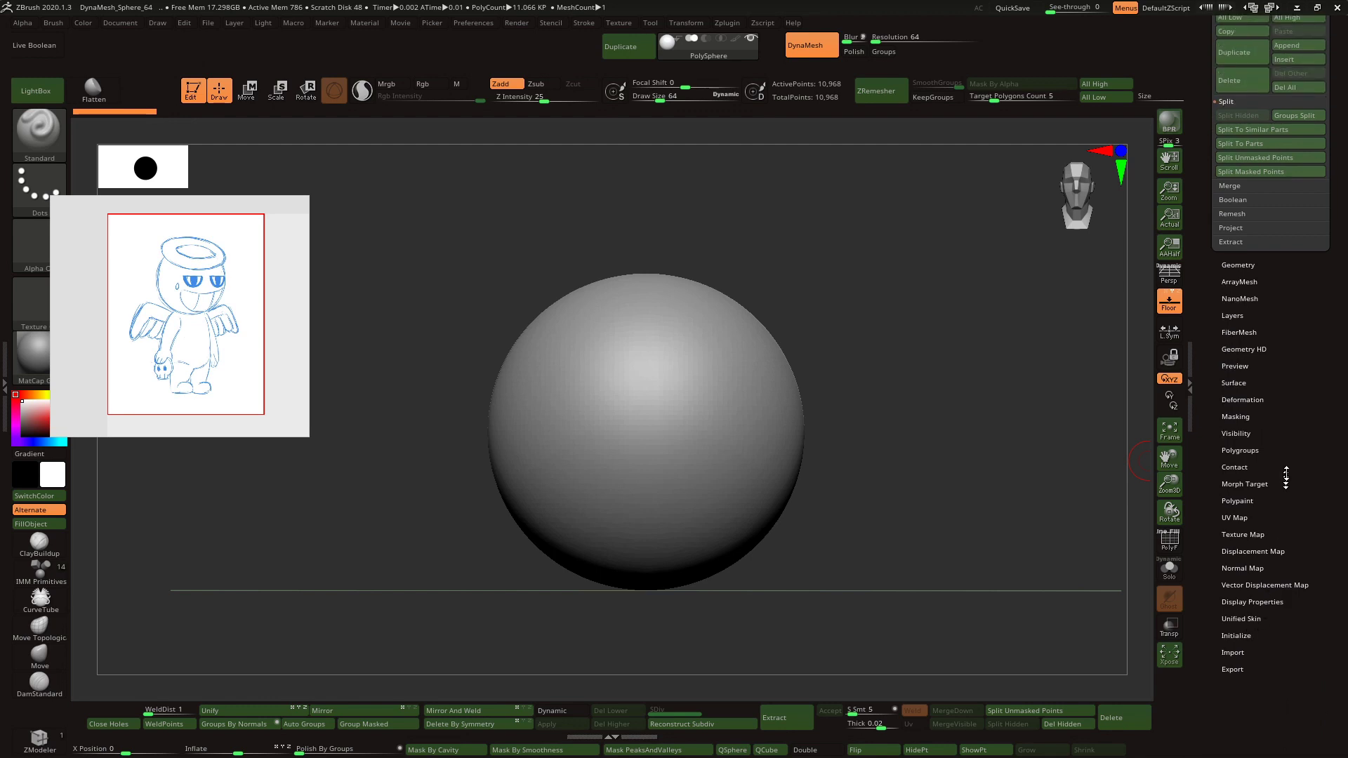
- Duplicate the sphere subtool, then resize the first sphere and move it up to serve as the head
{"action": "left_click", "coordinate": [1271, 214]}
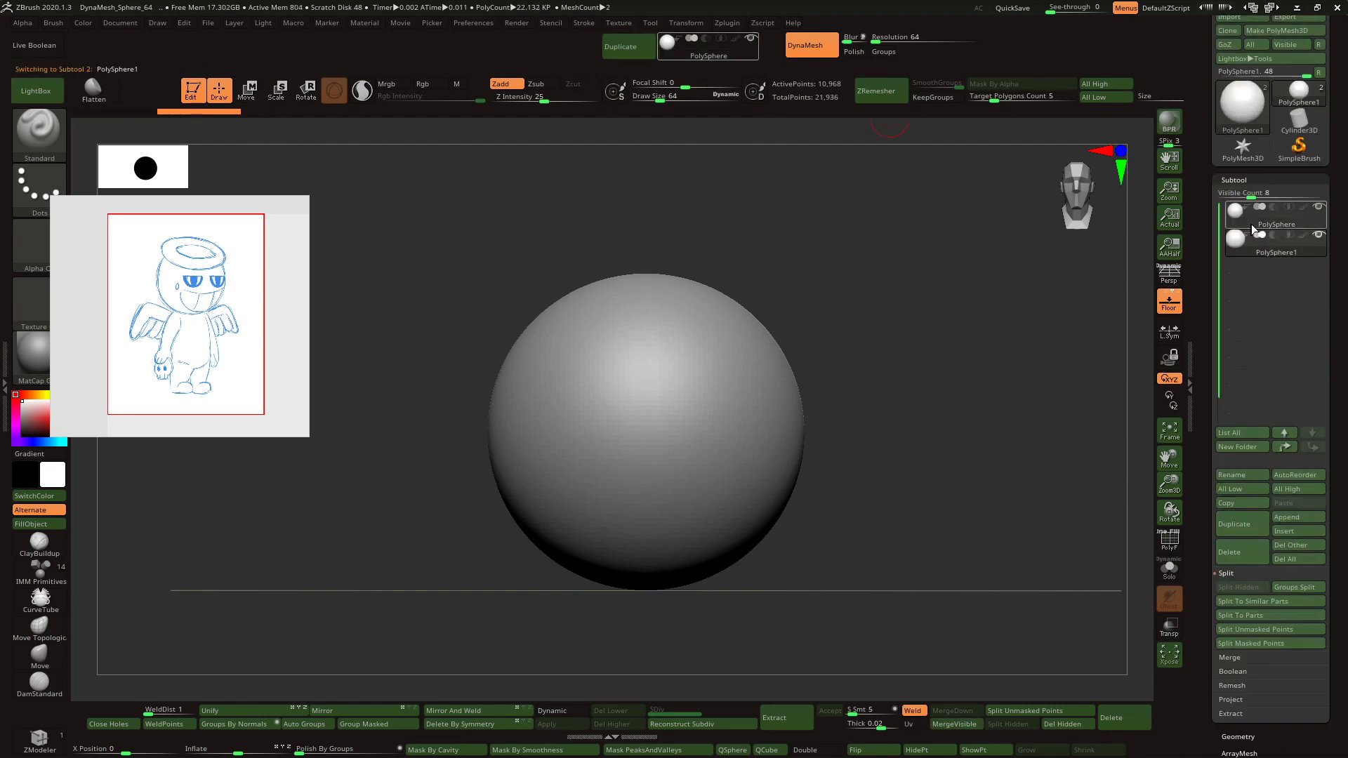
{"action": "left_click", "coordinate": [276, 88]}
{"action": "left_click_drag", "start_coordinate": [646, 431], "coordinate": [649, 441]}
{"action": "left_click_drag", "start_coordinate": [646, 351], "coordinate": [646, 191]}
- Move the duplicated sphere down below the head and shrink it as a rough body
{"action": "left_click", "coordinate": [1246, 246]}
{"action": "left_click_drag", "start_coordinate": [648, 351], "coordinate": [647, 397]}
{"action": "left_click_drag", "start_coordinate": [646, 478], "coordinate": [636, 495]}
{"action": "left_click_drag", "start_coordinate": [646, 397], "coordinate": [645, 392]}
{"action": "key", "text": "q"}
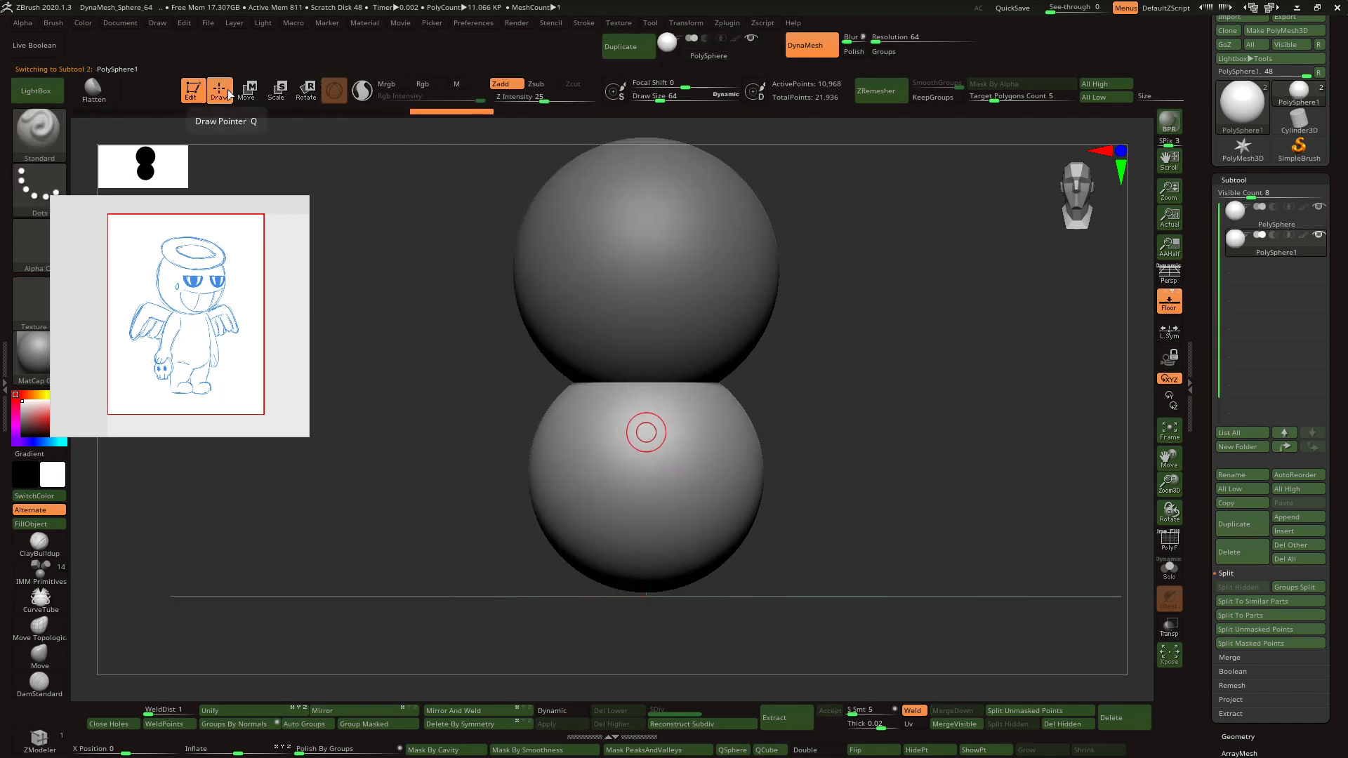
- Import the winged character sketch from Downloads into Map1 of the Front-Back grid as a reference image
{"action": "left_click", "coordinate": [157, 22]}
{"action": "left_click", "coordinate": [197, 634]}
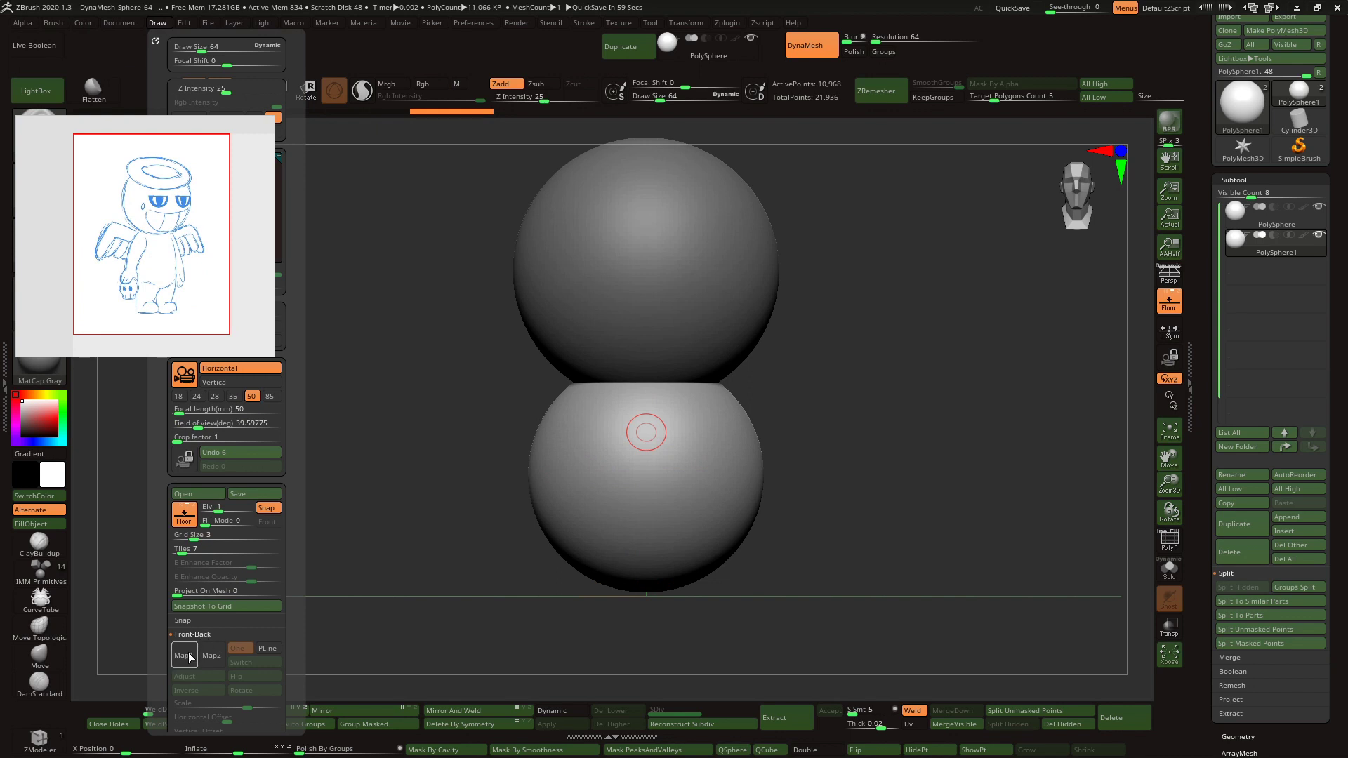
{"action": "left_click", "coordinate": [187, 656]}
{"action": "left_click", "coordinate": [209, 727]}
{"action": "right_click_drag", "start_coordinate": [197, 309], "coordinate": [245, 374]}
{"action": "left_click", "coordinate": [76, 166]}
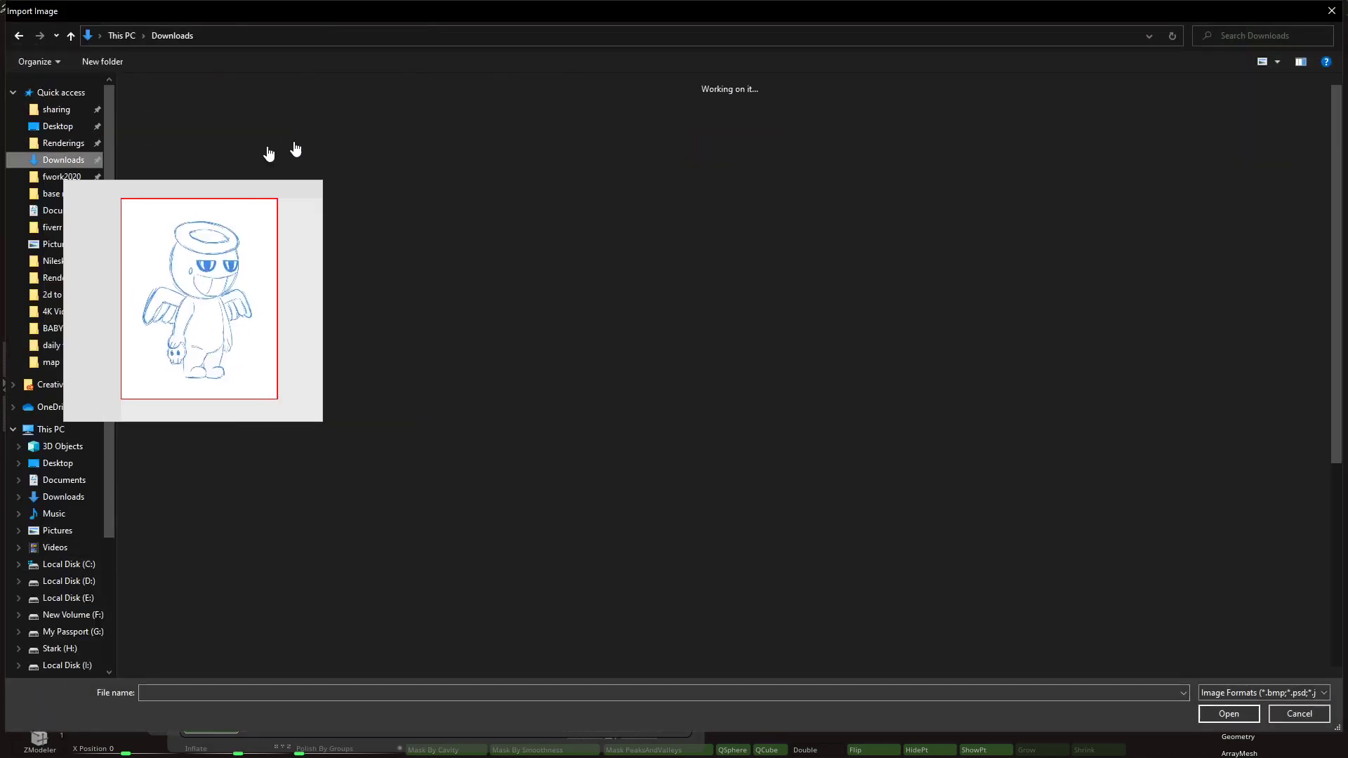
{"action": "double_click", "coordinate": [171, 124]}
- Select the head sphere and reduce the scale of the Front-Back reference image
{"action": "mouse_move", "coordinate": [1169, 489]}
{"action": "left_mouse_down"}
{"action": "mouse_move", "coordinate": [1142, 469]}
{"action": "mouse_move", "coordinate": [1152, 453]}
{"action": "left_mouse_up"}
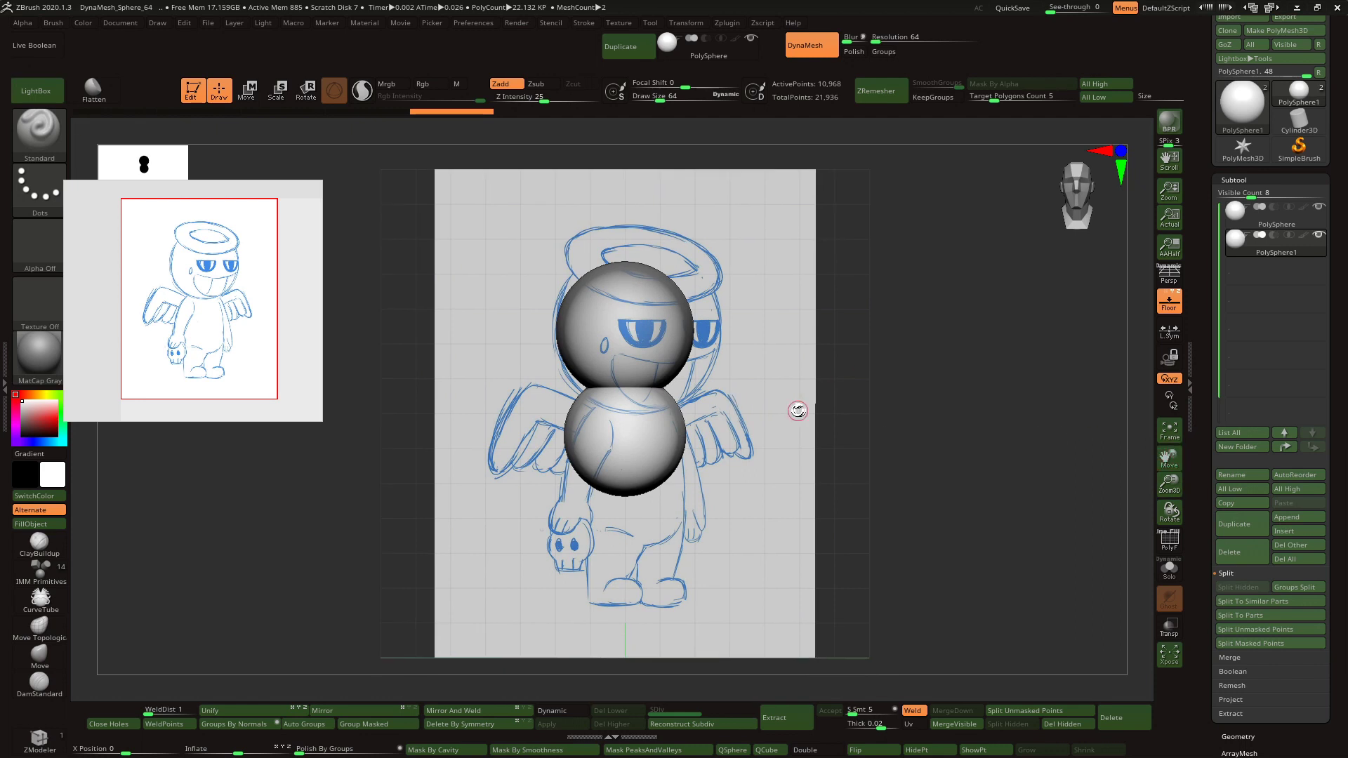
{"action": "left_click", "coordinate": [621, 360], "text": "alt"}
{"action": "left_click", "coordinate": [158, 24]}
{"action": "left_click_drag", "start_coordinate": [245, 707], "coordinate": [200, 707]}
- Delete the body sphere subtool, PolySphere1
{"action": "left_click", "coordinate": [1267, 247]}
{"action": "left_click", "coordinate": [1241, 552]}
{"action": "left_click", "coordinate": [1113, 571]}
- Resize the head sphere and lower it over the head in the reference sketch
{"action": "left_click", "coordinate": [278, 96]}
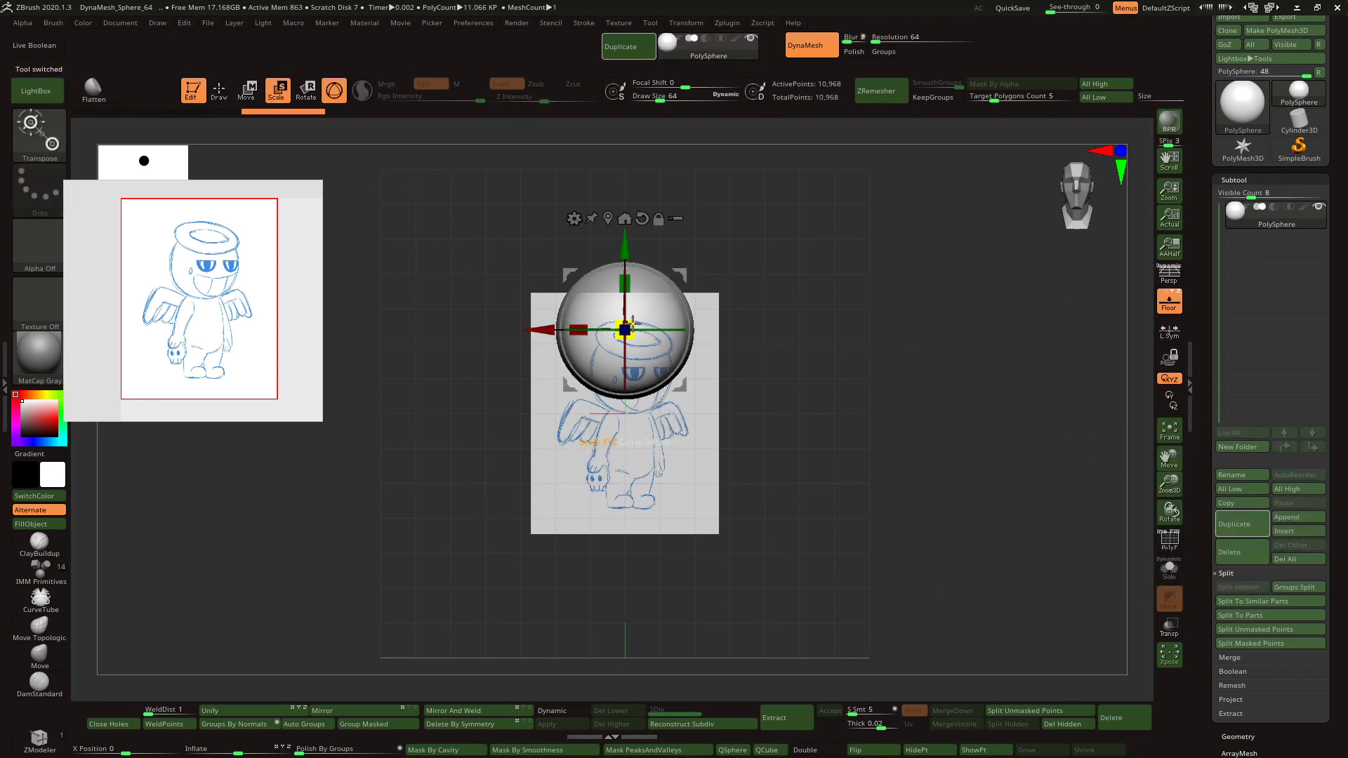
{"action": "left_click_drag", "start_coordinate": [625, 327], "coordinate": [625, 365]}
{"action": "left_click_drag", "start_coordinate": [625, 247], "coordinate": [625, 286]}
{"action": "left_click_drag", "start_coordinate": [1170, 484], "coordinate": [1201, 537]}
{"action": "left_click_drag", "start_coordinate": [686, 314], "coordinate": [701, 315]}
{"action": "key", "text": "ctrl+z"}
{"action": "left_click_drag", "start_coordinate": [1170, 484], "coordinate": [1184, 507]}
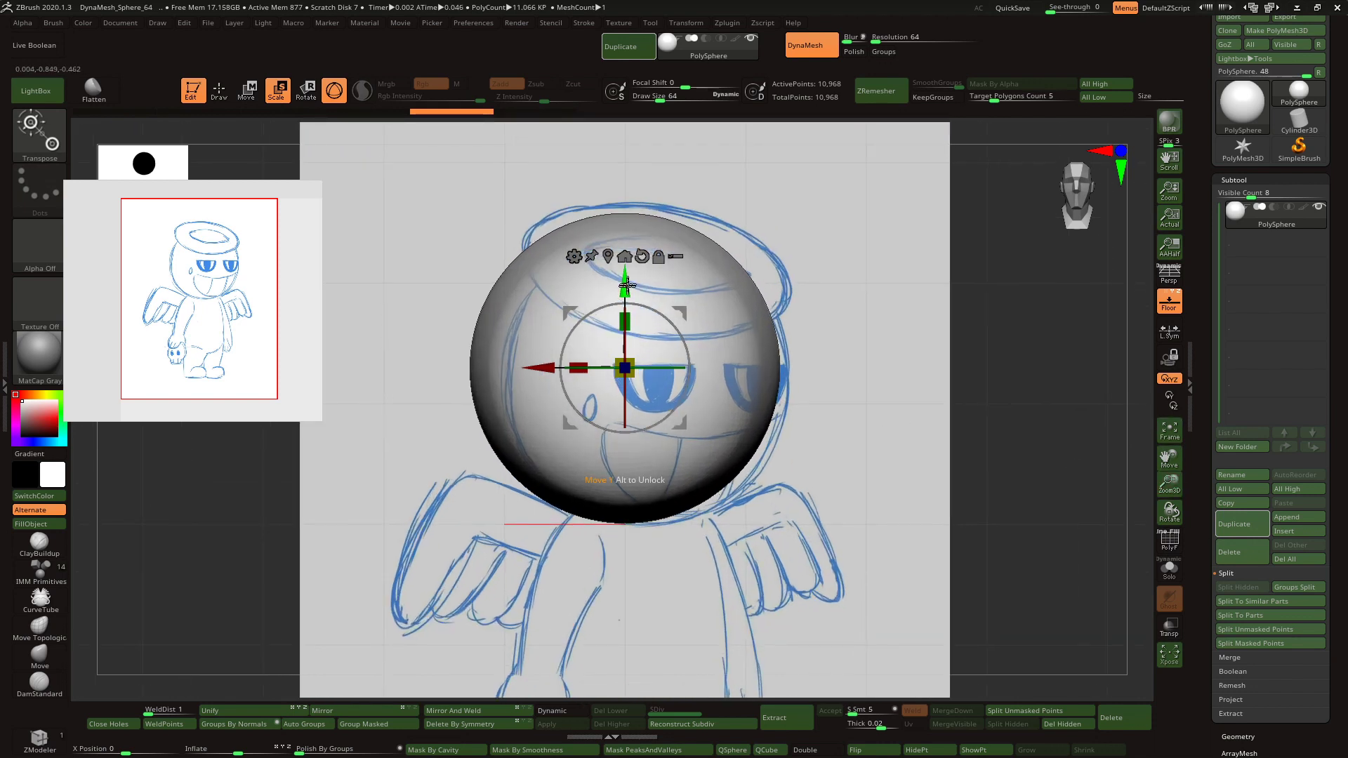
- Fine-tune the head sphere's size and height to fit the sketched head
{"action": "left_click_drag", "start_coordinate": [627, 281], "coordinate": [627, 289]}
{"action": "left_click_drag", "start_coordinate": [633, 367], "coordinate": [627, 374]}
{"action": "left_click_drag", "start_coordinate": [625, 289], "coordinate": [625, 301]}
{"action": "left_click_drag", "start_coordinate": [634, 377], "coordinate": [630, 381]}
{"action": "left_click_drag", "start_coordinate": [626, 309], "coordinate": [627, 306]}
{"action": "key", "text": "ctrl+z"}
{"action": "key", "text": "ctrl+z"}
{"action": "left_click_drag", "start_coordinate": [634, 377], "coordinate": [631, 380]}
- Duplicate the head sphere, move the copy down and reshape it into a tall, narrow oval body matching the sketch
{"action": "left_click_drag", "start_coordinate": [1170, 485], "coordinate": [1193, 378]}
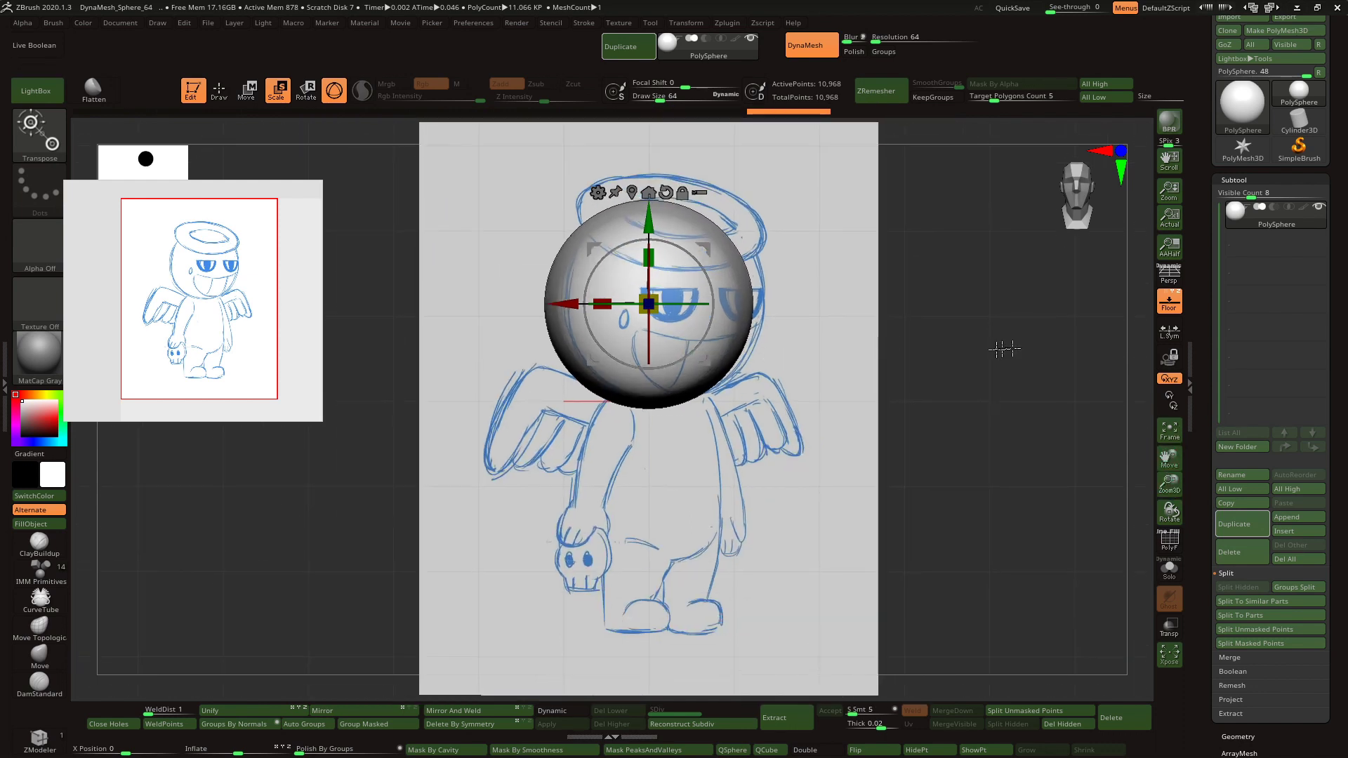
{"action": "left_click_drag", "start_coordinate": [648, 233], "coordinate": [661, 399]}
{"action": "left_click", "coordinate": [1242, 524]}
{"action": "left_click_drag", "start_coordinate": [655, 479], "coordinate": [642, 490]}
{"action": "left_click_drag", "start_coordinate": [648, 435], "coordinate": [649, 419]}
{"action": "left_click_drag", "start_coordinate": [648, 482], "coordinate": [644, 487]}
{"action": "left_click_drag", "start_coordinate": [648, 398], "coordinate": [648, 388]}
{"action": "left_click_drag", "start_coordinate": [651, 469], "coordinate": [651, 426]}
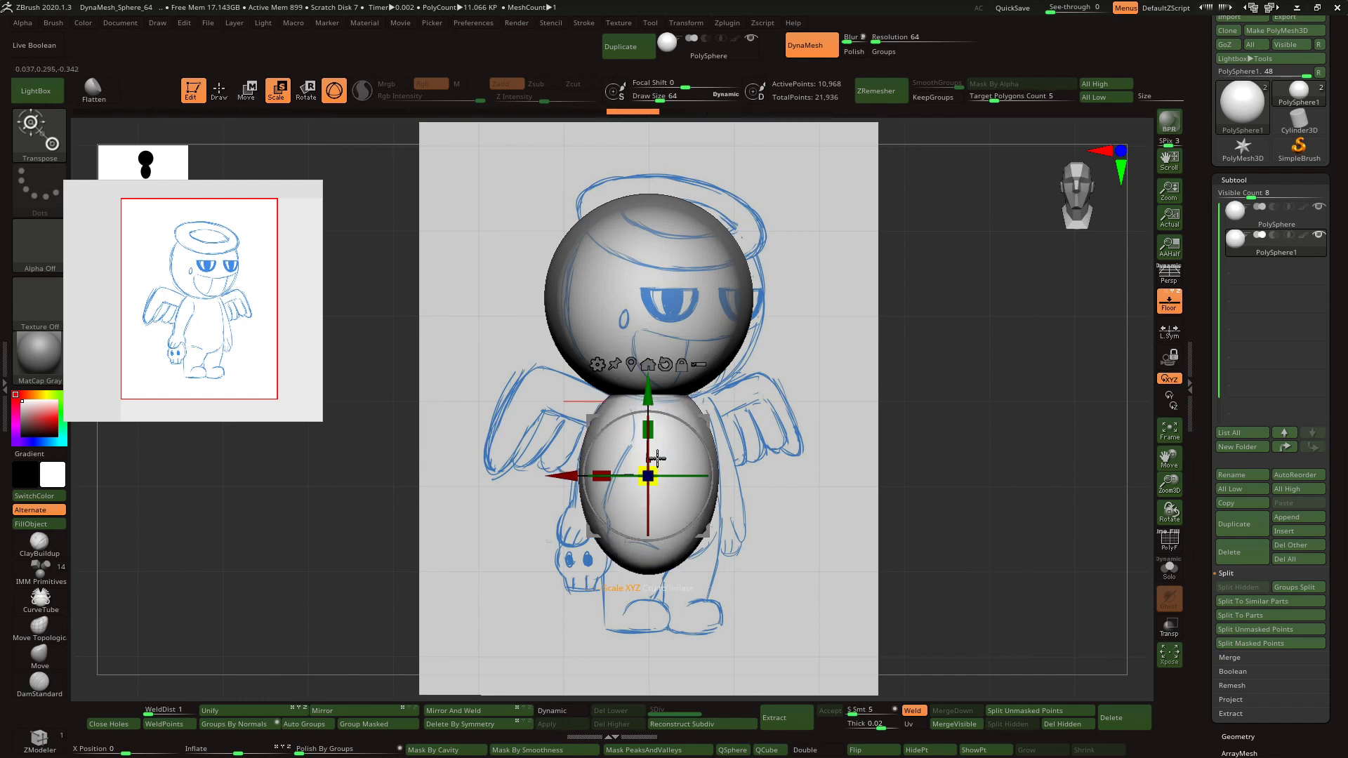
- Switch to draw mode with the CurveTube brush
{"action": "key", "text": "q"}
{"action": "key", "text": "b"}
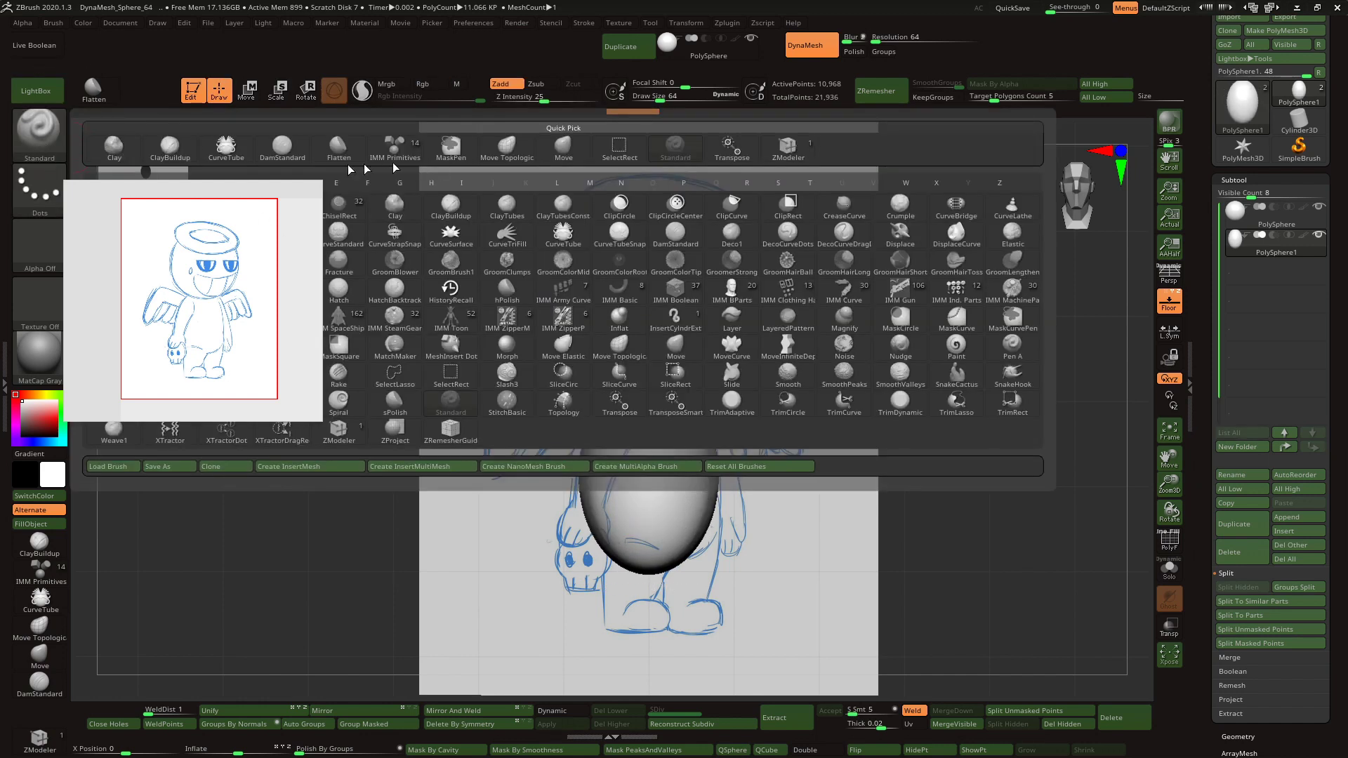
{"action": "key", "text": "c"}
{"action": "key", "text": "t"}
- Try out arm tubes with different widths and paths beside the body
{"action": "left_click_drag", "start_coordinate": [695, 400], "coordinate": [723, 537]}
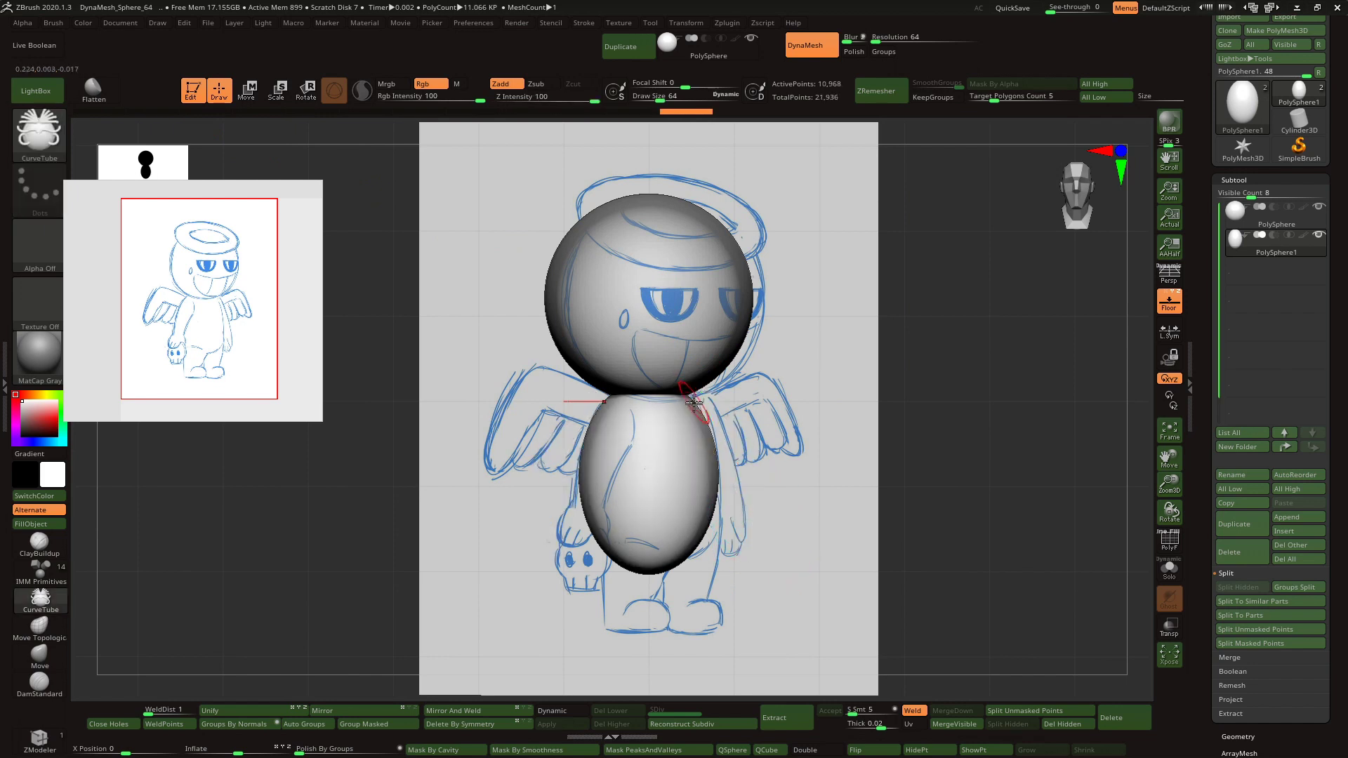
{"action": "key", "text": "shift+z"}
{"action": "left_click_drag", "start_coordinate": [886, 346], "coordinate": [699, 291], "text": "shift"}
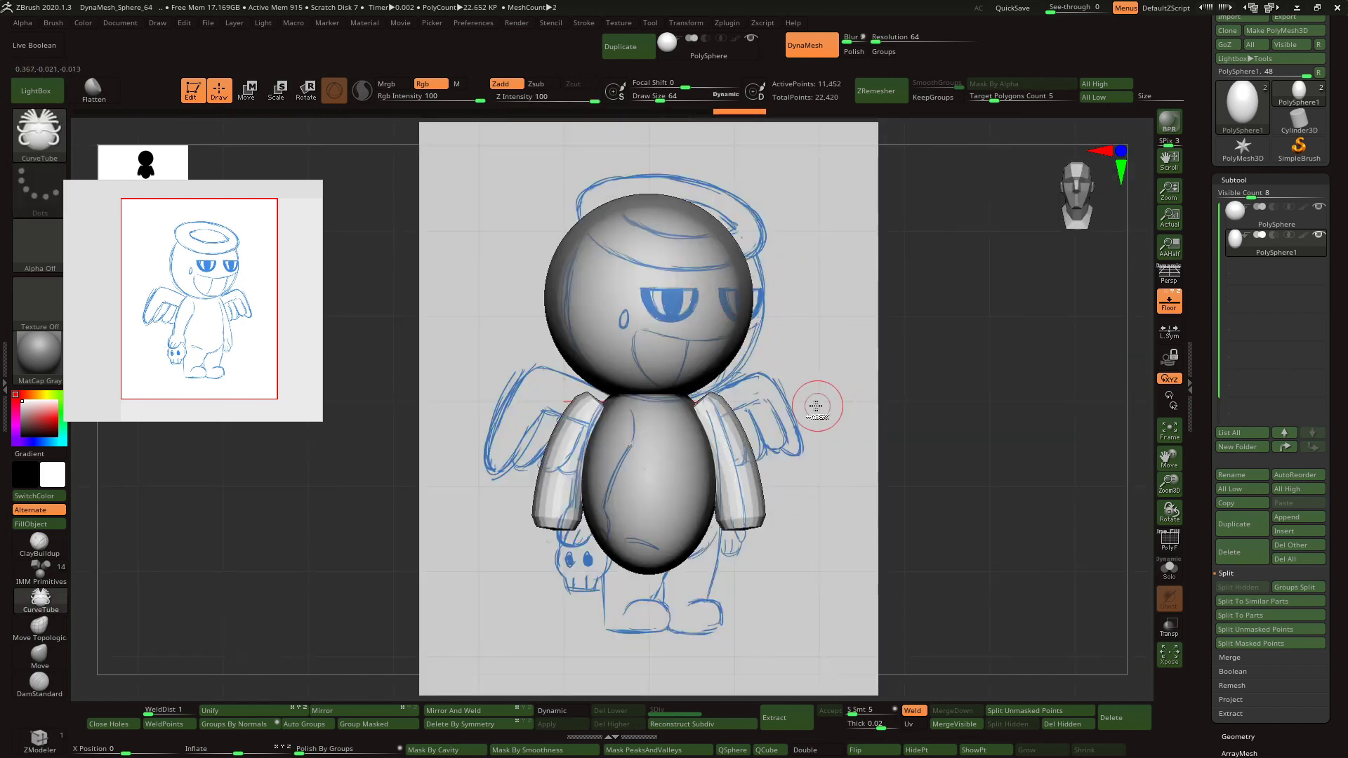
{"action": "key", "text": "ctrl+z"}
{"action": "mouse_move", "coordinate": [779, 384]}
{"action": "left_mouse_down"}
{"action": "mouse_move", "coordinate": [698, 413]}
{"action": "mouse_move", "coordinate": [741, 548]}
{"action": "left_mouse_up"}
{"action": "key", "text": "ctrl+z"}
{"action": "left_click_drag", "start_coordinate": [702, 404], "coordinate": [743, 541]}
{"action": "key", "text": "ctrl+z"}
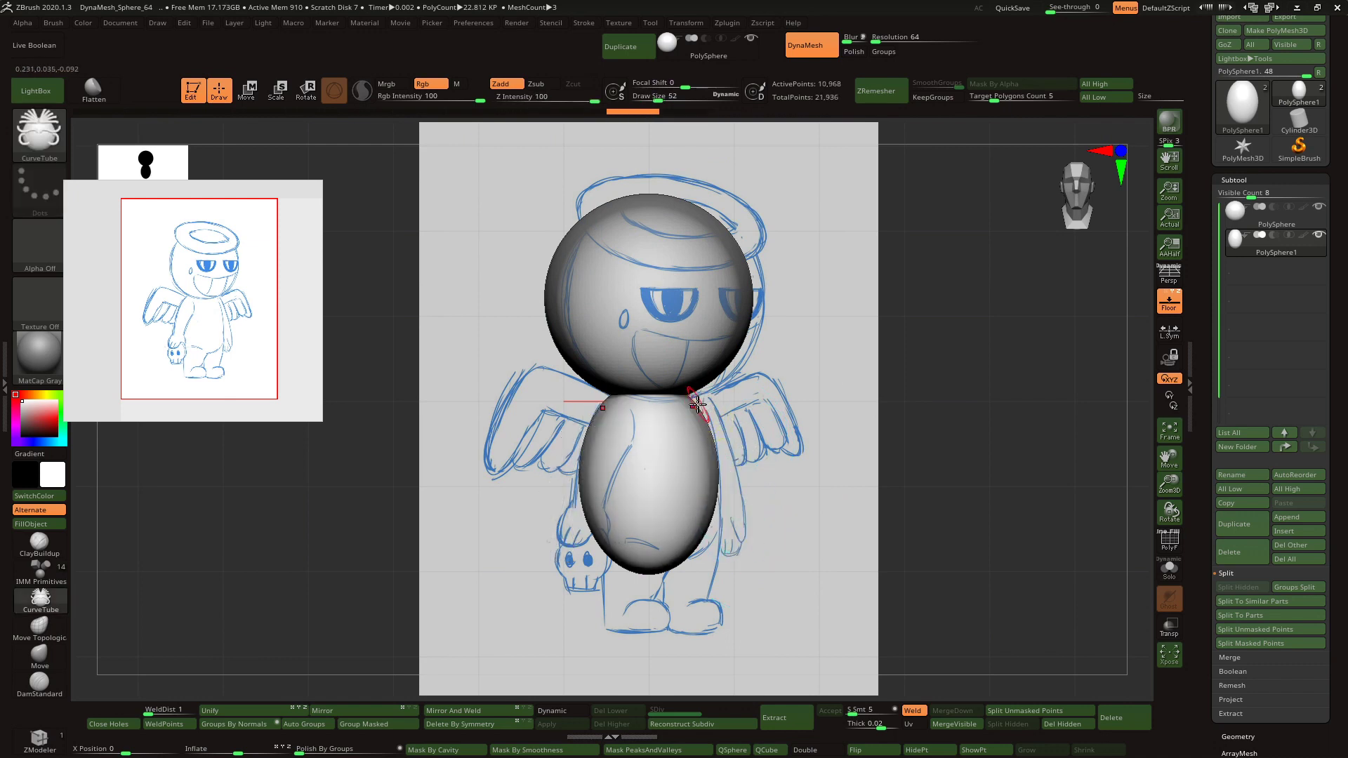
- Draw symmetrical arm tubes down from the shoulders at draw size 52 and split them into their own subtool
{"action": "left_click_drag", "start_coordinate": [700, 405], "coordinate": [741, 566]}
{"action": "left_click", "coordinate": [1025, 710]}
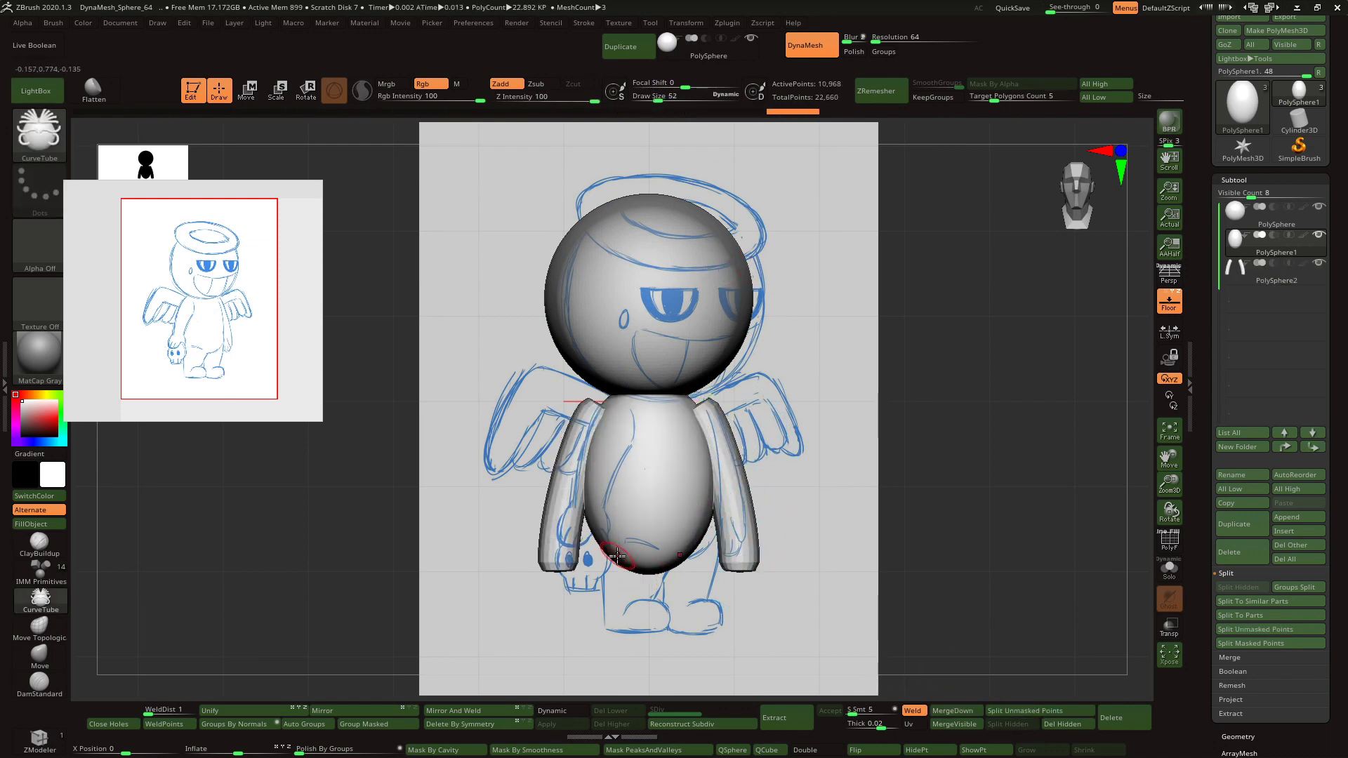
- Draw a pair of short leg tubes below the body with CurveTube and split them into a separate subtool
{"action": "left_click_drag", "start_coordinate": [619, 553], "coordinate": [614, 625]}
{"action": "key", "text": "ctrl+z"}
{"action": "left_click_drag", "start_coordinate": [618, 559], "coordinate": [614, 616]}
{"action": "key", "text": "ctrl+z"}
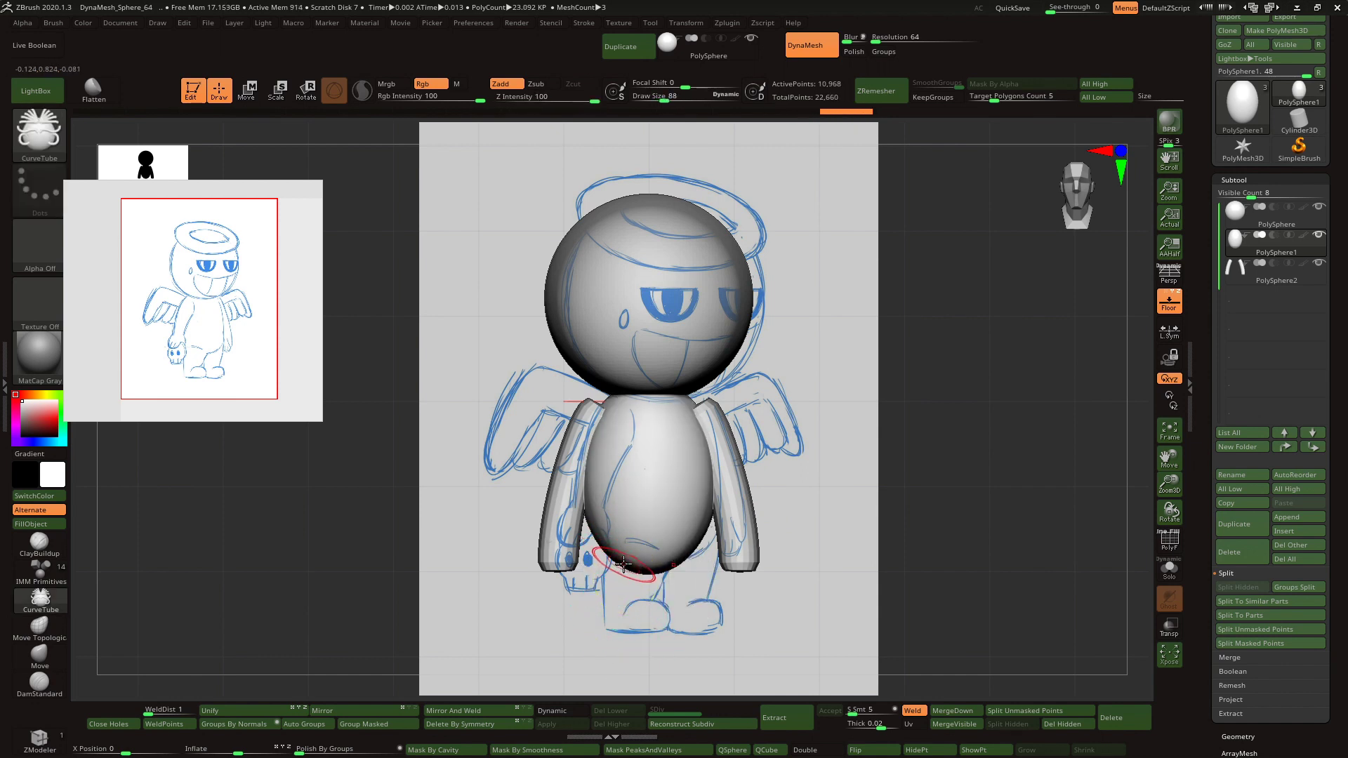
{"action": "left_click_drag", "start_coordinate": [621, 565], "coordinate": [609, 638]}
{"action": "key", "text": "ctrl+z"}
{"action": "left_click", "coordinate": [1068, 712]}
- Select the leg tubes and reposition them under the body
{"action": "left_click_drag", "start_coordinate": [827, 445], "coordinate": [908, 468]}
{"action": "left_click", "coordinate": [250, 90]}
{"action": "left_click", "coordinate": [617, 577], "text": "alt"}
{"action": "left_click_drag", "start_coordinate": [641, 593], "coordinate": [617, 601]}
{"action": "left_click_drag", "start_coordinate": [738, 531], "coordinate": [690, 454]}
{"action": "key", "text": "f"}
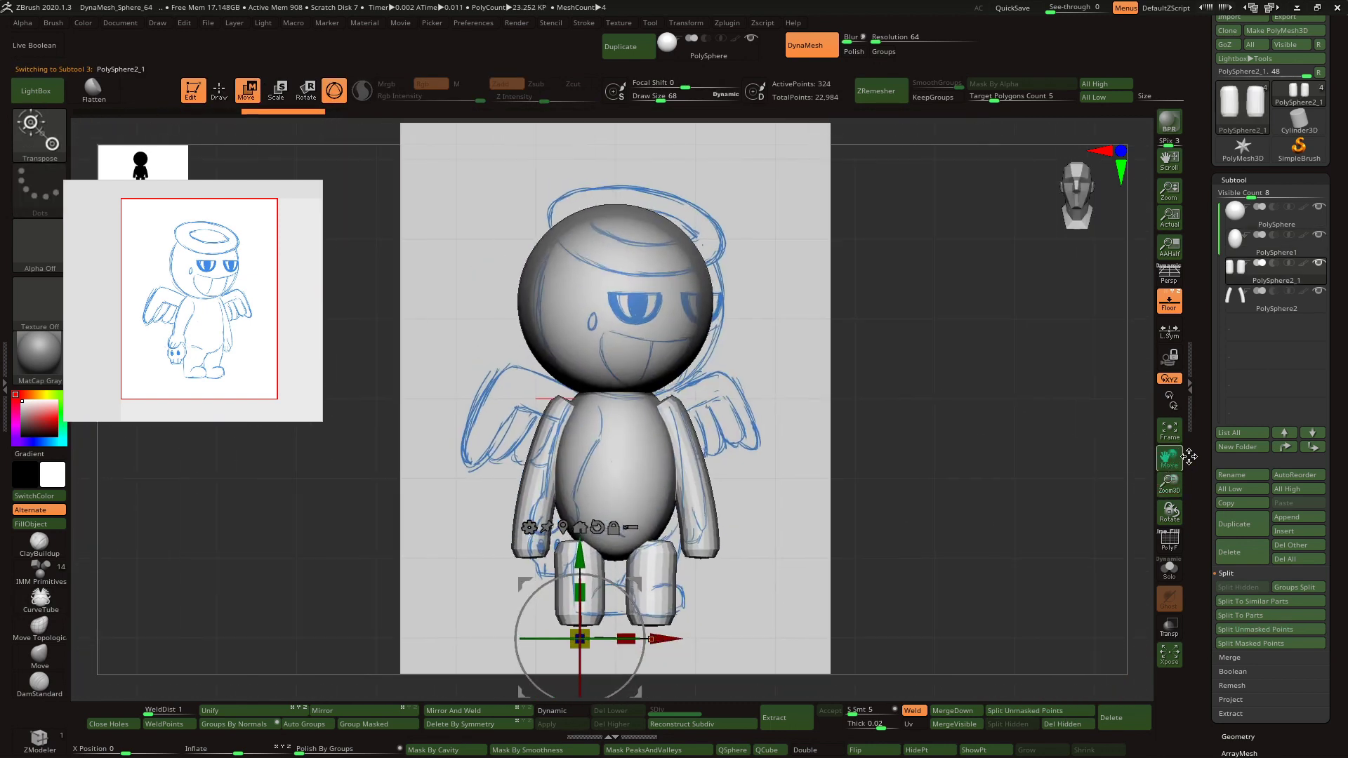
{"action": "key", "text": "q"}
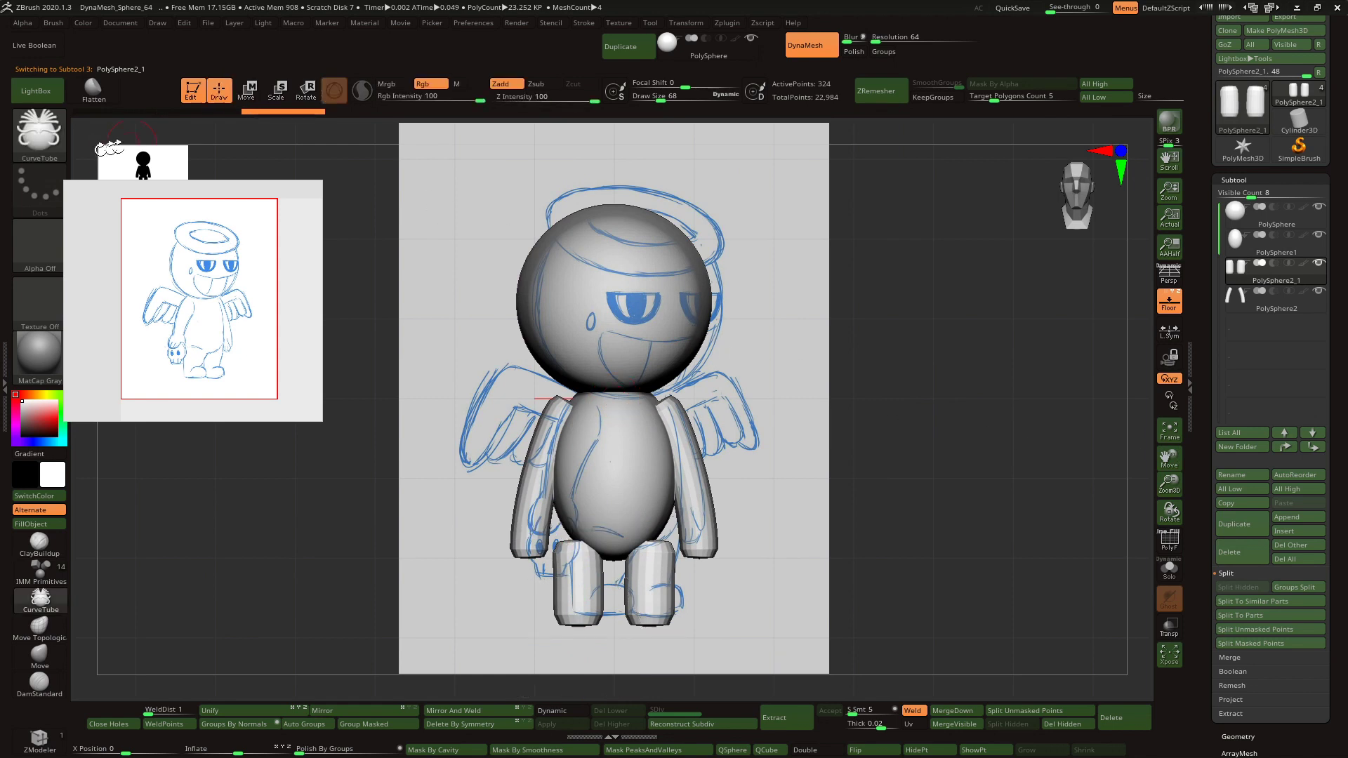
- Try to trace the sketch's right wing as a filled shape with the CurveQuadFill brush at draw size 52
{"action": "key", "text": "b"}
{"action": "left_click_drag", "start_coordinate": [304, 295], "coordinate": [318, 395]}
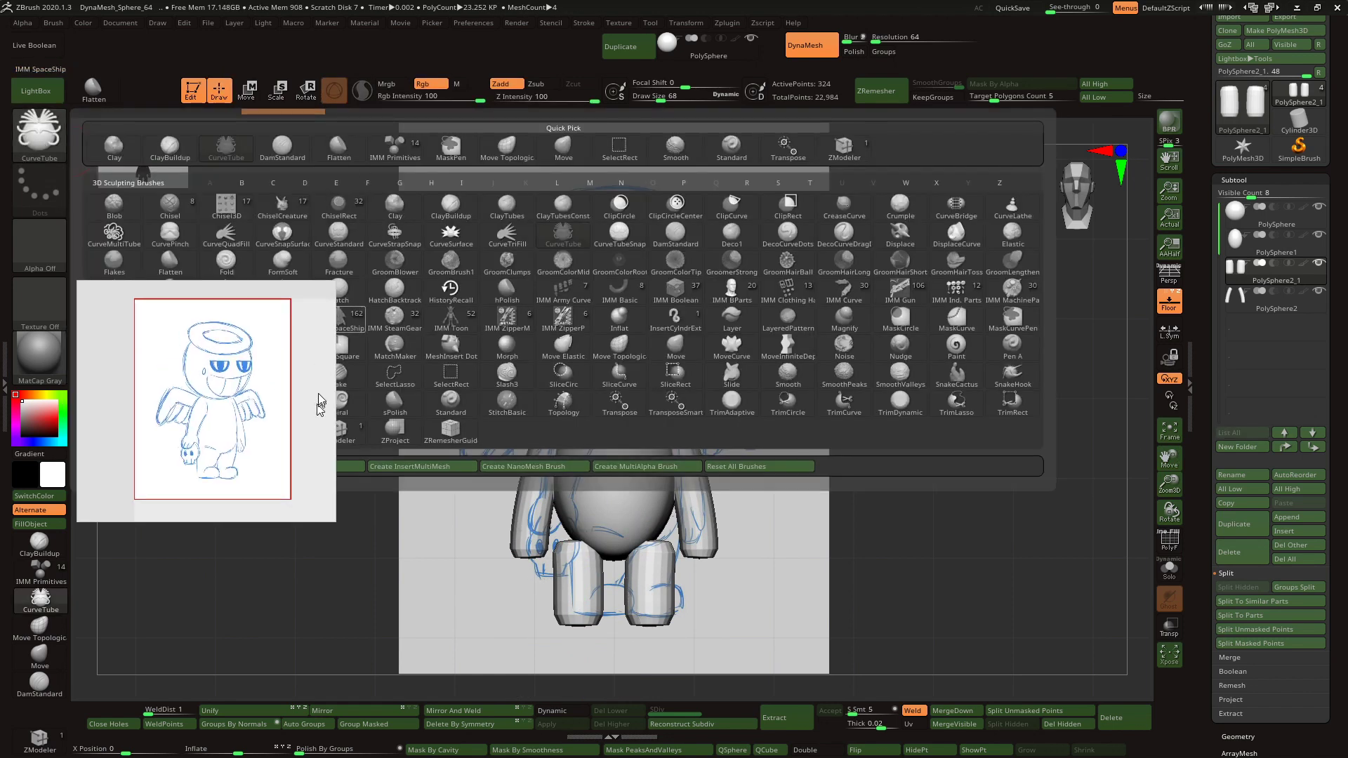
{"action": "left_click", "coordinate": [234, 242]}
{"action": "key", "text": "bracketleft"}
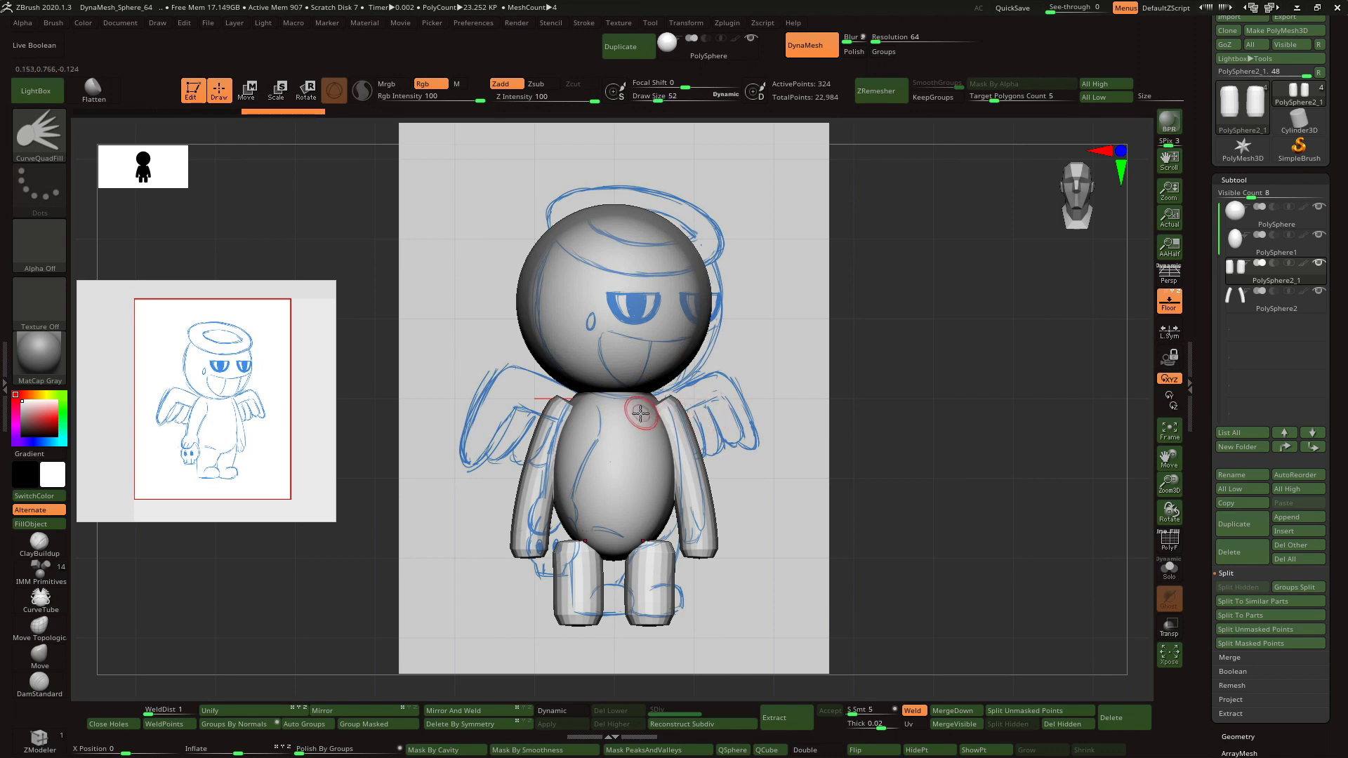
{"action": "left_click_drag", "start_coordinate": [742, 453], "coordinate": [740, 456]}
{"action": "key", "text": "ctrl+z"}
{"action": "left_click_drag", "start_coordinate": [636, 414], "coordinate": [716, 361]}
{"action": "key", "text": "ctrl+z"}
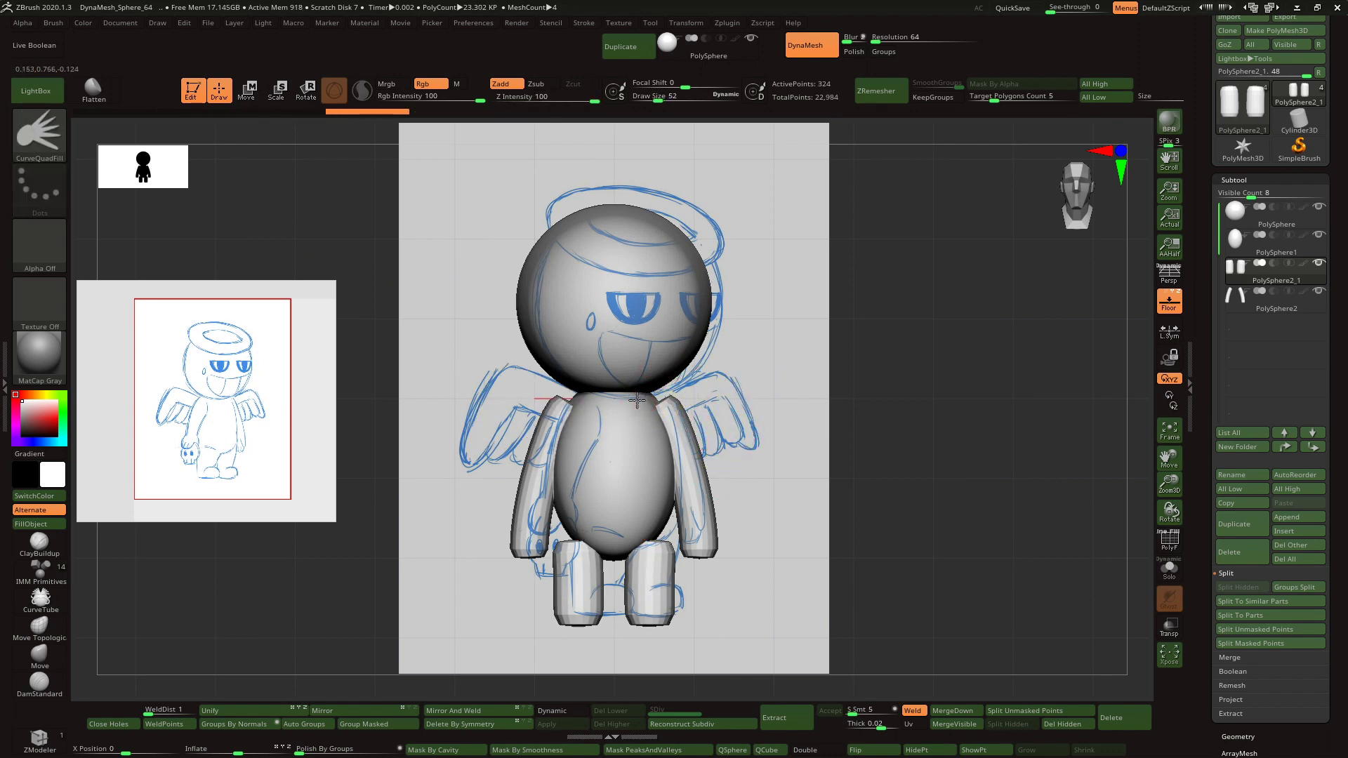
{"action": "left_click_drag", "start_coordinate": [750, 437], "coordinate": [744, 454]}
{"action": "key", "text": "ctrl+z"}
{"action": "left_click_drag", "start_coordinate": [639, 400], "coordinate": [749, 450]}
{"action": "key", "text": "ctrl+z"}
{"action": "key", "text": "ctrl+z"}
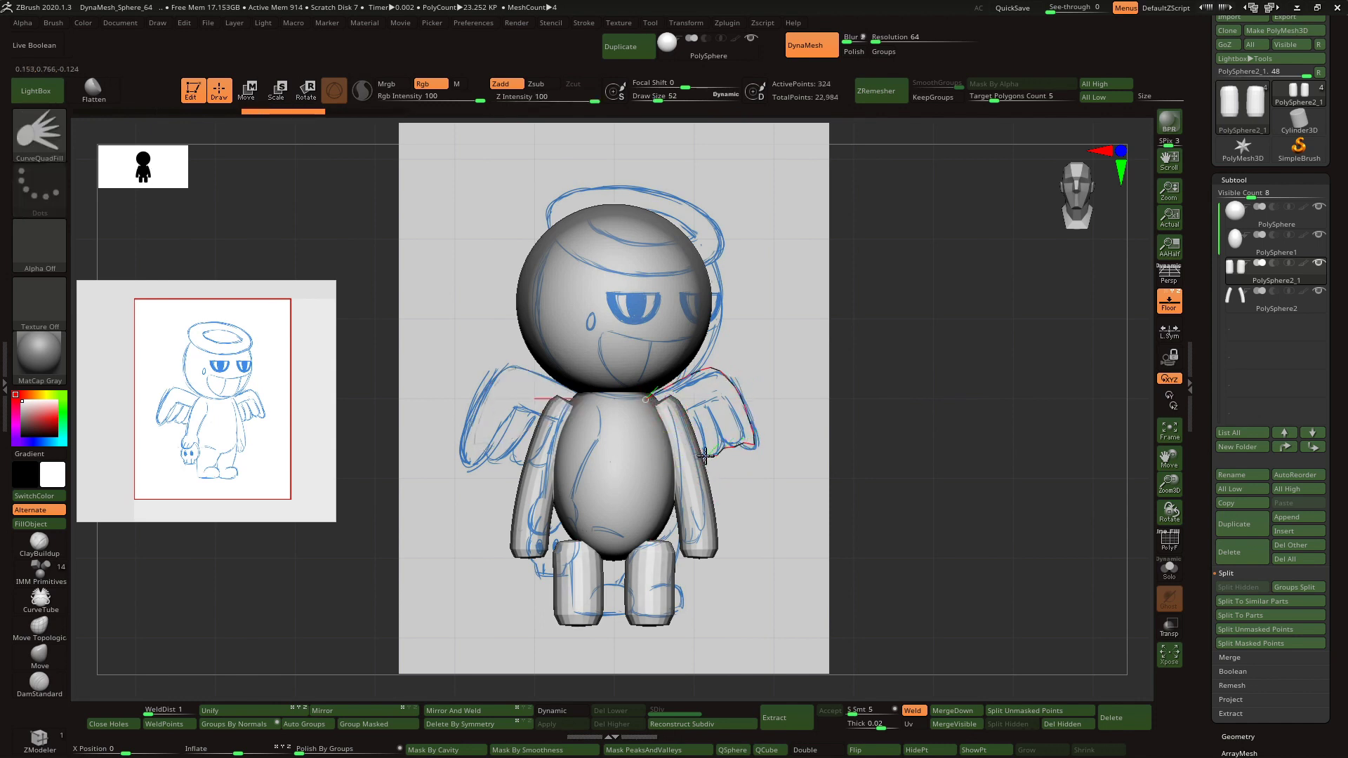
- Turn on Solo mode, append a Plane3D subtool and make it the active subtool
{"action": "left_click", "coordinate": [1169, 568]}
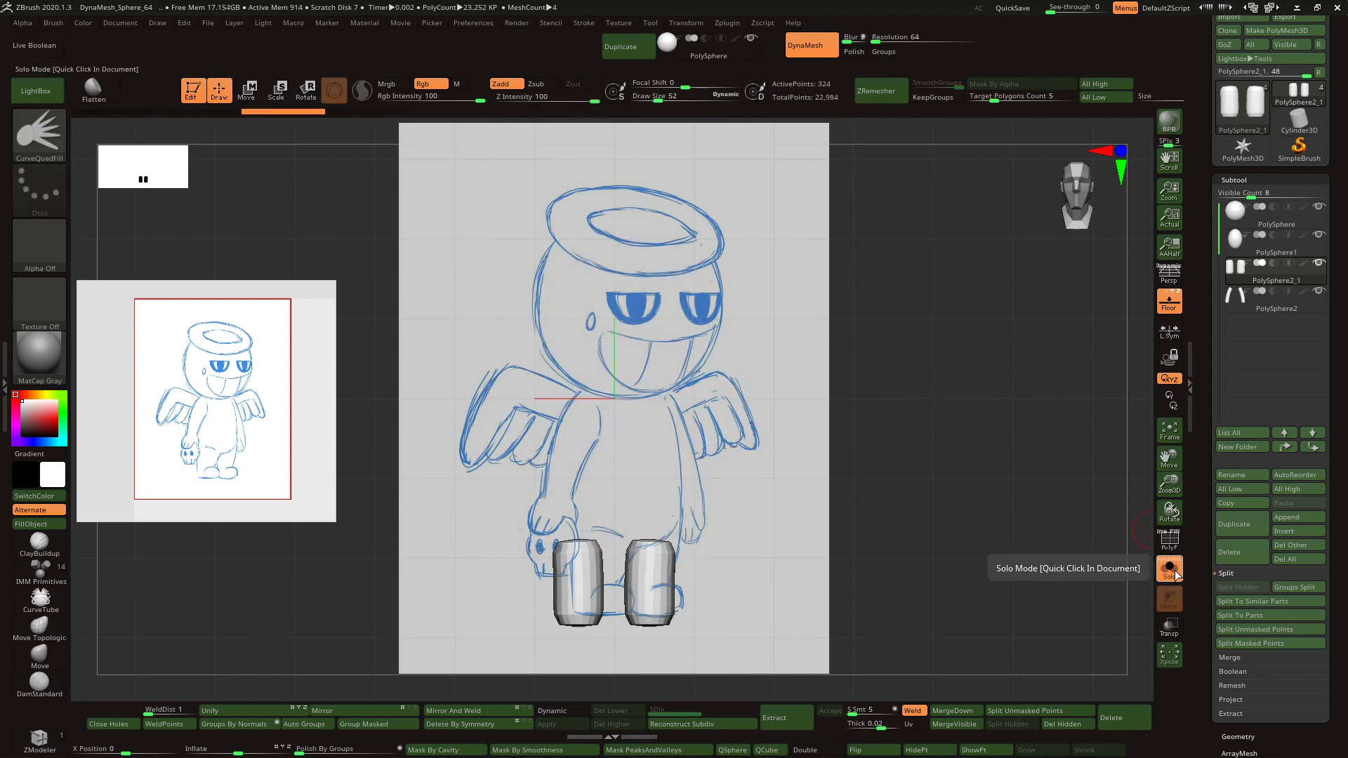
{"action": "left_click", "coordinate": [1289, 518]}
{"action": "left_click", "coordinate": [890, 622]}
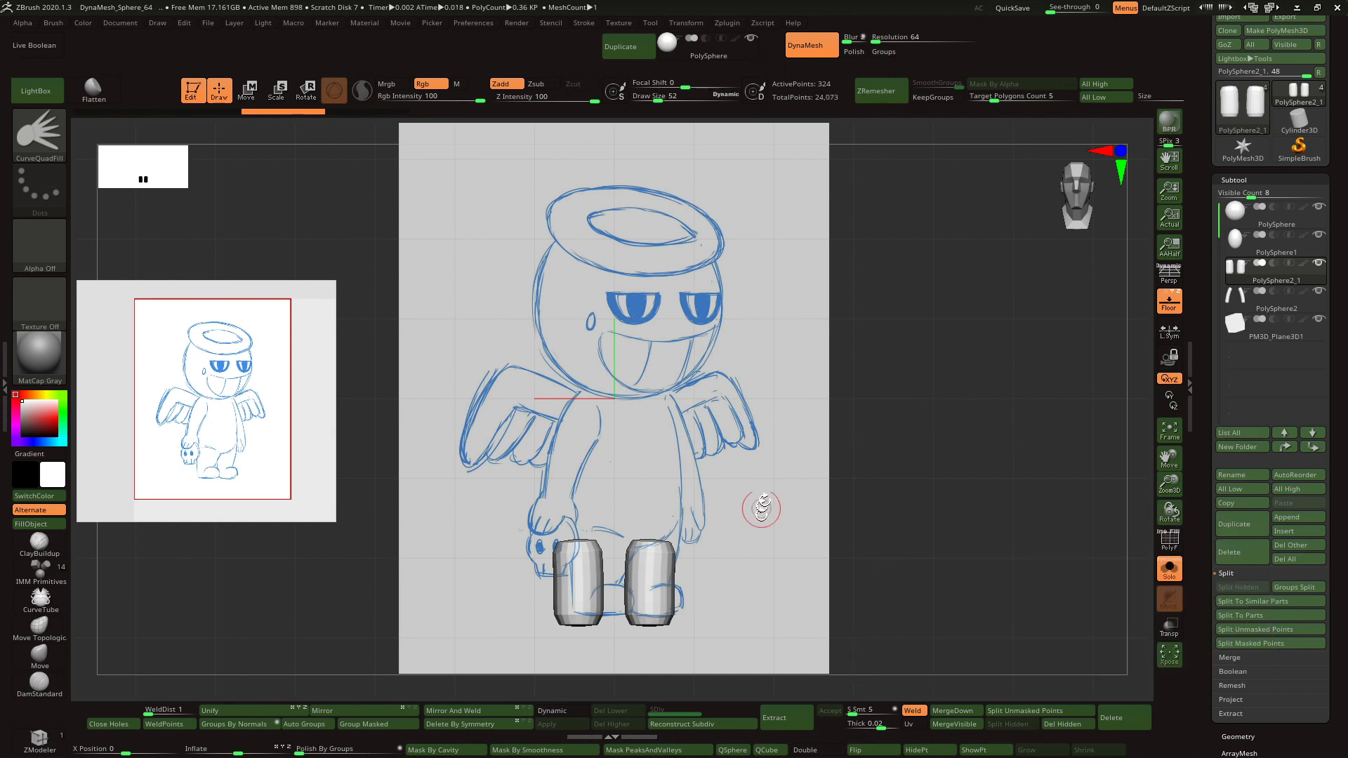
{"action": "left_click_drag", "start_coordinate": [1168, 486], "coordinate": [1167, 457]}
{"action": "right_click_drag", "start_coordinate": [627, 466], "coordinate": [758, 466], "text": "alt"}
{"action": "mouse_move", "coordinate": [723, 398]}
{"action": "left_mouse_down"}
{"action": "mouse_move", "coordinate": [641, 373]}
{"action": "mouse_move", "coordinate": [615, 349]}
{"action": "left_mouse_up"}
{"action": "left_click_drag", "start_coordinate": [548, 477], "coordinate": [567, 403]}
{"action": "key", "text": "ctrl+z"}
- Switch to the CurveTriFill brush and try tracing the sketch's left wing on the plane
{"action": "left_click", "coordinate": [39, 133]}
{"action": "left_click", "coordinate": [492, 239]}
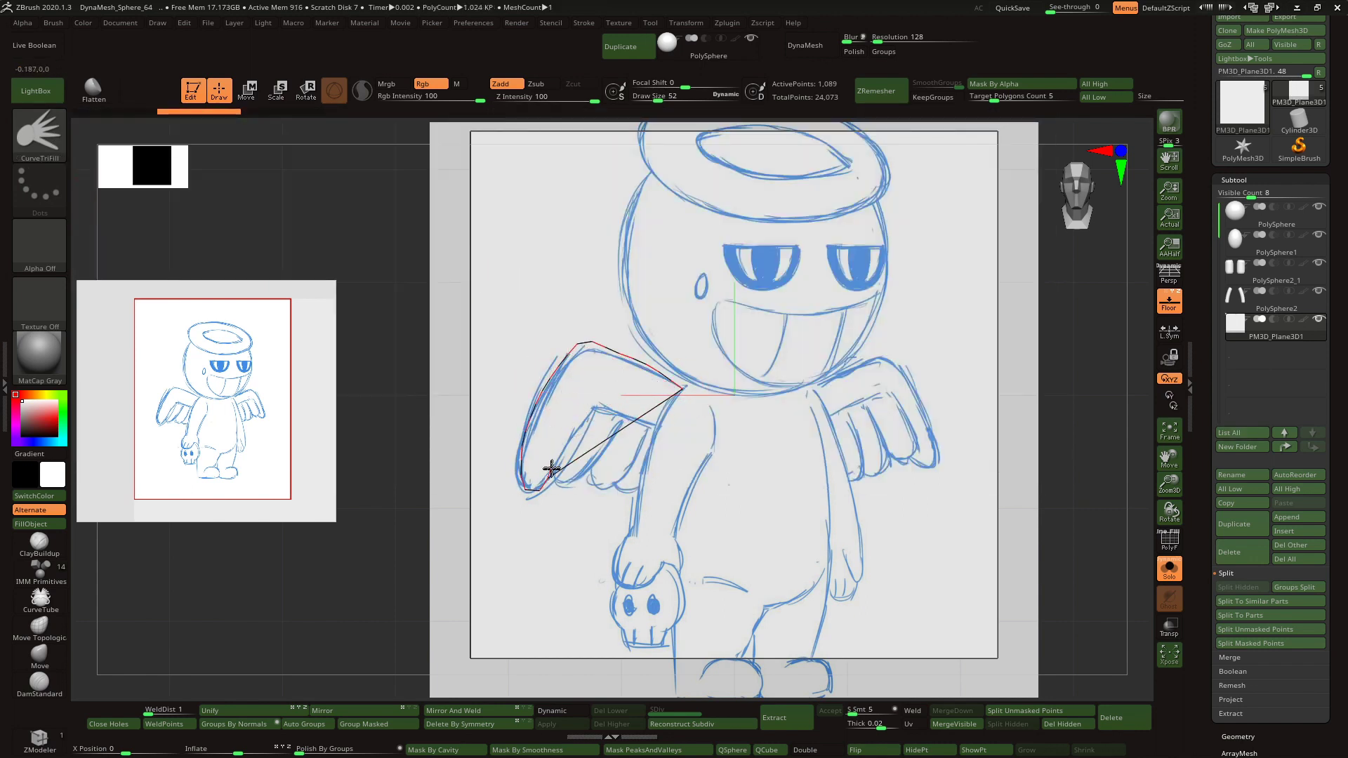
{"action": "left_click_drag", "start_coordinate": [621, 488], "coordinate": [655, 445]}
{"action": "key", "text": "ctrl+z"}
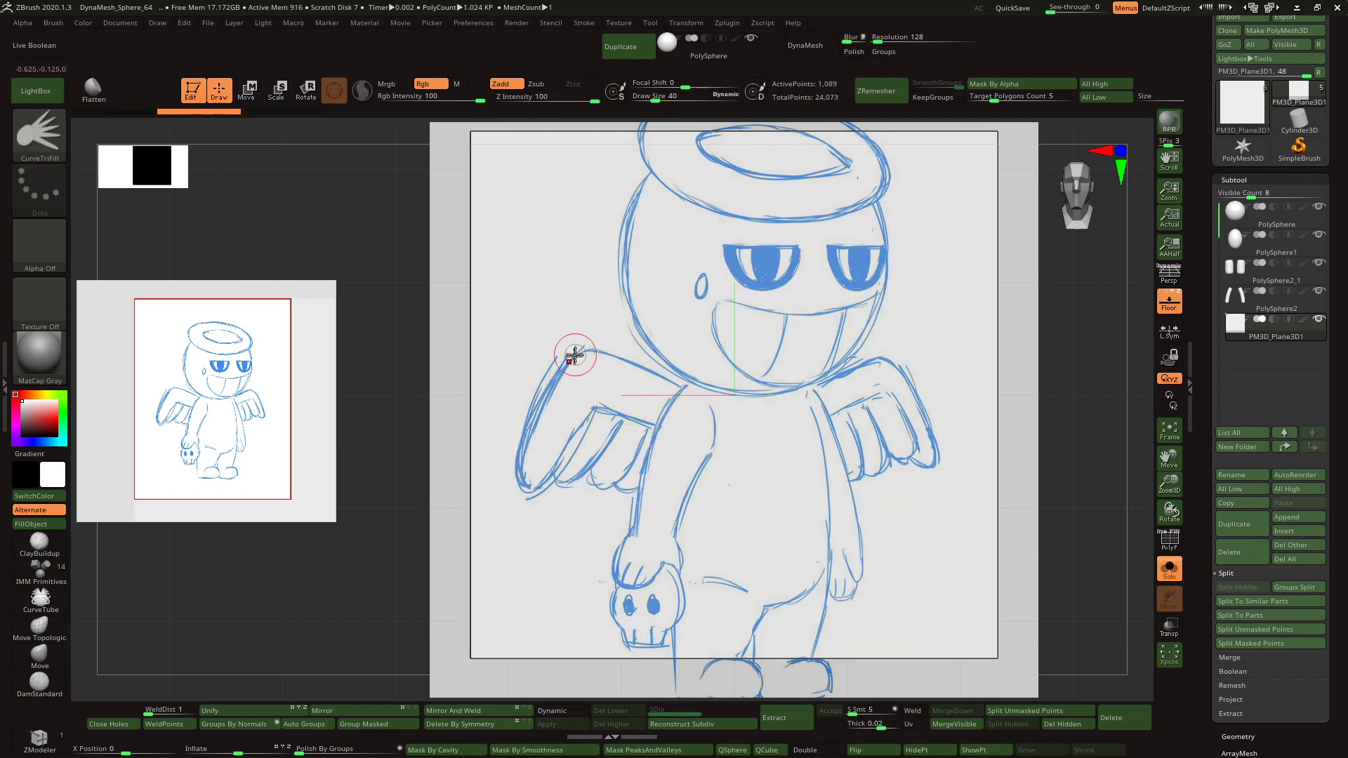
{"action": "left_click_drag", "start_coordinate": [532, 499], "coordinate": [533, 498]}
{"action": "key", "text": "ctrl+z"}
- Try a full outline of the left wing on the plane and adjust its curve near the shoulder
{"action": "left_click_drag", "start_coordinate": [685, 388], "coordinate": [661, 377]}
{"action": "left_click_drag", "start_coordinate": [571, 363], "coordinate": [570, 363]}
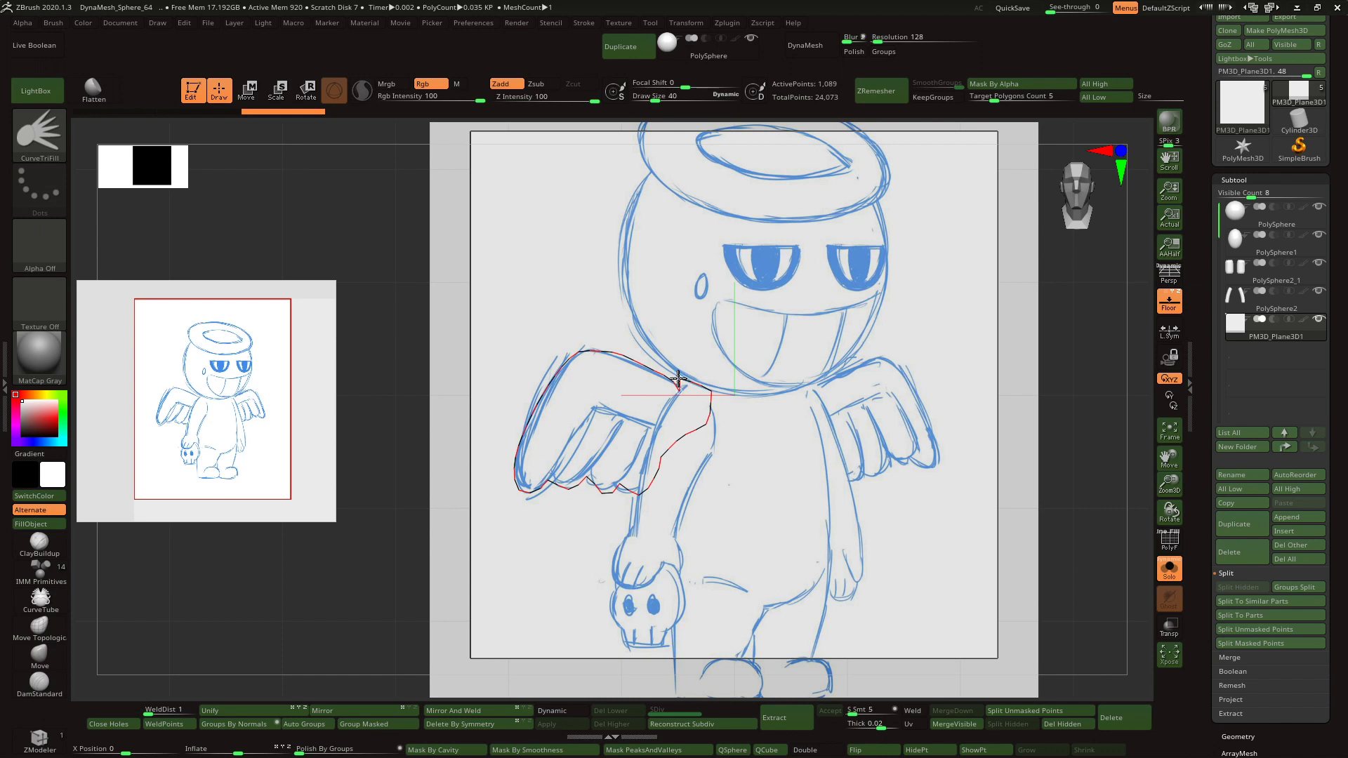
{"action": "left_click_drag", "start_coordinate": [678, 380], "coordinate": [680, 382]}
{"action": "left_click_drag", "start_coordinate": [1170, 483], "coordinate": [1184, 522]}
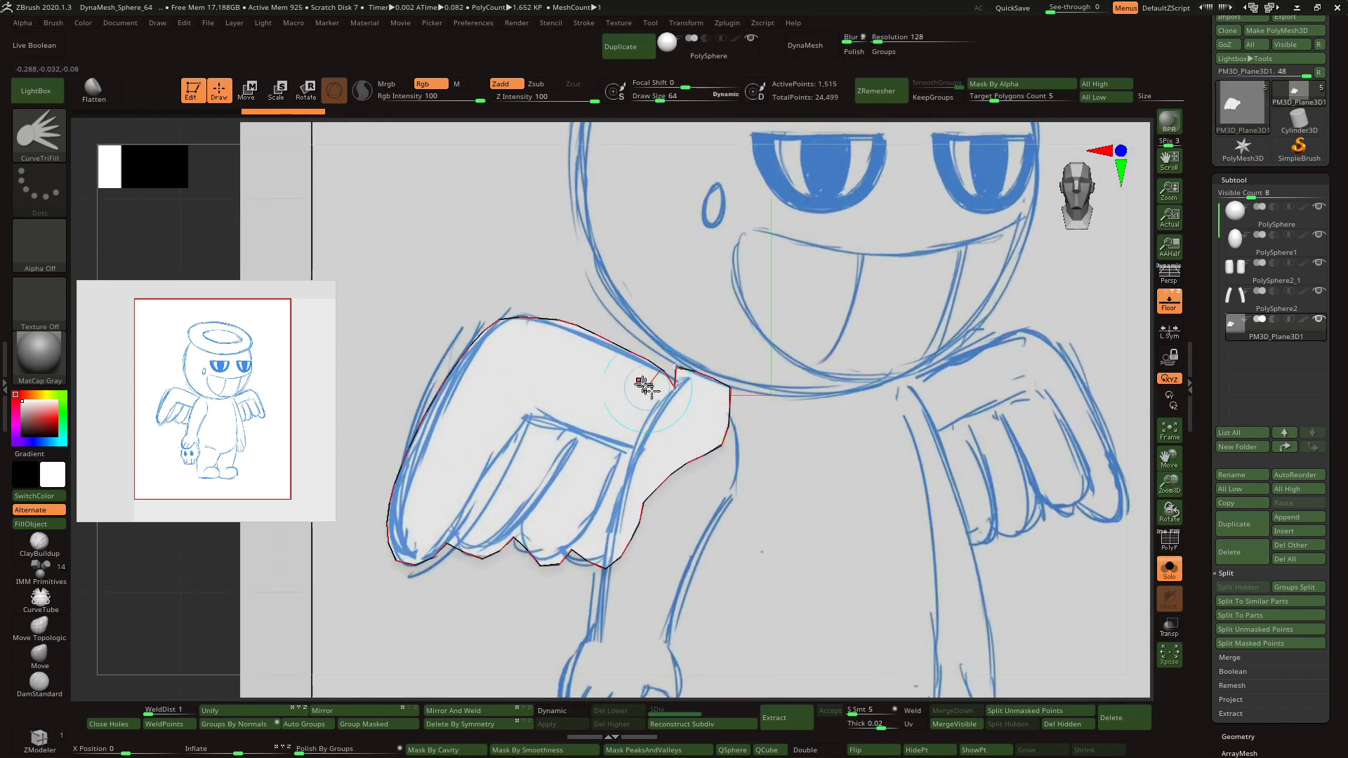
{"action": "mouse_move", "coordinate": [675, 389]}
{"action": "left_mouse_down"}
{"action": "mouse_move", "coordinate": [677, 373]}
{"action": "mouse_move", "coordinate": [677, 391]}
{"action": "left_mouse_up"}
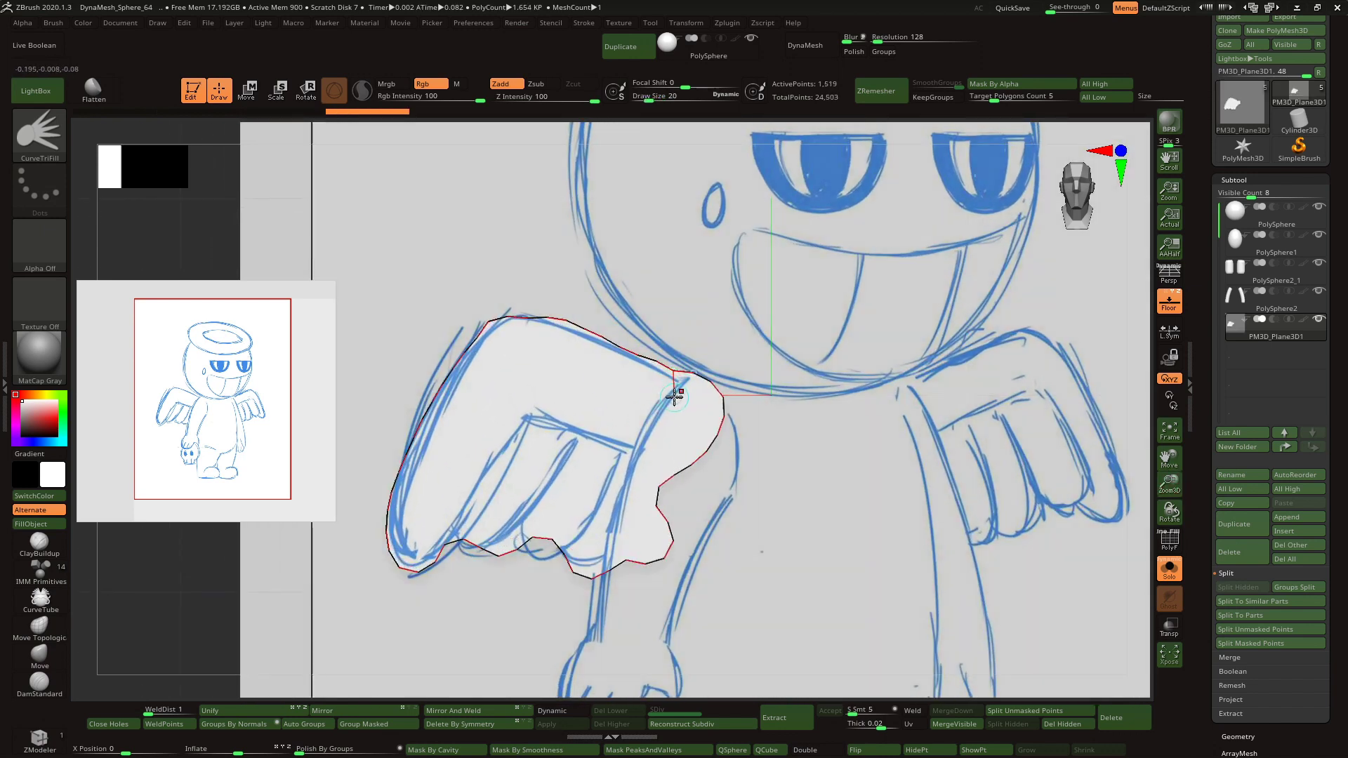
{"action": "key", "text": "ctrl+z"}
{"action": "key", "text": "ctrl+z"}
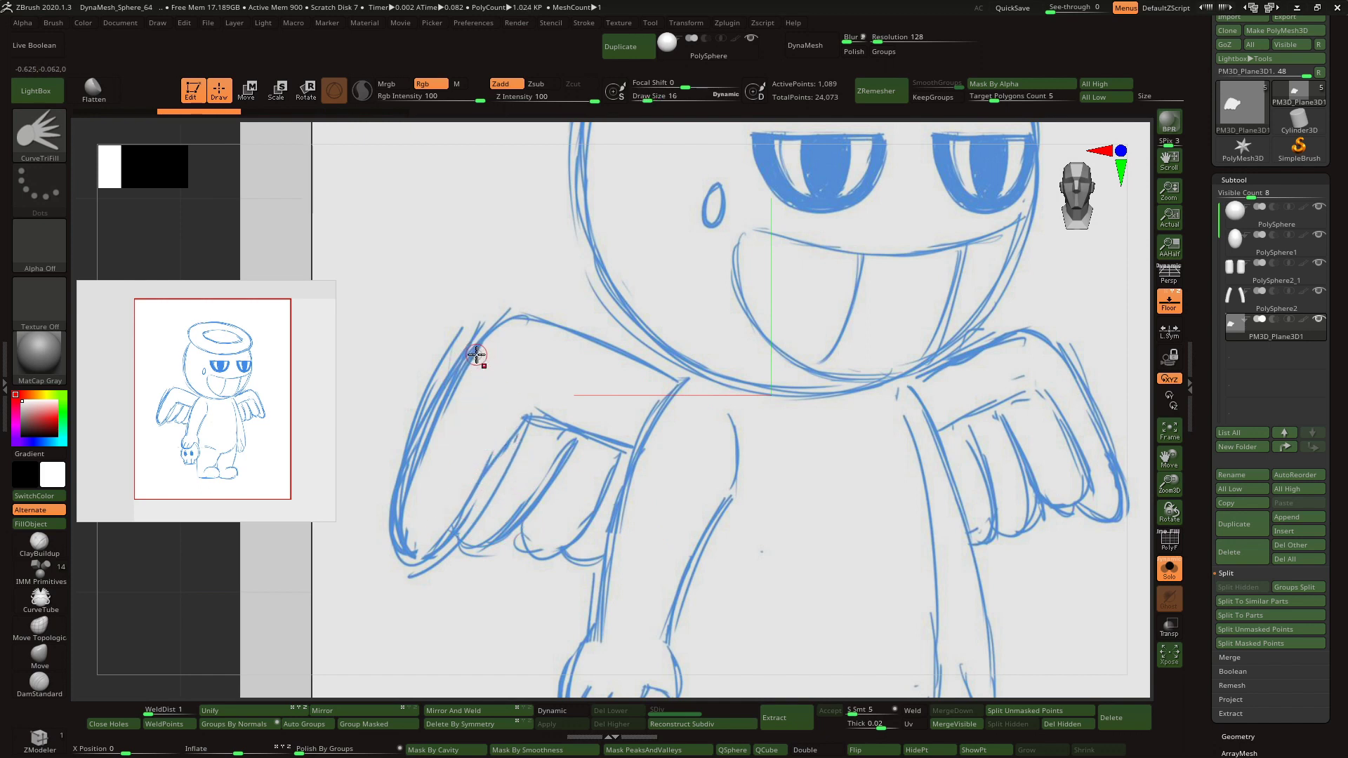
- Trace the left wing's scalloped outline on the plane at draw size 12 and split the filled wing into its own subtool
{"action": "left_click_drag", "start_coordinate": [409, 554], "coordinate": [469, 528]}
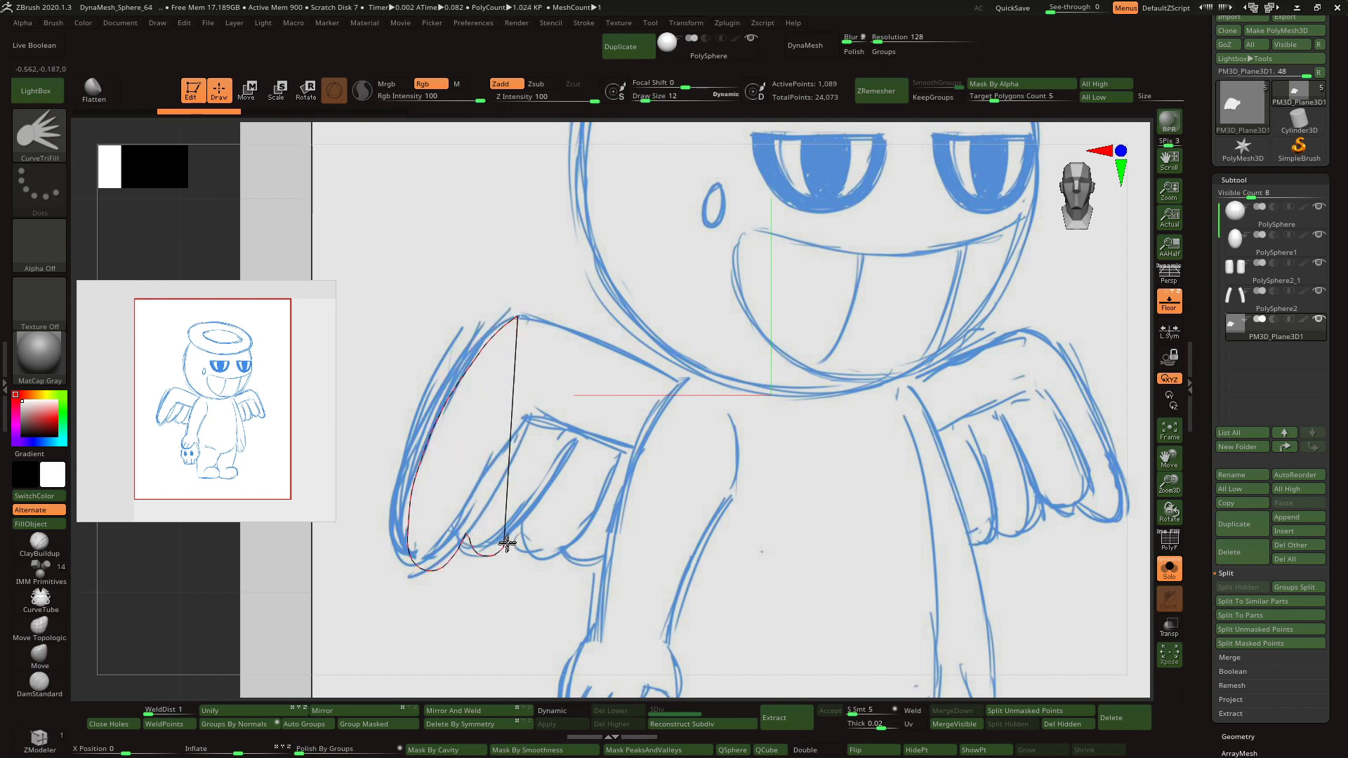
{"action": "mouse_move", "coordinate": [634, 491]}
{"action": "left_mouse_down"}
{"action": "mouse_move", "coordinate": [727, 443]}
{"action": "mouse_move", "coordinate": [737, 410]}
{"action": "left_mouse_up"}
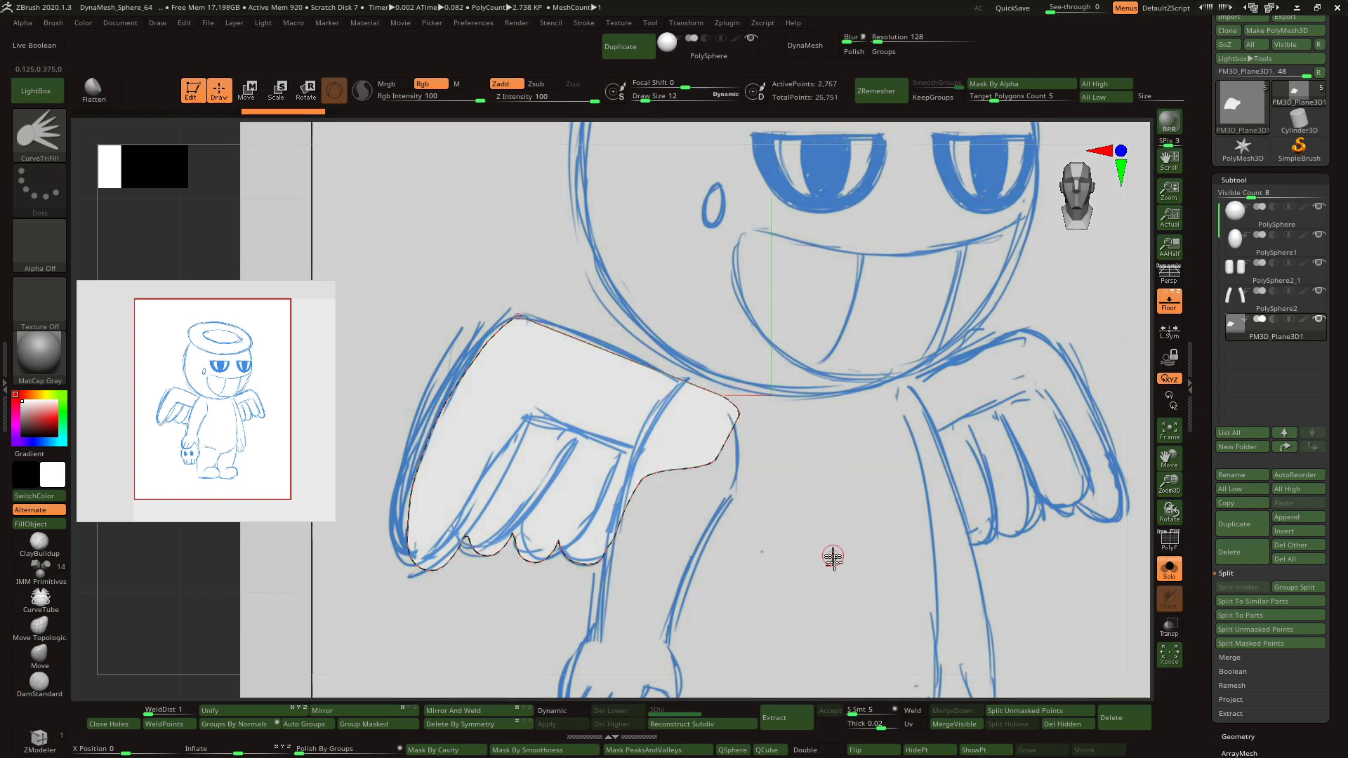
{"action": "right_click_drag", "start_coordinate": [833, 557], "coordinate": [856, 484]}
{"action": "left_click", "coordinate": [1248, 631]}
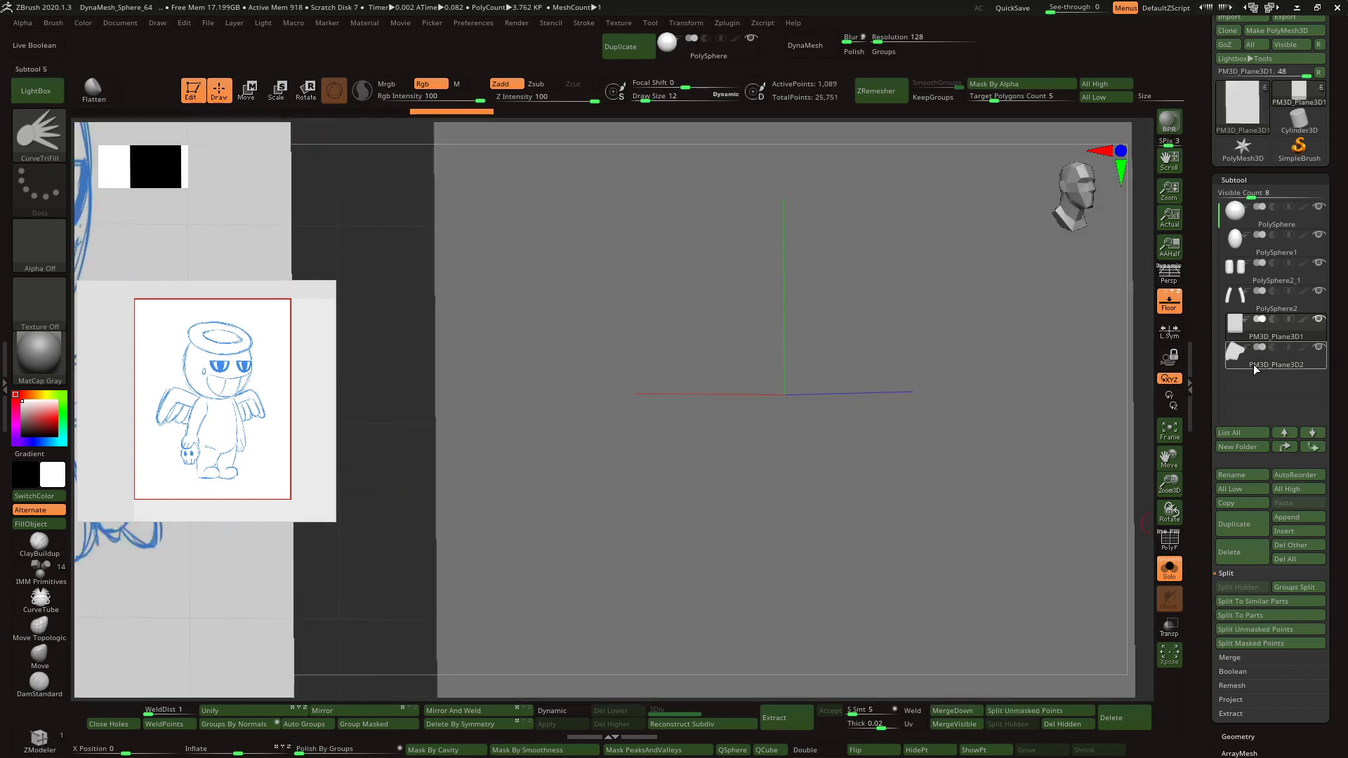
- Make the wing subtool PM3D_Plane3D2 active and hide the plane, returning to the front view
{"action": "left_click", "coordinate": [1254, 364]}
{"action": "left_click", "coordinate": [1319, 319]}
{"action": "right_click_drag", "start_coordinate": [1074, 495], "coordinate": [1152, 493], "text": "shift"}
{"action": "mouse_move", "coordinate": [1169, 485]}
{"action": "left_mouse_down"}
{"action": "mouse_move", "coordinate": [1159, 440]}
{"action": "mouse_move", "coordinate": [1167, 489]}
{"action": "mouse_move", "coordinate": [1152, 471]}
{"action": "left_mouse_up"}
{"action": "left_click", "coordinate": [1174, 540]}
{"action": "left_click", "coordinate": [1172, 540]}
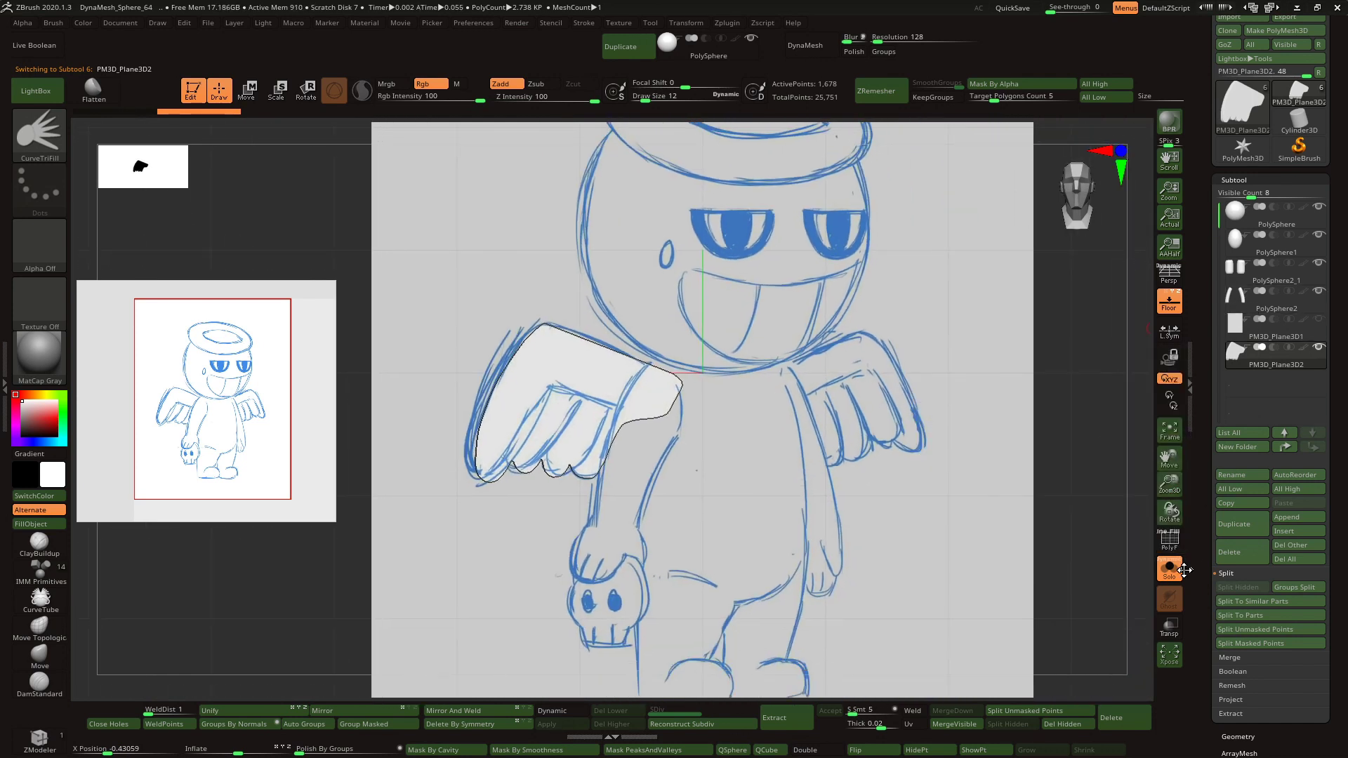
- Dim the front reference image and turn off Solo mode to show the whole character
{"action": "left_click", "coordinate": [158, 23]}
{"action": "left_click_drag", "start_coordinate": [242, 577], "coordinate": [181, 580]}
{"action": "right_click_drag", "start_coordinate": [401, 445], "coordinate": [407, 394], "text": "ctrl"}
{"action": "left_click", "coordinate": [1168, 568]}
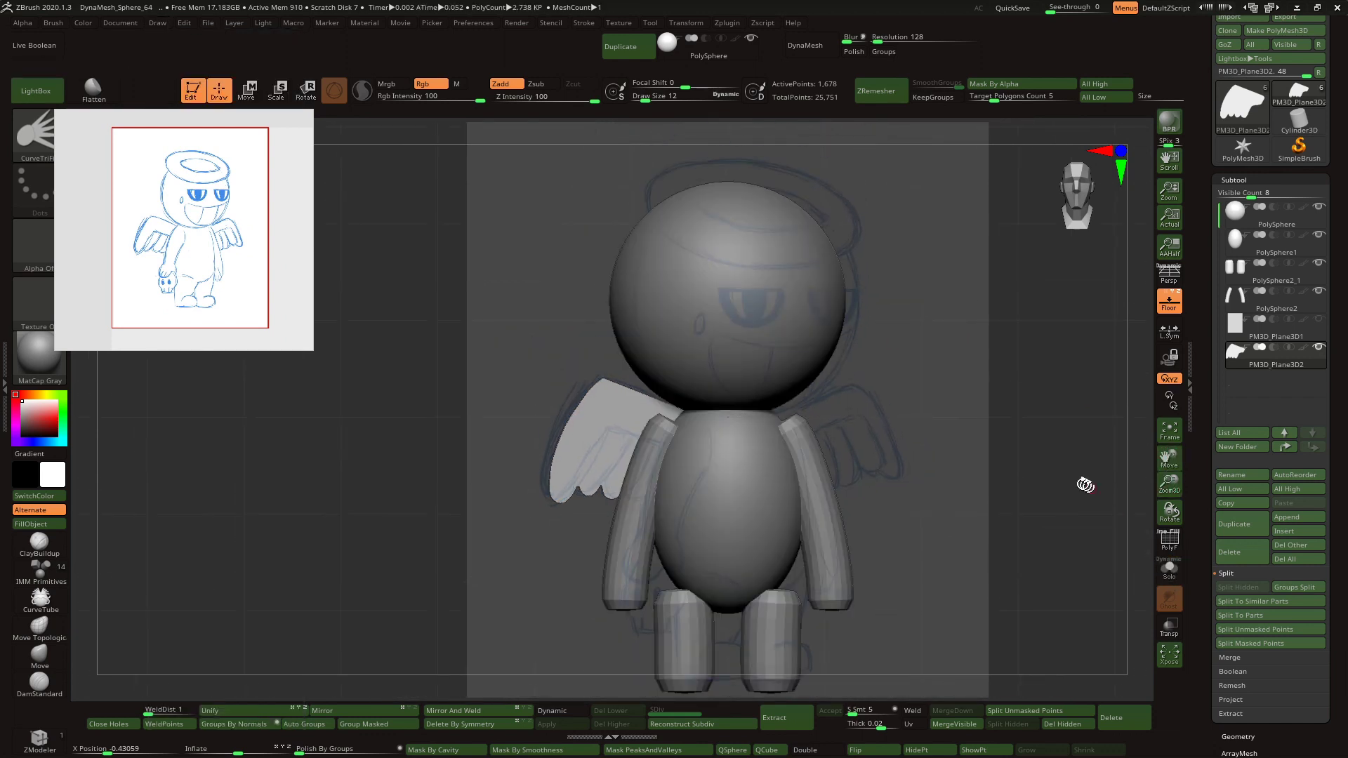
- Widen the wing slightly and nudge it to fit the sketched left wing
{"action": "key", "text": "w"}
{"action": "left_click_drag", "start_coordinate": [749, 414], "coordinate": [759, 412]}
{"action": "left_click_drag", "start_coordinate": [758, 362], "coordinate": [760, 359]}
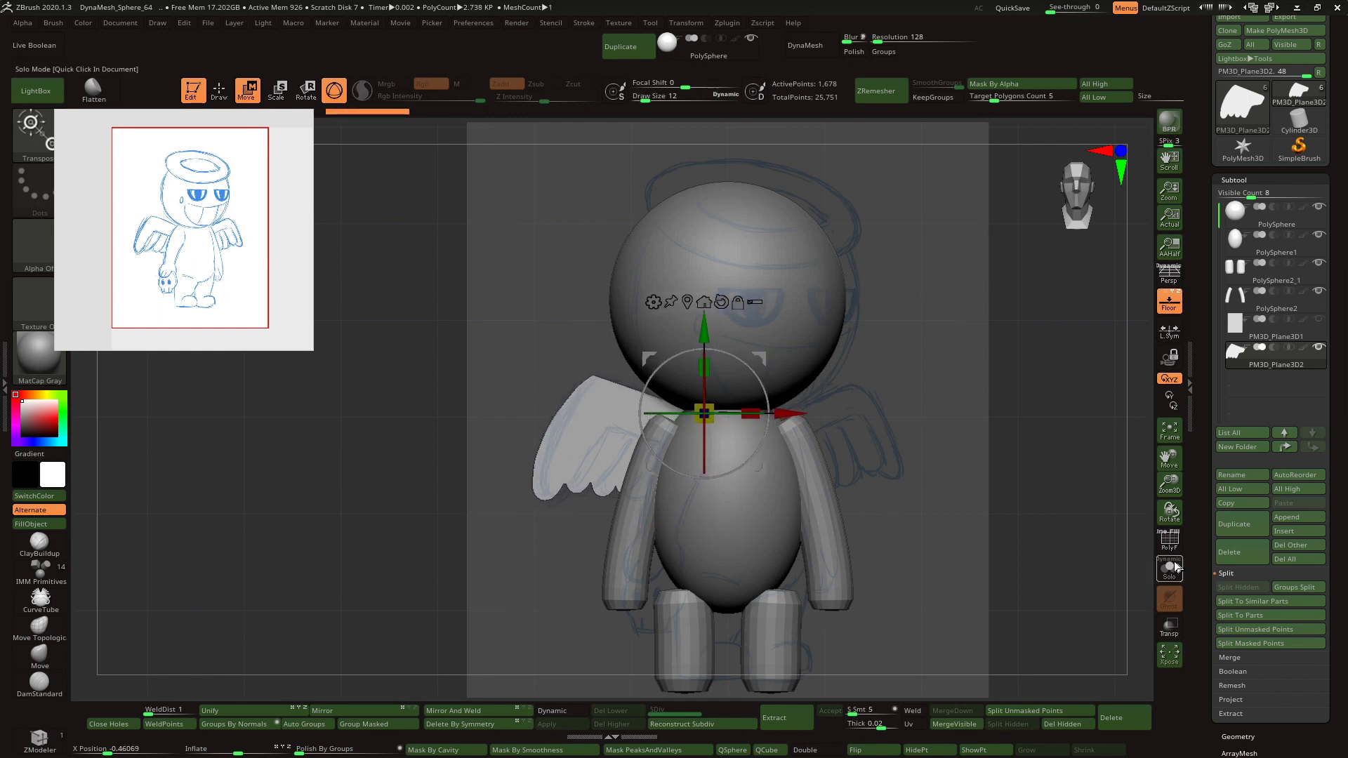
- Centre the transform gizmo on the wing and return to Draw mode
{"action": "left_click", "coordinate": [688, 302]}
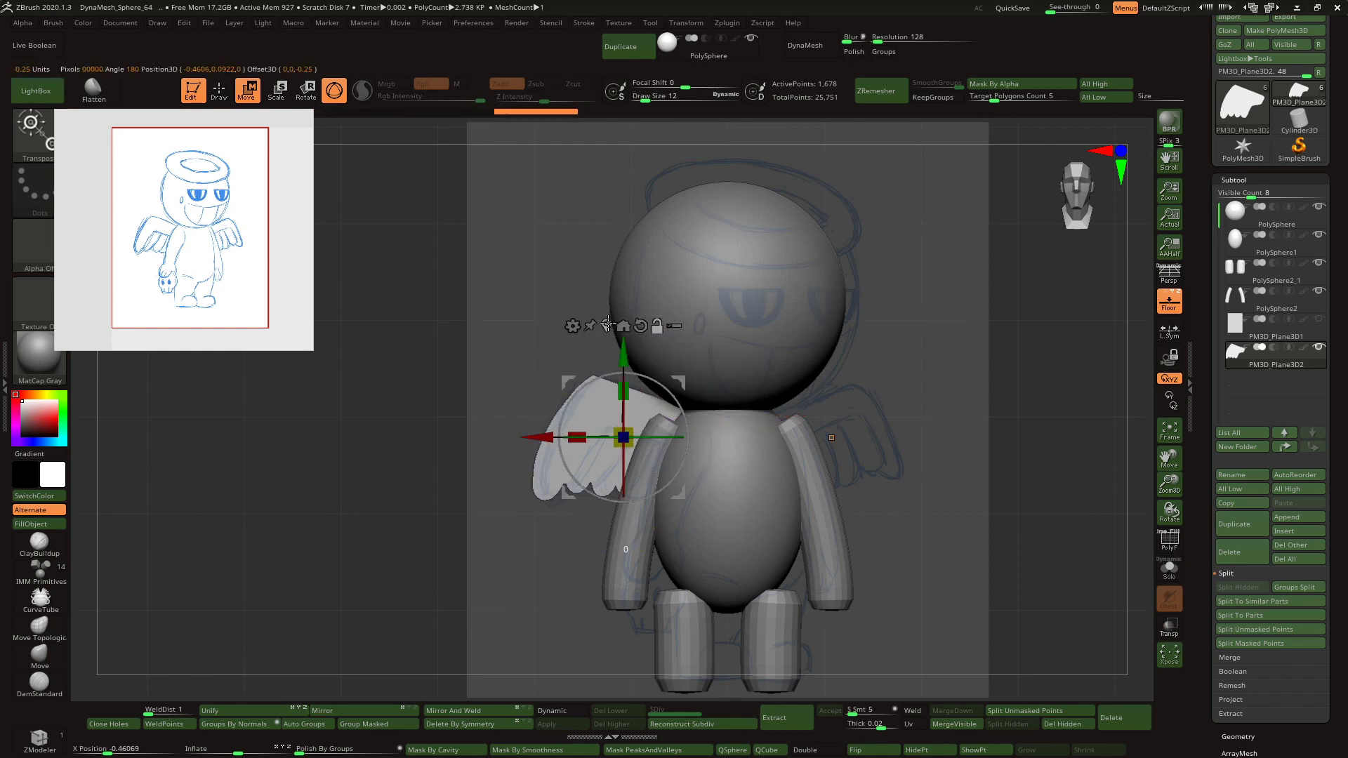
{"action": "left_click", "coordinate": [219, 91]}
{"action": "mouse_move", "coordinate": [1170, 483]}
{"action": "left_mouse_down"}
{"action": "mouse_move", "coordinate": [1171, 497]}
{"action": "mouse_move", "coordinate": [1141, 355]}
{"action": "left_mouse_up"}
- Make the legs subtool active and shift the legs up into the torso and slightly closer together
{"action": "left_click", "coordinate": [665, 575], "text": "alt"}
{"action": "key", "text": "w"}
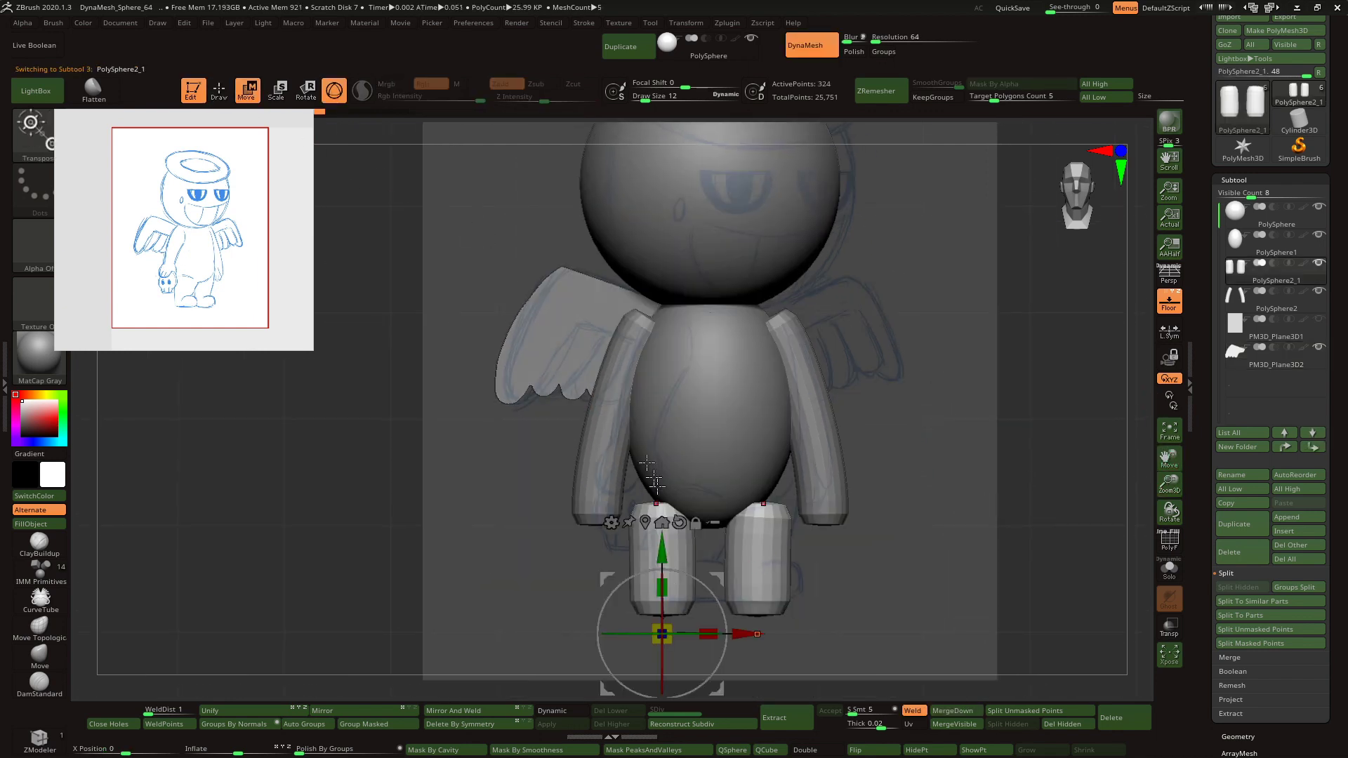
{"action": "left_click_drag", "start_coordinate": [697, 575], "coordinate": [730, 593]}
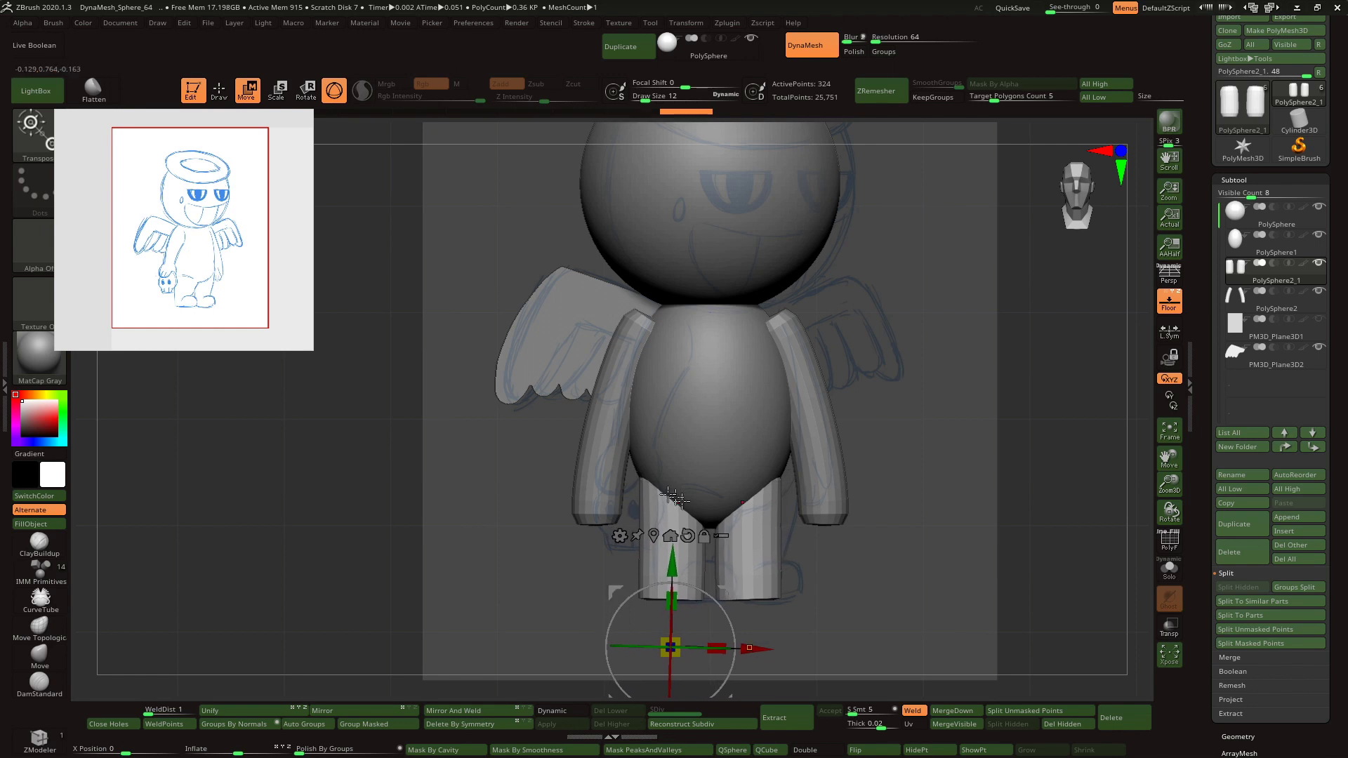
{"action": "mouse_move", "coordinate": [992, 590]}
{"action": "left_mouse_down"}
{"action": "mouse_move", "coordinate": [1084, 559]}
{"action": "mouse_move", "coordinate": [1065, 563]}
{"action": "left_mouse_up"}
{"action": "left_click", "coordinate": [219, 90]}
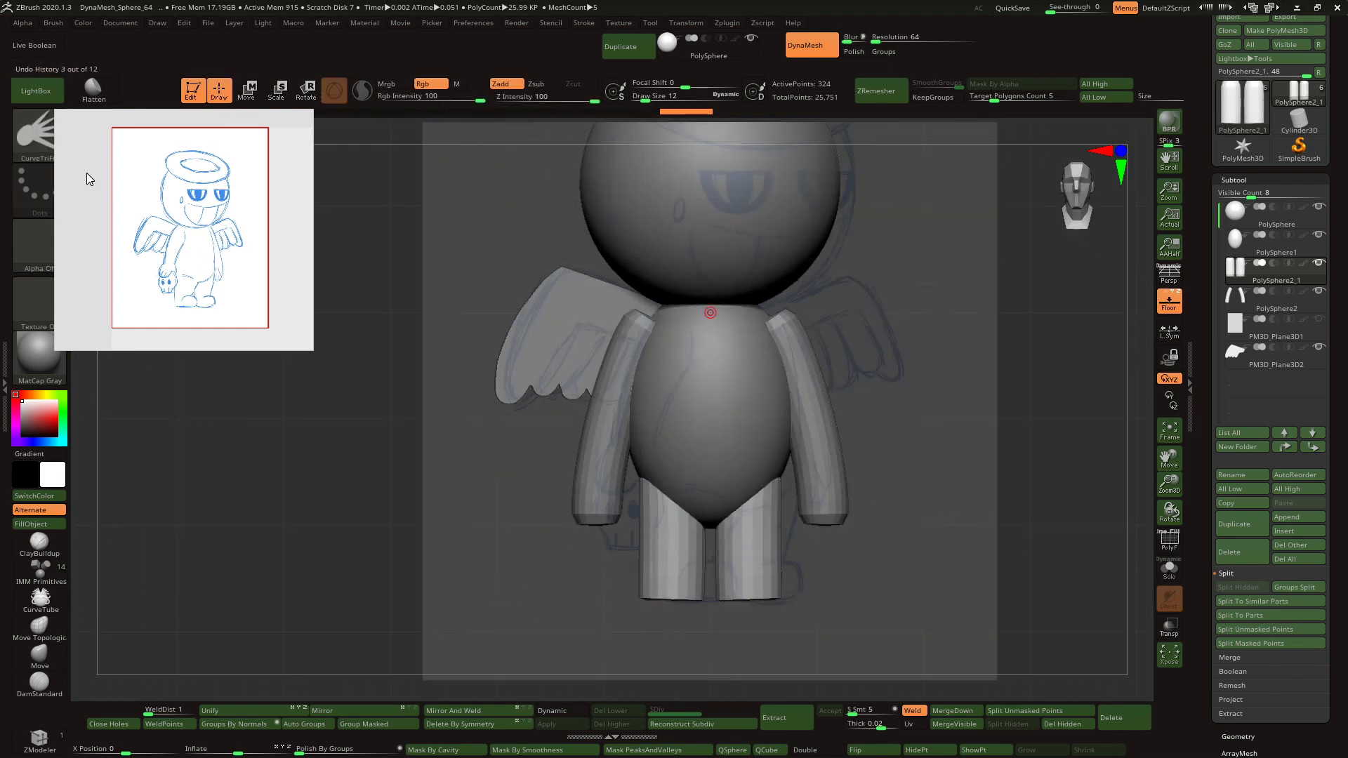
- Insert a mirrored PolySphere from the IMM Primitives brush beneath the legs and split it into its own subtool
{"action": "left_click_drag", "start_coordinate": [84, 178], "coordinate": [116, 301]}
{"action": "left_click", "coordinate": [40, 135]}
{"action": "left_click", "coordinate": [506, 149]}
{"action": "left_click", "coordinate": [434, 133]}
{"action": "left_click_drag", "start_coordinate": [596, 485], "coordinate": [811, 372]}
{"action": "left_click_drag", "start_coordinate": [746, 560], "coordinate": [738, 532]}
{"action": "left_click_drag", "start_coordinate": [853, 500], "coordinate": [873, 526], "text": "shift"}
{"action": "left_click", "coordinate": [1246, 631]}
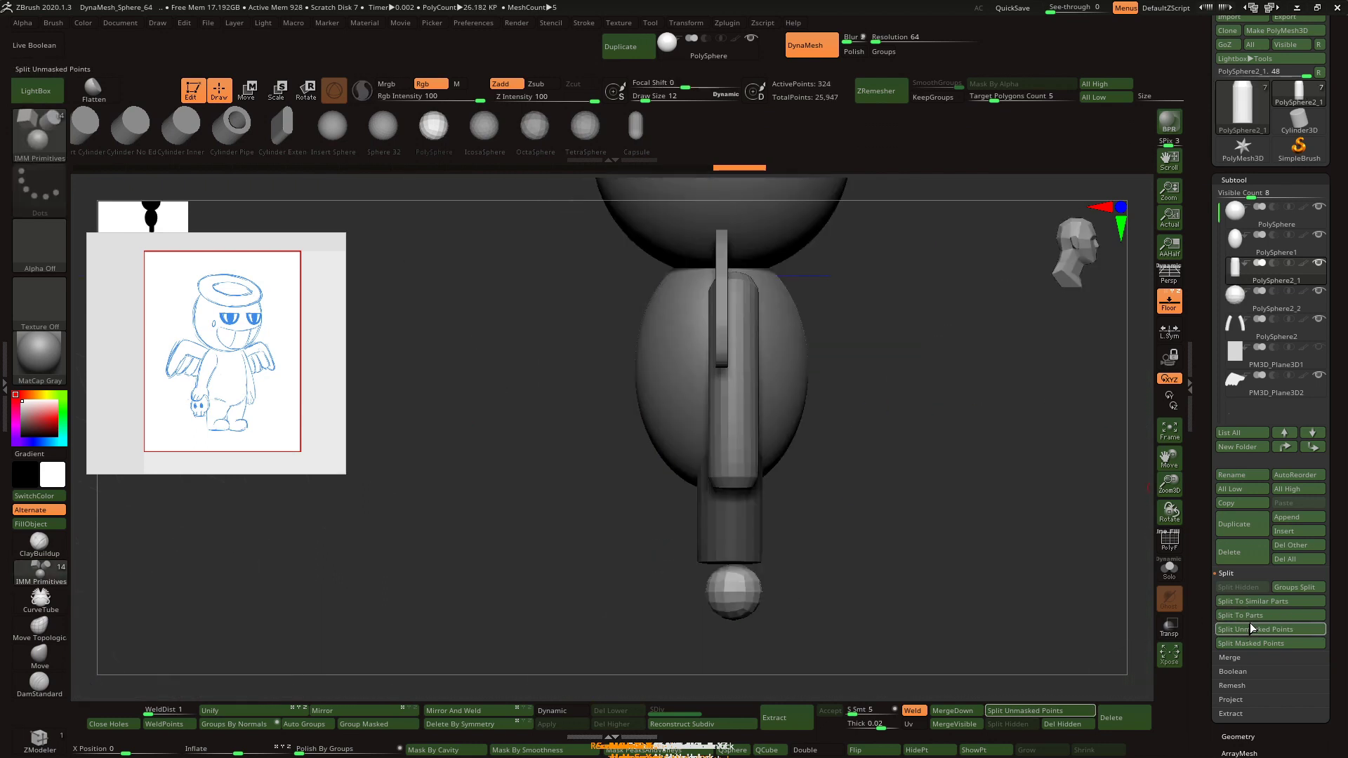
- Make the sphere subtool PolySphere2_2 active and stretch the spheres front to back and flatten them into basic feet
{"action": "left_click", "coordinate": [1249, 303]}
{"action": "left_click", "coordinate": [306, 91]}
{"action": "left_click_drag", "start_coordinate": [976, 410], "coordinate": [969, 344], "text": "shift"}
{"action": "left_click_drag", "start_coordinate": [787, 524], "coordinate": [797, 560]}
{"action": "key", "text": "ctrl+z"}
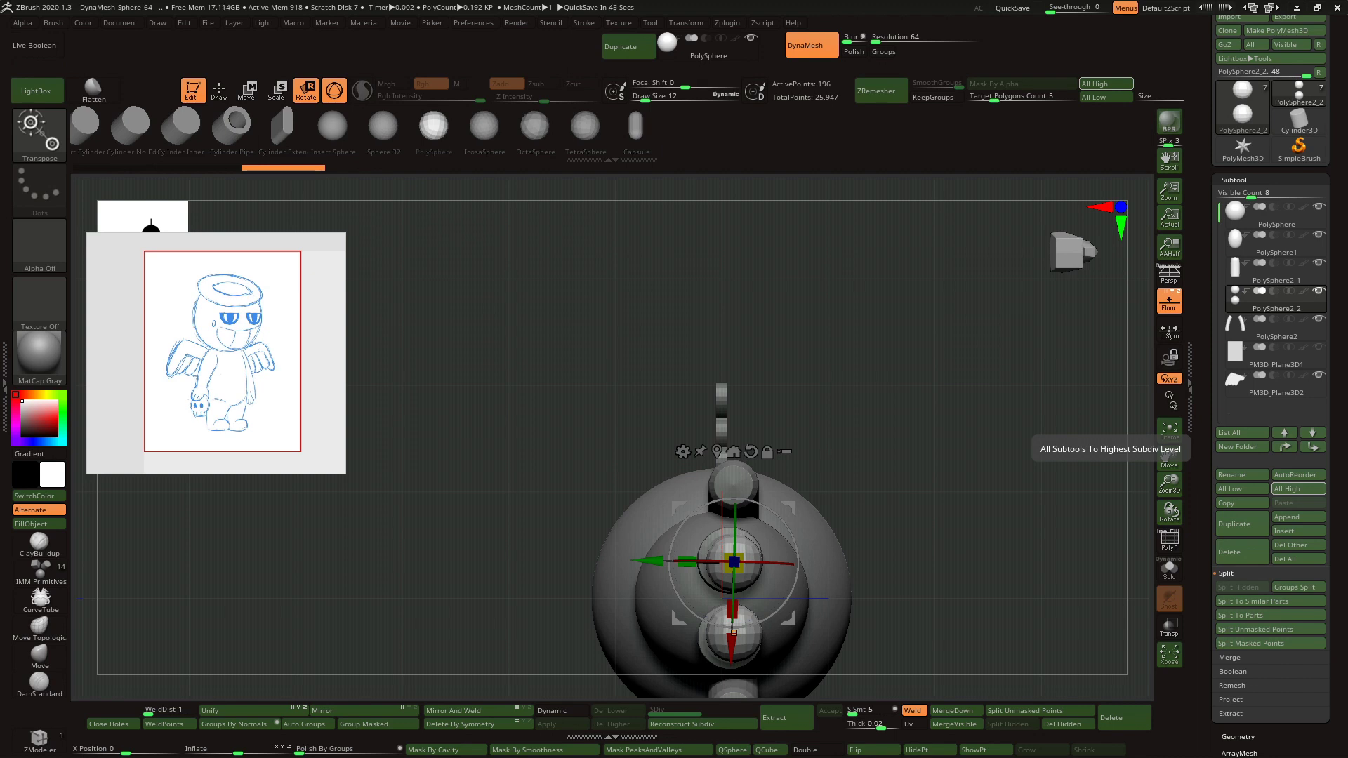
{"action": "left_click_drag", "start_coordinate": [1012, 440], "coordinate": [1016, 491], "text": "shift"}
{"action": "left_click_drag", "start_coordinate": [1169, 485], "coordinate": [1168, 460]}
{"action": "left_click_drag", "start_coordinate": [1169, 460], "coordinate": [1088, 450]}
{"action": "left_click_drag", "start_coordinate": [1164, 496], "coordinate": [922, 533]}
{"action": "left_click_drag", "start_coordinate": [601, 505], "coordinate": [575, 504]}
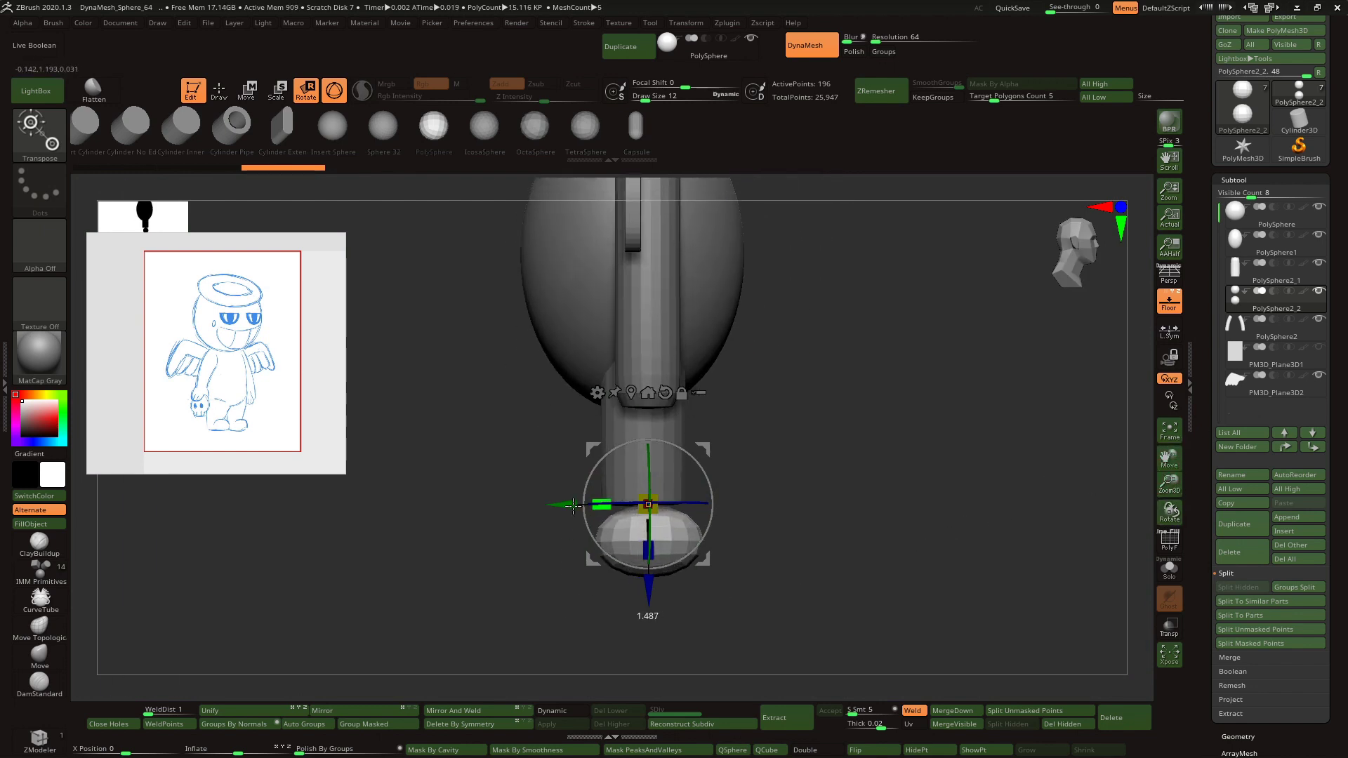
{"action": "left_click_drag", "start_coordinate": [648, 551], "coordinate": [649, 520], "text": "ctrl"}
{"action": "left_click_drag", "start_coordinate": [650, 601], "coordinate": [650, 570]}
- Nudge the feet sideways in the front view to line them up beneath the legs
{"action": "left_click_drag", "start_coordinate": [758, 502], "coordinate": [662, 473], "text": "shift"}
{"action": "left_click", "coordinate": [707, 488]}
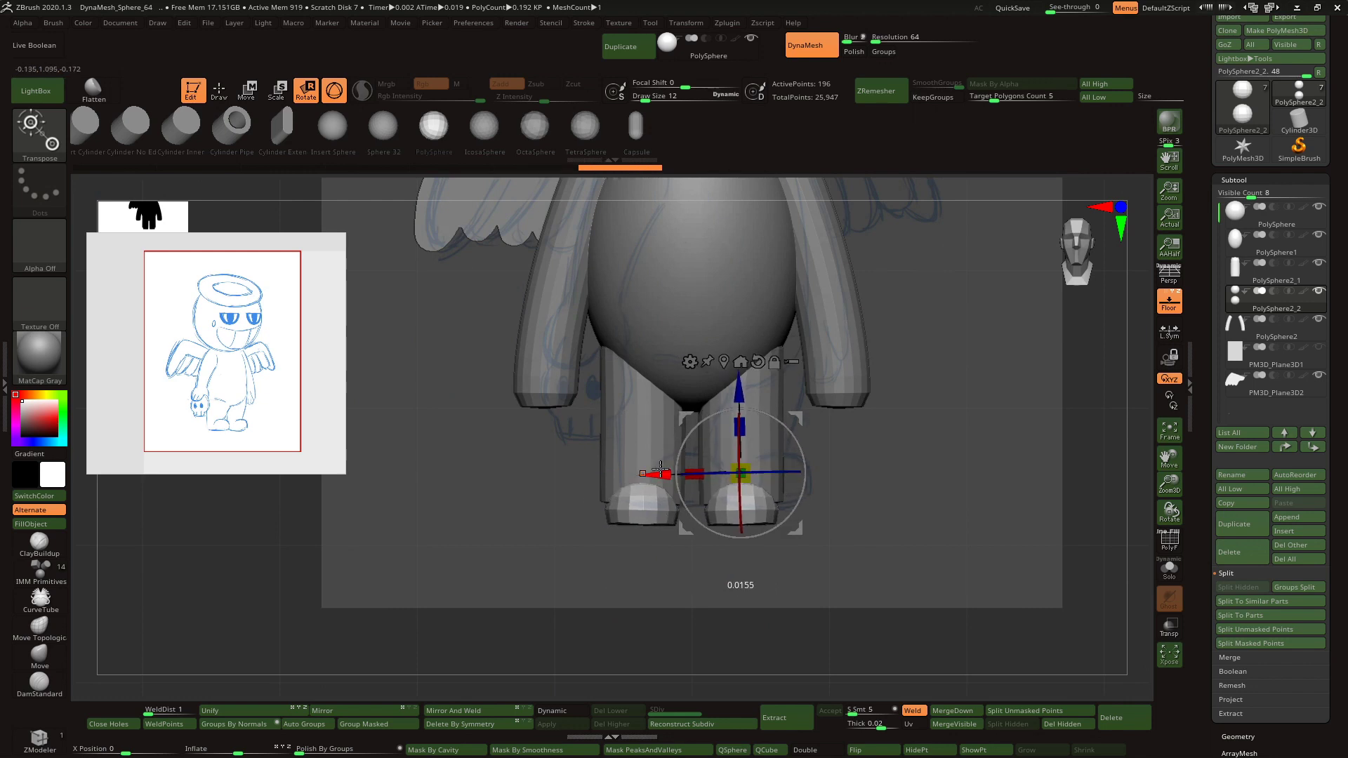
{"action": "left_click_drag", "start_coordinate": [765, 474], "coordinate": [815, 466], "text": "shift"}
{"action": "left_click_drag", "start_coordinate": [1171, 484], "coordinate": [1175, 581]}
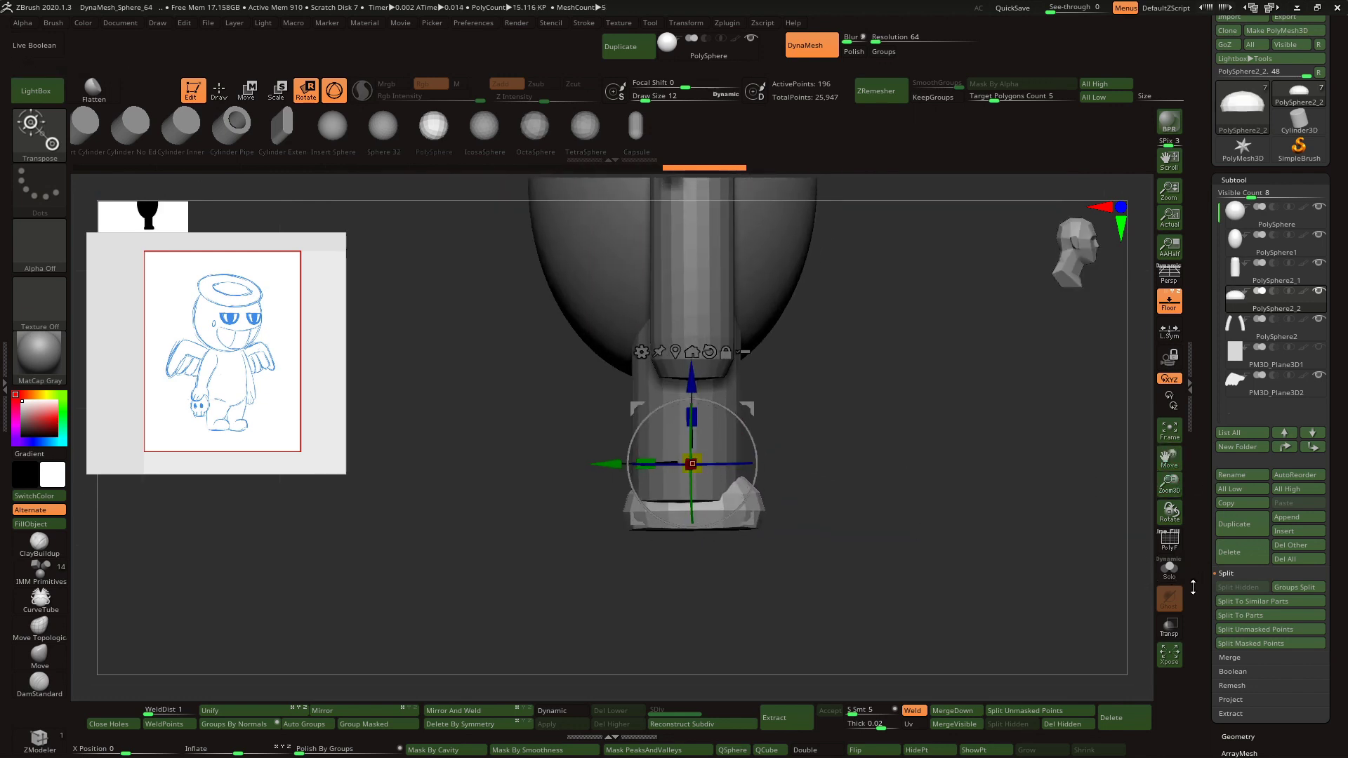
- Isolate the feet with polyframe on, mask their rear part, pull the toes forward to lengthen them, and show the whole character again
{"action": "left_click", "coordinate": [1169, 569]}
{"action": "key", "text": "shift+f"}
{"action": "left_click", "coordinate": [737, 574], "text": "ctrl"}
{"action": "left_click_drag", "start_coordinate": [607, 464], "coordinate": [662, 464]}
{"action": "left_click_drag", "start_coordinate": [1120, 535], "coordinate": [1088, 562], "text": "ctrl"}
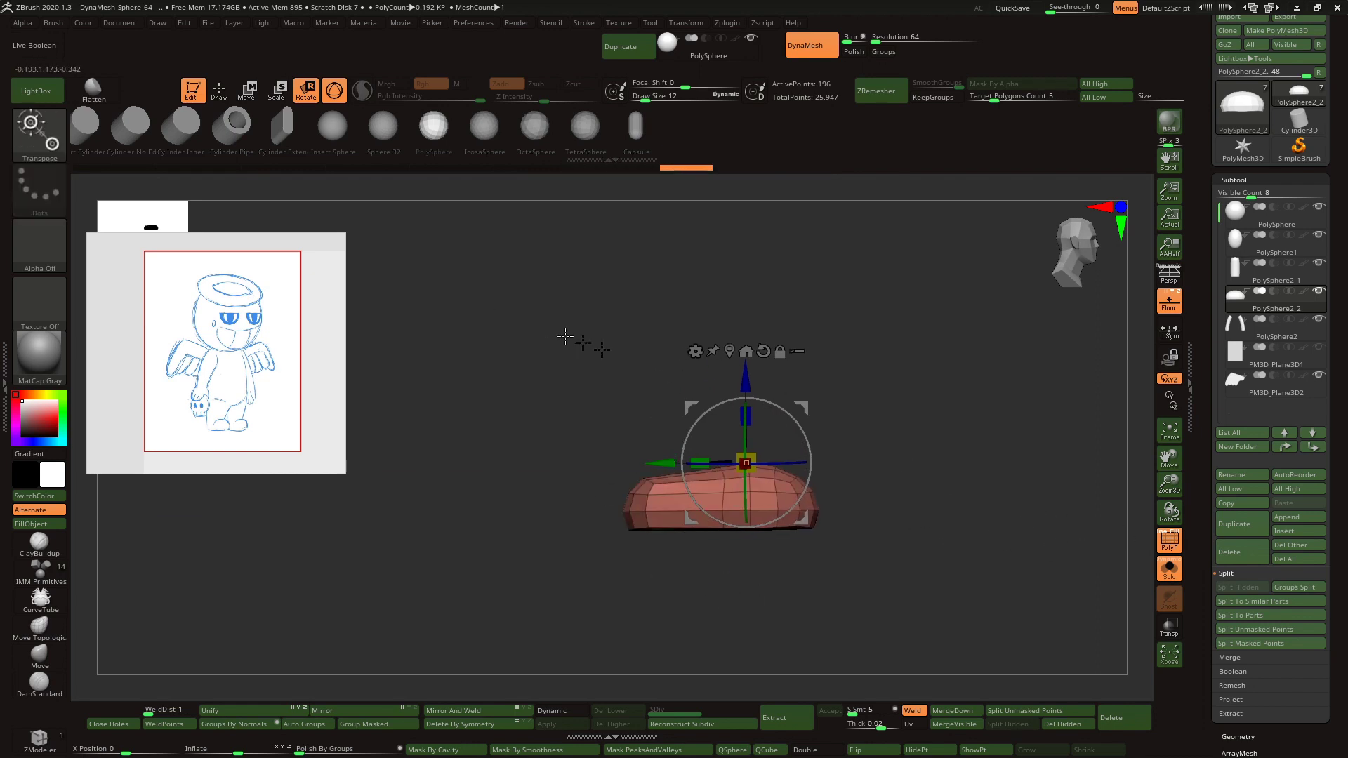
{"action": "left_click", "coordinate": [1168, 569]}
{"action": "key", "text": "shift+f"}
- Make the legs subtool active and narrow the lower legs toward the ankles with an enlarged Move Topological brush
{"action": "left_click_drag", "start_coordinate": [933, 478], "coordinate": [764, 435]}
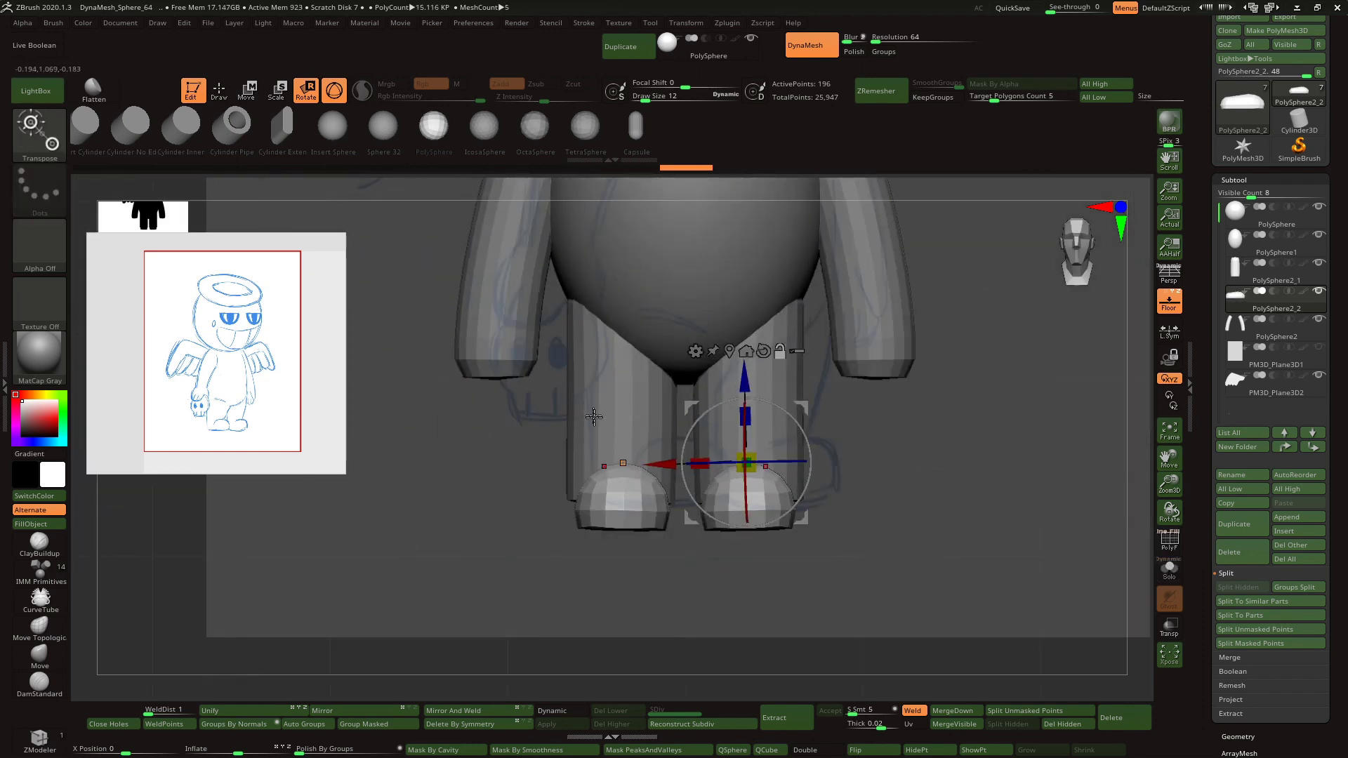
{"action": "left_click", "coordinate": [761, 434], "text": "alt"}
{"action": "left_click_drag", "start_coordinate": [672, 457], "coordinate": [695, 424]}
{"action": "left_click", "coordinate": [219, 90]}
{"action": "key", "text": "b"}
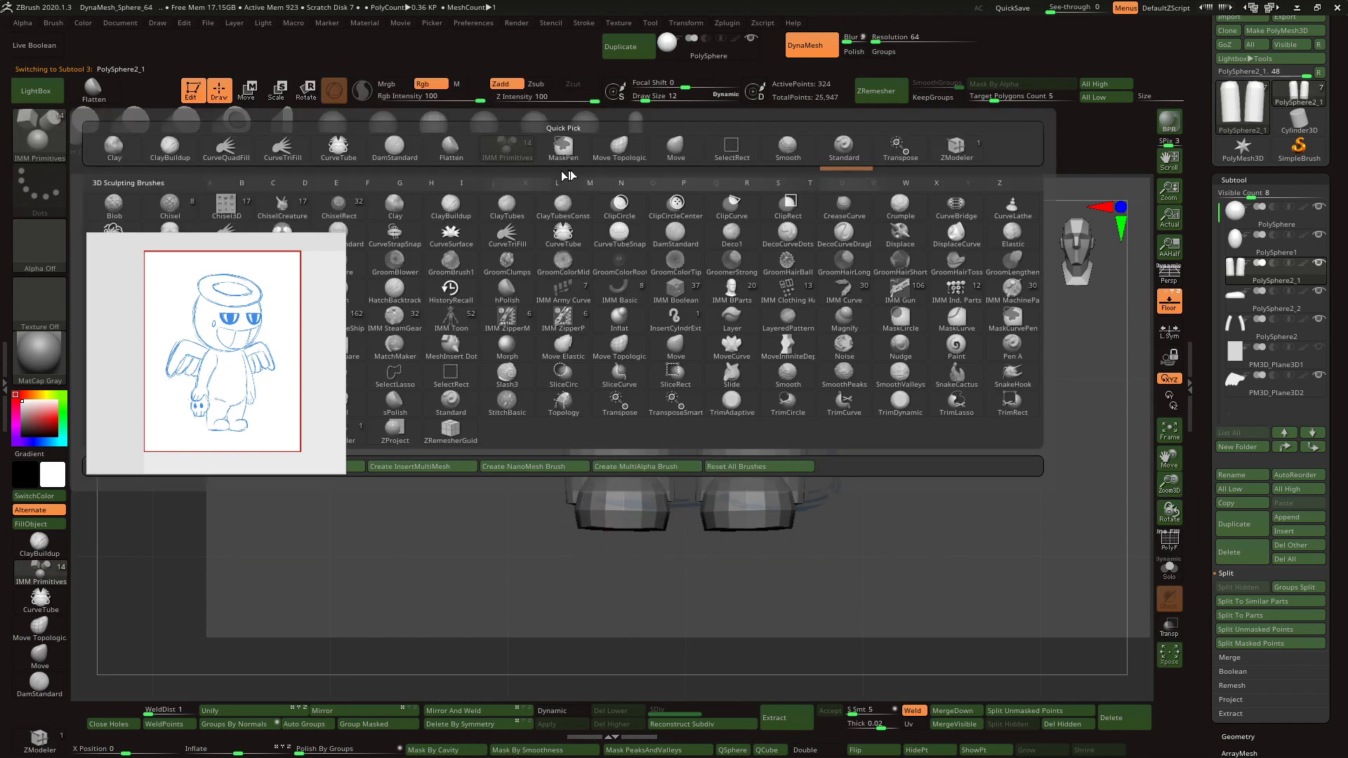
{"action": "key", "text": "m"}
{"action": "key", "text": "t"}
{"action": "key", "text": "]"}
{"action": "left_click_drag", "start_coordinate": [567, 469], "coordinate": [581, 477]}
{"action": "left_click_drag", "start_coordinate": [672, 471], "coordinate": [675, 481]}
{"action": "right_click_drag", "start_coordinate": [681, 526], "coordinate": [635, 526]}
{"action": "left_click_drag", "start_coordinate": [674, 483], "coordinate": [663, 485]}
{"action": "key", "text": "ctrl+z"}
{"action": "key", "text": "ctrl+z"}
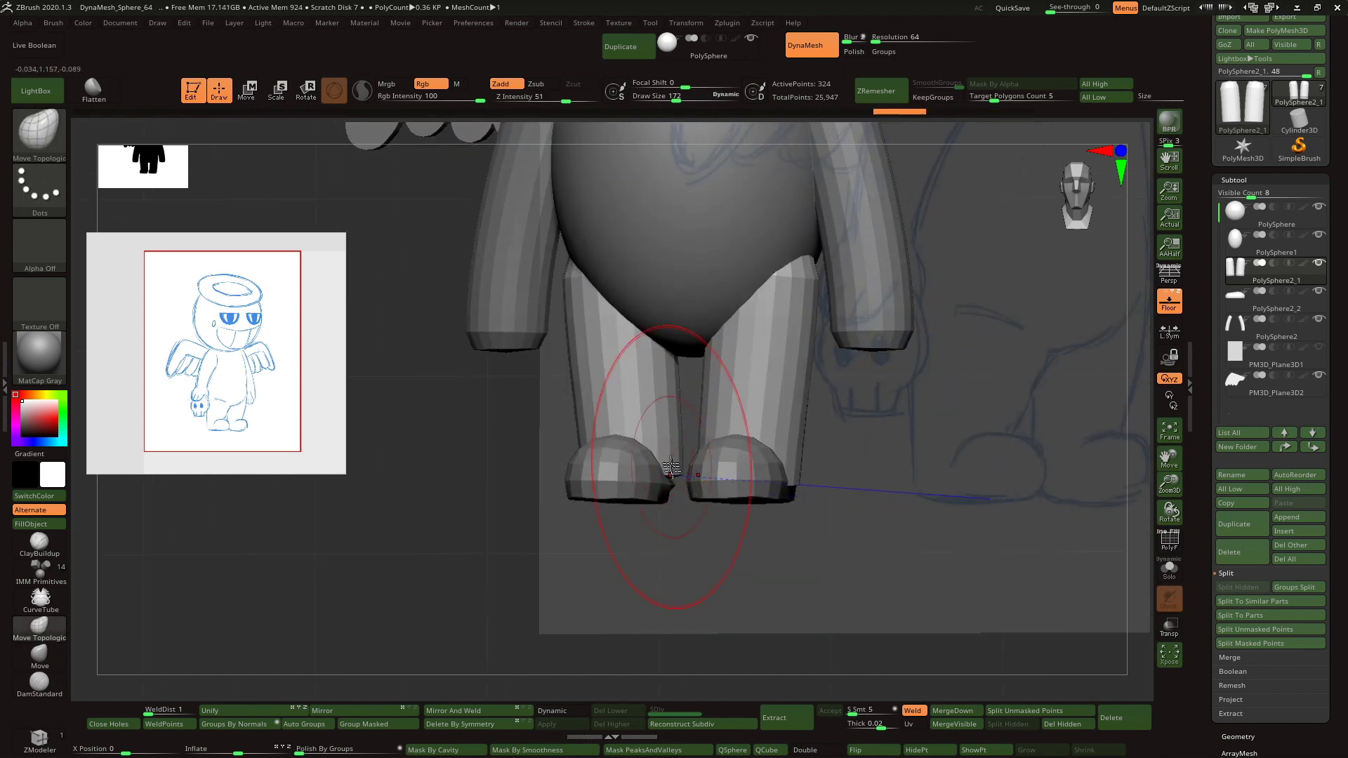
- Smooth and refine the lower legs, ankles and inner thighs at draw size 72 from the back, front and side
{"action": "right_click_drag", "start_coordinate": [662, 464], "coordinate": [562, 478], "text": "shift"}
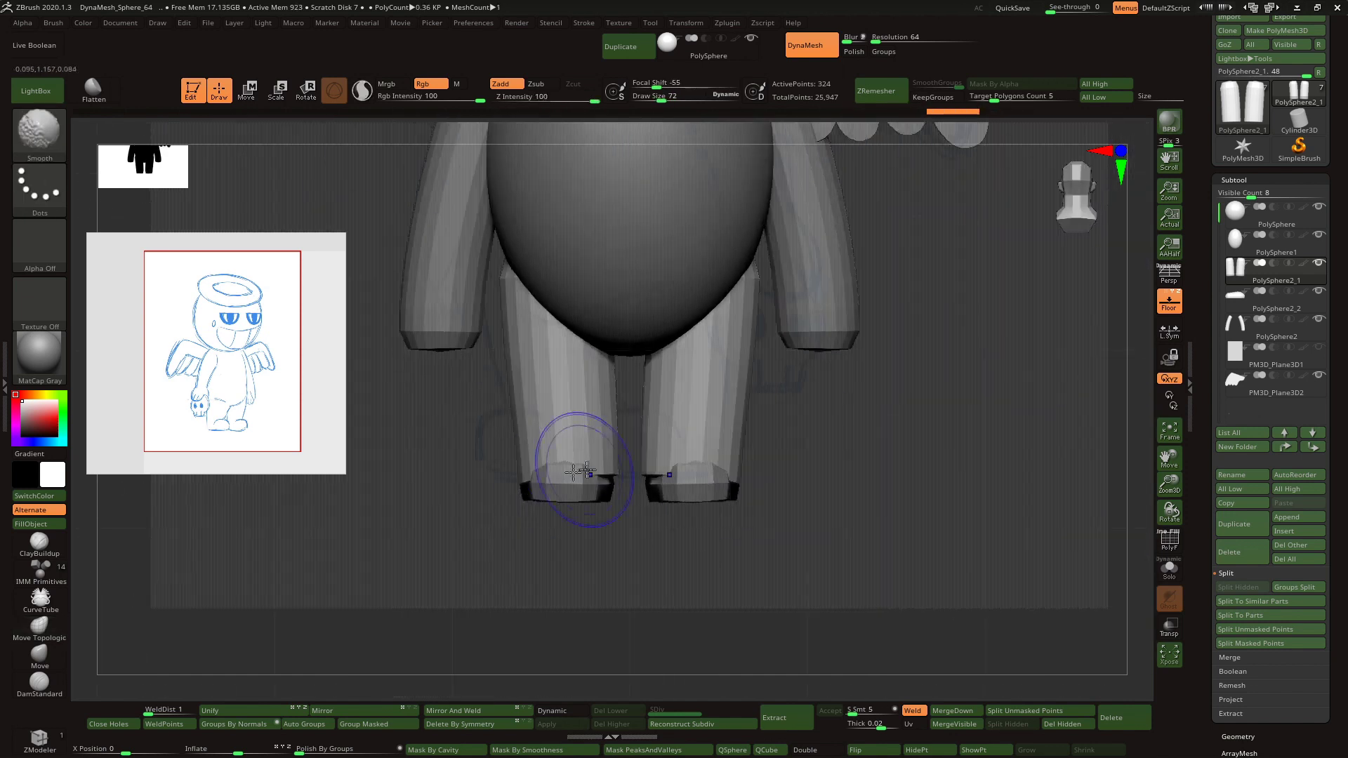
{"action": "left_click_drag", "start_coordinate": [647, 480], "coordinate": [656, 479]}
{"action": "mouse_move", "coordinate": [647, 477]}
{"action": "right_mouse_down"}
{"action": "mouse_move", "coordinate": [675, 433]}
{"action": "mouse_move", "coordinate": [707, 466]}
{"action": "mouse_move", "coordinate": [766, 447]}
{"action": "mouse_move", "coordinate": [731, 415]}
{"action": "right_mouse_up"}
{"action": "right_click_drag", "start_coordinate": [647, 395], "coordinate": [776, 422], "text": "shift"}
{"action": "right_click", "coordinate": [681, 421]}
{"action": "right_click_drag", "start_coordinate": [690, 417], "coordinate": [692, 414]}
{"action": "right_click_drag", "start_coordinate": [607, 407], "coordinate": [624, 378]}
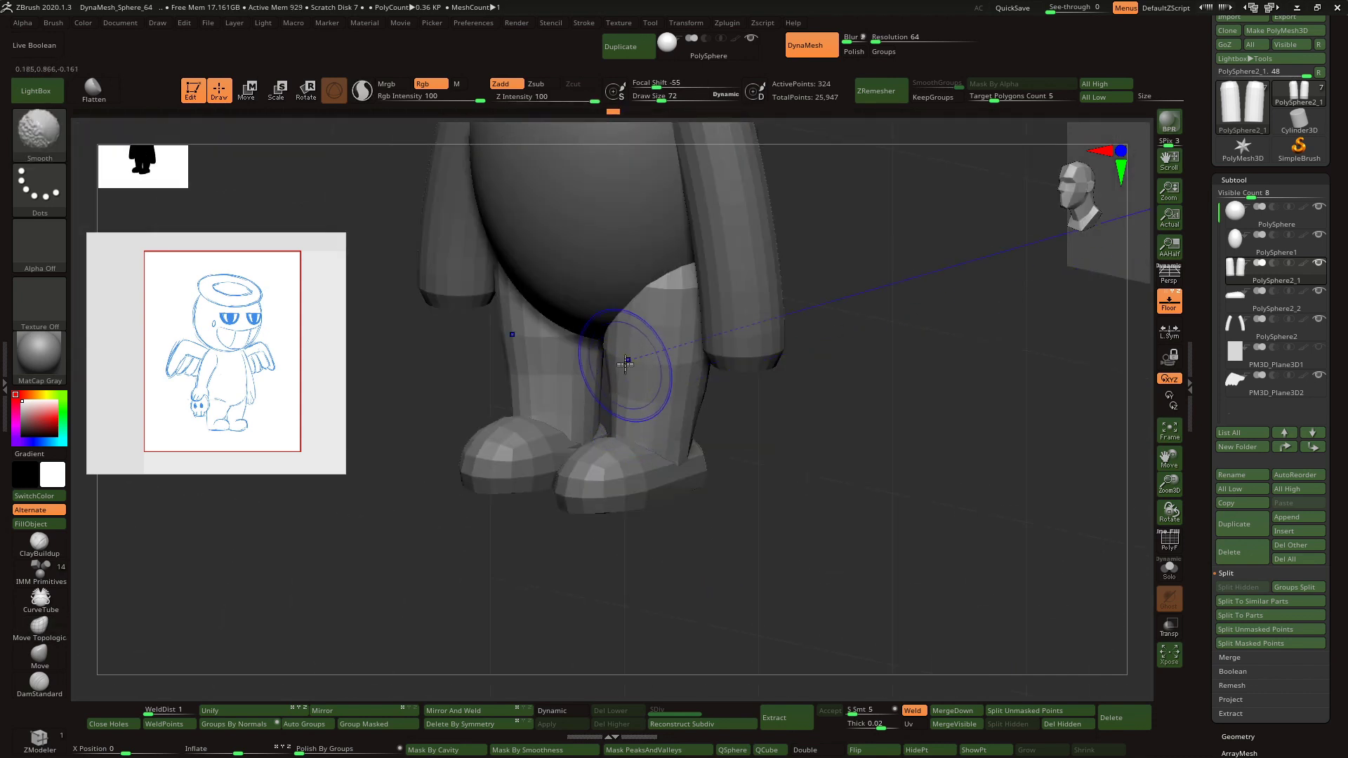
{"action": "right_click_drag", "start_coordinate": [737, 414], "coordinate": [686, 457], "text": "shift"}
{"action": "right_click_drag", "start_coordinate": [798, 415], "coordinate": [863, 421]}
- Reshape the legs' side profile with Move Topological, pushing the upper thighs backward above narrower ankles
{"action": "key", "text": "space"}
{"action": "left_click_drag", "start_coordinate": [793, 426], "coordinate": [772, 425]}
{"action": "right_click_drag", "start_coordinate": [786, 404], "coordinate": [709, 358]}
{"action": "key", "text": "w"}
{"action": "key", "text": "q"}
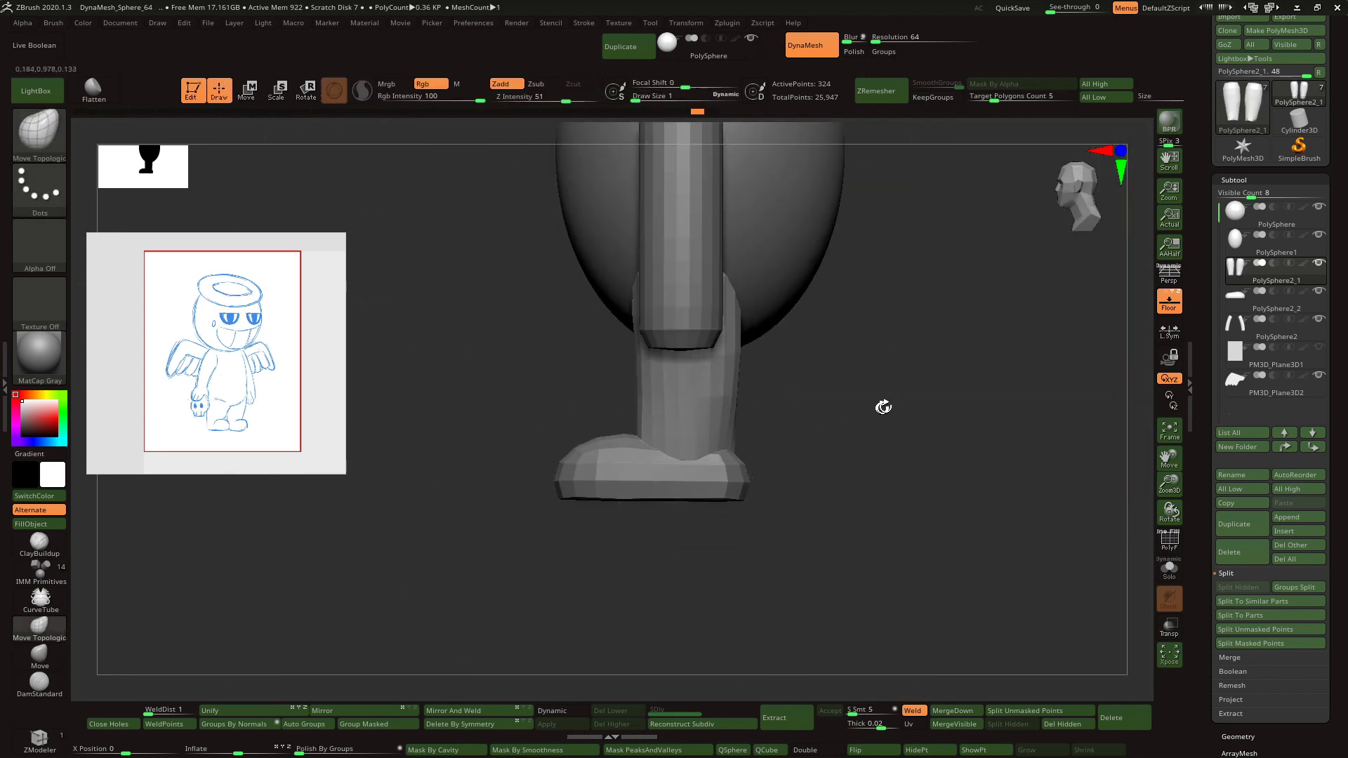
{"action": "left_click_drag", "start_coordinate": [1177, 467], "coordinate": [1047, 515]}
{"action": "right_click_drag", "start_coordinate": [1046, 515], "coordinate": [1102, 514]}
{"action": "left_click_drag", "start_coordinate": [692, 95], "coordinate": [663, 97]}
{"action": "mouse_move", "coordinate": [641, 489]}
{"action": "right_mouse_down"}
{"action": "mouse_move", "coordinate": [671, 550]}
{"action": "mouse_move", "coordinate": [722, 550]}
{"action": "mouse_move", "coordinate": [716, 459]}
{"action": "mouse_move", "coordinate": [757, 465]}
{"action": "mouse_move", "coordinate": [867, 415]}
{"action": "mouse_move", "coordinate": [776, 437]}
{"action": "mouse_move", "coordinate": [879, 396]}
{"action": "mouse_move", "coordinate": [730, 461]}
{"action": "mouse_move", "coordinate": [709, 385]}
{"action": "right_mouse_up"}
- Make the torso subtool active and put a deformer cage around it in the side view
{"action": "left_click", "coordinate": [706, 385], "text": "alt"}
{"action": "right_click_drag", "start_coordinate": [854, 320], "coordinate": [1017, 328], "text": "shift"}
{"action": "key", "text": "w"}
{"action": "left_click", "coordinate": [604, 497]}
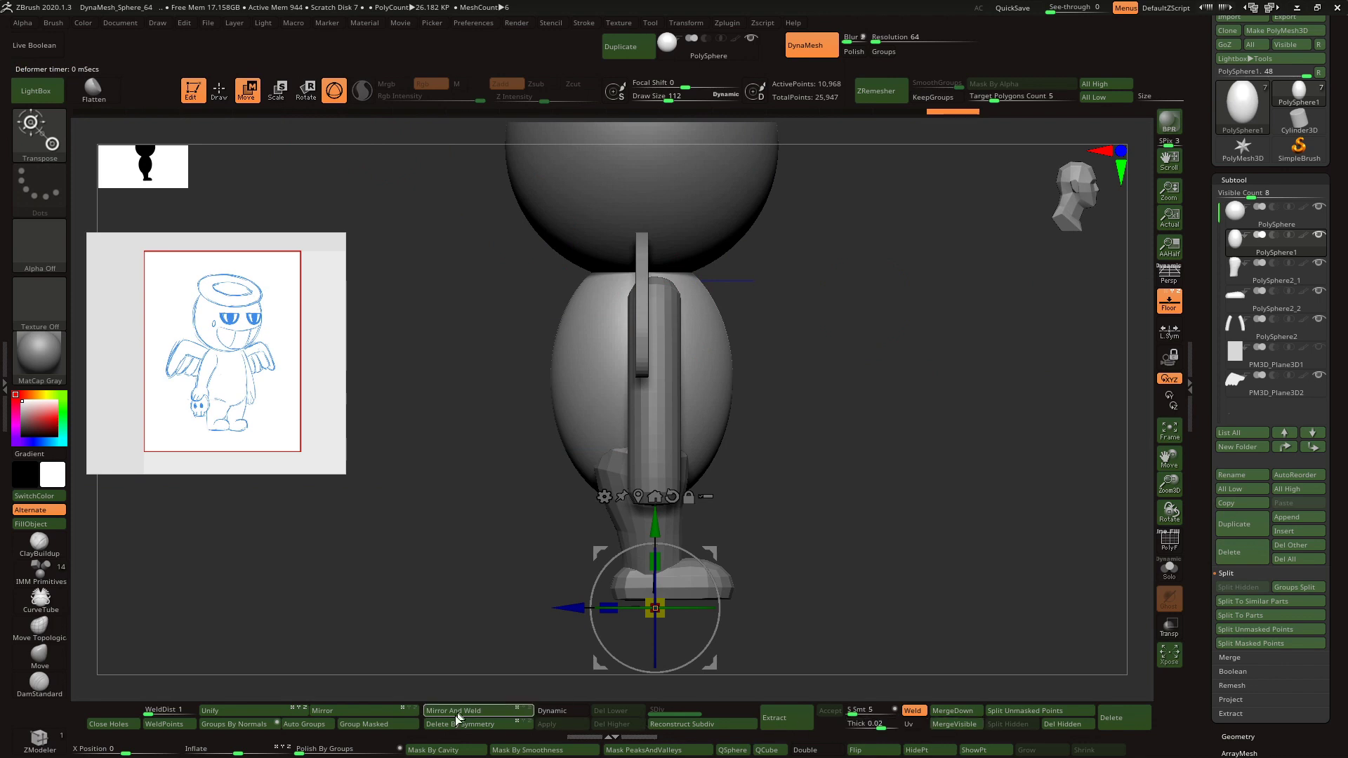
{"action": "left_click", "coordinate": [603, 496]}
{"action": "left_click", "coordinate": [640, 496]}
{"action": "left_click", "coordinate": [591, 268]}
{"action": "left_click", "coordinate": [820, 319]}
- Narrow the torso's upper part front to back with the deformer cage, accept the deformation and return to Draw mode
{"action": "left_click_drag", "start_coordinate": [778, 215], "coordinate": [701, 438], "text": "ctrl"}
{"action": "left_click_drag", "start_coordinate": [643, 315], "coordinate": [612, 311]}
{"action": "left_click_drag", "start_coordinate": [499, 251], "coordinate": [580, 409]}
{"action": "left_click_drag", "start_coordinate": [474, 315], "coordinate": [502, 310]}
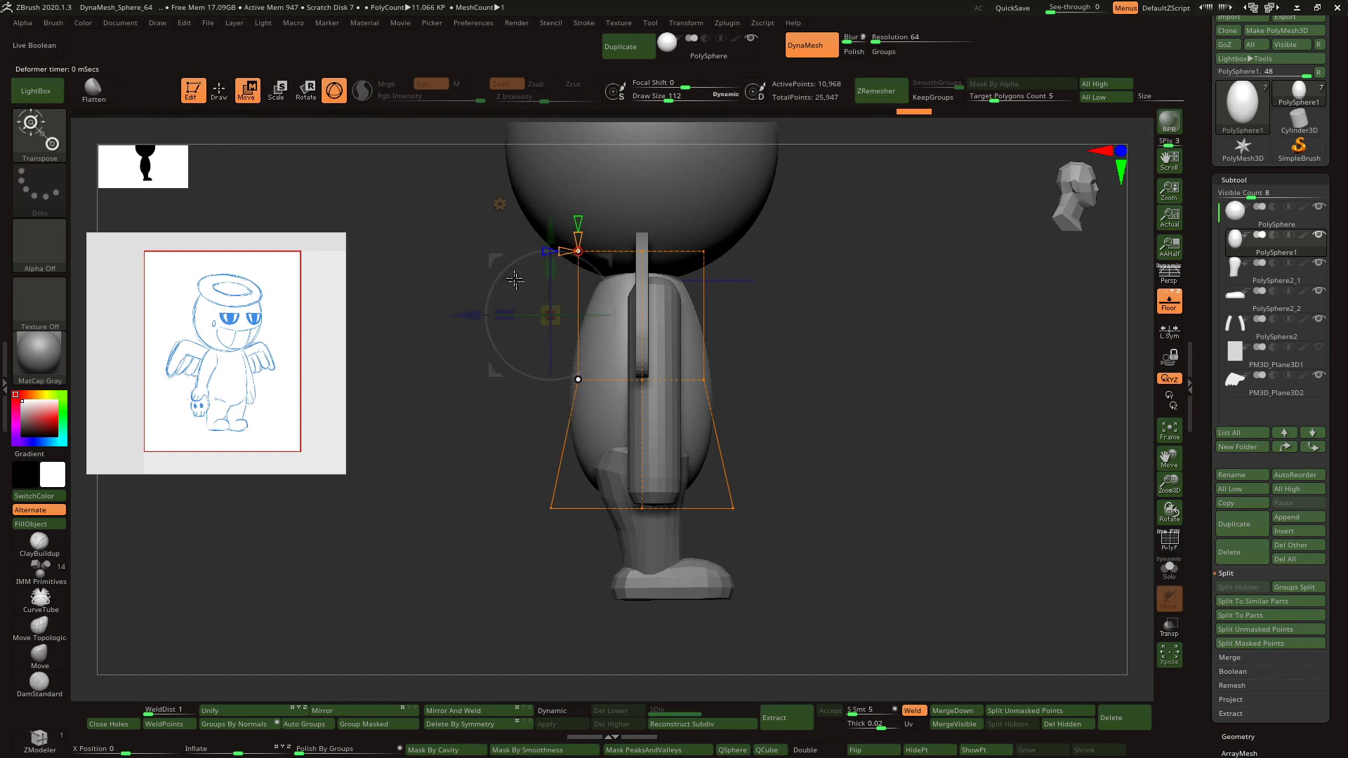
{"action": "left_click", "coordinate": [500, 204]}
{"action": "left_click", "coordinate": [683, 193]}
{"action": "key", "text": "q"}
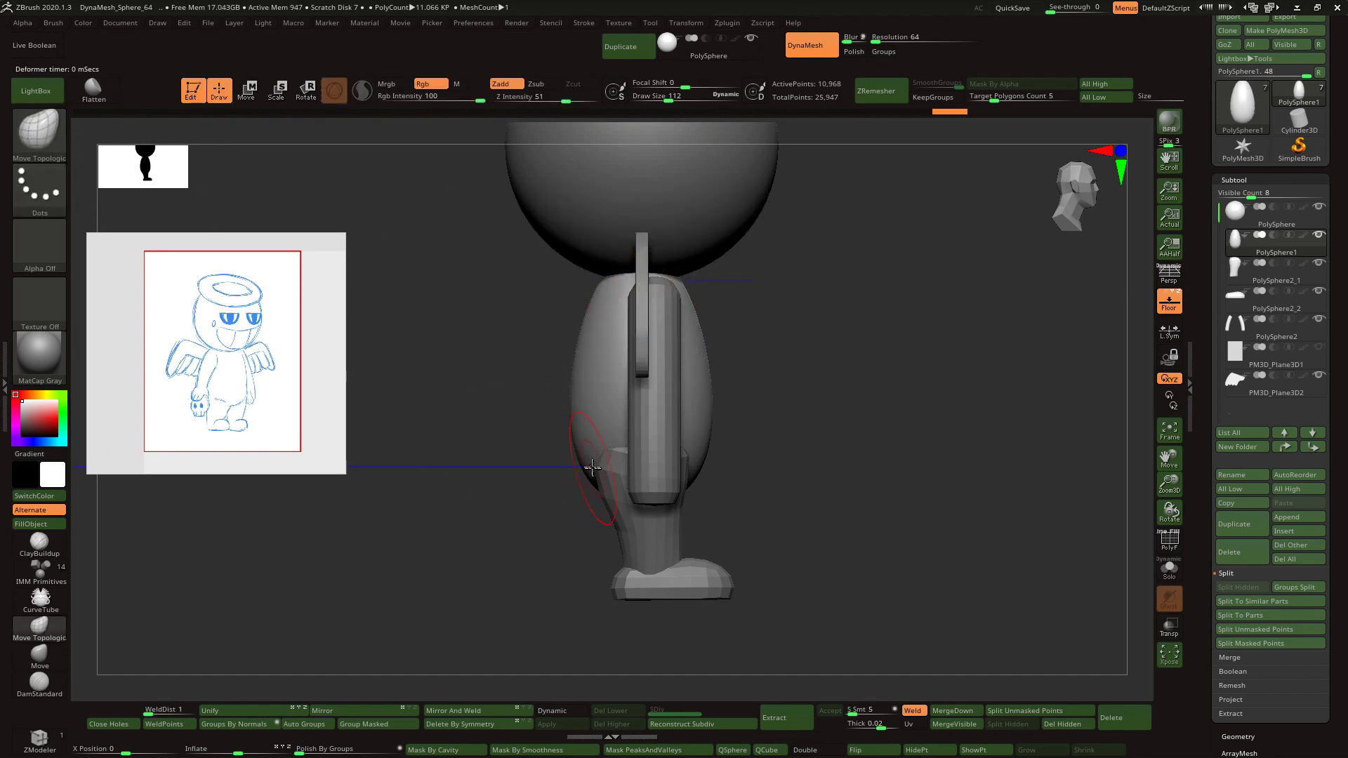
- Refine the torso's upper sides and overall outline with Move Topological, reducing the draw size to 148 for the front view
{"action": "mouse_move", "coordinate": [599, 314]}
{"action": "right_mouse_down"}
{"action": "mouse_move", "coordinate": [566, 367]}
{"action": "mouse_move", "coordinate": [768, 391]}
{"action": "right_mouse_up"}
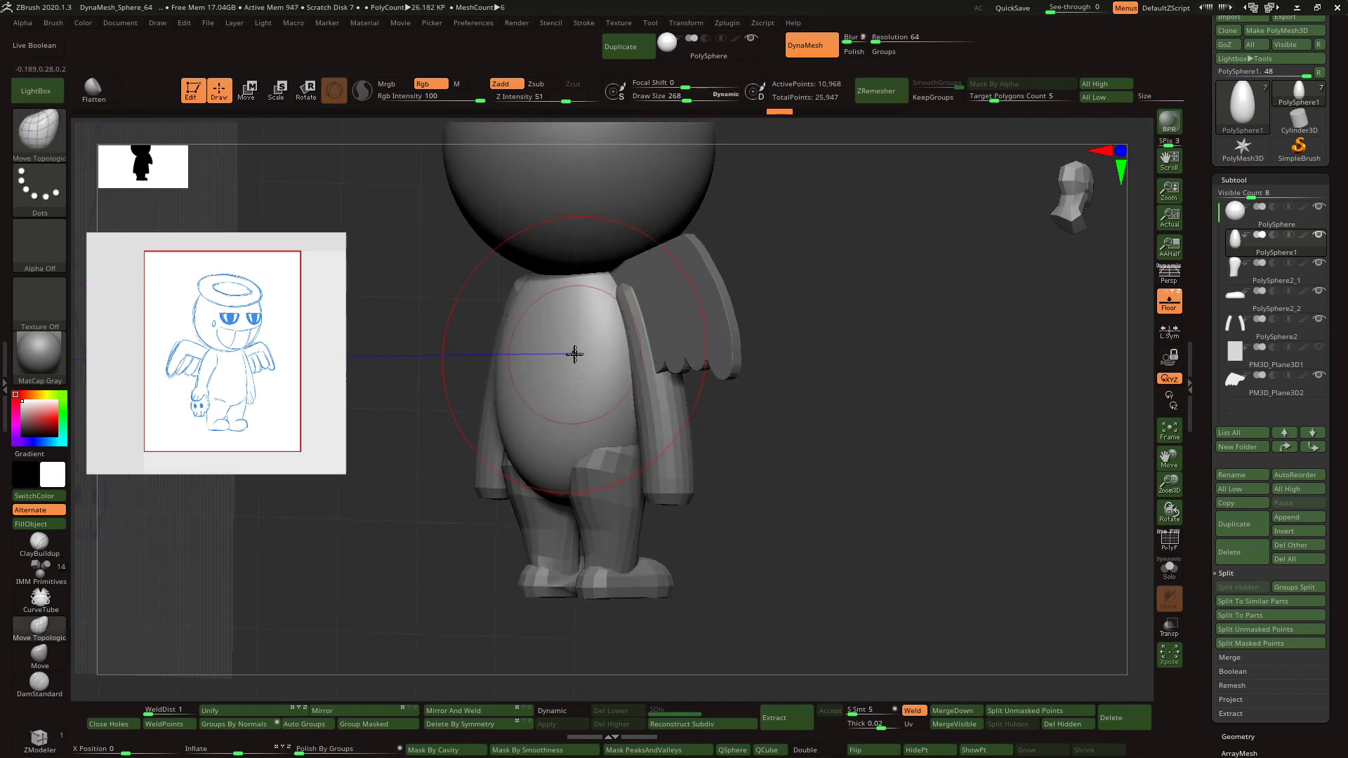
{"action": "right_click_drag", "start_coordinate": [572, 355], "coordinate": [656, 356], "text": "shift"}
{"action": "left_click_drag", "start_coordinate": [619, 272], "coordinate": [613, 271]}
{"action": "right_click_drag", "start_coordinate": [780, 309], "coordinate": [672, 273]}
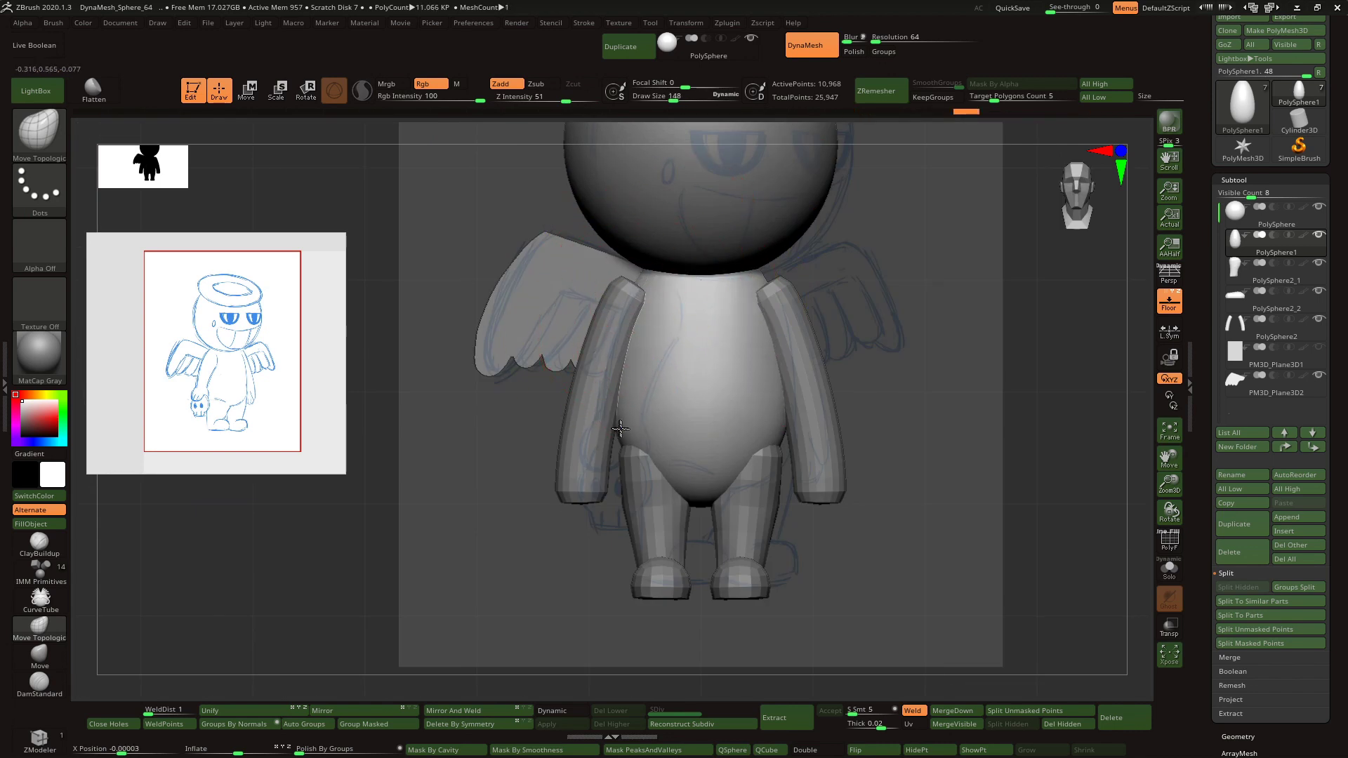
{"action": "mouse_move", "coordinate": [700, 424]}
{"action": "right_mouse_down"}
{"action": "mouse_move", "coordinate": [770, 349]}
{"action": "mouse_move", "coordinate": [713, 457]}
{"action": "mouse_move", "coordinate": [635, 429]}
{"action": "mouse_move", "coordinate": [713, 435]}
{"action": "right_mouse_up"}
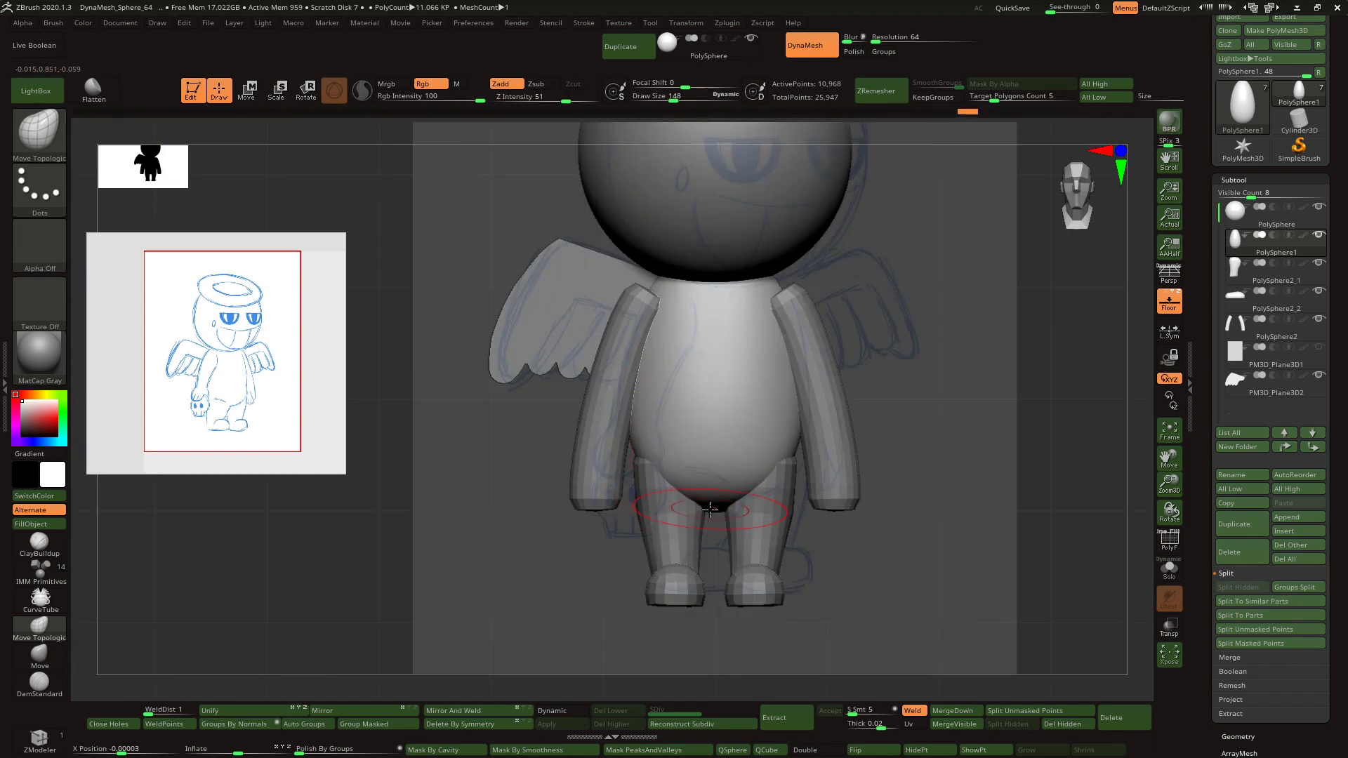
- Nudge the upper legs outward at the hips and smooth the shoulder ends of the arms
{"action": "left_click", "coordinate": [784, 503], "text": "alt"}
{"action": "right_click_drag", "start_coordinate": [797, 455], "coordinate": [740, 472]}
{"action": "left_click_drag", "start_coordinate": [752, 477], "coordinate": [778, 485]}
{"action": "right_click_drag", "start_coordinate": [778, 486], "coordinate": [800, 505], "text": "shift"}
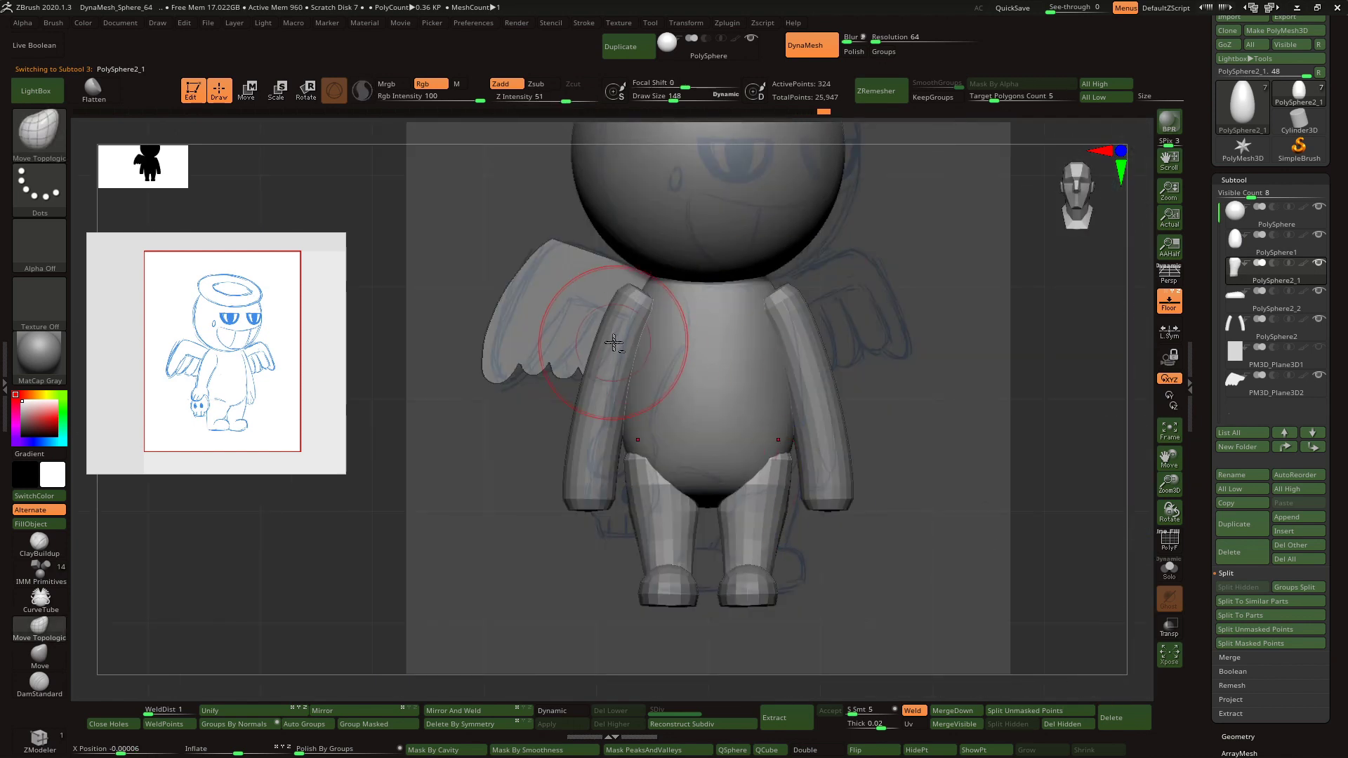
{"action": "left_click", "coordinate": [618, 313], "text": "alt"}
{"action": "mouse_move", "coordinate": [638, 289]}
{"action": "left_mouse_down", "text": "shift"}
{"action": "mouse_move", "coordinate": [633, 301]}
{"action": "mouse_move", "coordinate": [640, 285]}
{"action": "left_mouse_up", "text": "shift"}
{"action": "mouse_move", "coordinate": [641, 284]}
{"action": "right_mouse_down", "text": "shift"}
{"action": "mouse_move", "coordinate": [748, 273]}
{"action": "mouse_move", "coordinate": [653, 277]}
{"action": "right_mouse_up", "text": "shift"}
{"action": "left_click", "coordinate": [305, 91]}
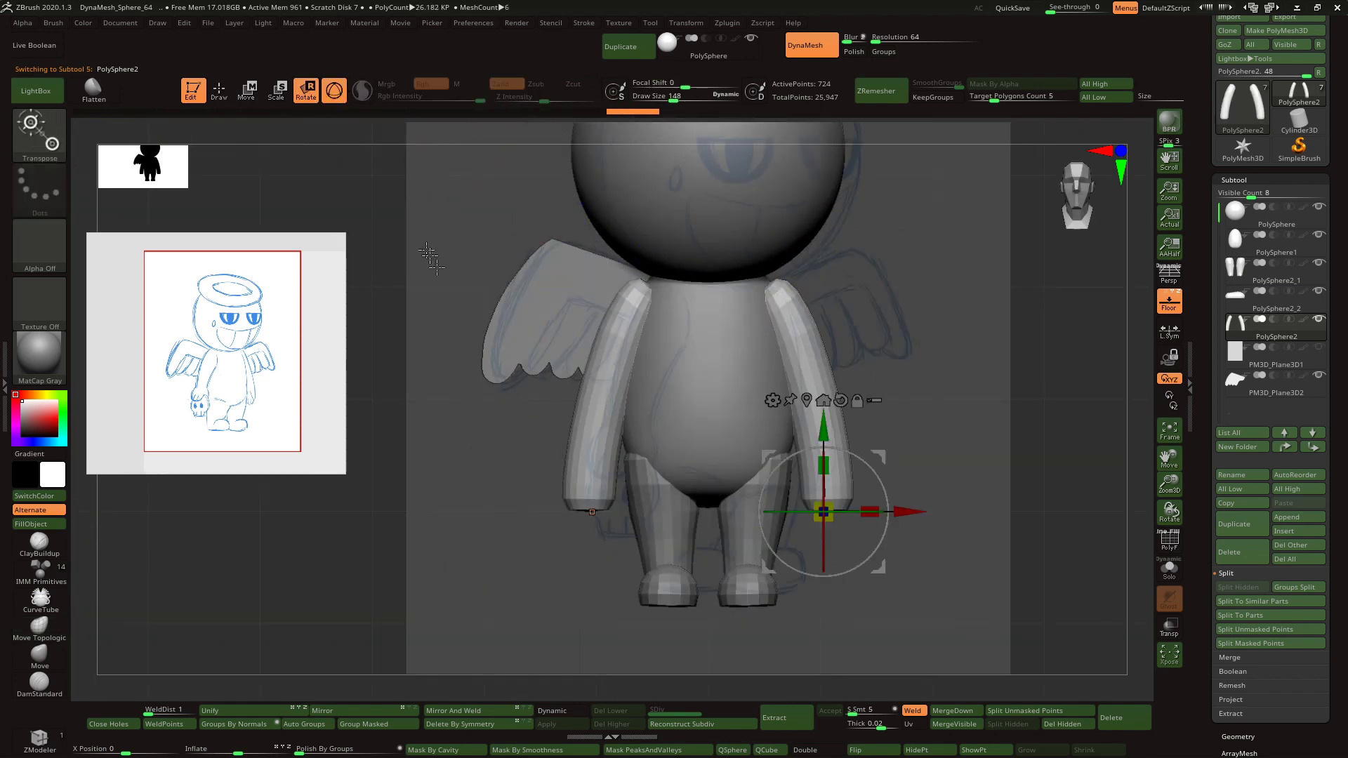
- Isolate the torso and reshape and smooth its sides and underside at draw size 176
{"action": "left_click", "coordinate": [753, 389], "text": "alt"}
{"action": "left_click", "coordinate": [222, 92]}
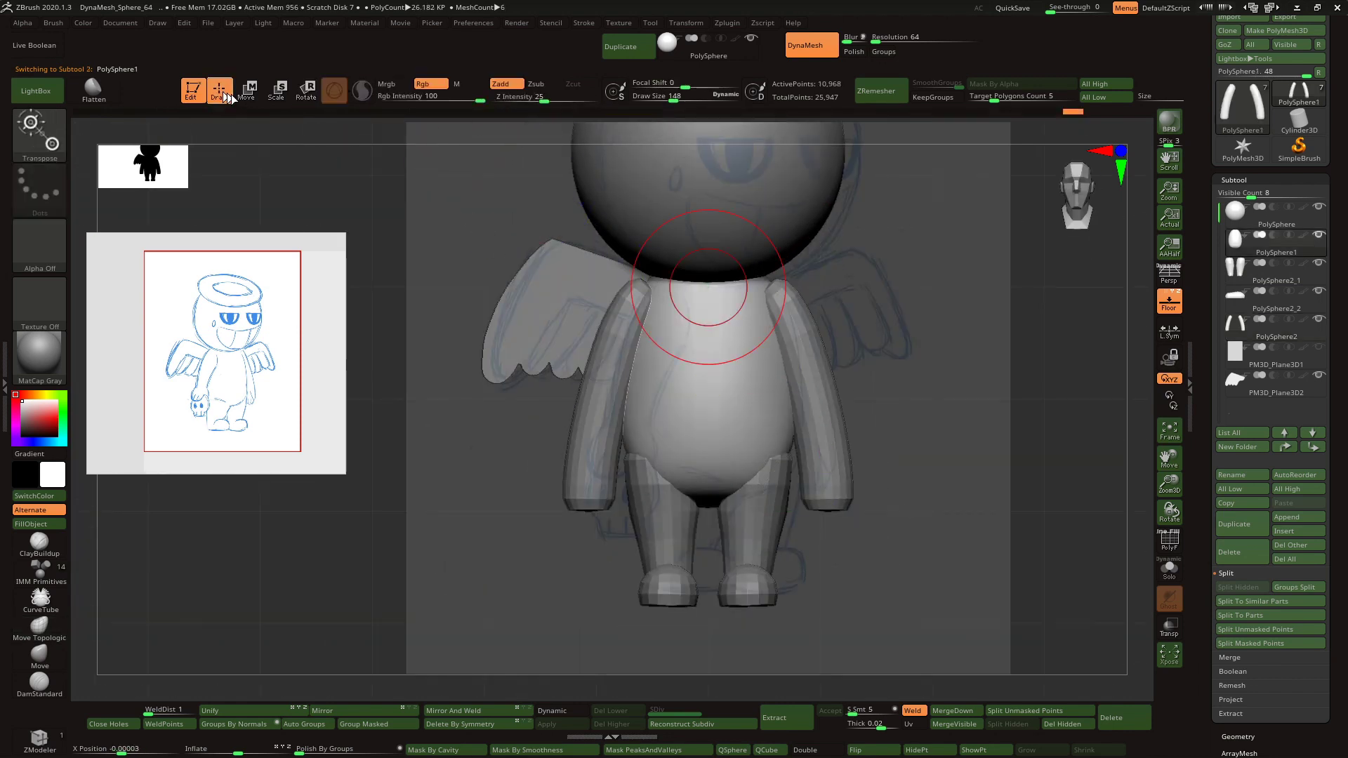
{"action": "left_click", "coordinate": [1175, 562]}
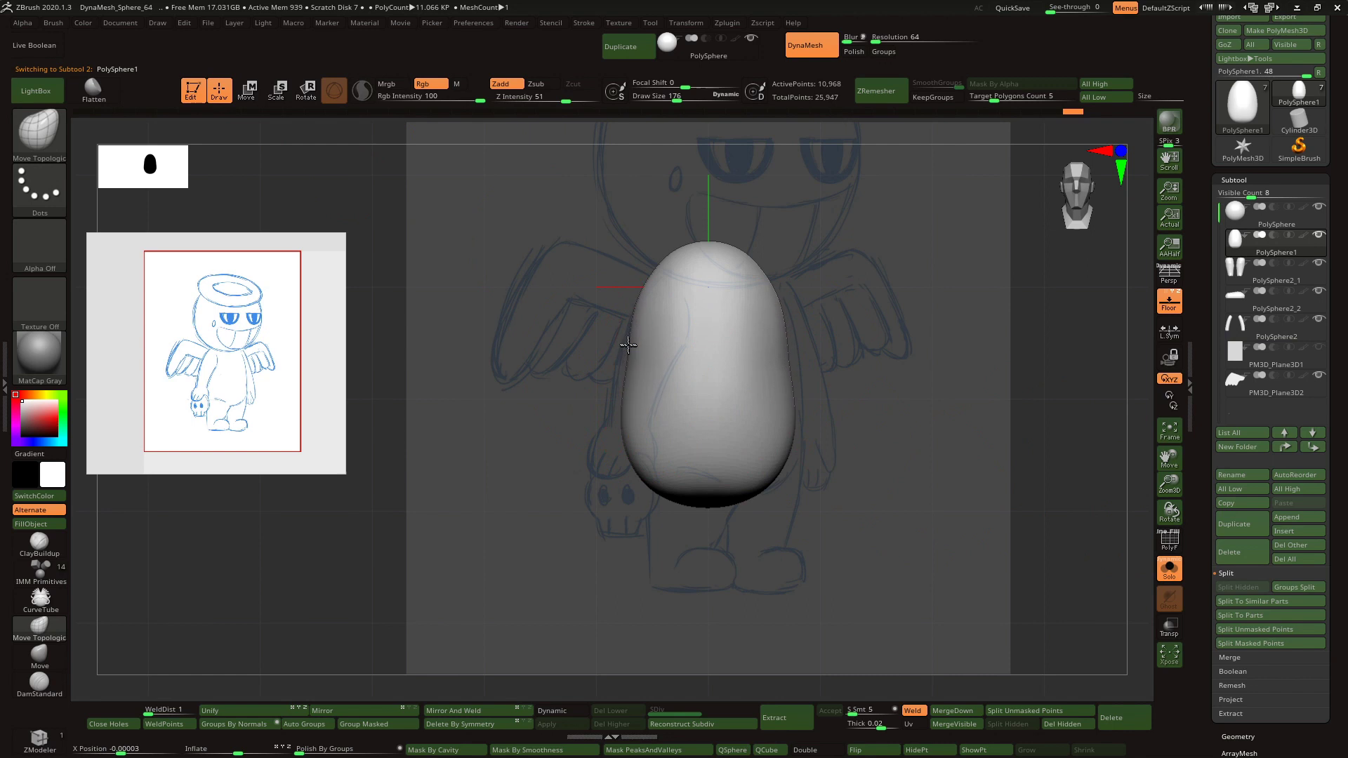
{"action": "left_click_drag", "start_coordinate": [812, 325], "coordinate": [806, 386], "text": "shift"}
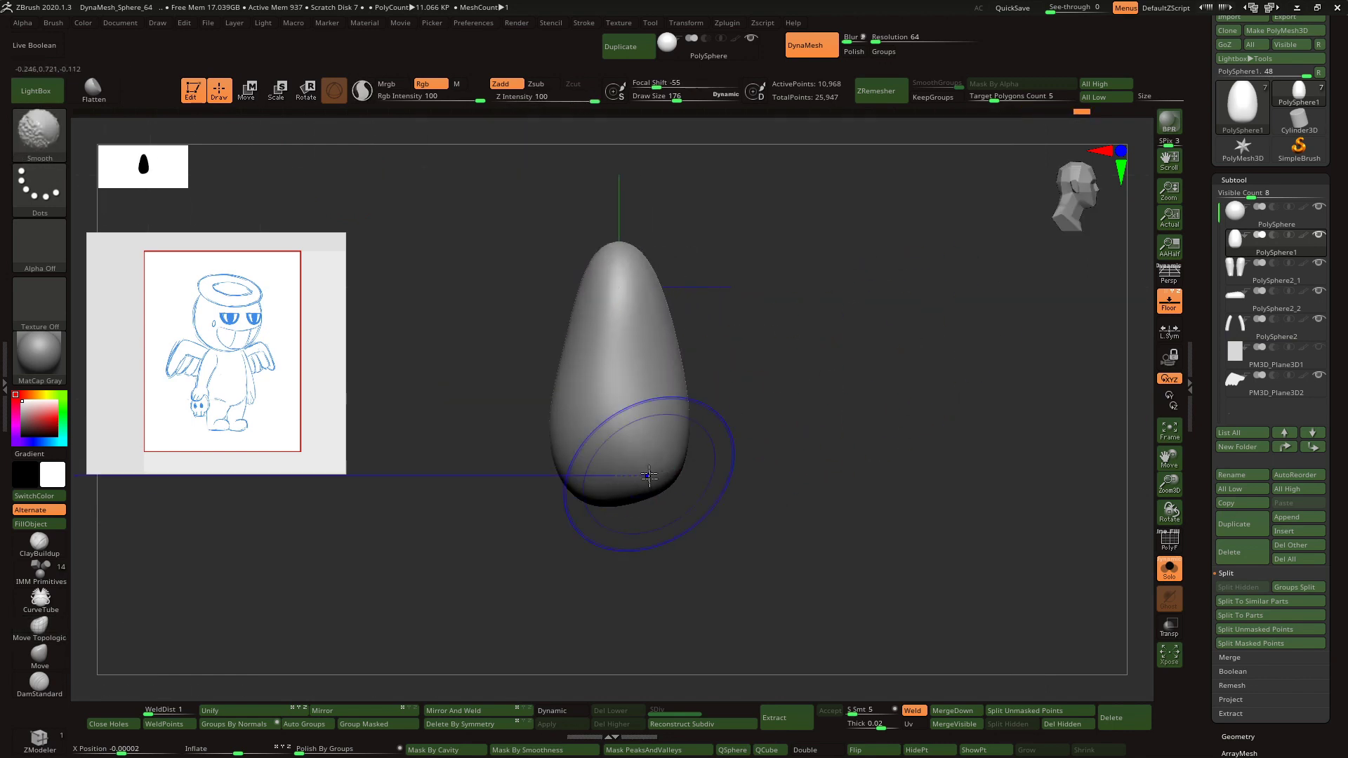
{"action": "left_click_drag", "start_coordinate": [911, 478], "coordinate": [862, 472], "text": "shift"}
- Turn off Solo mode and ZRemesh the torso to a low-polygon mesh
{"action": "left_click", "coordinate": [1169, 565]}
{"action": "left_click", "coordinate": [1237, 736]}
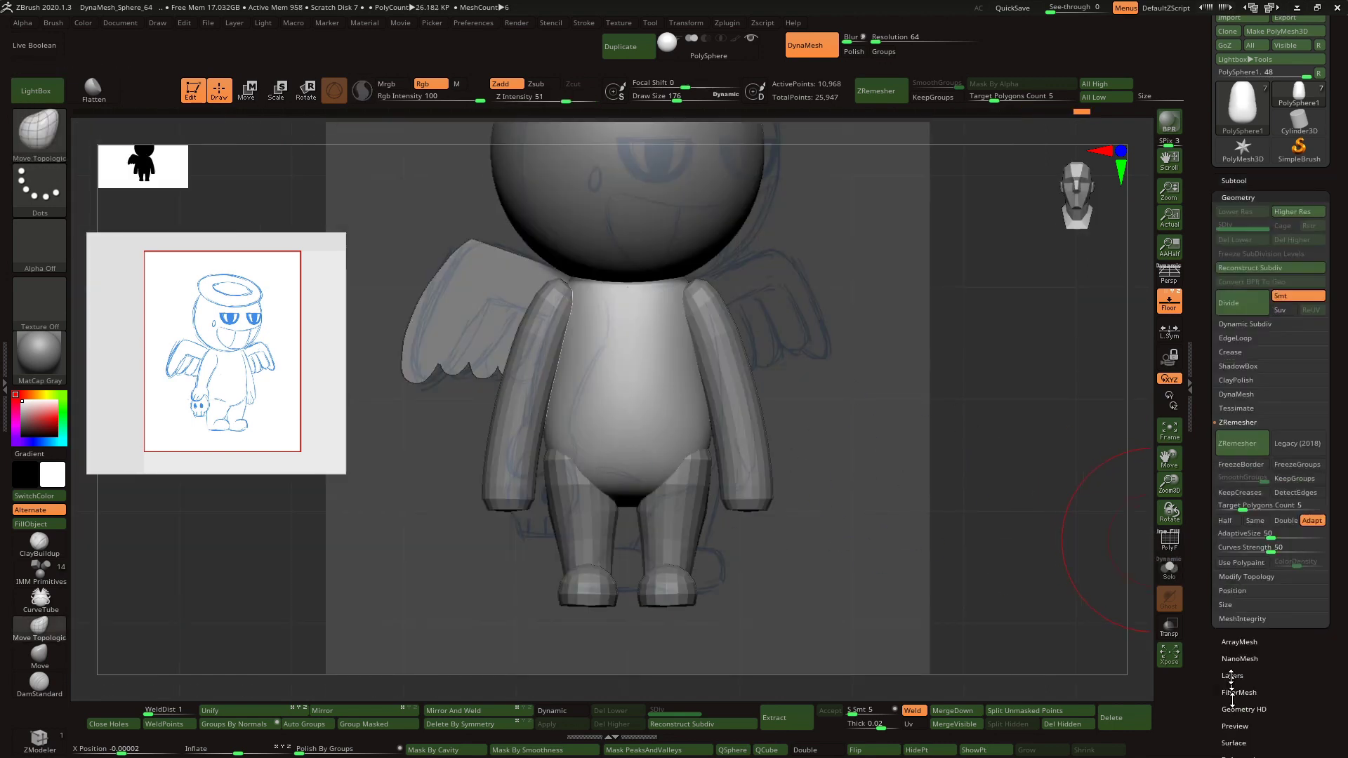
{"action": "left_click", "coordinate": [1242, 443]}
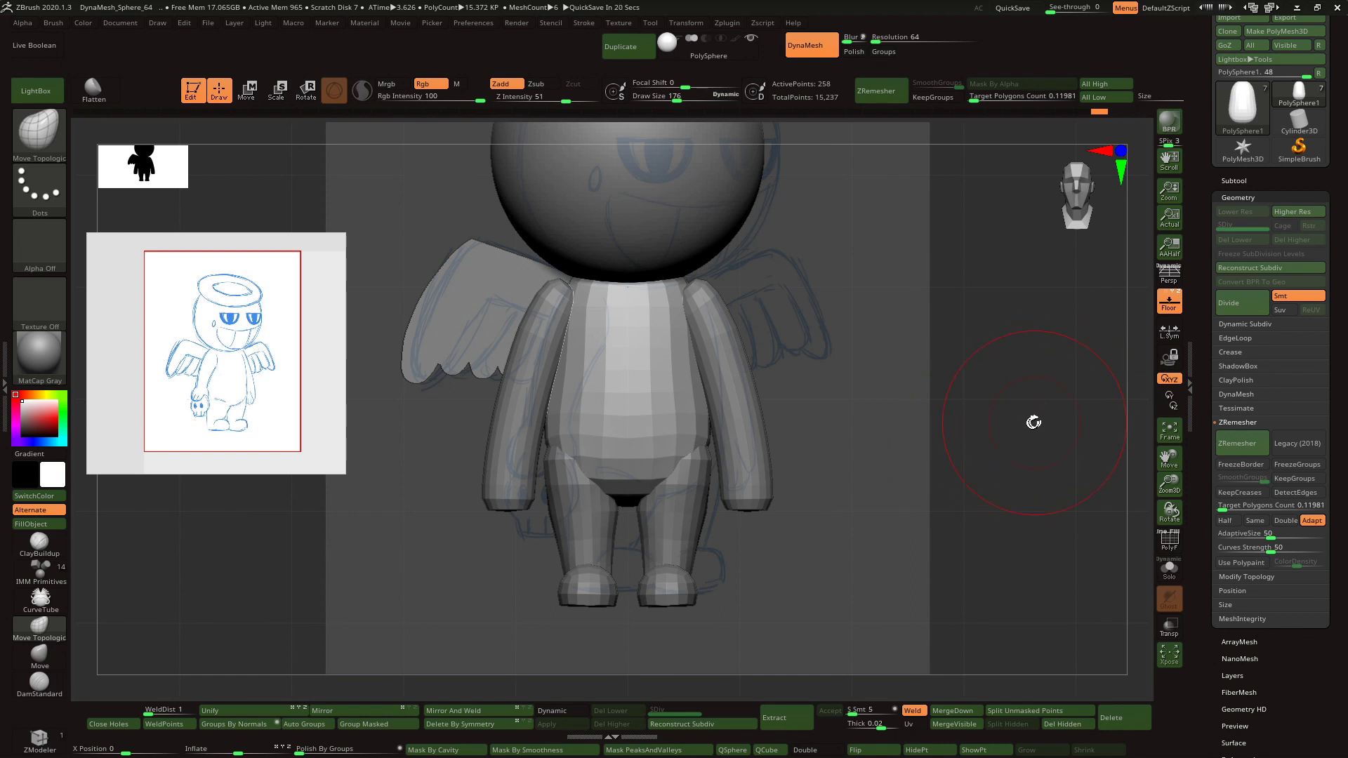
- Make the arms subtool active, smooth and shorten the arms into tapered shapes, and adjust their shoulder ends with Move Topological
{"action": "left_click", "coordinate": [667, 327], "text": "alt"}
{"action": "key", "text": "space"}
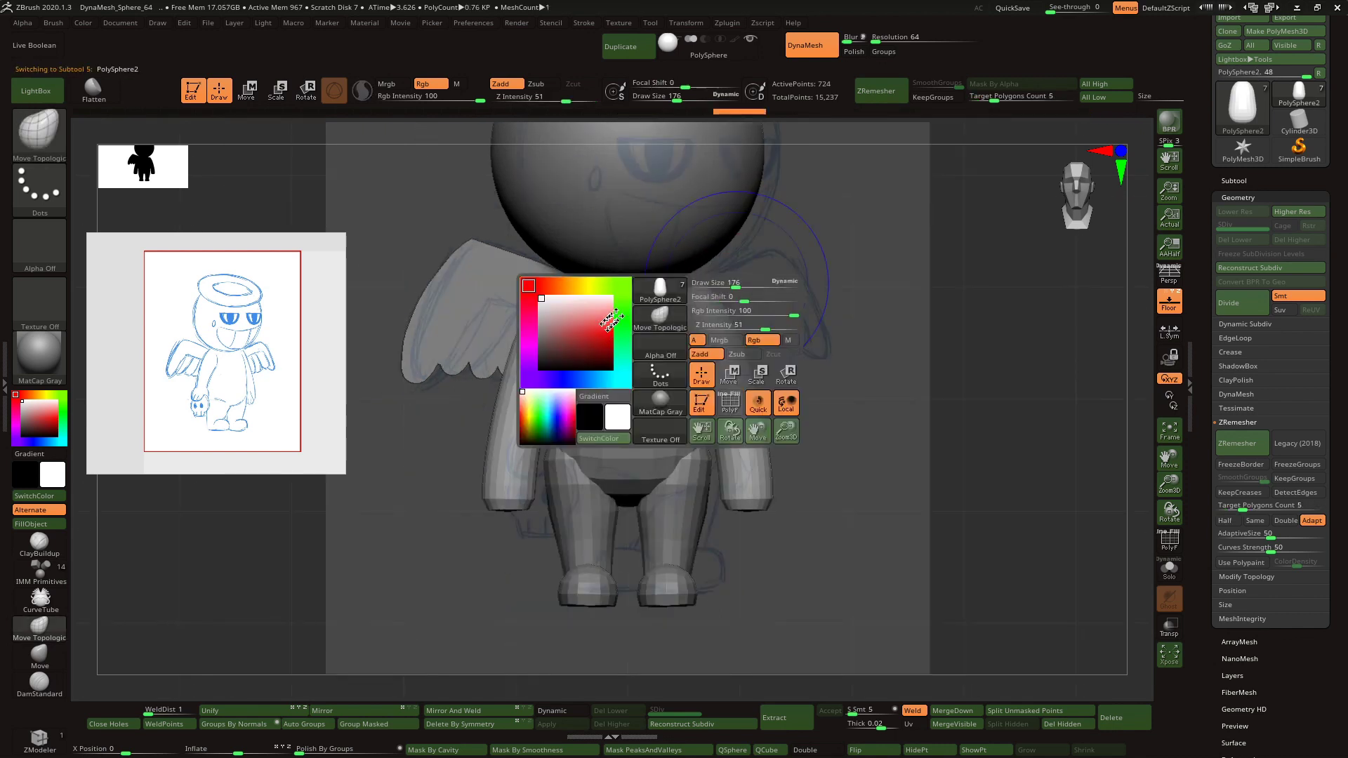
{"action": "mouse_move", "coordinate": [536, 316]}
{"action": "left_mouse_down"}
{"action": "mouse_move", "coordinate": [505, 296]}
{"action": "mouse_move", "coordinate": [521, 316]}
{"action": "left_mouse_up"}
{"action": "right_click_drag", "start_coordinate": [521, 385], "coordinate": [606, 414], "text": "shift"}
{"action": "mouse_move", "coordinate": [534, 415]}
{"action": "left_mouse_down", "text": "shift"}
{"action": "mouse_move", "coordinate": [529, 505]}
{"action": "mouse_move", "coordinate": [530, 490]}
{"action": "left_mouse_up", "text": "shift"}
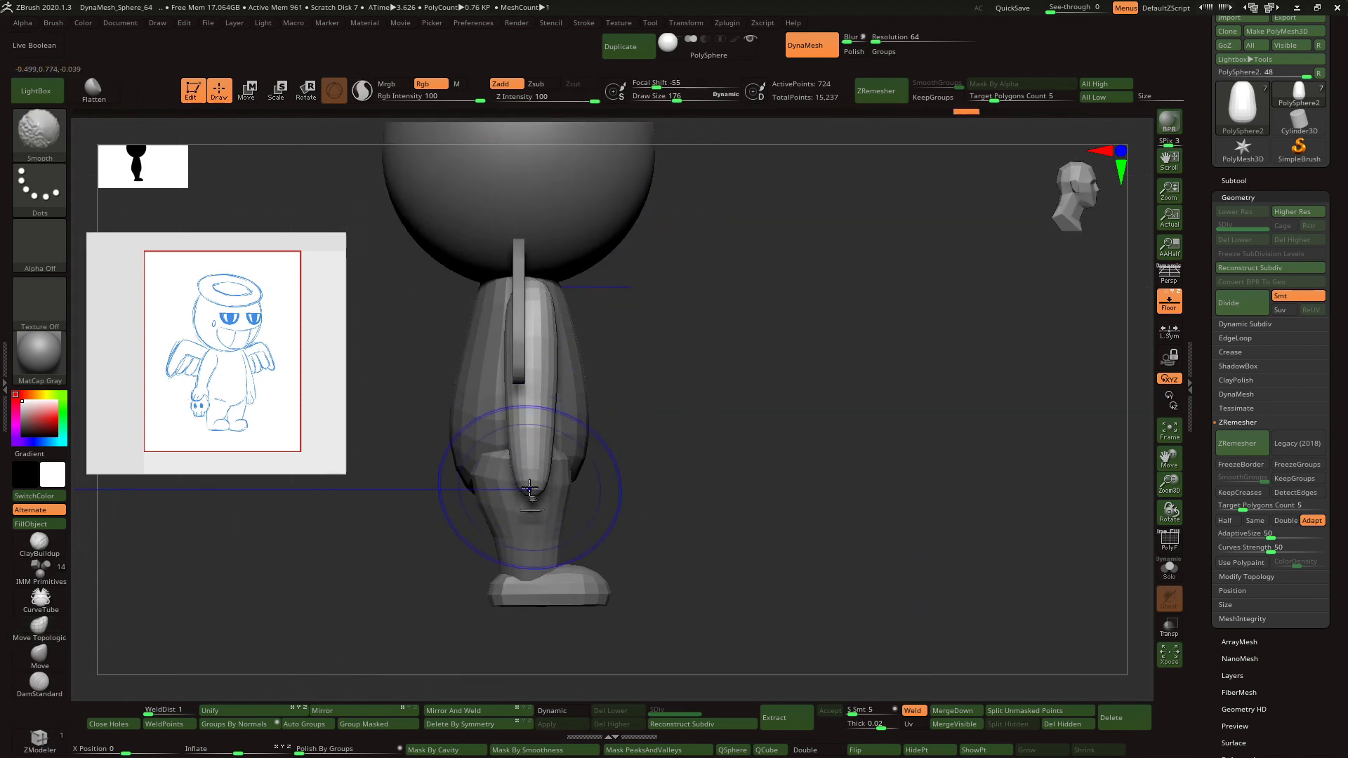
{"action": "right_click_drag", "start_coordinate": [530, 489], "coordinate": [544, 466], "text": "shift"}
{"action": "left_click_drag", "start_coordinate": [510, 486], "coordinate": [509, 462]}
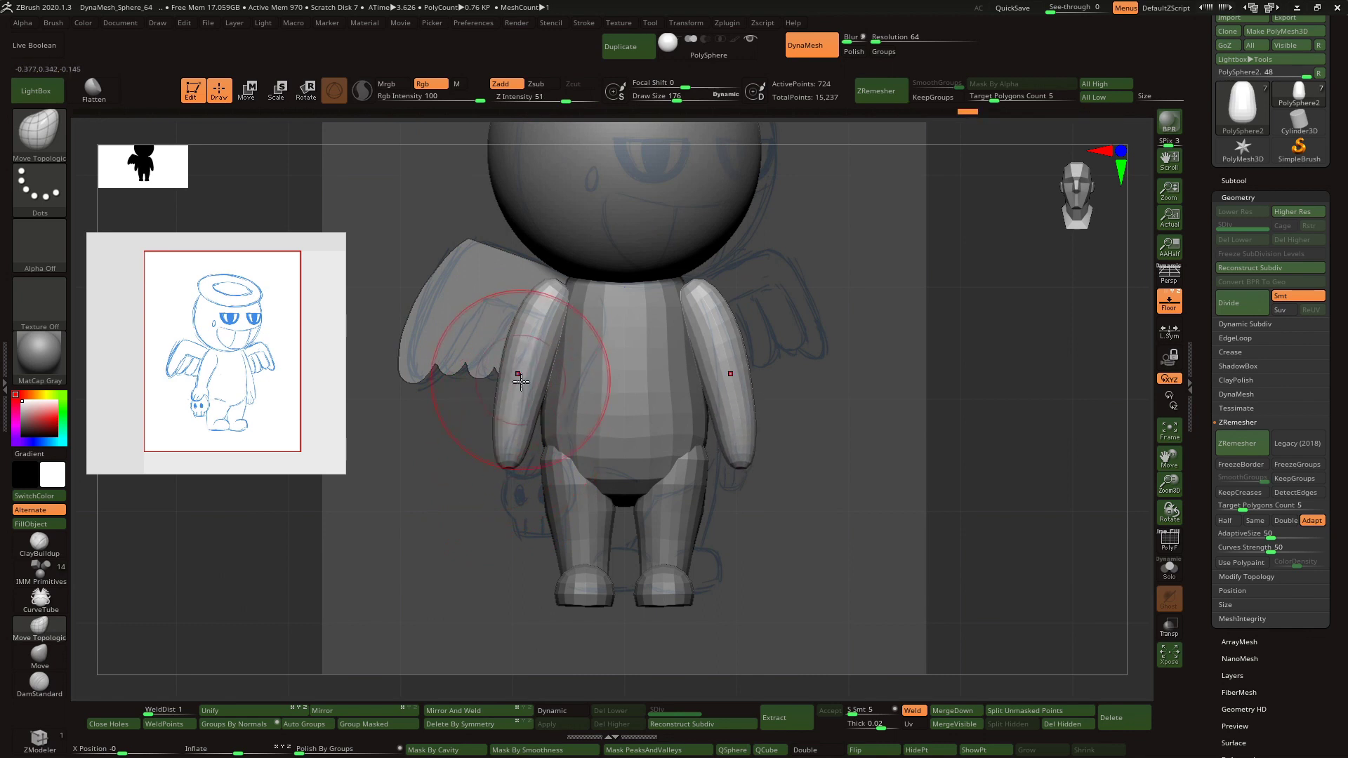
{"action": "left_click_drag", "start_coordinate": [552, 288], "coordinate": [554, 283]}
{"action": "right_click_drag", "start_coordinate": [516, 326], "coordinate": [525, 367], "text": "shift"}
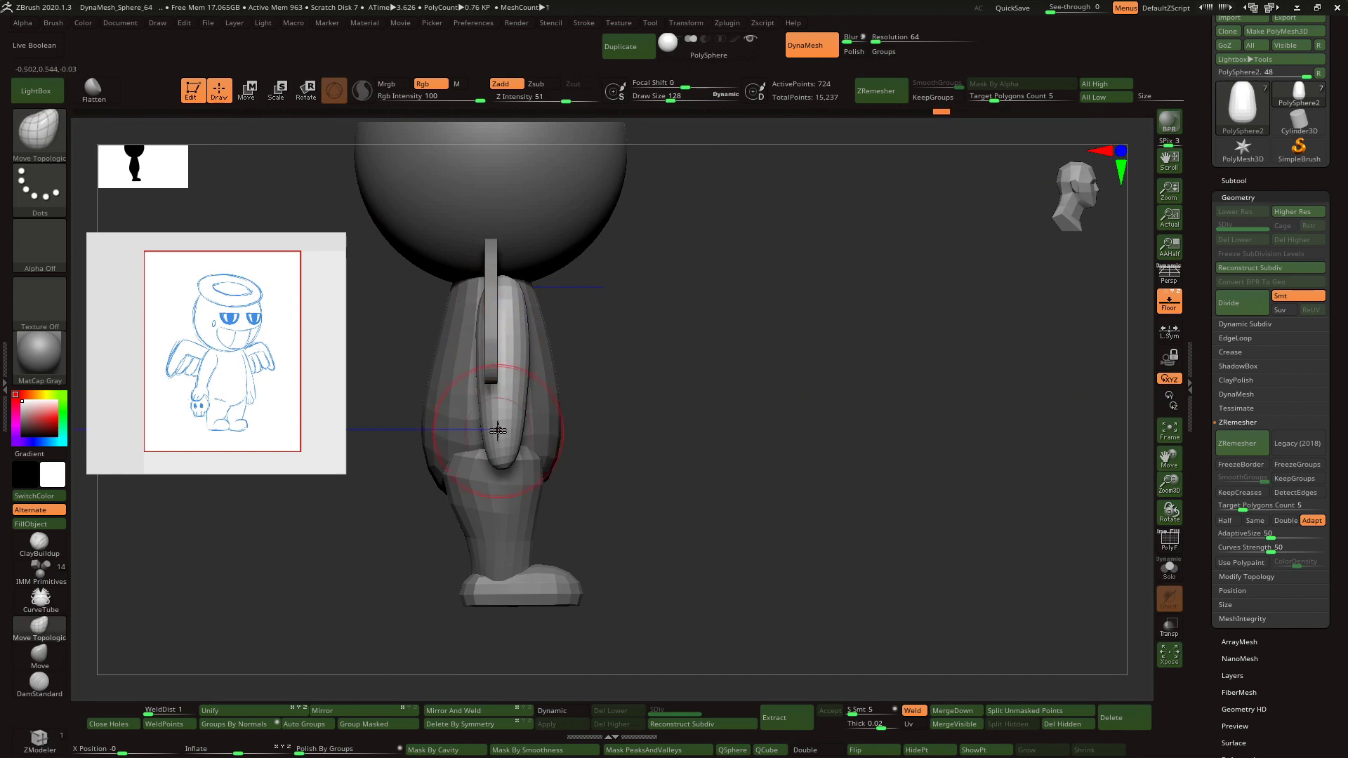
- Rotate the arms about the shoulders in the side view to swing their lower ends forward, and return to Draw mode
{"action": "key", "text": "r"}
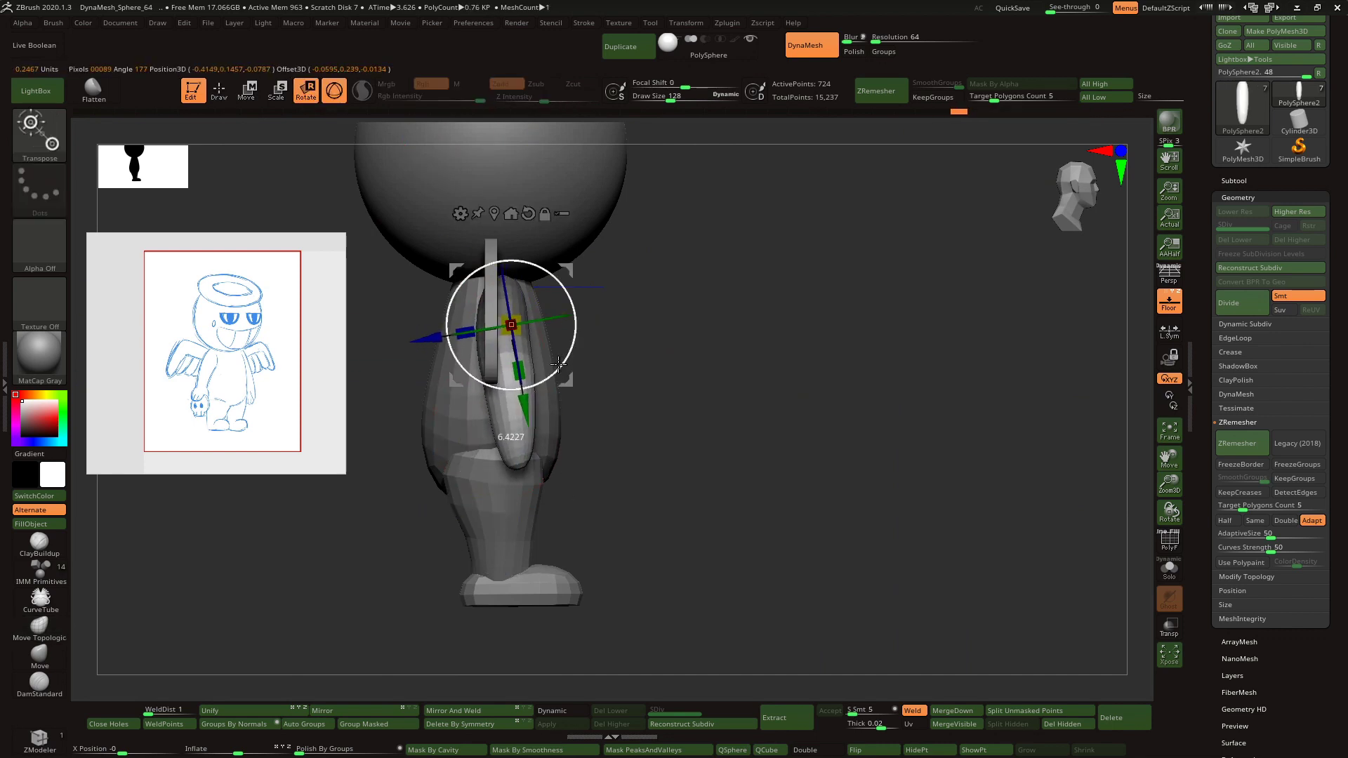
{"action": "mouse_move", "coordinate": [609, 376]}
{"action": "right_mouse_down", "text": "shift"}
{"action": "mouse_move", "coordinate": [562, 373]}
{"action": "mouse_move", "coordinate": [617, 394]}
{"action": "right_mouse_up", "text": "shift"}
{"action": "left_click", "coordinate": [530, 346], "text": "alt"}
{"action": "left_click_drag", "start_coordinate": [610, 379], "coordinate": [609, 383]}
{"action": "key", "text": "q"}
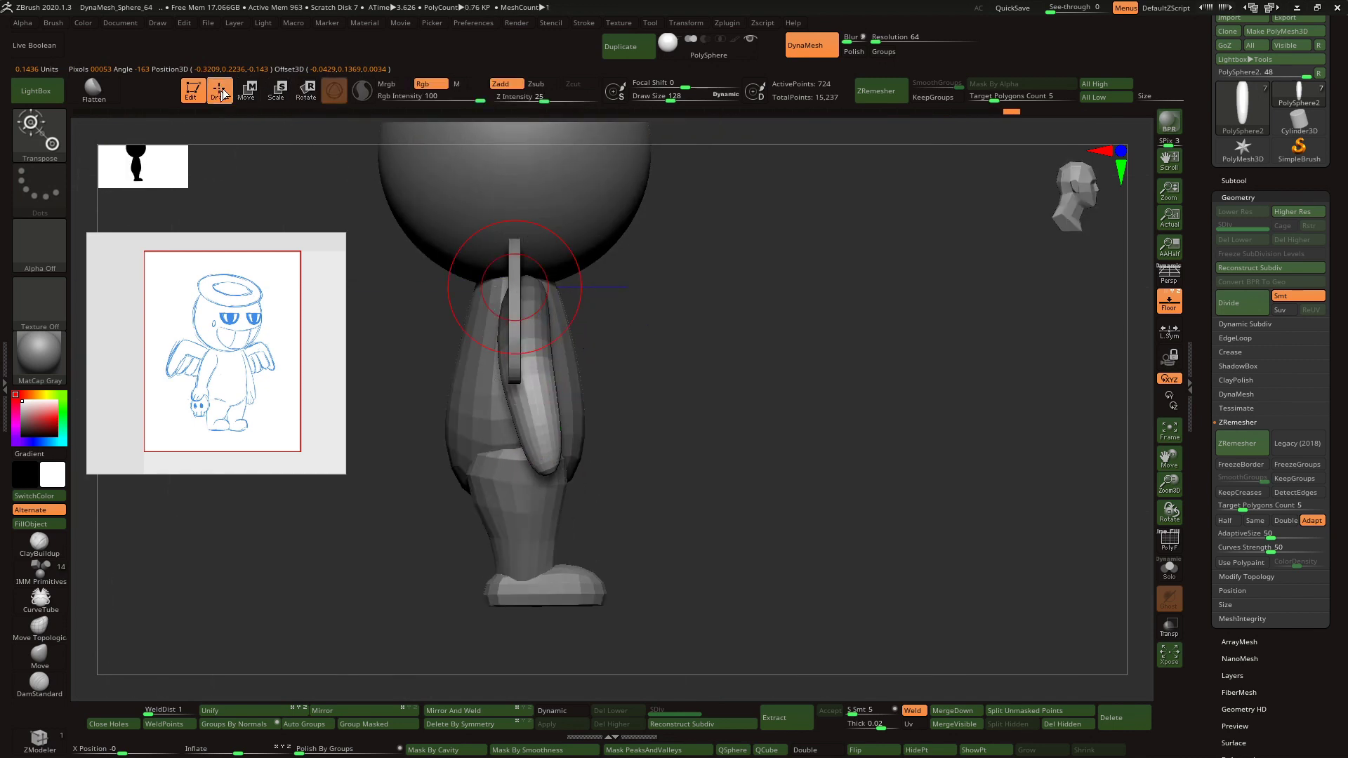
- Make the wing subtool active and move it backward in the side view, toward the back of the torso
{"action": "mouse_move", "coordinate": [686, 276]}
{"action": "left_mouse_down"}
{"action": "mouse_move", "coordinate": [537, 259]}
{"action": "mouse_move", "coordinate": [516, 270]}
{"action": "left_mouse_up"}
{"action": "left_click", "coordinate": [518, 293], "text": "alt"}
{"action": "right_click_drag", "start_coordinate": [517, 294], "coordinate": [382, 277]}
{"action": "key", "text": "w"}
{"action": "right_click_drag", "start_coordinate": [555, 309], "coordinate": [666, 311]}
{"action": "left_click_drag", "start_coordinate": [618, 311], "coordinate": [582, 311]}
{"action": "right_click_drag", "start_coordinate": [604, 315], "coordinate": [737, 316]}
{"action": "key", "text": "q"}
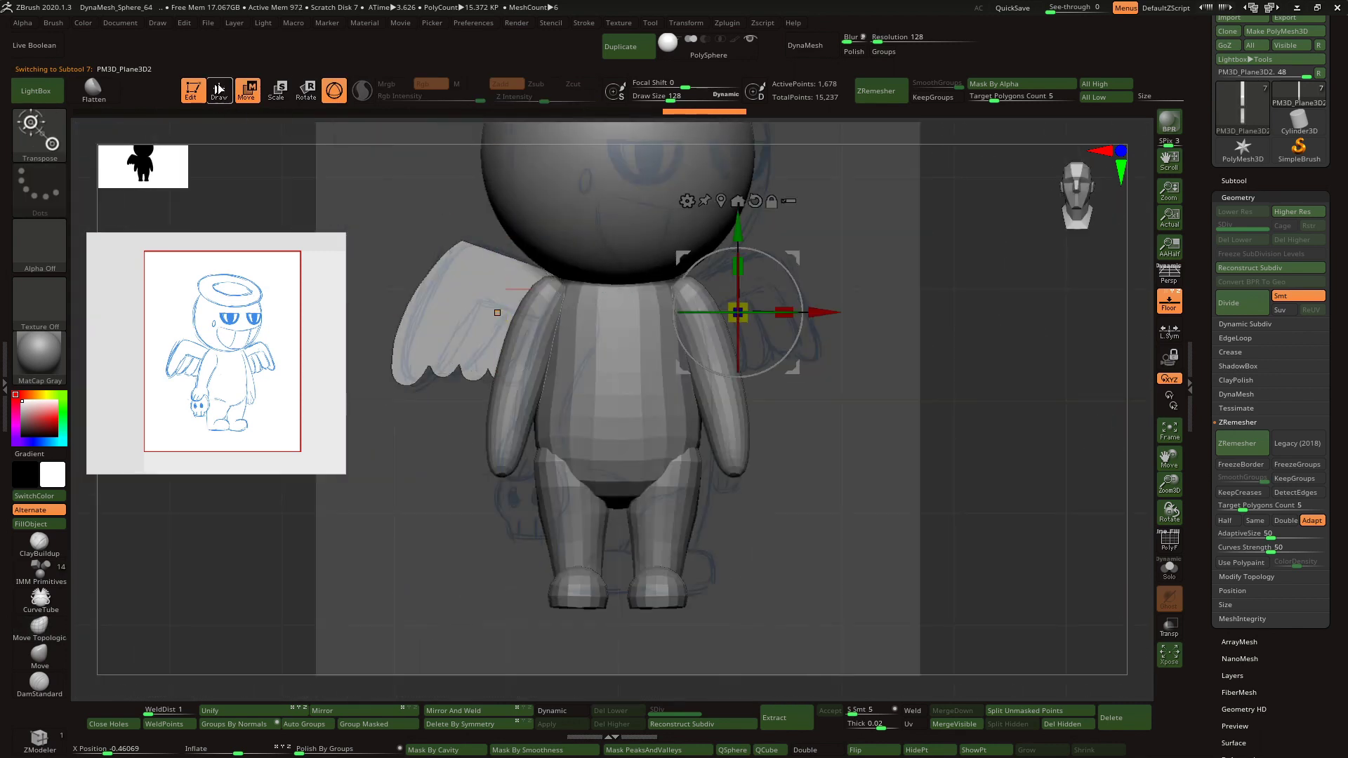
- Make the arms subtool active, then smooth and reshape the arms in the front and side views with Smooth and Move Topological
{"action": "left_click", "coordinate": [535, 323], "text": "alt"}
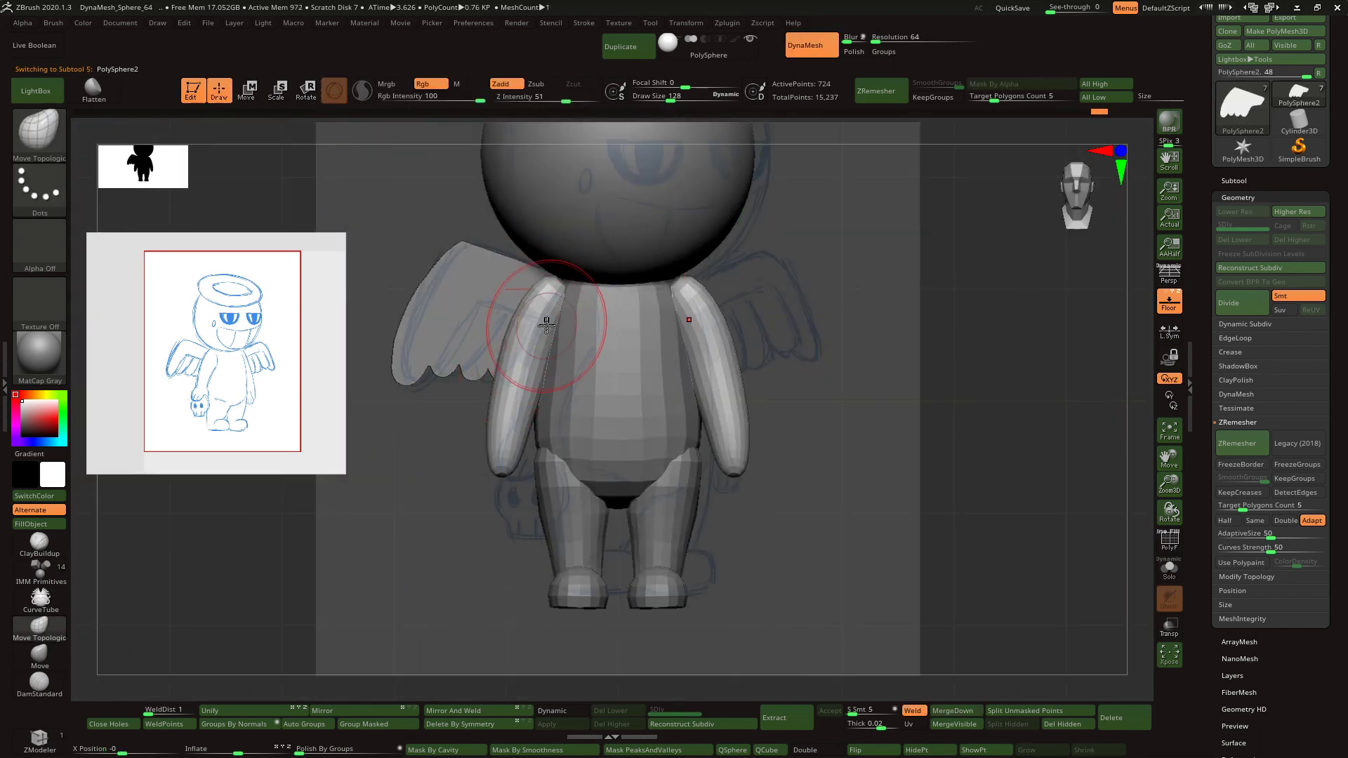
{"action": "key", "text": "shift"}
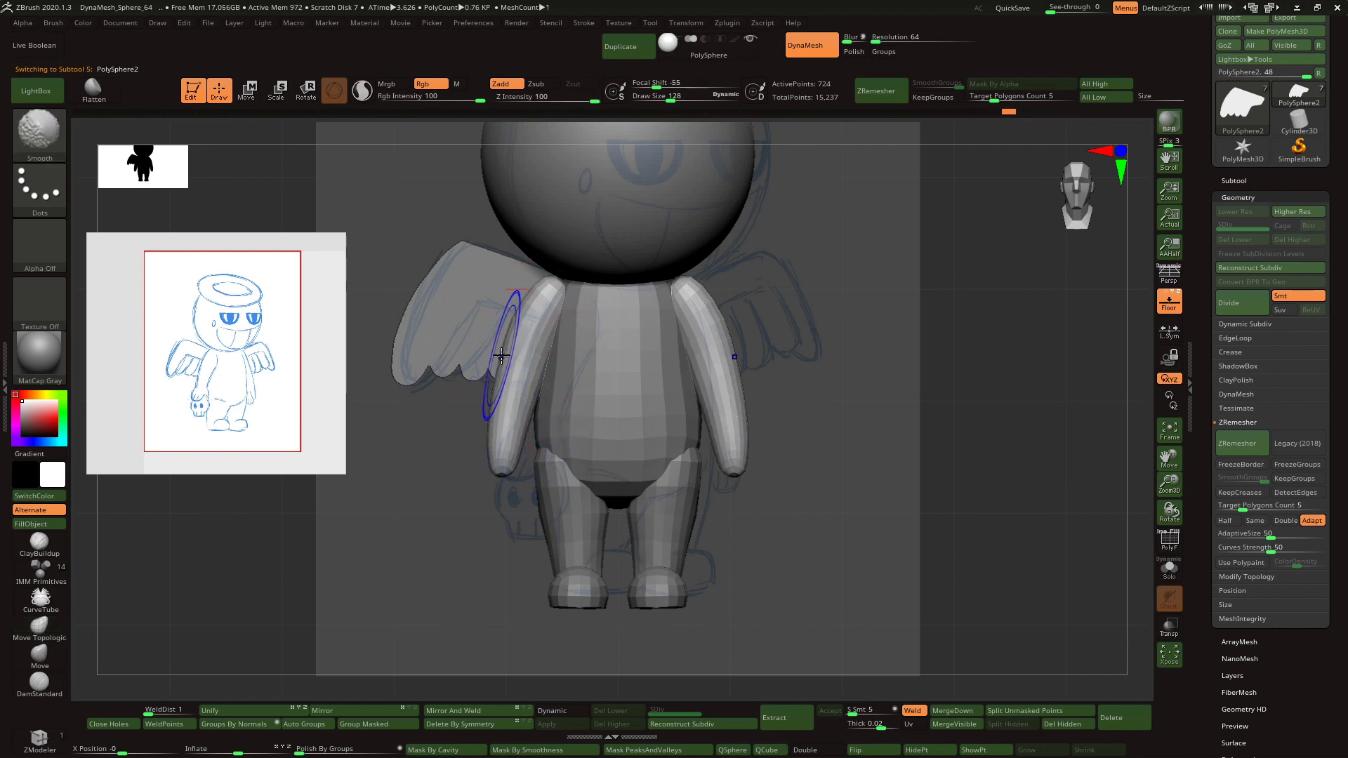
{"action": "key", "text": "shift"}
{"action": "left_click_drag", "start_coordinate": [504, 451], "coordinate": [528, 331], "text": "shift"}
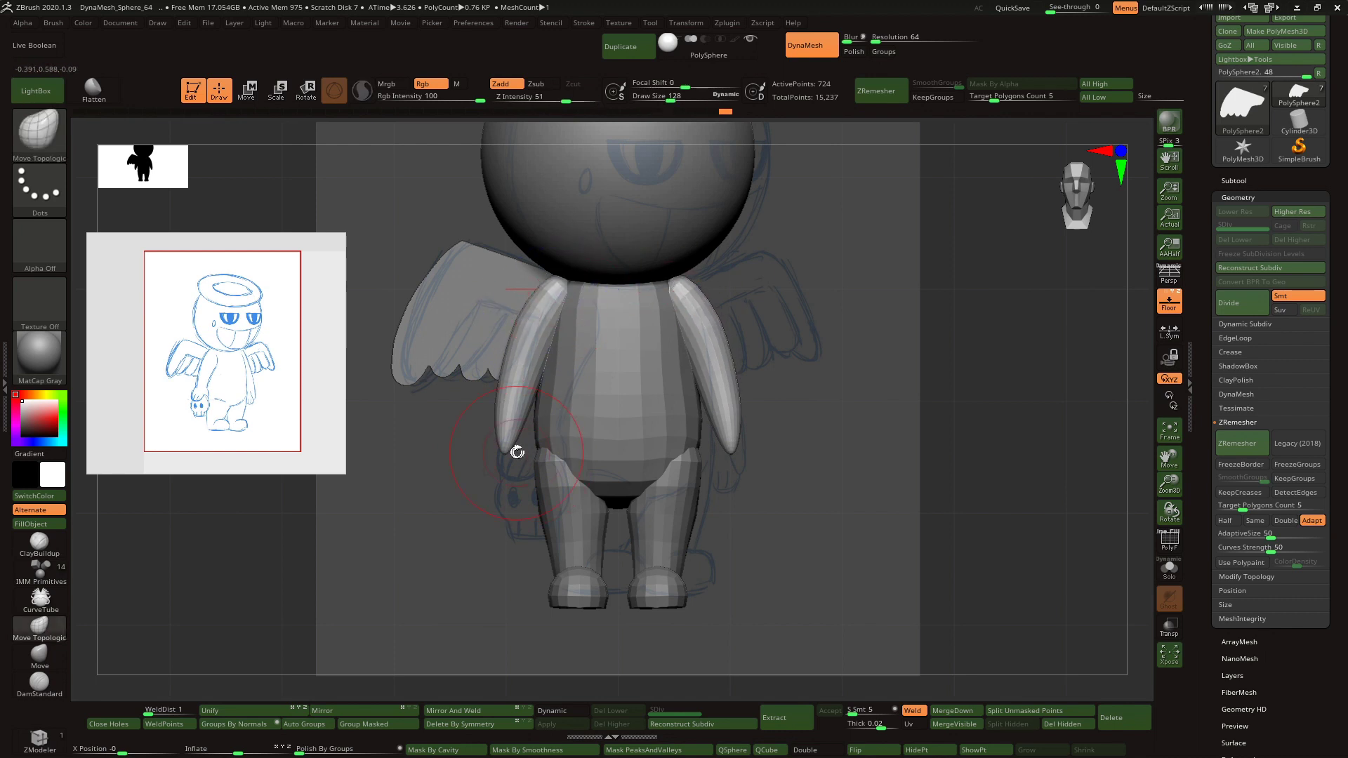
{"action": "left_click_drag", "start_coordinate": [512, 452], "coordinate": [574, 445]}
{"action": "left_click_drag", "start_coordinate": [500, 420], "coordinate": [487, 376], "text": "shift"}
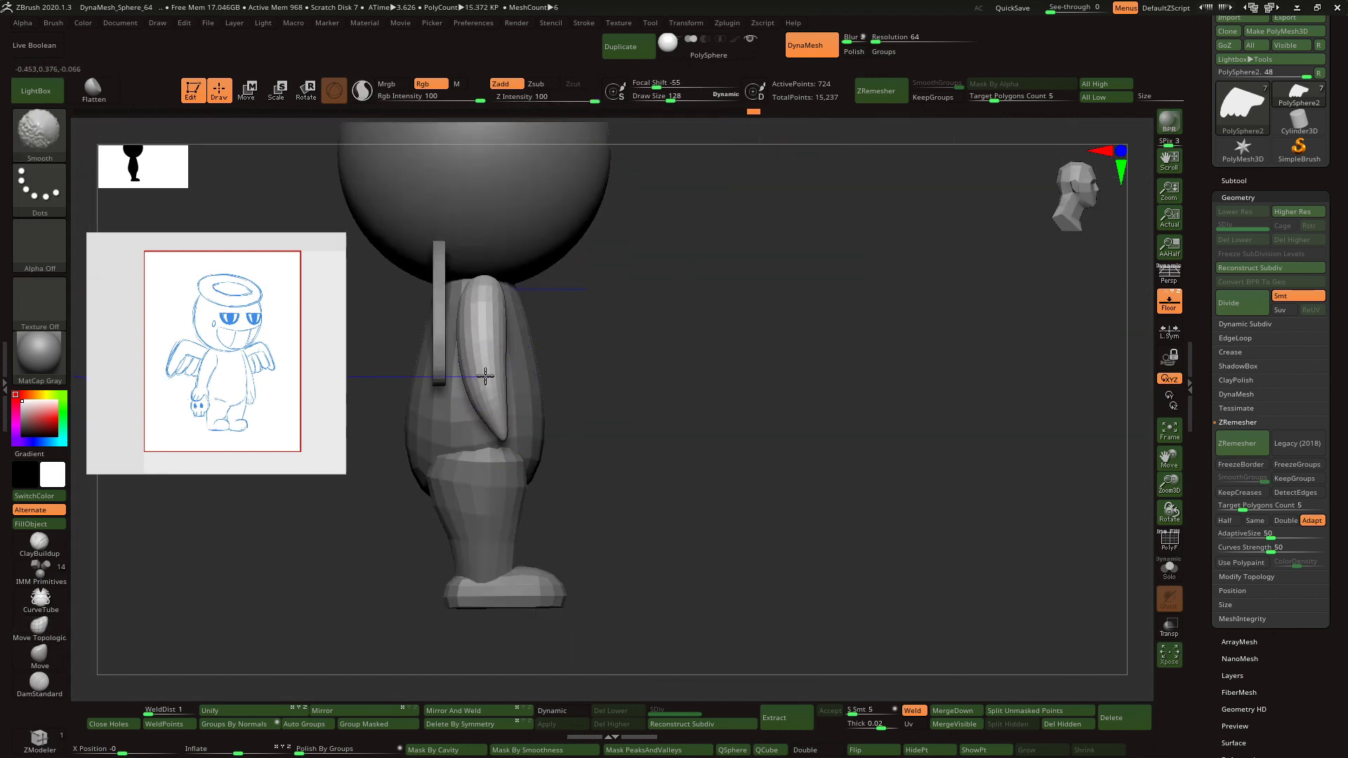
{"action": "left_click_drag", "start_coordinate": [765, 393], "coordinate": [707, 376], "text": "shift"}
- Turn on the polygon wireframe display and ZRemesh the arms with a target polygon count of 0.1
{"action": "key", "text": "shift+f"}
{"action": "left_click_drag", "start_coordinate": [1239, 505], "coordinate": [1227, 486]}
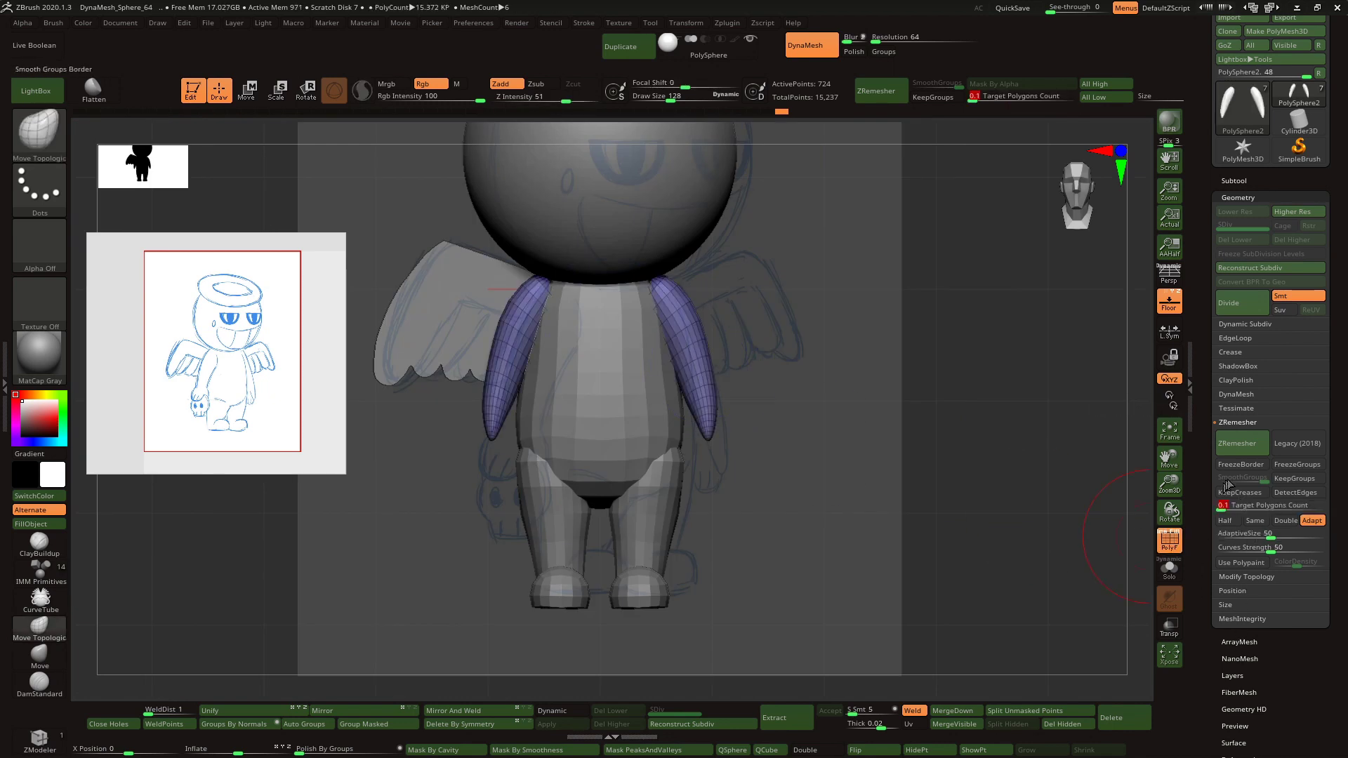
{"action": "left_click", "coordinate": [1237, 443]}
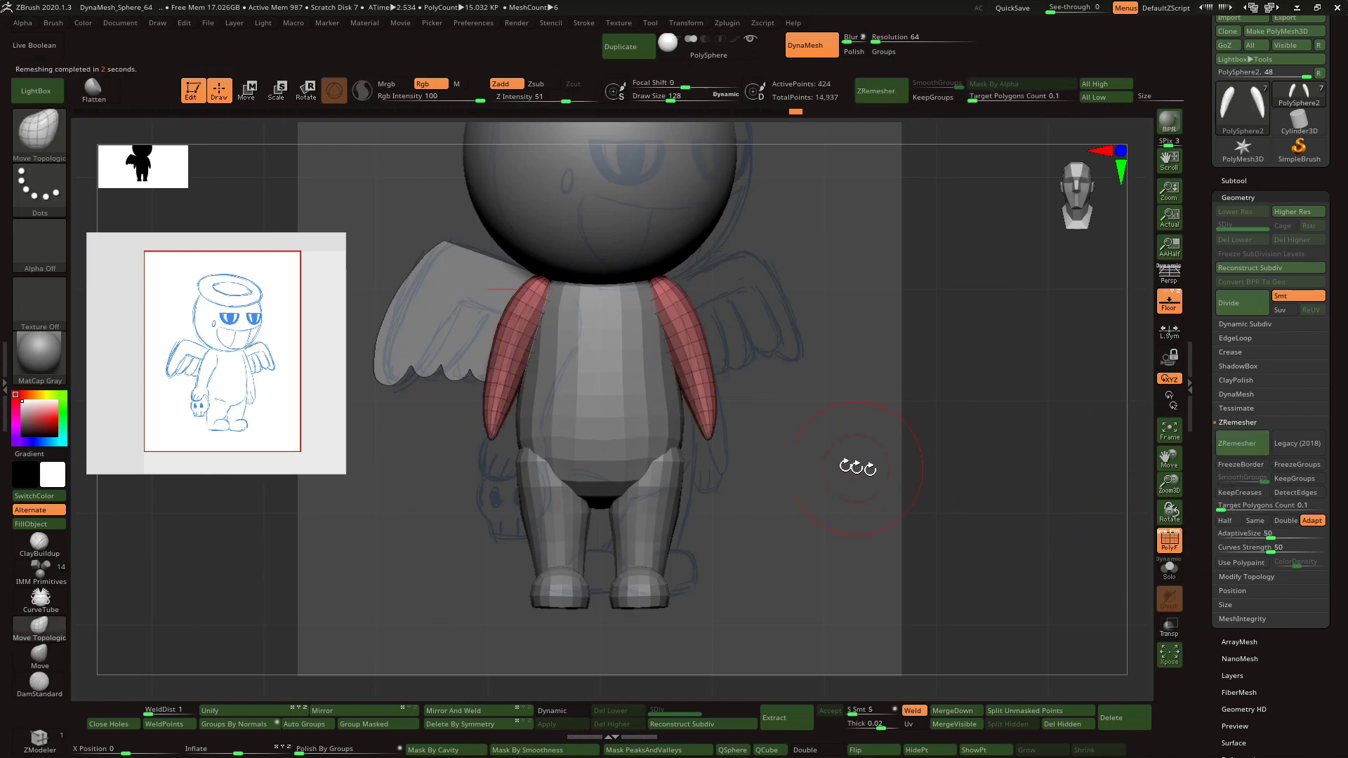
- Thicken the pointed lower ends of the arms with the Inflat brush and smooth them
{"action": "left_click", "coordinate": [47, 149]}
{"action": "left_click", "coordinate": [507, 146]}
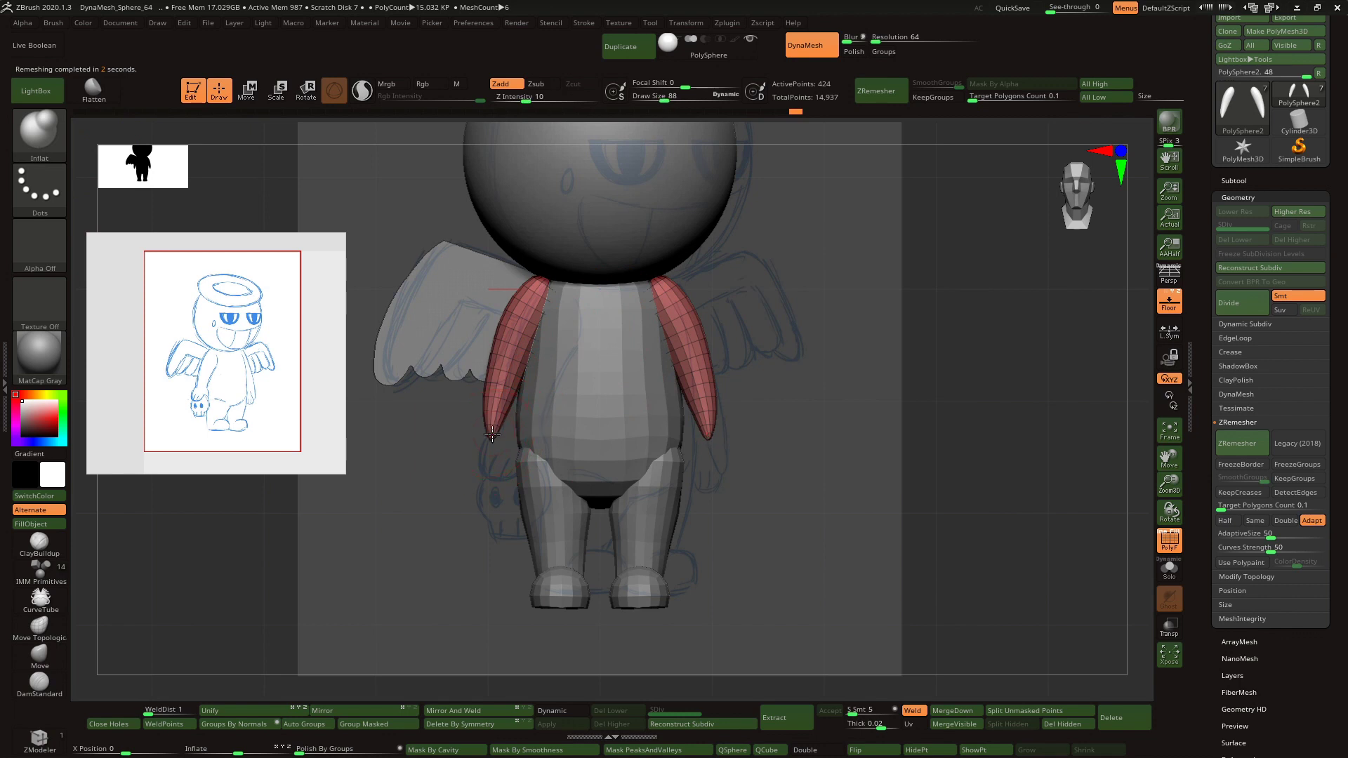
{"action": "right_click_drag", "start_coordinate": [505, 413], "coordinate": [529, 418], "text": "shift"}
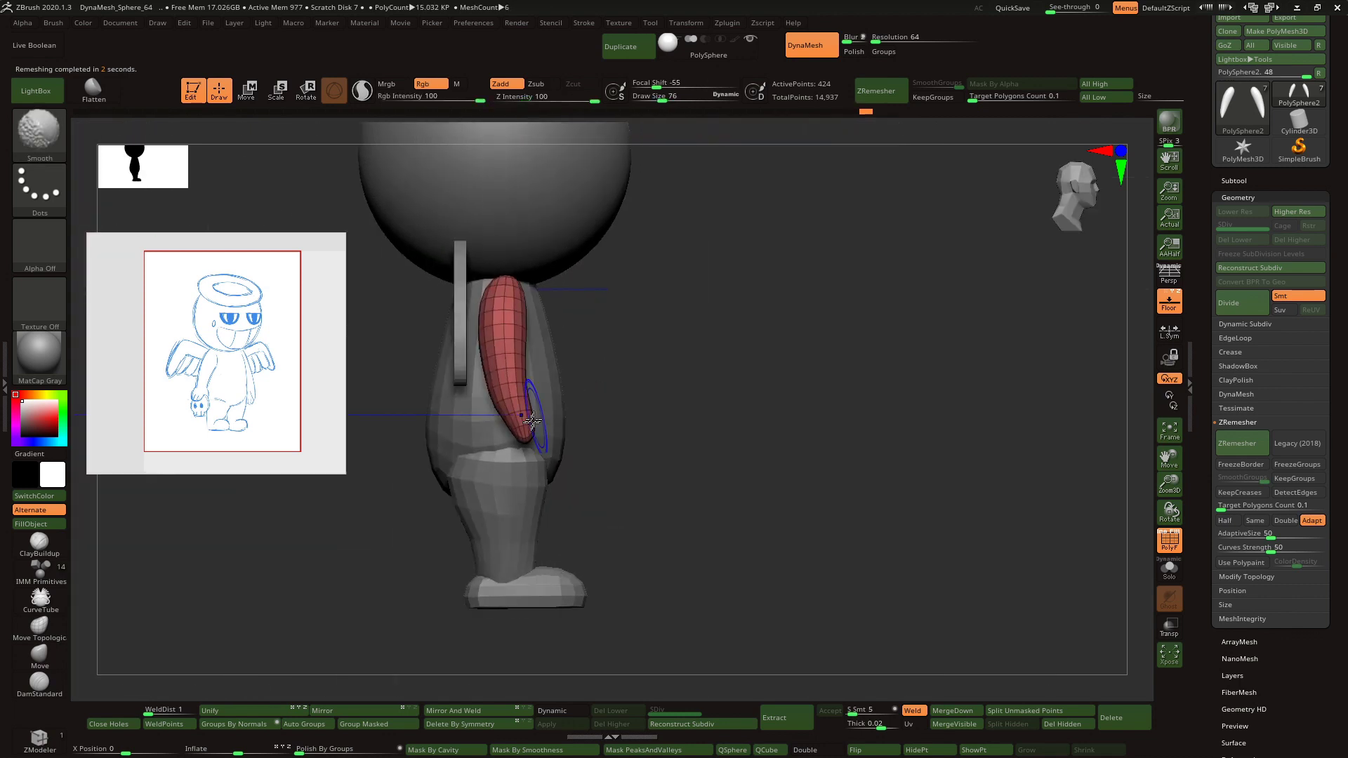
{"action": "mouse_move", "coordinate": [487, 370]}
{"action": "left_mouse_down", "text": "shift"}
{"action": "mouse_move", "coordinate": [483, 310]}
{"action": "mouse_move", "coordinate": [554, 431]}
{"action": "mouse_move", "coordinate": [497, 346]}
{"action": "mouse_move", "coordinate": [519, 349]}
{"action": "left_mouse_up", "text": "shift"}
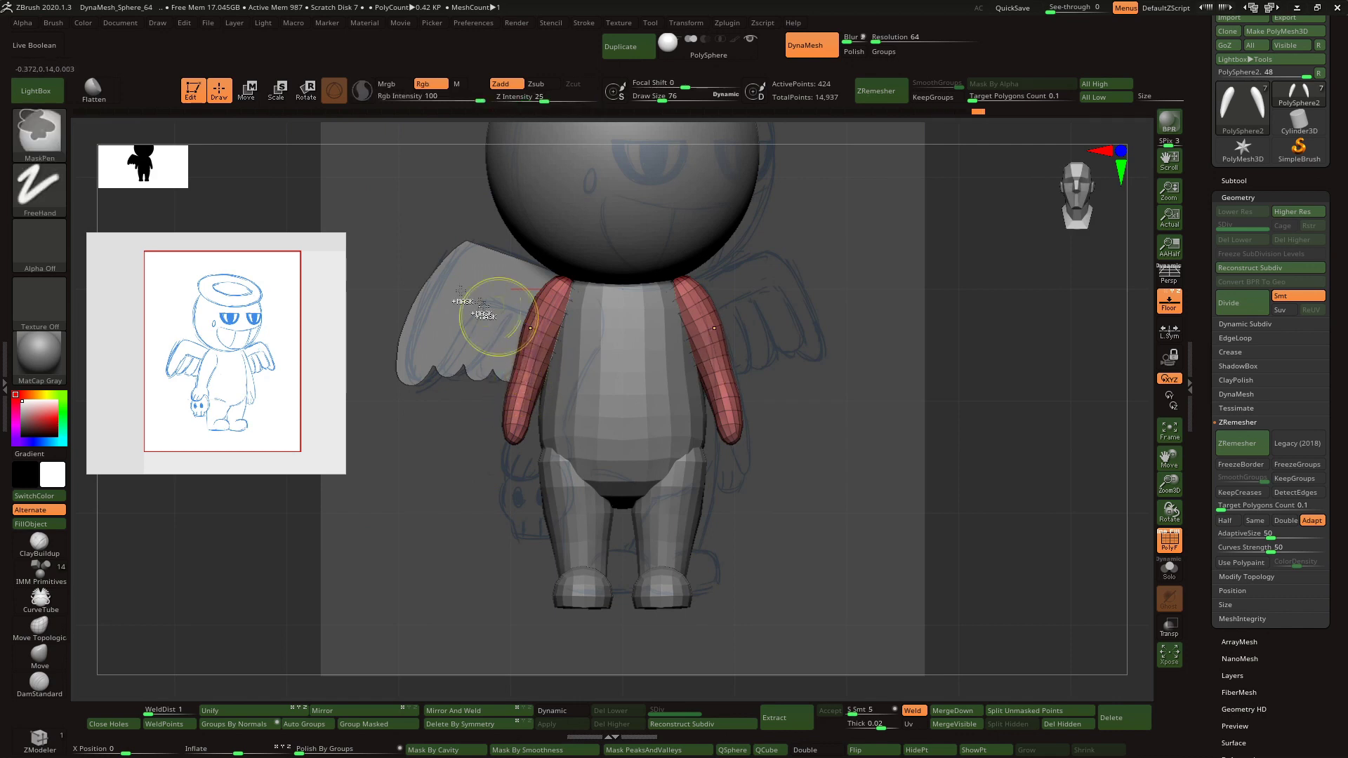
- Fill out the shoulder ends of the arms with Inflat at draw size 120 and refine the arms with Move Topological
{"action": "key", "text": "bracketright"}
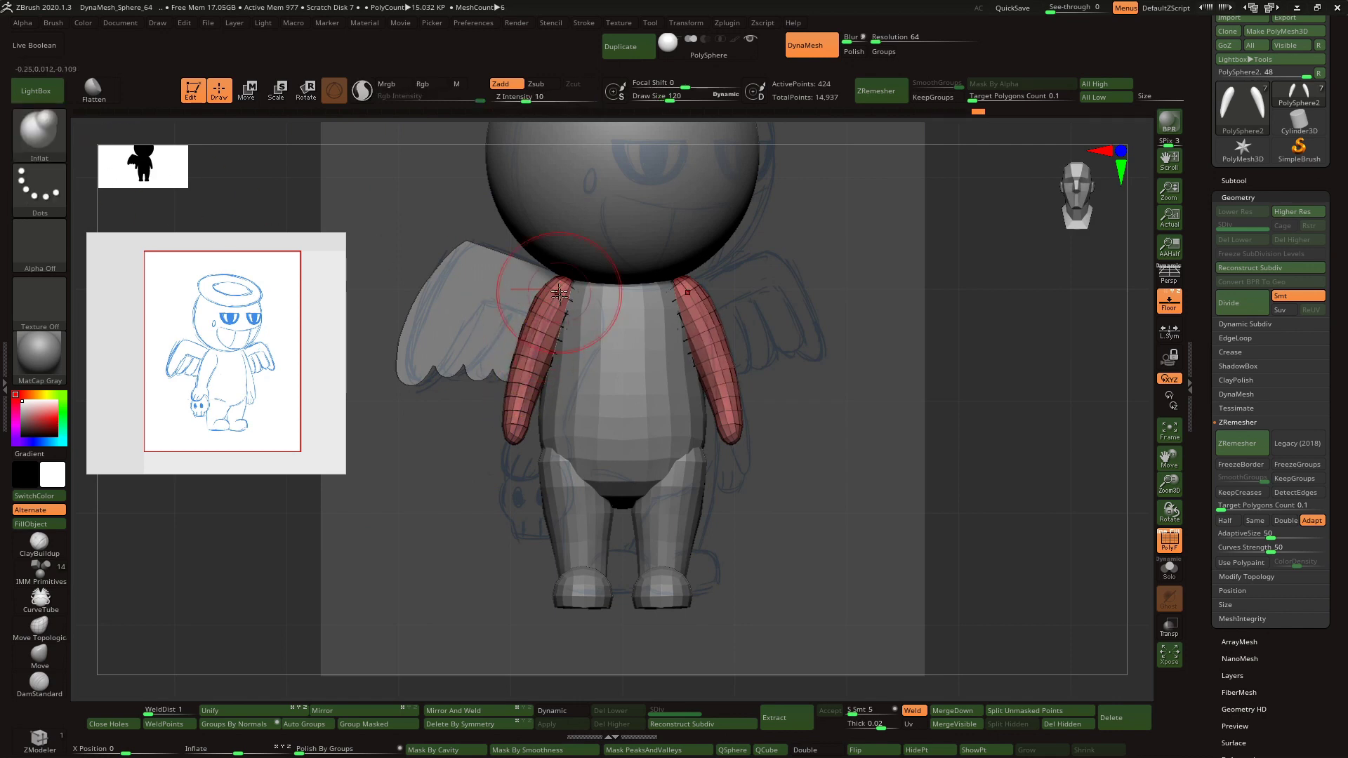
{"action": "right_click_drag", "start_coordinate": [560, 293], "coordinate": [612, 297]}
{"action": "left_click_drag", "start_coordinate": [560, 298], "coordinate": [572, 335]}
{"action": "right_click_drag", "start_coordinate": [573, 336], "coordinate": [611, 330]}
{"action": "left_click_drag", "start_coordinate": [556, 311], "coordinate": [552, 290]}
{"action": "right_click_drag", "start_coordinate": [548, 287], "coordinate": [563, 290]}
{"action": "mouse_move", "coordinate": [540, 292]}
{"action": "left_mouse_down"}
{"action": "mouse_move", "coordinate": [533, 313]}
{"action": "mouse_move", "coordinate": [548, 298]}
{"action": "left_mouse_up"}
{"action": "right_click_drag", "start_coordinate": [558, 295], "coordinate": [496, 331]}
{"action": "key", "text": "b"}
{"action": "key", "text": "m"}
{"action": "key", "text": "t"}
{"action": "mouse_move", "coordinate": [601, 392]}
{"action": "right_mouse_down"}
{"action": "mouse_move", "coordinate": [556, 370]}
{"action": "mouse_move", "coordinate": [629, 340]}
{"action": "mouse_move", "coordinate": [858, 421]}
{"action": "right_mouse_up"}
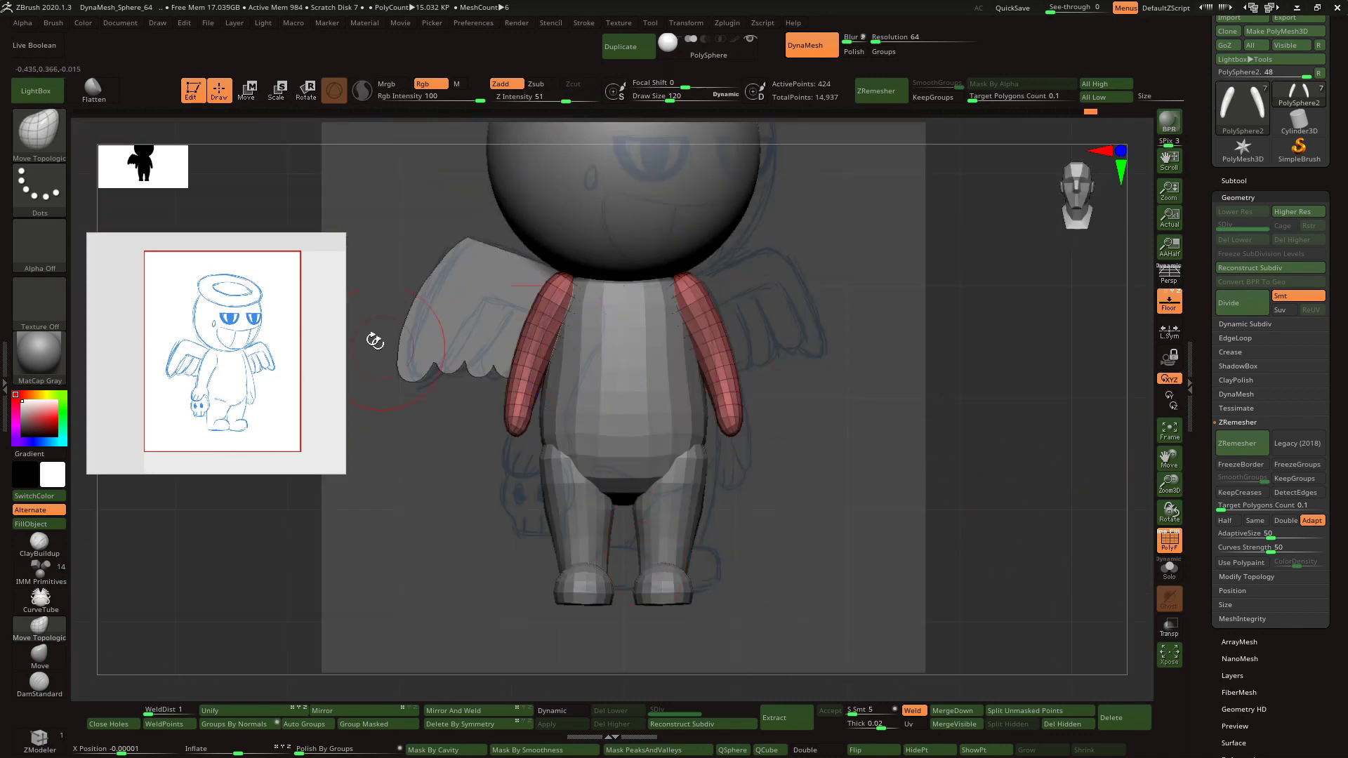
- Turn off the floor grid and insert a PolySphere hand at each arm's lower end with the IMM Primitives brush
{"action": "left_click", "coordinate": [1181, 303]}
{"action": "key", "text": "b"}
{"action": "key", "text": "i"}
{"action": "key", "text": "m"}
{"action": "left_click_drag", "start_coordinate": [513, 453], "coordinate": [513, 445]}
{"action": "right_click_drag", "start_coordinate": [518, 448], "coordinate": [664, 439]}
- Rotate the inserted hand spheres to line them up with the lower ends of the arms
{"action": "left_click", "coordinate": [306, 92]}
{"action": "left_click_drag", "start_coordinate": [537, 443], "coordinate": [518, 509], "text": "shift"}
{"action": "right_click_drag", "start_coordinate": [533, 510], "coordinate": [449, 510], "text": "shift"}
{"action": "left_click_drag", "start_coordinate": [525, 511], "coordinate": [412, 507]}
{"action": "right_click_drag", "start_coordinate": [568, 351], "coordinate": [605, 340]}
- Split the hands off the arms as unmasked points, make the hands subtool active and return to Draw mode
{"action": "right_click_drag", "start_coordinate": [996, 425], "coordinate": [1011, 464], "text": "ctrl"}
{"action": "right_click_drag", "start_coordinate": [1010, 463], "coordinate": [1117, 421], "text": "alt"}
{"action": "left_click", "coordinate": [1039, 711]}
{"action": "left_click", "coordinate": [562, 448], "text": "alt"}
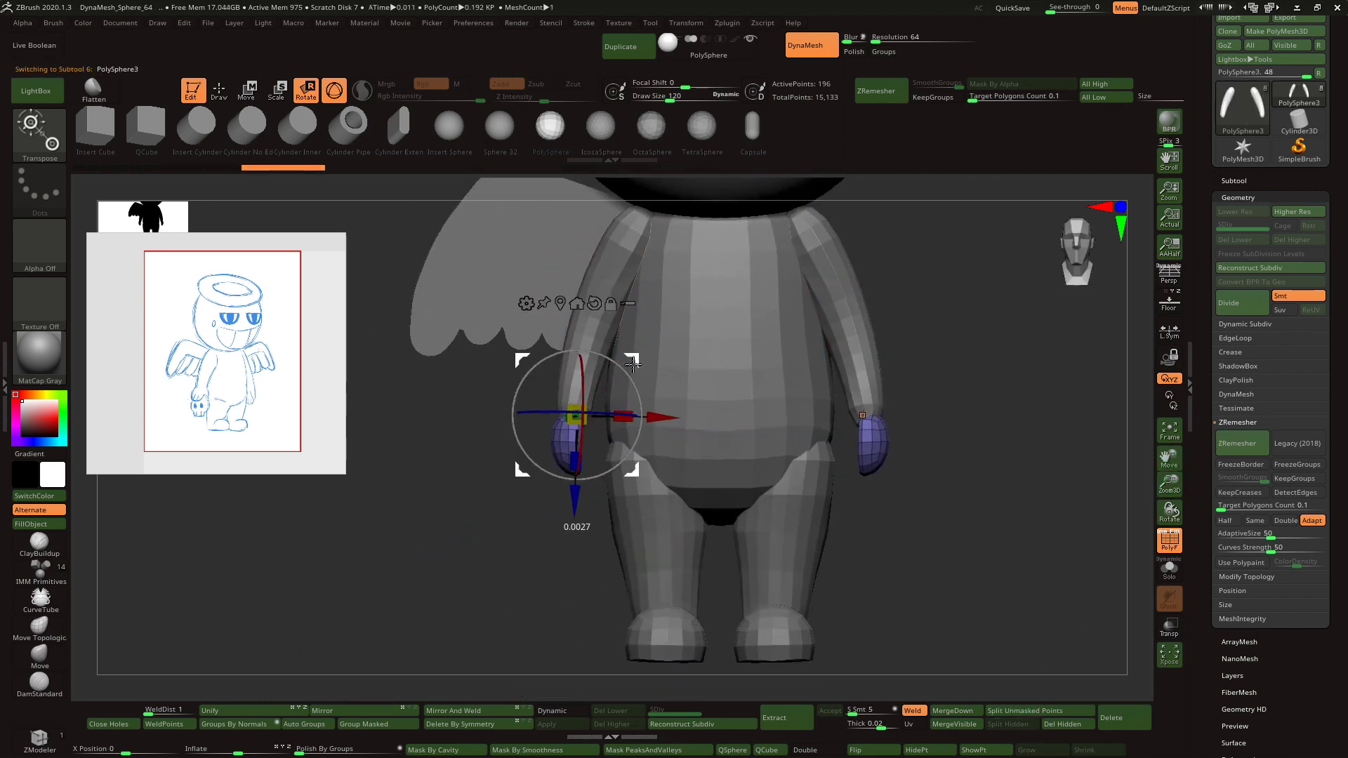
{"action": "left_click", "coordinate": [219, 90]}
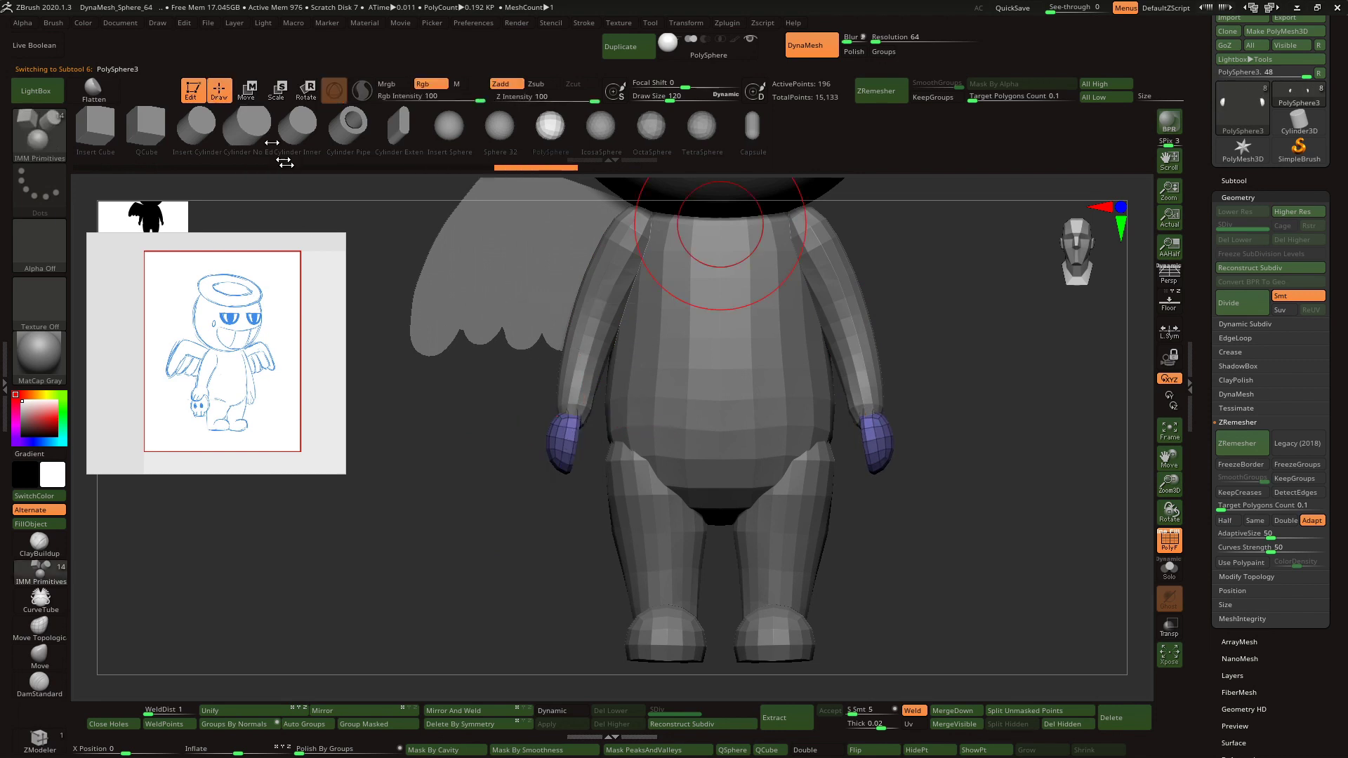
- Isolate the hands in Solo mode and choose the CurveTube brush
{"action": "left_click", "coordinate": [1169, 569]}
{"action": "left_click", "coordinate": [40, 135]}
{"action": "left_click", "coordinate": [349, 144]}
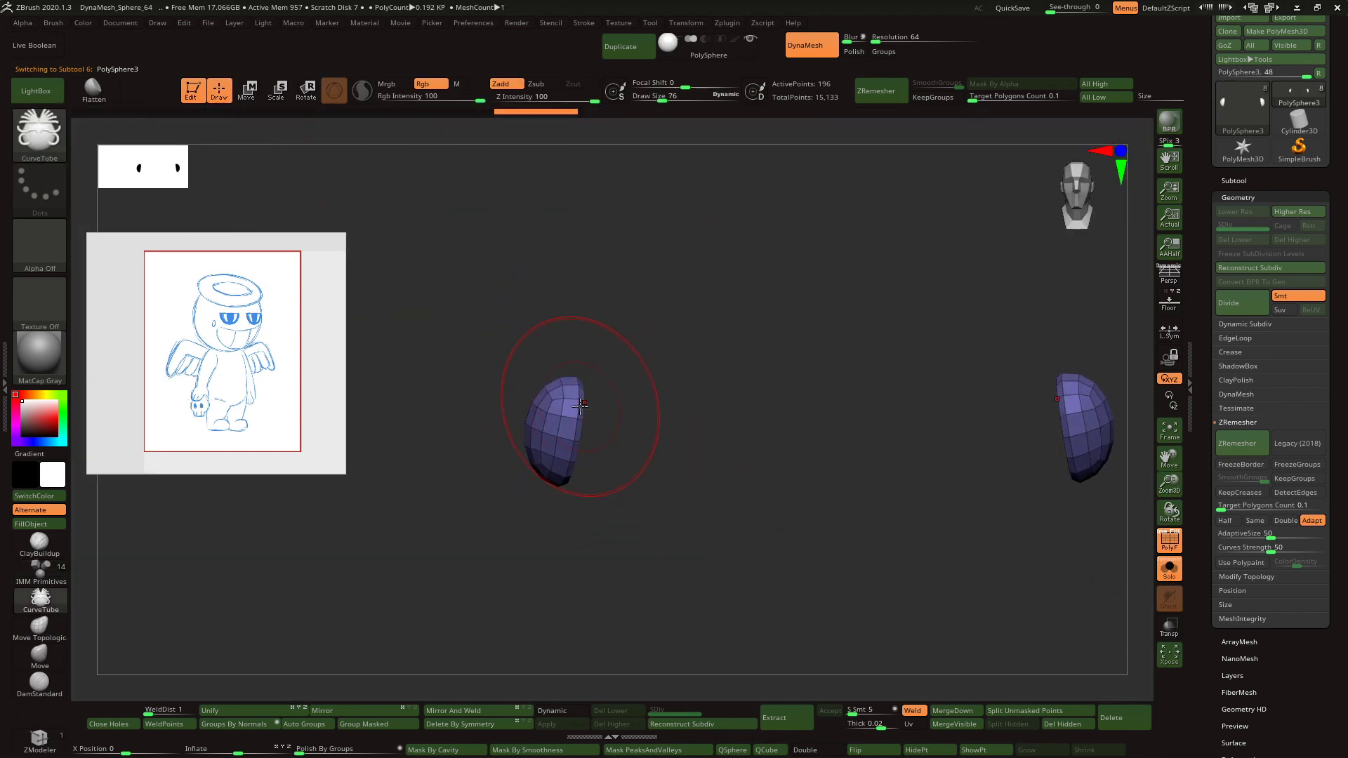
{"action": "key", "text": "bracketright"}
{"action": "mouse_move", "coordinate": [607, 405]}
{"action": "left_mouse_down"}
{"action": "mouse_move", "coordinate": [594, 401]}
{"action": "mouse_move", "coordinate": [605, 453]}
{"action": "mouse_move", "coordinate": [593, 390]}
{"action": "mouse_move", "coordinate": [608, 457]}
{"action": "left_mouse_up"}
{"action": "key", "text": "ctrl+z"}
{"action": "left_click_drag", "start_coordinate": [621, 400], "coordinate": [647, 391]}
{"action": "key", "text": "ctrl+z"}
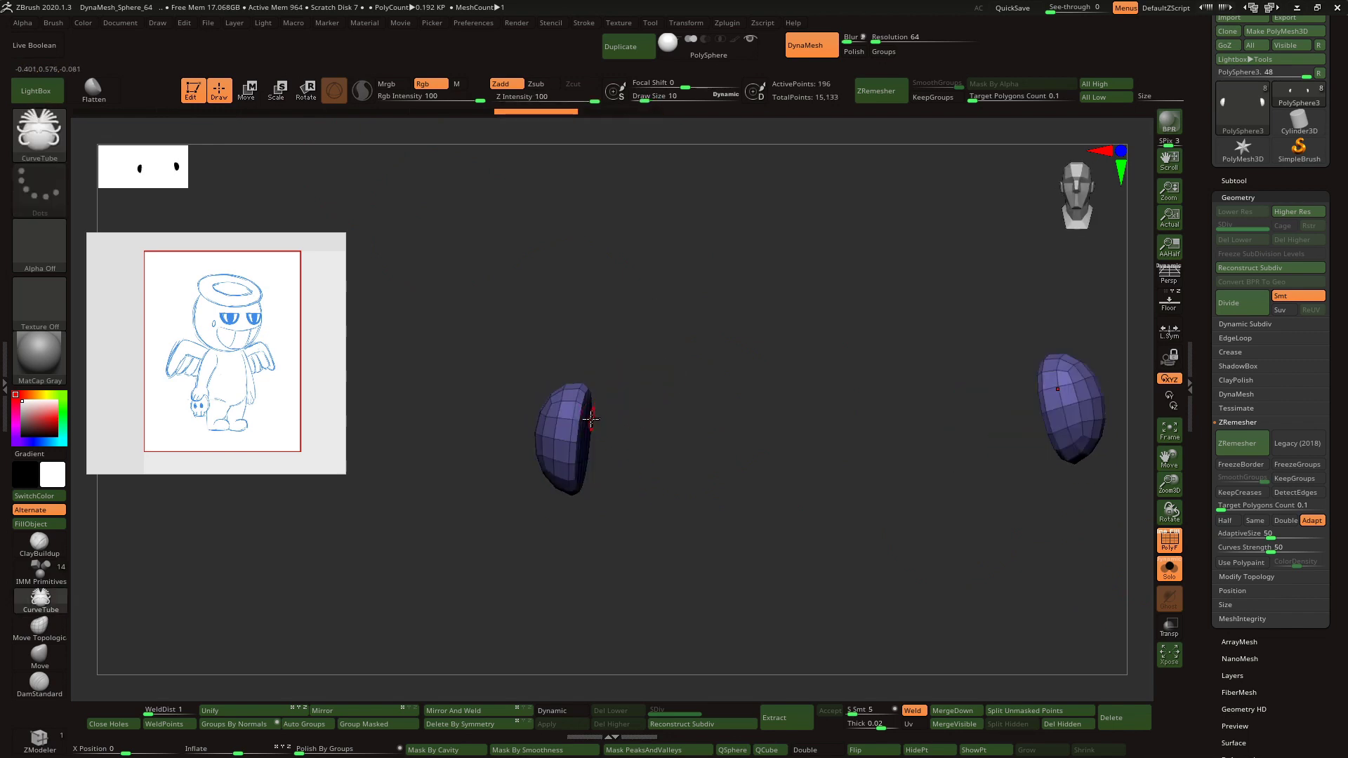
{"action": "mouse_move", "coordinate": [580, 419]}
{"action": "left_mouse_down"}
{"action": "mouse_move", "coordinate": [621, 485]}
{"action": "mouse_move", "coordinate": [624, 424]}
{"action": "left_mouse_up"}
{"action": "key", "text": "ctrl+z"}
{"action": "left_click_drag", "start_coordinate": [579, 417], "coordinate": [604, 486]}
{"action": "key", "text": "ctrl+z"}
- Draw a short thumb tube down the inner side of each palm with CurveTube at draw size 10
{"action": "left_click_drag", "start_coordinate": [581, 422], "coordinate": [606, 484]}
{"action": "mouse_move", "coordinate": [622, 399]}
{"action": "left_mouse_down", "text": "shift"}
{"action": "mouse_move", "coordinate": [623, 368]}
{"action": "mouse_move", "coordinate": [642, 392]}
{"action": "mouse_move", "coordinate": [665, 352]}
{"action": "mouse_move", "coordinate": [631, 384]}
{"action": "mouse_move", "coordinate": [632, 370]}
{"action": "left_mouse_up", "text": "shift"}
{"action": "key", "text": "ctrl+z"}
{"action": "key", "text": "ctrl+z"}
{"action": "key", "text": "ctrl+shift+z"}
- Reshape the palms and thumbs with Move Topological at draw size 42, slimming the palms and joining the thumbs to their upper part
{"action": "left_click", "coordinate": [39, 133]}
{"action": "left_click", "coordinate": [674, 148]}
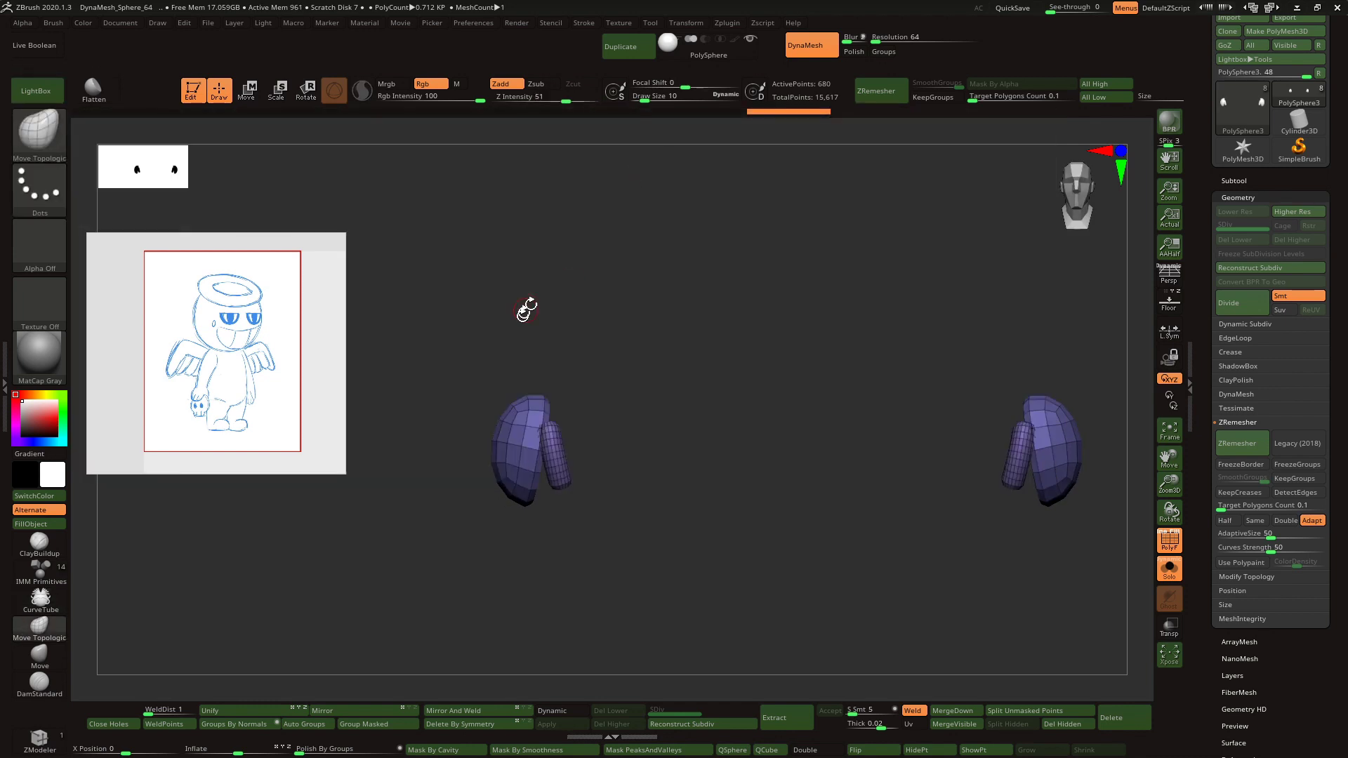
{"action": "left_click_drag", "start_coordinate": [492, 455], "coordinate": [510, 494]}
{"action": "left_click_drag", "start_coordinate": [780, 434], "coordinate": [621, 479]}
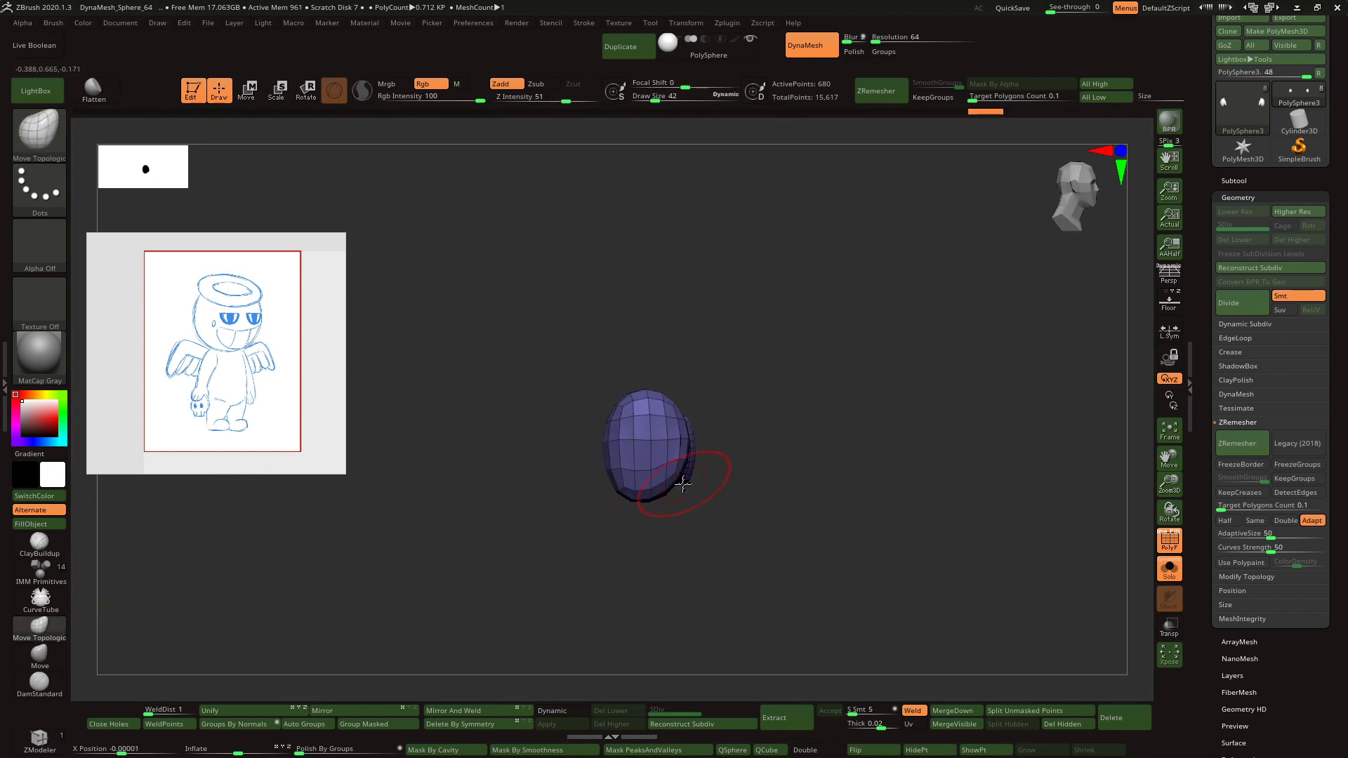
{"action": "left_click_drag", "start_coordinate": [669, 435], "coordinate": [613, 422]}
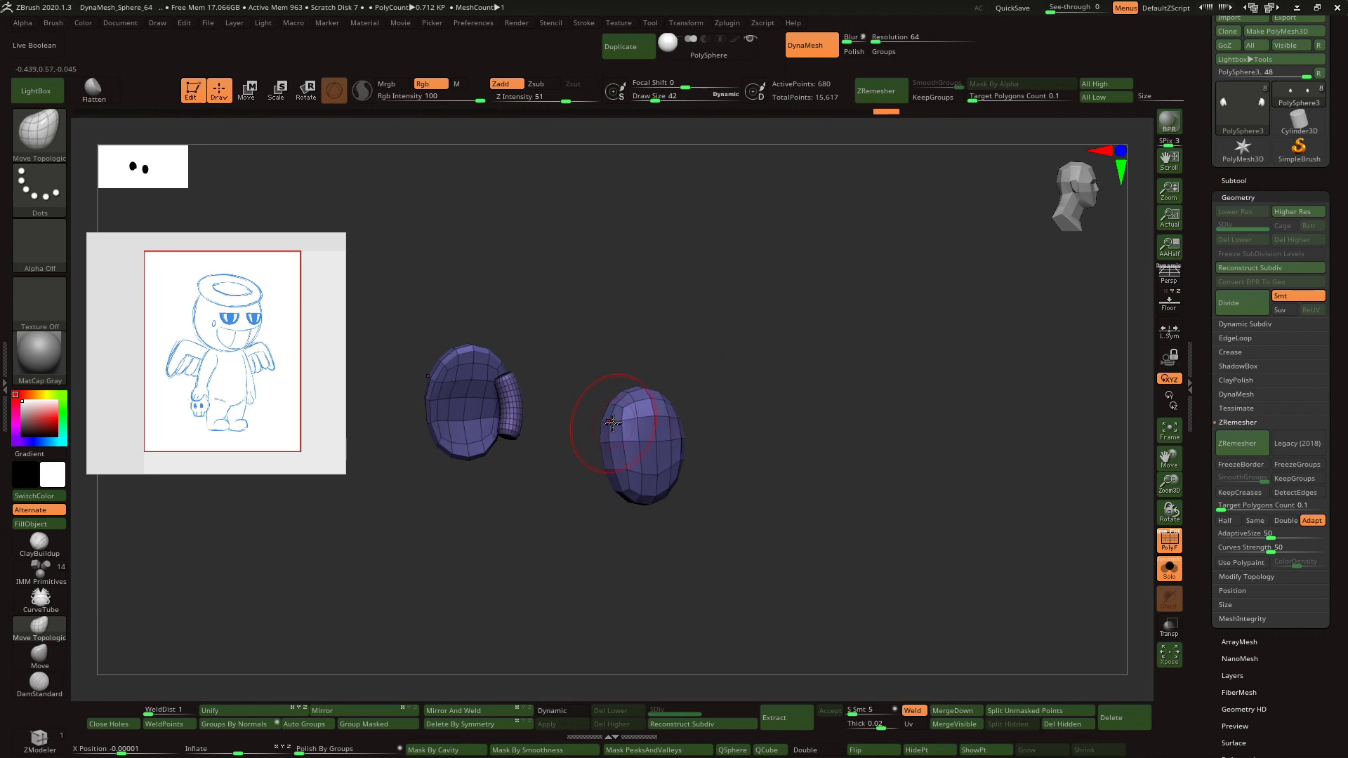
{"action": "left_click_drag", "start_coordinate": [660, 367], "coordinate": [686, 397]}
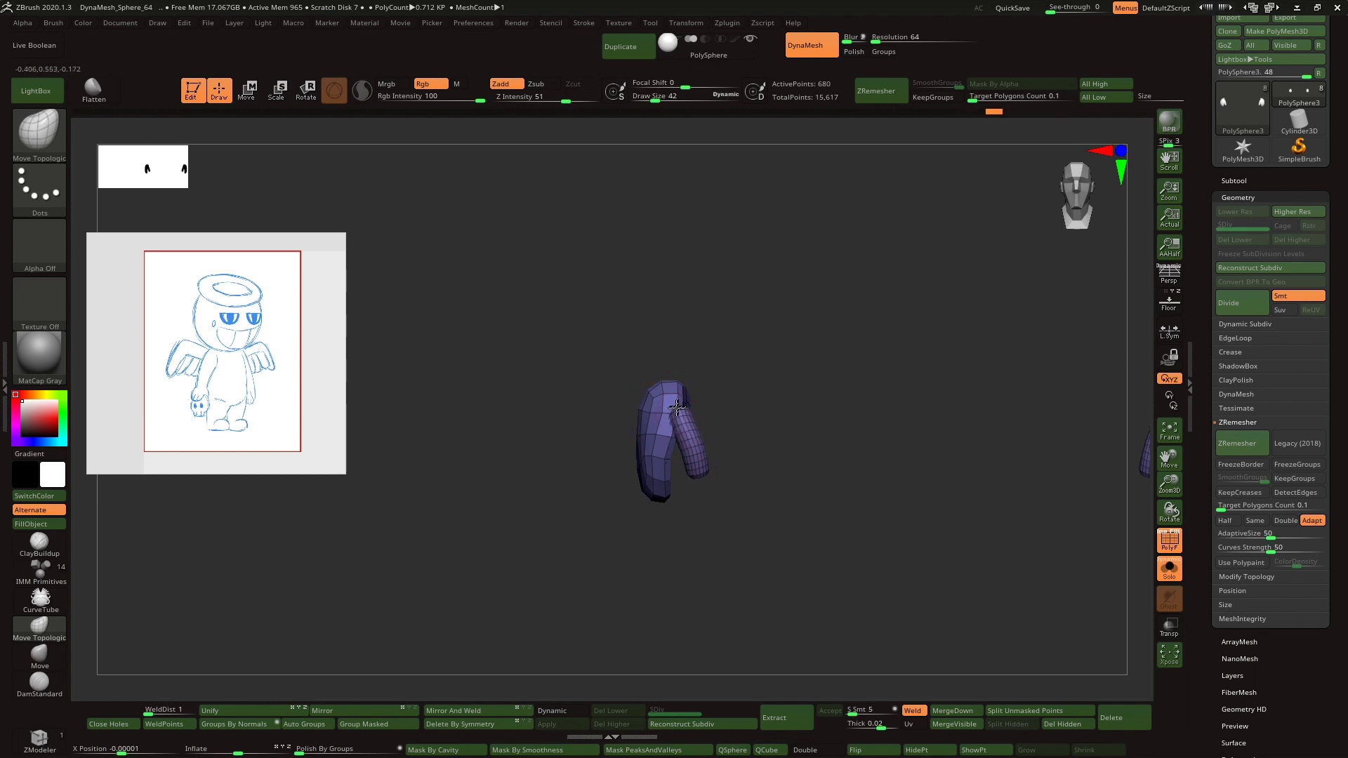
{"action": "left_click_drag", "start_coordinate": [677, 407], "coordinate": [626, 343]}
- Try to thicken the thumbs with the Inflat brush
{"action": "left_click", "coordinate": [39, 133]}
{"action": "left_click", "coordinate": [564, 150]}
{"action": "left_click_drag", "start_coordinate": [692, 378], "coordinate": [688, 411]}
{"action": "mouse_move", "coordinate": [688, 410]}
{"action": "right_mouse_down"}
{"action": "mouse_move", "coordinate": [740, 331]}
{"action": "mouse_move", "coordinate": [751, 382]}
{"action": "mouse_move", "coordinate": [702, 421]}
{"action": "right_mouse_up"}
{"action": "key", "text": "ctrl+z"}
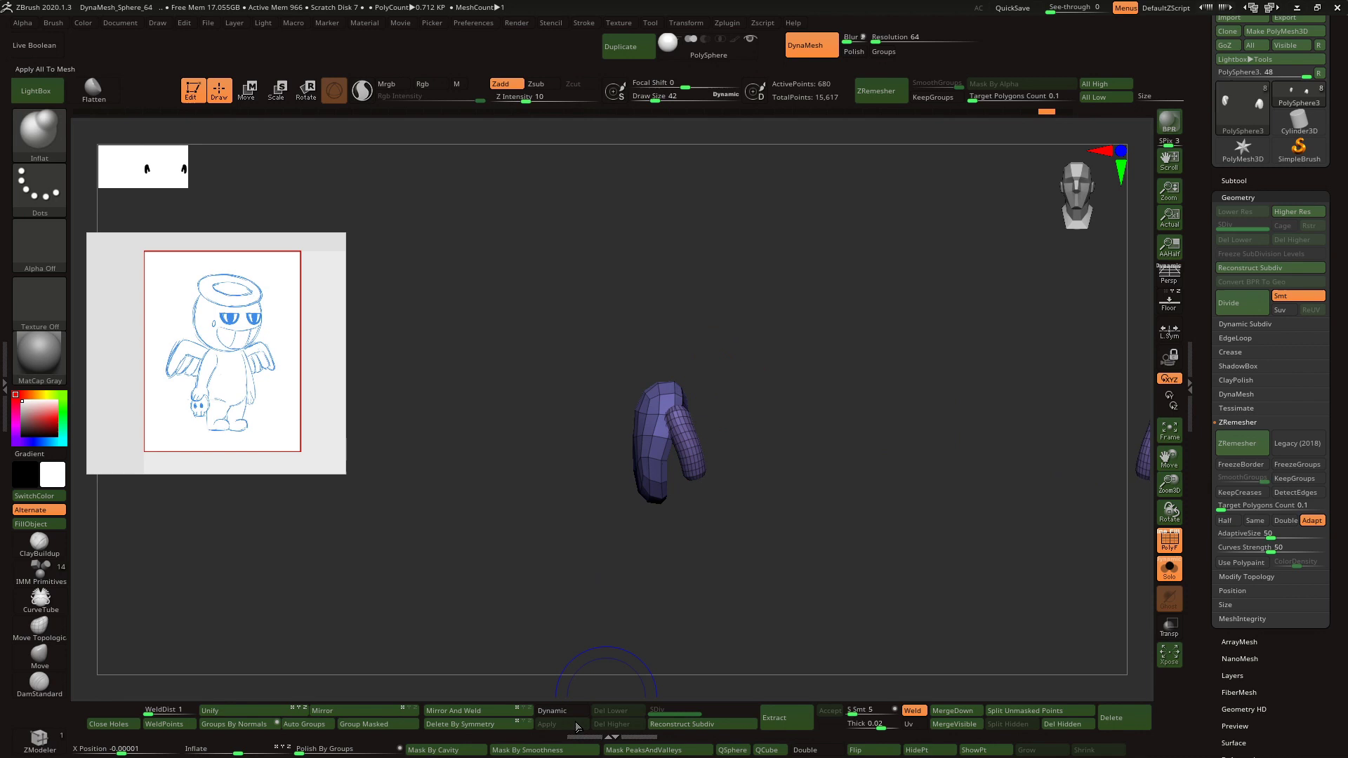
- Apply dynamic subdivision to the hands, turn off the wireframe and Solo mode, and frame the hands on the body
{"action": "left_click", "coordinate": [564, 710]}
{"action": "left_click", "coordinate": [563, 724]}
{"action": "right_click_drag", "start_coordinate": [626, 605], "coordinate": [851, 484]}
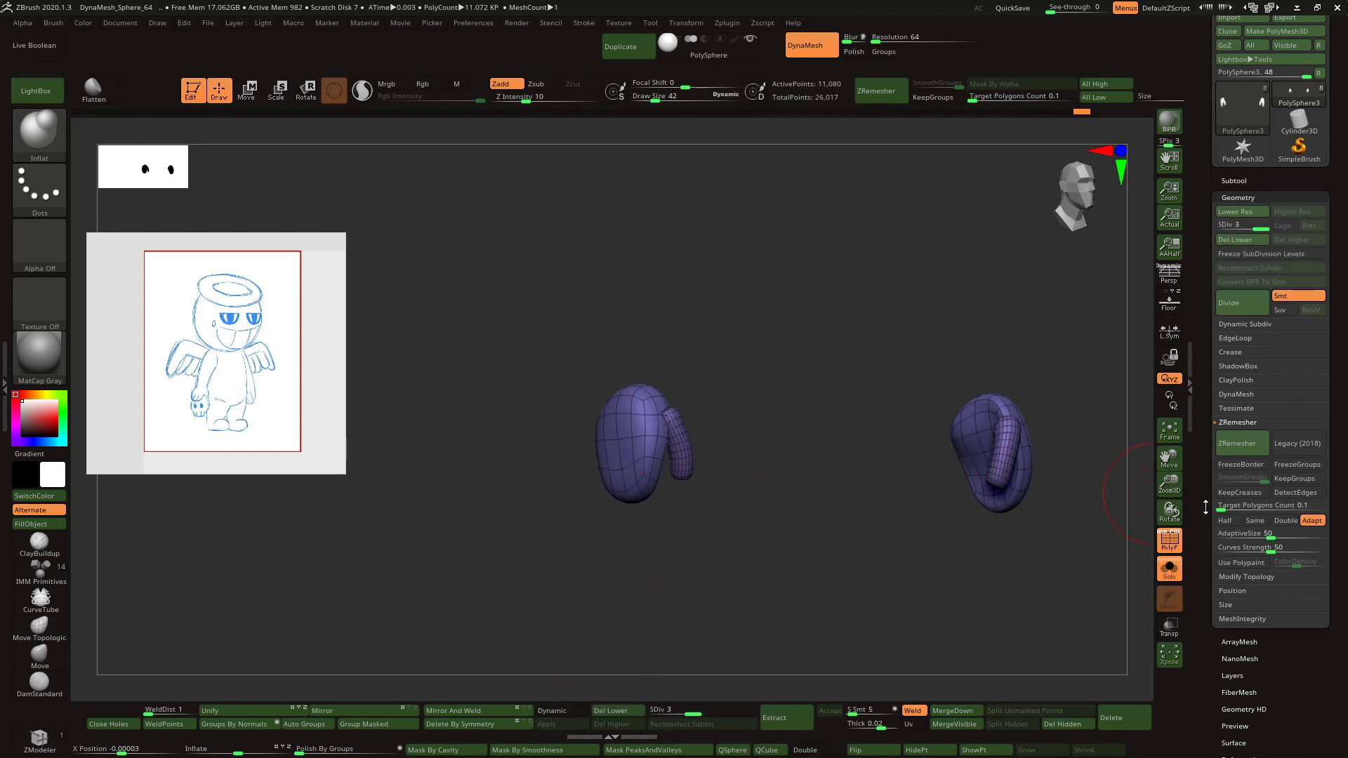
{"action": "left_click", "coordinate": [1169, 541]}
{"action": "left_click", "coordinate": [1171, 567]}
{"action": "left_click", "coordinate": [1167, 431]}
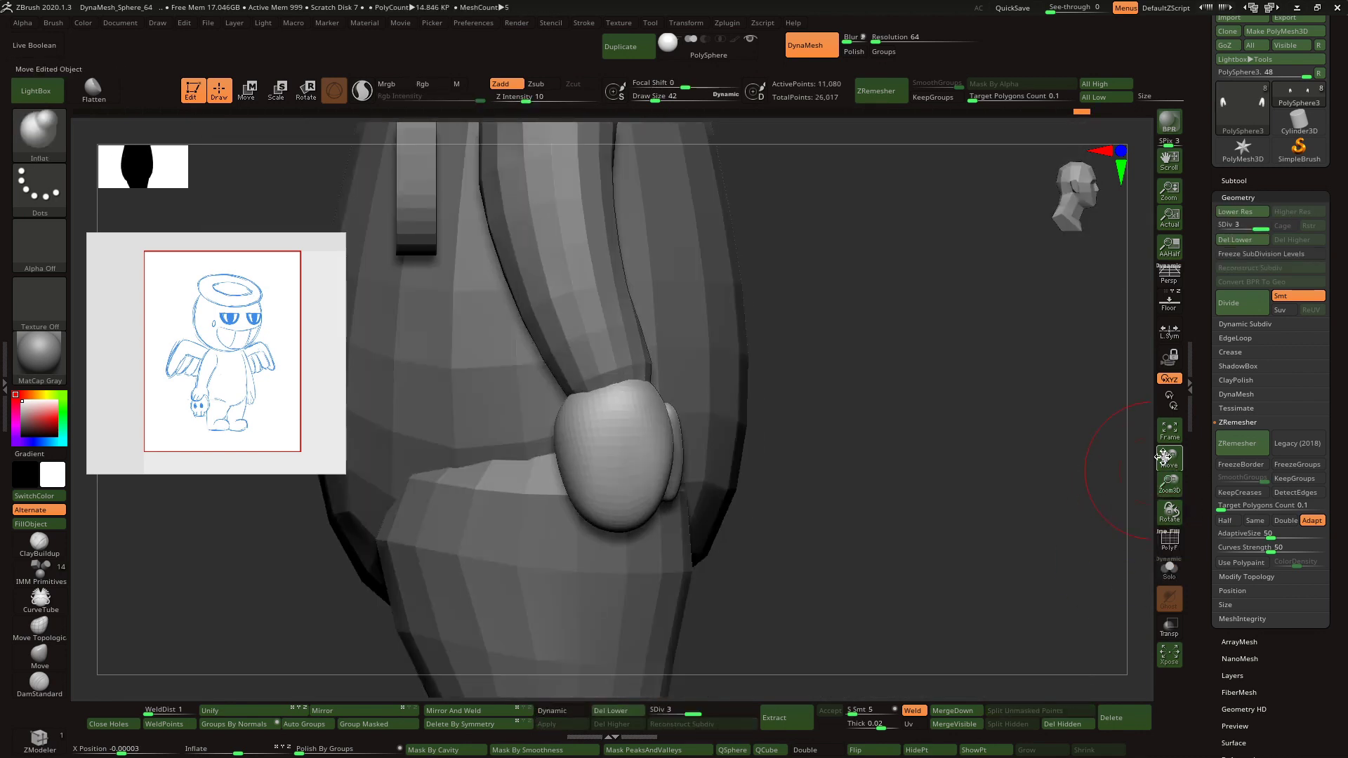
- Reshape the subdivided palm in the side view with Move Topological
{"action": "key", "text": "b"}
{"action": "key", "text": "m"}
{"action": "key", "text": "t"}
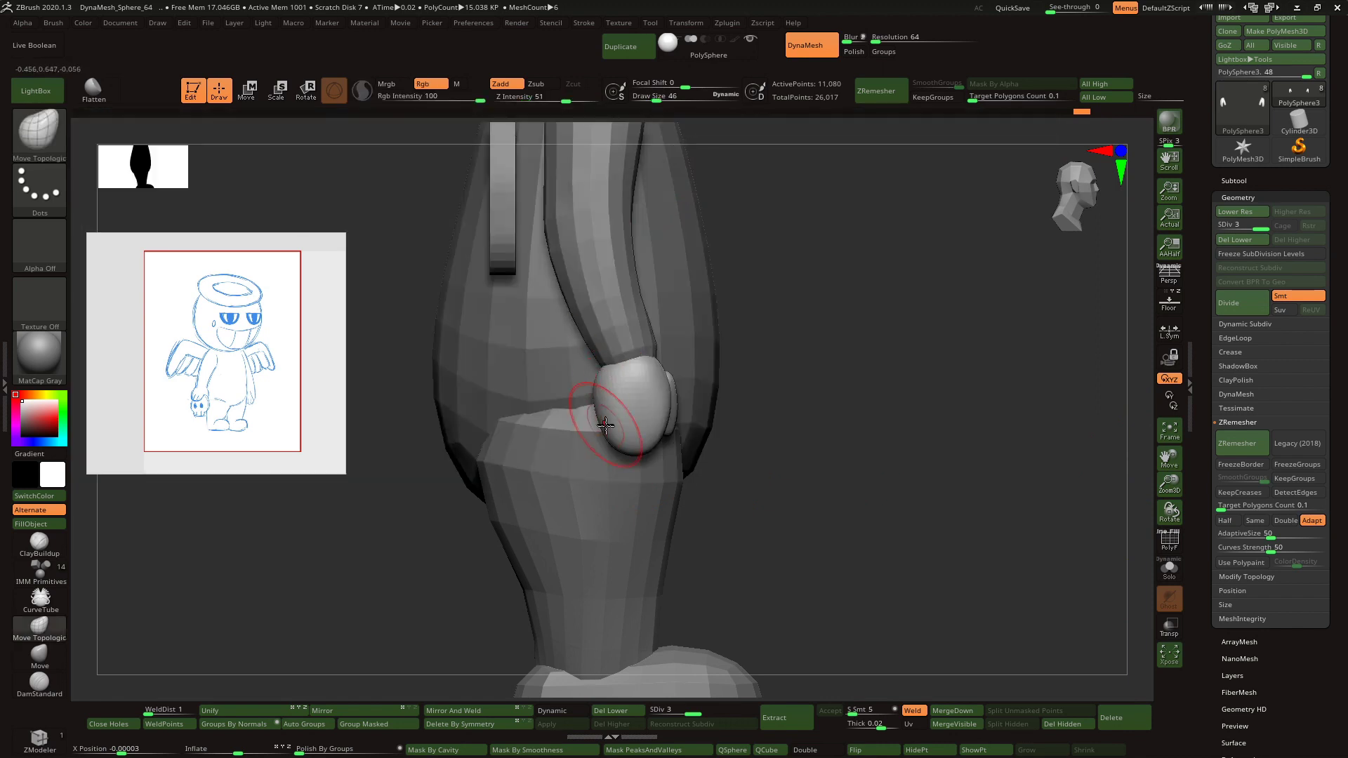
{"action": "mouse_move", "coordinate": [603, 428]}
{"action": "left_mouse_down"}
{"action": "mouse_move", "coordinate": [594, 390]}
{"action": "mouse_move", "coordinate": [644, 422]}
{"action": "mouse_move", "coordinate": [654, 400]}
{"action": "left_mouse_up"}
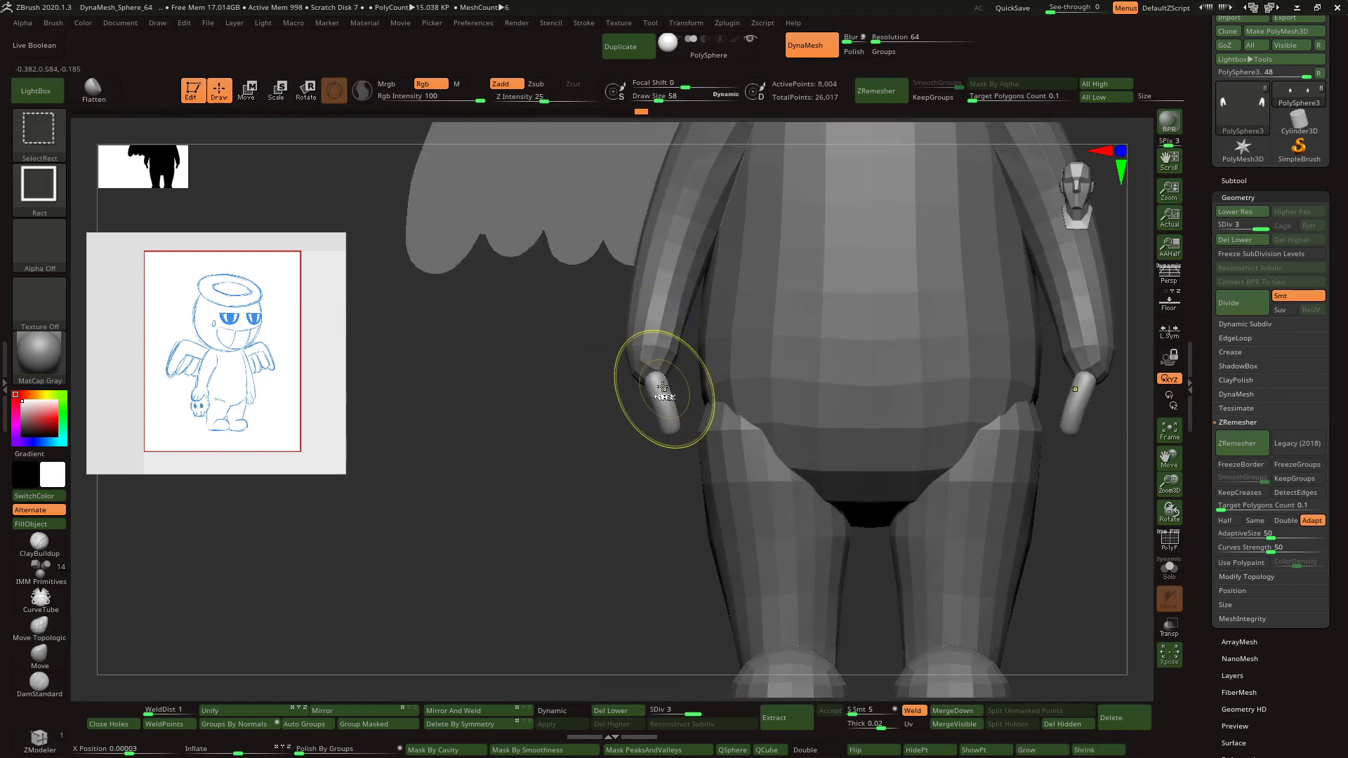
- Thicken the isolated thumbs with the Inflat brush at draw size 58 and unhide the palms
{"action": "left_click", "coordinate": [51, 130]}
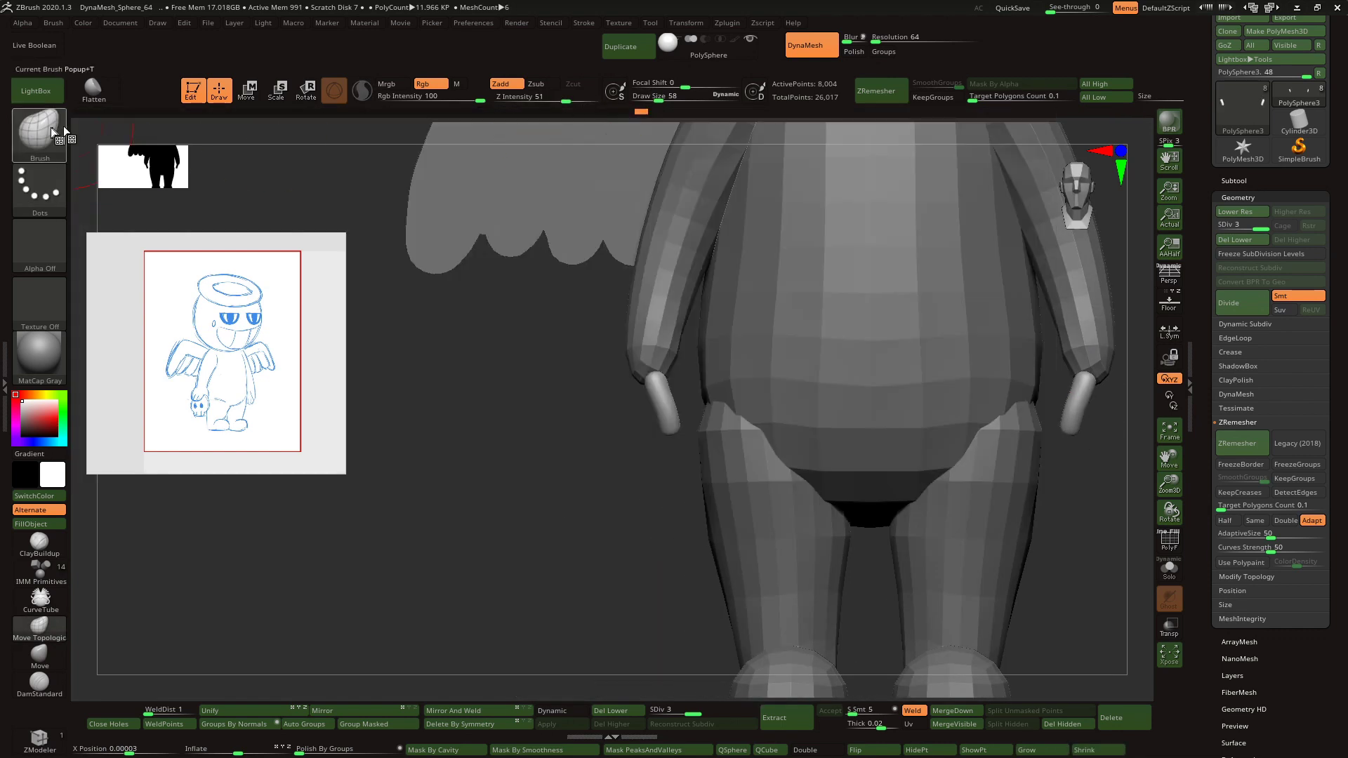
{"action": "left_click", "coordinate": [52, 130]}
{"action": "left_click", "coordinate": [622, 285]}
{"action": "left_click_drag", "start_coordinate": [656, 383], "coordinate": [667, 400]}
{"action": "left_click", "coordinate": [671, 458], "text": "ctrl+shift"}
{"action": "left_click_drag", "start_coordinate": [660, 470], "coordinate": [800, 518]}
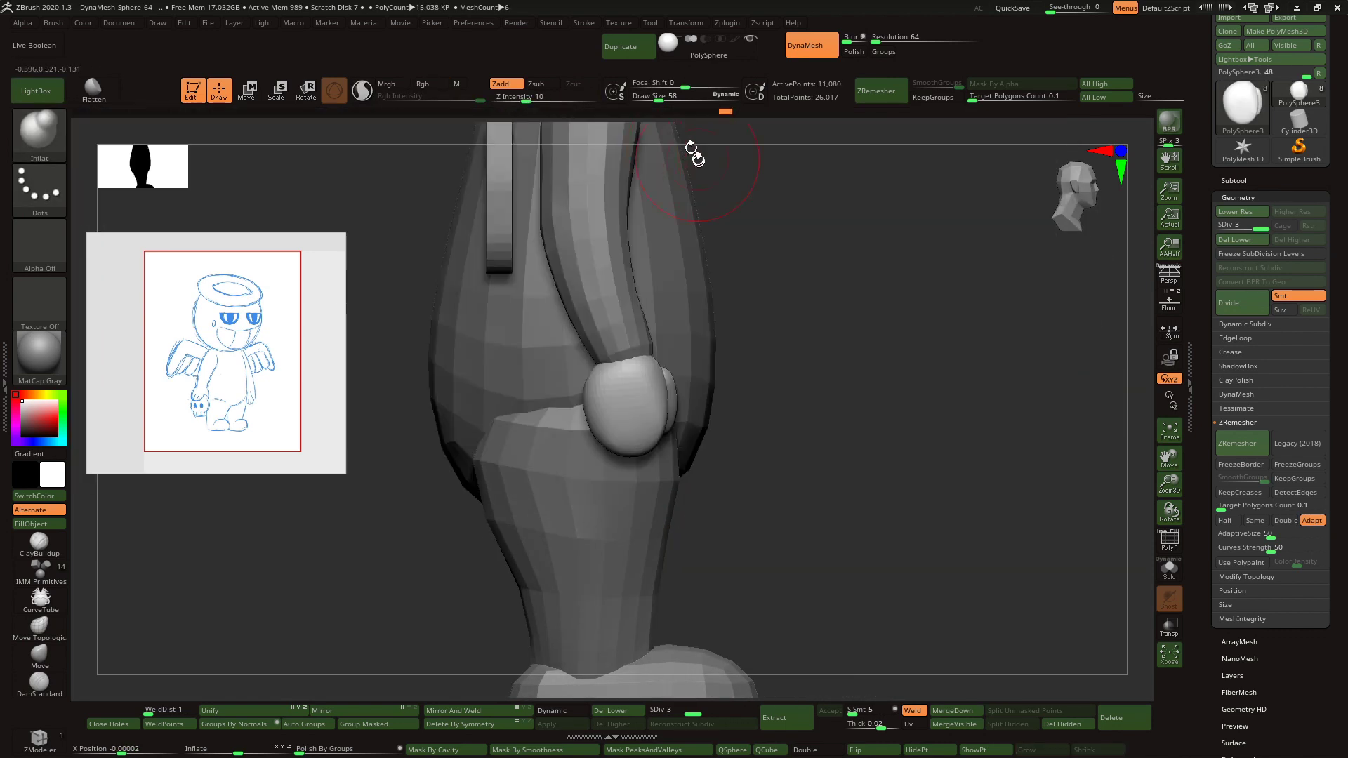
- Select Move Topological, rotate the hands slightly in the side view and return to Draw mode
{"action": "key", "text": "b"}
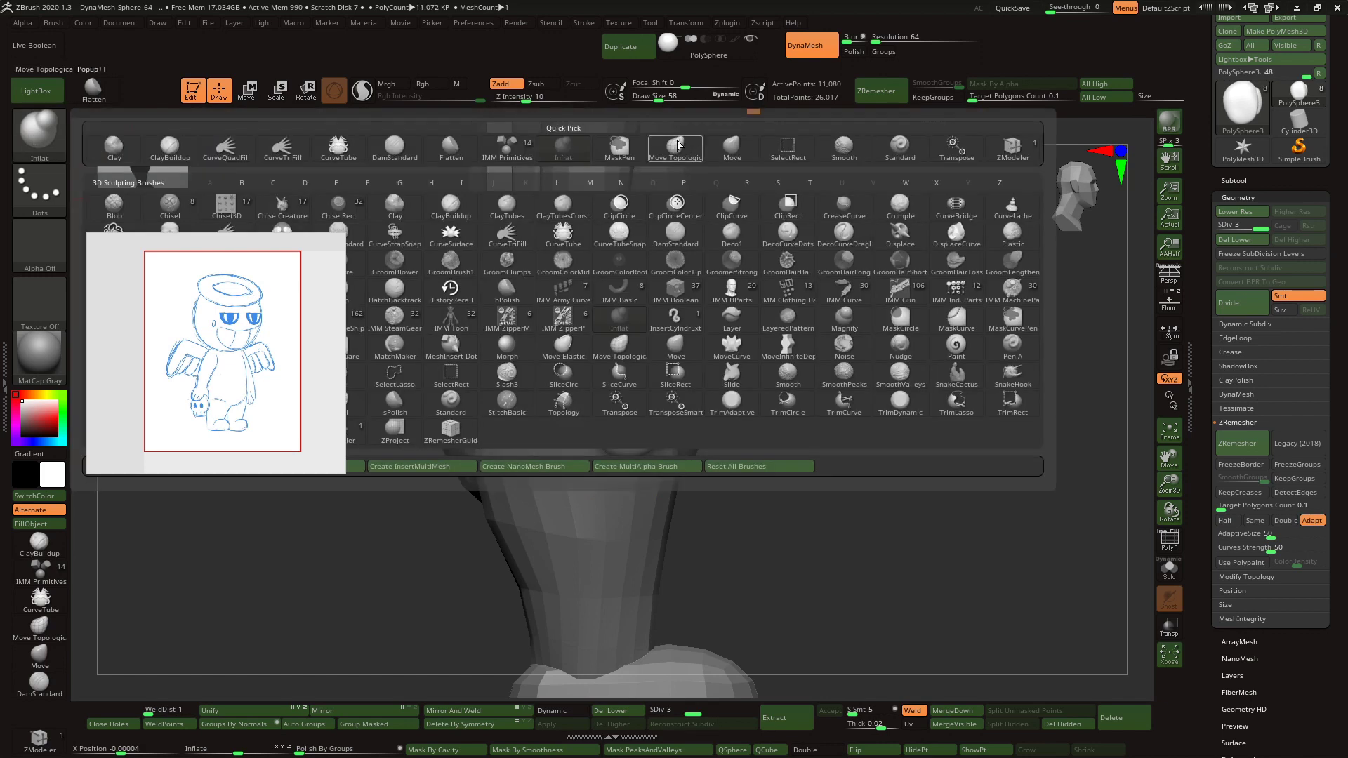
{"action": "key", "text": "m"}
{"action": "key", "text": "t"}
{"action": "left_click", "coordinate": [314, 92]}
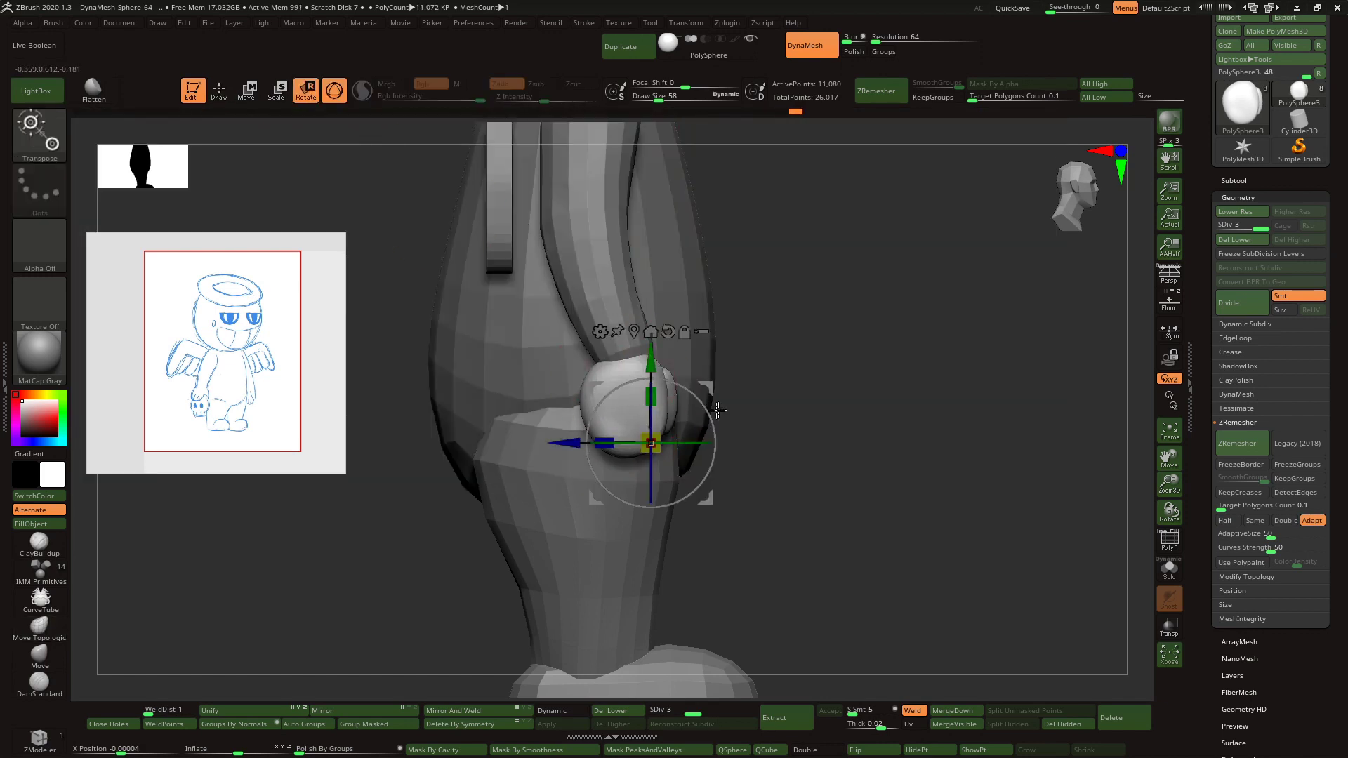
{"action": "key", "text": "q"}
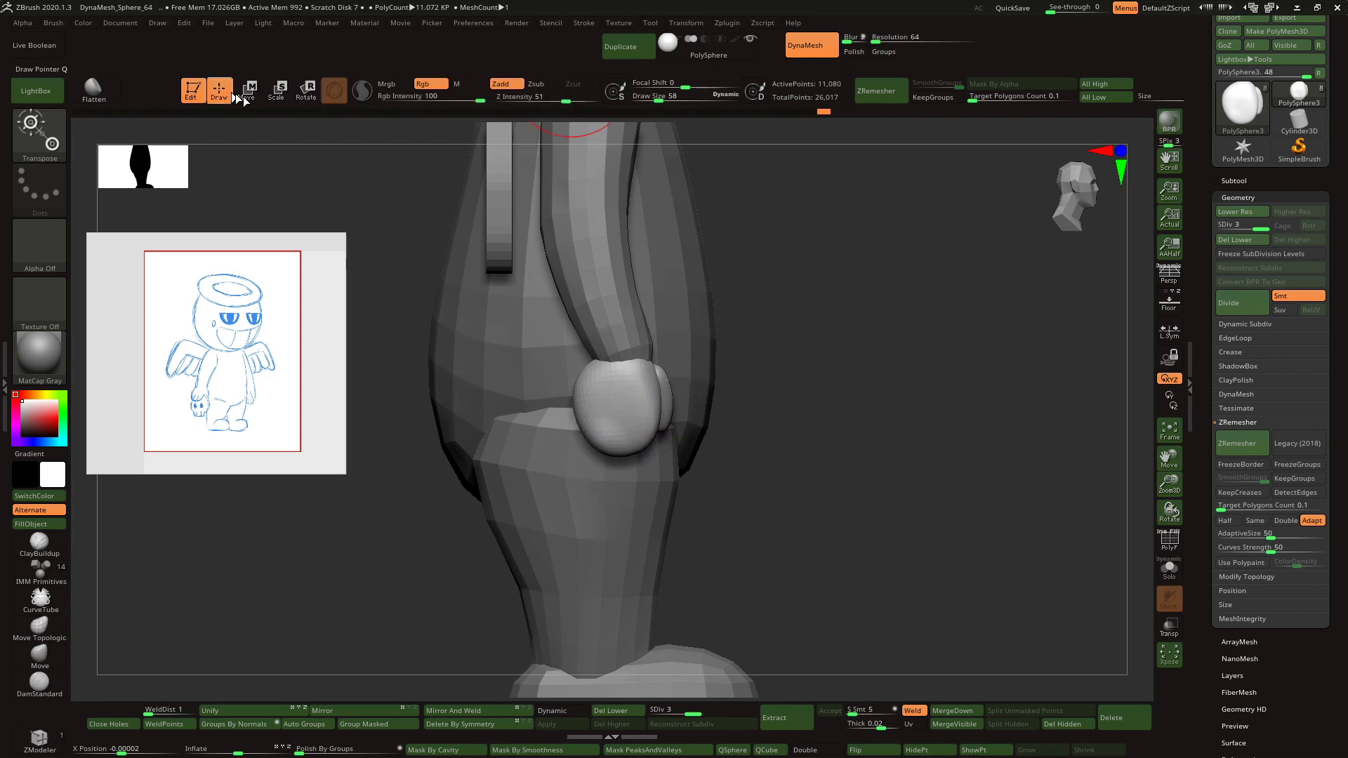
- Adjust the palm and thumb shapes in the side and front views with Move Topological at draw size 58
{"action": "right_click_drag", "start_coordinate": [646, 465], "coordinate": [622, 448]}
{"action": "left_click_drag", "start_coordinate": [617, 446], "coordinate": [605, 386]}
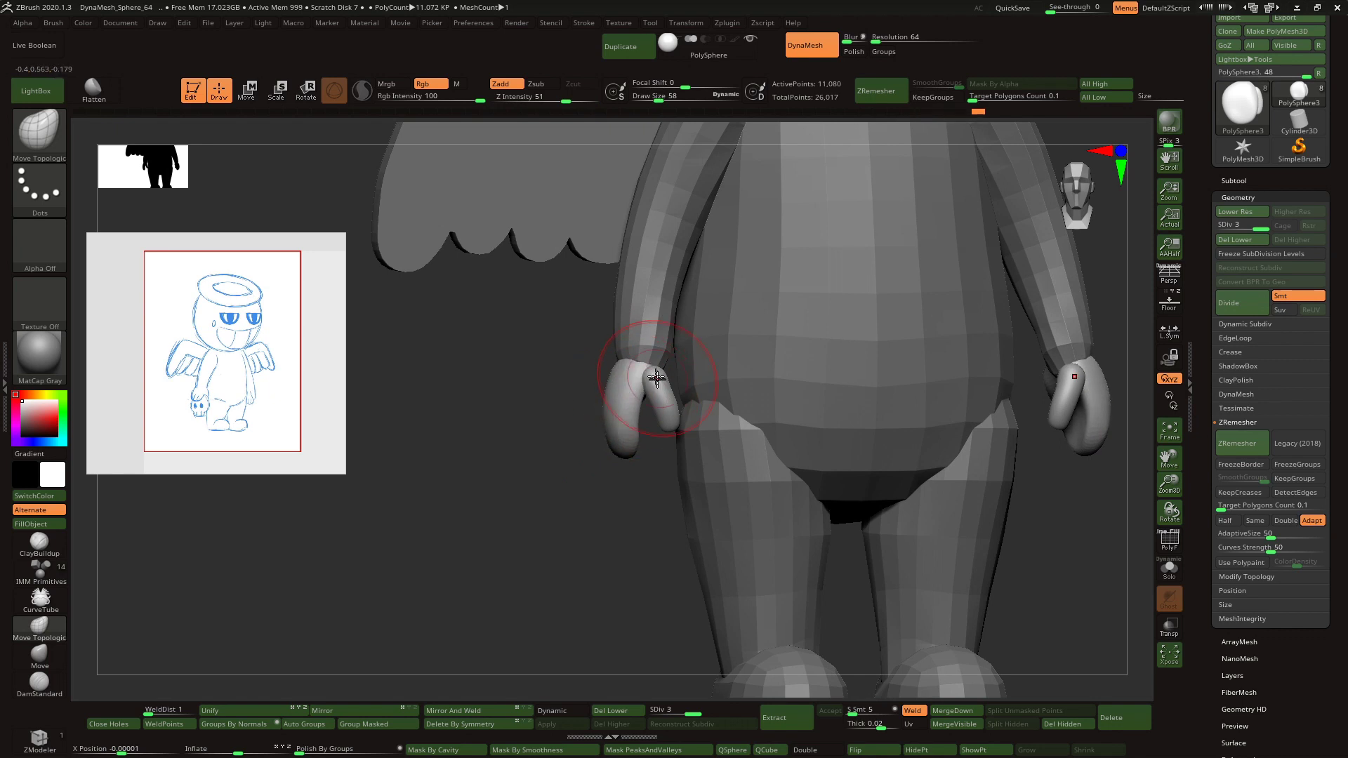
{"action": "mouse_move", "coordinate": [667, 403]}
{"action": "left_mouse_down"}
{"action": "mouse_move", "coordinate": [682, 413]}
{"action": "mouse_move", "coordinate": [663, 416]}
{"action": "left_mouse_up"}
{"action": "right_click_drag", "start_coordinate": [667, 417], "coordinate": [649, 400]}
- Make the arms subtool active, then reshape and smooth the wrist ends where they meet the hands
{"action": "left_click", "coordinate": [645, 343], "text": "alt"}
{"action": "right_click_drag", "start_coordinate": [555, 484], "coordinate": [702, 484]}
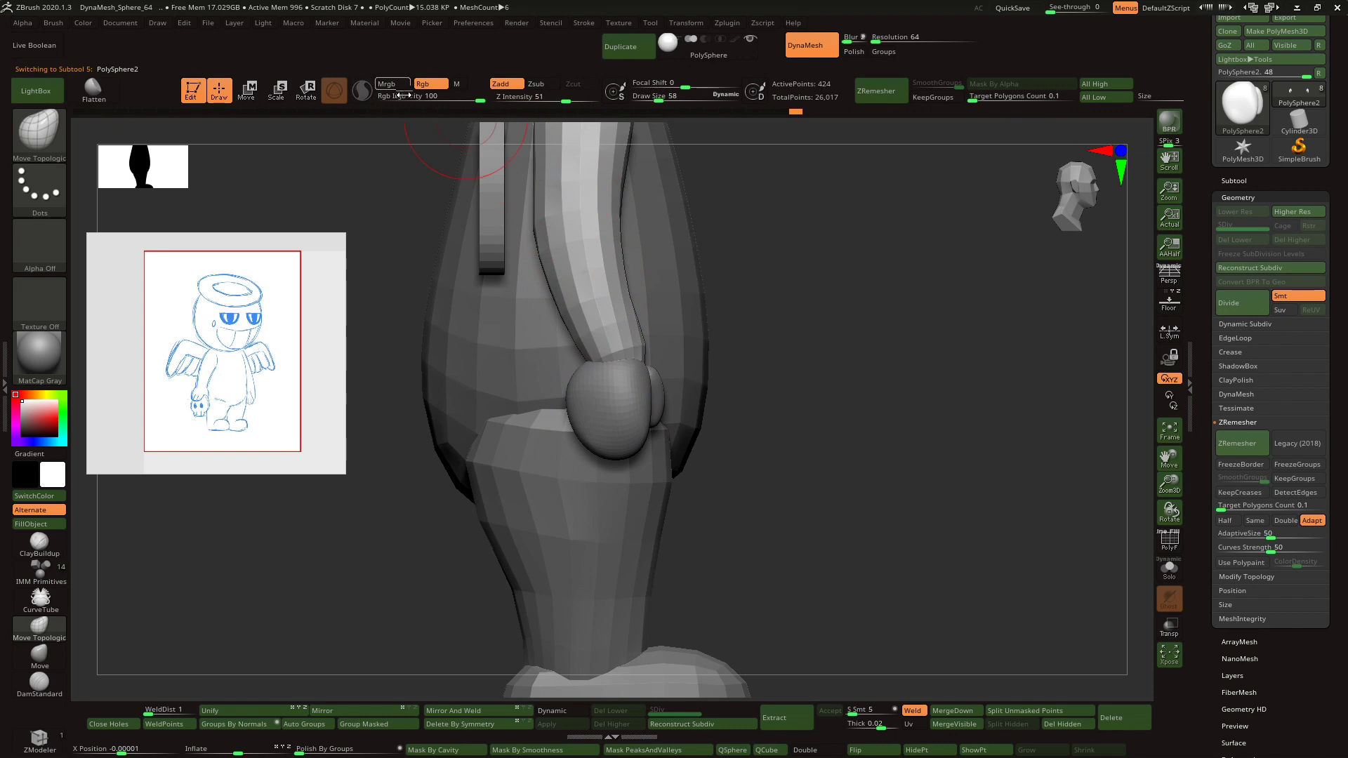
{"action": "left_click_drag", "start_coordinate": [629, 362], "coordinate": [608, 367]}
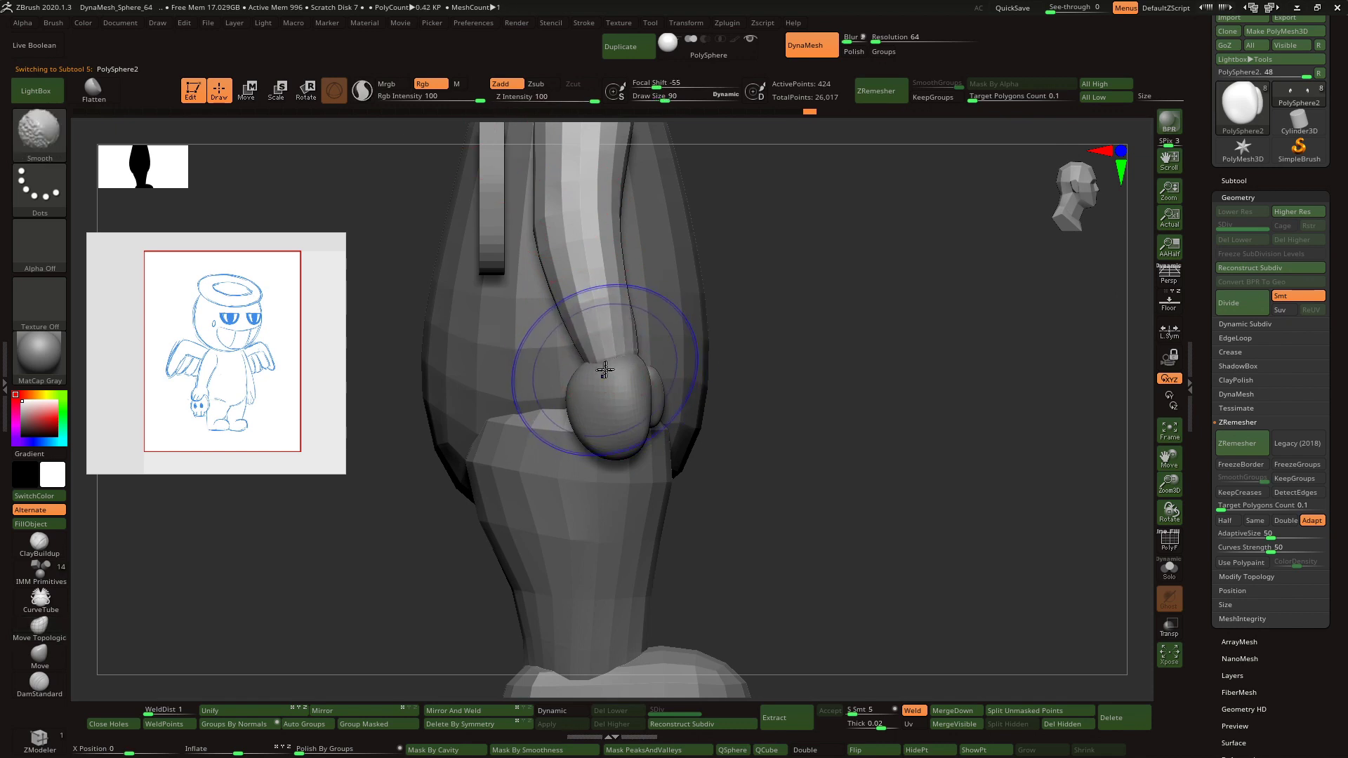
{"action": "right_click_drag", "start_coordinate": [608, 367], "coordinate": [686, 357], "text": "shift"}
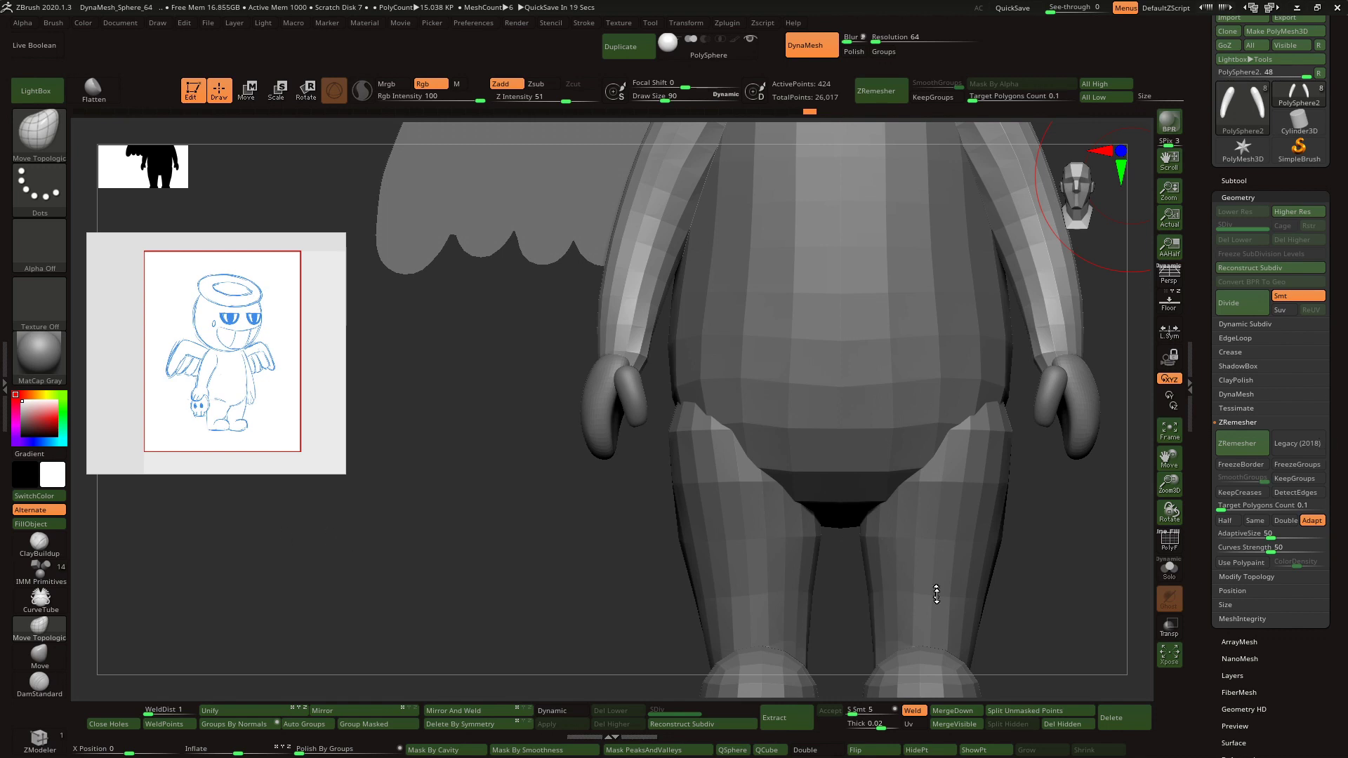
{"action": "left_click_drag", "start_coordinate": [937, 594], "coordinate": [941, 568]}
{"action": "left_click_drag", "start_coordinate": [1169, 485], "coordinate": [1167, 454]}
{"action": "left_click_drag", "start_coordinate": [997, 414], "coordinate": [955, 534], "text": "alt"}
{"action": "left_click_drag", "start_coordinate": [955, 534], "coordinate": [1144, 538]}
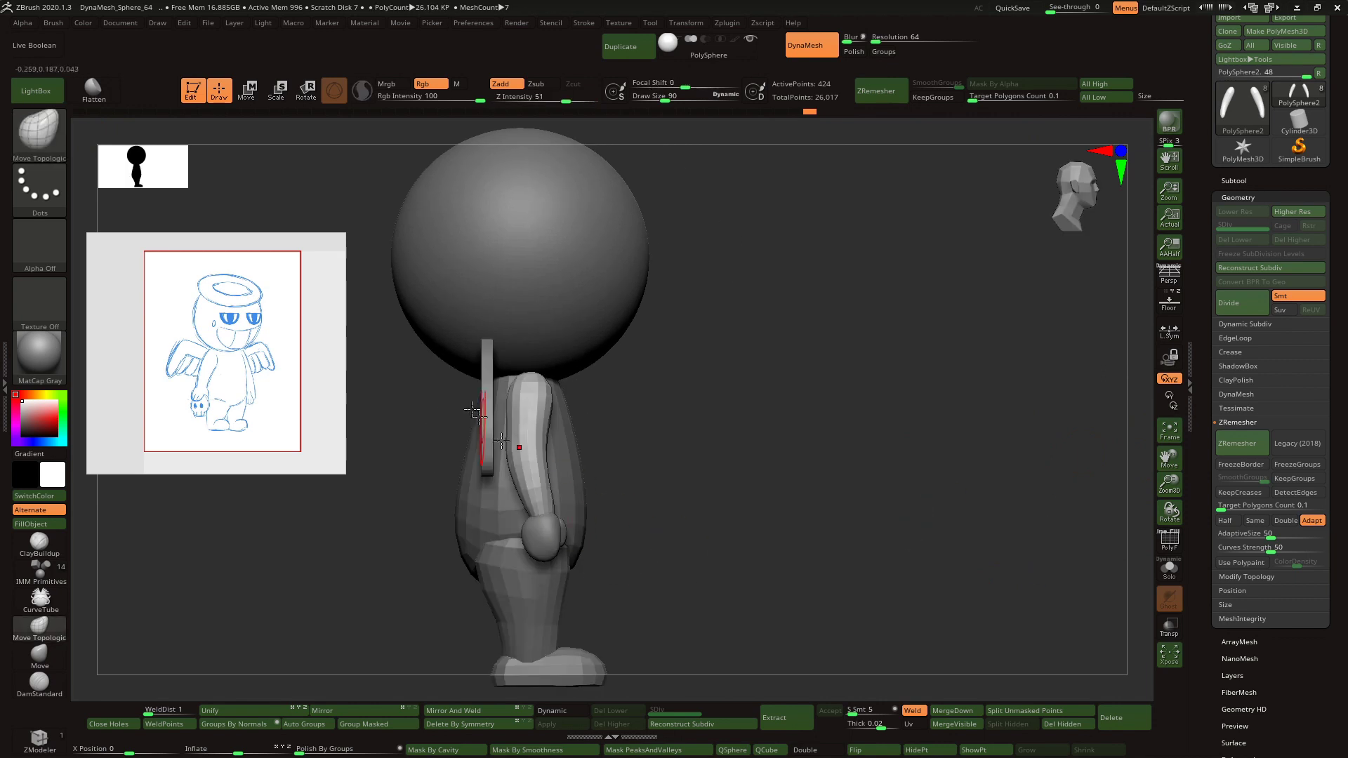
- Make the hands subtool active, inspect its wireframe and isolate it with Solo
{"action": "left_click", "coordinate": [547, 528], "text": "alt"}
{"action": "left_click_drag", "start_coordinate": [635, 525], "coordinate": [526, 521], "text": "shift"}
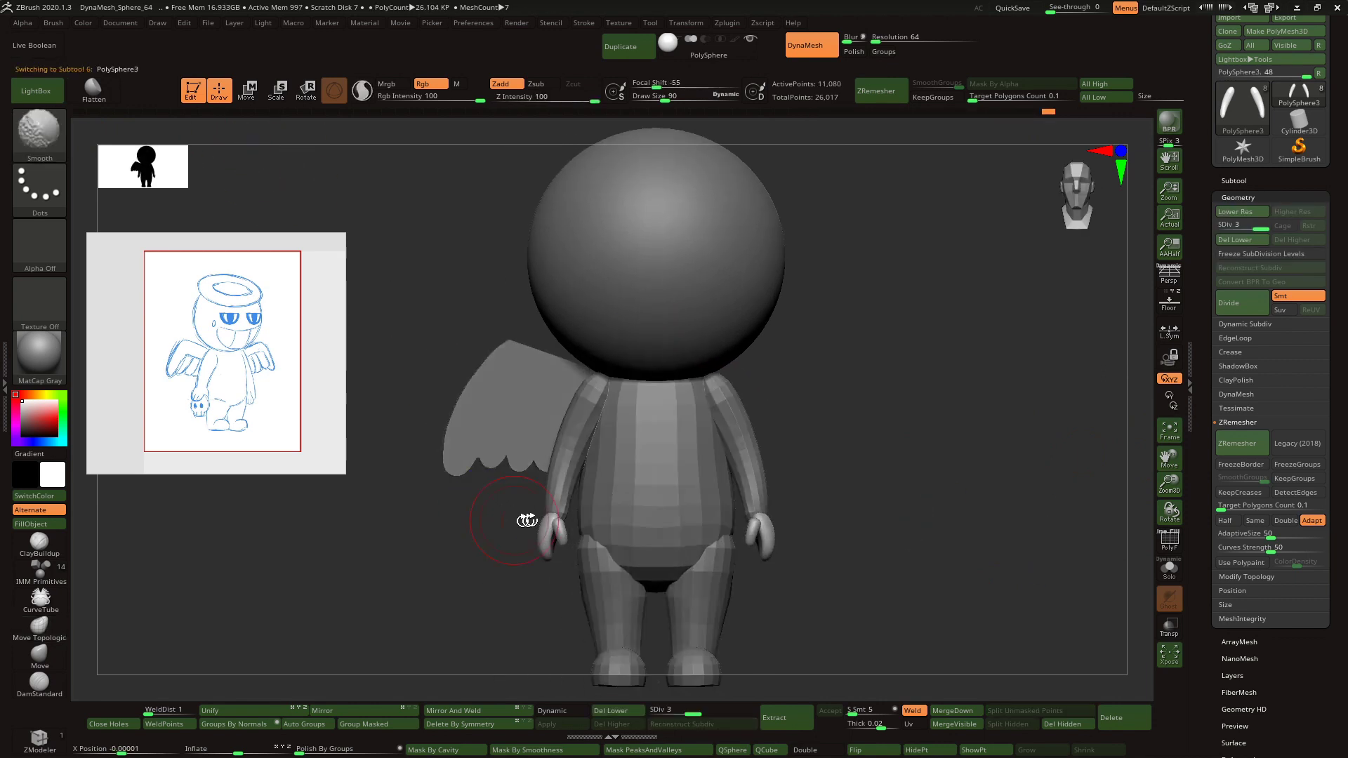
{"action": "left_click_drag", "start_coordinate": [1169, 479], "coordinate": [1168, 511]}
{"action": "left_click_drag", "start_coordinate": [1046, 582], "coordinate": [942, 475], "text": "alt"}
{"action": "left_click", "coordinate": [1168, 539]}
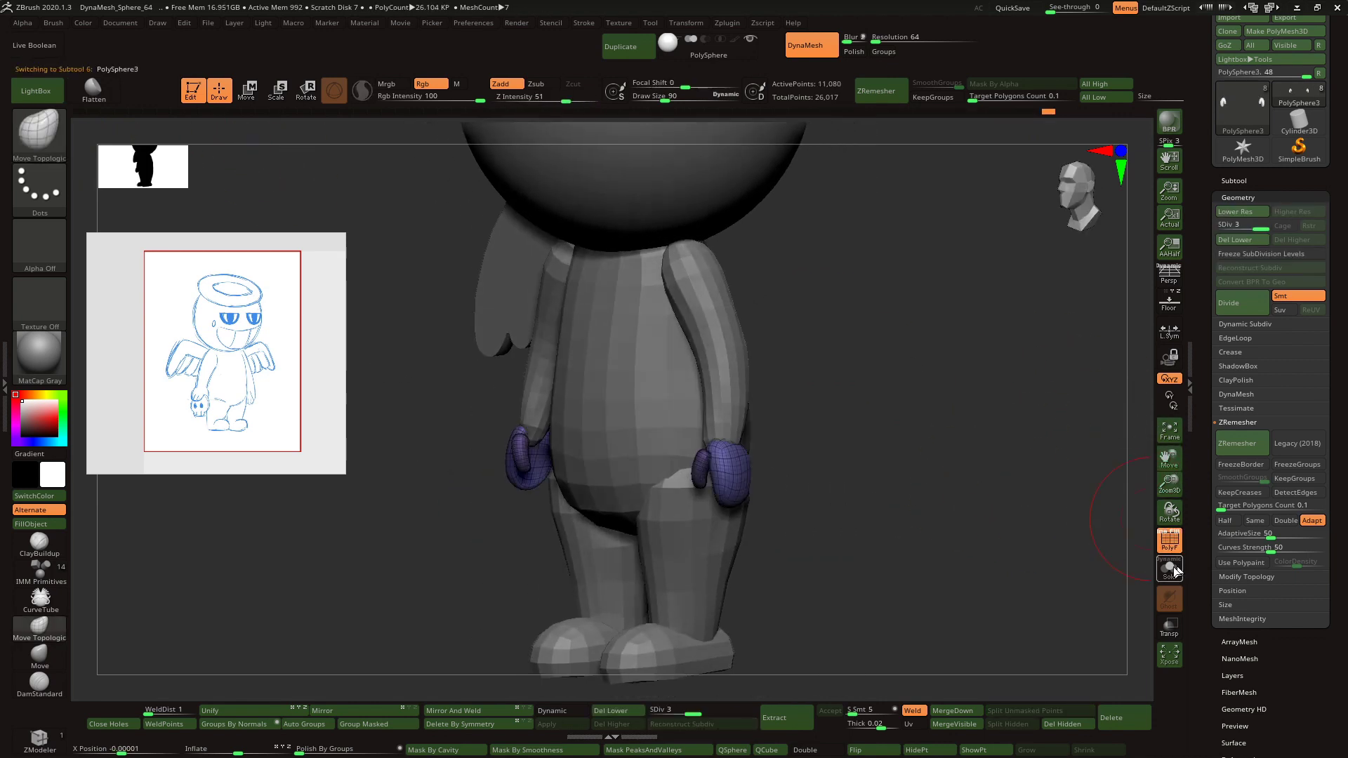
{"action": "left_click", "coordinate": [1169, 539]}
{"action": "left_click", "coordinate": [1169, 569]}
{"action": "left_click_drag", "start_coordinate": [1168, 478], "coordinate": [1176, 496]}
{"action": "left_click_drag", "start_coordinate": [683, 388], "coordinate": [647, 420], "text": "alt"}
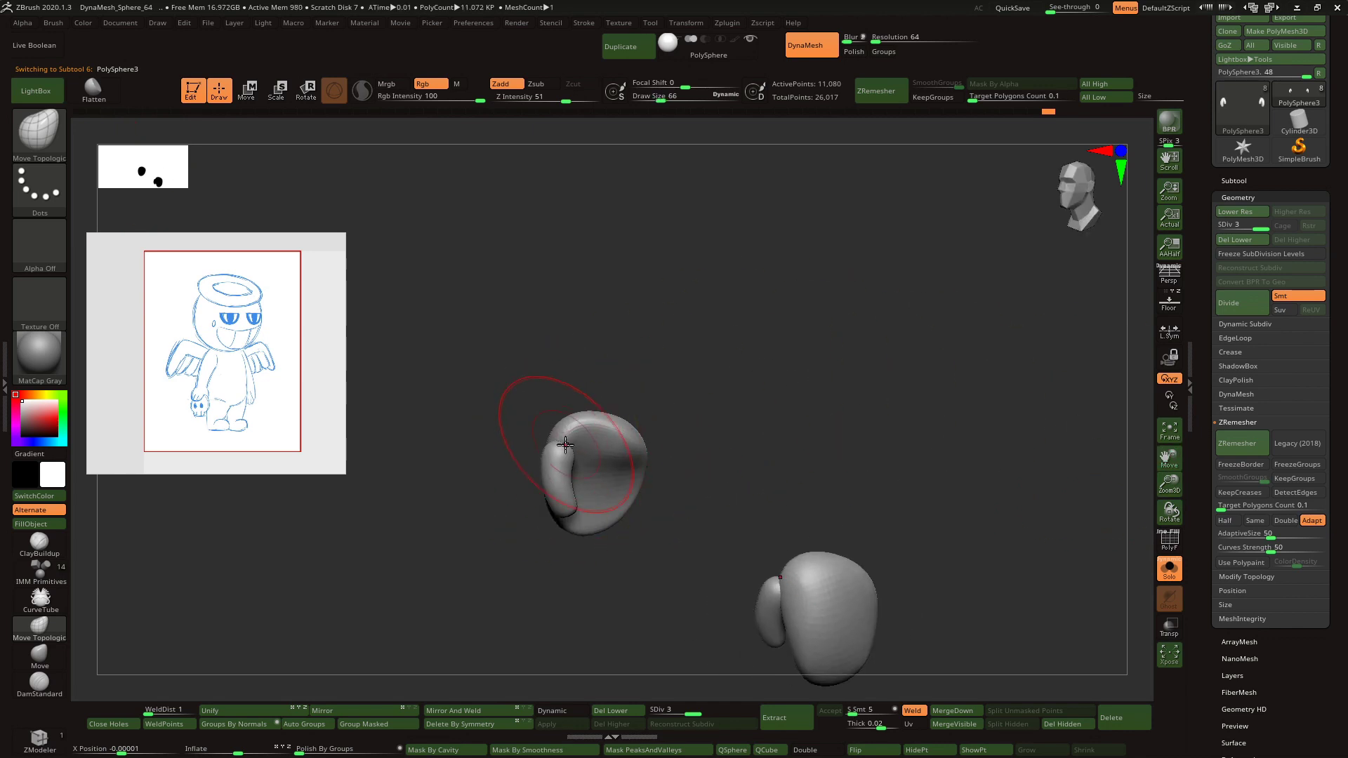
- Refine the isolated palm and thumb shapes with Move Topological at draw sizes 66 and 26
{"action": "left_click_drag", "start_coordinate": [613, 370], "coordinate": [646, 469]}
{"action": "key", "text": "shift"}
{"action": "mouse_move", "coordinate": [562, 382]}
{"action": "left_mouse_down"}
{"action": "mouse_move", "coordinate": [593, 286]}
{"action": "mouse_move", "coordinate": [628, 347]}
{"action": "mouse_move", "coordinate": [665, 373]}
{"action": "mouse_move", "coordinate": [649, 375]}
{"action": "left_mouse_up"}
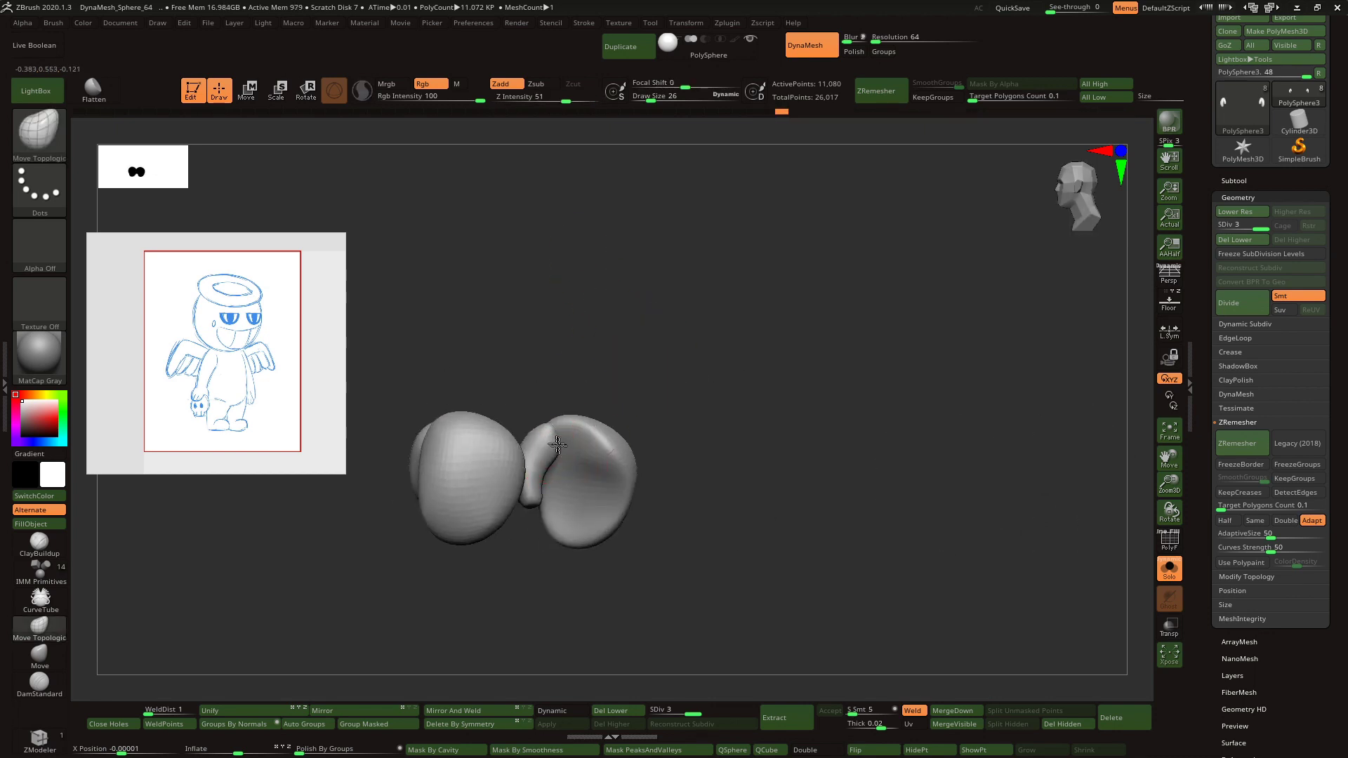
{"action": "left_click_drag", "start_coordinate": [555, 426], "coordinate": [706, 387]}
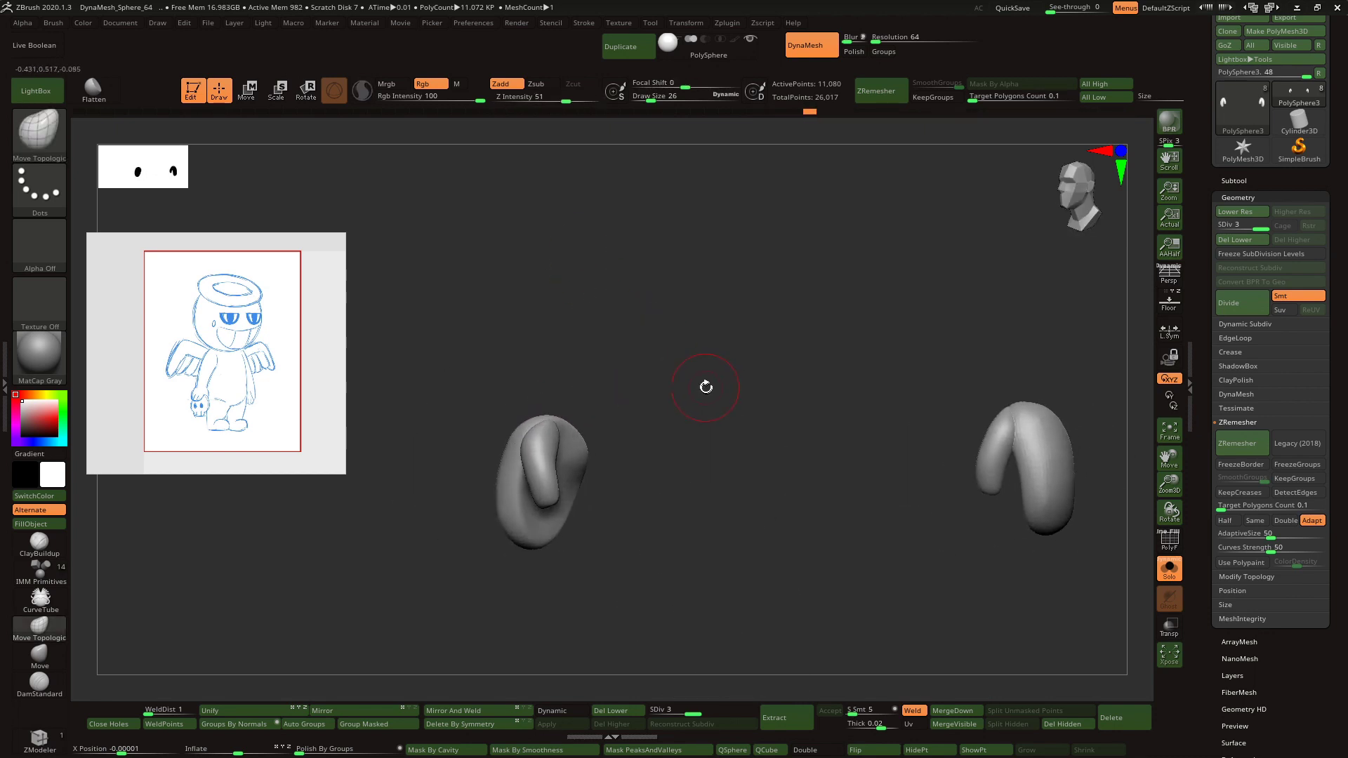
- Divide the hands up to subdivision level 5 and duplicate their subtool
{"action": "key", "text": "ctrl+d"}
{"action": "key", "text": "ctrl+d"}
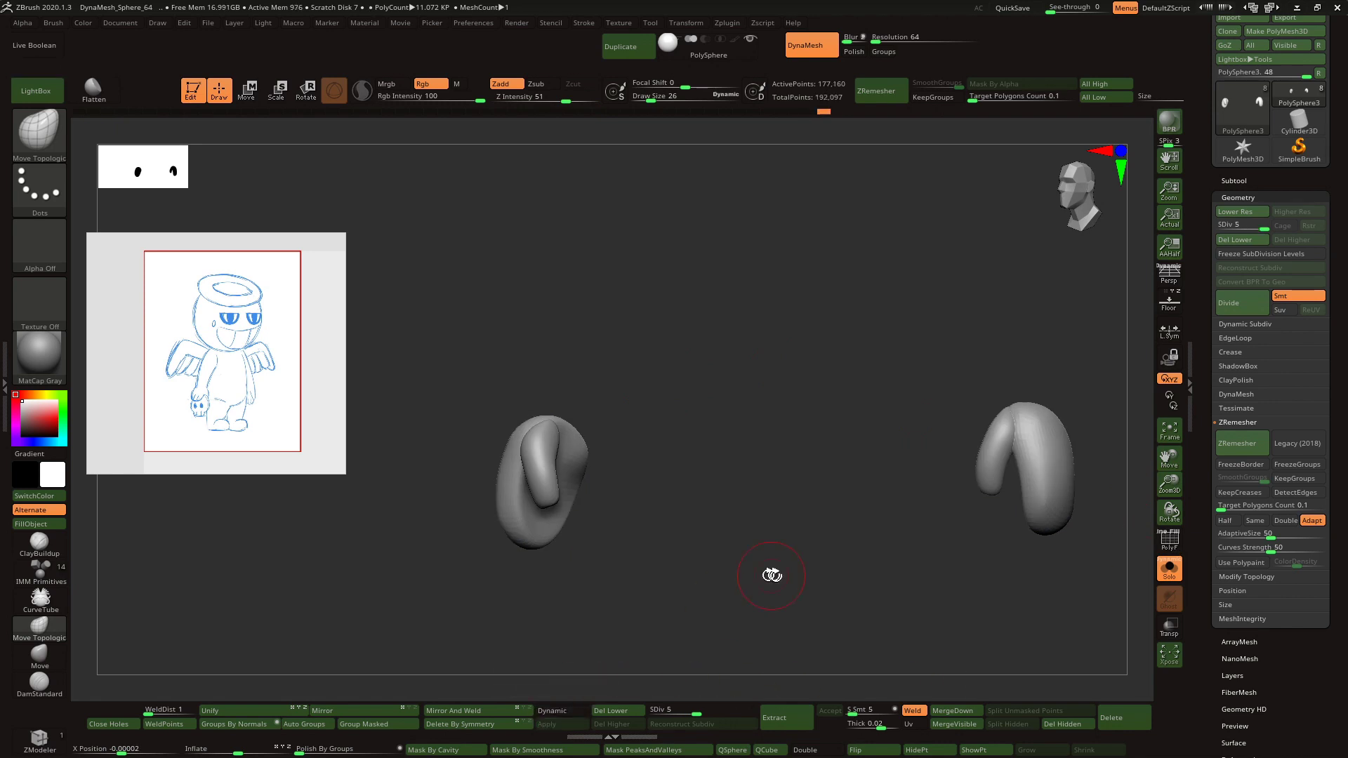
{"action": "left_click_drag", "start_coordinate": [770, 571], "coordinate": [1112, 176], "text": "shift"}
{"action": "left_click", "coordinate": [1241, 181]}
{"action": "left_click", "coordinate": [1257, 520]}
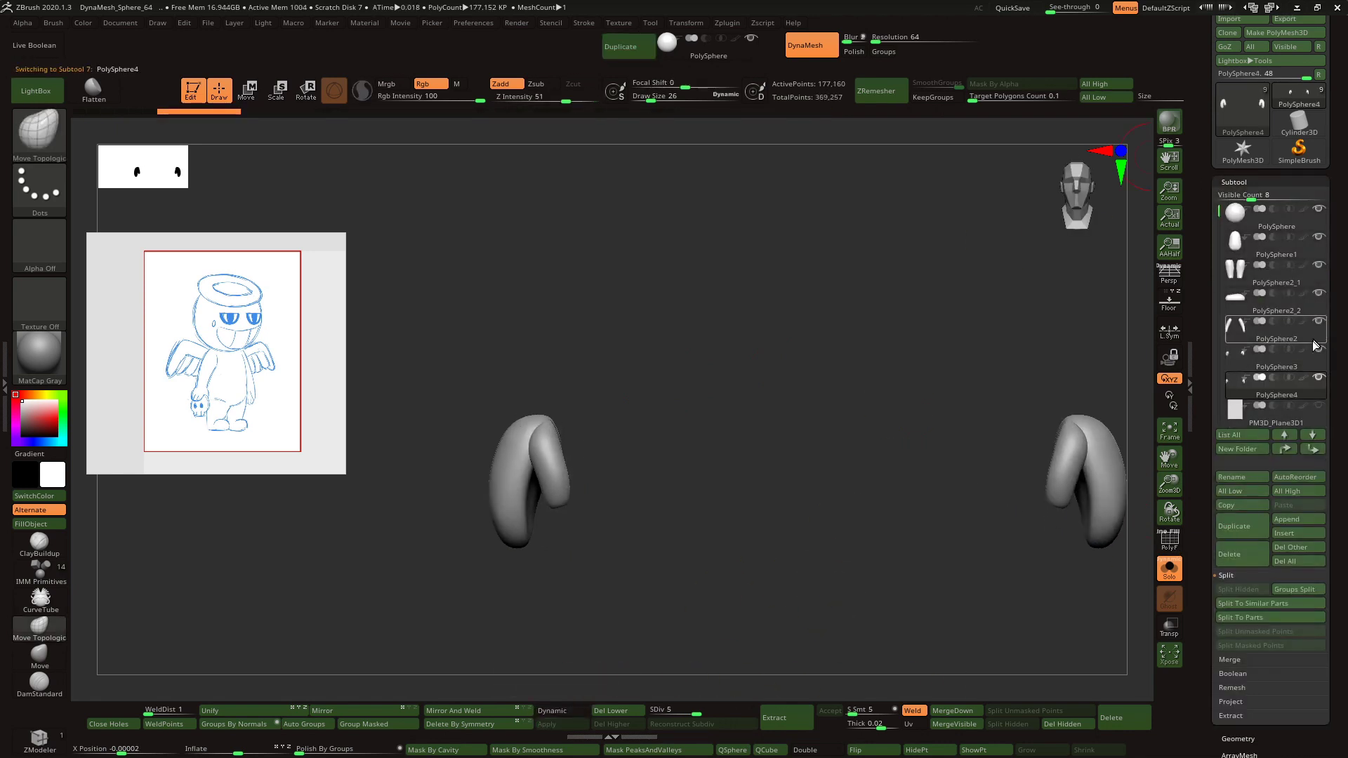
- Delete the duplicated hands' lower subdivision levels and fuse palms and thumbs with DynaMesh at resolution 728
{"action": "left_click", "coordinate": [628, 709]}
{"action": "left_click", "coordinate": [1254, 737]}
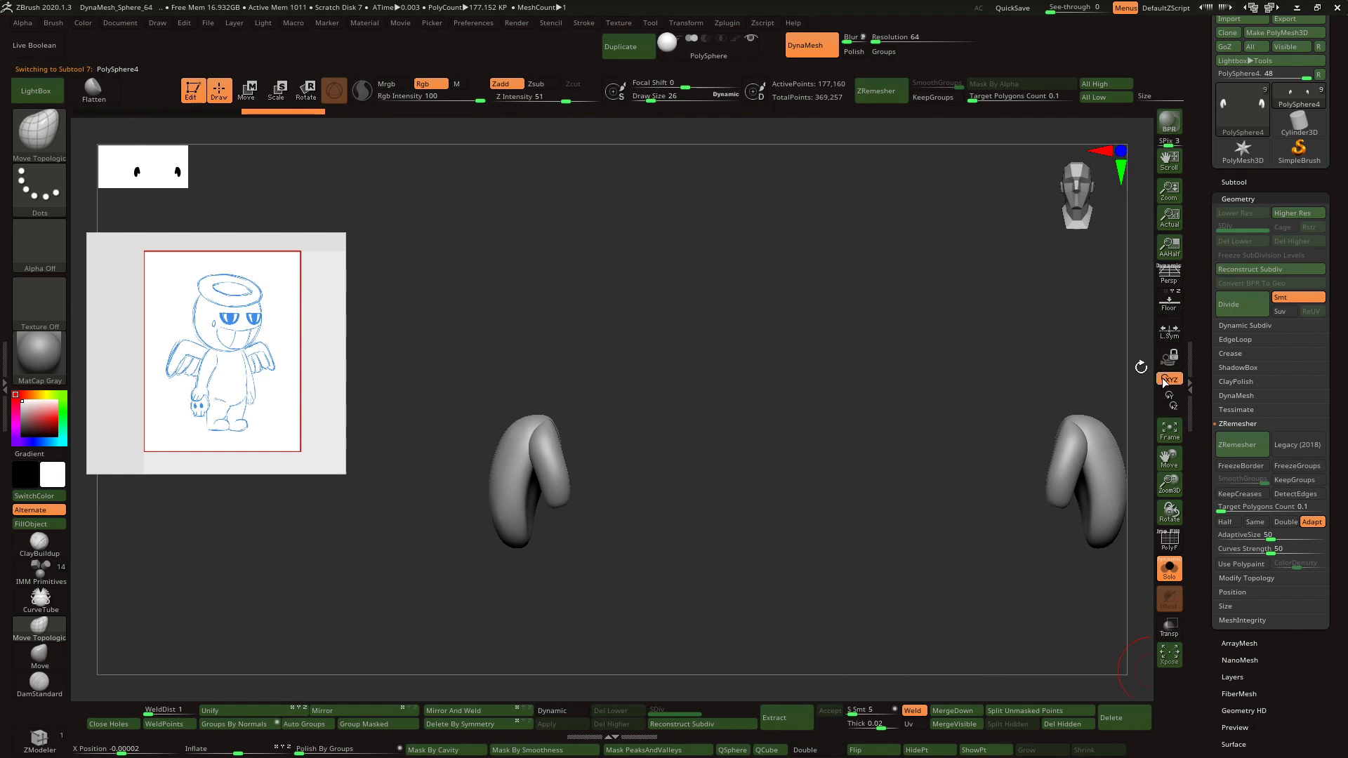
{"action": "key", "text": "ctrl+z"}
{"action": "left_click", "coordinate": [892, 41]}
{"action": "left_click", "coordinate": [845, 40]}
{"action": "left_click", "coordinate": [812, 45]}
- ZRemesh the fused hands with KeepGroups enabled and a target polygon count of 0.1, checking the wireframe
{"action": "left_click_drag", "start_coordinate": [776, 312], "coordinate": [825, 381]}
{"action": "left_click_drag", "start_coordinate": [918, 463], "coordinate": [996, 466], "text": "shift"}
{"action": "left_click", "coordinate": [1282, 483]}
{"action": "left_click", "coordinate": [1169, 541]}
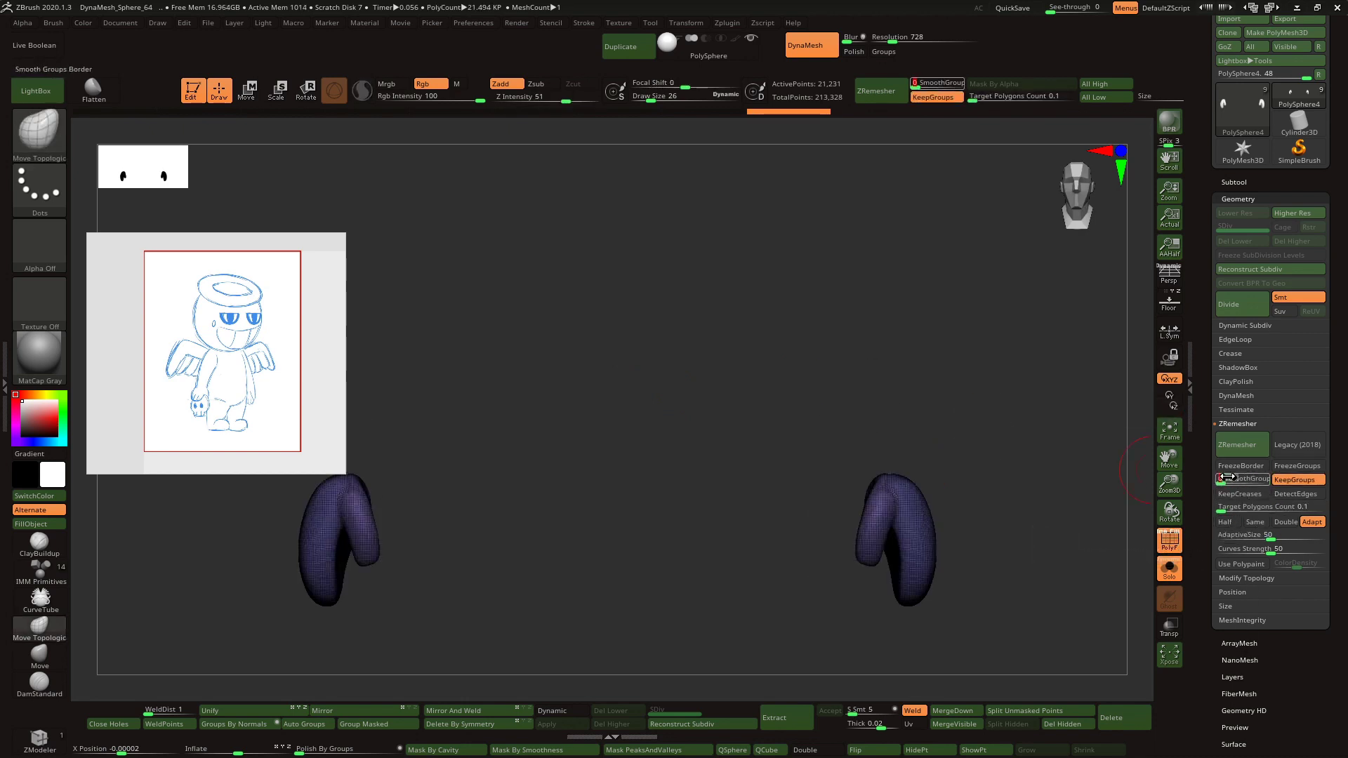
{"action": "left_click", "coordinate": [1222, 452]}
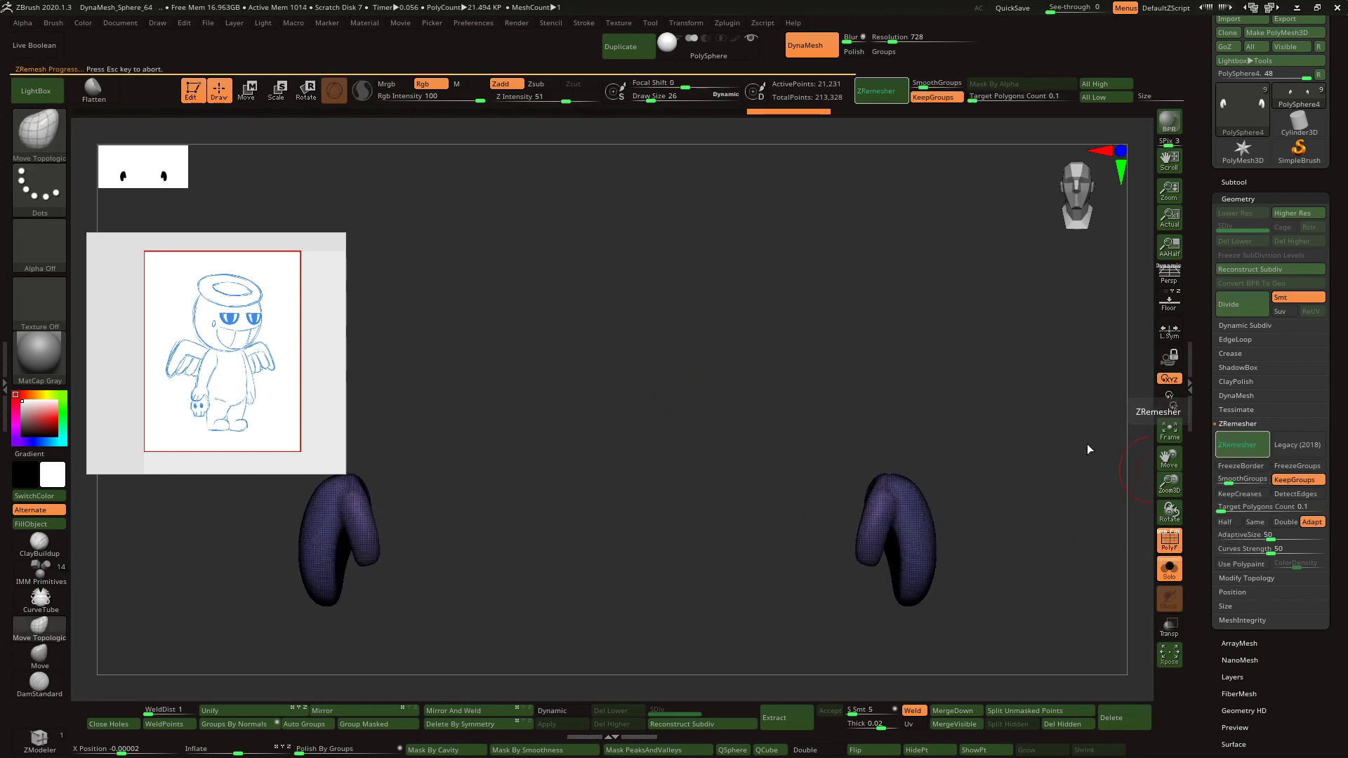
{"action": "left_click_drag", "start_coordinate": [1040, 426], "coordinate": [1133, 437]}
{"action": "left_click", "coordinate": [1170, 541]}
- Divide the remeshed hands up to subdivision level 5
{"action": "left_click_drag", "start_coordinate": [709, 656], "coordinate": [632, 656]}
{"action": "key", "text": "ctrl+d"}
{"action": "key", "text": "ctrl+d"}
{"action": "key", "text": "ctrl+d"}
{"action": "key", "text": "ctrl+d"}
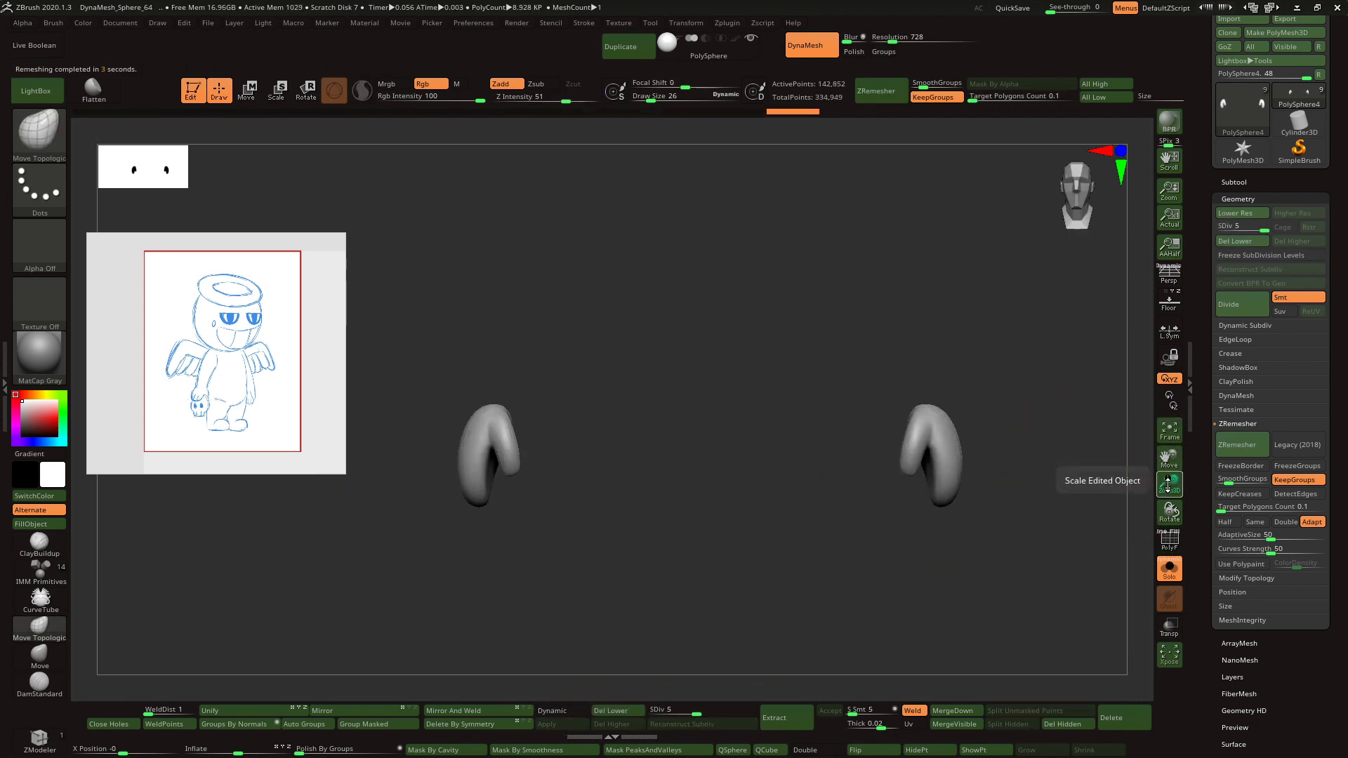
- Choose the DamStandard brush at draw size 10 for detailing the back of the hand in the side view
{"action": "left_click_drag", "start_coordinate": [1168, 484], "coordinate": [1168, 506]}
{"action": "left_click_drag", "start_coordinate": [514, 421], "coordinate": [593, 394], "text": "shift"}
{"action": "left_click", "coordinate": [44, 137]}
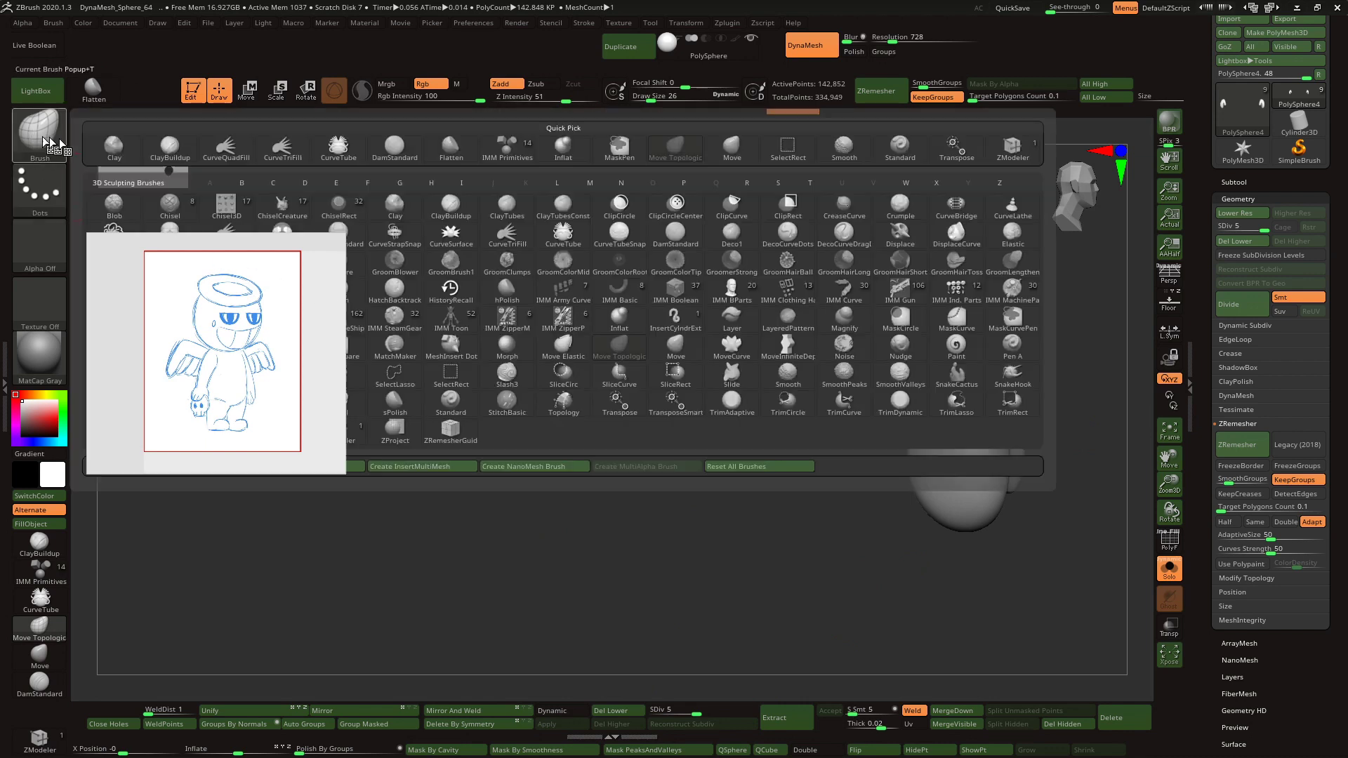
{"action": "mouse_move", "coordinate": [937, 517]}
{"action": "left_mouse_down"}
{"action": "mouse_move", "coordinate": [928, 525]}
{"action": "mouse_move", "coordinate": [954, 534]}
{"action": "left_mouse_up"}
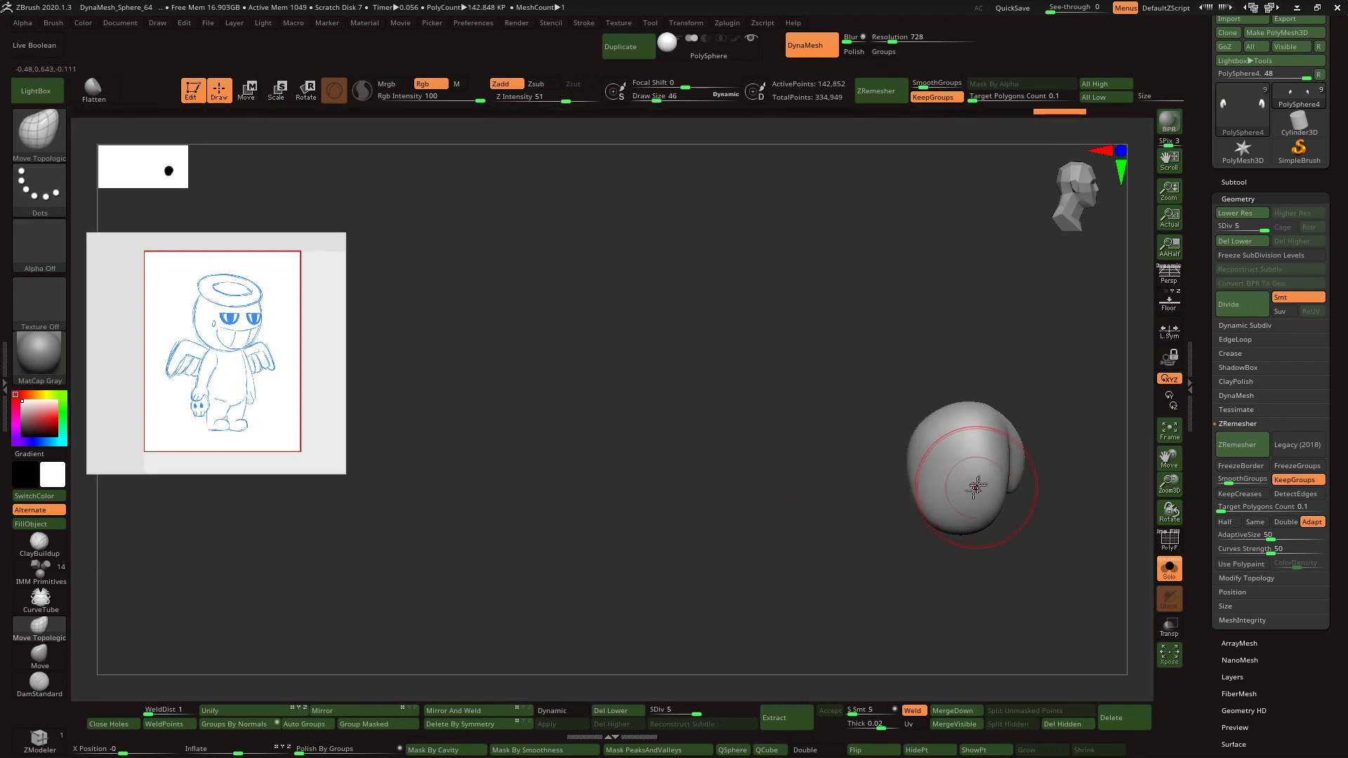
{"action": "left_click", "coordinate": [49, 142]}
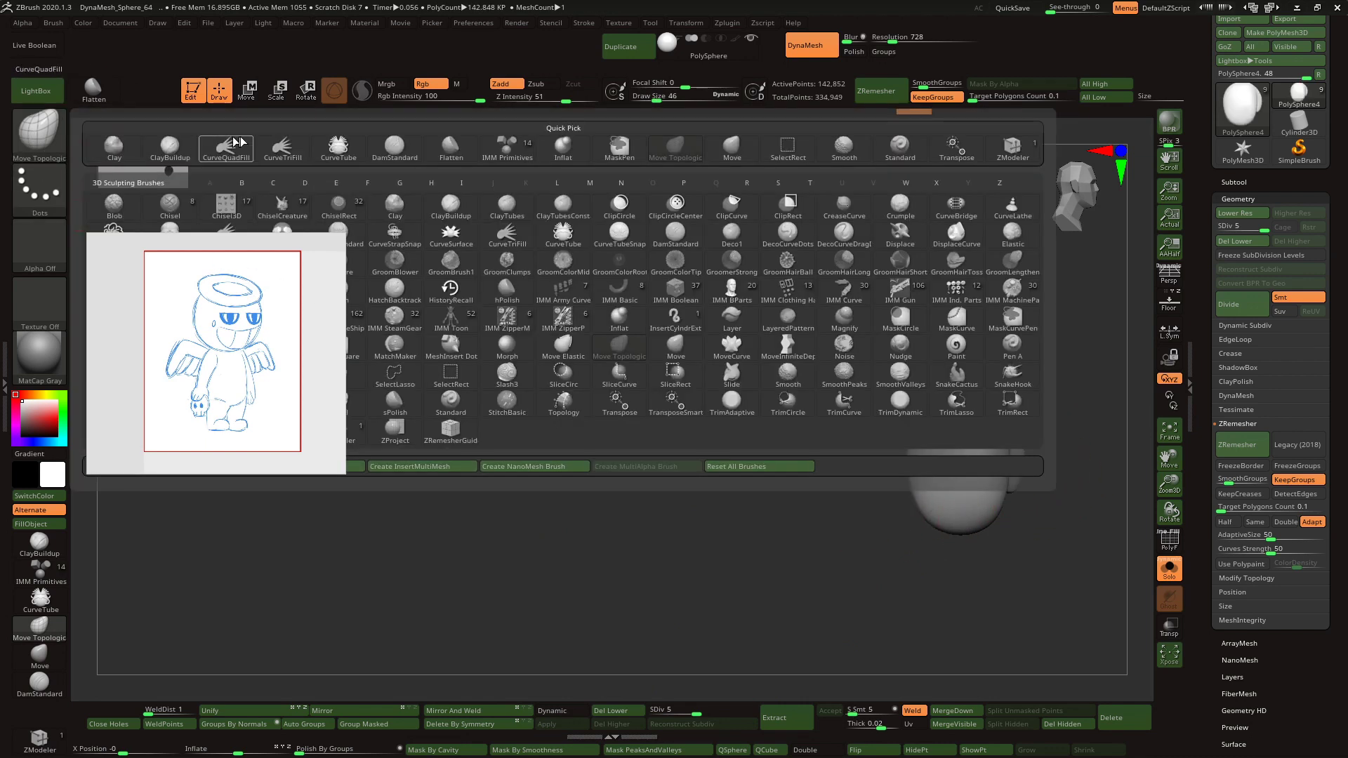
{"action": "left_click_drag", "start_coordinate": [654, 505], "coordinate": [782, 572]}
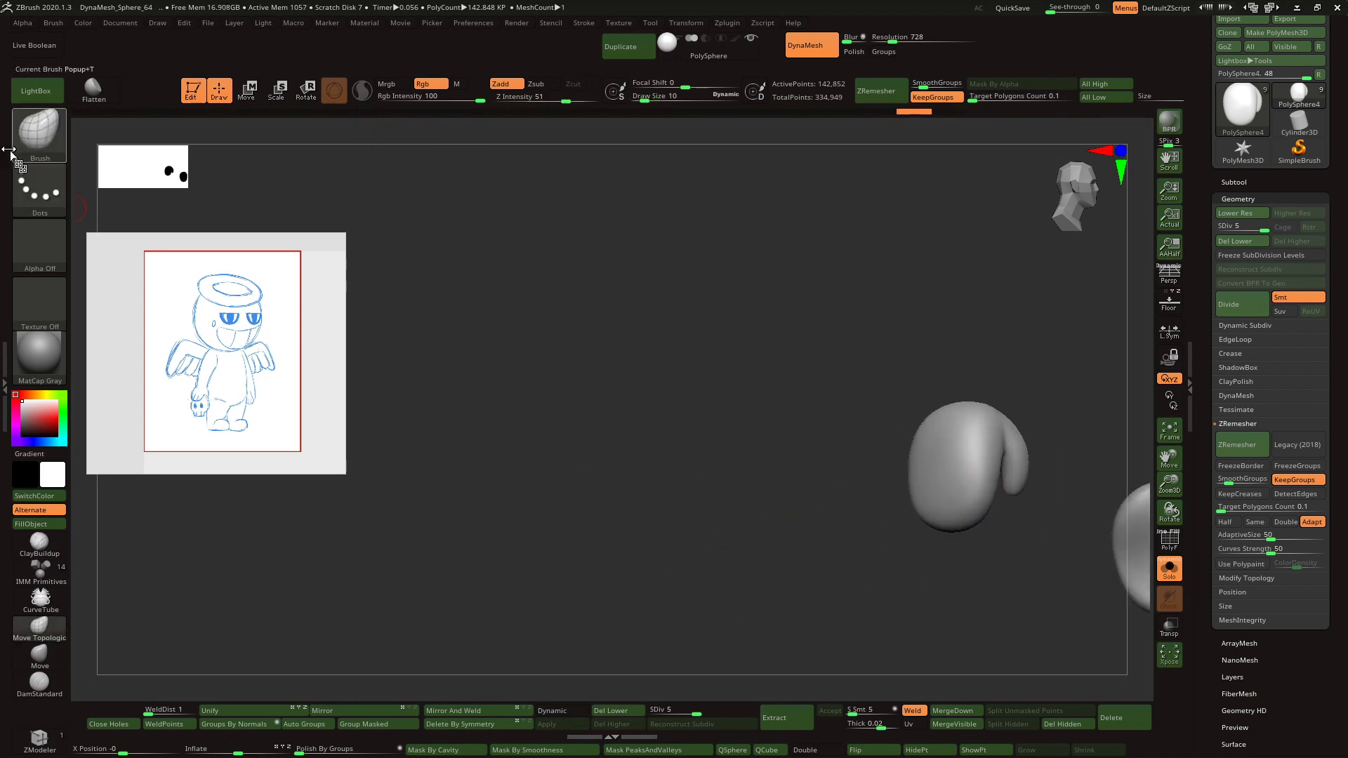
{"action": "key", "text": "b"}
{"action": "key", "text": "d"}
{"action": "key", "text": "s"}
- Try carving finger creases down the lower back of the hand with DamStandard
{"action": "left_click_drag", "start_coordinate": [948, 506], "coordinate": [973, 518]}
{"action": "mouse_move", "coordinate": [1010, 491]}
{"action": "left_mouse_down"}
{"action": "mouse_move", "coordinate": [995, 539]}
{"action": "mouse_move", "coordinate": [1016, 385]}
{"action": "left_mouse_up"}
{"action": "key", "text": "ctrl+z"}
{"action": "left_click_drag", "start_coordinate": [954, 476], "coordinate": [976, 530]}
{"action": "key", "text": "ctrl+z"}
{"action": "left_click_drag", "start_coordinate": [961, 474], "coordinate": [972, 523]}
{"action": "left_click_drag", "start_coordinate": [1046, 394], "coordinate": [1018, 366]}
{"action": "left_click_drag", "start_coordinate": [981, 535], "coordinate": [972, 401]}
- Divide the hands to subdivision level 6 and try a single curved crease down to the fingertips
{"action": "key", "text": "ctrl+d"}
{"action": "mouse_move", "coordinate": [968, 535]}
{"action": "left_mouse_down"}
{"action": "mouse_move", "coordinate": [951, 490]}
{"action": "mouse_move", "coordinate": [929, 487]}
{"action": "mouse_move", "coordinate": [981, 383]}
{"action": "left_mouse_up"}
{"action": "left_click_drag", "start_coordinate": [930, 486], "coordinate": [936, 523]}
{"action": "key", "text": "ctrl+z"}
{"action": "mouse_move", "coordinate": [1017, 358]}
{"action": "left_mouse_down"}
{"action": "mouse_move", "coordinate": [998, 347]}
{"action": "mouse_move", "coordinate": [1025, 400]}
{"action": "mouse_move", "coordinate": [1165, 453]}
{"action": "mouse_move", "coordinate": [1019, 393]}
{"action": "left_mouse_up"}
{"action": "key", "text": "ctrl+z"}
{"action": "key", "text": "ctrl+z"}
{"action": "left_click_drag", "start_coordinate": [1051, 489], "coordinate": [1033, 485]}
{"action": "left_click_drag", "start_coordinate": [824, 439], "coordinate": [841, 554]}
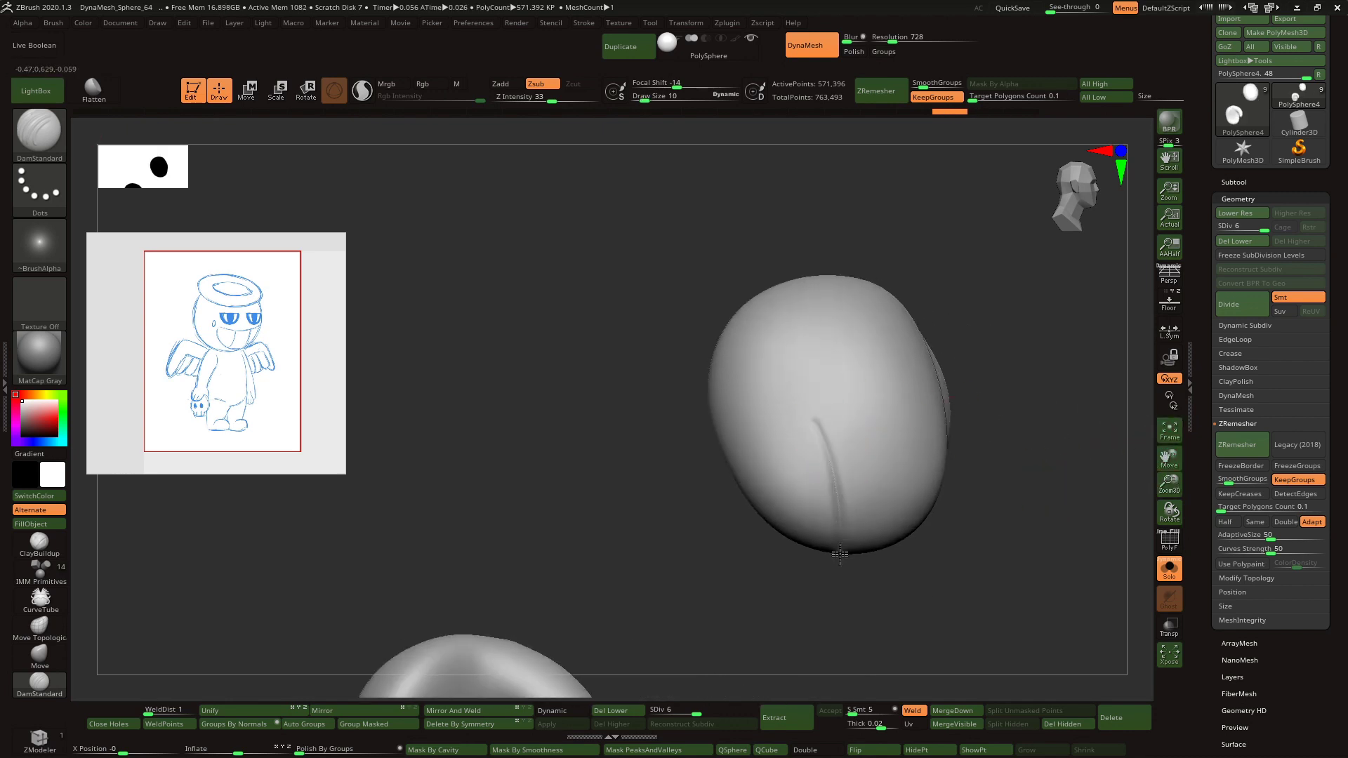
- Try more finger creases beside the first one, then undo all the trial strokes
{"action": "left_click_drag", "start_coordinate": [983, 516], "coordinate": [1003, 507]}
{"action": "left_click_drag", "start_coordinate": [873, 404], "coordinate": [918, 532]}
{"action": "key", "text": "ctrl+z"}
{"action": "mouse_move", "coordinate": [874, 416]}
{"action": "left_mouse_down"}
{"action": "mouse_move", "coordinate": [917, 532]}
{"action": "mouse_move", "coordinate": [1044, 521]}
{"action": "left_mouse_up"}
{"action": "key", "text": "ctrl+z"}
{"action": "mouse_move", "coordinate": [1170, 485]}
{"action": "left_mouse_down"}
{"action": "mouse_move", "coordinate": [1168, 455]}
{"action": "mouse_move", "coordinate": [1138, 489]}
{"action": "left_mouse_up"}
{"action": "mouse_move", "coordinate": [846, 434]}
{"action": "left_mouse_down", "text": "shift"}
{"action": "mouse_move", "coordinate": [787, 448]}
{"action": "mouse_move", "coordinate": [840, 433]}
{"action": "mouse_move", "coordinate": [813, 542]}
{"action": "left_mouse_up", "text": "shift"}
{"action": "left_click_drag", "start_coordinate": [850, 603], "coordinate": [841, 561]}
{"action": "left_click_drag", "start_coordinate": [805, 458], "coordinate": [819, 539]}
{"action": "mouse_move", "coordinate": [848, 442]}
{"action": "left_mouse_down"}
{"action": "mouse_move", "coordinate": [875, 520]}
{"action": "mouse_move", "coordinate": [867, 536]}
{"action": "mouse_move", "coordinate": [850, 458]}
{"action": "left_mouse_up"}
{"action": "key", "text": "ctrl+z"}
{"action": "key", "text": "ctrl+z"}
{"action": "key", "text": "ctrl+z"}
{"action": "key", "text": "ctrl+z"}
{"action": "key", "text": "ctrl+z"}
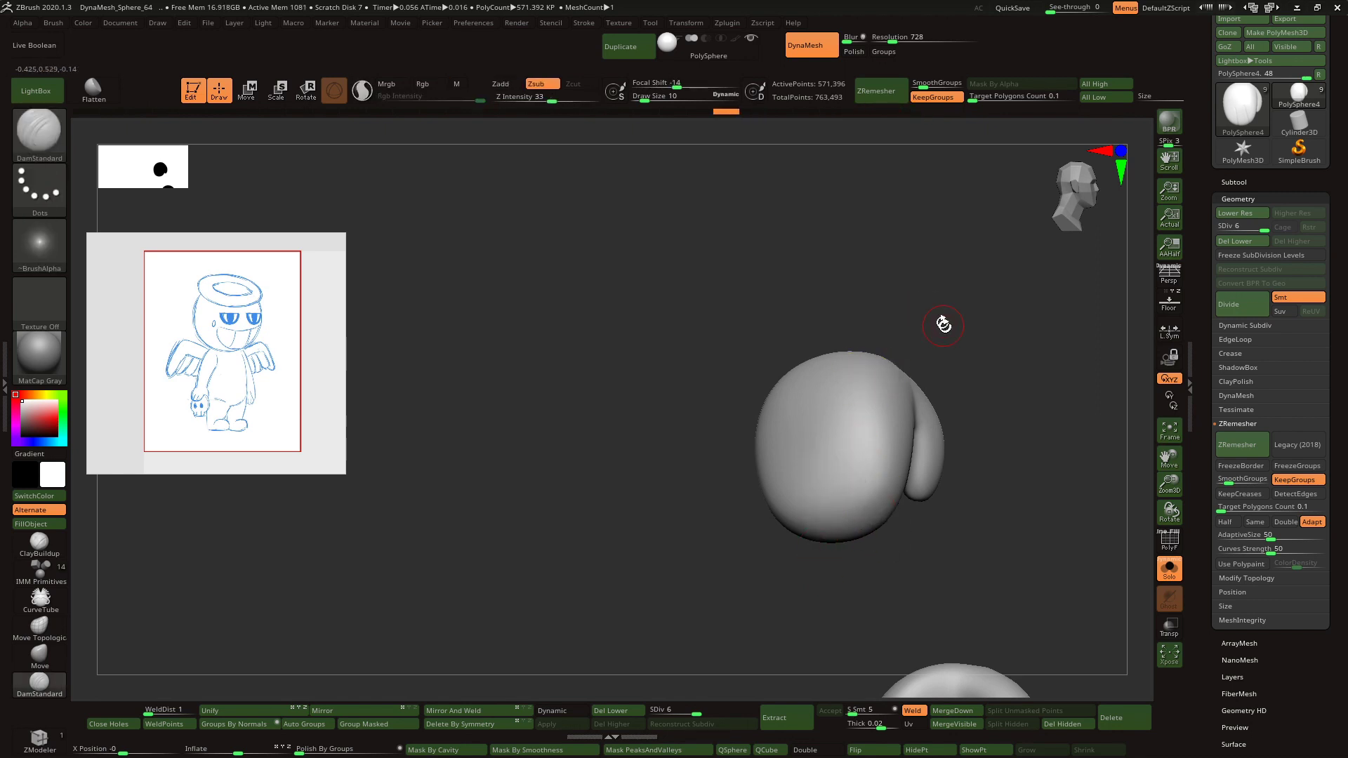
- Carve finger-separating creases around the hand's lower end with DamStandard at draw size 10 and Z Intensity 33
{"action": "left_click_drag", "start_coordinate": [943, 325], "coordinate": [942, 349]}
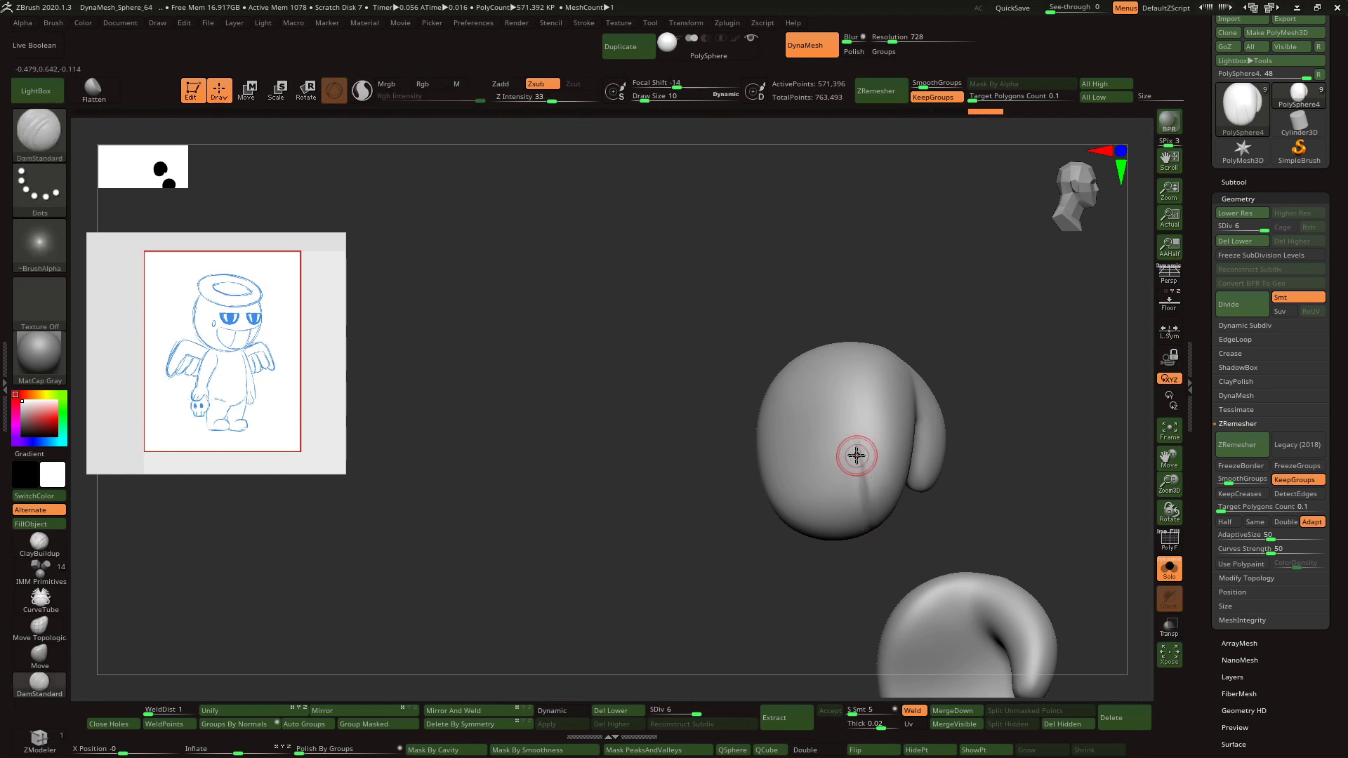
{"action": "left_click_drag", "start_coordinate": [870, 557], "coordinate": [825, 344]}
{"action": "key", "text": "ctrl+shift+z"}
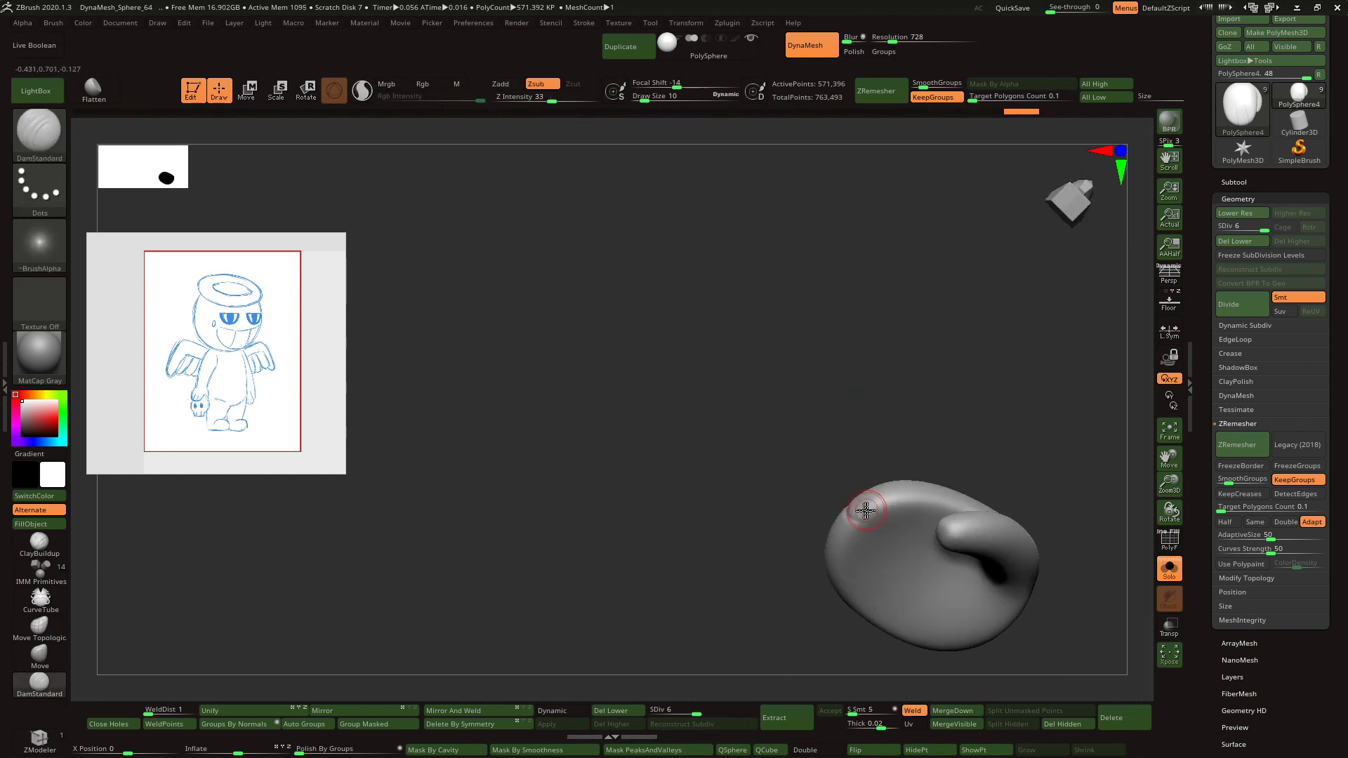
{"action": "left_click_drag", "start_coordinate": [890, 397], "coordinate": [831, 575]}
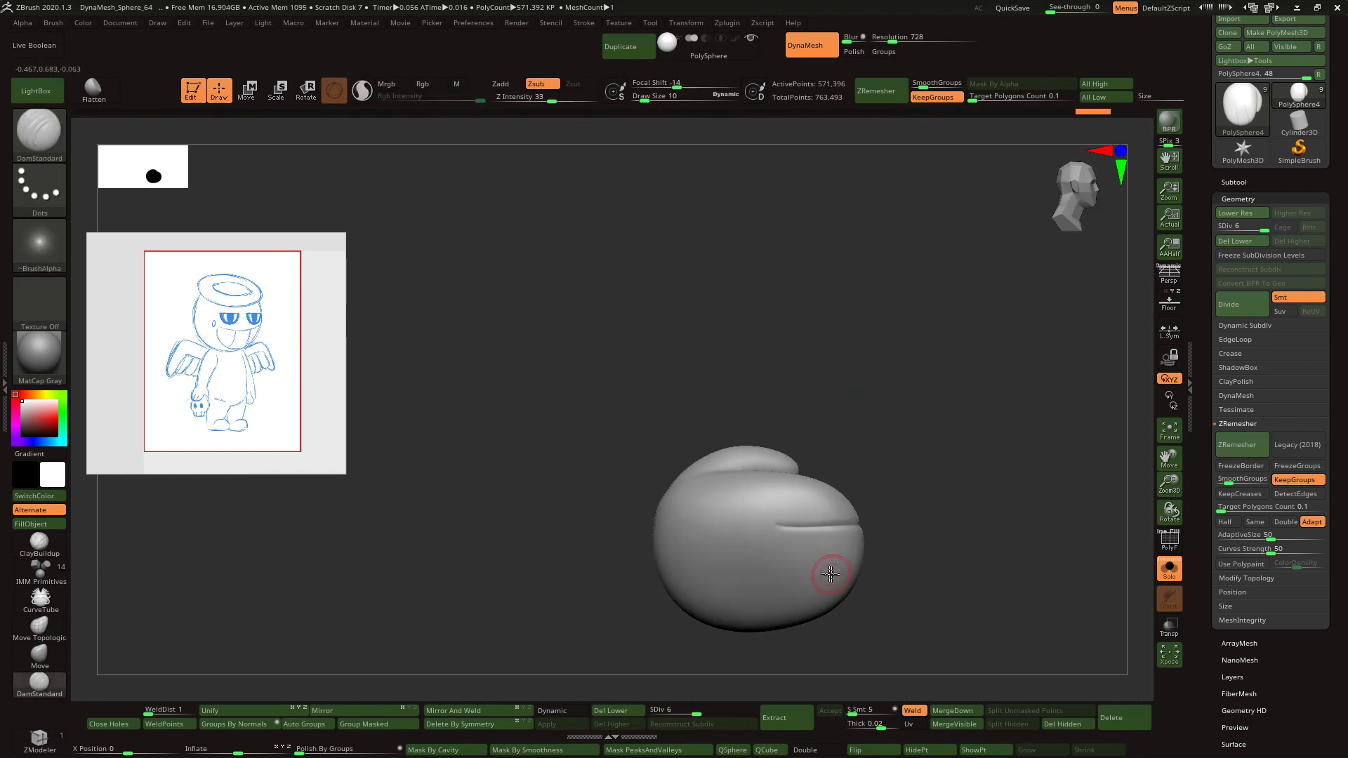
{"action": "key", "text": "ctrl+z"}
{"action": "left_click_drag", "start_coordinate": [927, 526], "coordinate": [790, 567]}
{"action": "left_click_drag", "start_coordinate": [737, 614], "coordinate": [718, 594]}
{"action": "left_click_drag", "start_coordinate": [760, 565], "coordinate": [842, 573]}
{"action": "left_click_drag", "start_coordinate": [791, 400], "coordinate": [877, 402]}
{"action": "left_click_drag", "start_coordinate": [808, 560], "coordinate": [880, 476], "text": "shift"}
{"action": "left_click_drag", "start_coordinate": [903, 420], "coordinate": [1018, 435]}
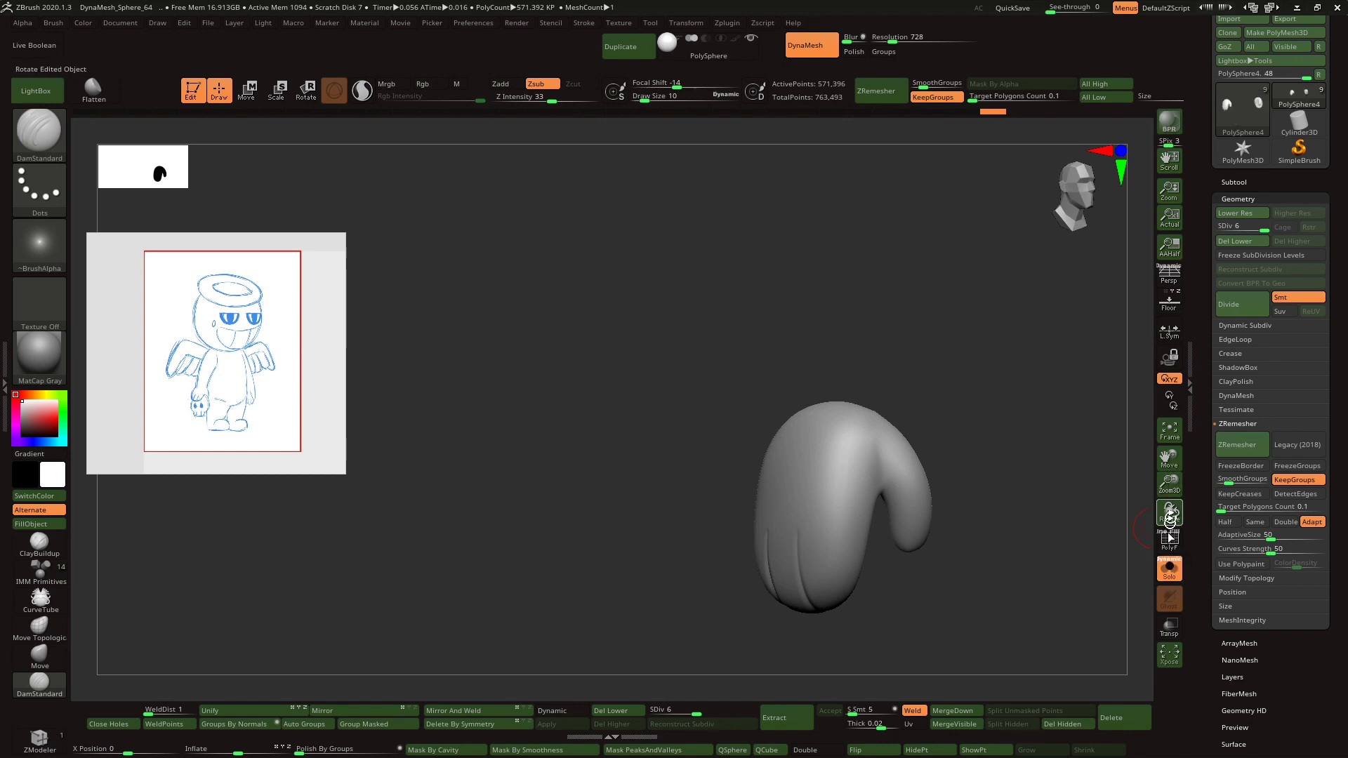
- Show all subtools again and bring up the Scale gizmo on the hands in the side view
{"action": "left_click", "coordinate": [1169, 559]}
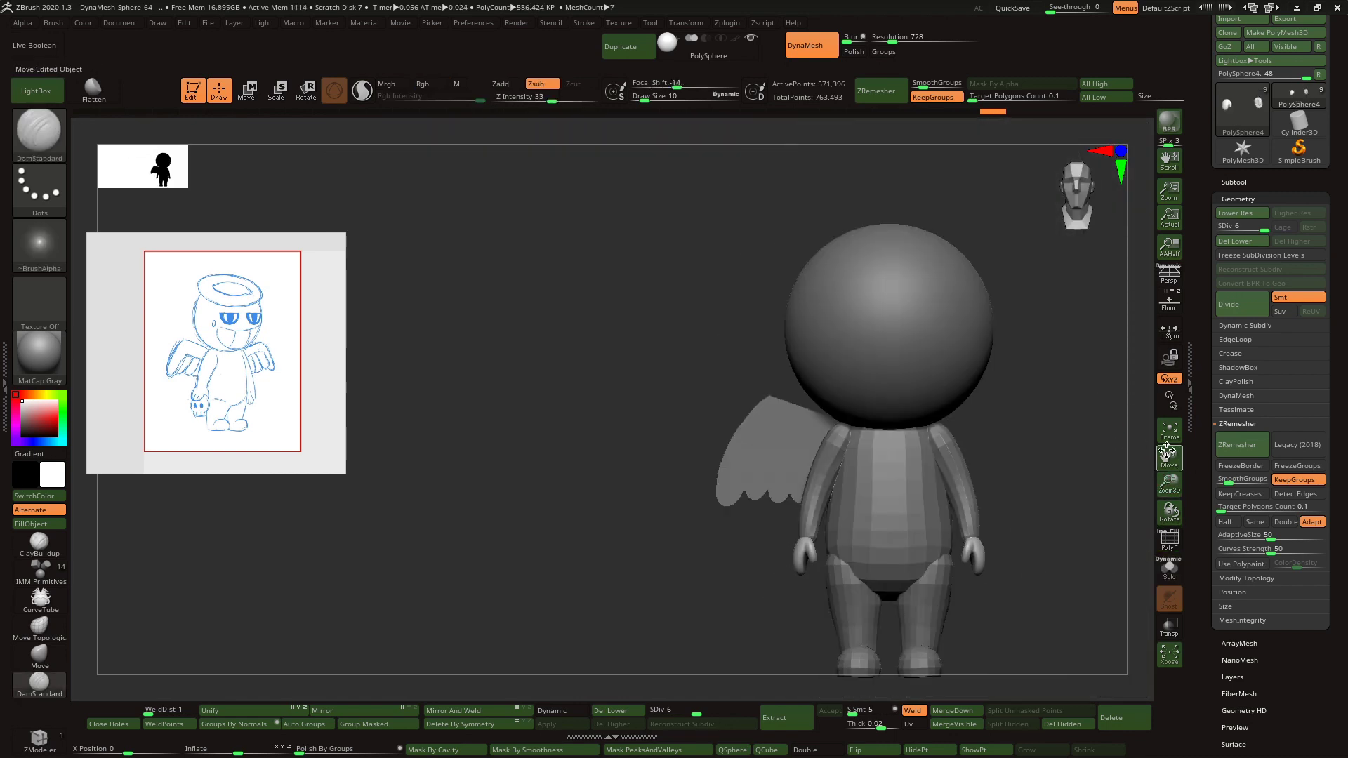
{"action": "key", "text": "e"}
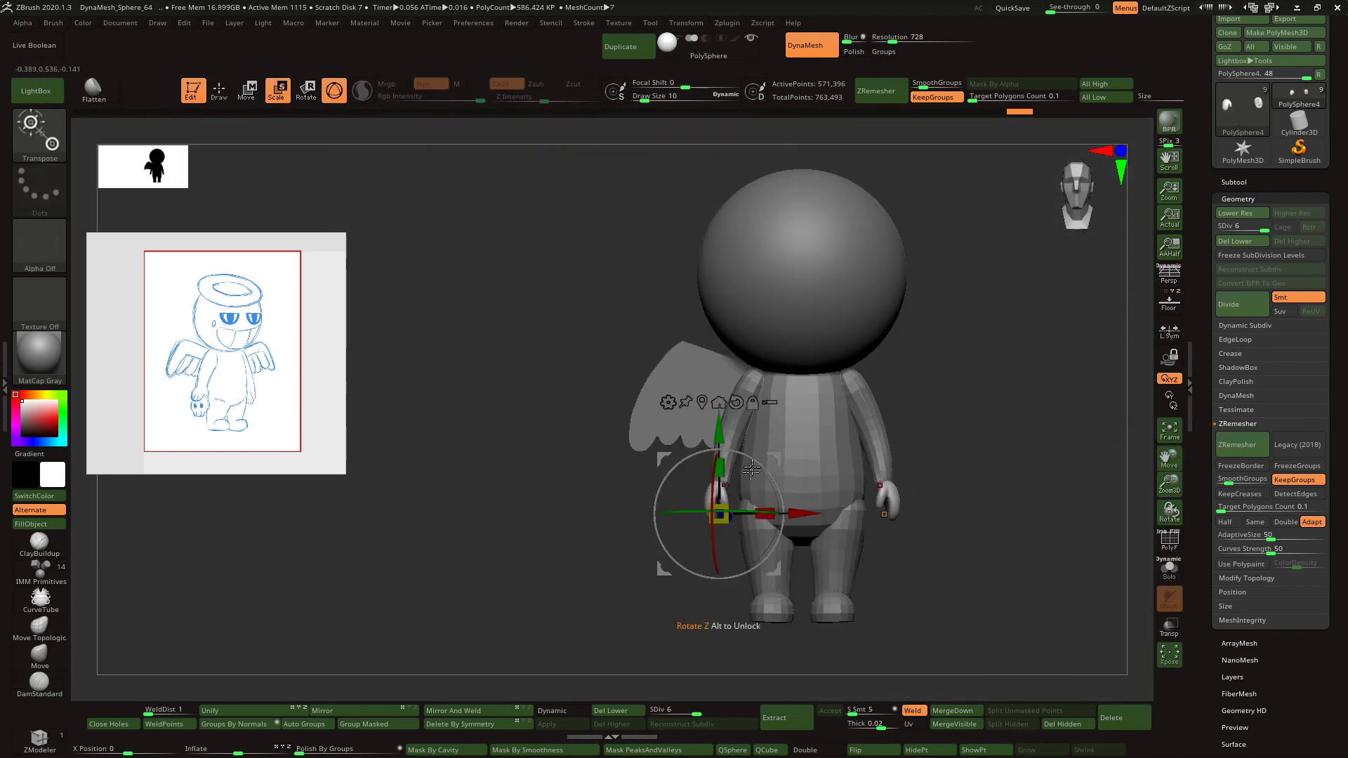
{"action": "right_click_drag", "start_coordinate": [764, 468], "coordinate": [835, 469], "text": "shift"}
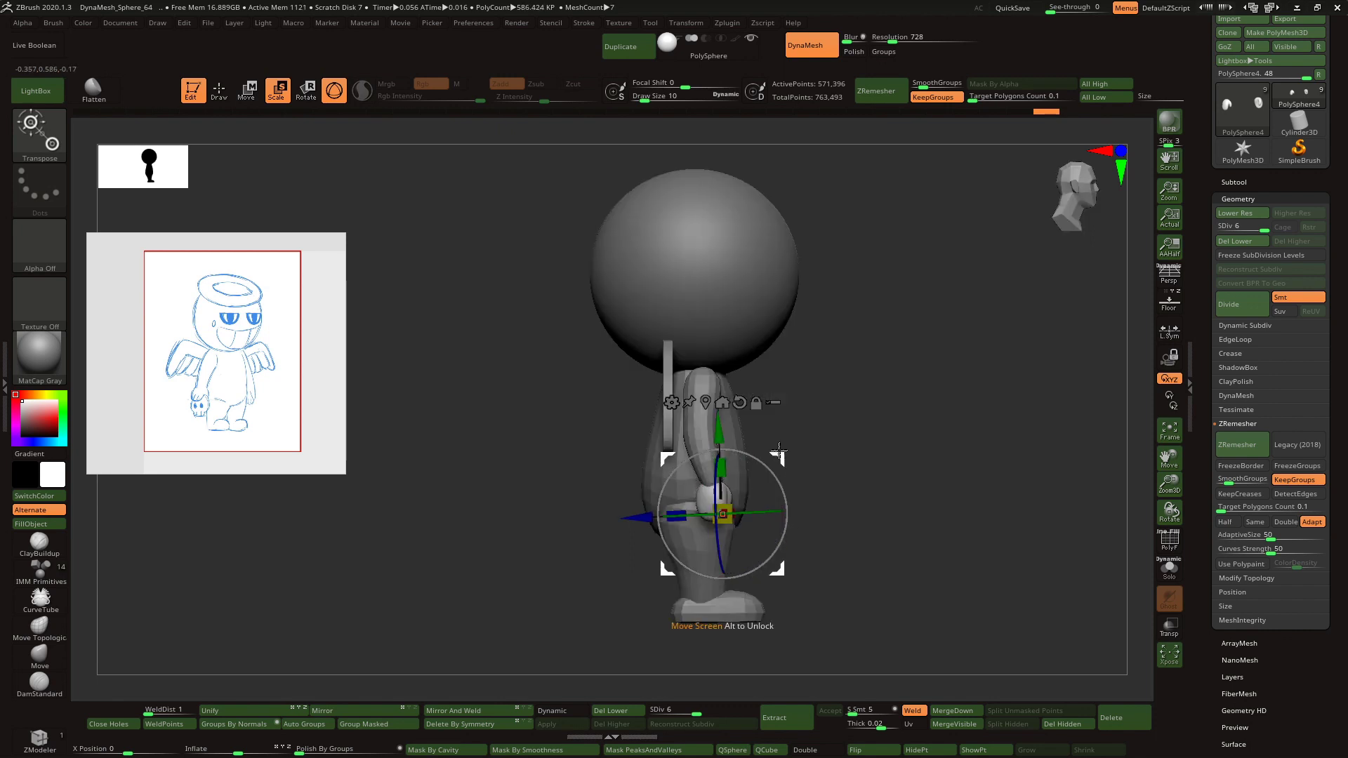
- Make the arms subtool active and reshape it in the side and front views with Move Topological at draw size 118
{"action": "left_click", "coordinate": [696, 431], "text": "alt"}
{"action": "left_click", "coordinate": [219, 90]}
{"action": "mouse_move", "coordinate": [856, 415]}
{"action": "left_mouse_down"}
{"action": "mouse_move", "coordinate": [892, 425]}
{"action": "mouse_move", "coordinate": [720, 372]}
{"action": "left_mouse_up"}
{"action": "left_click", "coordinate": [39, 133]}
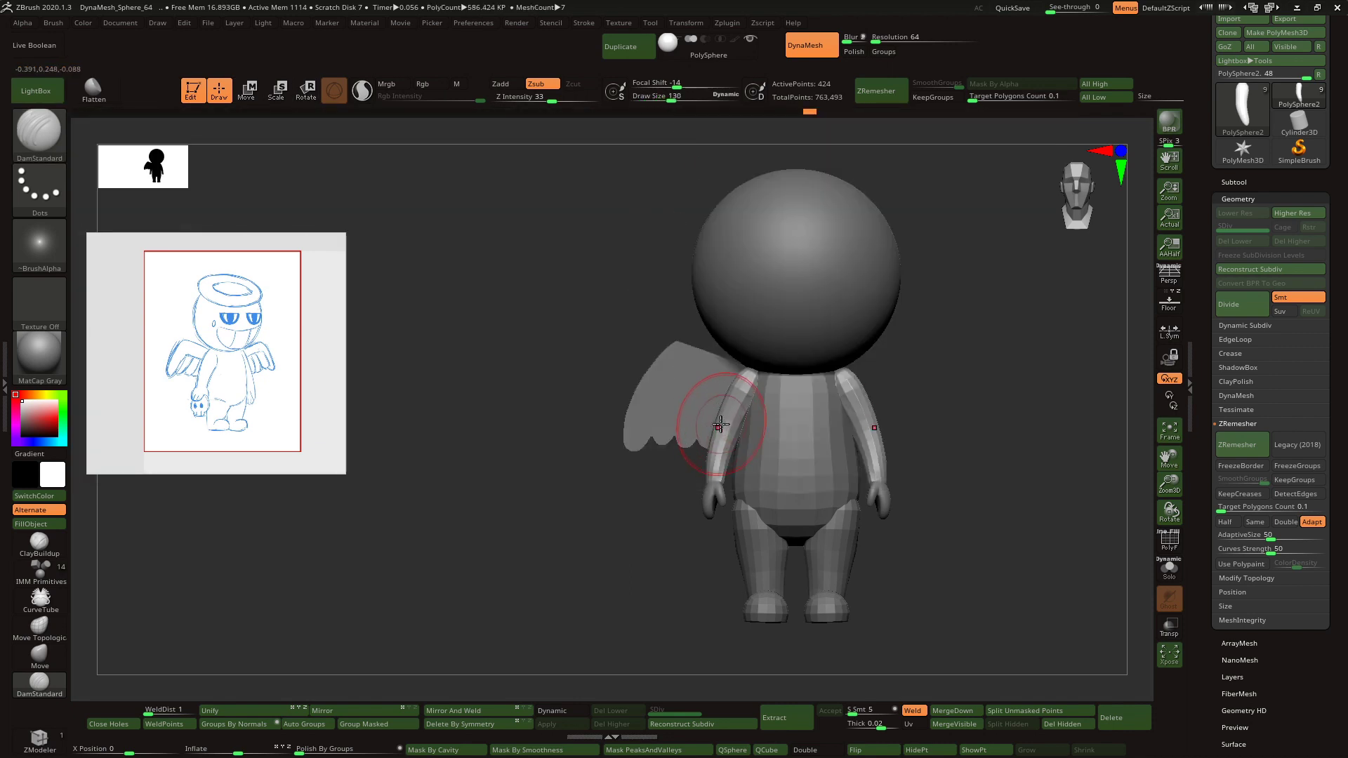
{"action": "left_click_drag", "start_coordinate": [358, 278], "coordinate": [442, 289]}
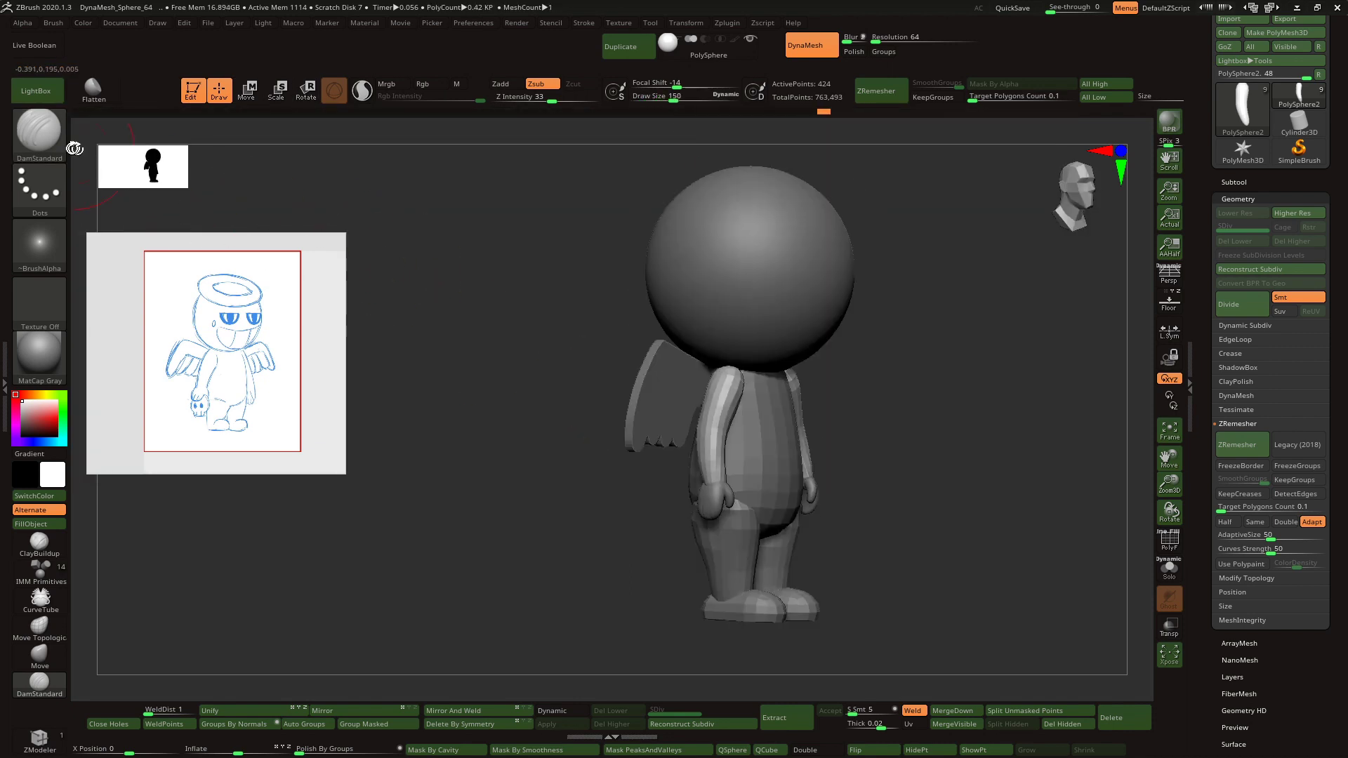
{"action": "left_click", "coordinate": [40, 135]}
{"action": "left_click_drag", "start_coordinate": [618, 337], "coordinate": [549, 336], "text": "shift"}
{"action": "left_click_drag", "start_coordinate": [710, 444], "coordinate": [716, 470]}
{"action": "left_click_drag", "start_coordinate": [624, 449], "coordinate": [744, 460]}
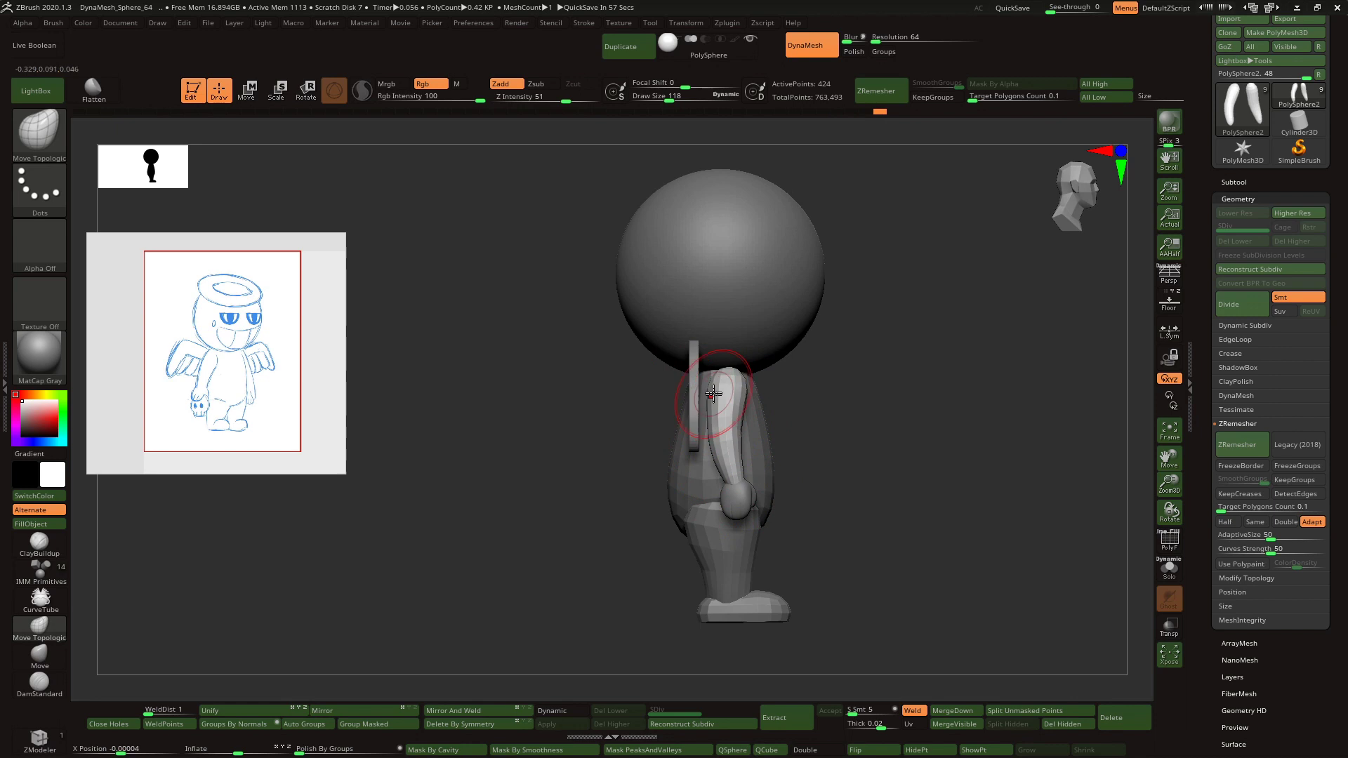
{"action": "left_click_drag", "start_coordinate": [785, 383], "coordinate": [659, 351], "text": "shift"}
{"action": "left_click_drag", "start_coordinate": [724, 439], "coordinate": [721, 451]}
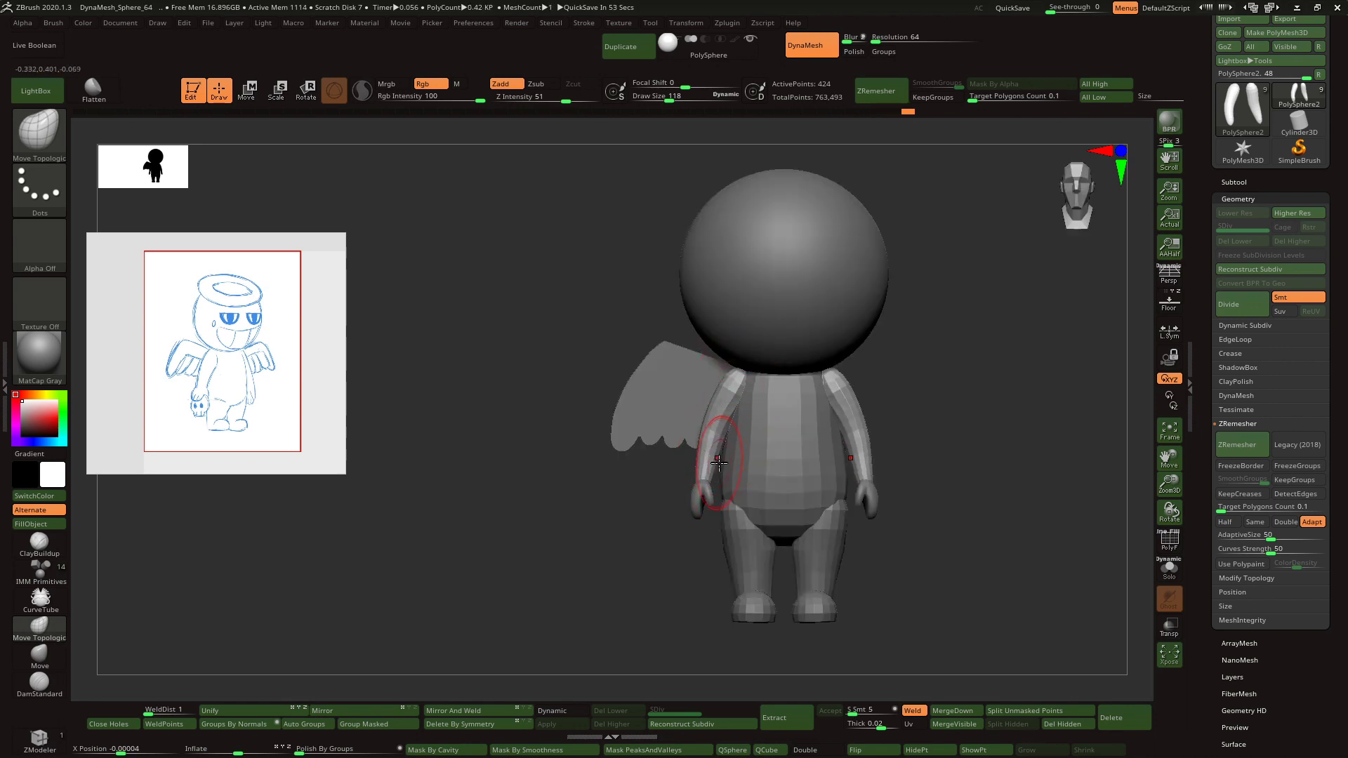
- Make the hands subtool active, nudge the hands inward to the wrists with the gizmo and return to Draw mode
{"action": "left_click", "coordinate": [708, 493], "text": "alt"}
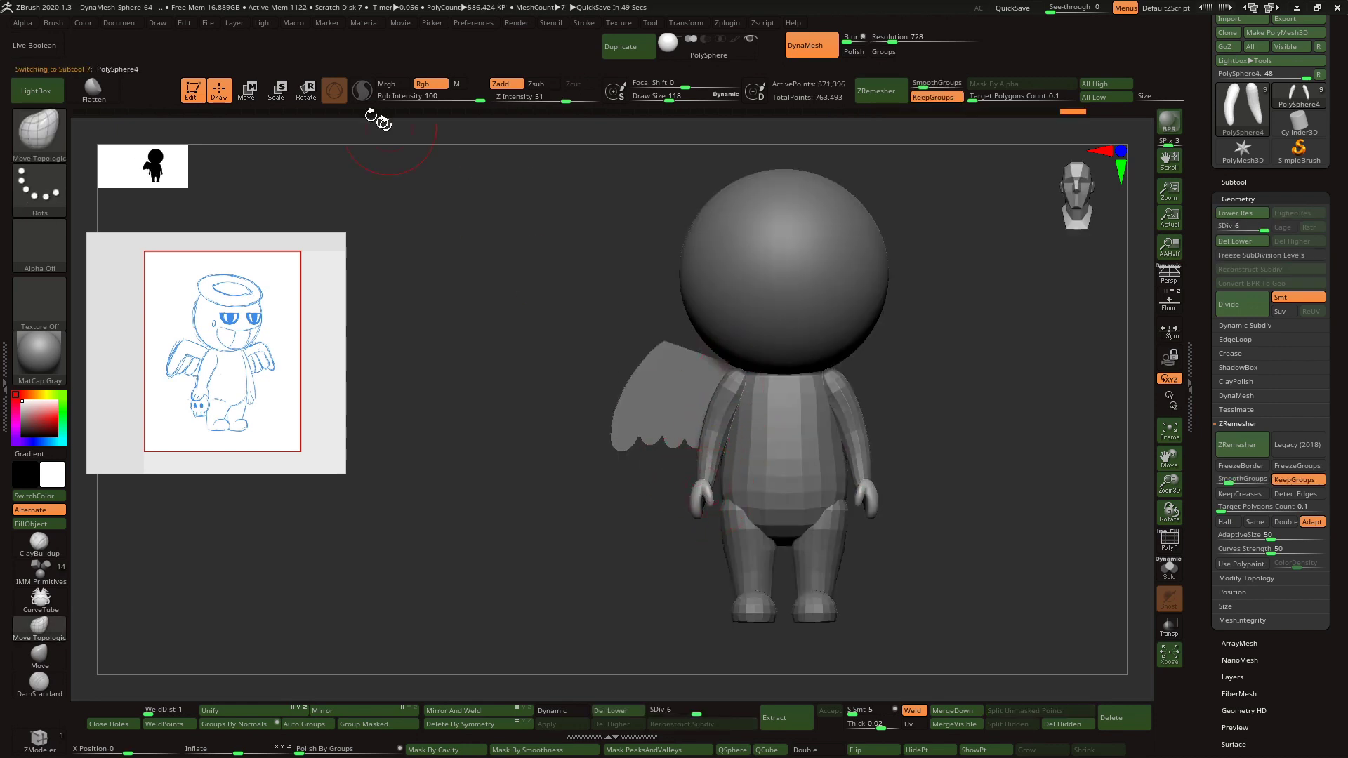
{"action": "key", "text": "r"}
{"action": "key", "text": "q"}
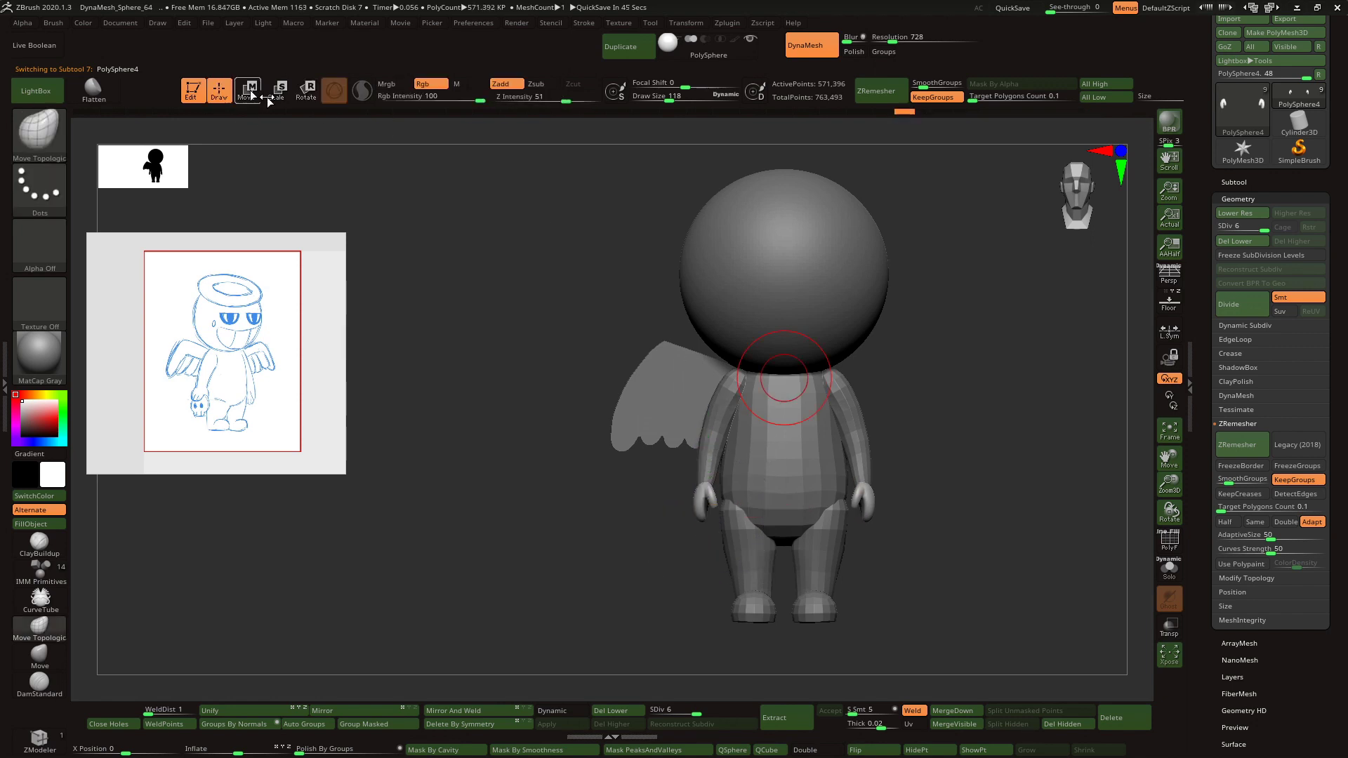
- Make the torso subtool active and adjust its sides and shoulders with Move Topological at larger draw sizes
{"action": "left_click", "coordinate": [719, 415], "text": "alt"}
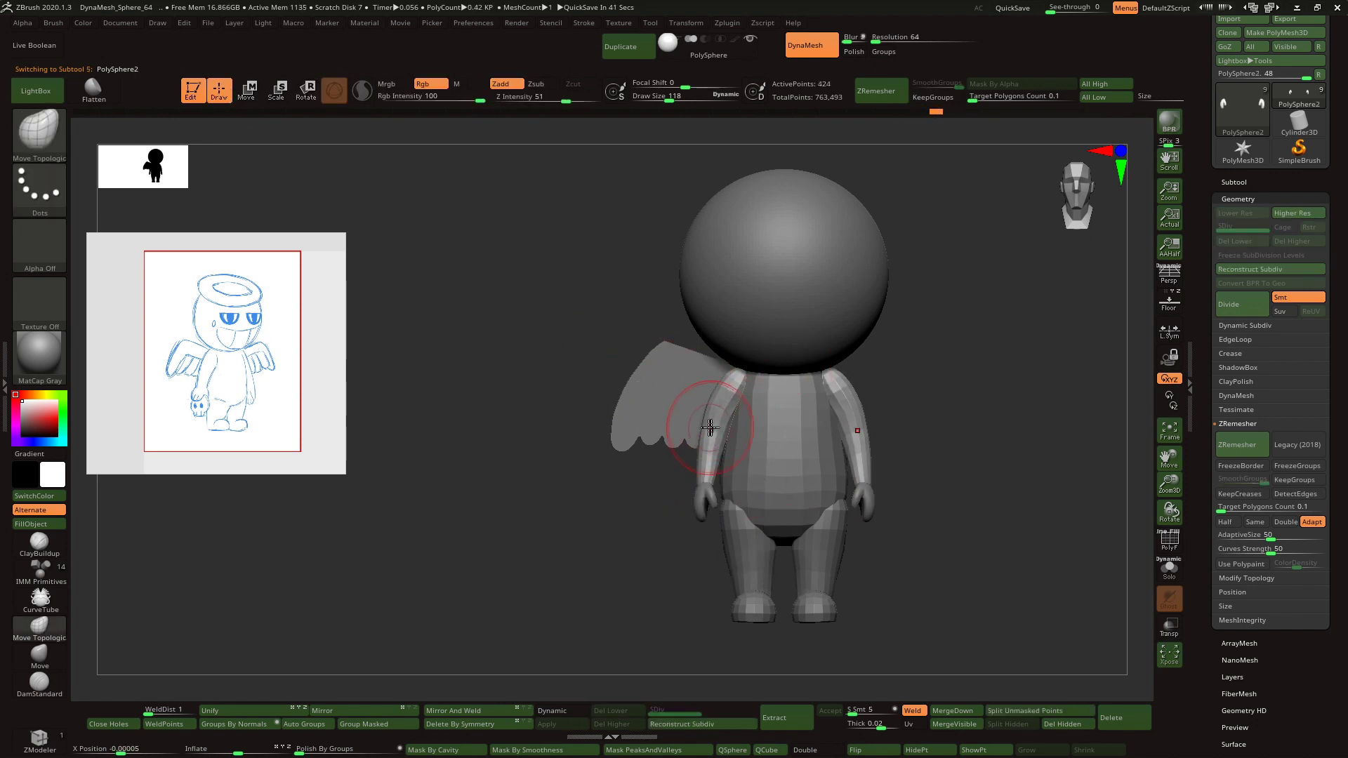
{"action": "left_click", "coordinate": [753, 436], "text": "alt"}
{"action": "right_click_drag", "start_coordinate": [767, 408], "coordinate": [881, 455]}
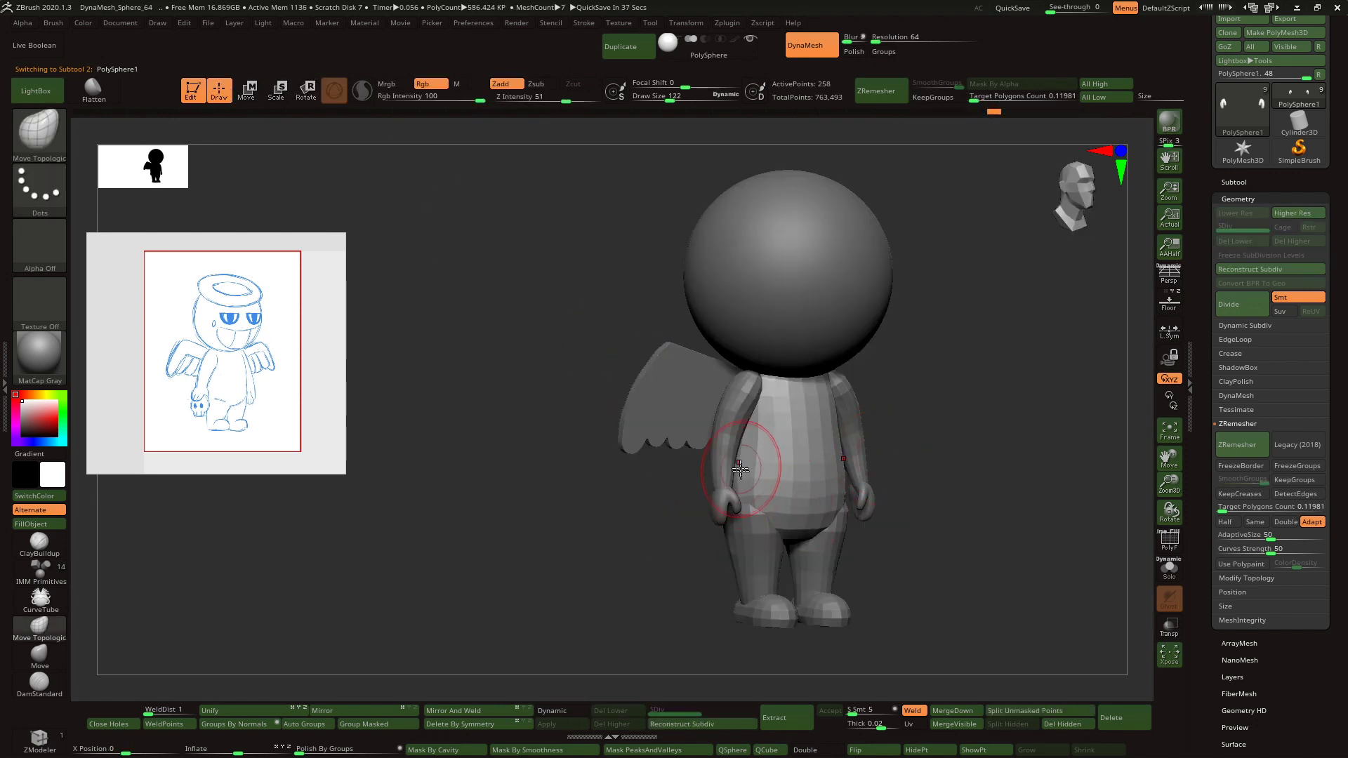
{"action": "mouse_move", "coordinate": [768, 511]}
{"action": "left_mouse_down"}
{"action": "mouse_move", "coordinate": [771, 491]}
{"action": "mouse_move", "coordinate": [815, 490]}
{"action": "mouse_move", "coordinate": [807, 443]}
{"action": "left_mouse_up"}
{"action": "mouse_move", "coordinate": [879, 403]}
{"action": "left_mouse_down", "text": "shift"}
{"action": "mouse_move", "coordinate": [899, 397]}
{"action": "mouse_move", "coordinate": [870, 425]}
{"action": "left_mouse_up", "text": "shift"}
- Fit the hands to the arm ends with the transform gizmo in Scale mode and return to Draw mode
{"action": "left_click", "coordinate": [879, 400], "text": "alt"}
{"action": "left_click", "coordinate": [276, 90]}
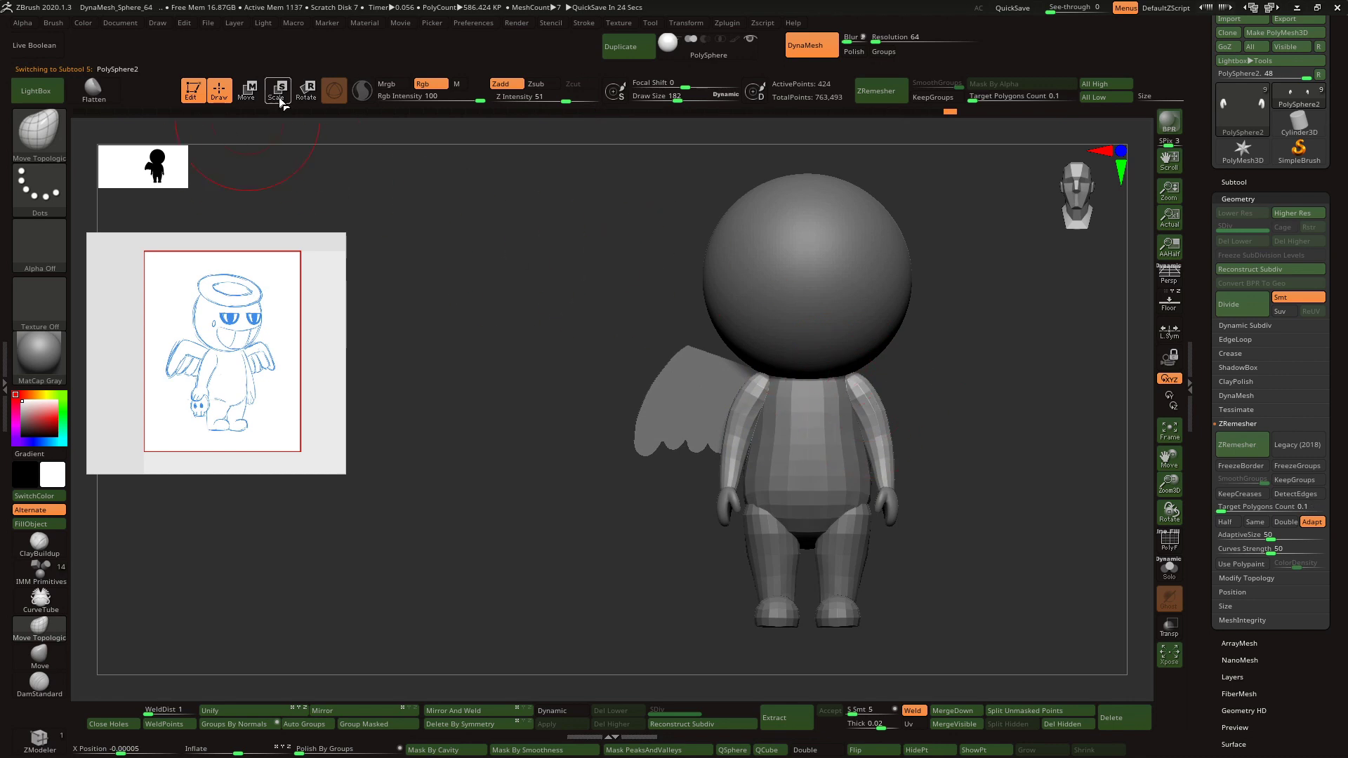
{"action": "left_click", "coordinate": [736, 516], "text": "alt"}
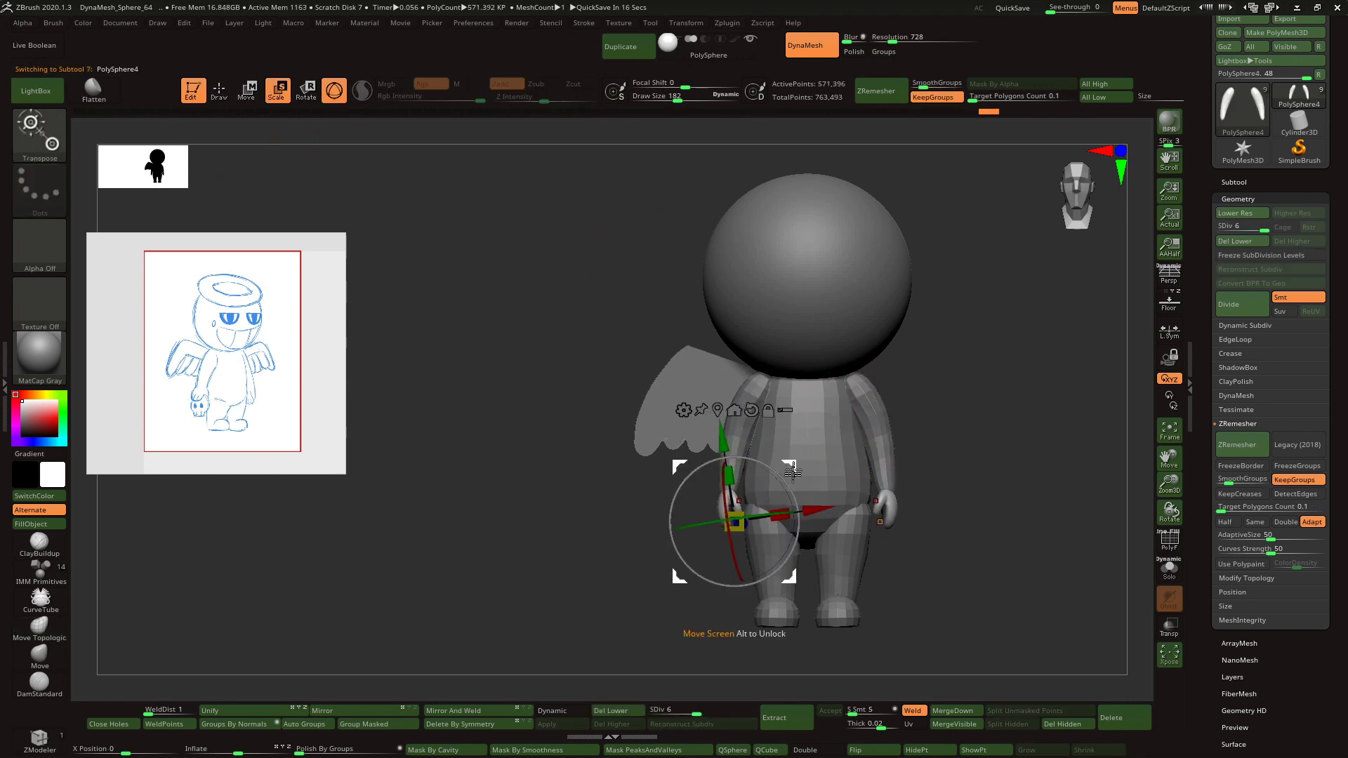
{"action": "key", "text": "q"}
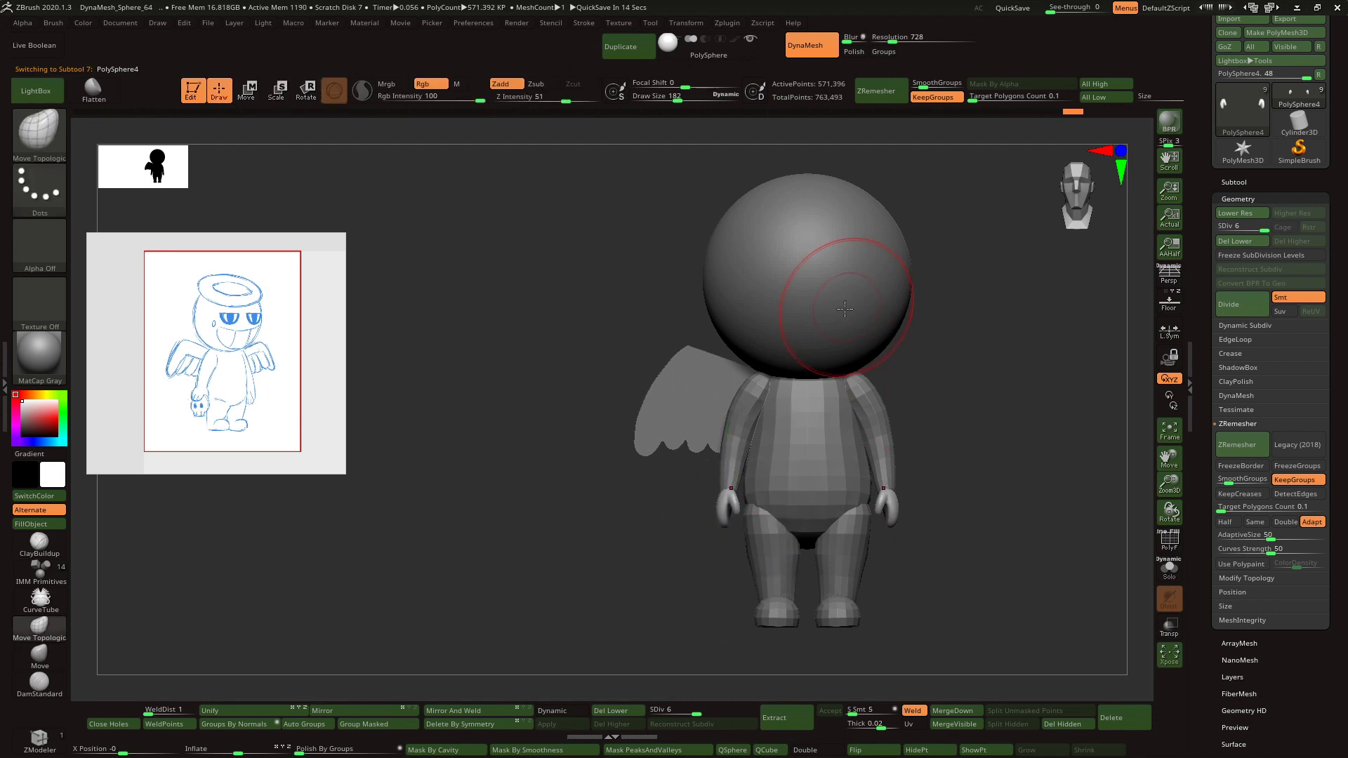
- Make the head subtool active, adjust its size with the transform gizmo in Scale mode and show the reference sketch behind the model
{"action": "left_click", "coordinate": [812, 285], "text": "alt"}
{"action": "left_click_drag", "start_coordinate": [1122, 456], "coordinate": [1081, 462], "text": "alt"}
{"action": "left_click", "coordinate": [278, 90]}
{"action": "left_click_drag", "start_coordinate": [631, 326], "coordinate": [627, 328]}
{"action": "left_click_drag", "start_coordinate": [747, 229], "coordinate": [681, 233], "text": "shift"}
{"action": "left_click", "coordinate": [1169, 303]}
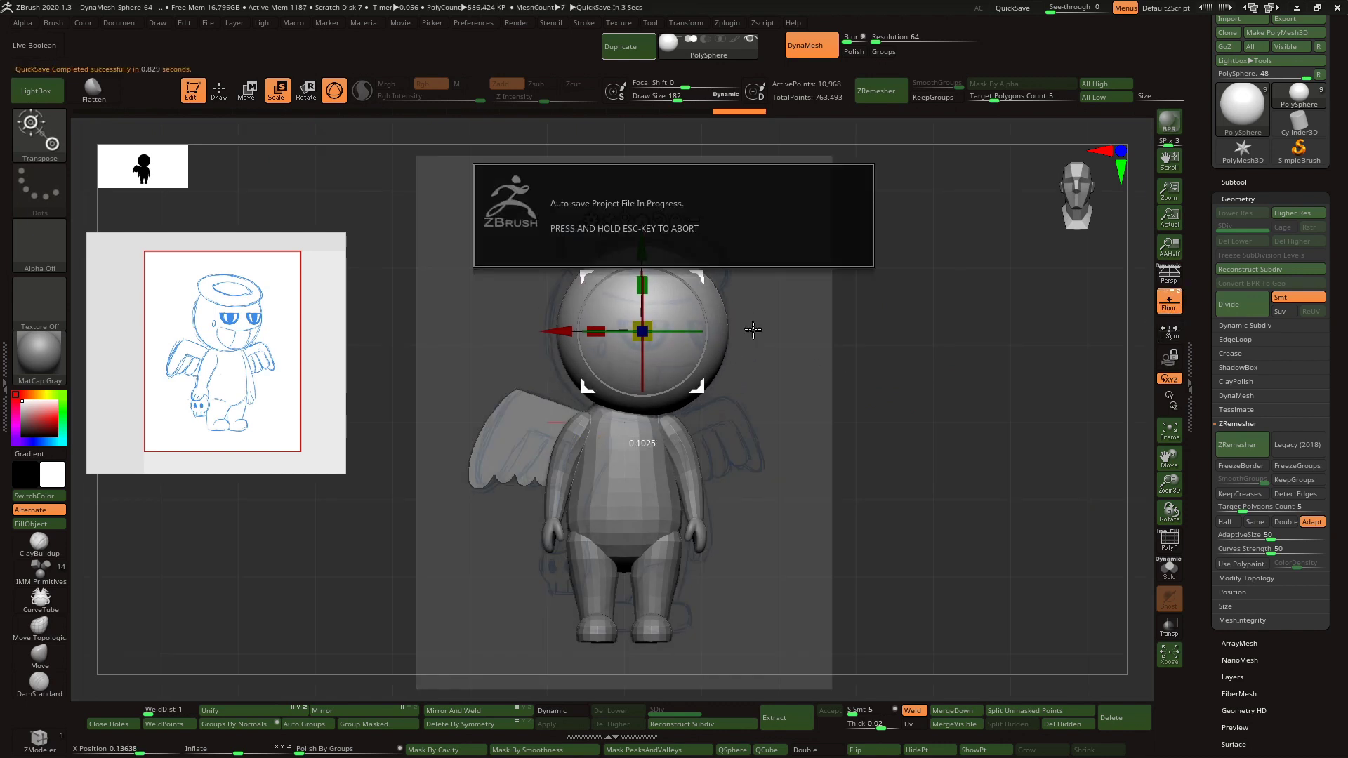
- Shorten the legs subtool slightly with the gizmo and raise the feet subtool to meet the leg ends
{"action": "left_click", "coordinate": [654, 596], "text": "alt"}
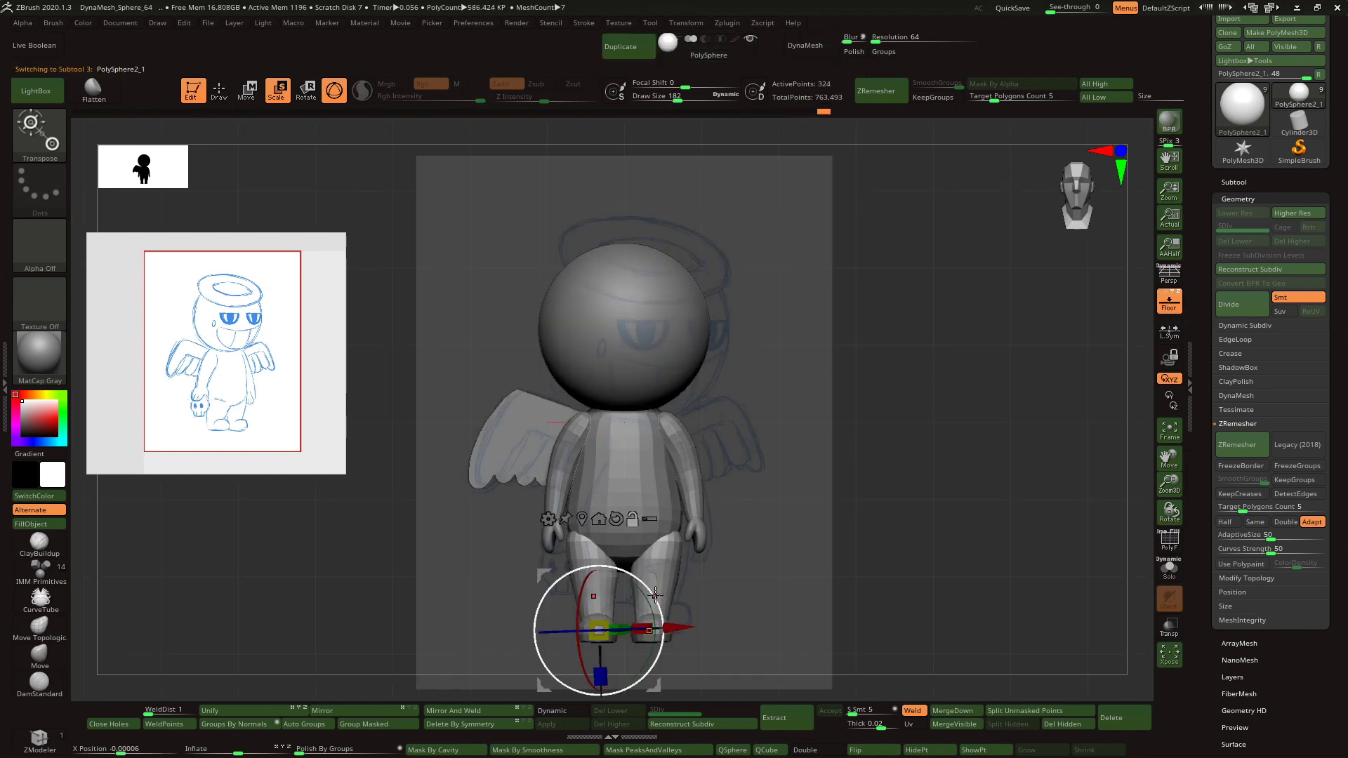
{"action": "left_click_drag", "start_coordinate": [599, 546], "coordinate": [599, 537]}
{"action": "left_click", "coordinate": [650, 634], "text": "alt"}
{"action": "left_click_drag", "start_coordinate": [596, 692], "coordinate": [599, 681]}
{"action": "left_click_drag", "start_coordinate": [723, 562], "coordinate": [691, 586]}
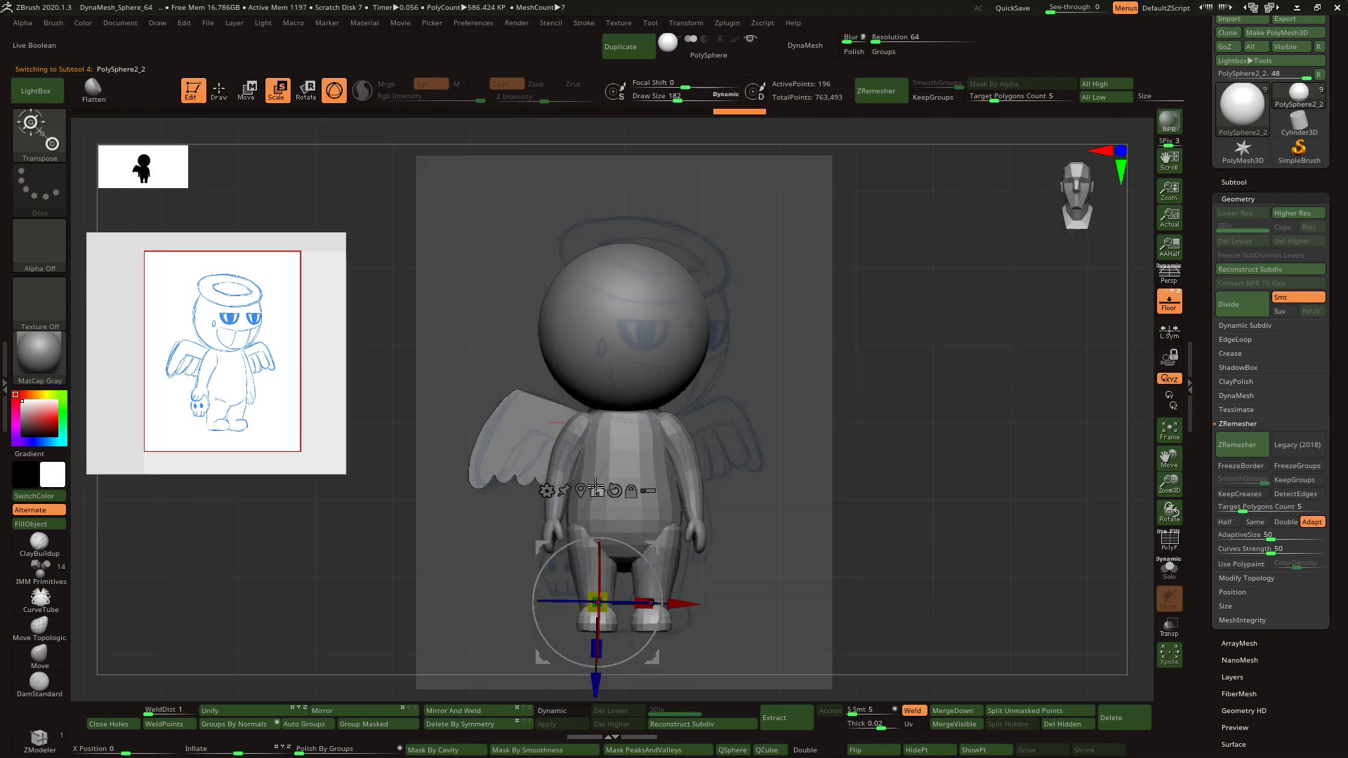
- Make the torso subtool active, return to Draw mode and push its shoulder outward with Move Topological
{"action": "left_click", "coordinate": [625, 456], "text": "alt"}
{"action": "key", "text": "q"}
{"action": "left_click_drag", "start_coordinate": [590, 424], "coordinate": [580, 417]}
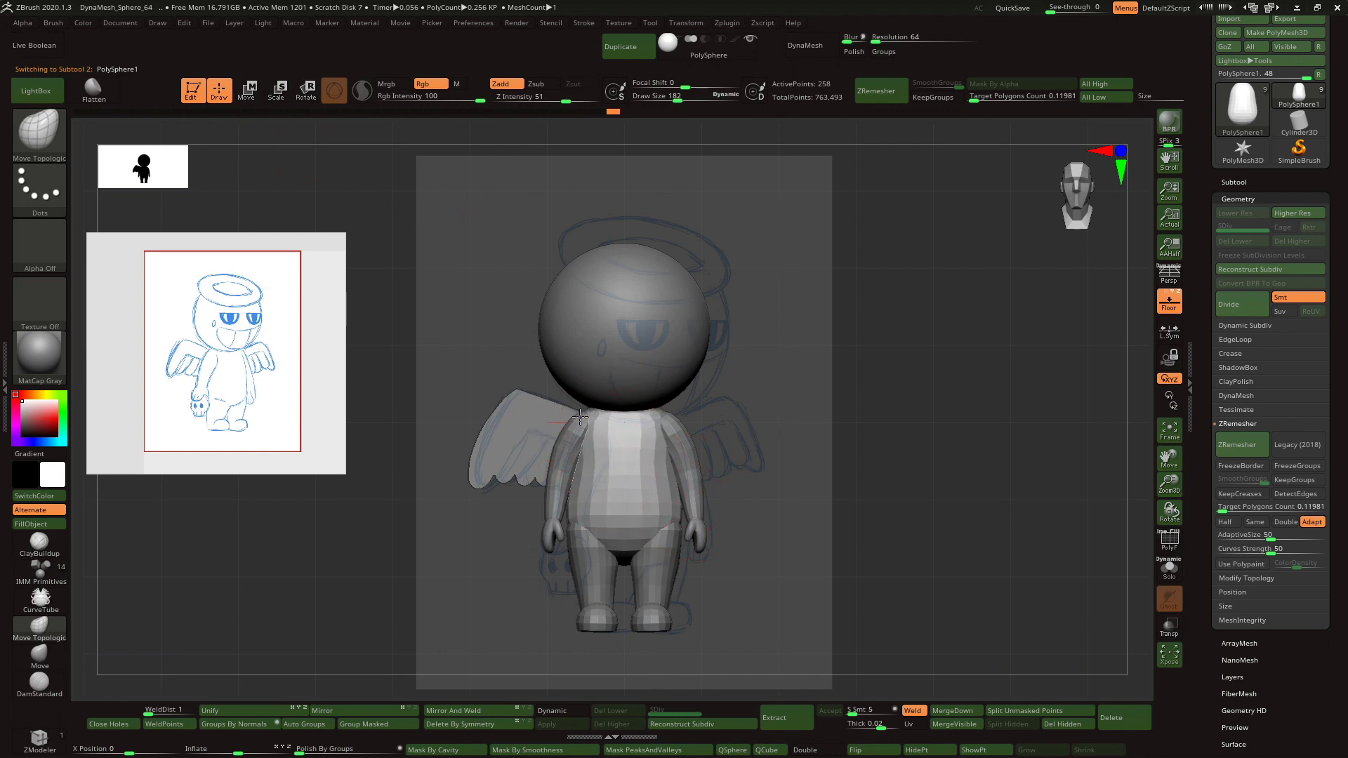
- Make the head subtool active, enlarge it slightly with the gizmo in Scale mode and return to Draw mode
{"action": "left_click", "coordinate": [617, 357], "text": "alt"}
{"action": "key", "text": "e"}
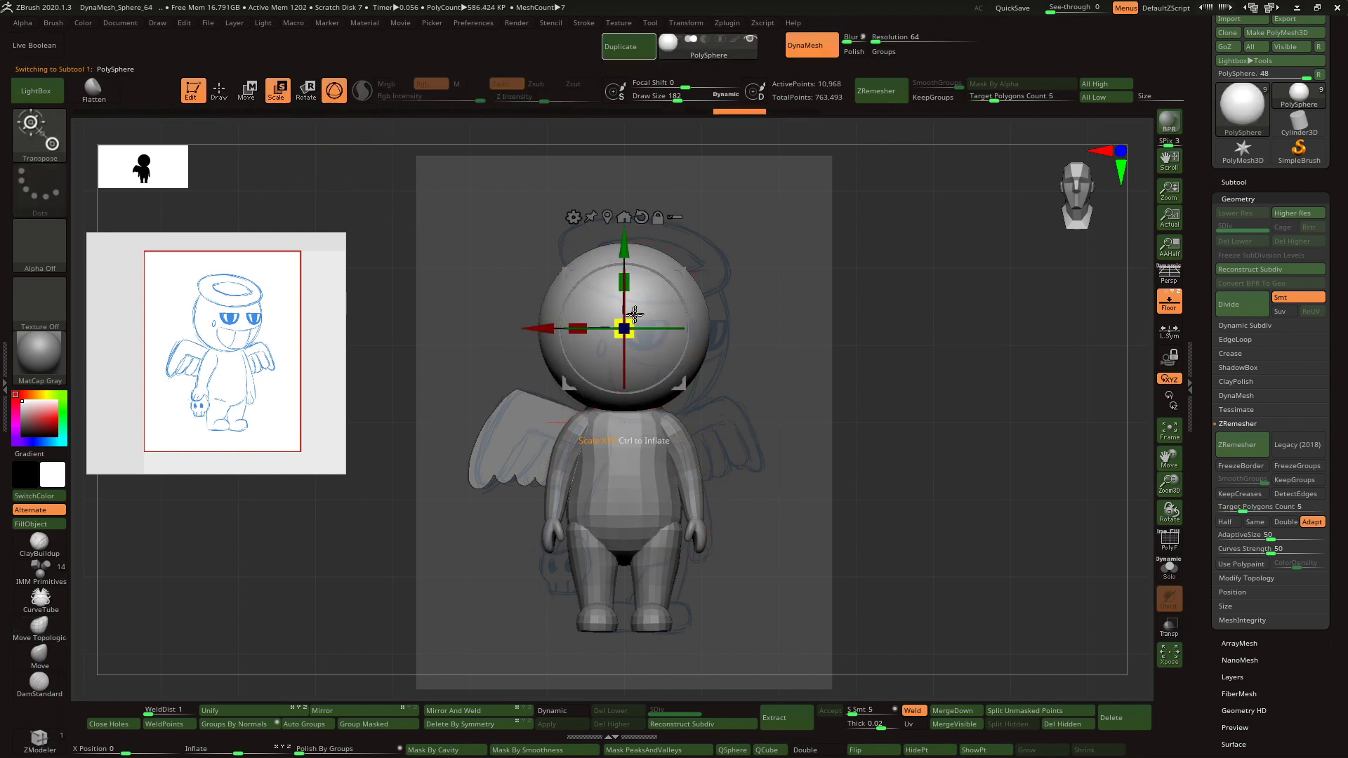
{"action": "left_click_drag", "start_coordinate": [634, 315], "coordinate": [631, 315]}
{"action": "key", "text": "q"}
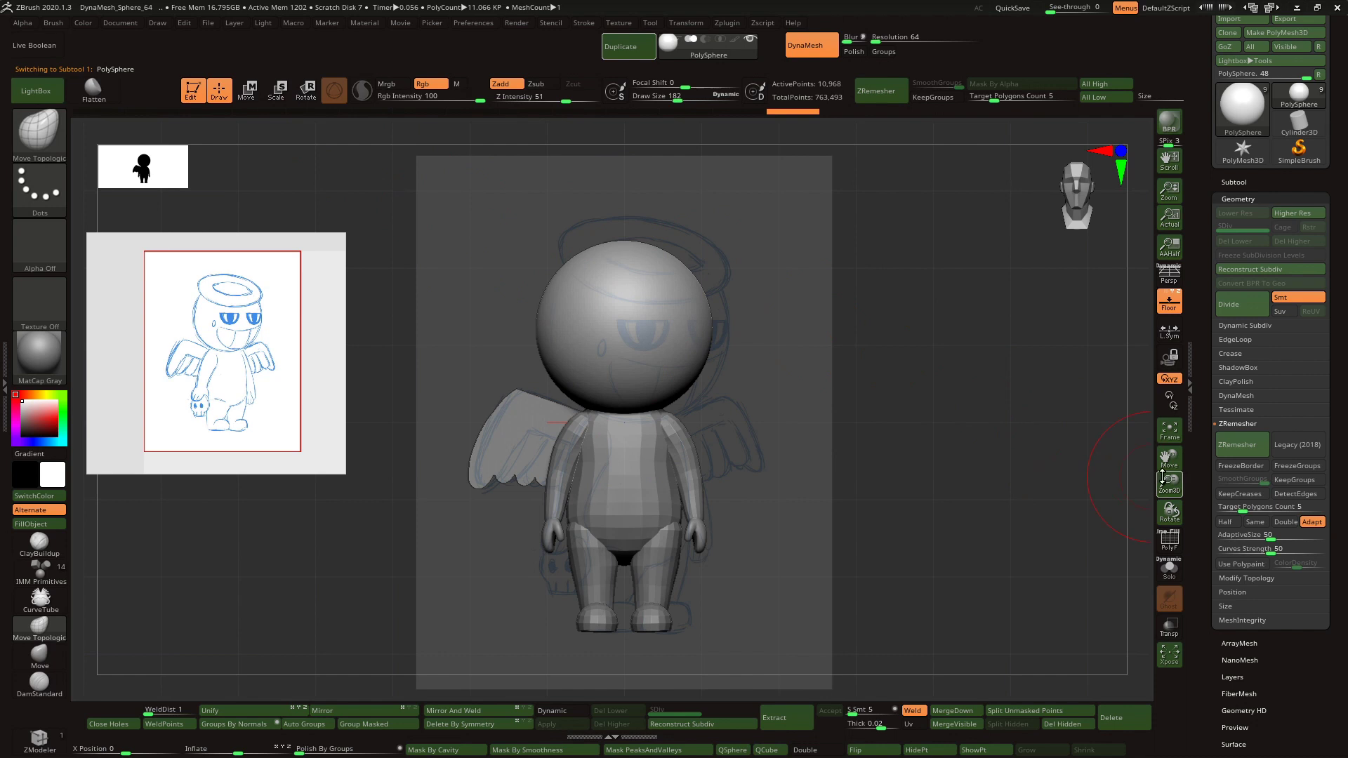
- Hide the reference sketch and insert a Ring3D primitive as a new subtool for the halo
{"action": "left_click_drag", "start_coordinate": [1169, 483], "coordinate": [1170, 519]}
{"action": "left_click_drag", "start_coordinate": [1168, 458], "coordinate": [1185, 498]}
{"action": "left_click", "coordinate": [1169, 302]}
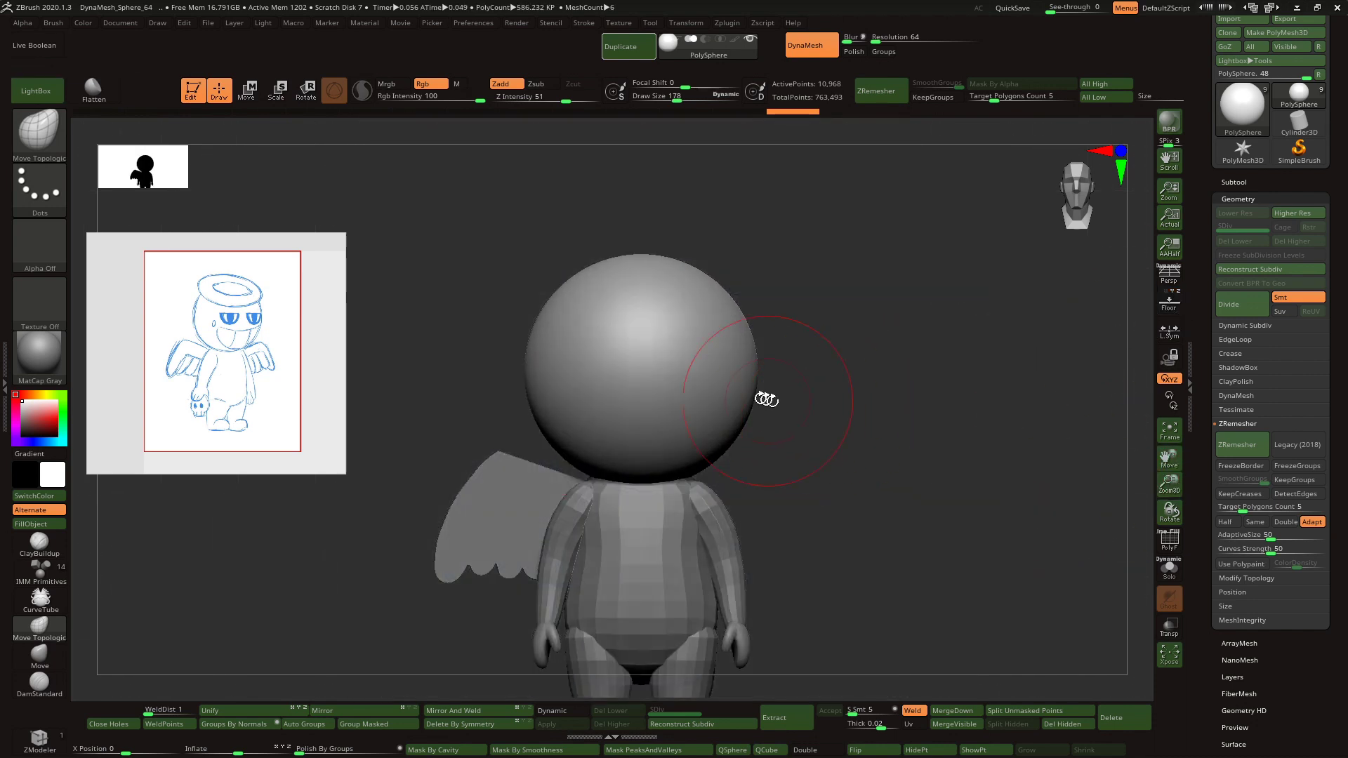
{"action": "left_click", "coordinate": [1243, 506]}
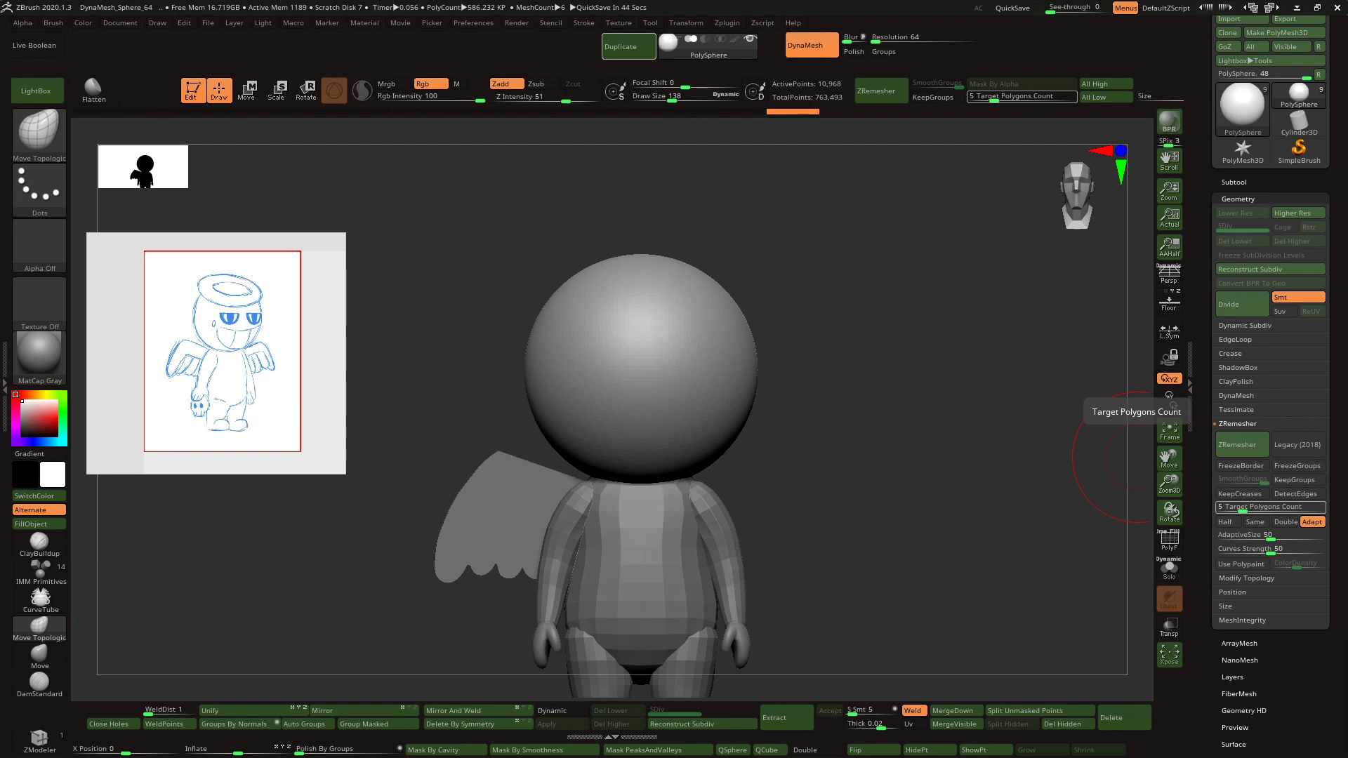
{"action": "left_click", "coordinate": [1234, 182]}
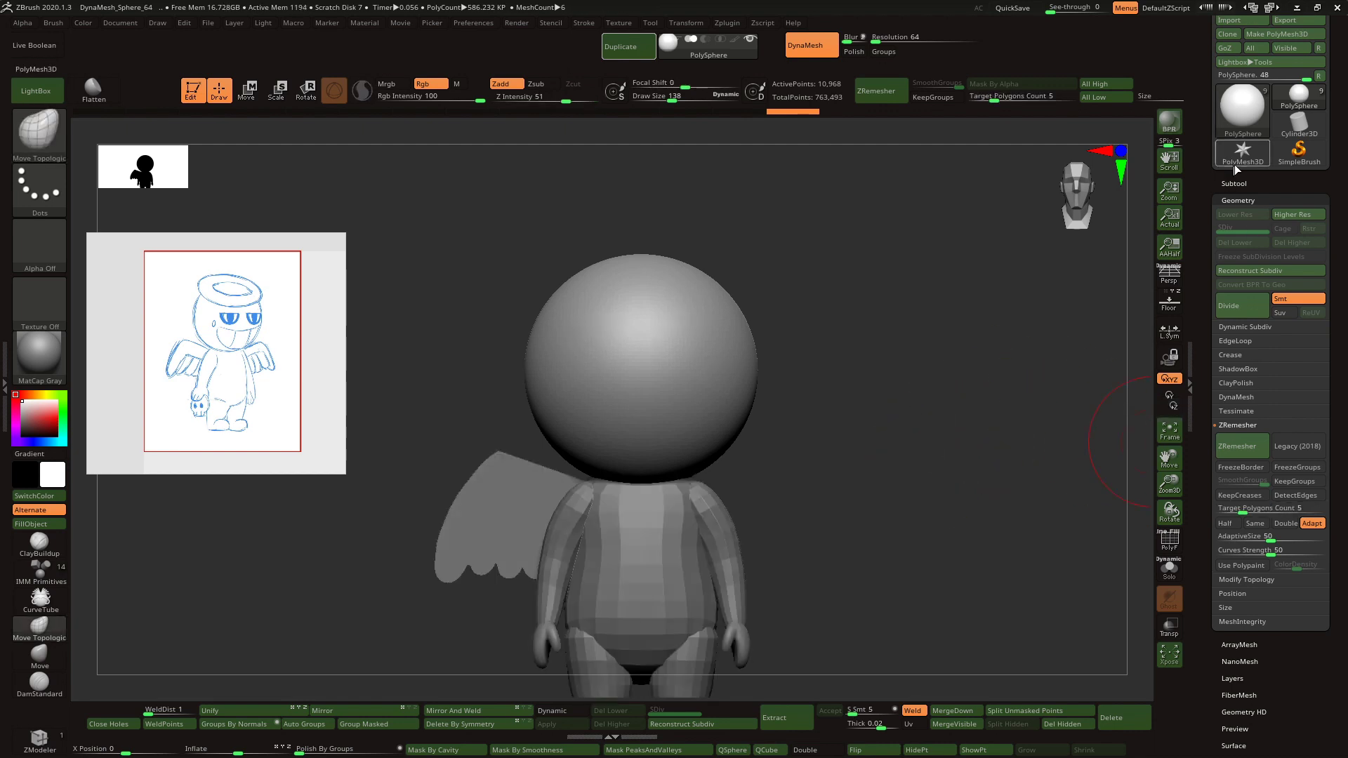
{"action": "left_click", "coordinate": [1299, 534]}
{"action": "left_click", "coordinate": [1116, 617]}
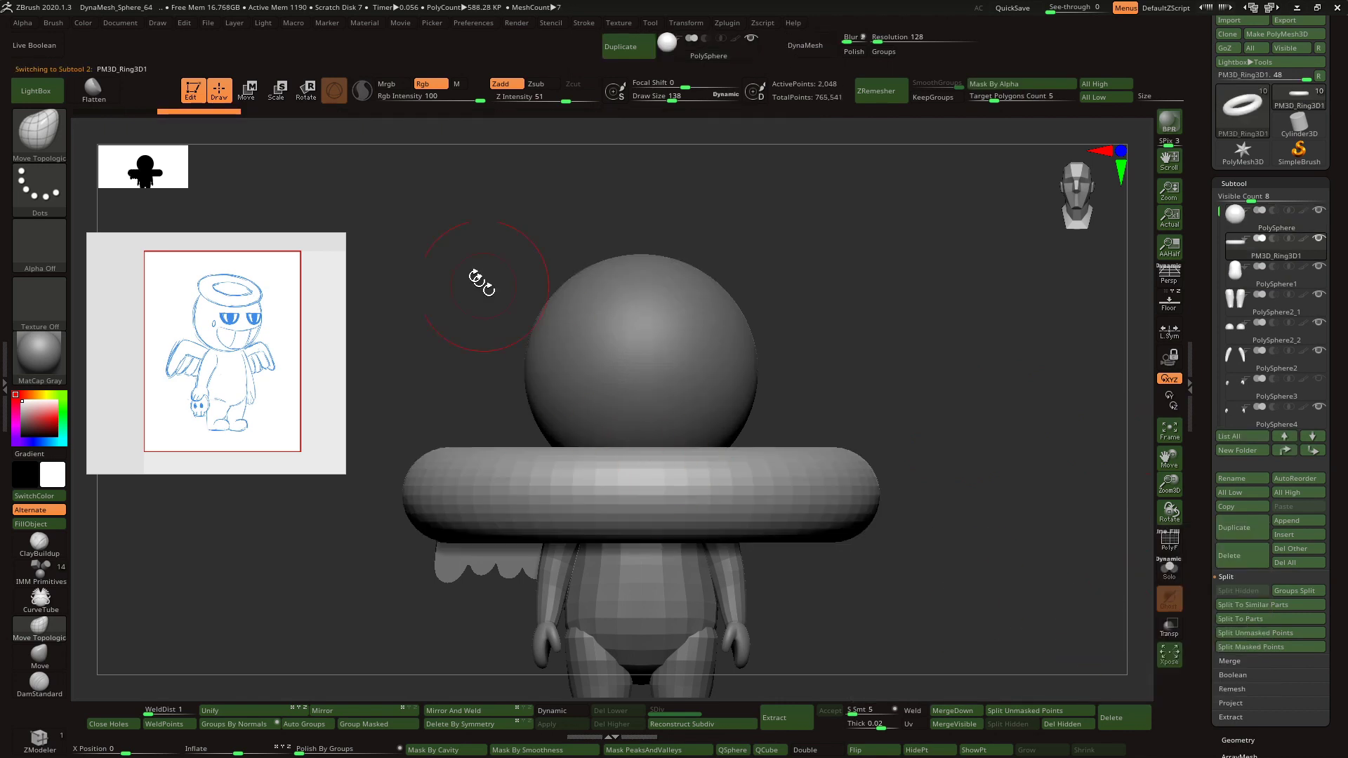
- Position the ring on top of the head with the gizmo, scaled to about the head's width and tilted down toward the face
{"action": "key", "text": "w"}
{"action": "left_click", "coordinate": [1169, 304]}
{"action": "left_click_drag", "start_coordinate": [640, 411], "coordinate": [641, 151]}
{"action": "mouse_move", "coordinate": [641, 243]}
{"action": "left_mouse_down"}
{"action": "mouse_move", "coordinate": [582, 315]}
{"action": "mouse_move", "coordinate": [614, 243]}
{"action": "left_mouse_up"}
{"action": "left_click_drag", "start_coordinate": [727, 200], "coordinate": [654, 203], "text": "shift"}
{"action": "key", "text": "ctrl+z"}
{"action": "left_click_drag", "start_coordinate": [656, 279], "coordinate": [671, 263]}
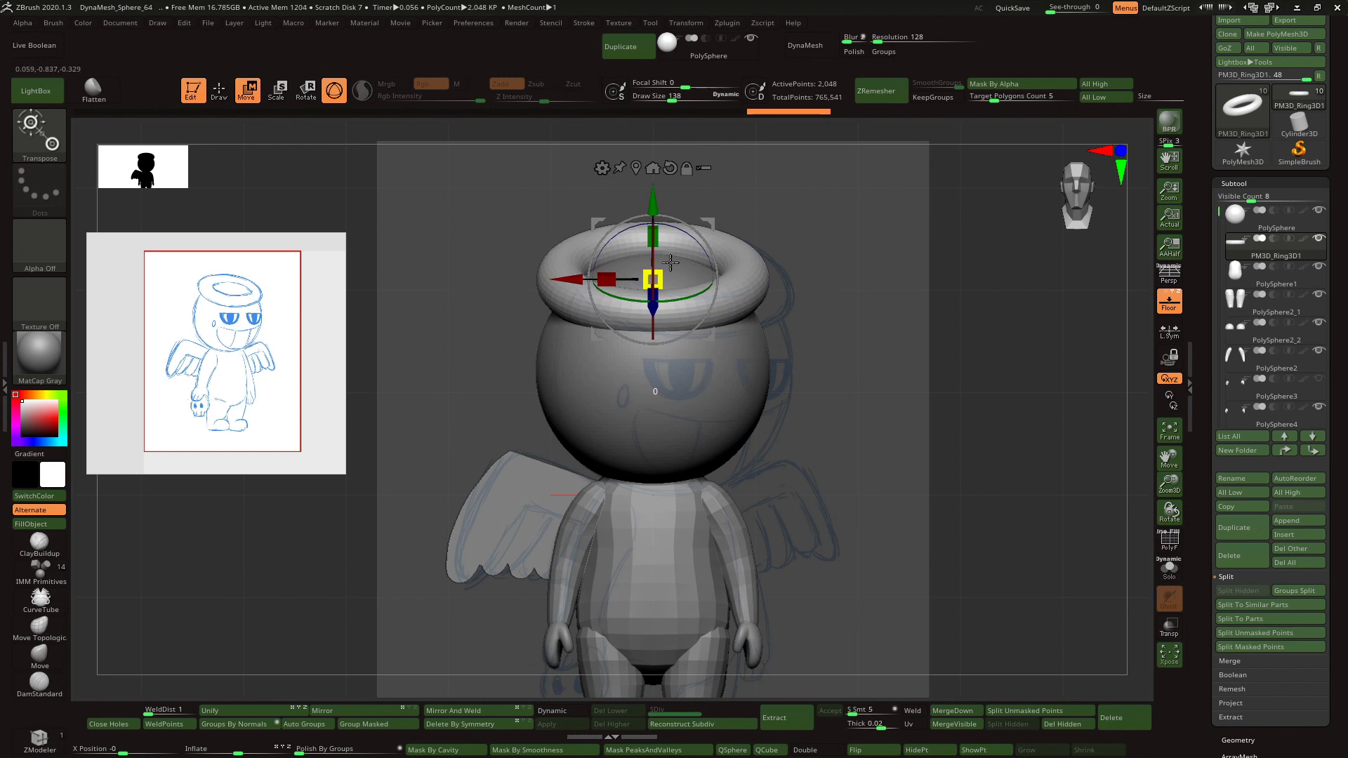
{"action": "left_click_drag", "start_coordinate": [670, 200], "coordinate": [730, 228], "text": "shift"}
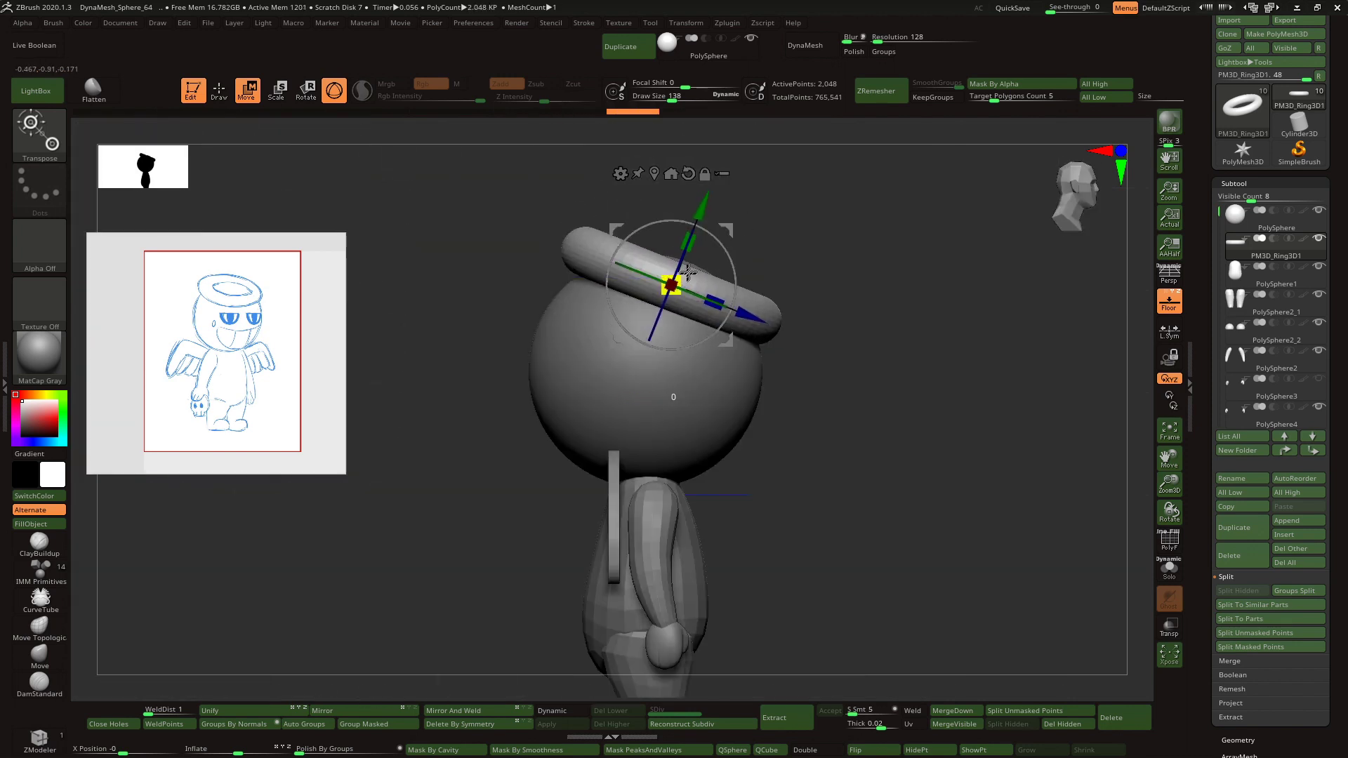
{"action": "right_click_drag", "start_coordinate": [687, 272], "coordinate": [639, 236], "text": "shift"}
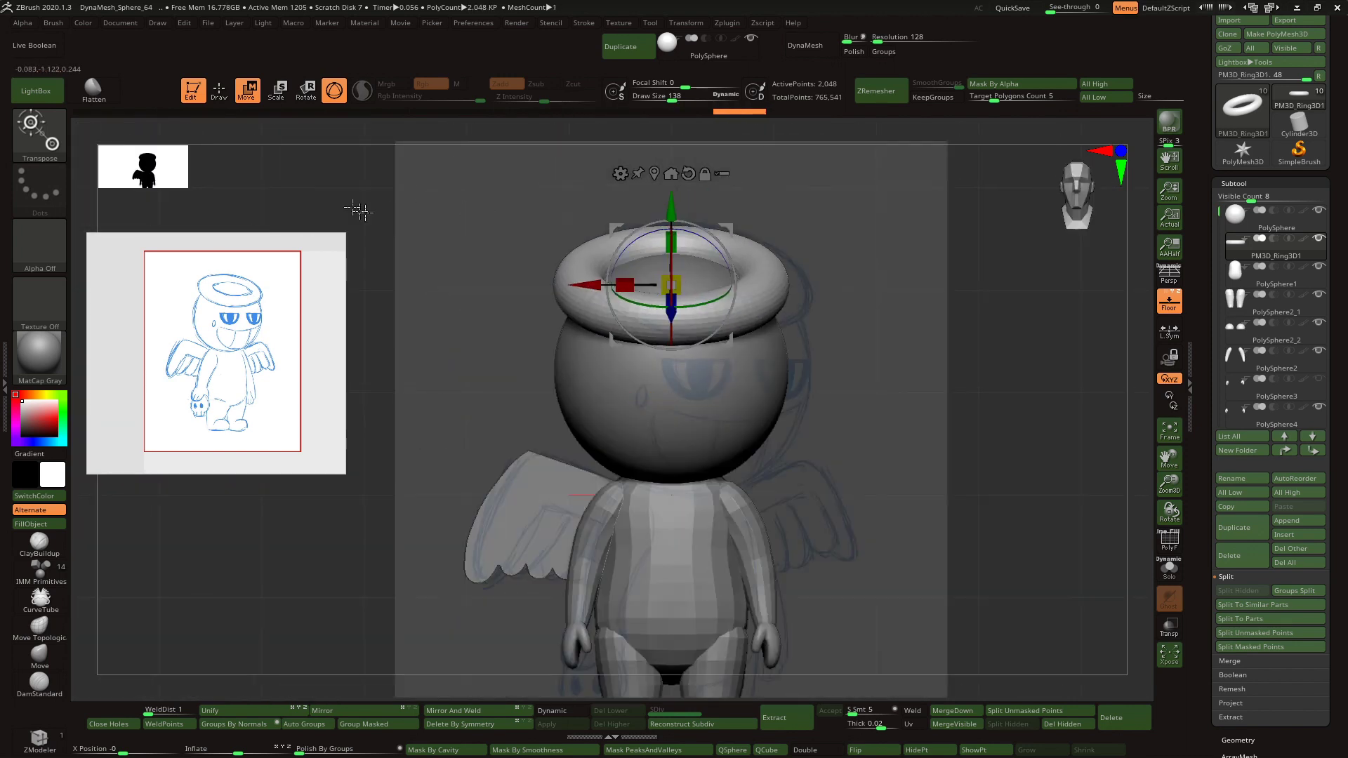
{"action": "key", "text": "q"}
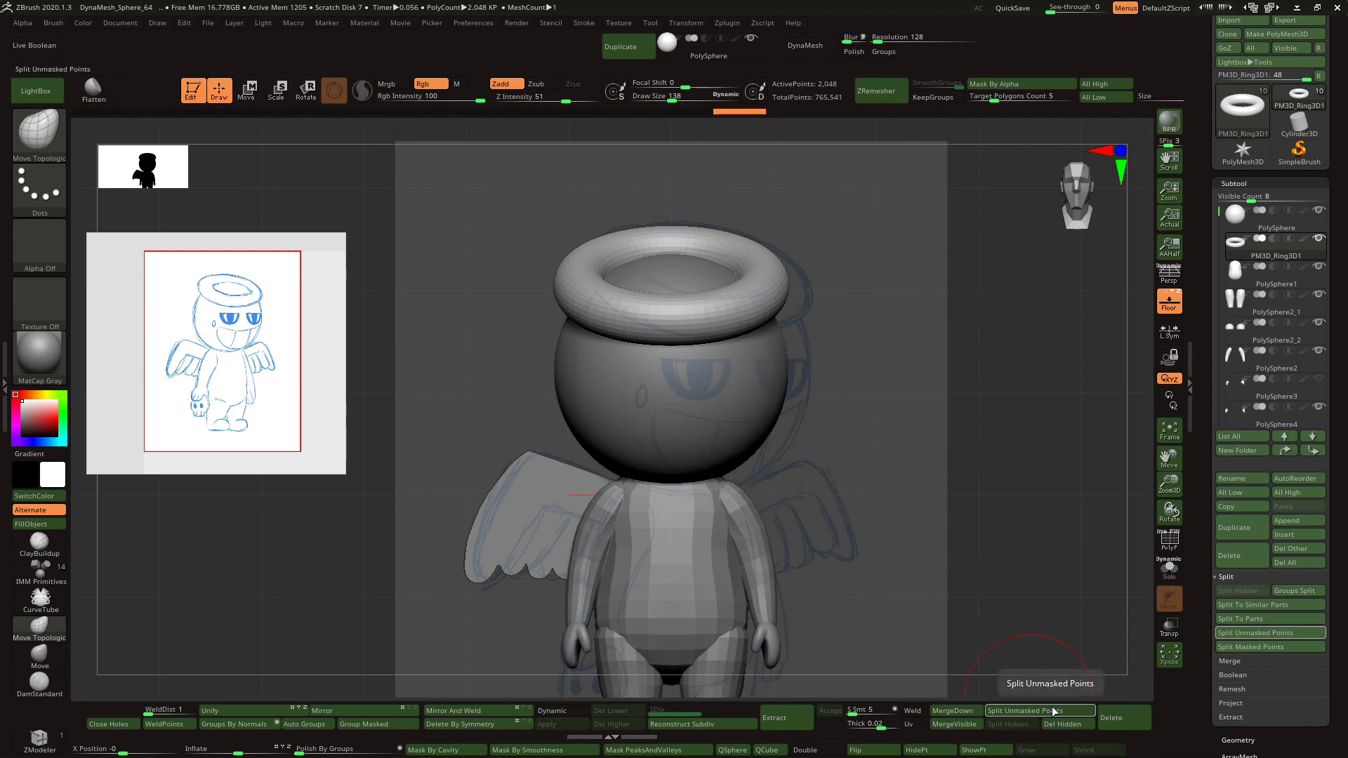
- Make the head subtool active, enable Dynamic Subdiv and apply it to get real subdivision levels
{"action": "left_click", "coordinate": [699, 414], "text": "alt"}
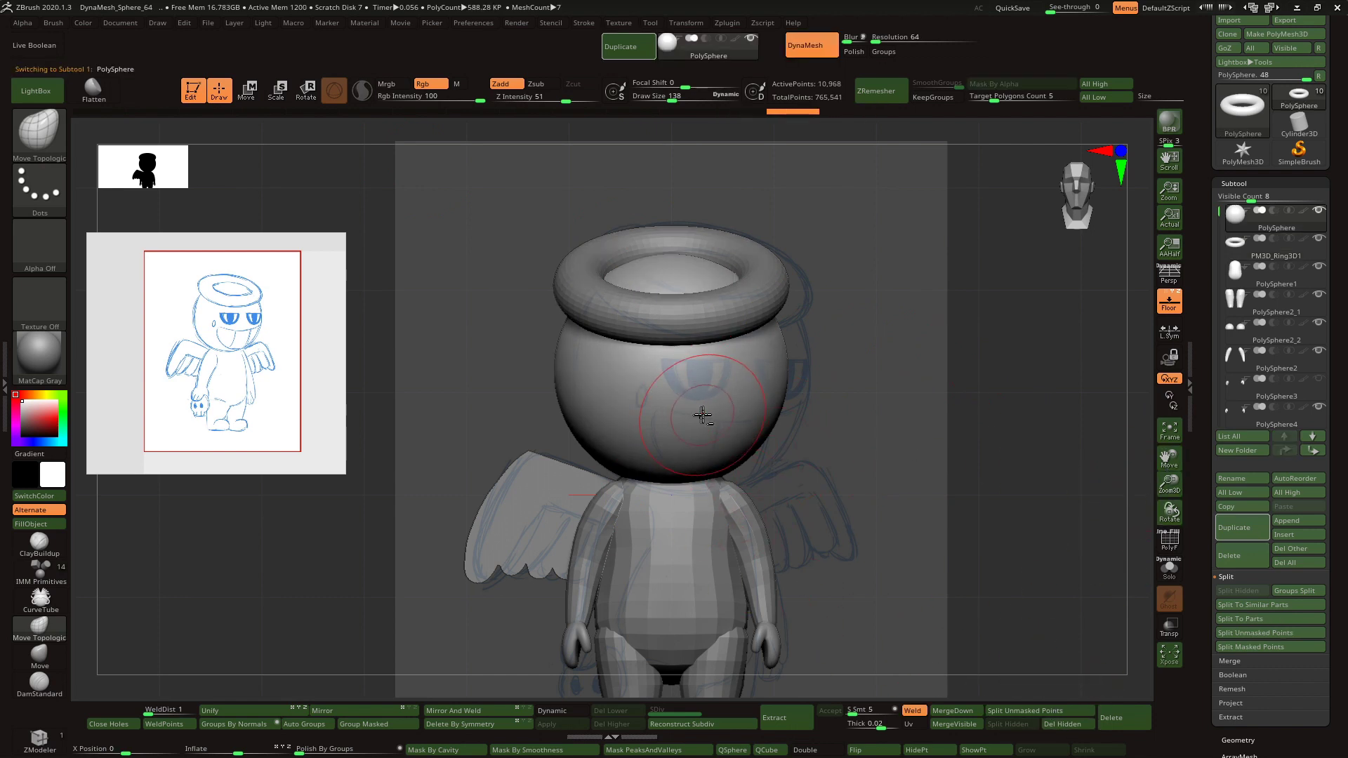
{"action": "mouse_move", "coordinate": [938, 336]}
{"action": "left_mouse_down", "text": "shift"}
{"action": "mouse_move", "coordinate": [971, 334]}
{"action": "mouse_move", "coordinate": [737, 349]}
{"action": "left_mouse_up", "text": "shift"}
{"action": "key", "text": "ctrl"}
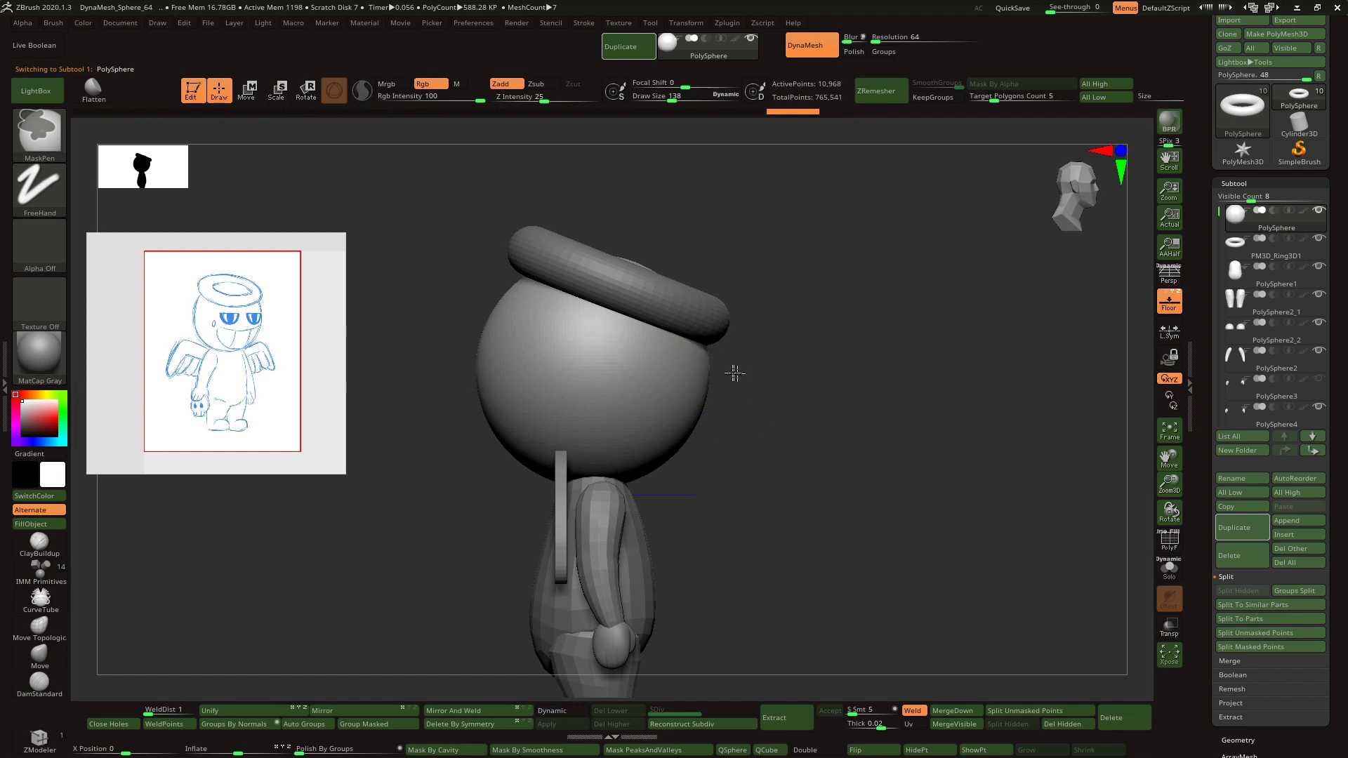
{"action": "left_click_drag", "start_coordinate": [776, 496], "coordinate": [843, 470], "text": "shift"}
{"action": "left_click", "coordinate": [559, 710]}
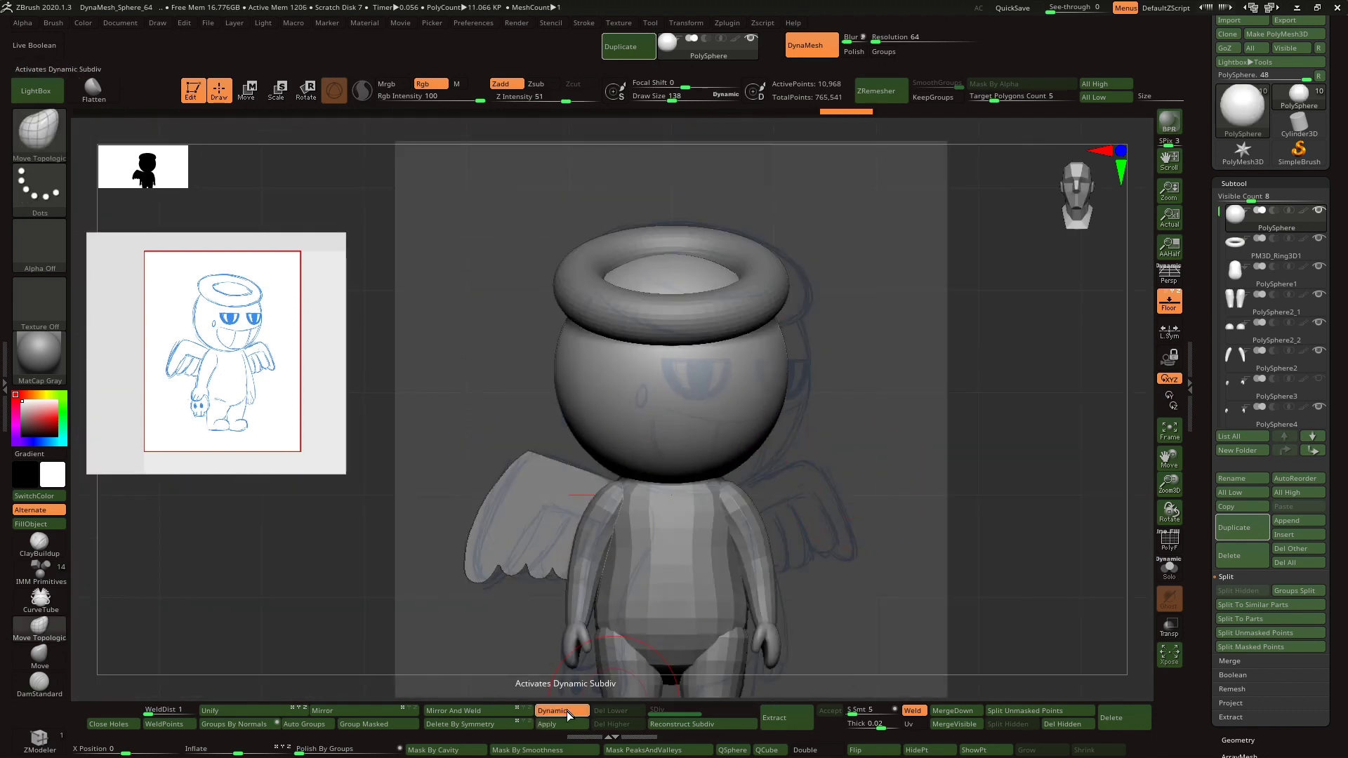
{"action": "left_click", "coordinate": [562, 724]}
- Mask a horizontal band across the middle of the head in side view and limit it to the face
{"action": "left_click_drag", "start_coordinate": [541, 618], "coordinate": [756, 450], "text": "shift"}
{"action": "left_click_drag", "start_coordinate": [839, 422], "coordinate": [762, 404], "text": "shift"}
{"action": "left_click_drag", "start_coordinate": [858, 361], "coordinate": [501, 425], "text": "ctrl"}
{"action": "key", "text": "ctrl+z"}
{"action": "left_click_drag", "start_coordinate": [807, 388], "coordinate": [815, 389], "text": "shift"}
{"action": "left_click", "coordinate": [49, 137], "text": "ctrl+alt"}
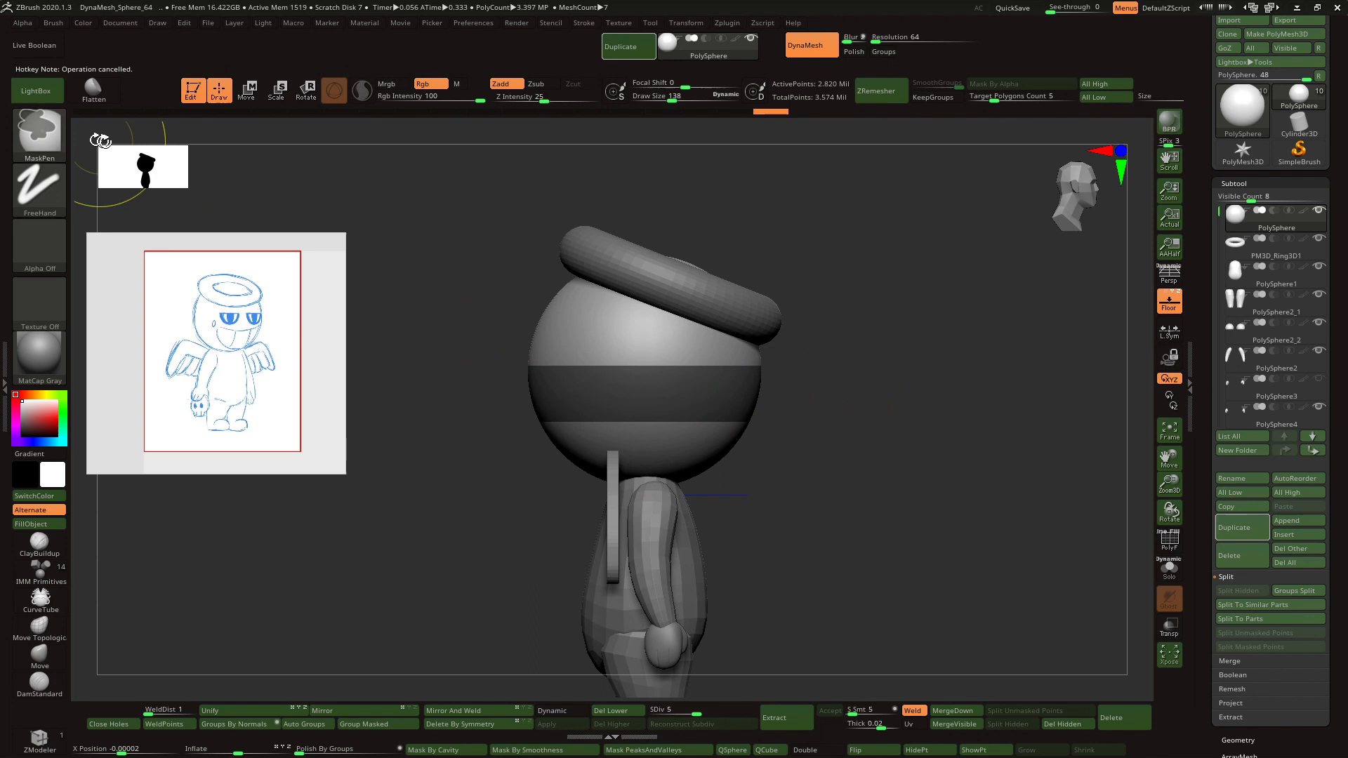
{"action": "left_click", "coordinate": [47, 135], "text": "ctrl"}
{"action": "left_click", "coordinate": [219, 199]}
{"action": "mouse_move", "coordinate": [475, 278]}
{"action": "left_mouse_down", "text": "ctrl"}
{"action": "mouse_move", "coordinate": [715, 434]}
{"action": "mouse_move", "coordinate": [712, 294]}
{"action": "left_mouse_up", "text": "ctrl"}
{"action": "left_click_drag", "start_coordinate": [807, 295], "coordinate": [738, 302]}
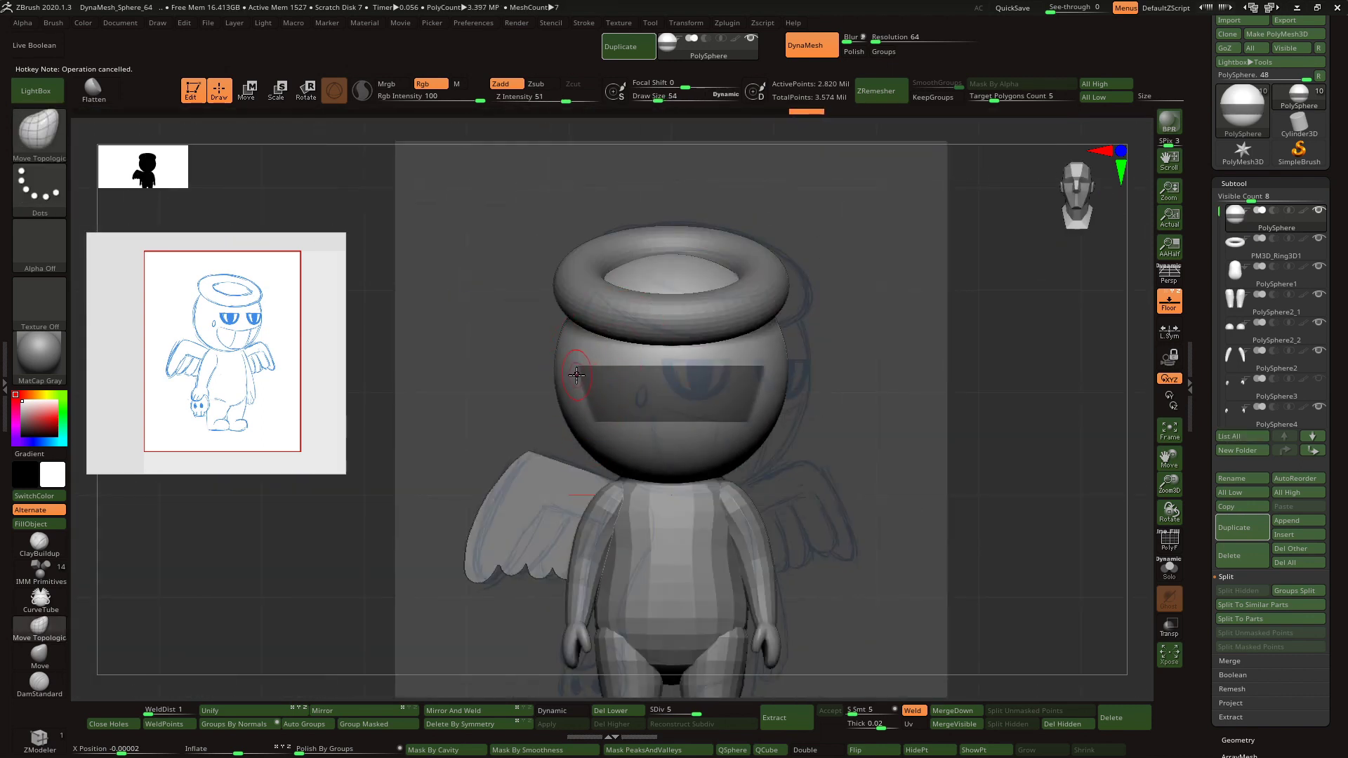
- Extend the face mask upward and square off its ends by adding and subtracting rectangular masks
{"action": "key", "text": "b"}
{"action": "key", "text": "m"}
{"action": "key", "text": "p"}
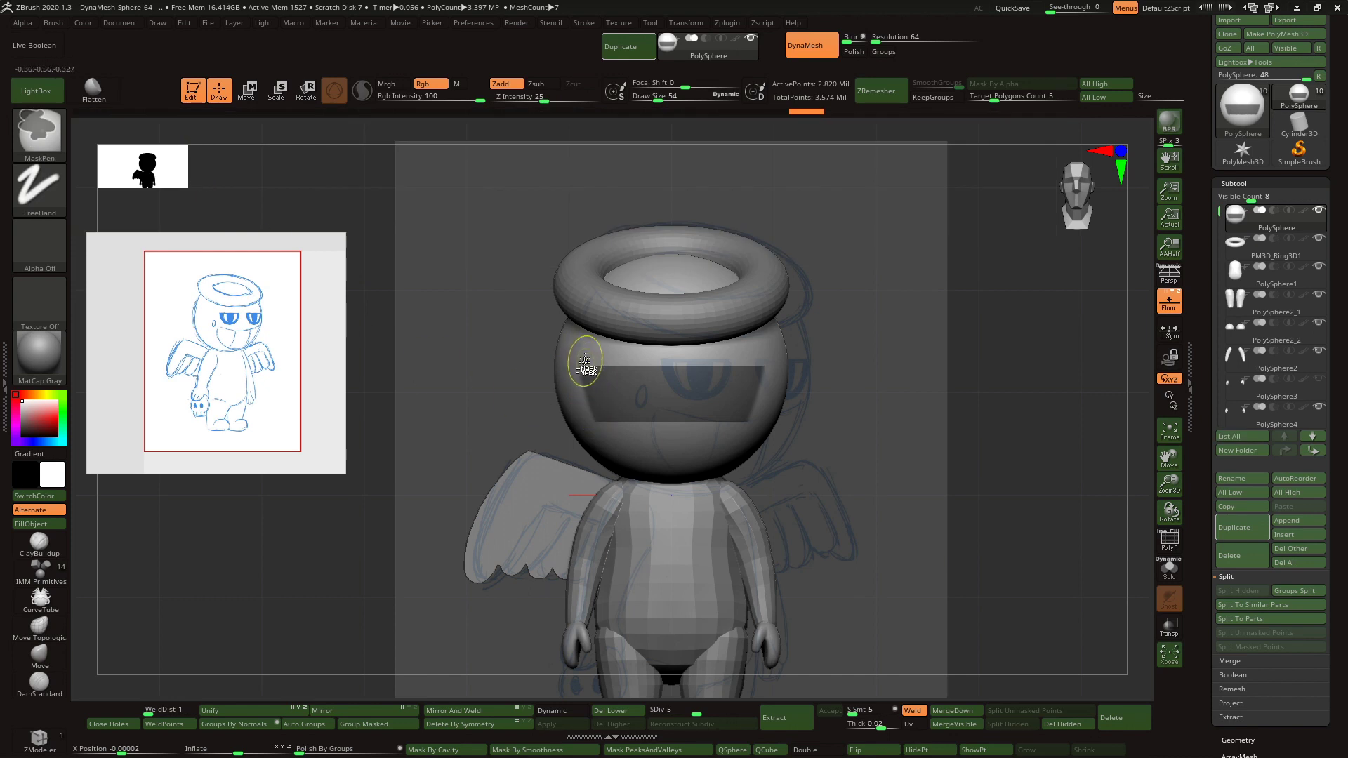
{"action": "mouse_move", "coordinate": [577, 400]}
{"action": "left_mouse_down", "text": "ctrl"}
{"action": "mouse_move", "coordinate": [636, 414]}
{"action": "mouse_move", "coordinate": [656, 351]}
{"action": "left_mouse_up", "text": "ctrl"}
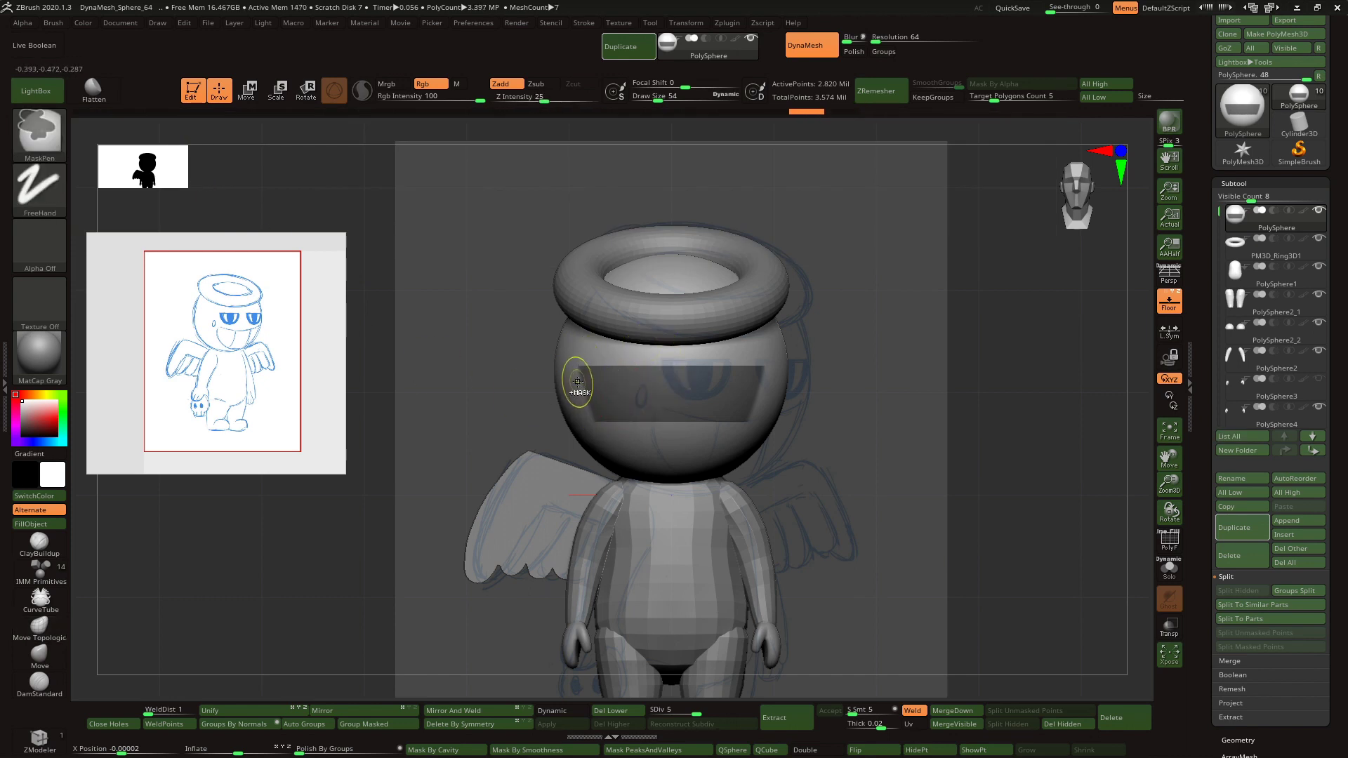
{"action": "key", "text": "ctrl+z"}
{"action": "left_click_drag", "start_coordinate": [551, 376], "coordinate": [618, 351], "text": "shift"}
{"action": "left_click_drag", "start_coordinate": [346, 250], "coordinate": [574, 391], "text": "ctrl+alt"}
{"action": "left_click_drag", "start_coordinate": [505, 354], "coordinate": [807, 386], "text": "ctrl"}
{"action": "left_click_drag", "start_coordinate": [832, 235], "coordinate": [770, 457], "text": "ctrl+alt"}
{"action": "left_click_drag", "start_coordinate": [486, 274], "coordinate": [617, 379], "text": "ctrl+alt"}
{"action": "left_click_drag", "start_coordinate": [440, 299], "coordinate": [594, 452], "text": "ctrl+alt"}
{"action": "left_click_drag", "start_coordinate": [698, 302], "coordinate": [630, 346], "text": "shift"}
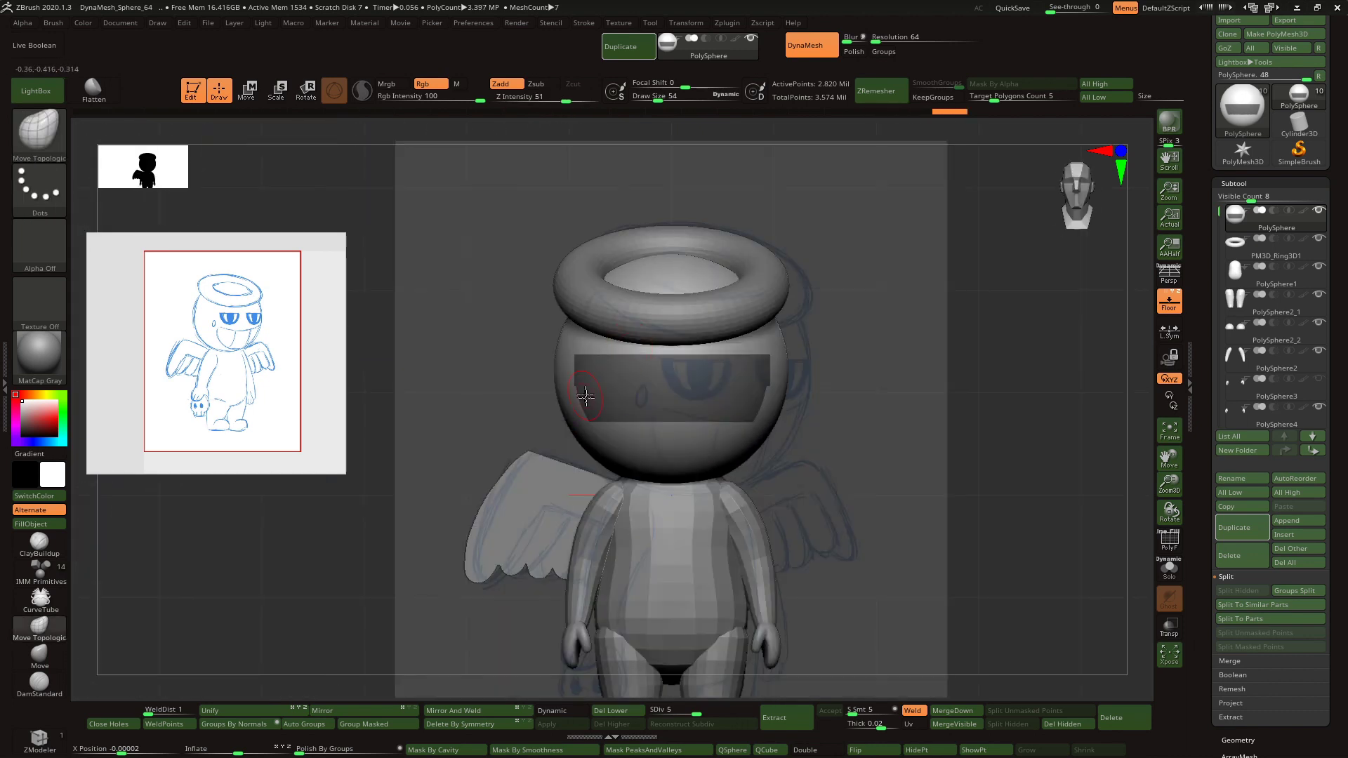
- Carve two flat-topped eye shapes out of the face mask with MaskPen at draw size 30
{"action": "key", "text": "ctrl"}
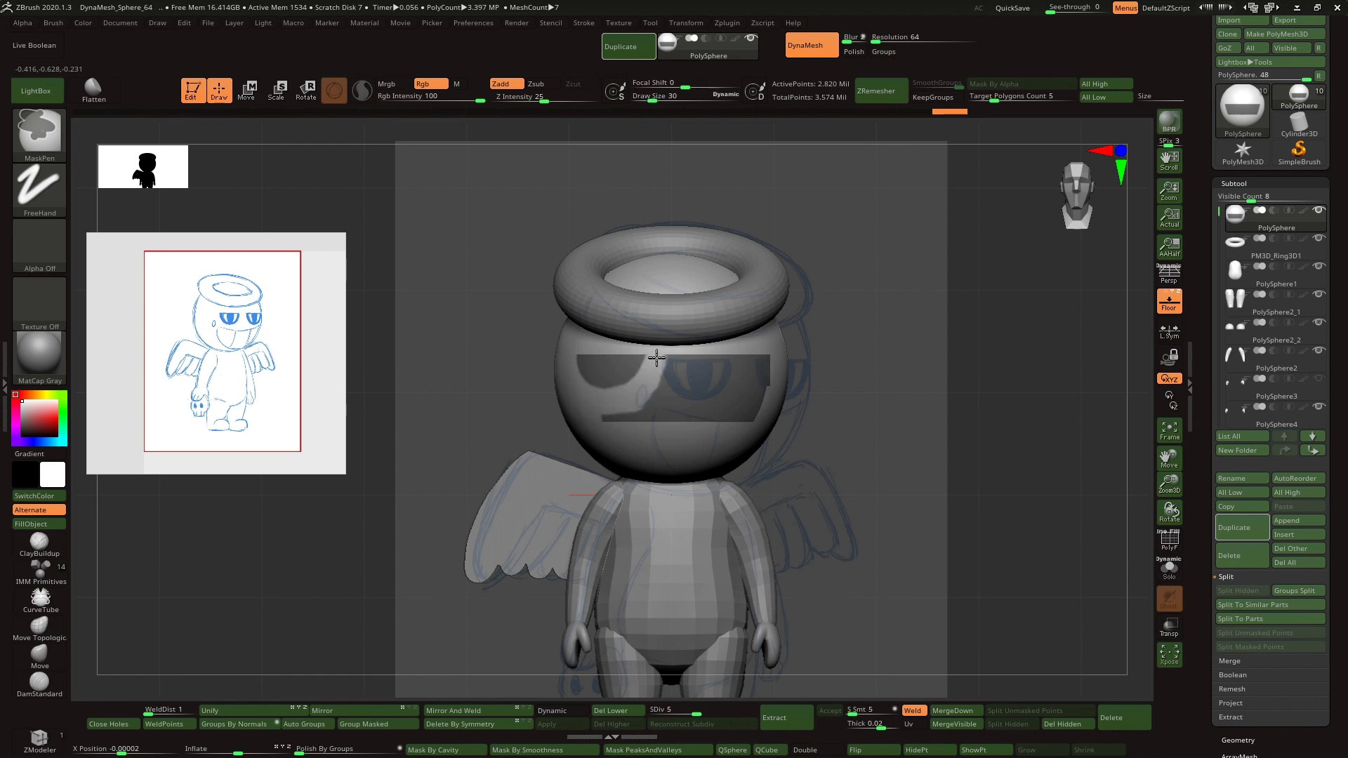
{"action": "left_click_drag", "start_coordinate": [656, 358], "coordinate": [653, 351], "text": "ctrl+alt"}
{"action": "key", "text": "ctrl+z"}
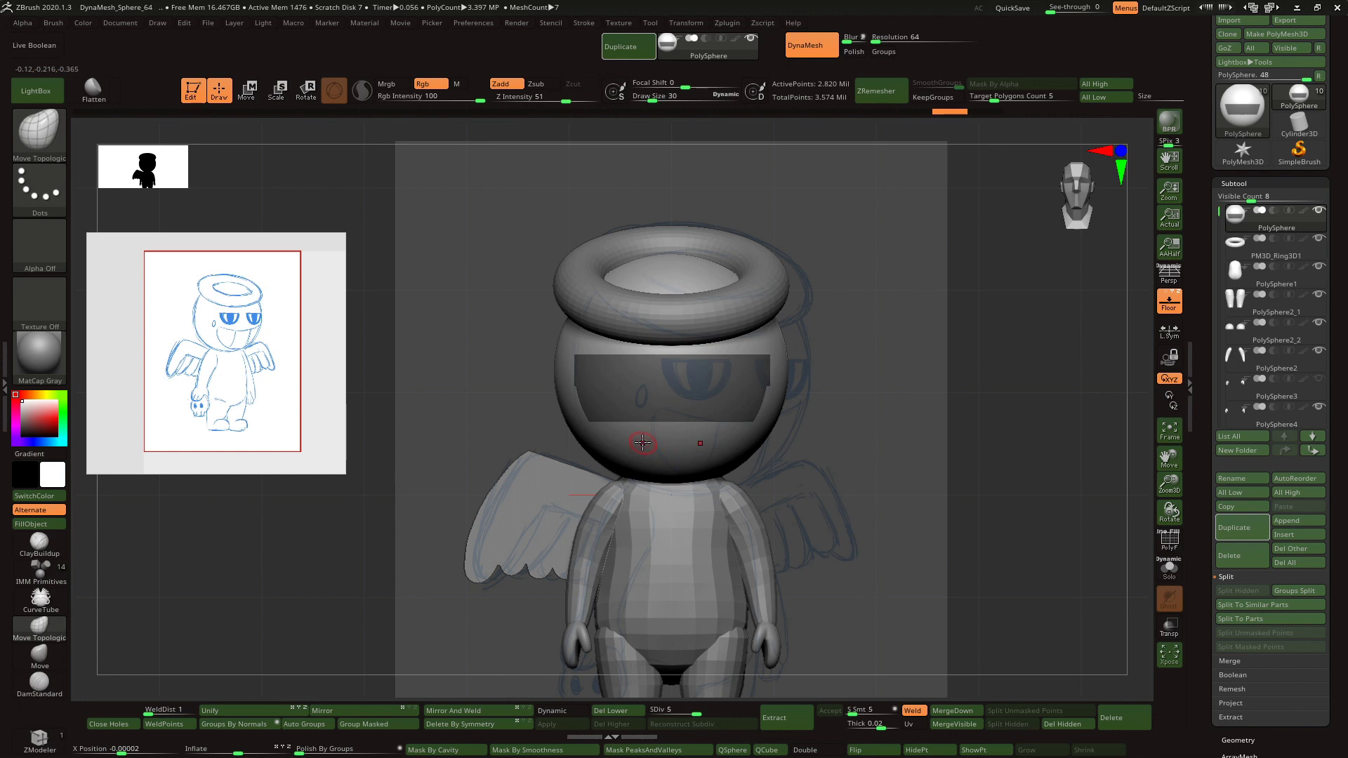
{"action": "key", "text": "ctrl"}
{"action": "left_click_drag", "start_coordinate": [577, 397], "coordinate": [602, 401], "text": "ctrl+alt"}
{"action": "key", "text": "ctrl+z"}
{"action": "key", "text": "ctrl+z"}
{"action": "mouse_move", "coordinate": [570, 357]}
{"action": "left_mouse_down", "text": "ctrl+alt"}
{"action": "mouse_move", "coordinate": [589, 404]}
{"action": "mouse_move", "coordinate": [702, 393]}
{"action": "mouse_move", "coordinate": [671, 382]}
{"action": "mouse_move", "coordinate": [616, 429]}
{"action": "left_mouse_up", "text": "ctrl+alt"}
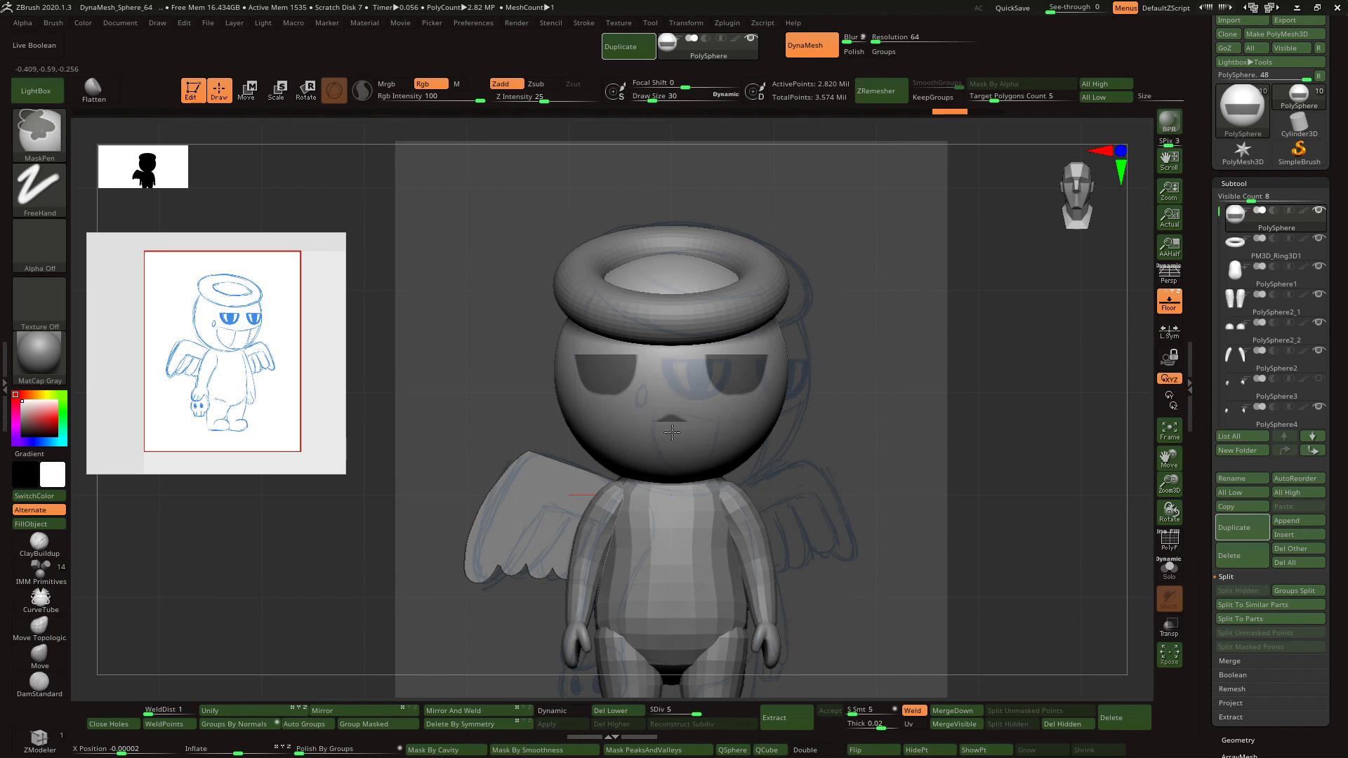
- Clear the head's mask and try painting rounded eye masks with MaskPen at draw size 30
{"action": "left_click_drag", "start_coordinate": [1036, 406], "coordinate": [1004, 429], "text": "ctrl"}
{"action": "mouse_move", "coordinate": [638, 386]}
{"action": "left_mouse_down", "text": "ctrl"}
{"action": "mouse_move", "coordinate": [615, 362]}
{"action": "mouse_move", "coordinate": [607, 375]}
{"action": "mouse_move", "coordinate": [647, 368]}
{"action": "mouse_move", "coordinate": [616, 391]}
{"action": "left_mouse_up", "text": "ctrl"}
{"action": "key", "text": "ctrl+z"}
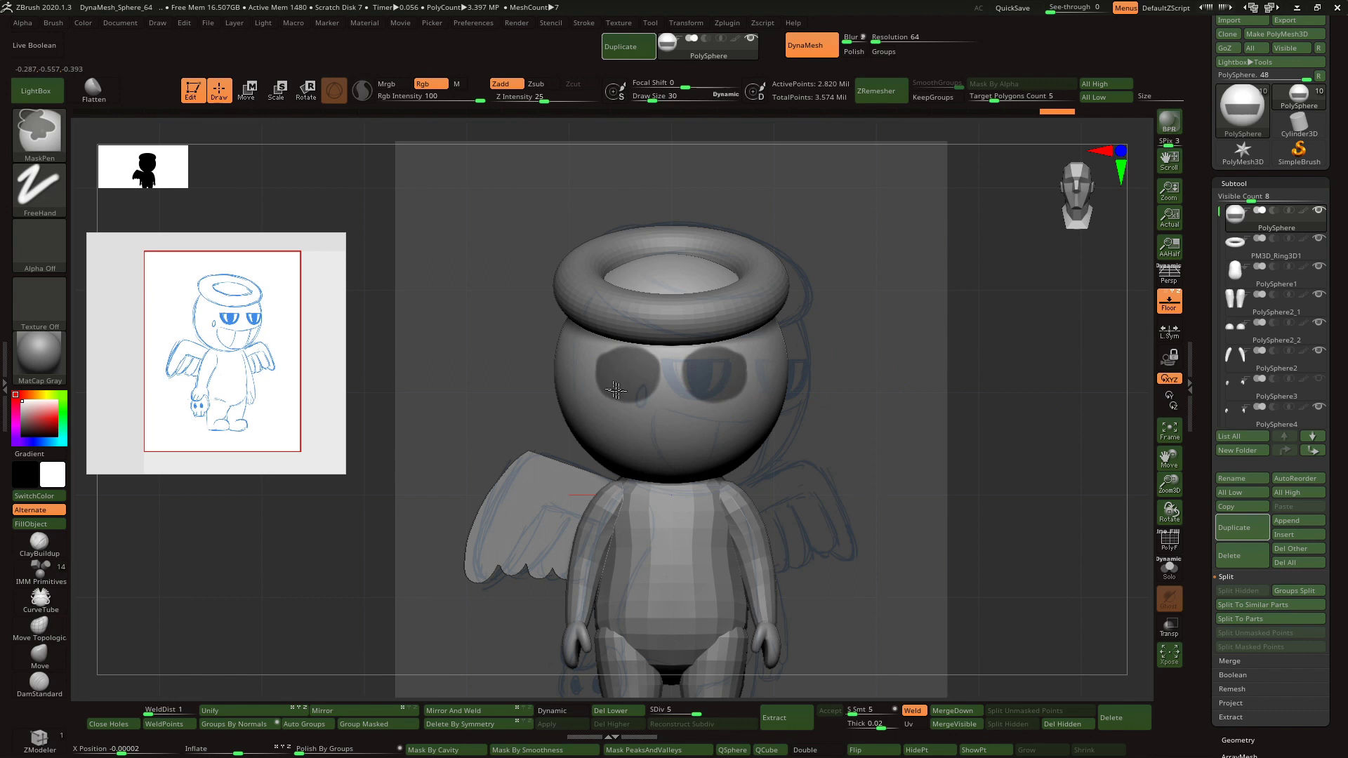
{"action": "key", "text": "ctrl+z"}
- Paint symmetrical round eye masks on the face with MaskPen at draw size 38 and enlarge them
{"action": "left_click_drag", "start_coordinate": [1152, 485], "coordinate": [1154, 544], "text": "alt"}
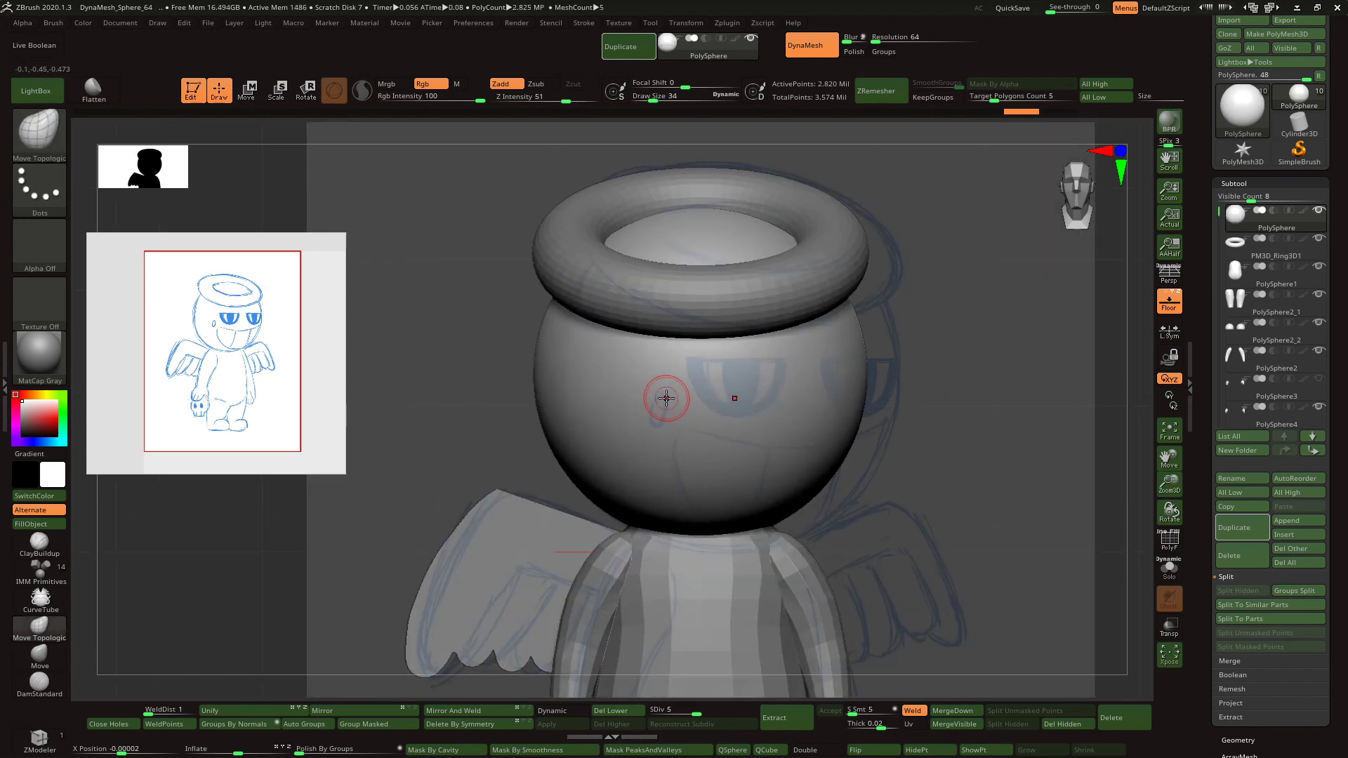
{"action": "left_click_drag", "start_coordinate": [656, 383], "coordinate": [641, 343], "text": "ctrl"}
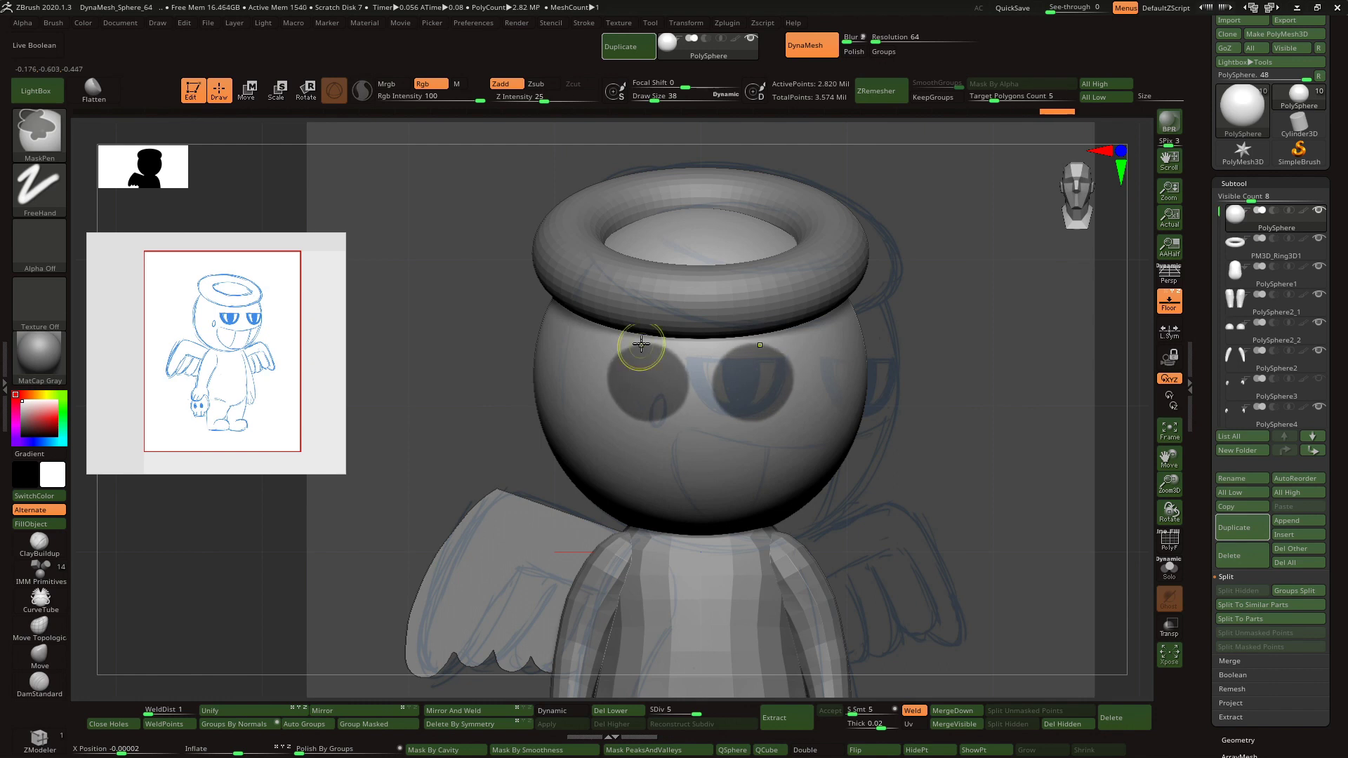
{"action": "left_click_drag", "start_coordinate": [1167, 483], "coordinate": [1138, 473]}
{"action": "key", "text": "ctrl"}
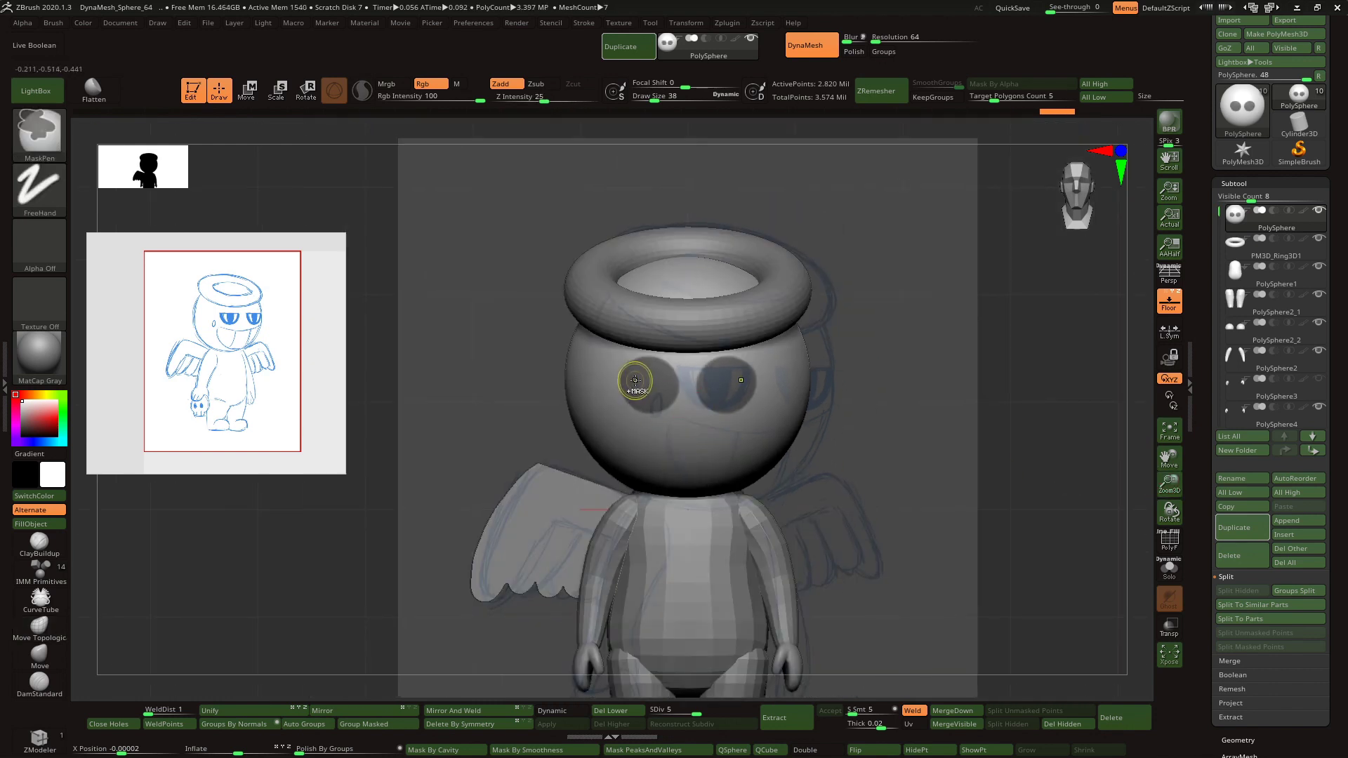
{"action": "left_click_drag", "start_coordinate": [652, 395], "coordinate": [623, 375], "text": "ctrl"}
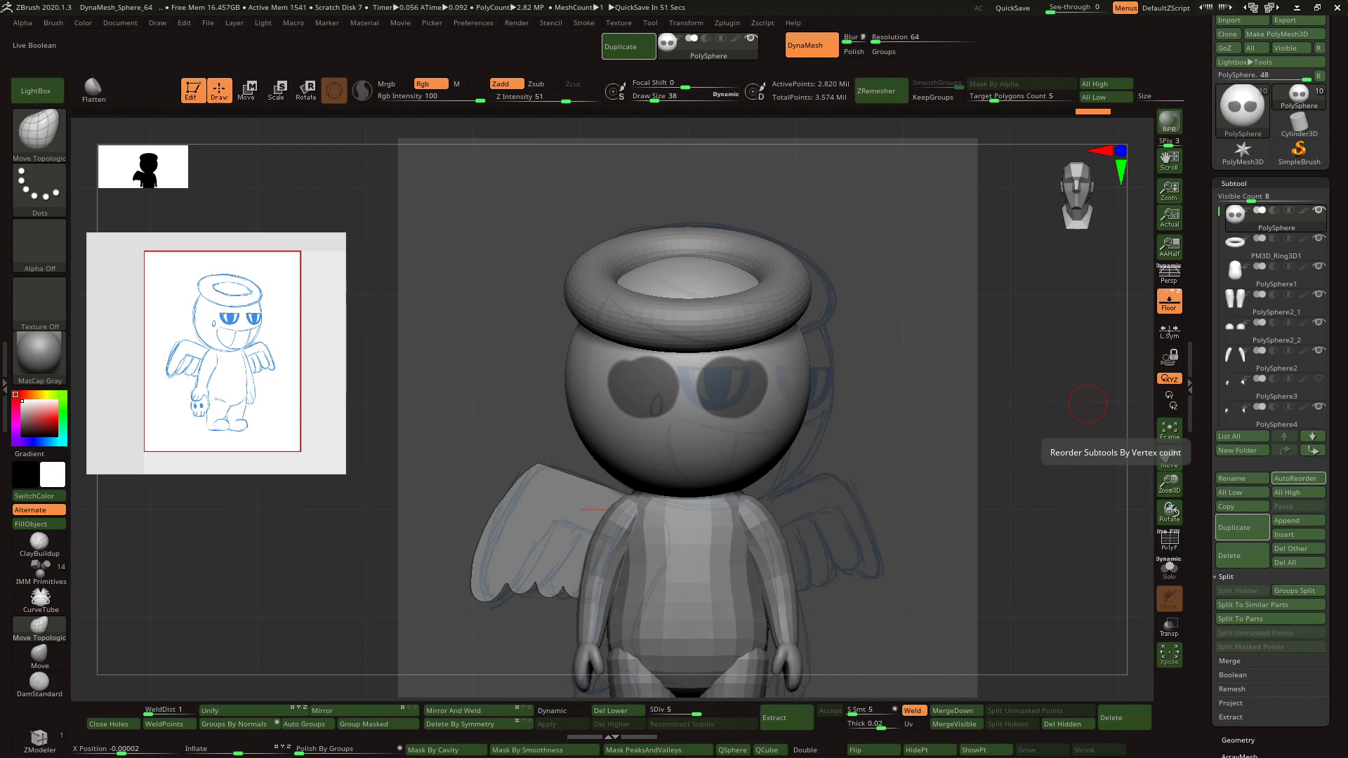
- Trim the upper parts of both eye masks to flat top edges by subtracting from the mask
{"action": "left_click_drag", "start_coordinate": [502, 334], "coordinate": [422, 400]}
{"action": "mouse_move", "coordinate": [388, 283]}
{"action": "left_mouse_down", "text": "ctrl"}
{"action": "mouse_move", "coordinate": [535, 323]}
{"action": "mouse_move", "coordinate": [899, 361]}
{"action": "mouse_move", "coordinate": [909, 381]}
{"action": "left_mouse_up", "text": "ctrl"}
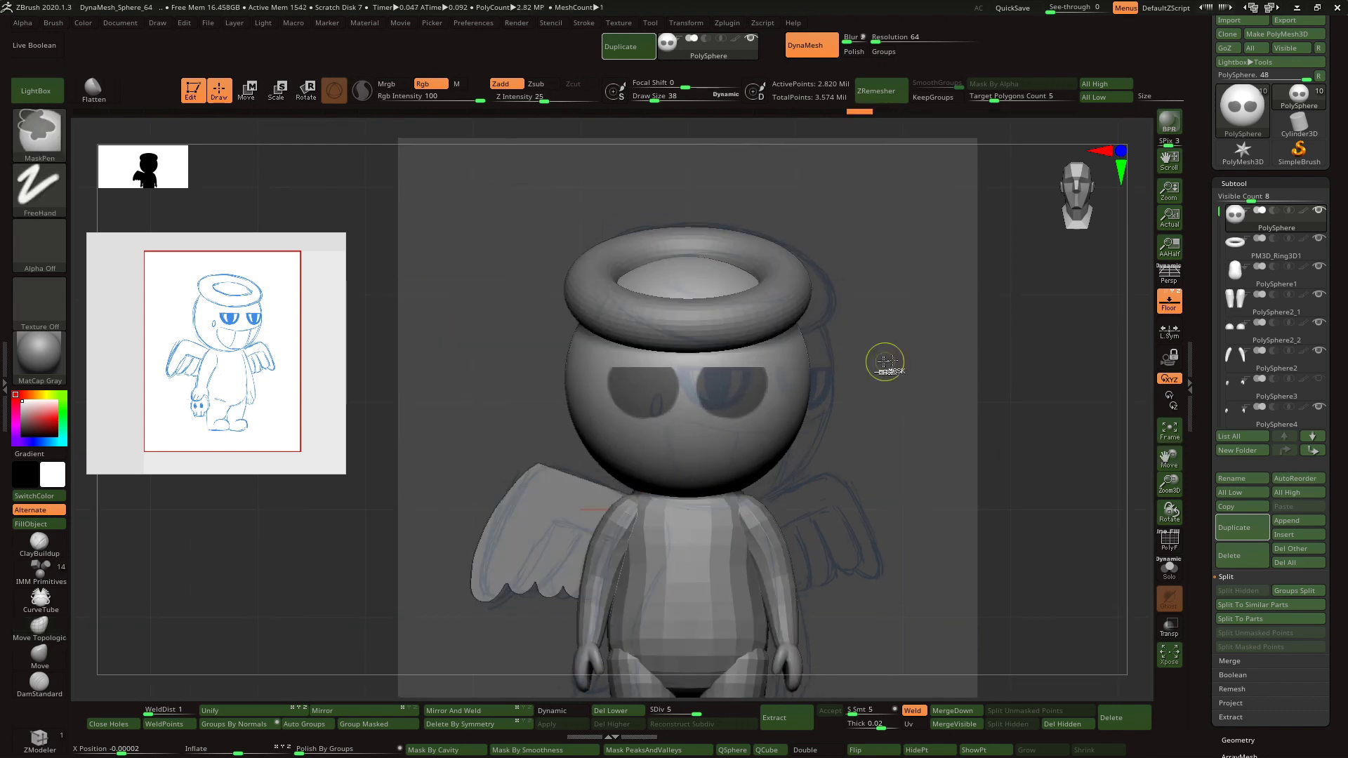
{"action": "left_click_drag", "start_coordinate": [612, 365], "coordinate": [689, 363], "text": "ctrl+alt"}
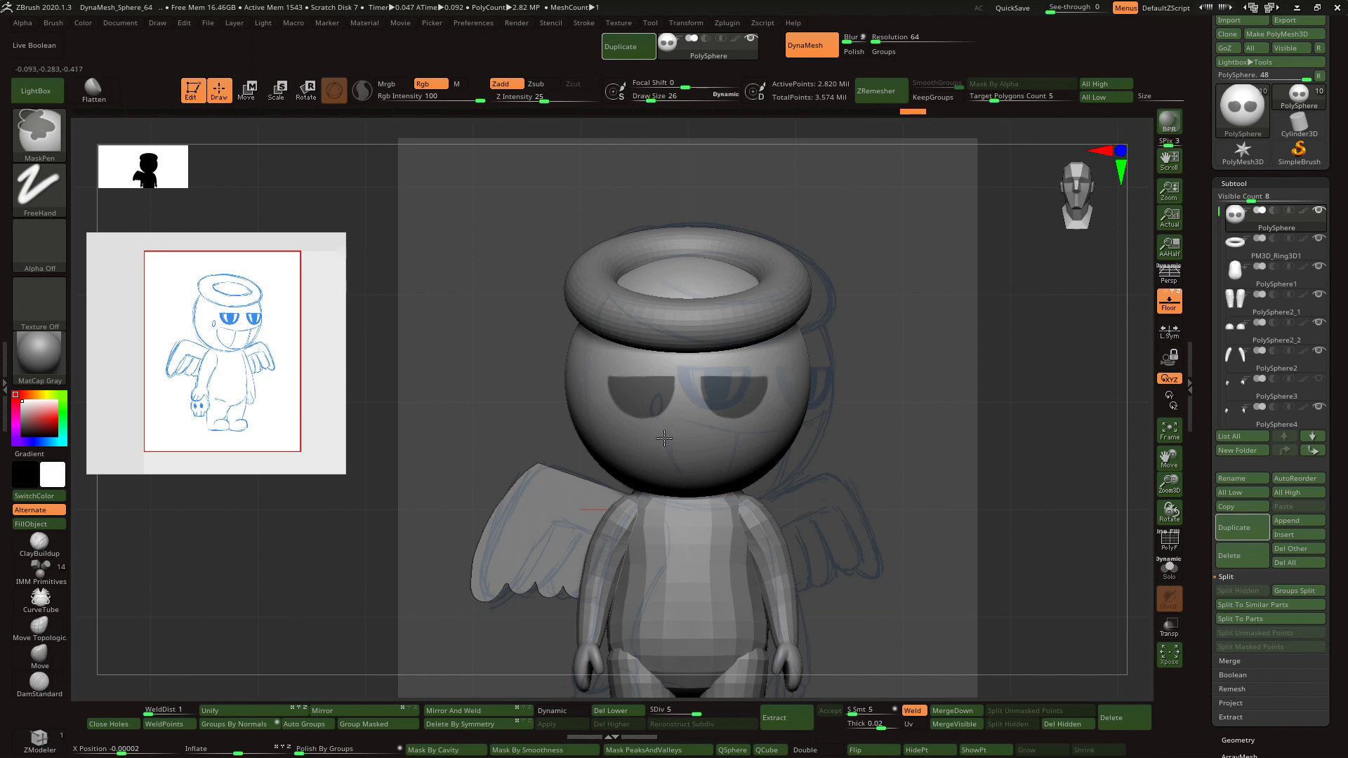
- Assign the masked eye areas their own polygroup with Group Masked and invert the head's mask
{"action": "mouse_move", "coordinate": [1000, 434]}
{"action": "left_mouse_down"}
{"action": "mouse_move", "coordinate": [1022, 451]}
{"action": "mouse_move", "coordinate": [1011, 422]}
{"action": "left_mouse_up"}
{"action": "left_click_drag", "start_coordinate": [989, 367], "coordinate": [1022, 421]}
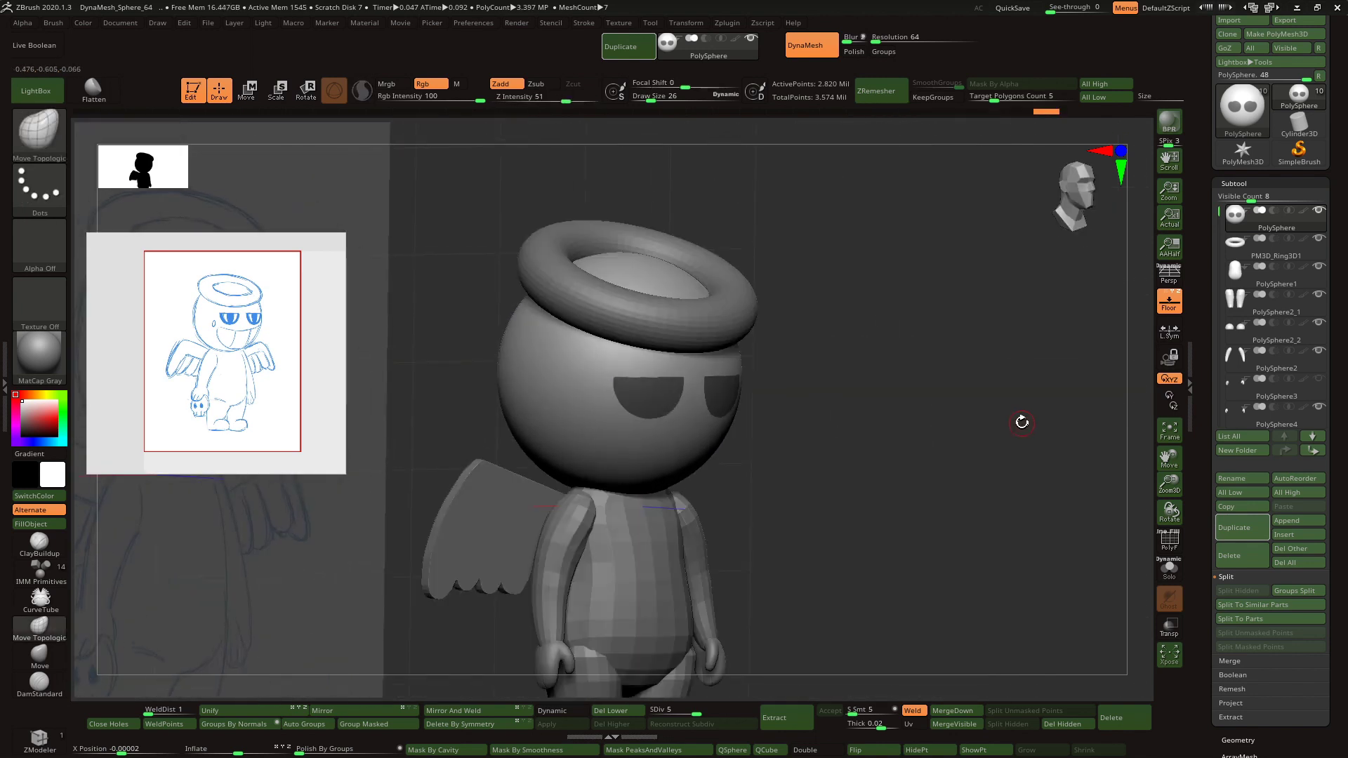
{"action": "left_click", "coordinate": [391, 725]}
{"action": "key", "text": "ctrl+i"}
- Duplicate the head subtool, make the duplicate active, hide the original and view the head from the side
{"action": "left_click", "coordinate": [1243, 525]}
{"action": "left_click", "coordinate": [1291, 248]}
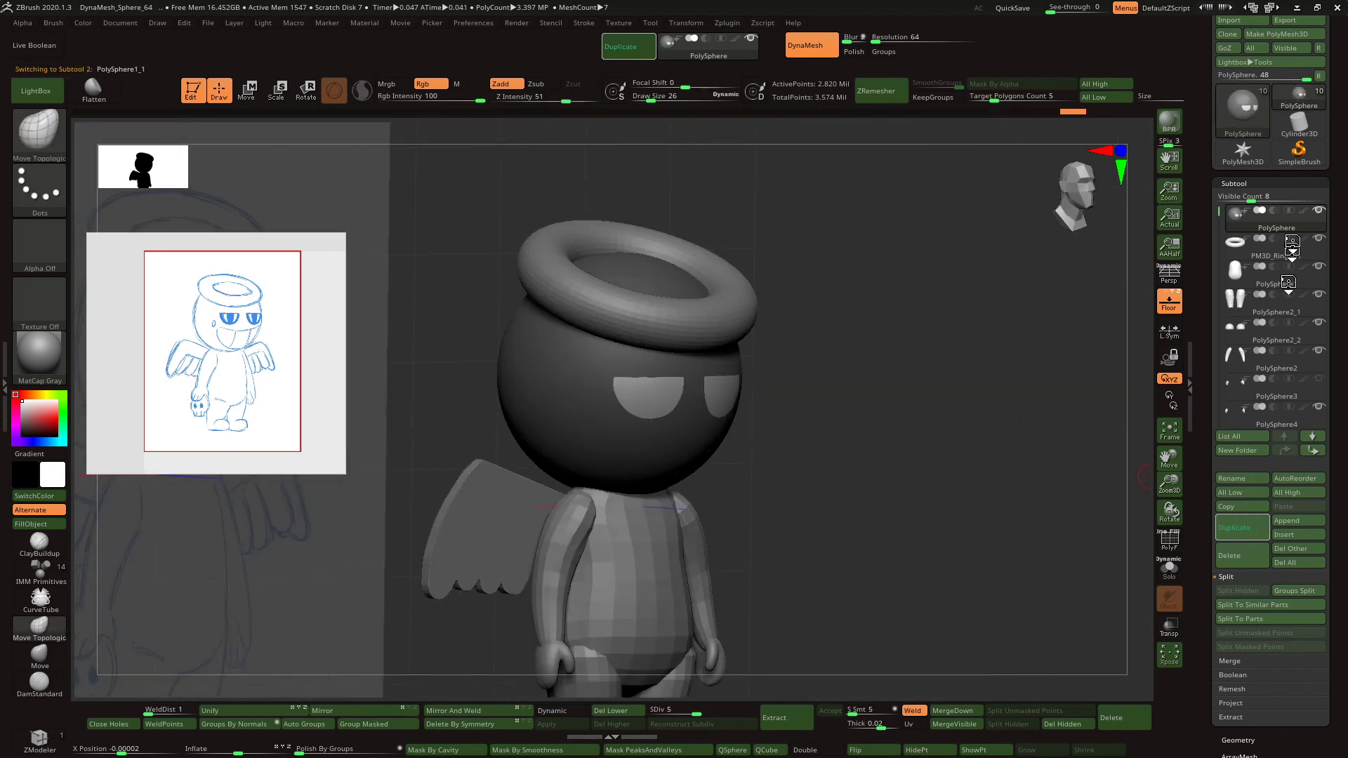
{"action": "left_click", "coordinate": [1322, 212]}
{"action": "mouse_move", "coordinate": [949, 429]}
{"action": "left_mouse_down", "text": "shift"}
{"action": "mouse_move", "coordinate": [895, 422]}
{"action": "mouse_move", "coordinate": [905, 457]}
{"action": "mouse_move", "coordinate": [912, 440]}
{"action": "left_mouse_up", "text": "shift"}
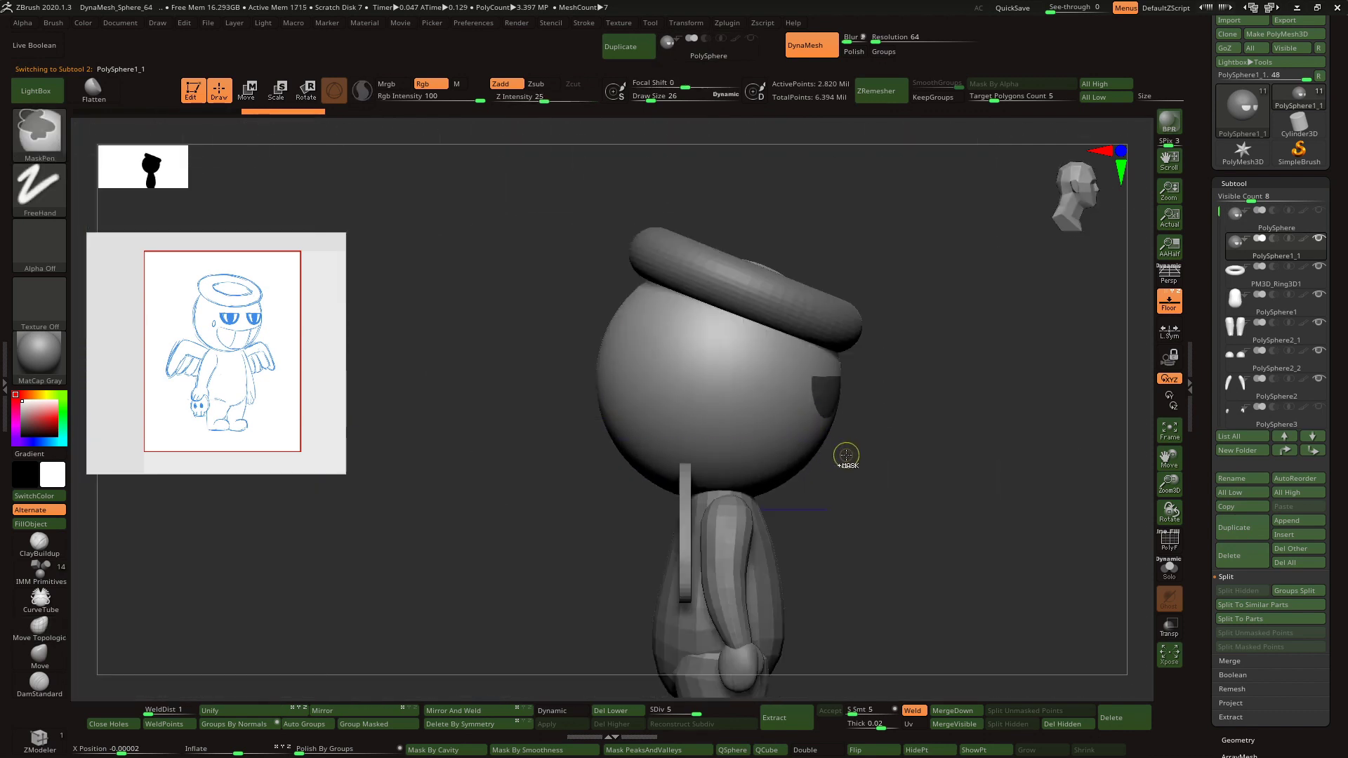
{"action": "key", "text": "shift+f"}
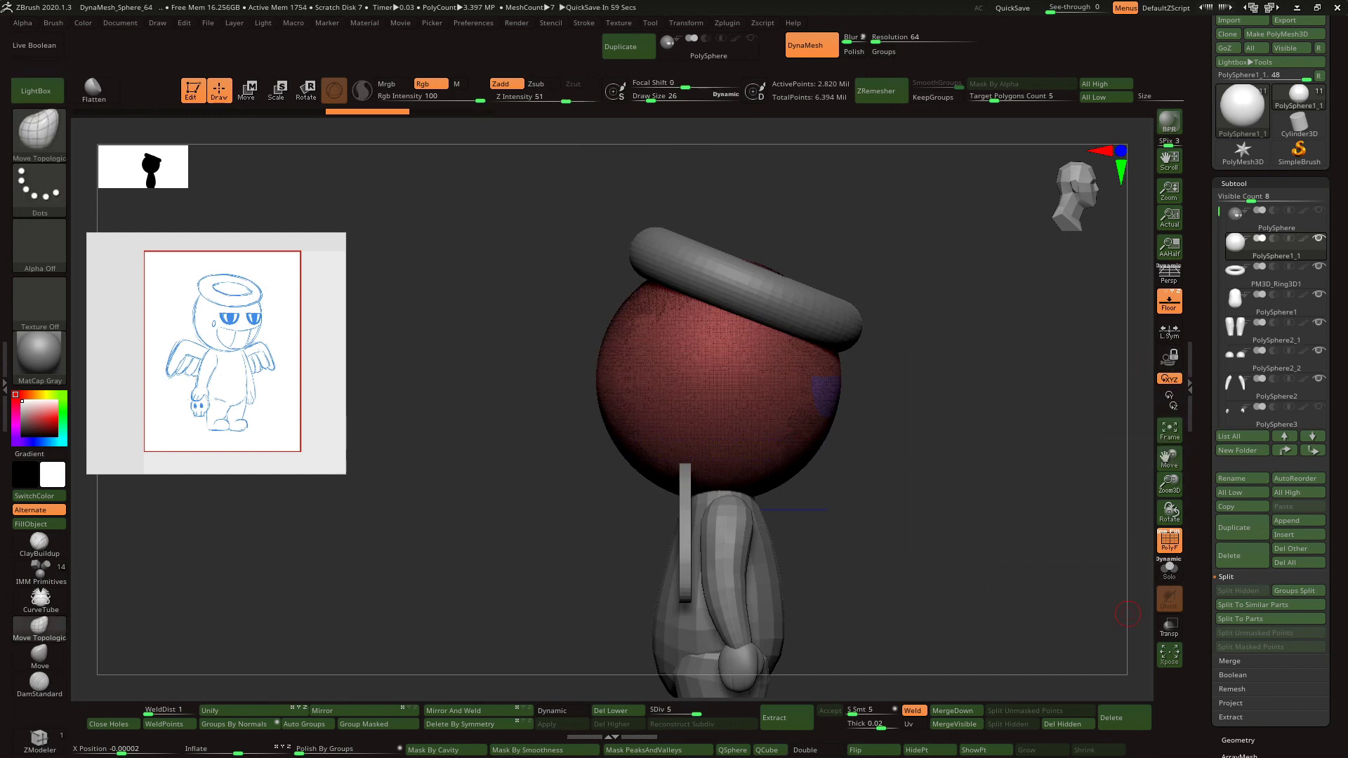
{"action": "left_click_drag", "start_coordinate": [1169, 492], "coordinate": [875, 484]}
{"action": "left_click_drag", "start_coordinate": [773, 453], "coordinate": [737, 499], "text": "ctrl"}
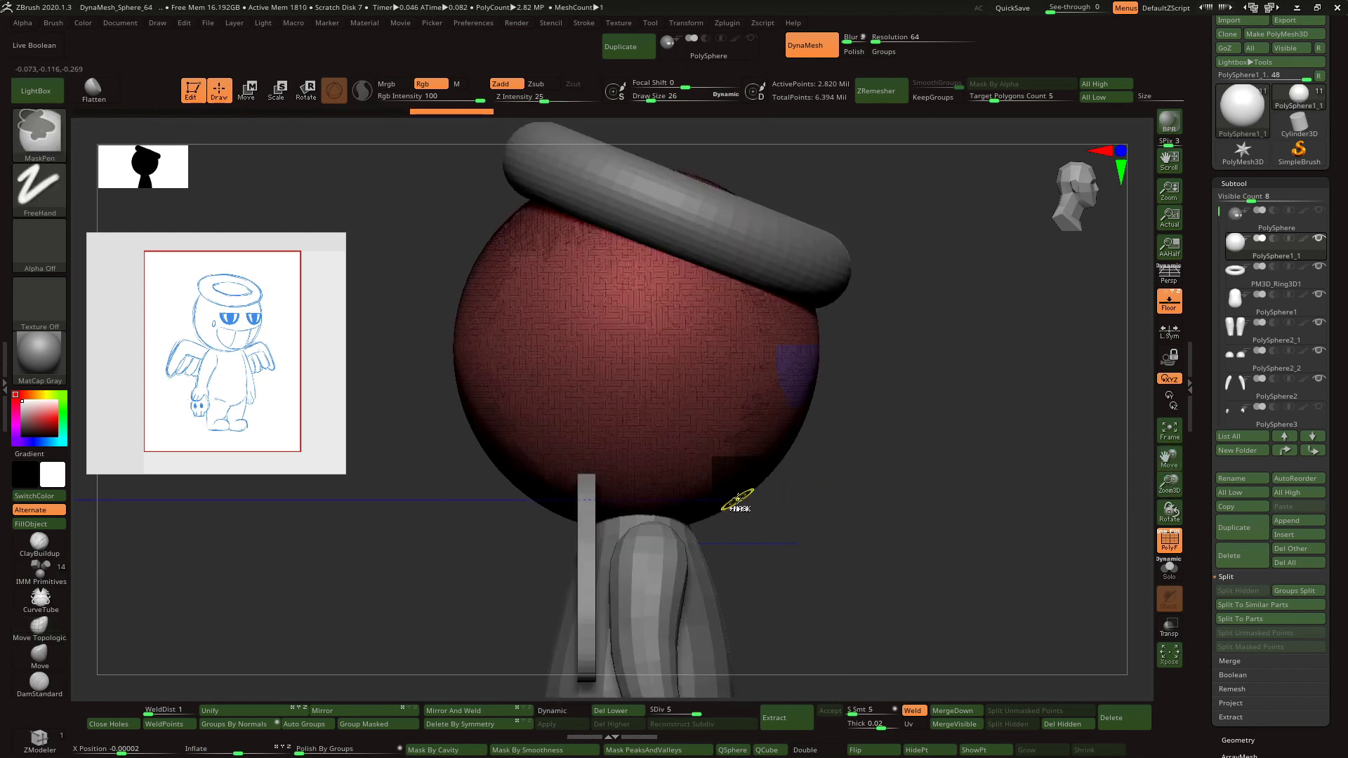
{"action": "left_click", "coordinate": [40, 134]}
{"action": "left_click", "coordinate": [115, 158]}
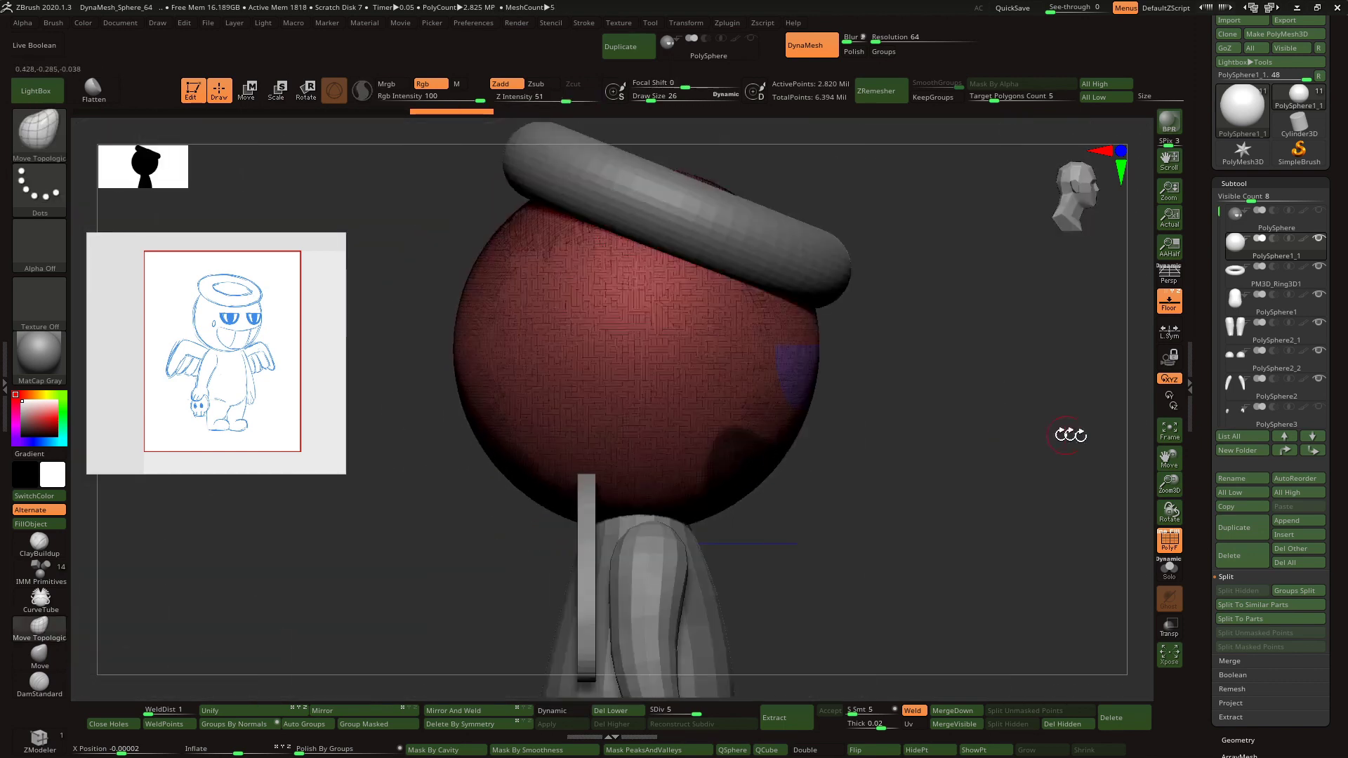
{"action": "left_click_drag", "start_coordinate": [1167, 481], "coordinate": [1168, 482]}
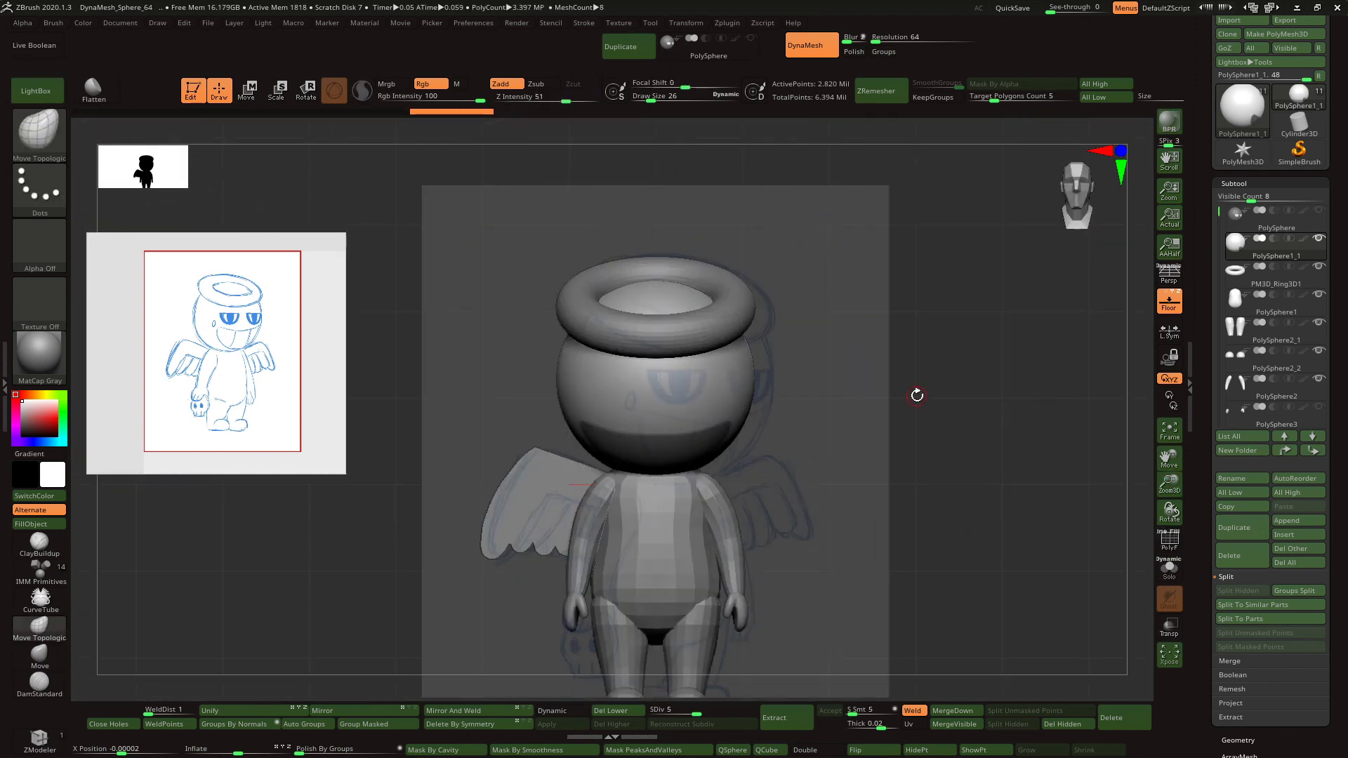
{"action": "left_click_drag", "start_coordinate": [888, 419], "coordinate": [819, 421]}
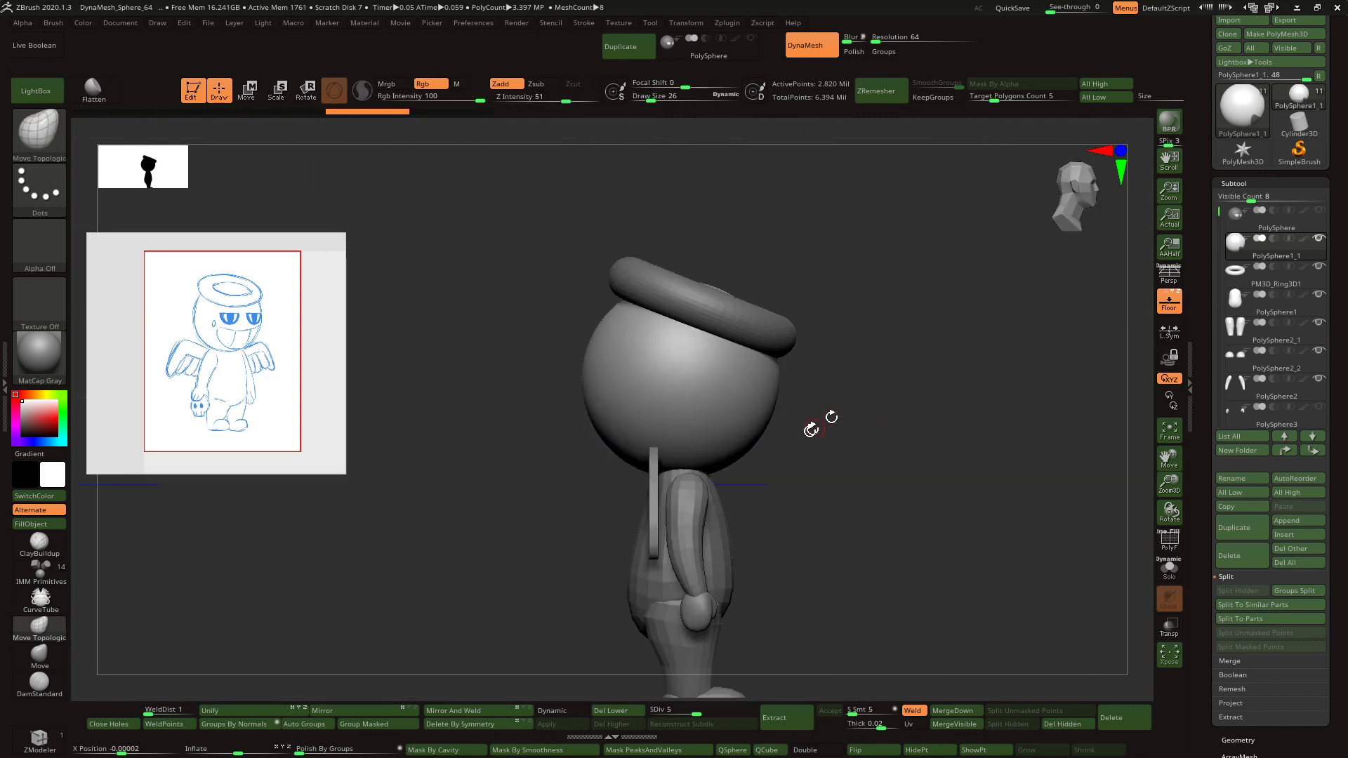
{"action": "left_click", "coordinate": [1169, 540]}
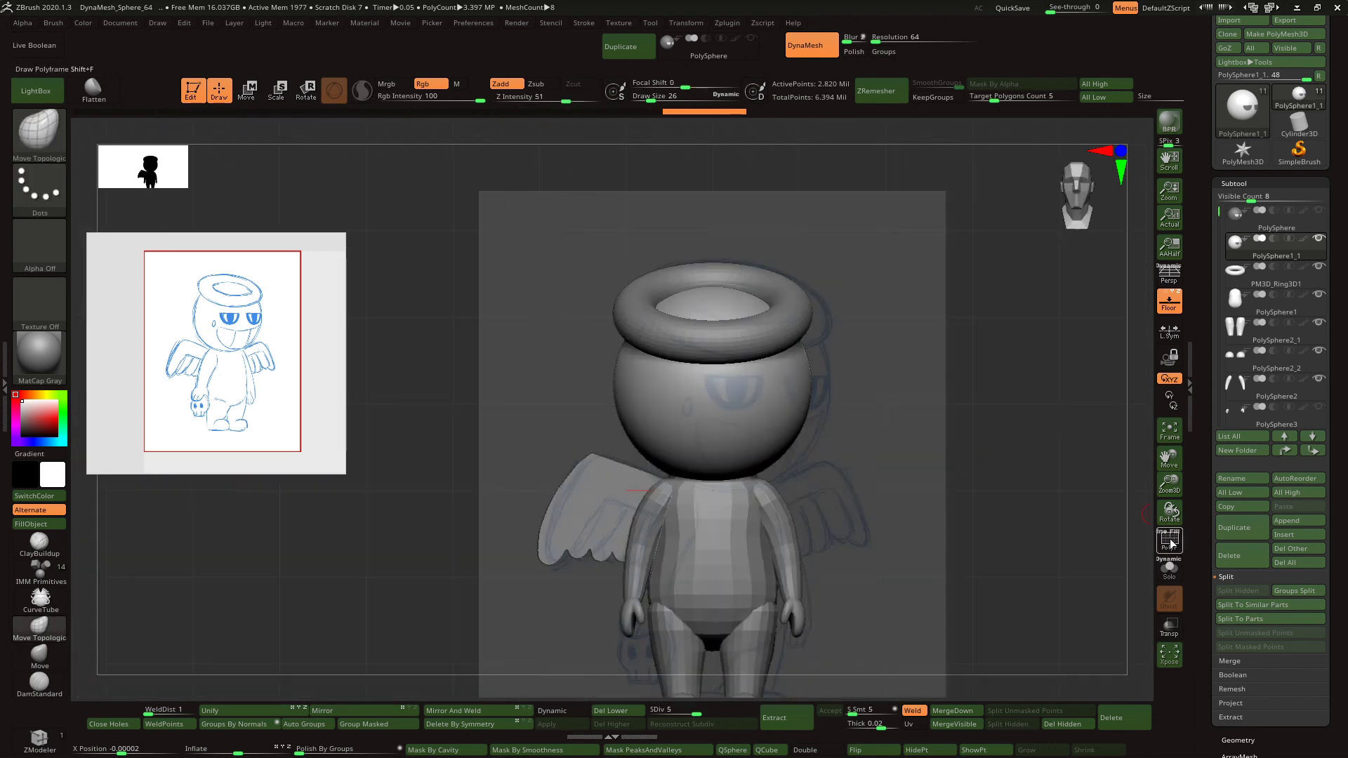
- Try remeshing the duplicated head with ZRemesher, KeepGroups on and a target polygon count of 0.5013, and undo the remesh
{"action": "left_click", "coordinate": [1169, 540]}
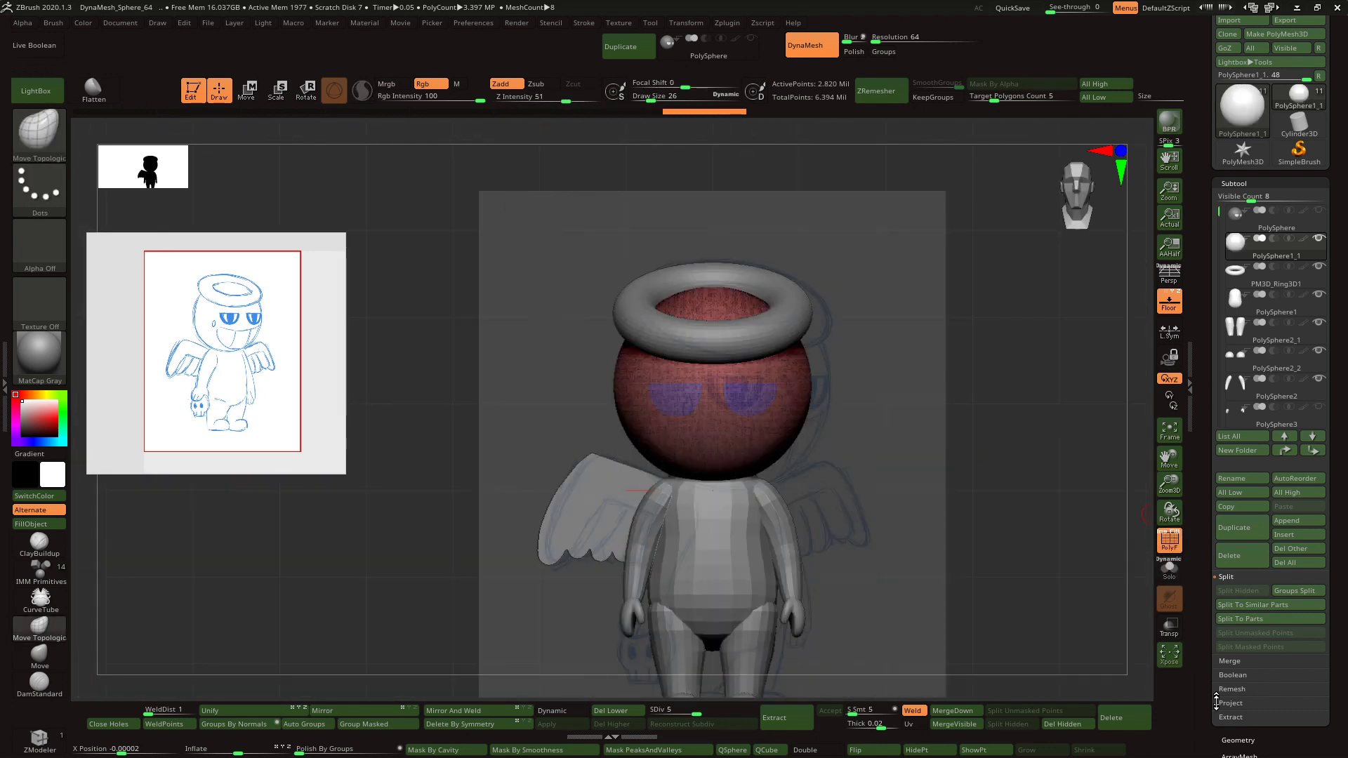
{"action": "left_click", "coordinate": [1237, 740]}
{"action": "left_click", "coordinate": [1290, 410]}
{"action": "left_click_drag", "start_coordinate": [1257, 430], "coordinate": [1228, 430]}
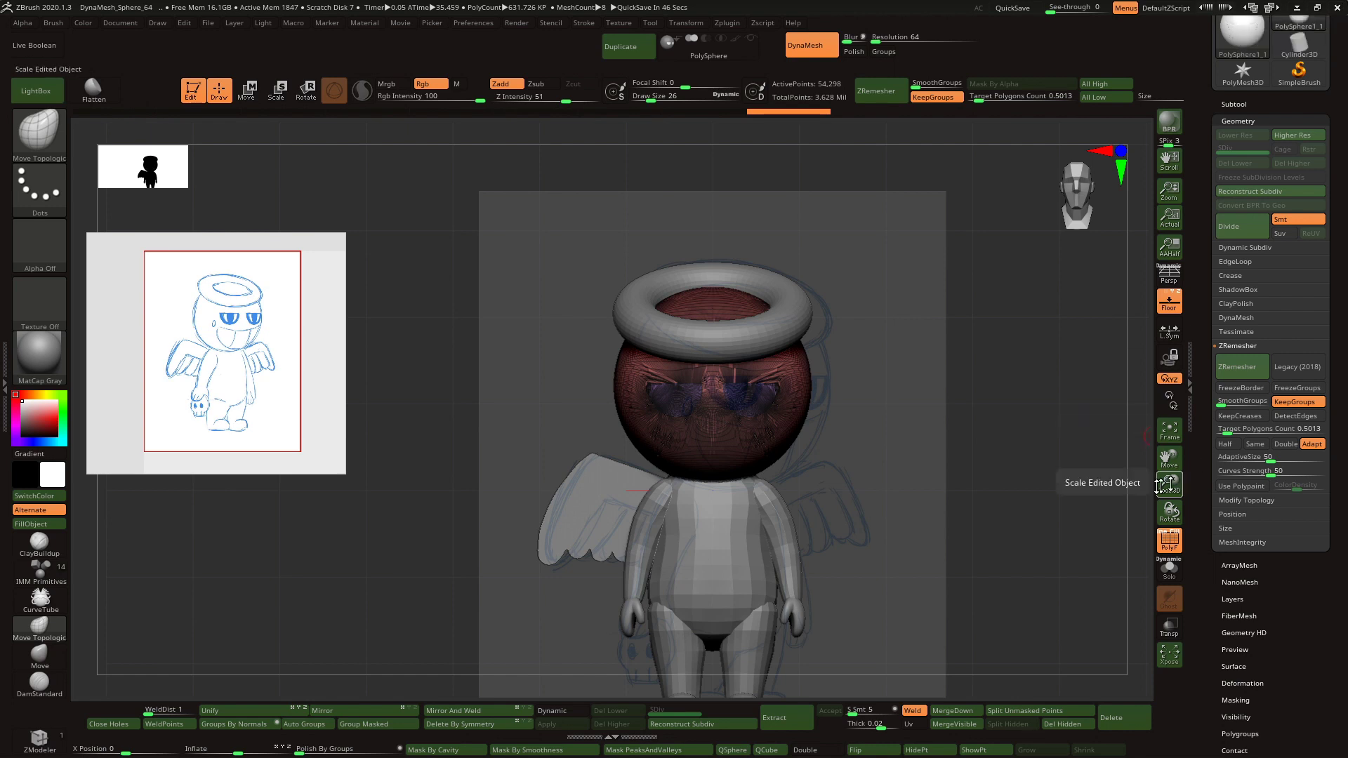
{"action": "key", "text": "ctrl+z"}
{"action": "key", "text": "ctrl+shift+z"}
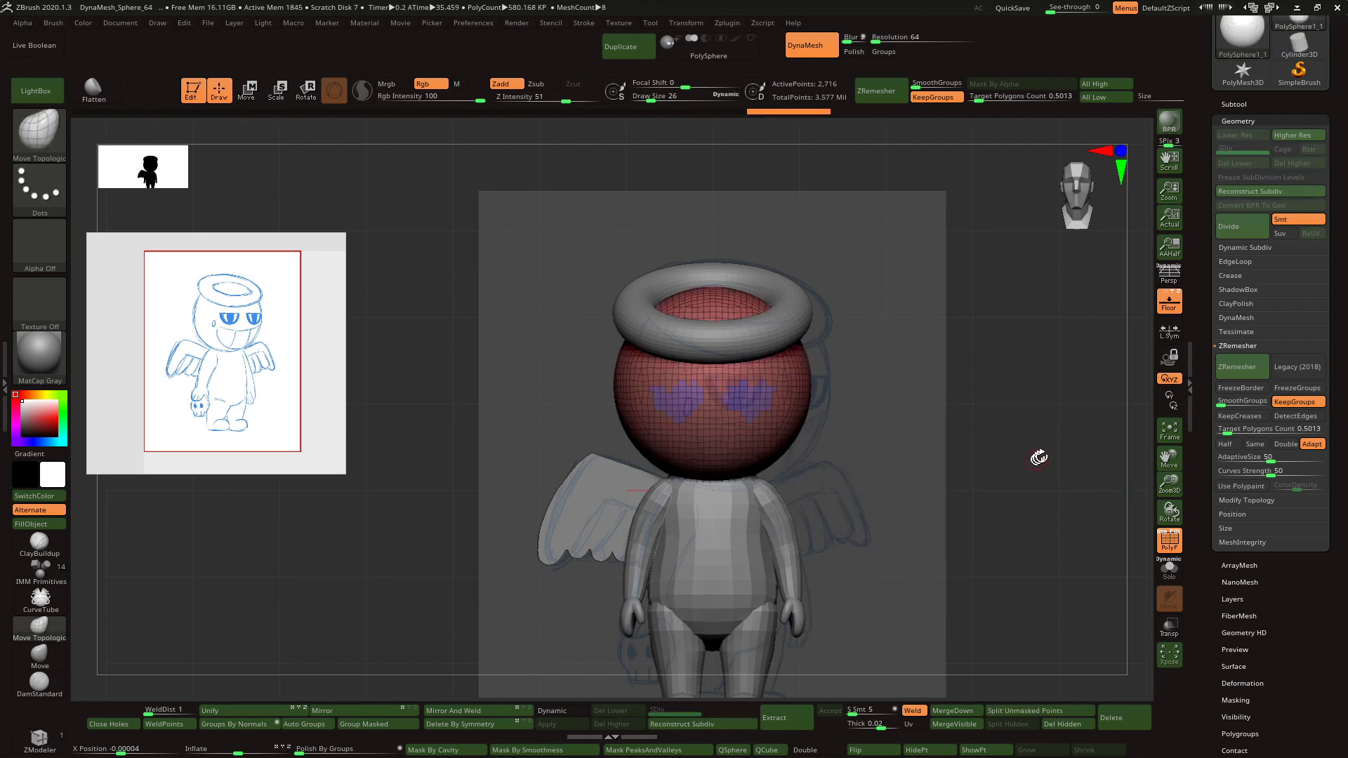
{"action": "key", "text": "ctrl+z"}
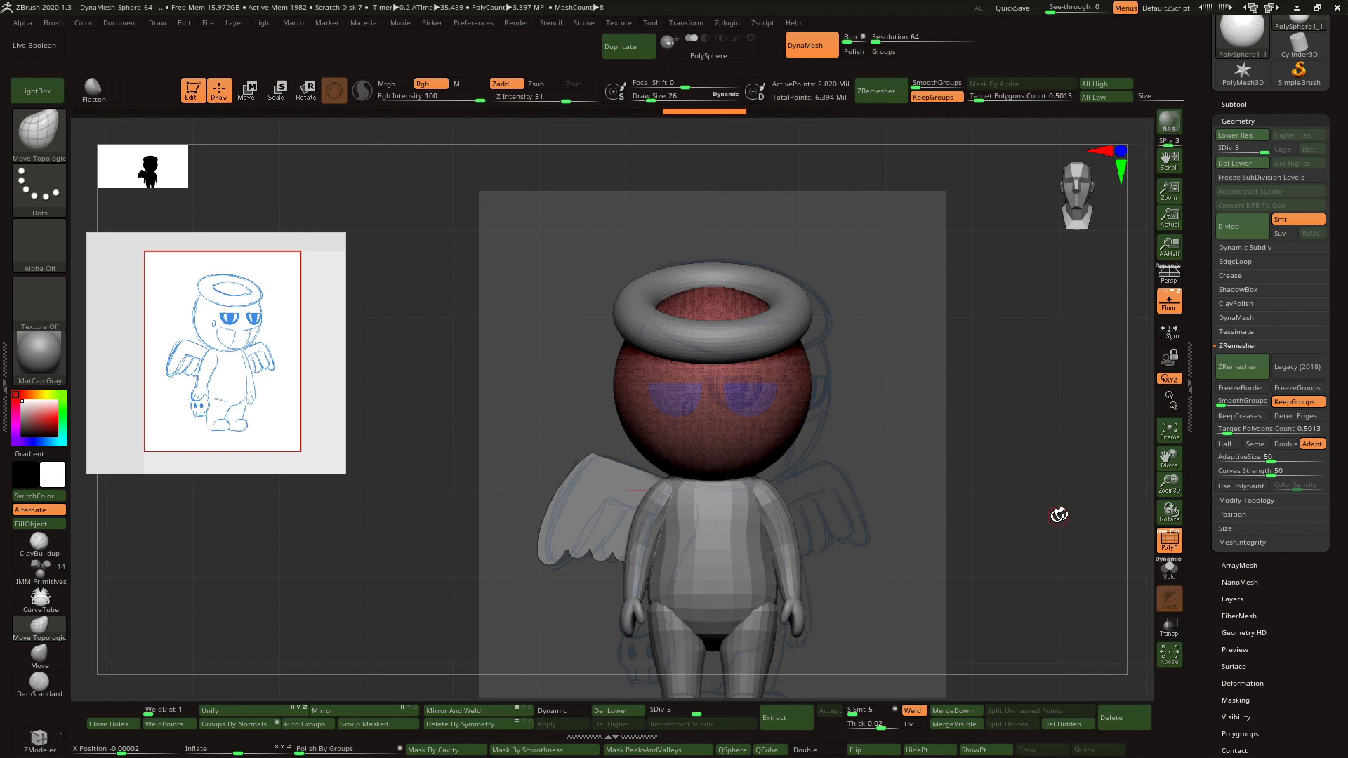
- Push the eye areas slightly back into the head in side view with the Move gizmo and clear the mask
{"action": "left_click_drag", "start_coordinate": [1027, 468], "coordinate": [776, 415]}
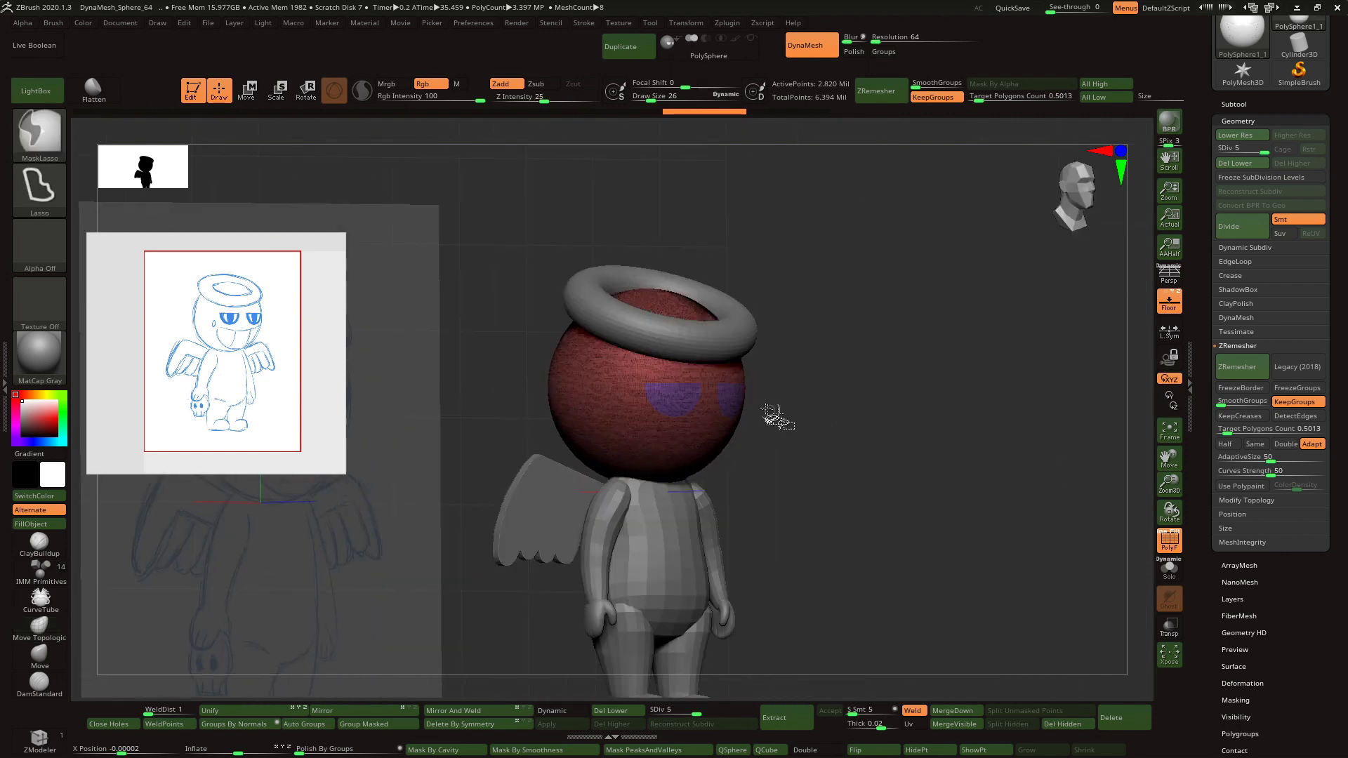
{"action": "left_click", "coordinate": [822, 359], "text": "ctrl"}
{"action": "left_click_drag", "start_coordinate": [831, 335], "coordinate": [906, 331], "text": "shift"}
{"action": "left_click", "coordinate": [249, 91]}
{"action": "left_click_drag", "start_coordinate": [634, 328], "coordinate": [628, 327]}
{"action": "left_click", "coordinate": [219, 92]}
{"action": "mouse_move", "coordinate": [793, 302]}
{"action": "left_mouse_down", "text": "ctrl"}
{"action": "mouse_move", "coordinate": [845, 322]}
{"action": "mouse_move", "coordinate": [769, 324]}
{"action": "left_mouse_up", "text": "ctrl"}
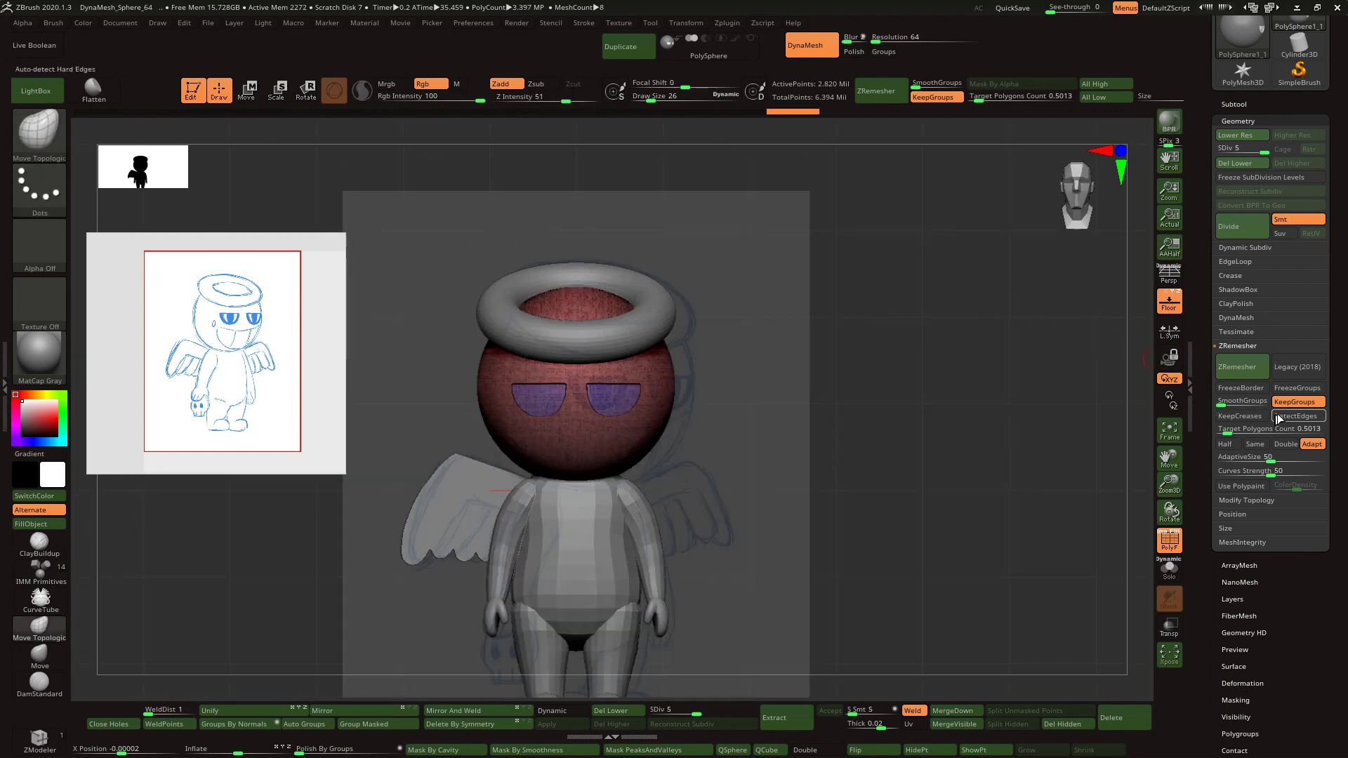
- Try remeshing the head with ZRemesher using Legacy (2018) and a target polygon count of 1.53181, and undo the remesh
{"action": "left_click", "coordinate": [1296, 368]}
{"action": "left_click_drag", "start_coordinate": [1246, 428], "coordinate": [1254, 428]}
{"action": "left_click", "coordinate": [1237, 367]}
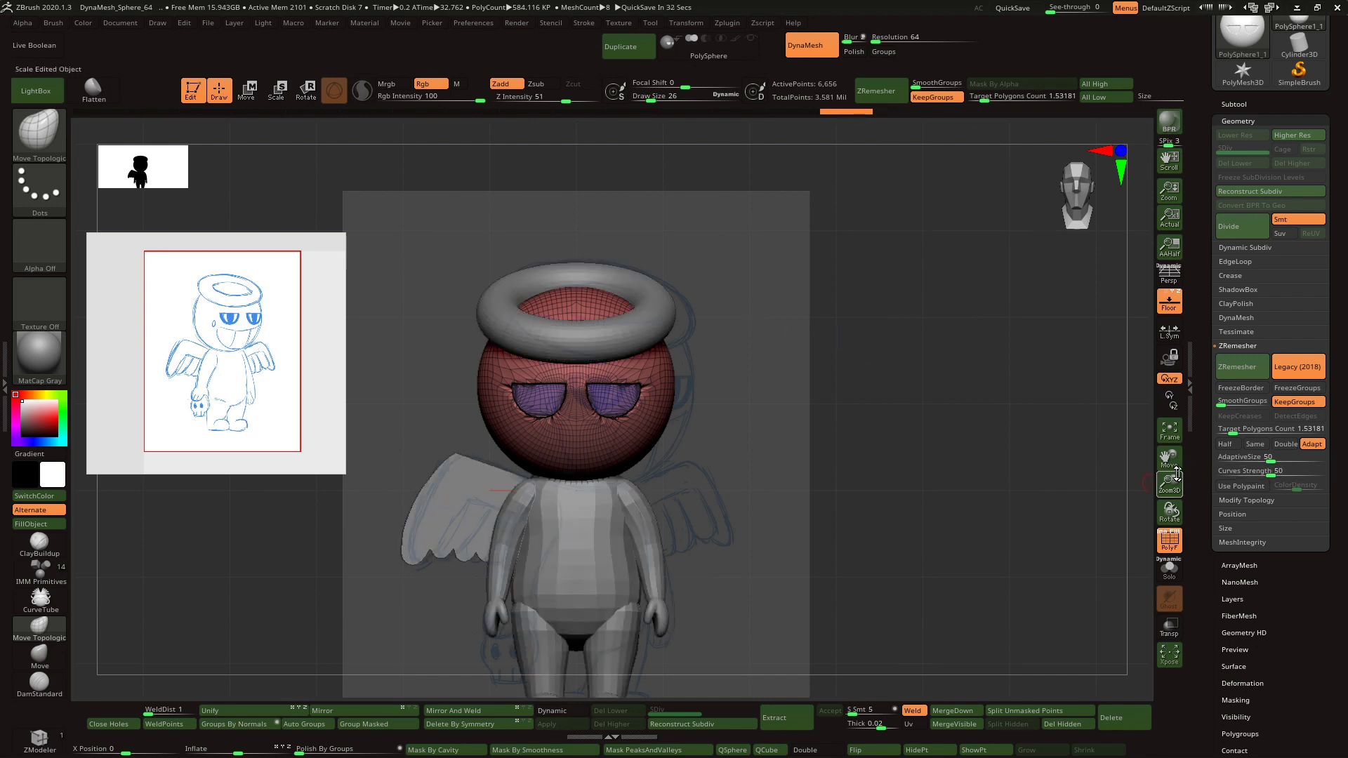
{"action": "left_click_drag", "start_coordinate": [1177, 475], "coordinate": [1178, 520]}
{"action": "left_click_drag", "start_coordinate": [902, 396], "coordinate": [956, 440]}
{"action": "key", "text": "ctrl+z"}
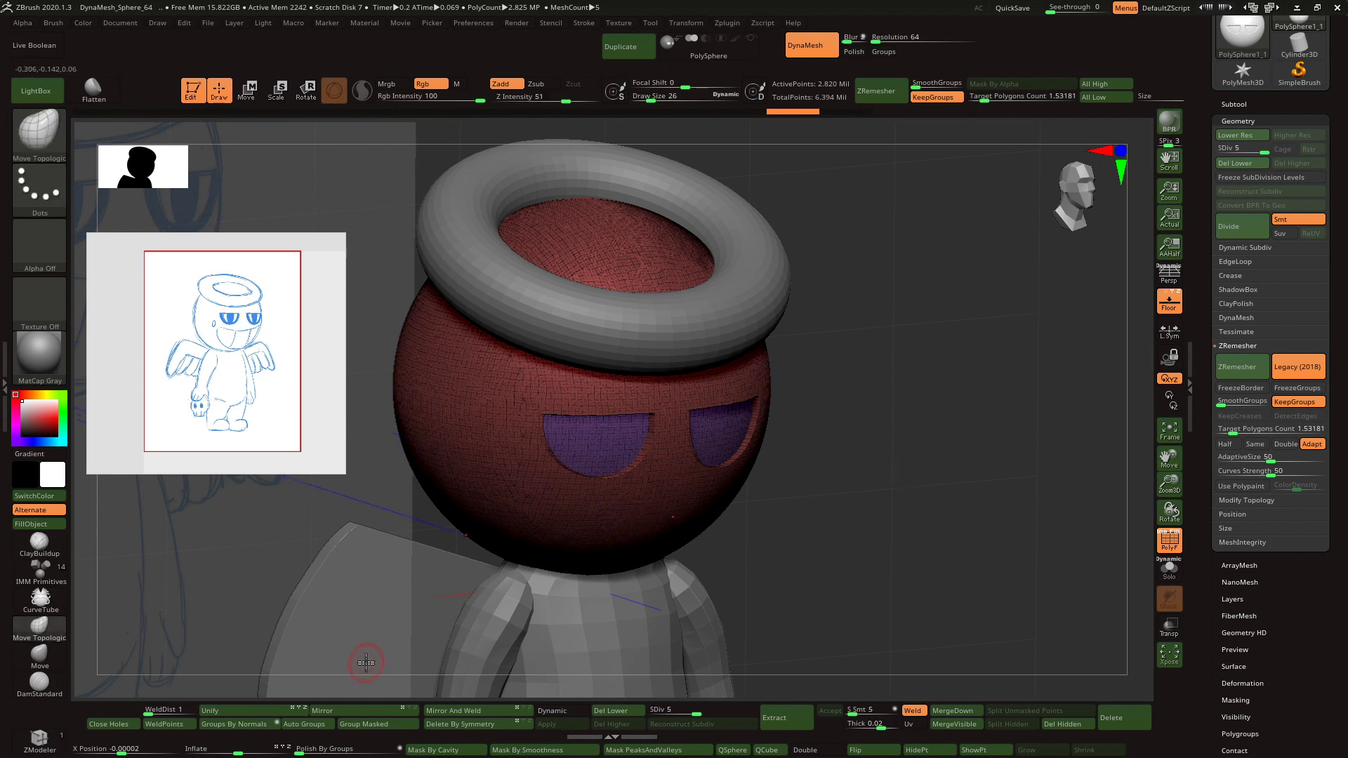
- Rebuild the head with its recessed eyes as a DynaMesh at resolution 552
{"action": "left_click_drag", "start_coordinate": [878, 39], "coordinate": [843, 40]}
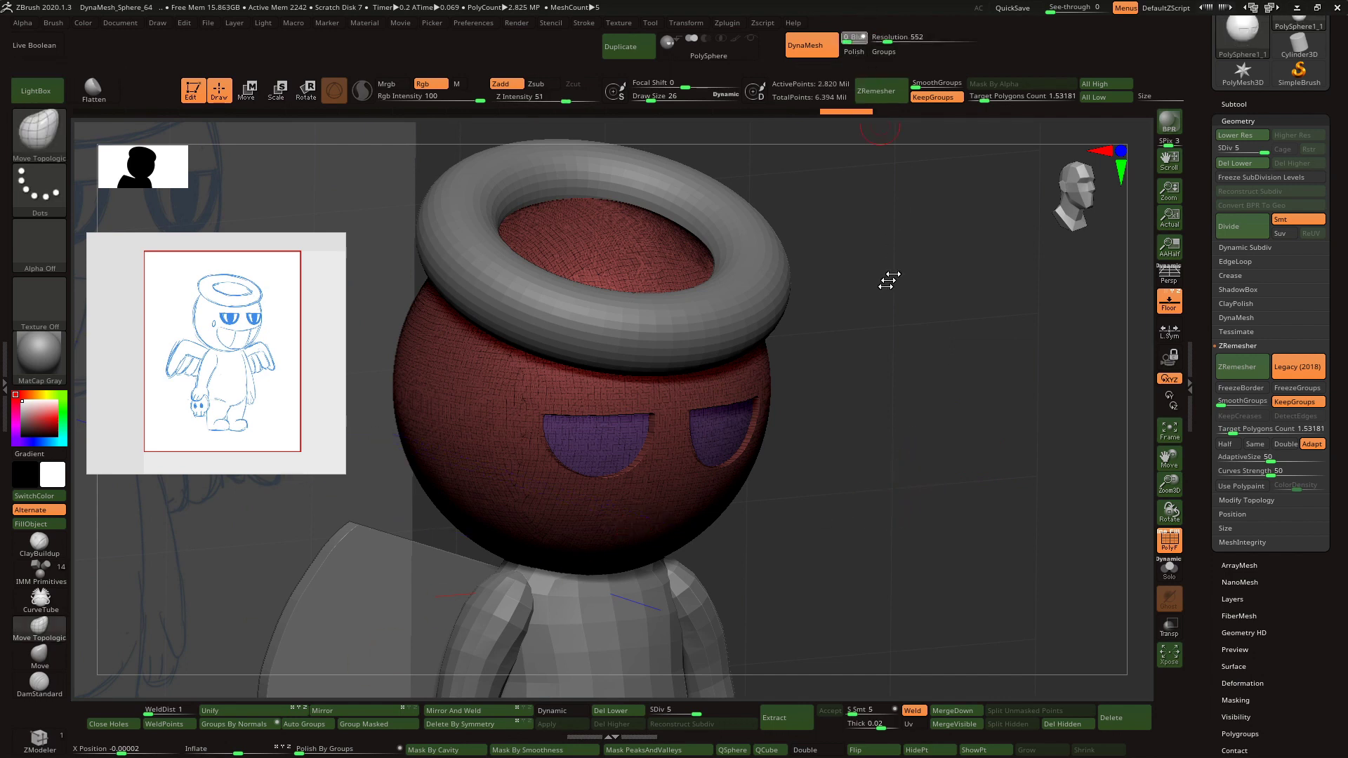
{"action": "left_click_drag", "start_coordinate": [888, 280], "coordinate": [891, 340], "text": "ctrl"}
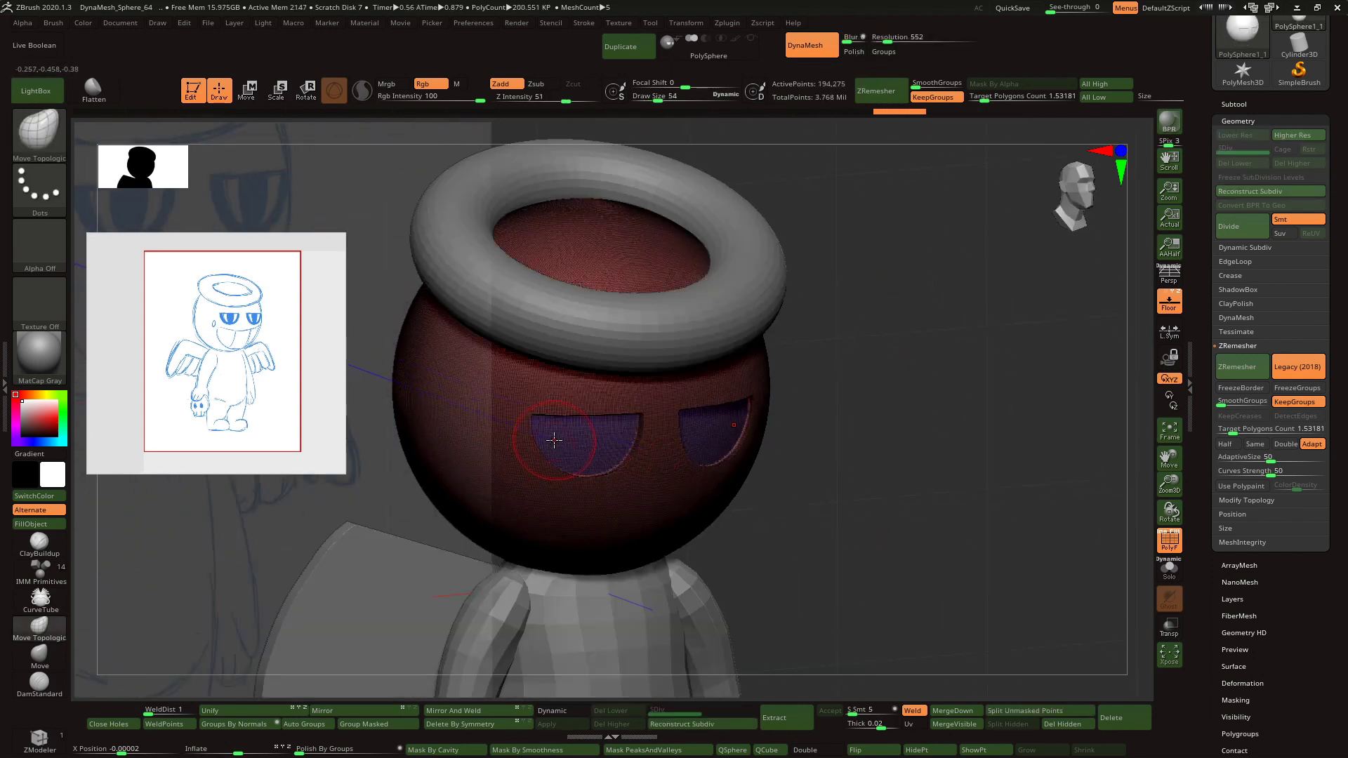
{"action": "left_click_drag", "start_coordinate": [1053, 601], "coordinate": [1130, 532], "text": "ctrl"}
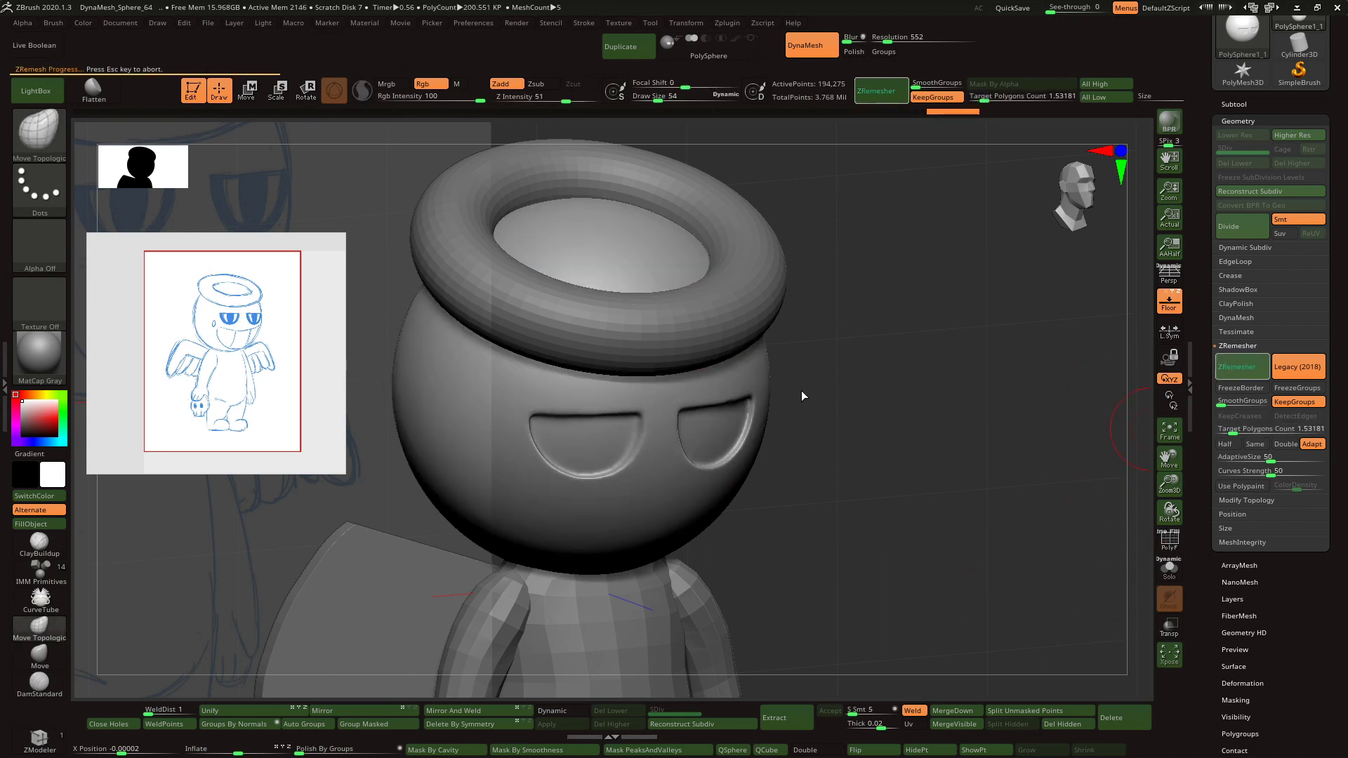
- Remesh the DynaMeshed head with ZRemesher with KeepGroups turned off, and check the wireframe from the side
{"action": "left_click", "coordinate": [1297, 402]}
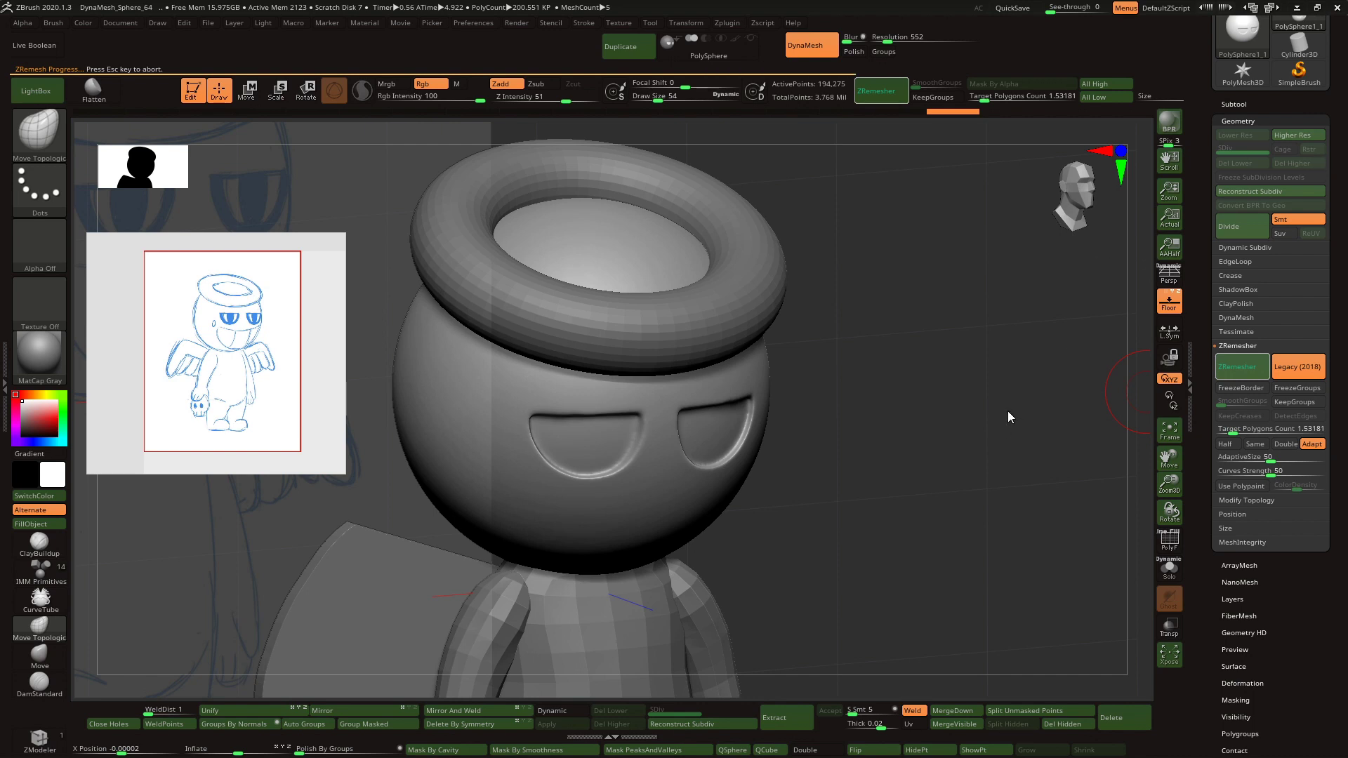
{"action": "left_click", "coordinate": [1168, 542]}
{"action": "left_click_drag", "start_coordinate": [962, 521], "coordinate": [1029, 533]}
{"action": "left_click_drag", "start_coordinate": [1156, 475], "coordinate": [1124, 449]}
{"action": "left_click_drag", "start_coordinate": [414, 229], "coordinate": [520, 228], "text": "shift"}
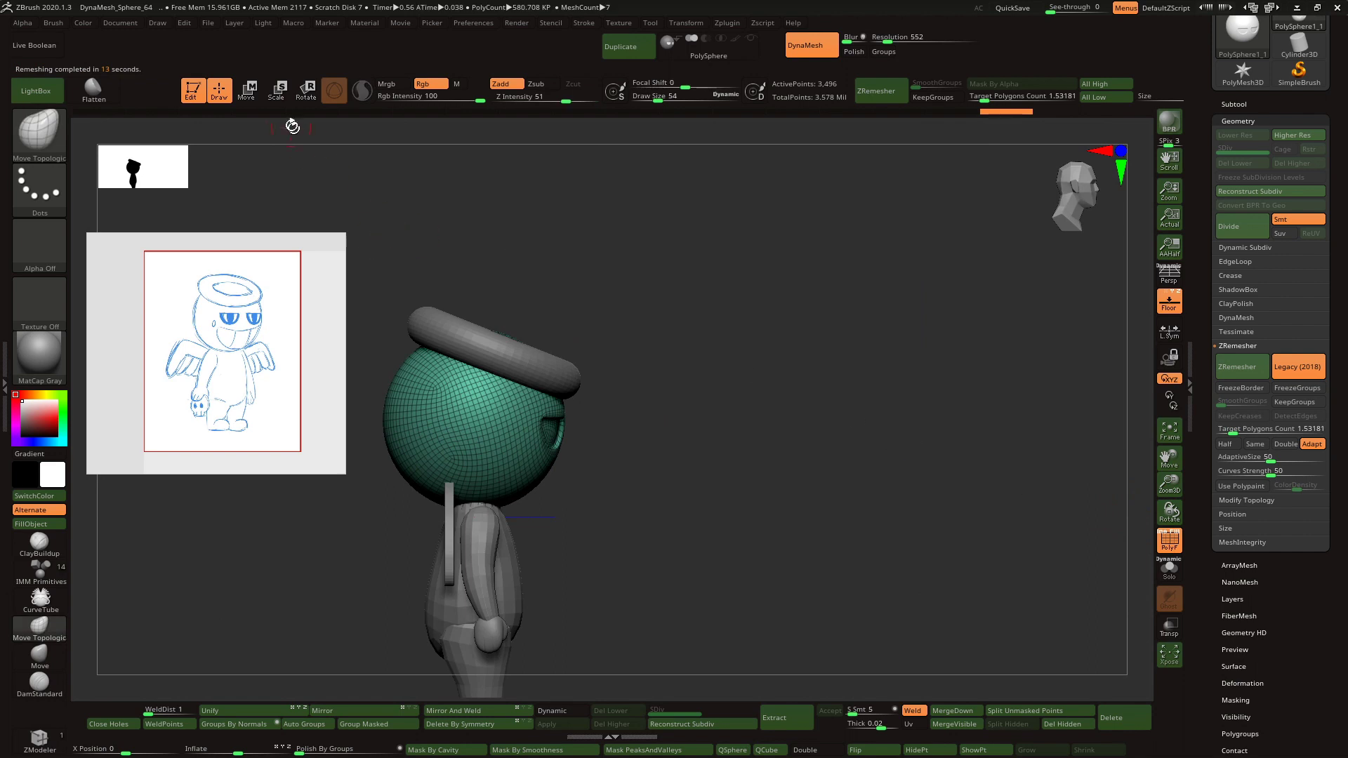
- Slightly reduce the head's front-to-back depth in side view with the transform gizmo and return to sculpting
{"action": "left_click", "coordinate": [247, 91]}
{"action": "left_click_drag", "start_coordinate": [517, 423], "coordinate": [501, 427]}
{"action": "left_click_drag", "start_coordinate": [635, 393], "coordinate": [528, 395], "text": "shift"}
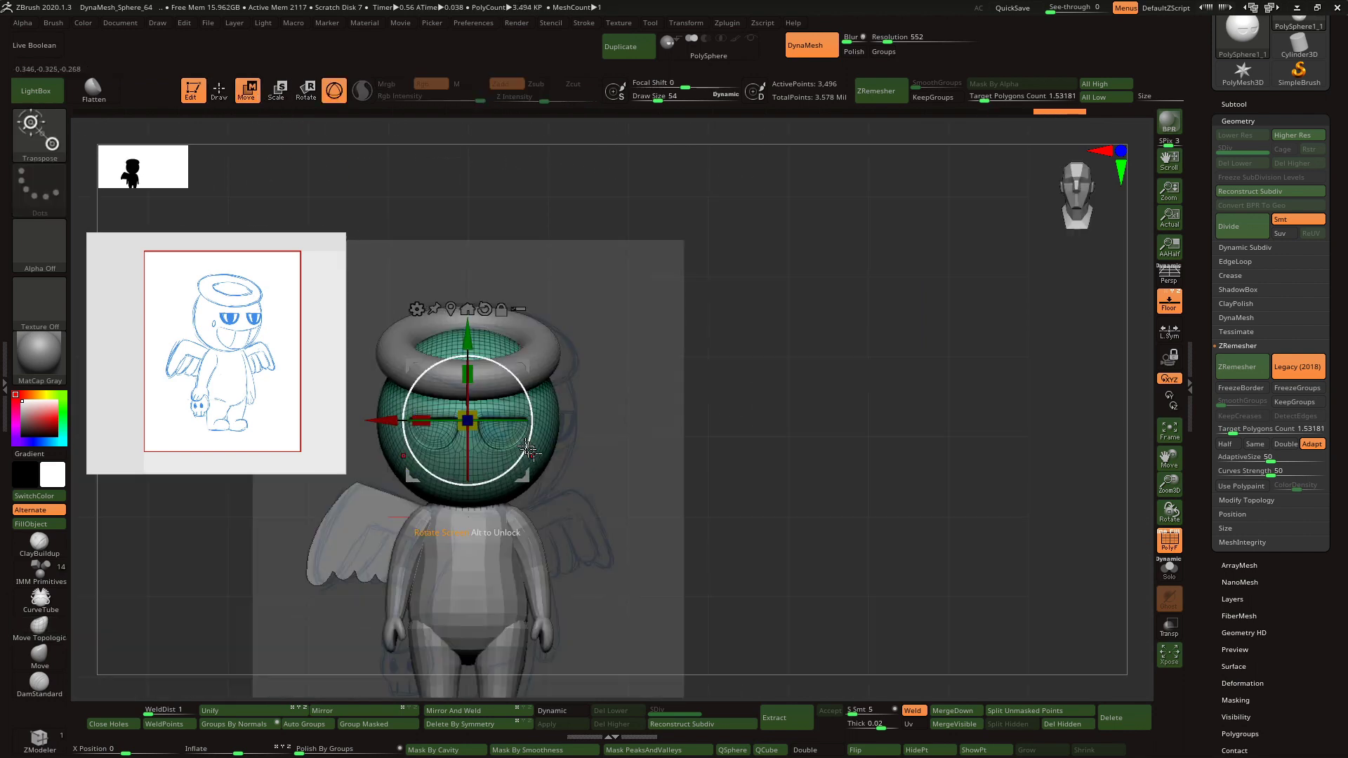
{"action": "key", "text": "q"}
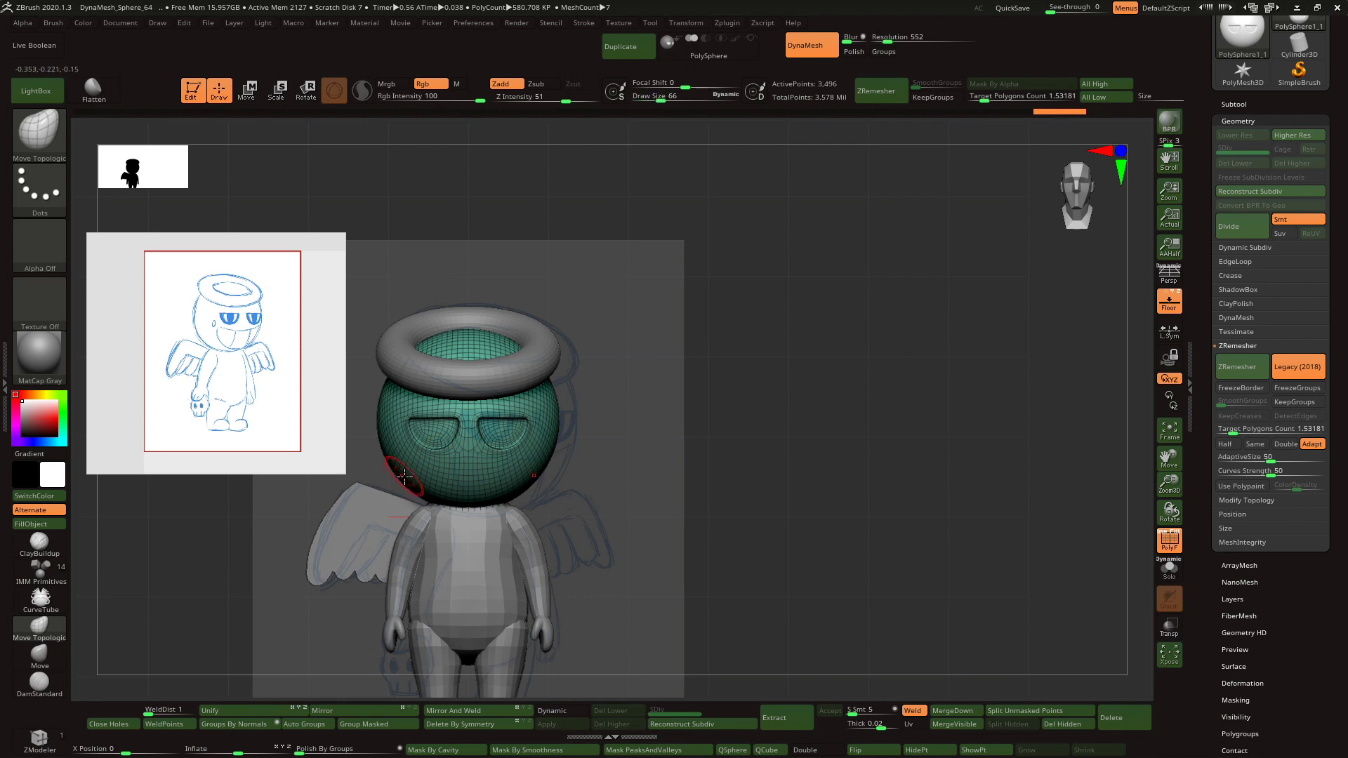
- Adjust the jaw outline and raise the eye sockets with the Move Topological brush, enlarging the brush to draw size 202
{"action": "left_click_drag", "start_coordinate": [407, 491], "coordinate": [443, 503]}
{"action": "left_click_drag", "start_coordinate": [625, 414], "coordinate": [670, 413]}
{"action": "left_click", "coordinate": [670, 412], "text": "ctrl+shift"}
{"action": "mouse_move", "coordinate": [415, 422]}
{"action": "left_mouse_down"}
{"action": "mouse_move", "coordinate": [444, 410]}
{"action": "mouse_move", "coordinate": [420, 408]}
{"action": "left_mouse_up"}
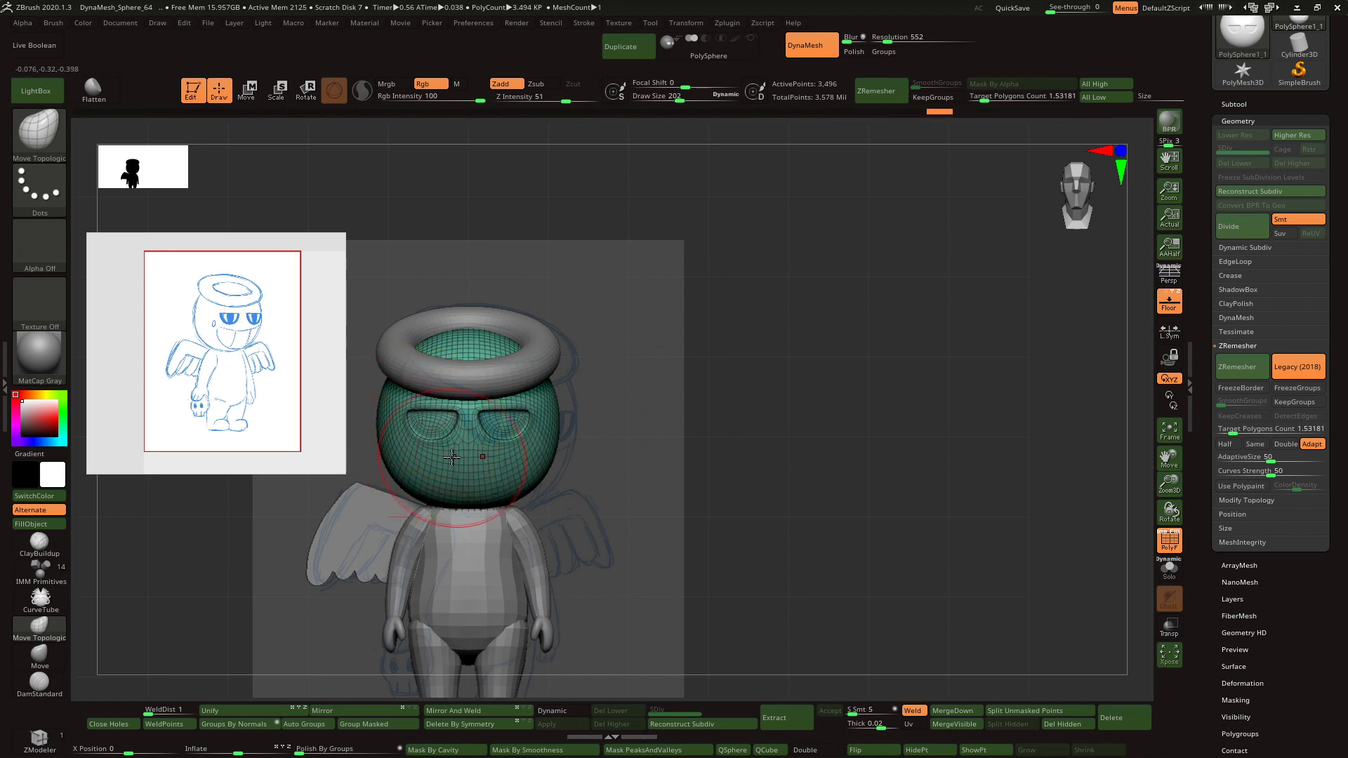
- Reshape the chin and lower face from the front and side with Move Topological at draw size 182
{"action": "left_click_drag", "start_coordinate": [1177, 485], "coordinate": [1177, 519]}
{"action": "left_click_drag", "start_coordinate": [1169, 458], "coordinate": [1285, 436]}
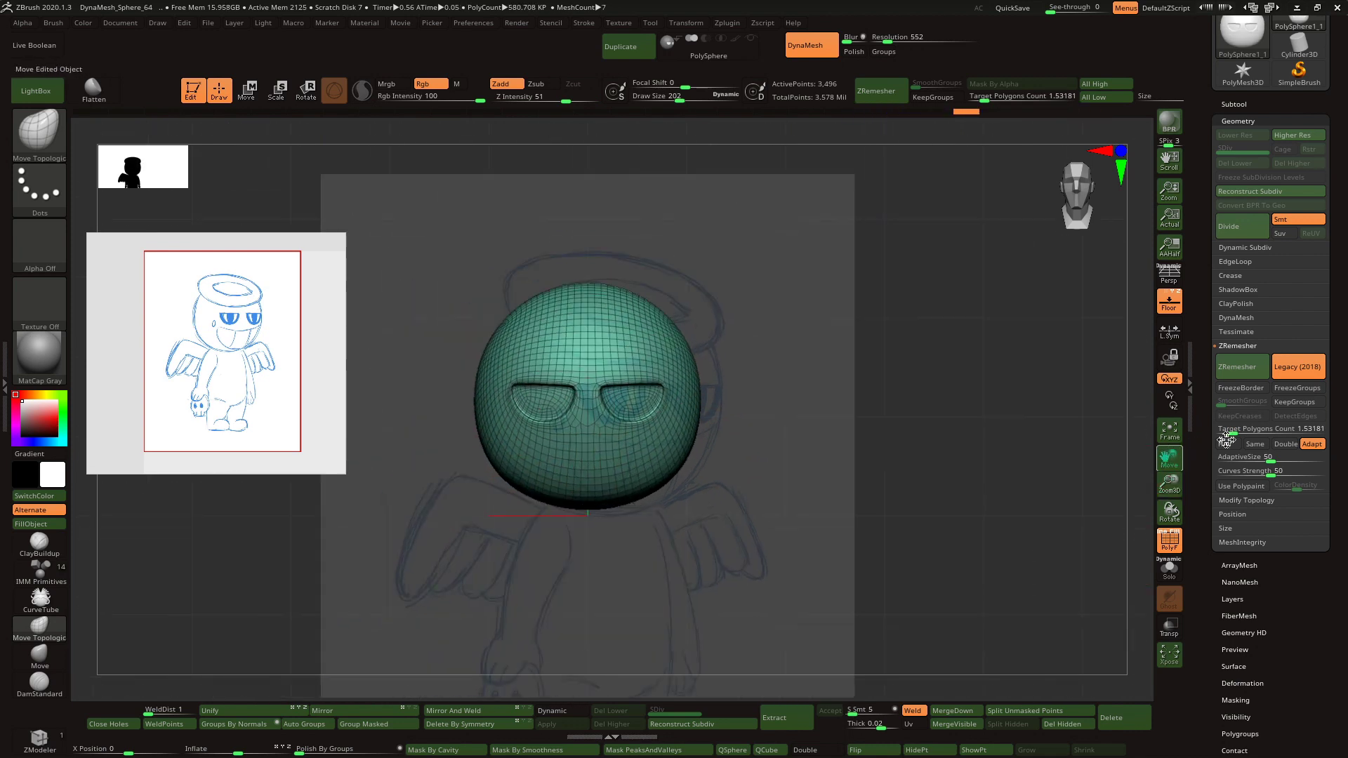
{"action": "mouse_move", "coordinate": [629, 496]}
{"action": "left_mouse_down"}
{"action": "mouse_move", "coordinate": [626, 514]}
{"action": "mouse_move", "coordinate": [588, 515]}
{"action": "left_mouse_up"}
{"action": "mouse_move", "coordinate": [744, 477]}
{"action": "left_mouse_down"}
{"action": "mouse_move", "coordinate": [673, 458]}
{"action": "mouse_move", "coordinate": [625, 472]}
{"action": "mouse_move", "coordinate": [863, 463]}
{"action": "mouse_move", "coordinate": [846, 480]}
{"action": "mouse_move", "coordinate": [806, 451]}
{"action": "mouse_move", "coordinate": [748, 457]}
{"action": "mouse_move", "coordinate": [759, 424]}
{"action": "mouse_move", "coordinate": [878, 519]}
{"action": "left_mouse_up"}
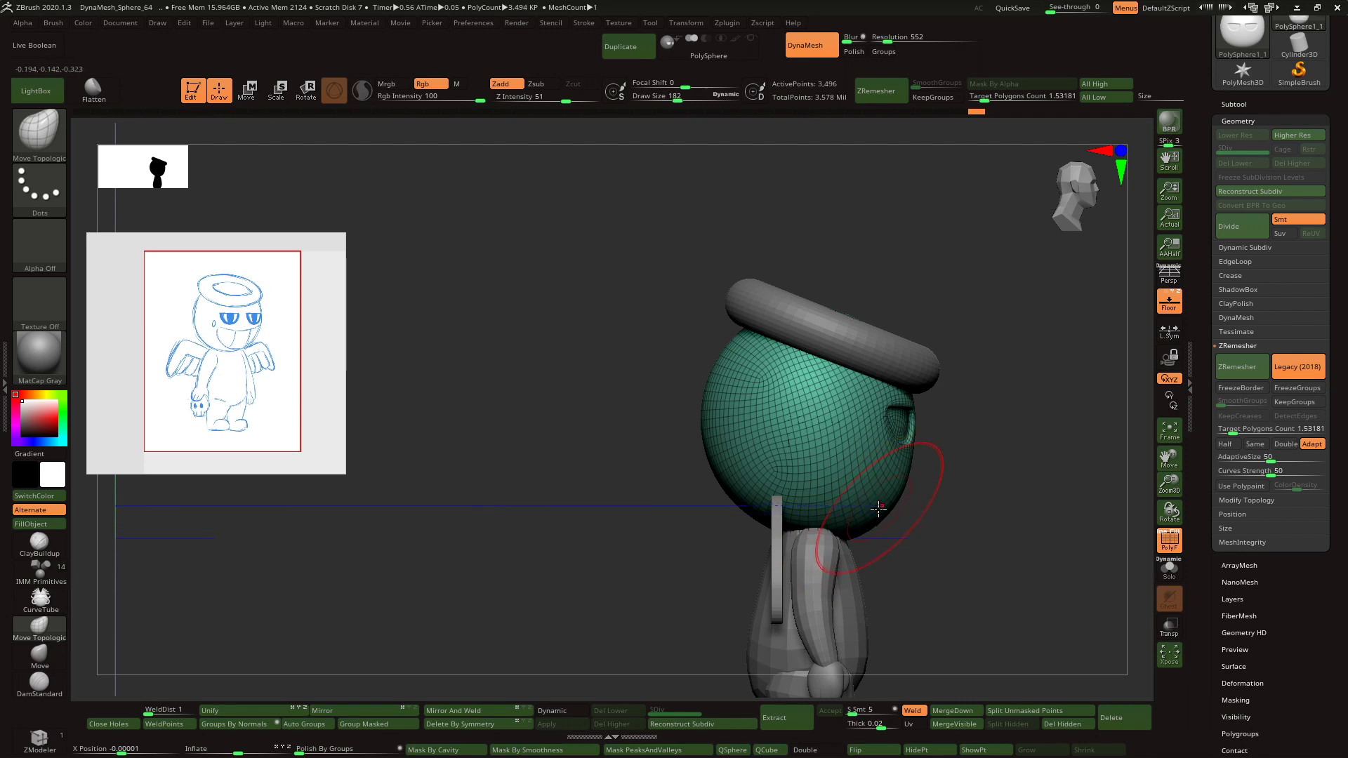
{"action": "left_click_drag", "start_coordinate": [879, 508], "coordinate": [793, 505], "text": "shift"}
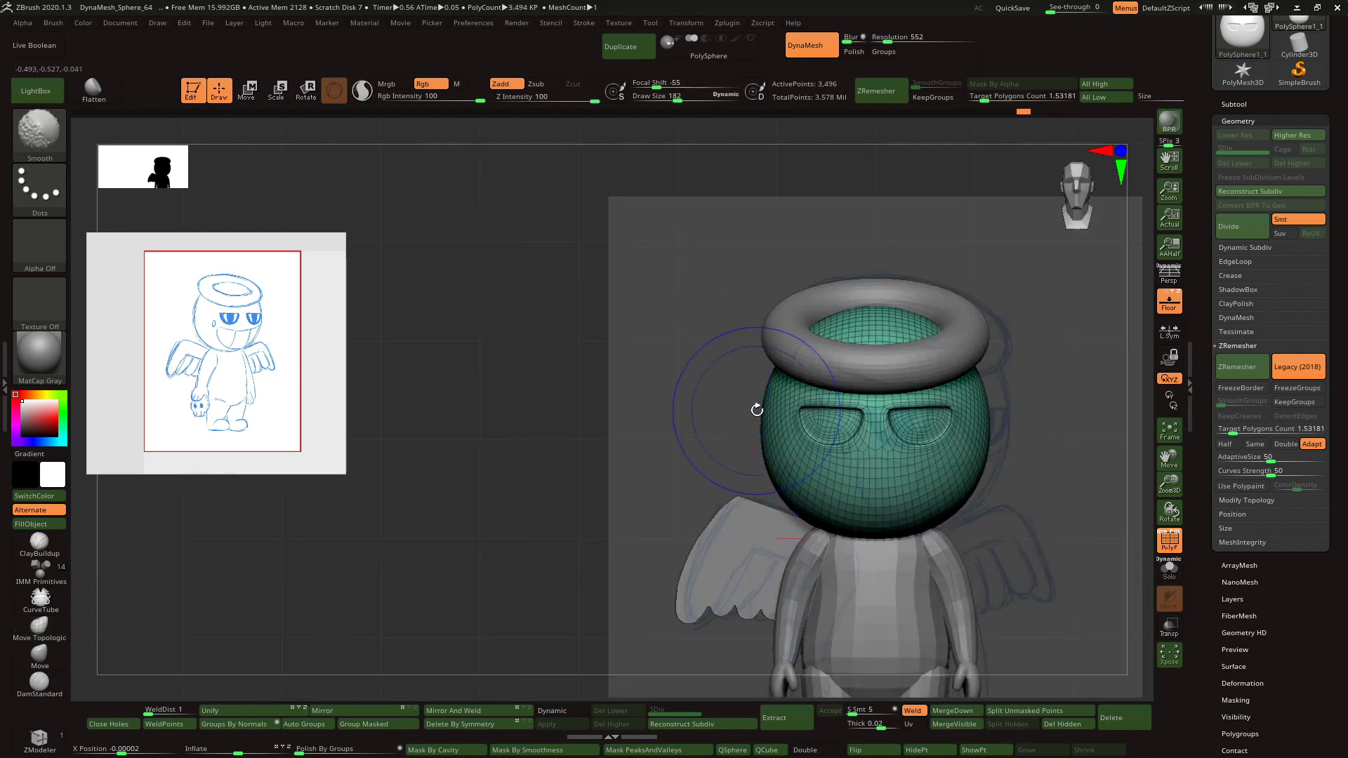
{"action": "mouse_move", "coordinate": [789, 485]}
{"action": "left_mouse_down"}
{"action": "mouse_move", "coordinate": [858, 559]}
{"action": "mouse_move", "coordinate": [1127, 476]}
{"action": "mouse_move", "coordinate": [1011, 470]}
{"action": "left_mouse_up"}
- Remesh the head to a lower density with ZRemesher at a target polygon count of 0.41708
{"action": "left_click", "coordinate": [1171, 544]}
{"action": "left_click_drag", "start_coordinate": [1081, 537], "coordinate": [1116, 513]}
{"action": "left_click", "coordinate": [1171, 542]}
{"action": "left_click_drag", "start_coordinate": [1263, 429], "coordinate": [1227, 429]}
{"action": "left_click", "coordinate": [1237, 366]}
- Refine and smooth the sides and back of the remeshed head, enlarging the brush to draw size 230
{"action": "left_click_drag", "start_coordinate": [1016, 479], "coordinate": [814, 534], "text": "shift"}
{"action": "left_click_drag", "start_coordinate": [828, 372], "coordinate": [833, 369]}
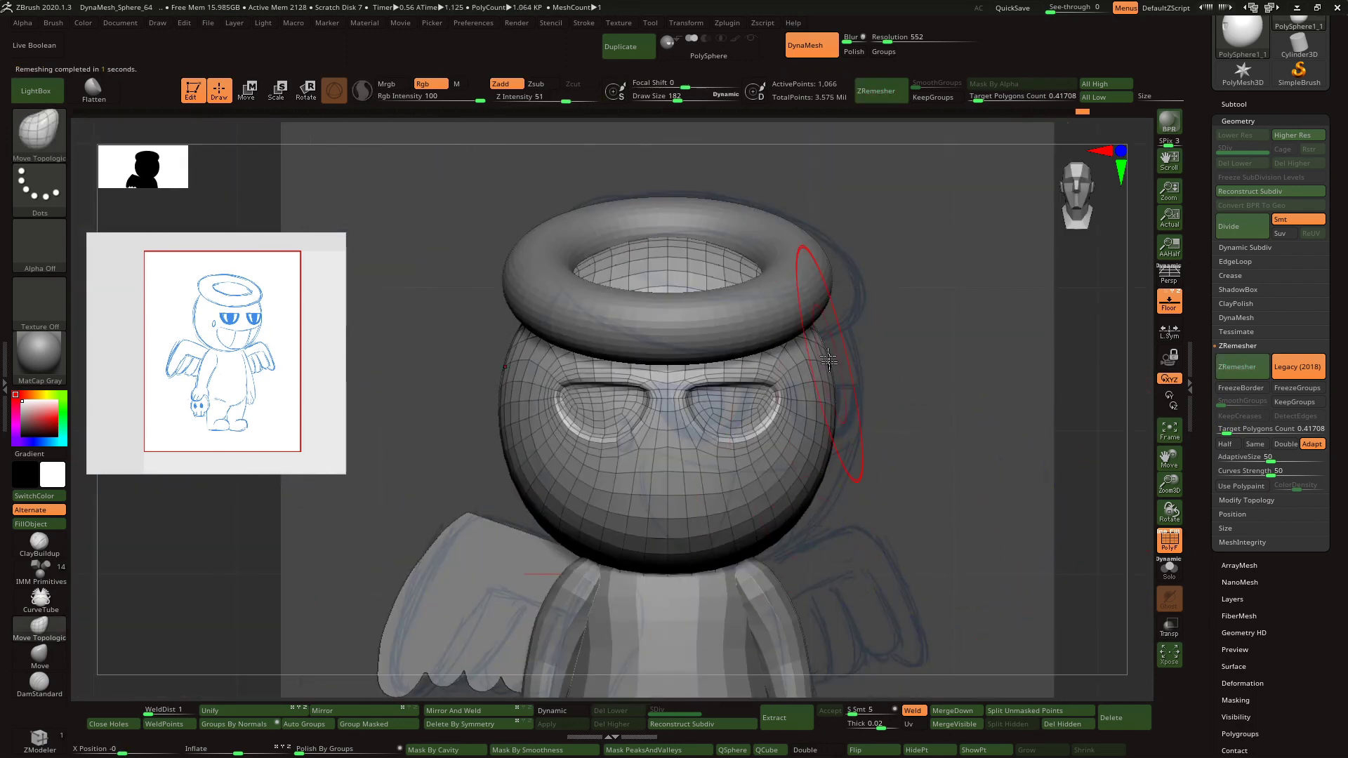
{"action": "left_click_drag", "start_coordinate": [952, 469], "coordinate": [794, 457], "text": "shift"}
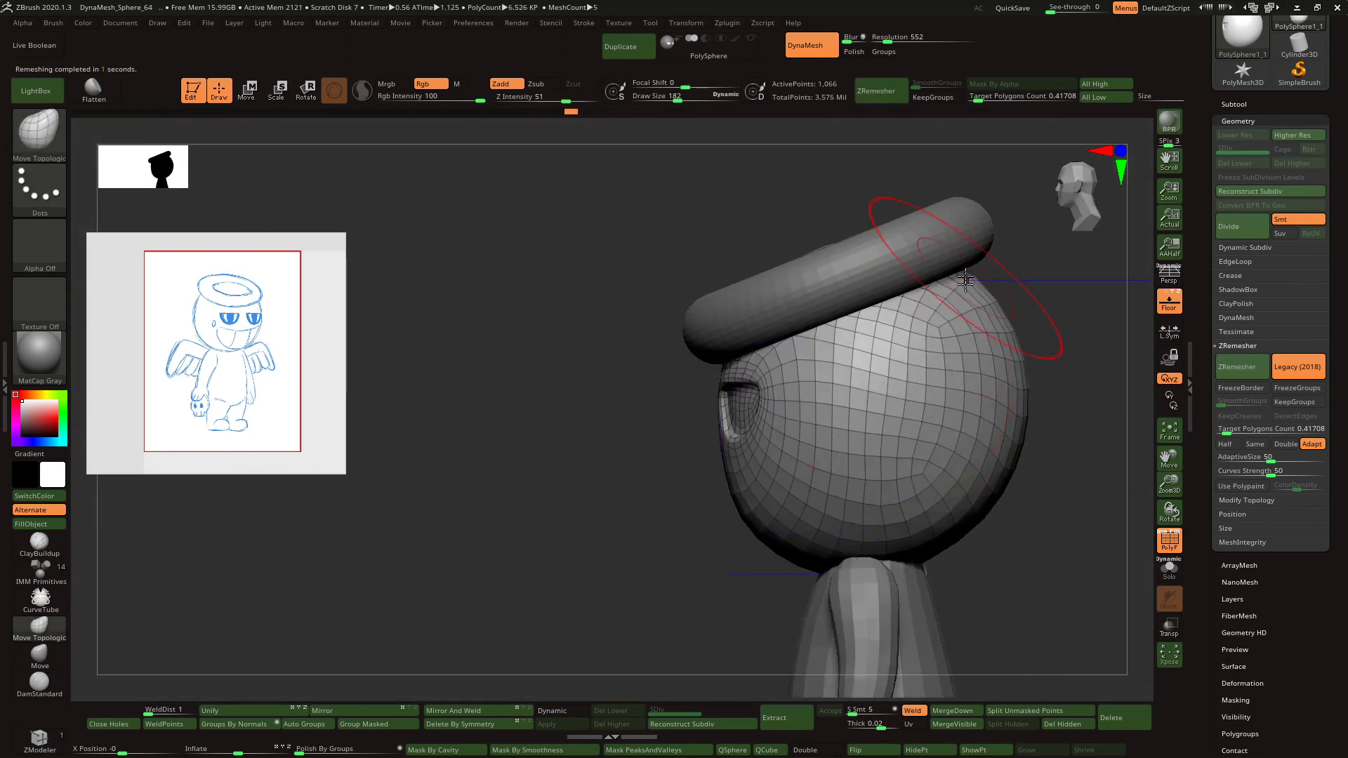
{"action": "key", "text": "bracketright"}
{"action": "key", "text": "bracketright"}
{"action": "mouse_move", "coordinate": [978, 528]}
{"action": "left_mouse_down"}
{"action": "mouse_move", "coordinate": [930, 554]}
{"action": "mouse_move", "coordinate": [851, 559]}
{"action": "left_mouse_up"}
{"action": "mouse_move", "coordinate": [632, 582]}
{"action": "left_mouse_down"}
{"action": "mouse_move", "coordinate": [793, 586]}
{"action": "mouse_move", "coordinate": [806, 558]}
{"action": "left_mouse_up"}
{"action": "mouse_move", "coordinate": [709, 586]}
{"action": "left_mouse_down"}
{"action": "mouse_move", "coordinate": [934, 563]}
{"action": "mouse_move", "coordinate": [843, 545]}
{"action": "left_mouse_up"}
{"action": "mouse_move", "coordinate": [743, 545]}
{"action": "left_mouse_down"}
{"action": "mouse_move", "coordinate": [723, 516]}
{"action": "mouse_move", "coordinate": [731, 484]}
{"action": "left_mouse_up"}
{"action": "mouse_move", "coordinate": [597, 506]}
{"action": "left_mouse_down"}
{"action": "mouse_move", "coordinate": [767, 497]}
{"action": "mouse_move", "coordinate": [737, 502]}
{"action": "left_mouse_up"}
{"action": "left_click_drag", "start_coordinate": [902, 457], "coordinate": [726, 467], "text": "shift"}
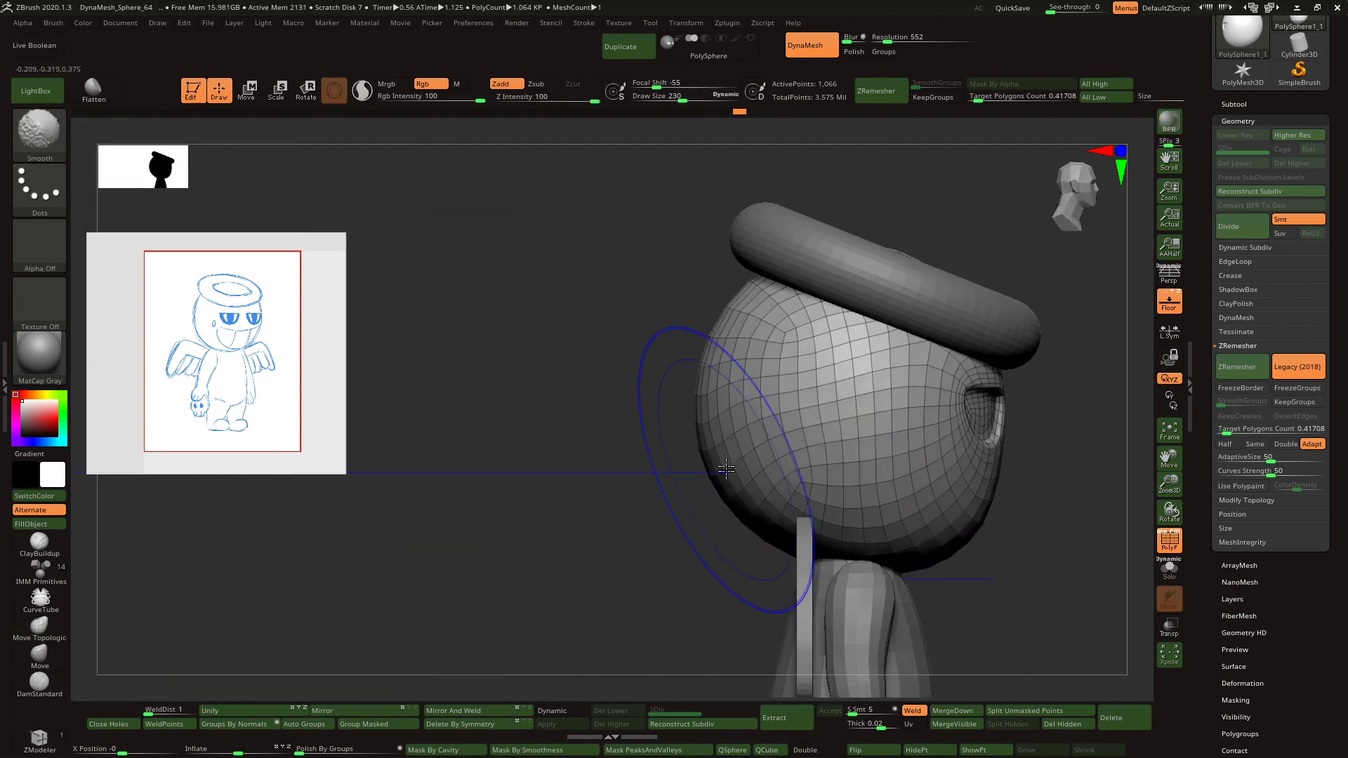
{"action": "left_click_drag", "start_coordinate": [761, 360], "coordinate": [792, 346], "text": "shift"}
{"action": "right_click_drag", "start_coordinate": [913, 467], "coordinate": [809, 484], "text": "shift"}
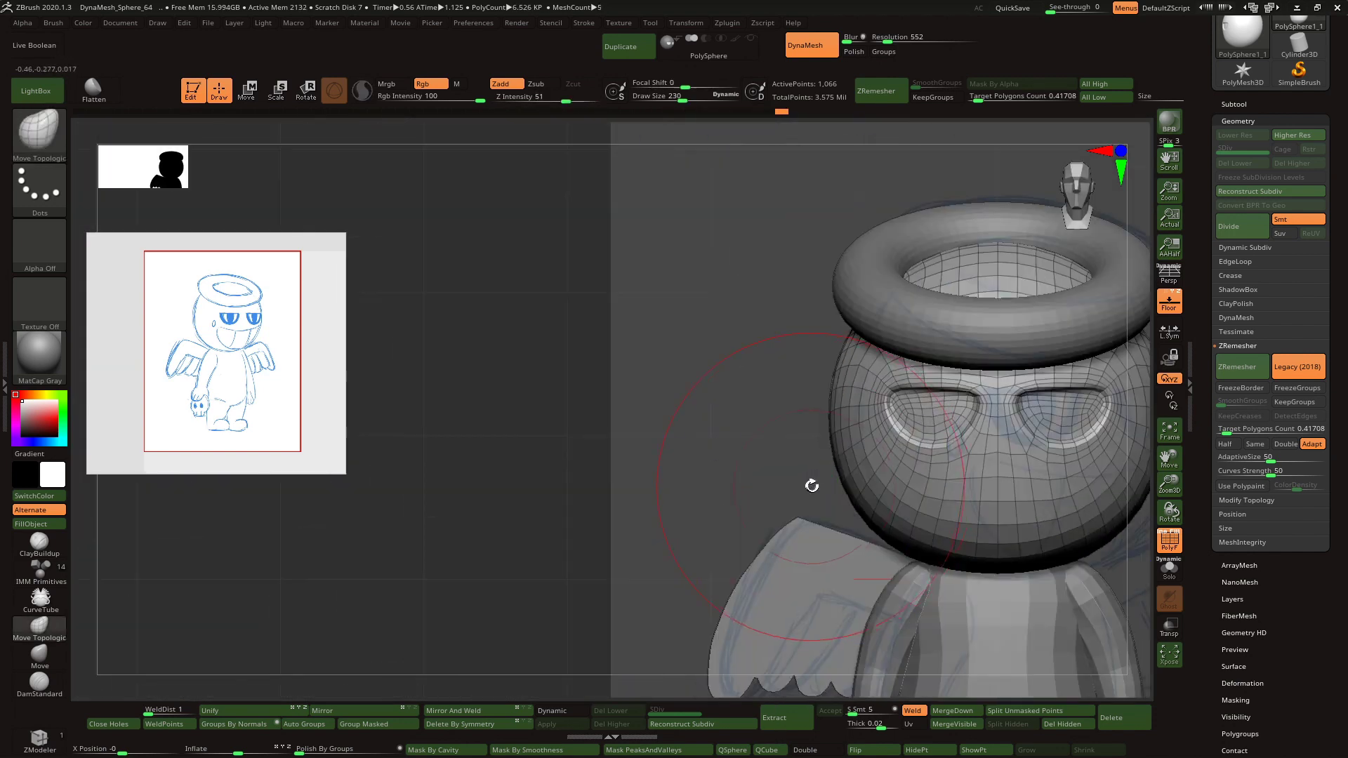
- Frame the head from the front and hide the wireframe and the floor grid with its reference sketch
{"action": "right_click_drag", "start_coordinate": [1152, 449], "coordinate": [858, 443], "text": "alt"}
{"action": "right_click_drag", "start_coordinate": [858, 444], "coordinate": [896, 385], "text": "ctrl"}
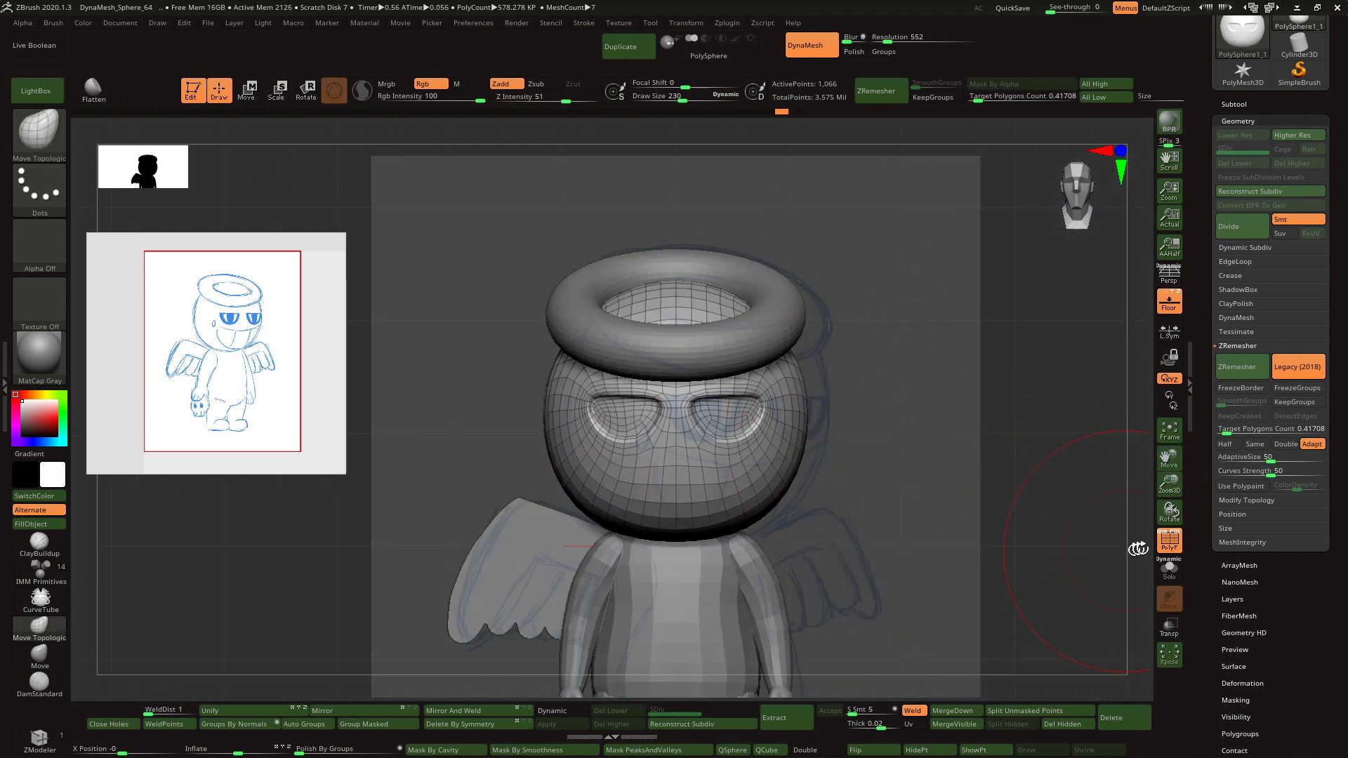
{"action": "left_click", "coordinate": [1166, 544]}
{"action": "left_click", "coordinate": [1169, 300]}
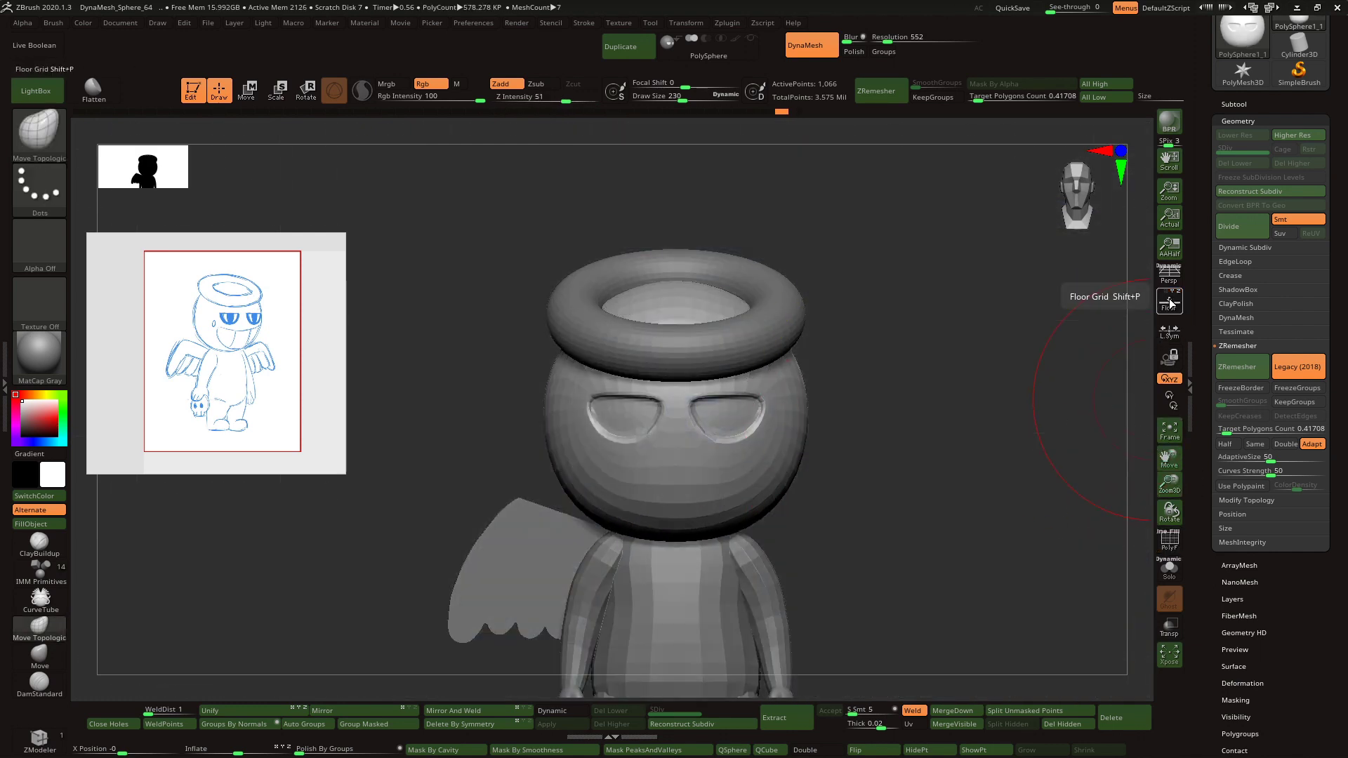
{"action": "right_click_drag", "start_coordinate": [1114, 440], "coordinate": [1088, 461], "text": "shift"}
- Make the halo ring the active subtool, compare it briefly with the reference grid, and frame the whole character without the grid
{"action": "left_click", "coordinate": [787, 332], "text": "alt"}
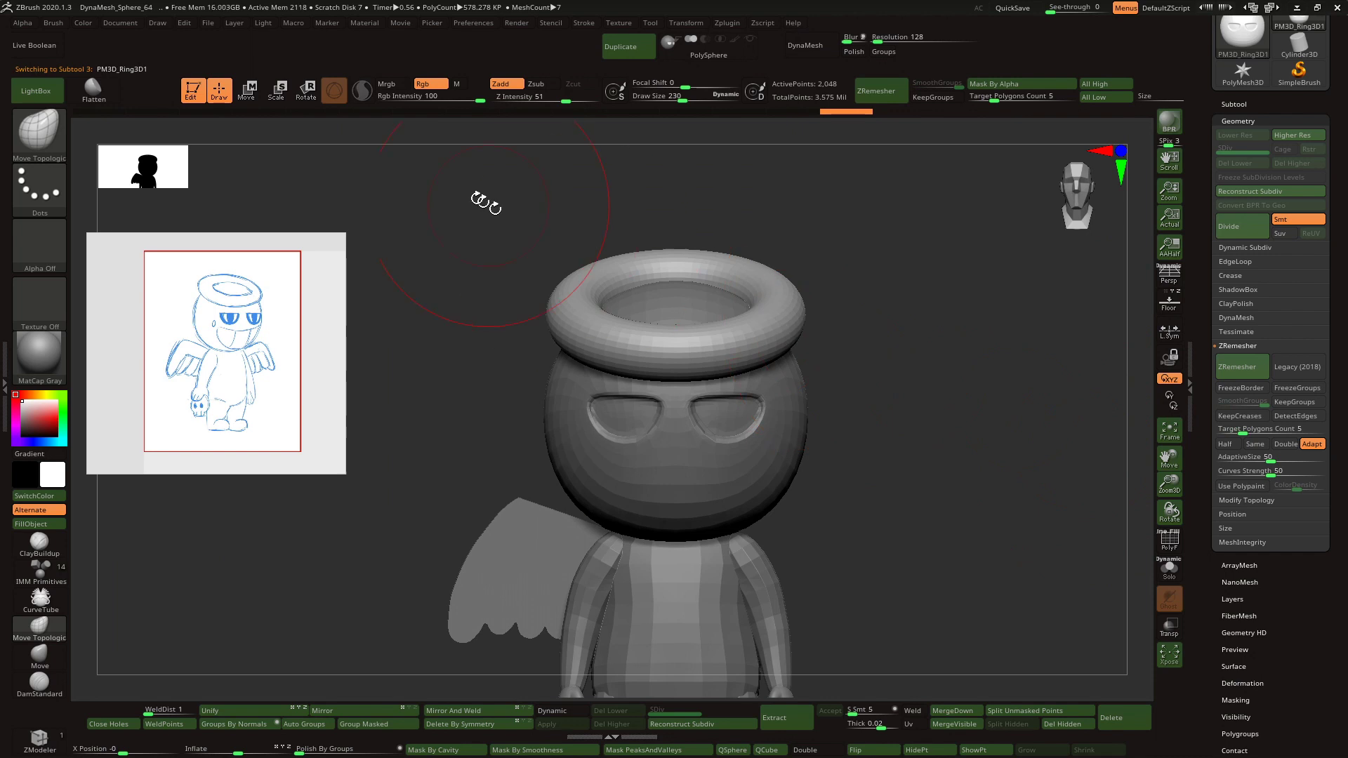
{"action": "key", "text": "e"}
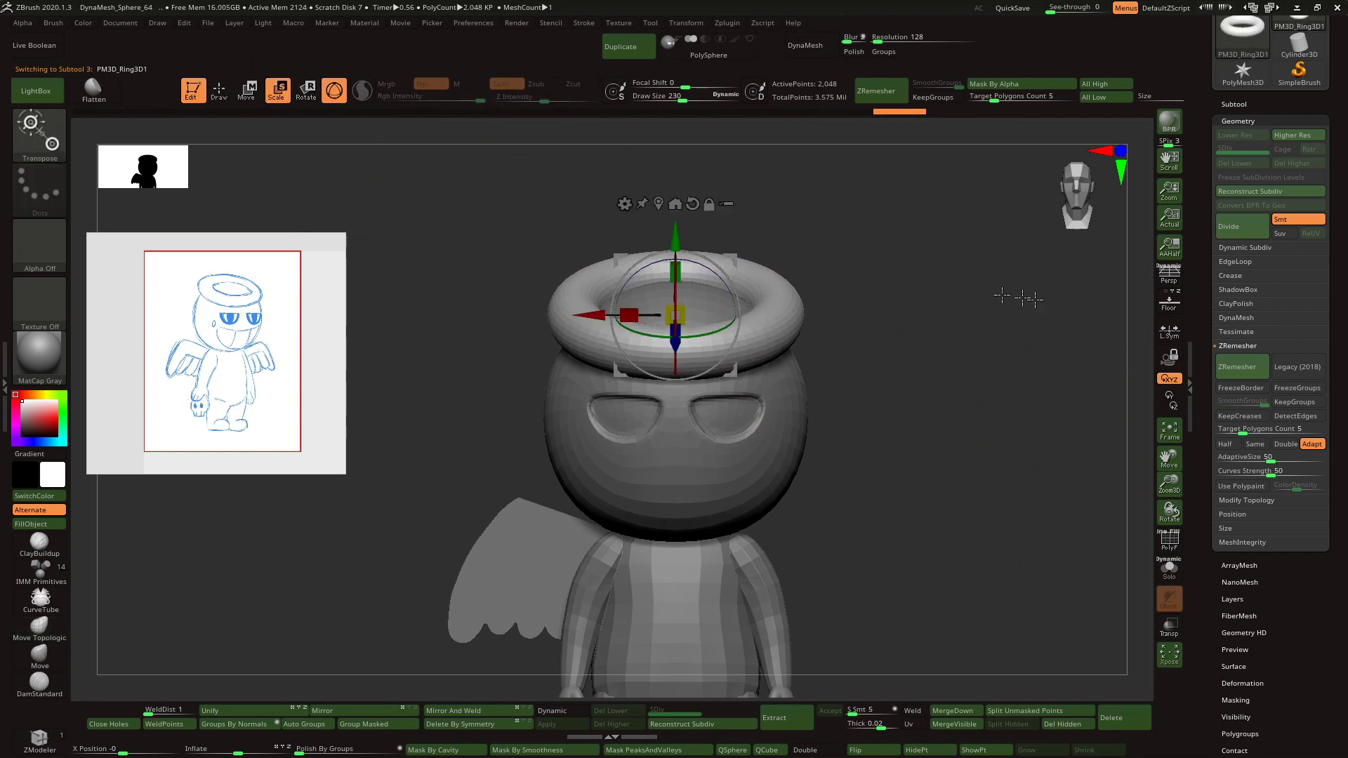
{"action": "key", "text": "shift+p"}
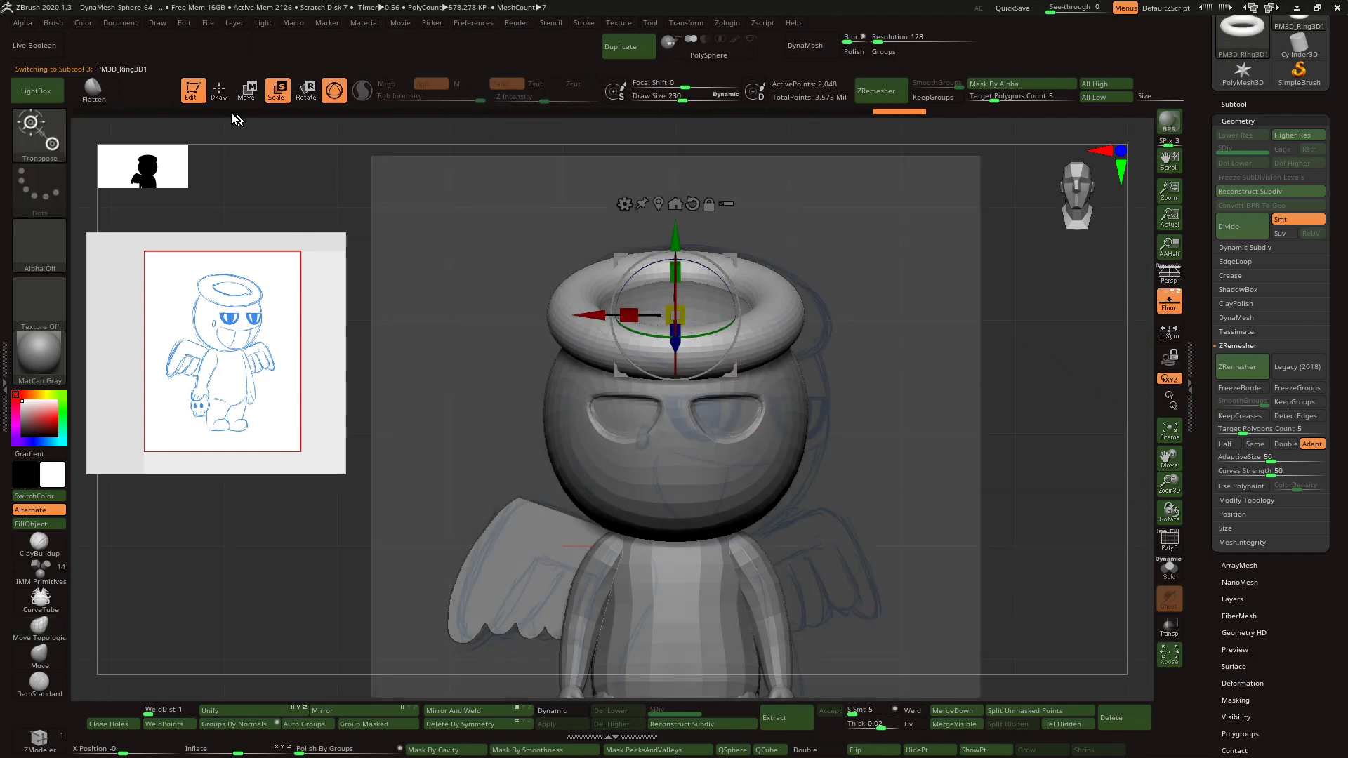
{"action": "left_click", "coordinate": [219, 90]}
{"action": "left_click", "coordinate": [1169, 301]}
{"action": "left_click_drag", "start_coordinate": [1169, 458], "coordinate": [1187, 414]}
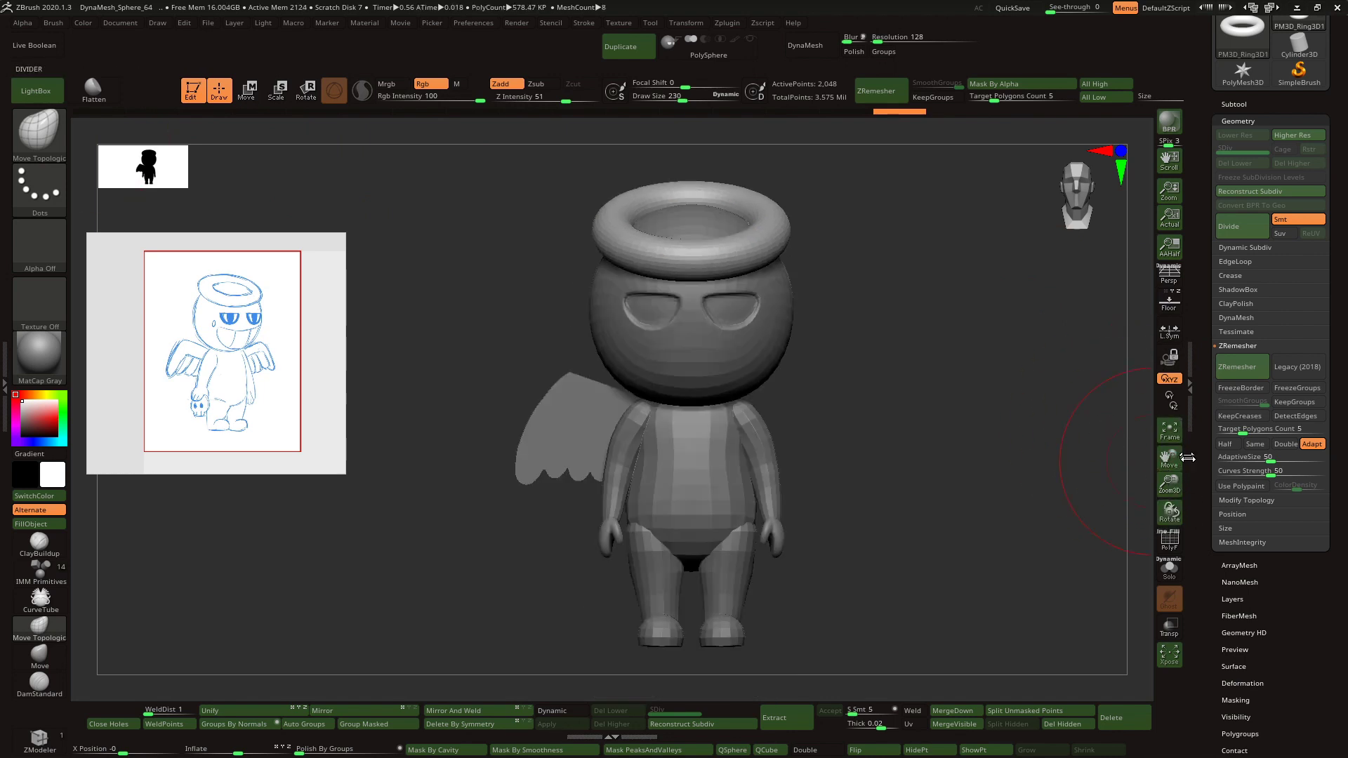
- Duplicate the head subtool and subdivide the active copy to level 3
{"action": "left_click_drag", "start_coordinate": [1174, 483], "coordinate": [1177, 466]}
{"action": "left_click", "coordinate": [700, 459], "text": "alt"}
{"action": "left_click_drag", "start_coordinate": [835, 491], "coordinate": [885, 500]}
{"action": "left_click", "coordinate": [1234, 104]}
{"action": "left_click", "coordinate": [1234, 447]}
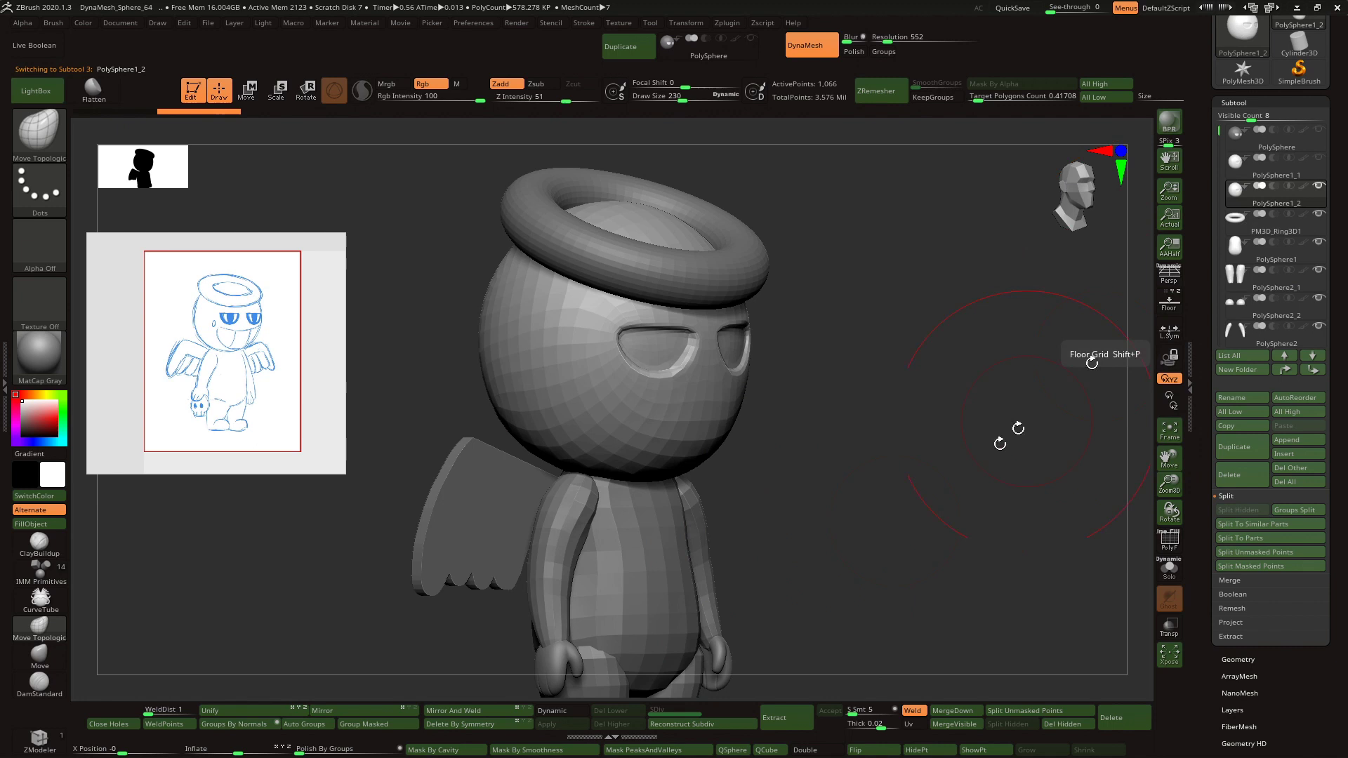
{"action": "left_click", "coordinate": [555, 711]}
{"action": "left_click", "coordinate": [560, 723]}
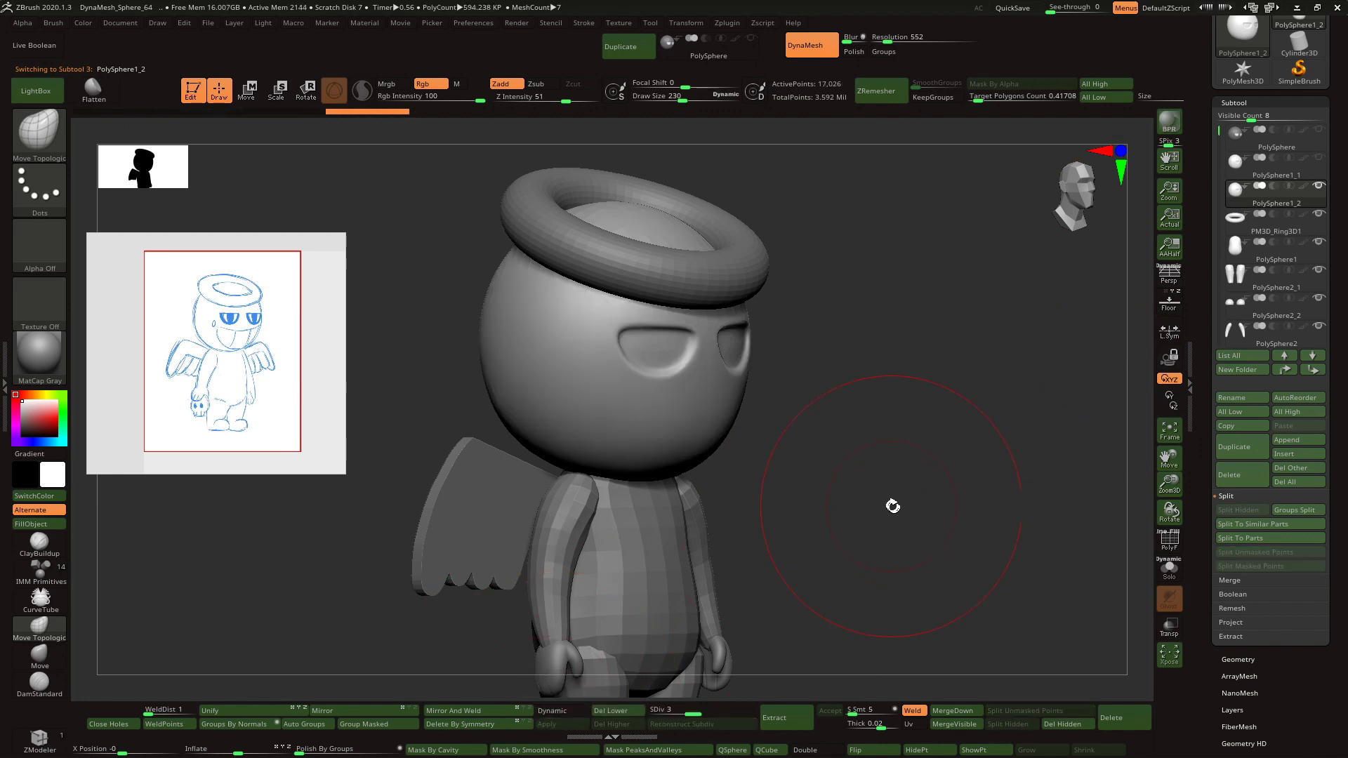
- Nudge the side of the head from the front and set up the MaskPen brush at draw size 34
{"action": "left_click_drag", "start_coordinate": [890, 506], "coordinate": [779, 484]}
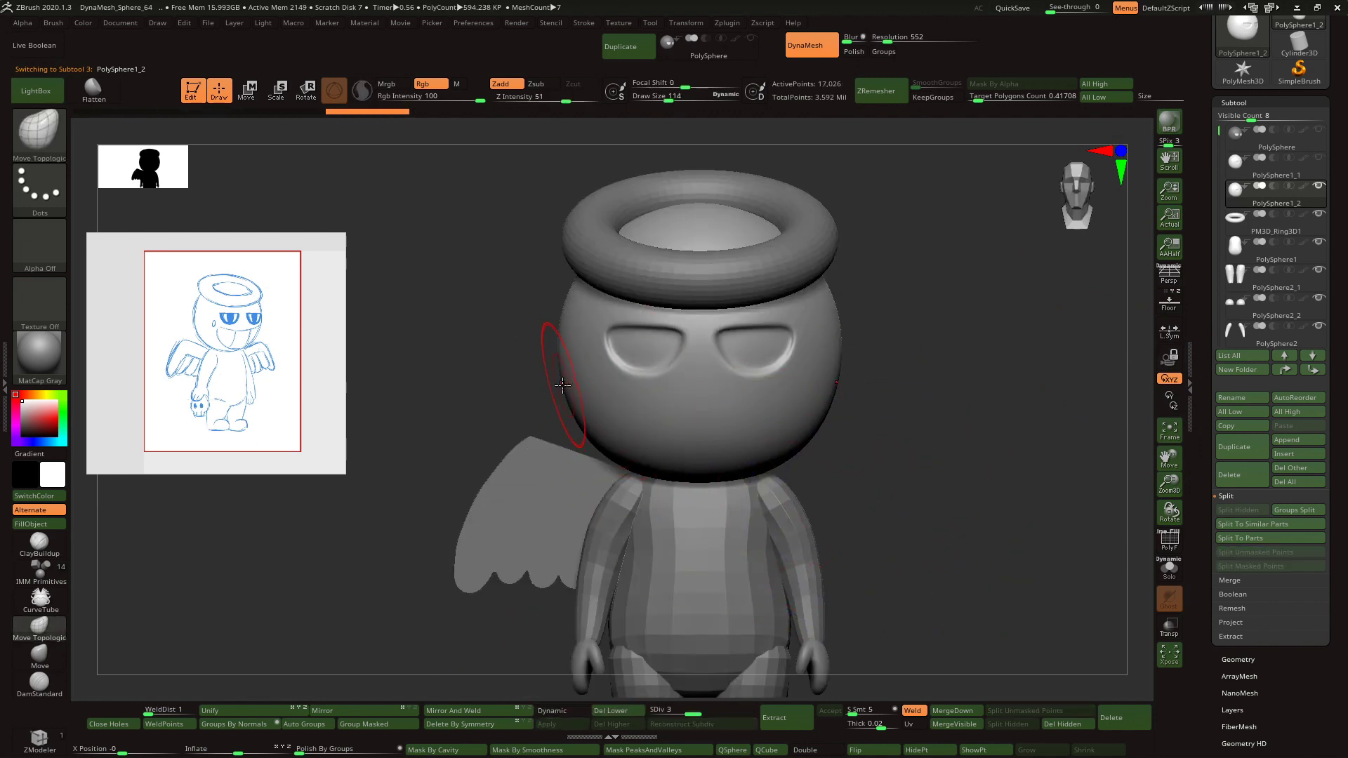
{"action": "left_click_drag", "start_coordinate": [563, 385], "coordinate": [560, 381]}
{"action": "key", "text": "bracketleft"}
{"action": "key", "text": "bracketleft"}
{"action": "key", "text": "bracketleft"}
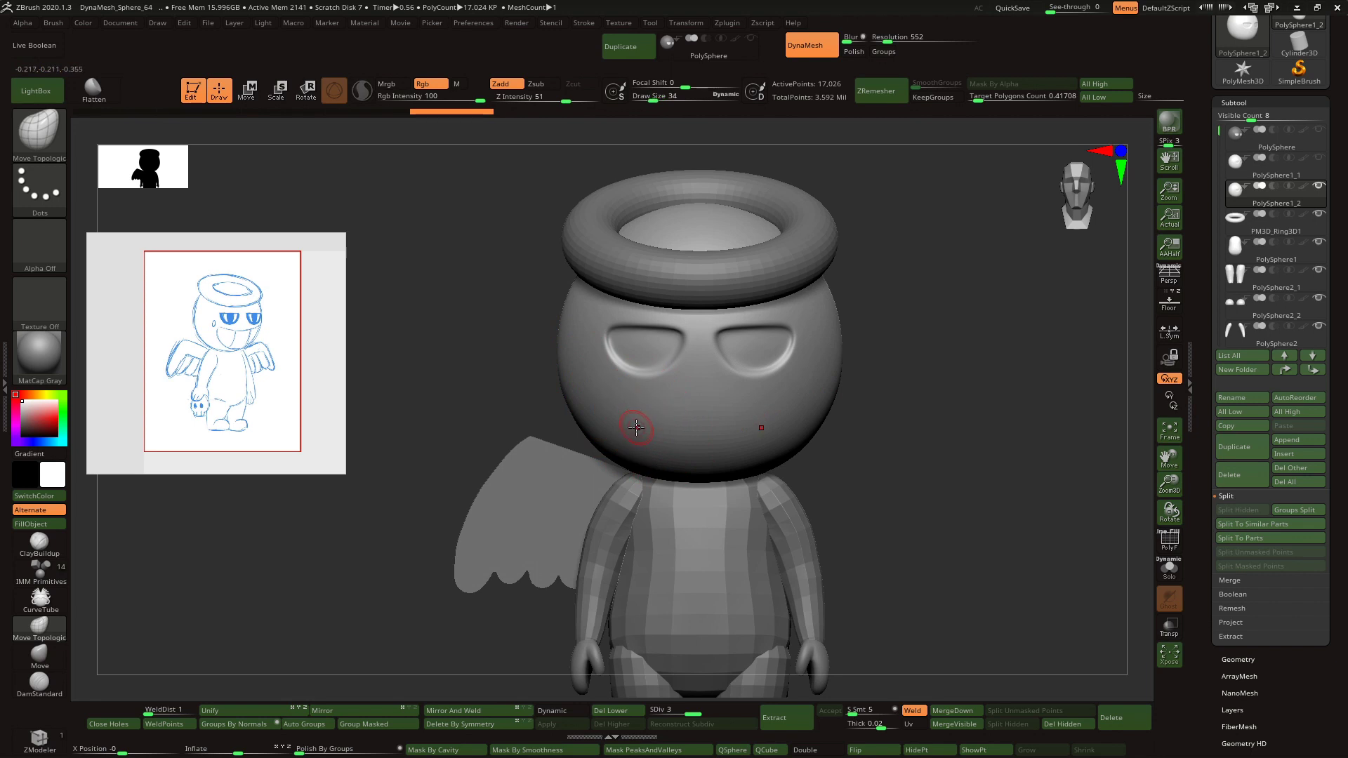
{"action": "left_click", "coordinate": [39, 132], "text": "ctrl"}
{"action": "left_click", "coordinate": [338, 208], "text": "ctrl"}
{"action": "mouse_move", "coordinate": [617, 404]}
{"action": "left_mouse_down", "text": "ctrl"}
{"action": "mouse_move", "coordinate": [636, 431]}
{"action": "mouse_move", "coordinate": [692, 453]}
{"action": "mouse_move", "coordinate": [631, 410]}
{"action": "mouse_move", "coordinate": [699, 411]}
{"action": "left_mouse_up", "text": "ctrl"}
{"action": "left_click_drag", "start_coordinate": [893, 353], "coordinate": [883, 391], "text": "ctrl"}
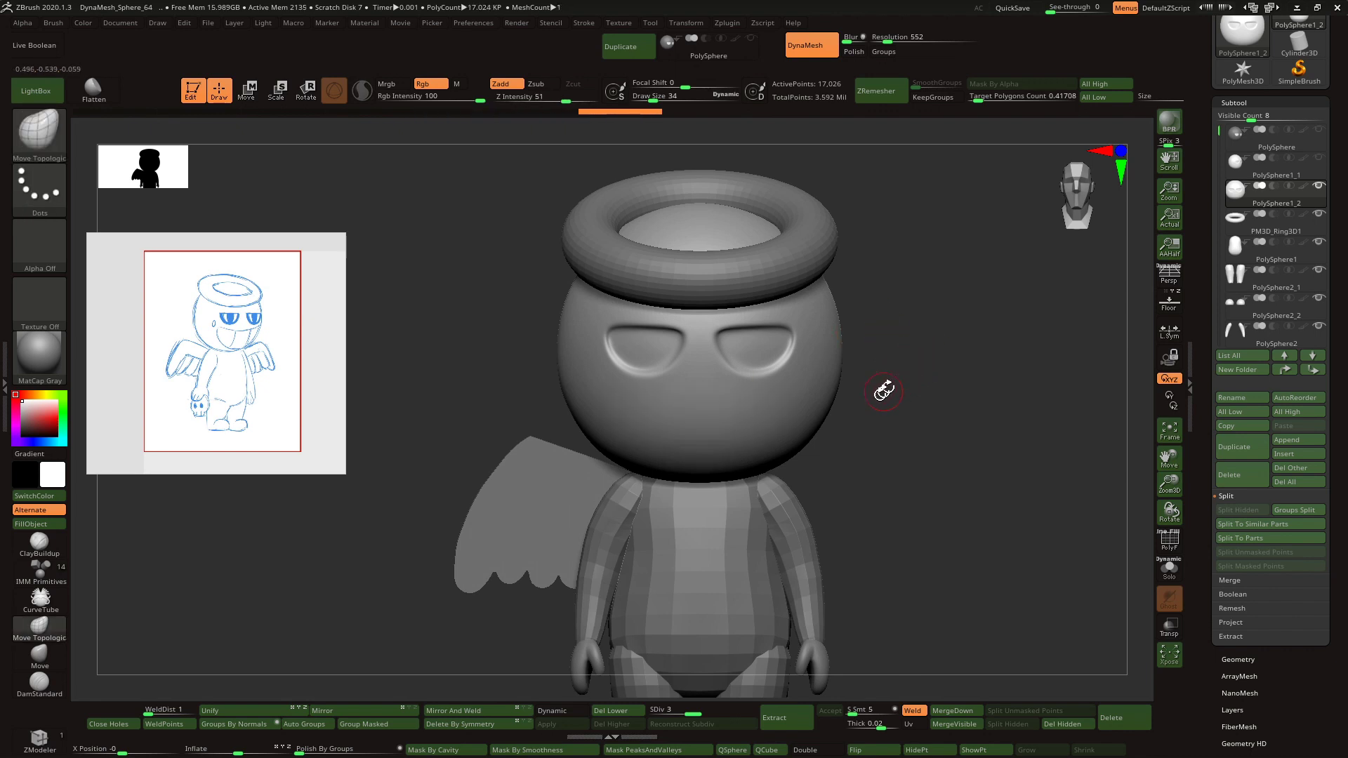
{"action": "key", "text": "ctrl+z"}
{"action": "key", "text": "ctrl+z"}
- Subdivide the head to level 5 and mask a wide grinning mouth shape on the lower face
{"action": "key", "text": "ctrl+d"}
{"action": "key", "text": "ctrl+d"}
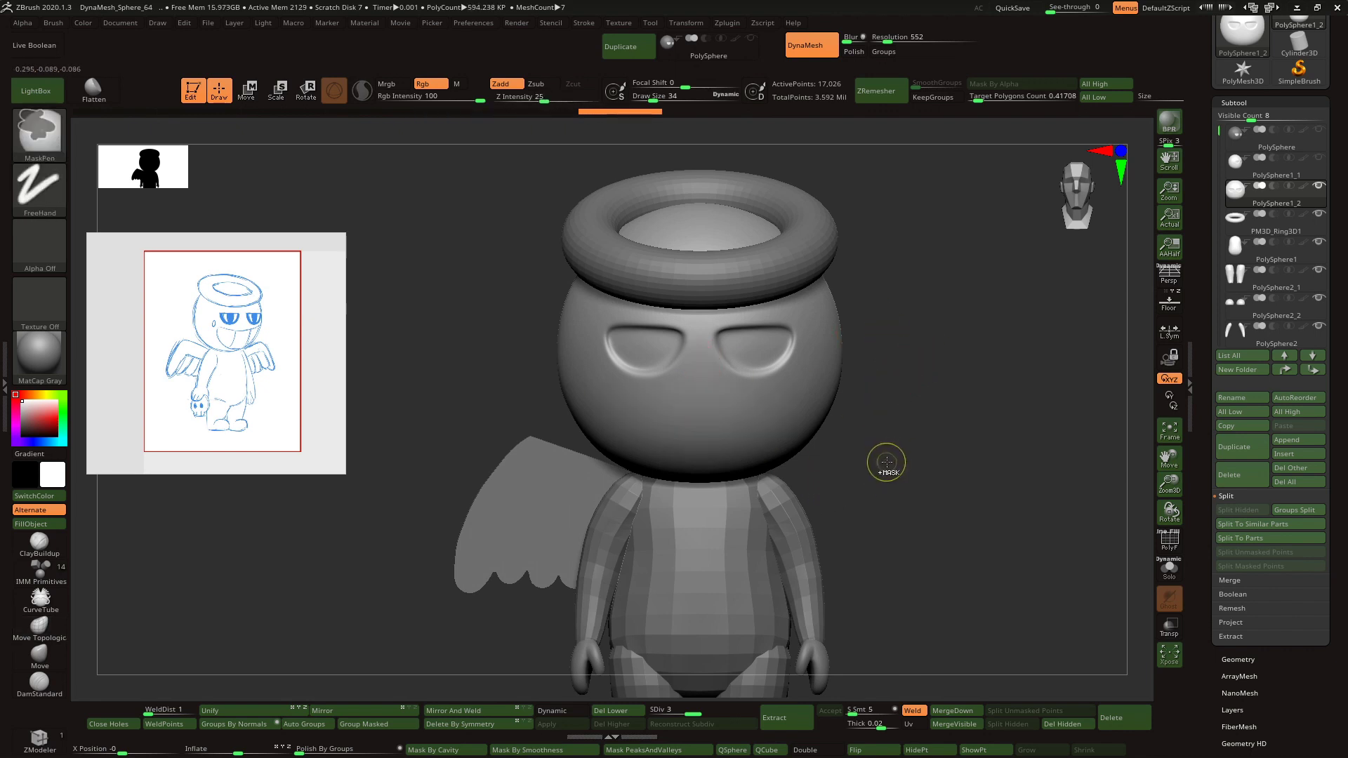
{"action": "mouse_move", "coordinate": [626, 430]}
{"action": "left_mouse_down", "text": "ctrl"}
{"action": "mouse_move", "coordinate": [685, 420]}
{"action": "mouse_move", "coordinate": [667, 442]}
{"action": "mouse_move", "coordinate": [643, 433]}
{"action": "mouse_move", "coordinate": [667, 457]}
{"action": "left_mouse_up", "text": "ctrl"}
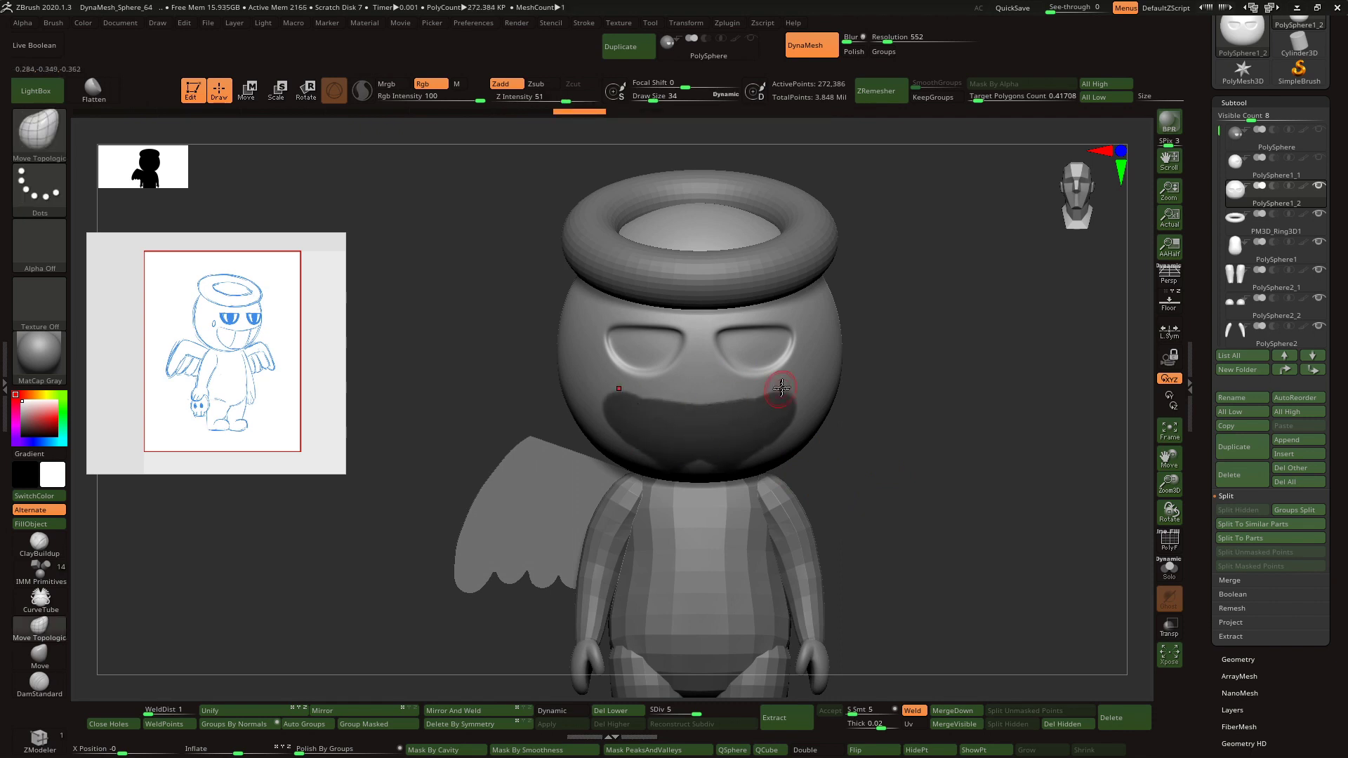
{"action": "left_click_drag", "start_coordinate": [871, 393], "coordinate": [933, 397]}
{"action": "left_click_drag", "start_coordinate": [626, 406], "coordinate": [676, 454], "text": "ctrl"}
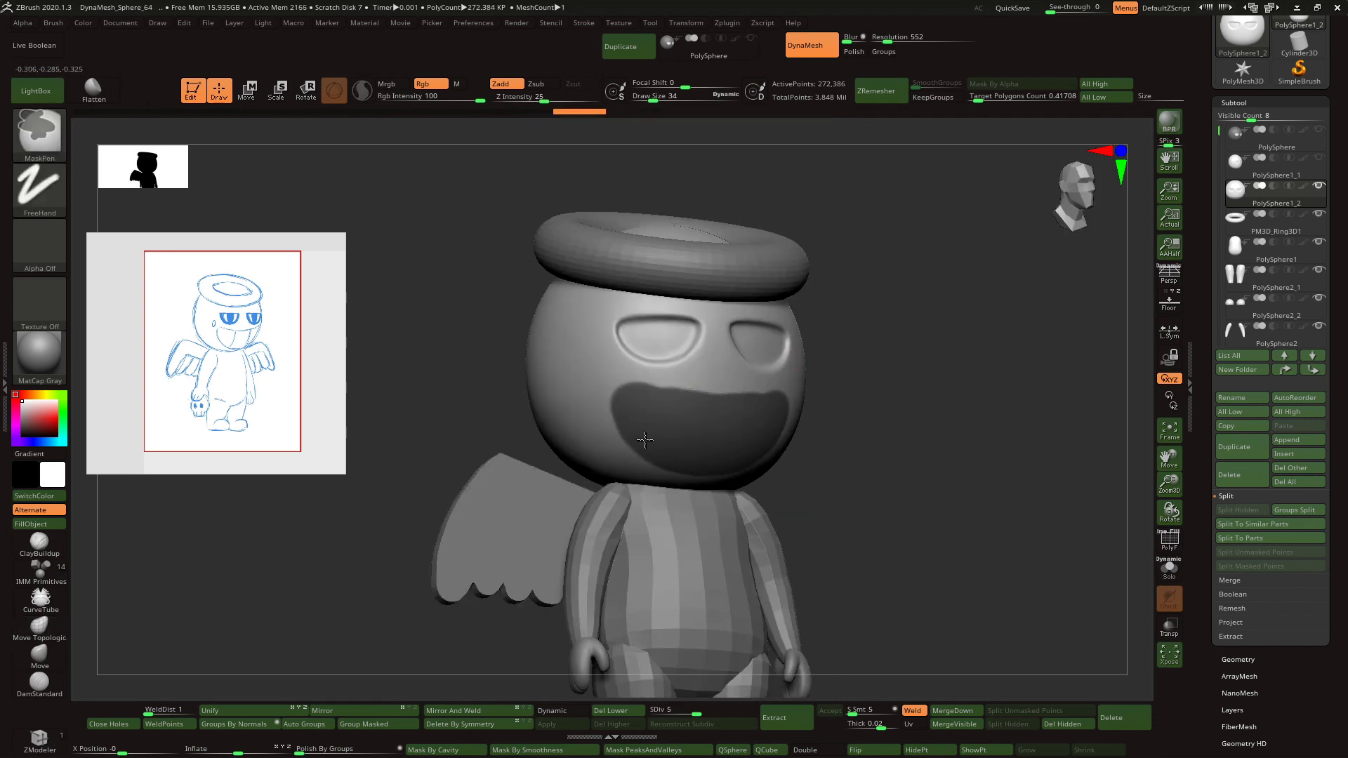
- Trim the corners and lower edge of the mouth mask by erasing the excess around its outline
{"action": "right_click_drag", "start_coordinate": [716, 401], "coordinate": [626, 367]}
{"action": "left_click_drag", "start_coordinate": [602, 380], "coordinate": [607, 391], "text": "ctrl+alt"}
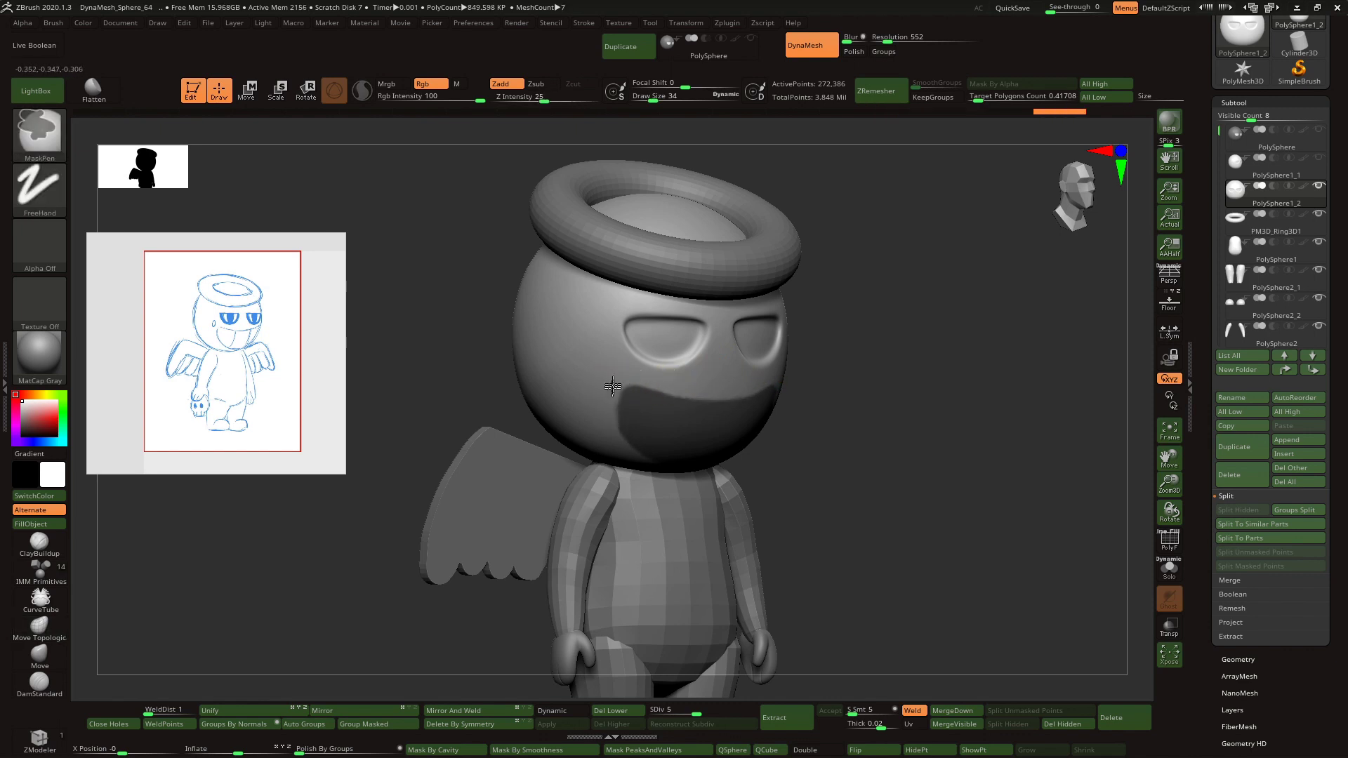
{"action": "left_click_drag", "start_coordinate": [615, 440], "coordinate": [627, 457], "text": "ctrl+alt"}
{"action": "right_click_drag", "start_coordinate": [643, 361], "coordinate": [588, 325]}
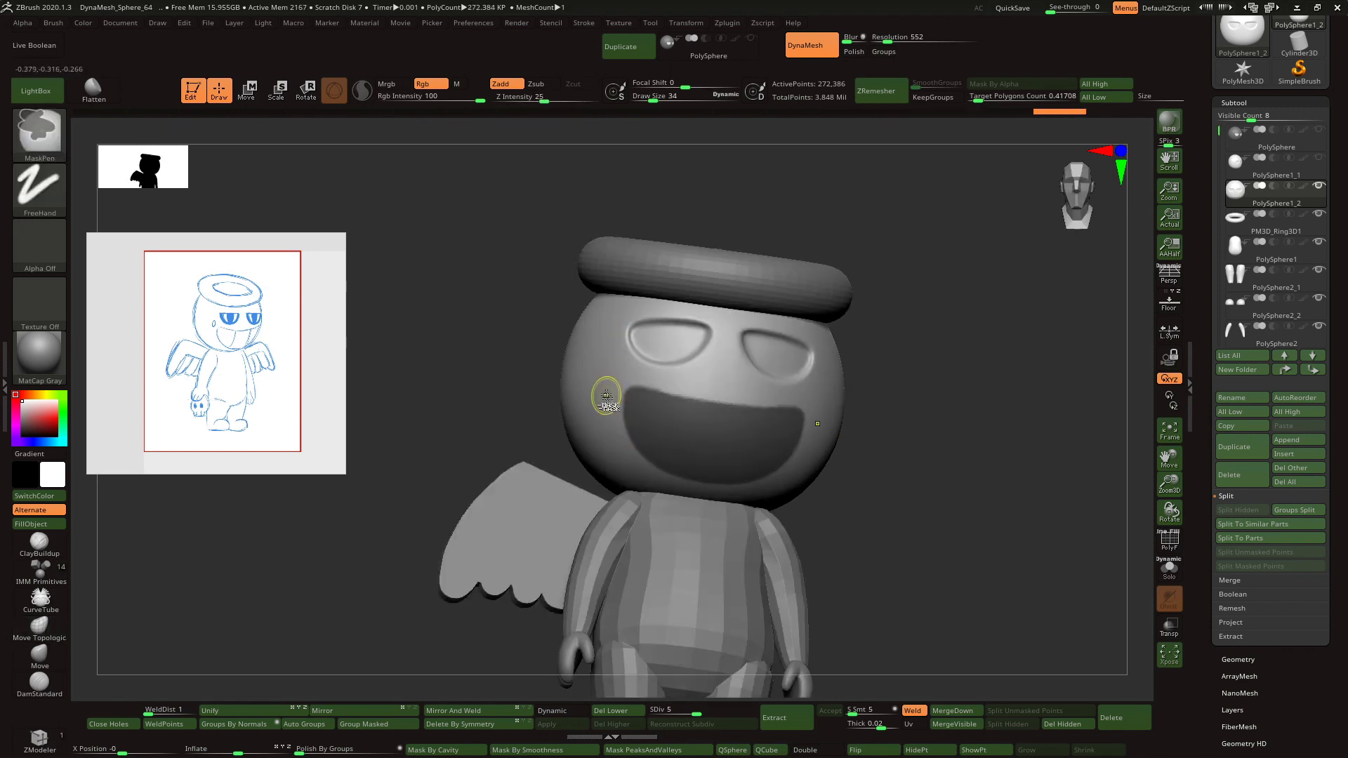
{"action": "left_click_drag", "start_coordinate": [612, 409], "coordinate": [664, 479], "text": "ctrl+alt"}
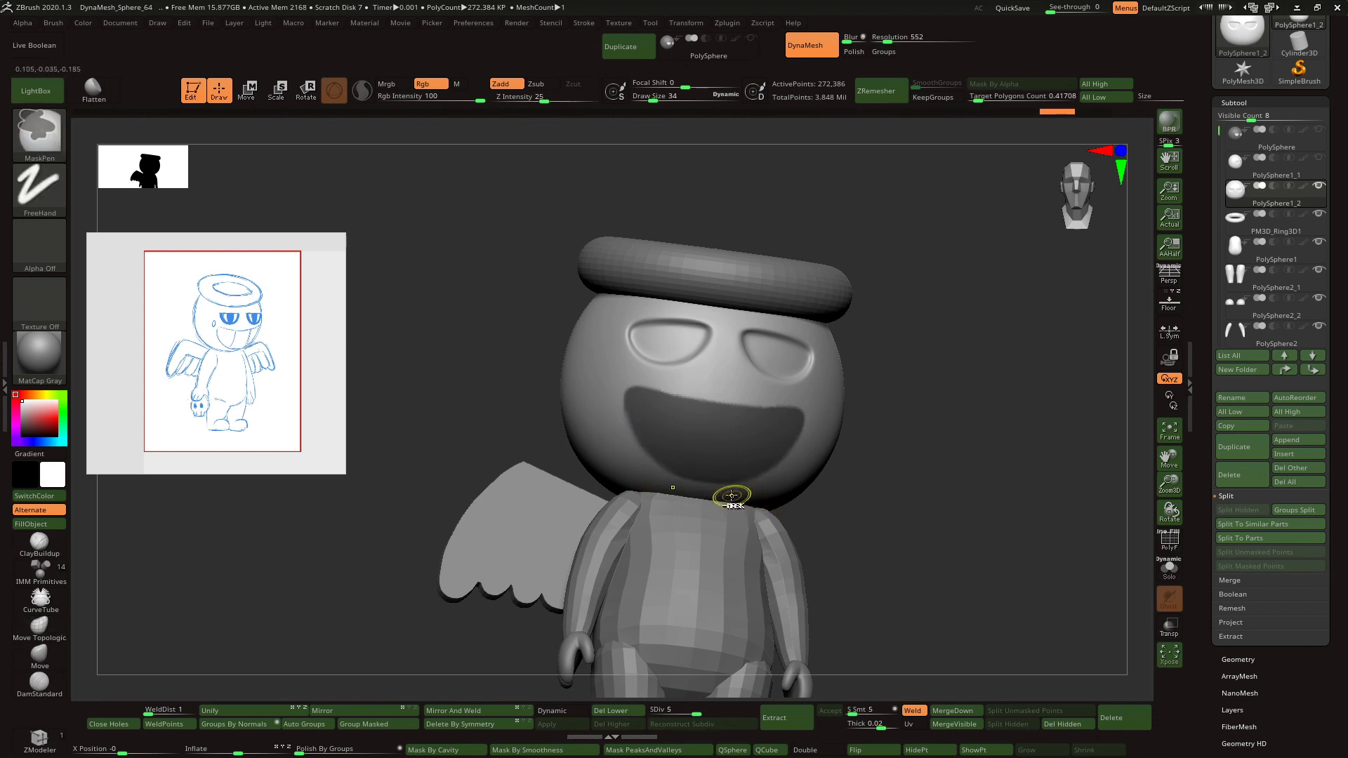
- Invert the mask so only the mouth area is editable, and duplicate the head
{"action": "mouse_move", "coordinate": [857, 417]}
{"action": "right_mouse_down"}
{"action": "mouse_move", "coordinate": [888, 457]}
{"action": "mouse_move", "coordinate": [849, 452]}
{"action": "right_mouse_up"}
{"action": "mouse_move", "coordinate": [866, 457]}
{"action": "left_mouse_down"}
{"action": "mouse_move", "coordinate": [905, 451]}
{"action": "mouse_move", "coordinate": [784, 440]}
{"action": "left_mouse_up"}
{"action": "left_click", "coordinate": [885, 469], "text": "ctrl"}
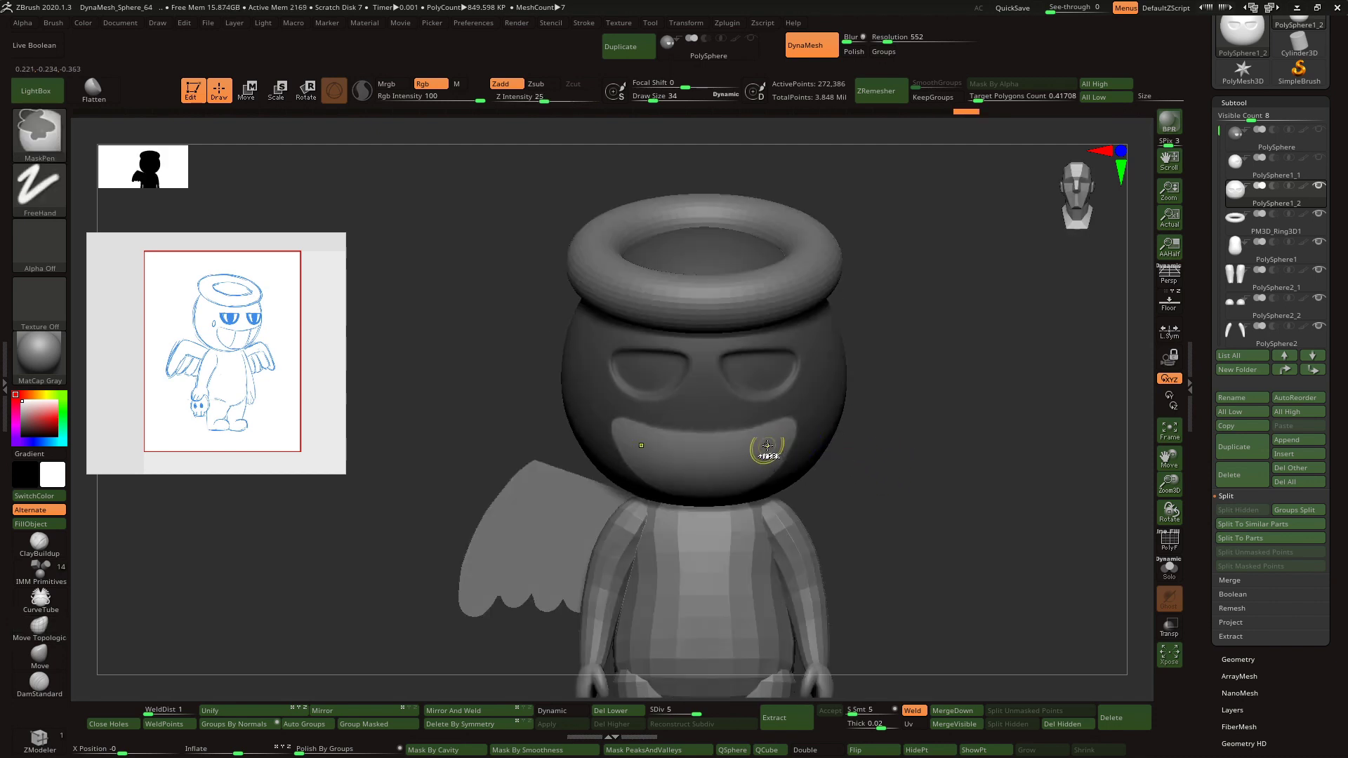
{"action": "mouse_move", "coordinate": [767, 445]}
{"action": "right_mouse_down"}
{"action": "mouse_move", "coordinate": [848, 430]}
{"action": "mouse_move", "coordinate": [873, 440]}
{"action": "mouse_move", "coordinate": [779, 439]}
{"action": "right_mouse_up"}
{"action": "right_click_drag", "start_coordinate": [814, 435], "coordinate": [875, 421]}
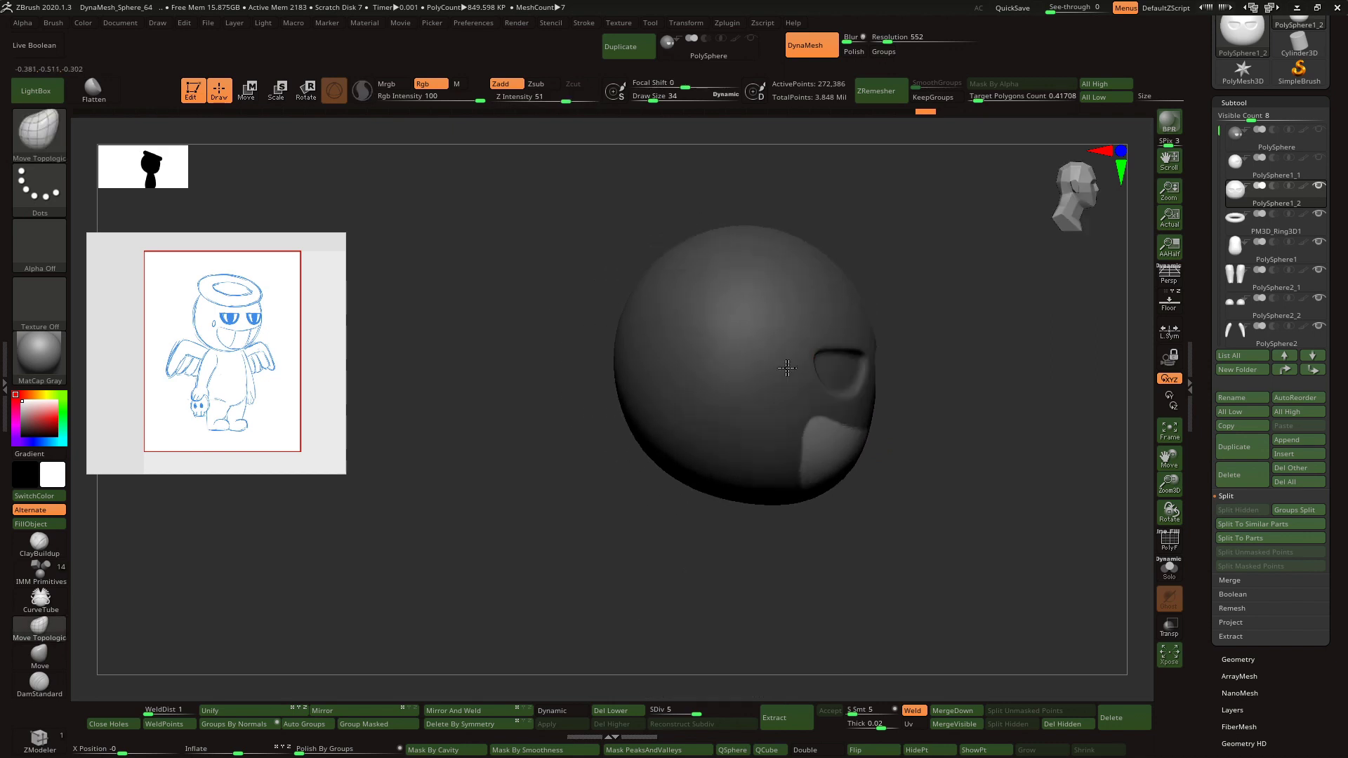
{"action": "left_click", "coordinate": [1242, 447]}
- Move the mouth area back into the face to recess it, and invert the mask
{"action": "right_click_drag", "start_coordinate": [1121, 380], "coordinate": [1085, 451]}
{"action": "right_click_drag", "start_coordinate": [1152, 485], "coordinate": [1092, 472], "text": "alt"}
{"action": "key", "text": "w"}
{"action": "right_click_drag", "start_coordinate": [875, 372], "coordinate": [807, 337]}
{"action": "right_click_drag", "start_coordinate": [700, 279], "coordinate": [830, 397]}
{"action": "key", "text": "q"}
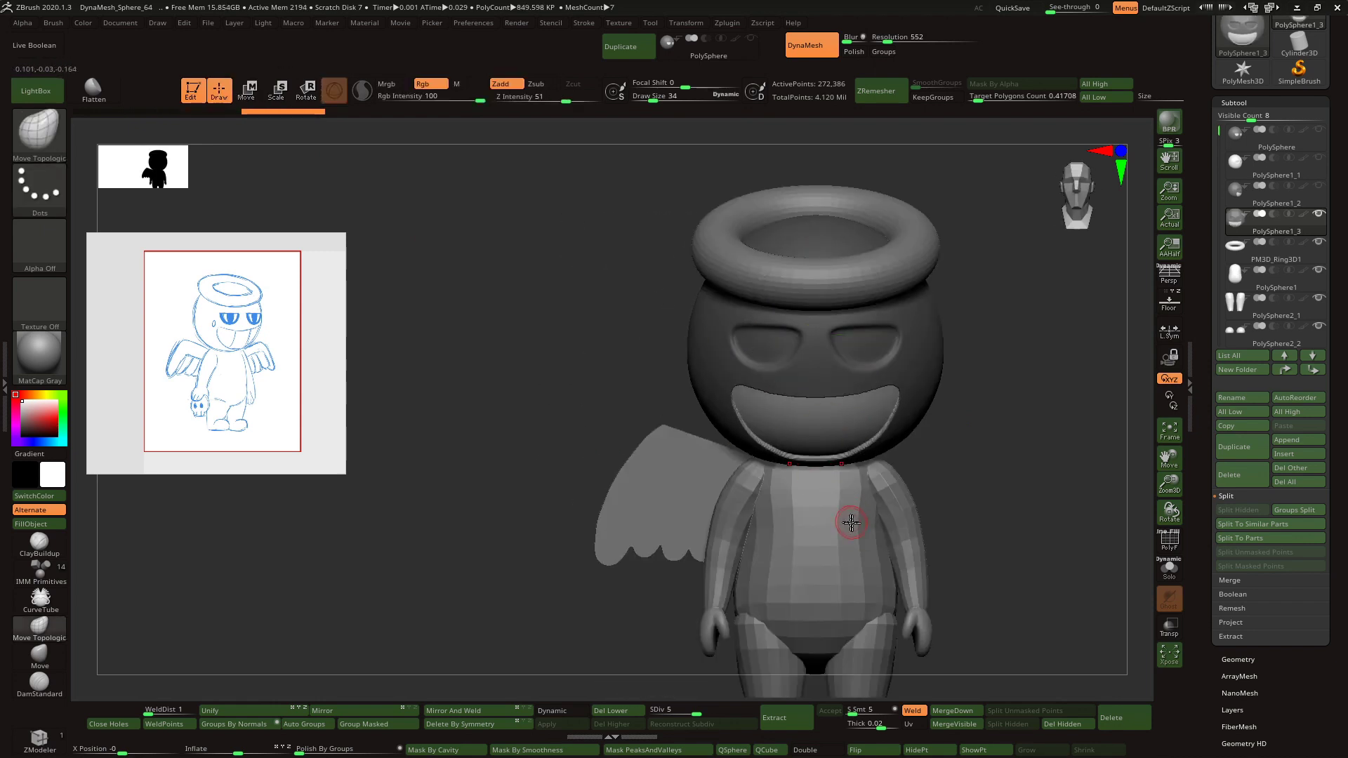
{"action": "left_click", "coordinate": [746, 664], "text": "ctrl"}
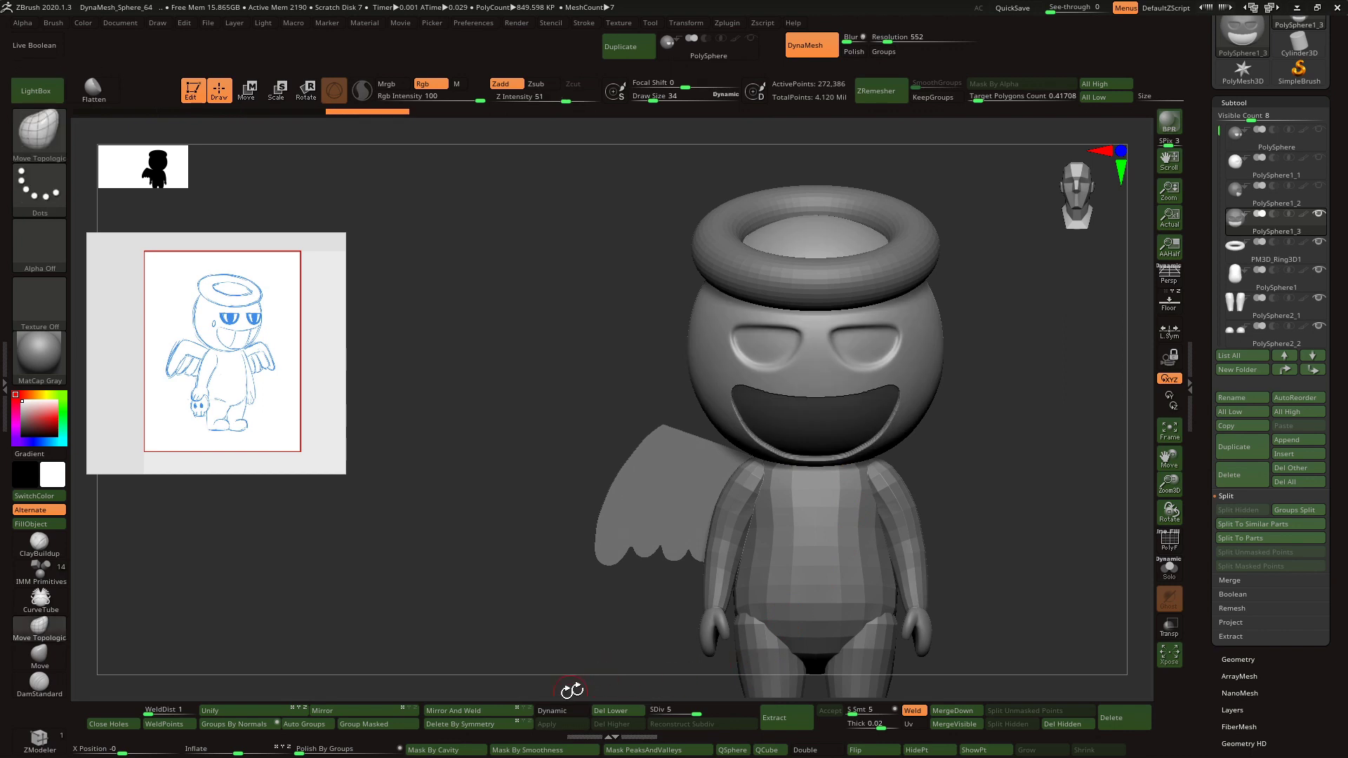
- Make the mouth area its own polygroup with the wireframe shown, and delete the head's lower subdivision levels
{"action": "left_click", "coordinate": [501, 605], "text": "ctrl"}
{"action": "left_click", "coordinate": [504, 605], "text": "ctrl"}
{"action": "key", "text": "shift+f"}
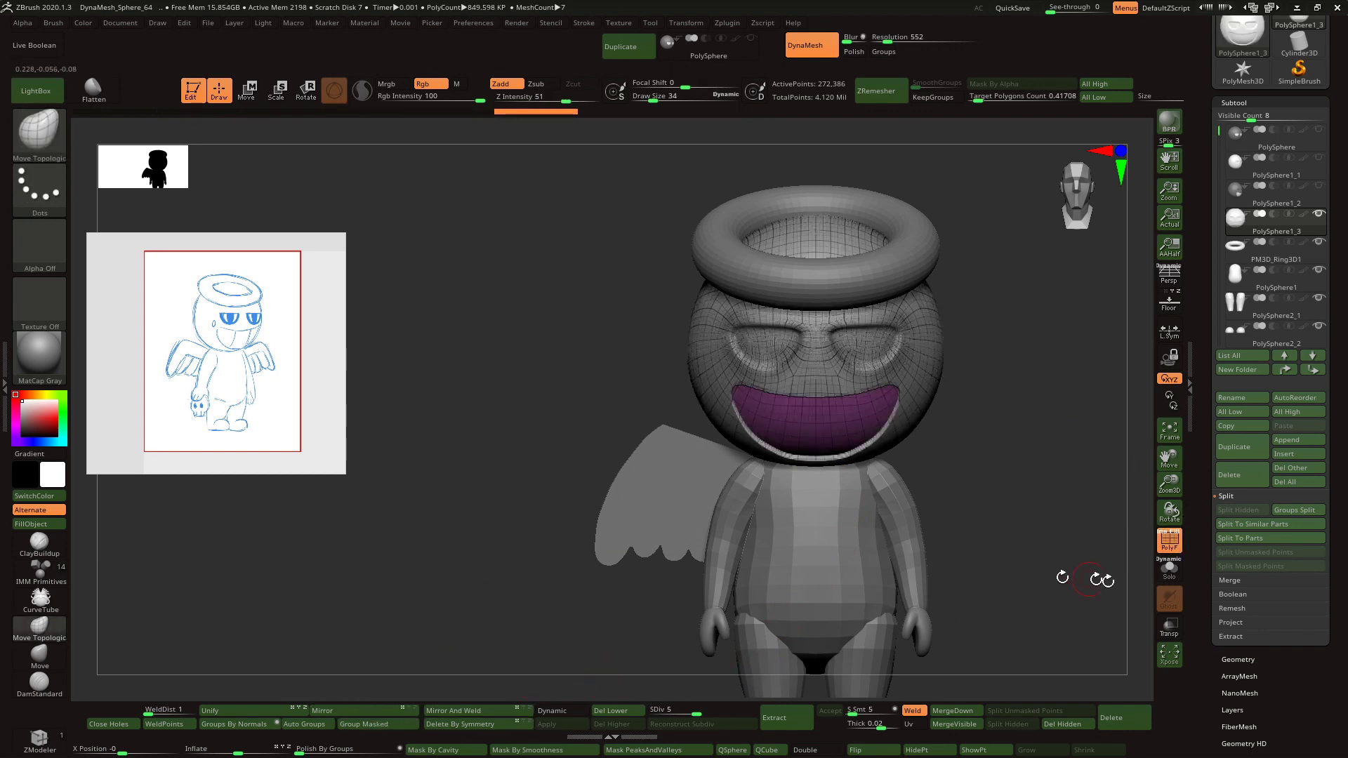
{"action": "left_click", "coordinate": [637, 712]}
- ZRemesh the head with Legacy (2018) and KeepGroups enabled at a target polygon count of 0.41708
{"action": "left_click", "coordinate": [1241, 659]}
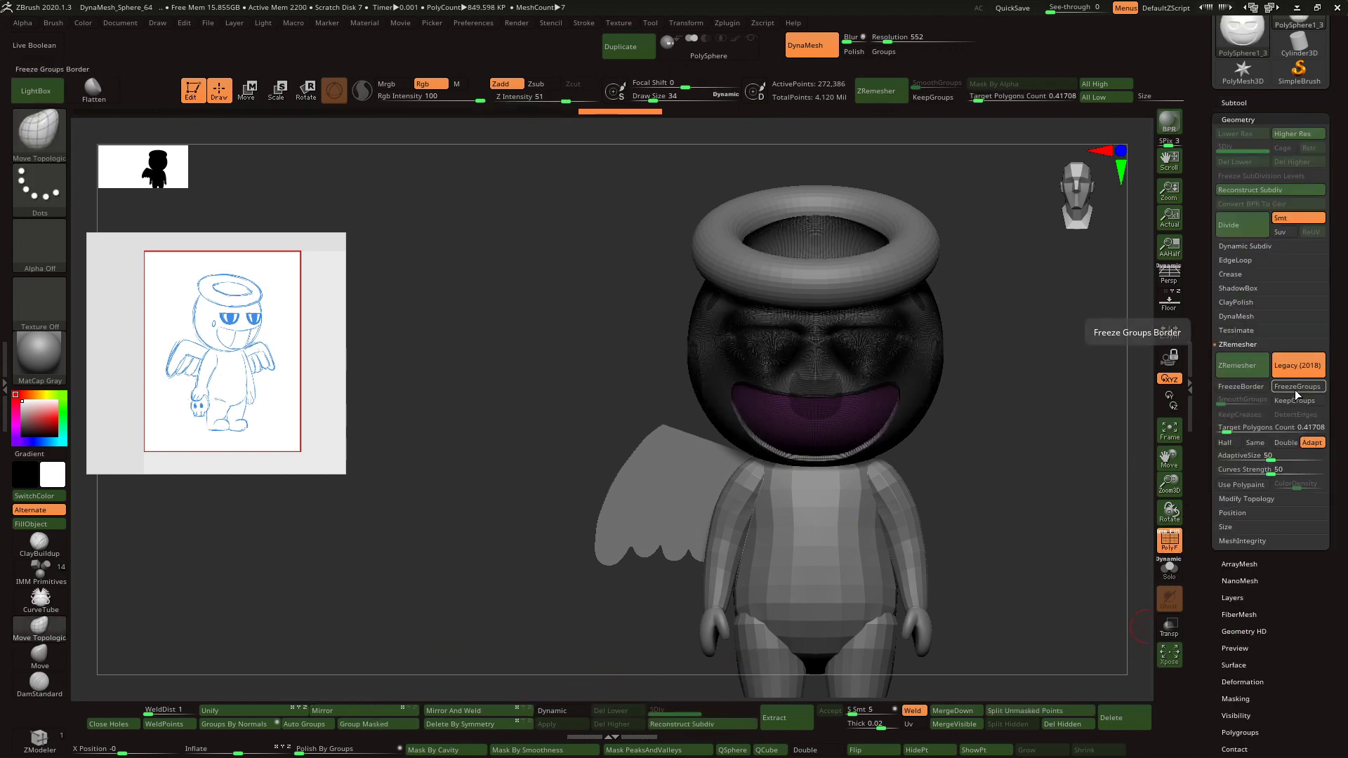
{"action": "left_click_drag", "start_coordinate": [1169, 489], "coordinate": [1251, 636]}
{"action": "left_click", "coordinate": [1179, 435]}
{"action": "left_click_drag", "start_coordinate": [1171, 513], "coordinate": [1093, 538]}
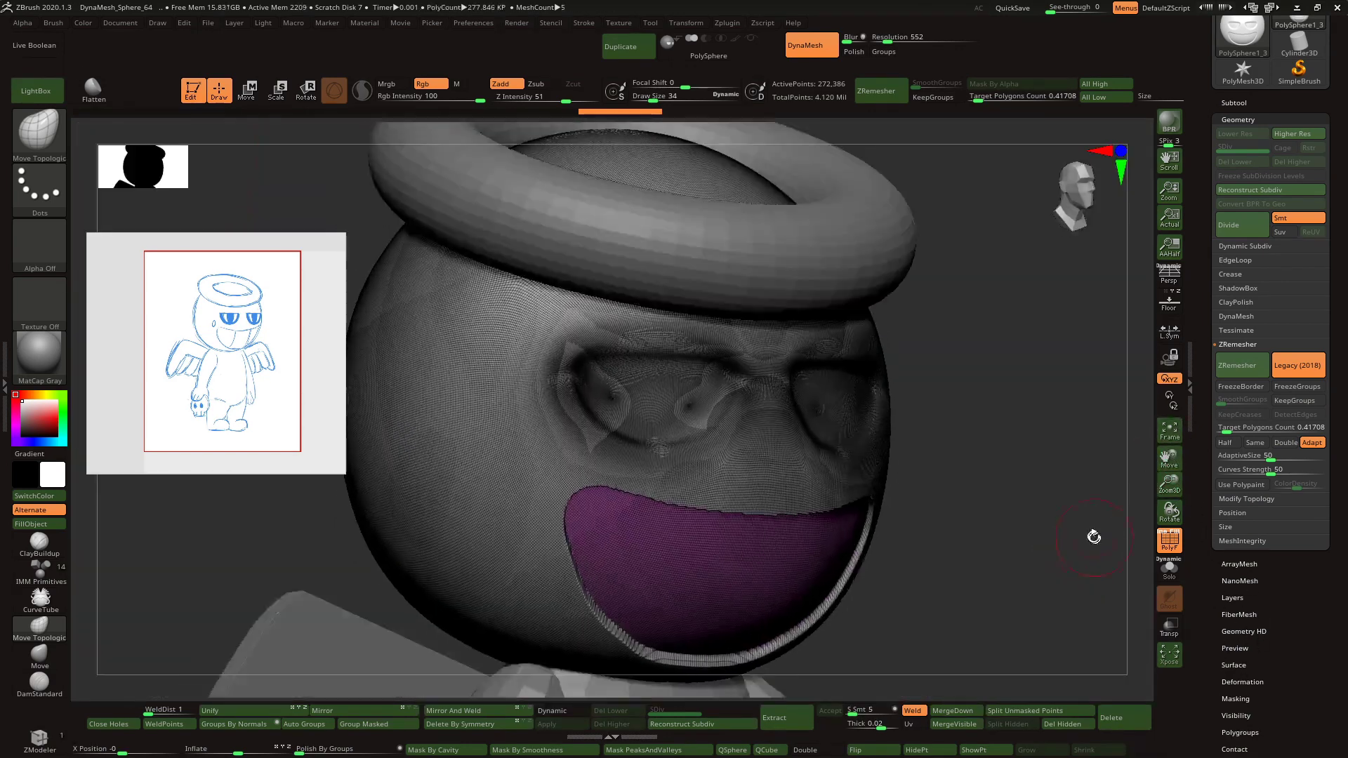
{"action": "left_click_drag", "start_coordinate": [1170, 486], "coordinate": [1032, 617]}
{"action": "left_click_drag", "start_coordinate": [1167, 456], "coordinate": [1060, 176]}
{"action": "left_click", "coordinate": [1244, 682]}
{"action": "left_click", "coordinate": [1233, 324]}
{"action": "left_click", "coordinate": [1244, 120]}
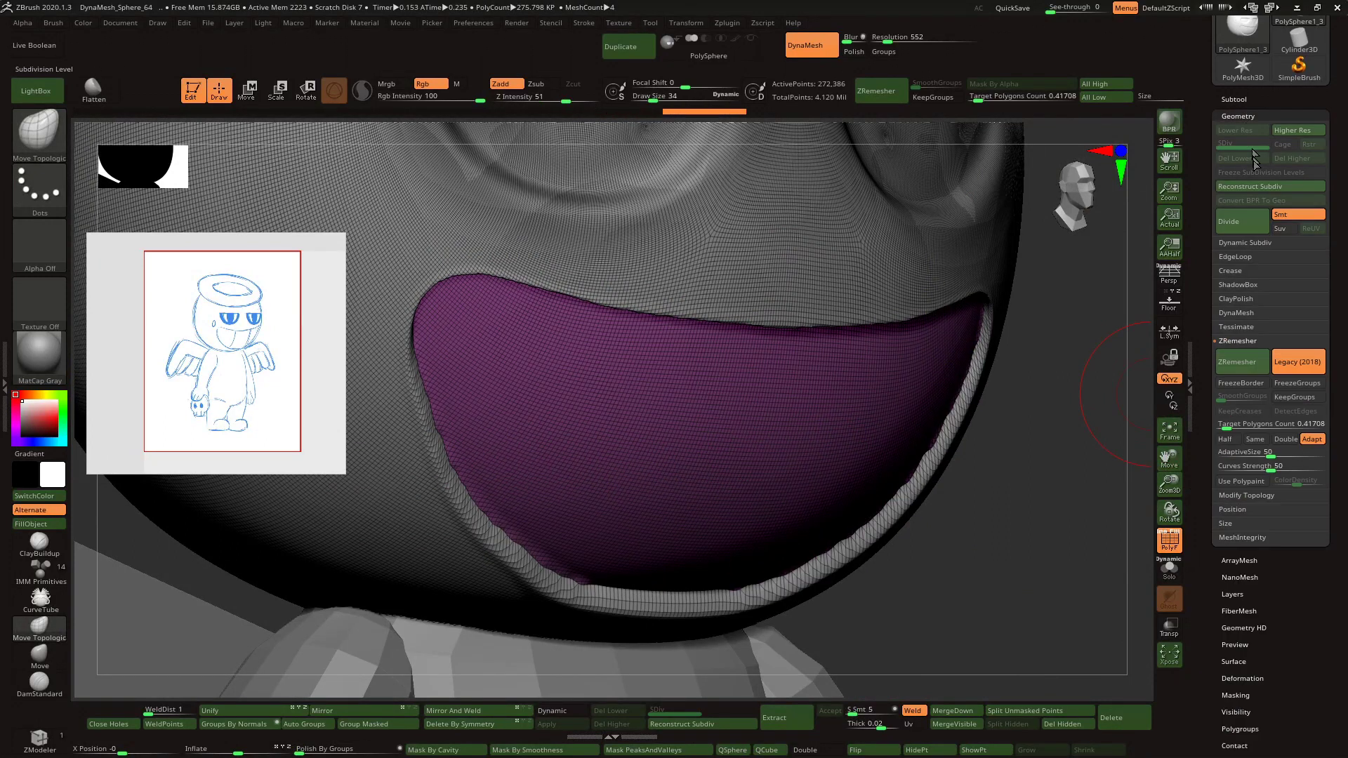
{"action": "left_click", "coordinate": [1294, 396]}
{"action": "left_click", "coordinate": [1260, 360]}
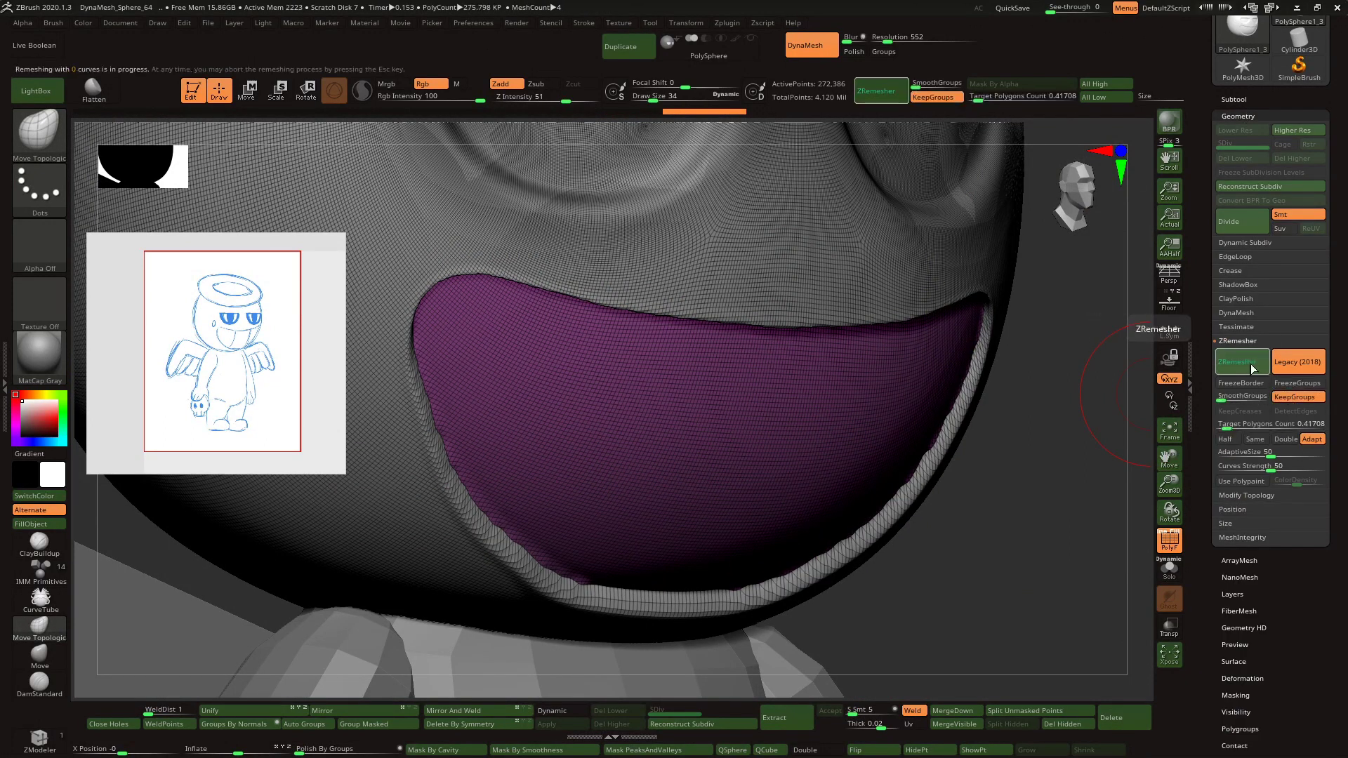
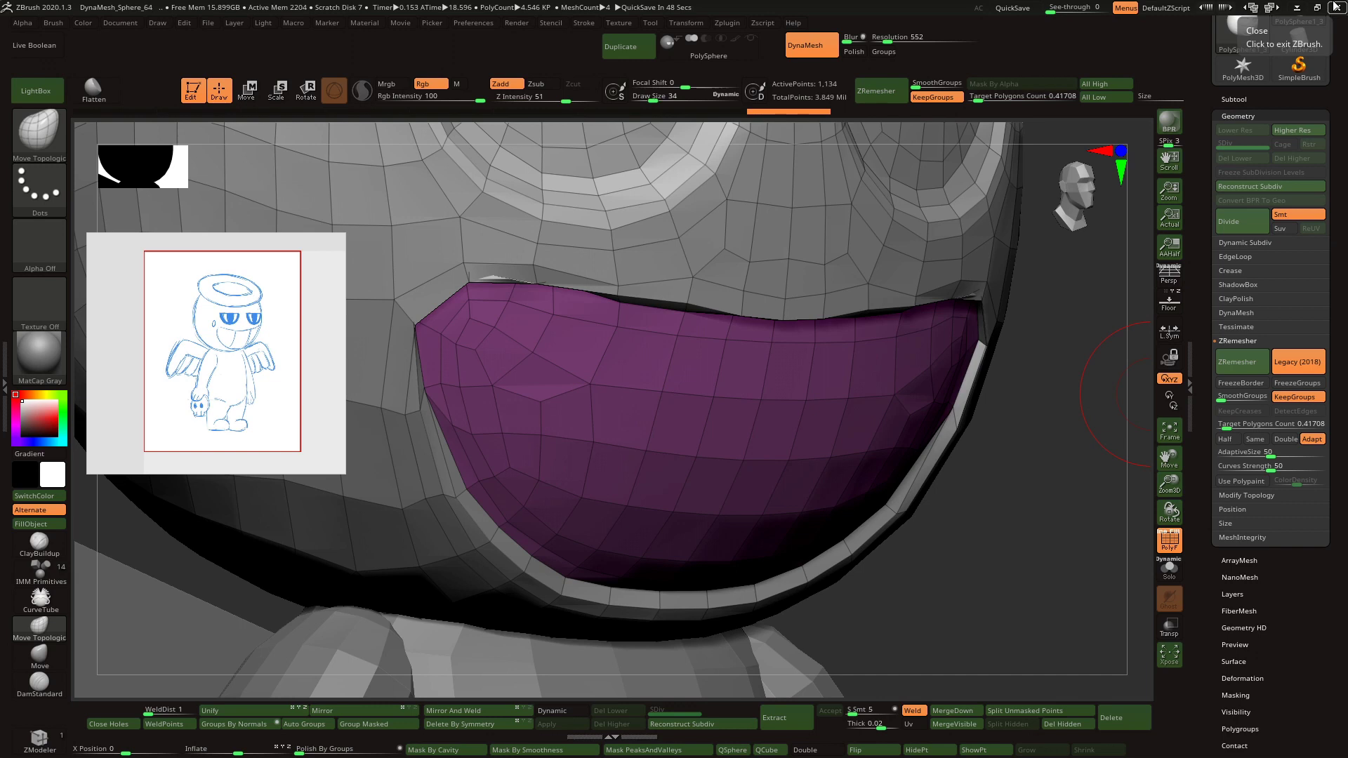
- Check the remeshed mouth with and without the wireframe and undo the remeshing
{"action": "left_click_drag", "start_coordinate": [1148, 394], "coordinate": [1039, 477], "text": "alt"}
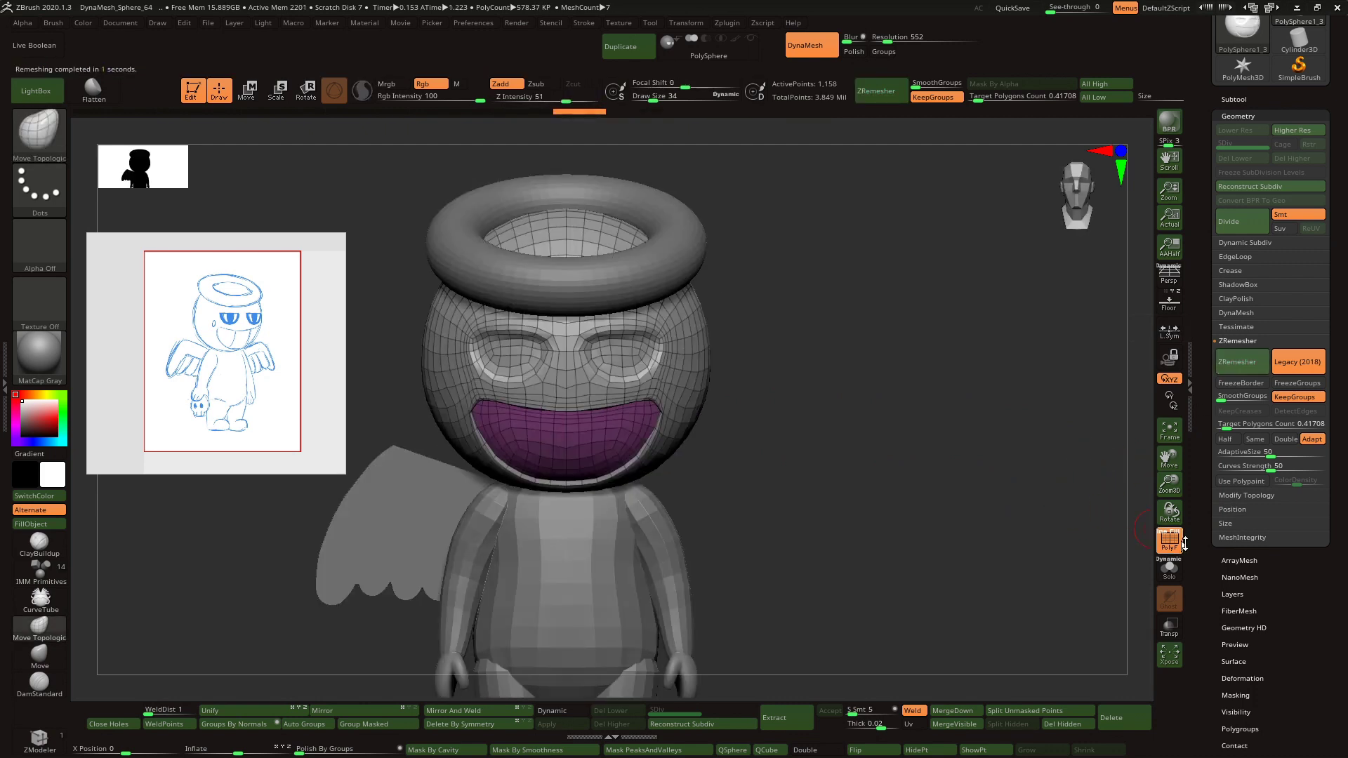
{"action": "left_click", "coordinate": [1177, 541]}
{"action": "left_click_drag", "start_coordinate": [802, 489], "coordinate": [881, 485]}
{"action": "left_click", "coordinate": [1169, 541]}
{"action": "mouse_move", "coordinate": [1130, 509]}
{"action": "left_mouse_down", "text": "alt"}
{"action": "mouse_move", "coordinate": [1166, 478]}
{"action": "mouse_move", "coordinate": [1138, 506]}
{"action": "left_mouse_up", "text": "alt"}
{"action": "left_click_drag", "start_coordinate": [1138, 505], "coordinate": [1089, 515], "text": "shift"}
{"action": "key", "text": "ctrl+z"}
{"action": "key", "text": "ctrl+z"}
{"action": "key", "text": "ctrl+z"}
{"action": "mouse_move", "coordinate": [1141, 418]}
{"action": "left_mouse_down"}
{"action": "mouse_move", "coordinate": [1121, 451]}
{"action": "mouse_move", "coordinate": [1104, 420]}
{"action": "left_mouse_up"}
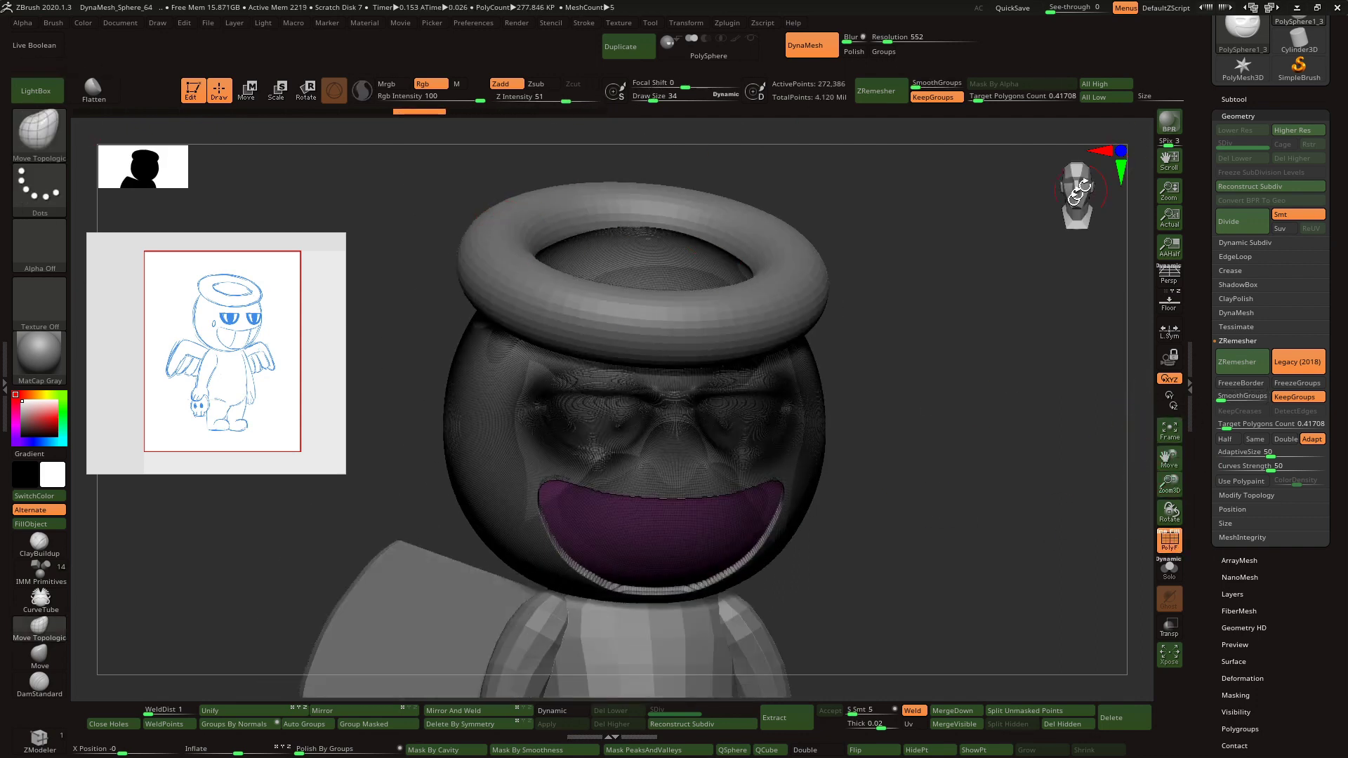
- Try to DynaMesh the head at resolution 552 and ZRemesh the result with groups kept
{"action": "left_click_drag", "start_coordinate": [897, 278], "coordinate": [908, 295], "text": "ctrl"}
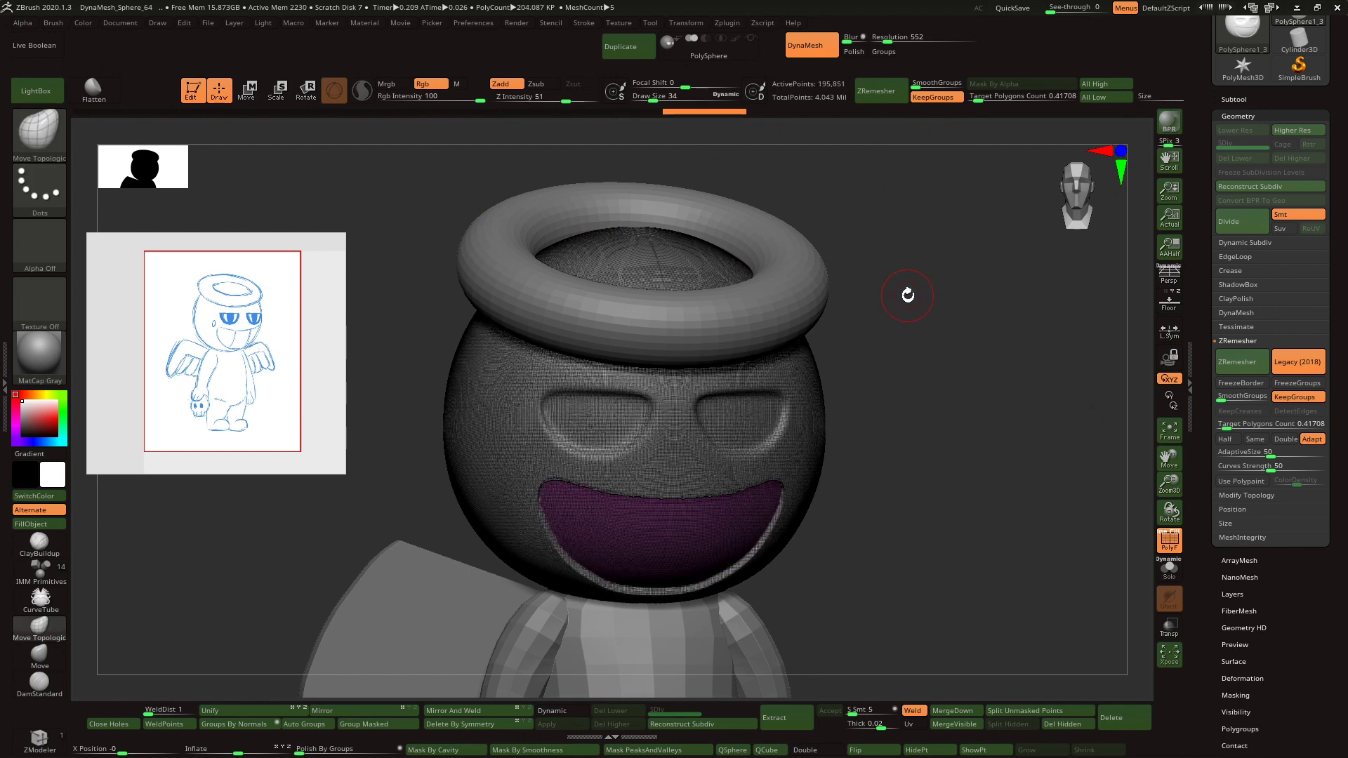
{"action": "left_click", "coordinate": [1169, 542]}
{"action": "left_click", "coordinate": [1232, 363]}
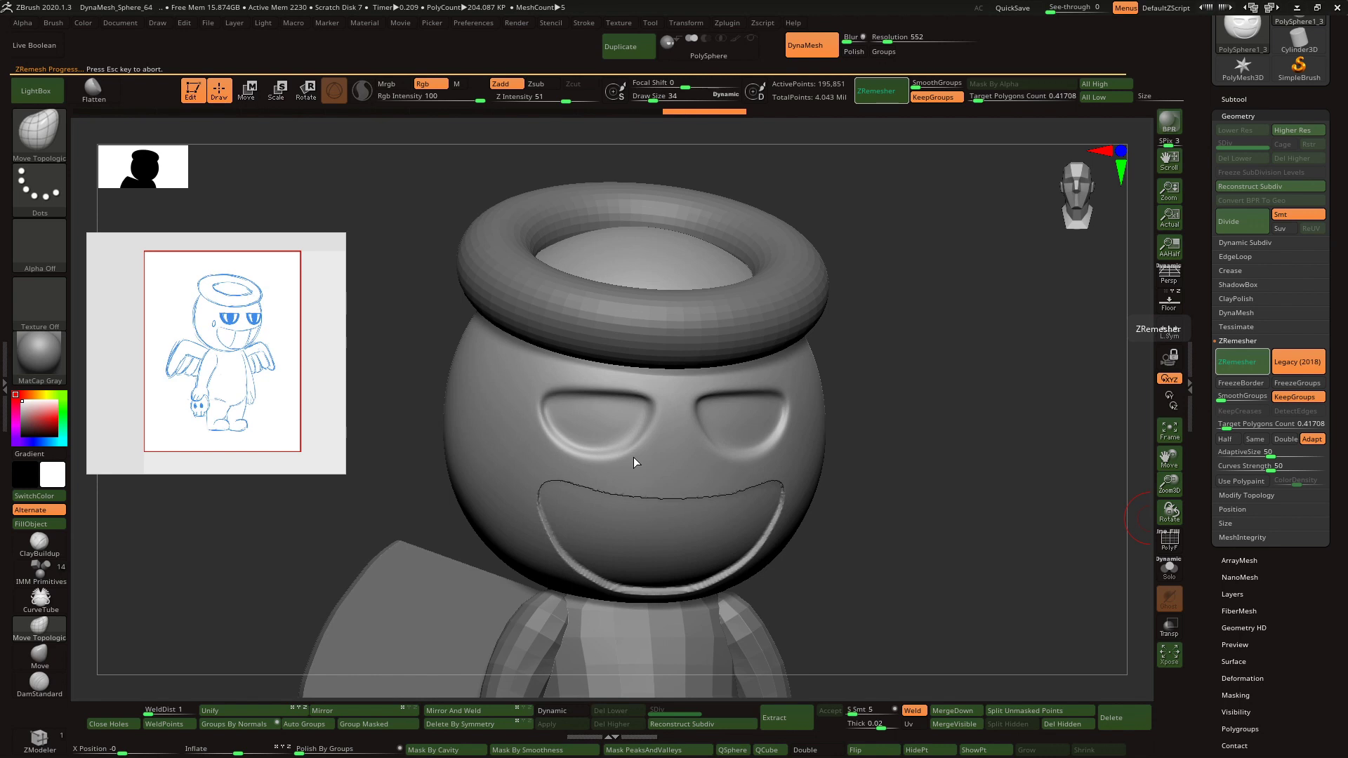
{"action": "left_click", "coordinate": [1167, 543]}
{"action": "key", "text": "ctrl+z"}
- DynaMesh the head at resolution 328 and smooth along the mouth area
{"action": "left_click", "coordinate": [878, 39]}
{"action": "left_click_drag", "start_coordinate": [894, 224], "coordinate": [890, 284], "text": "ctrl"}
{"action": "key", "text": "ctrl+z"}
{"action": "left_click_drag", "start_coordinate": [893, 165], "coordinate": [905, 208], "text": "ctrl"}
{"action": "left_click_drag", "start_coordinate": [554, 512], "coordinate": [728, 515], "text": "shift"}
{"action": "left_click", "coordinate": [1167, 543]}
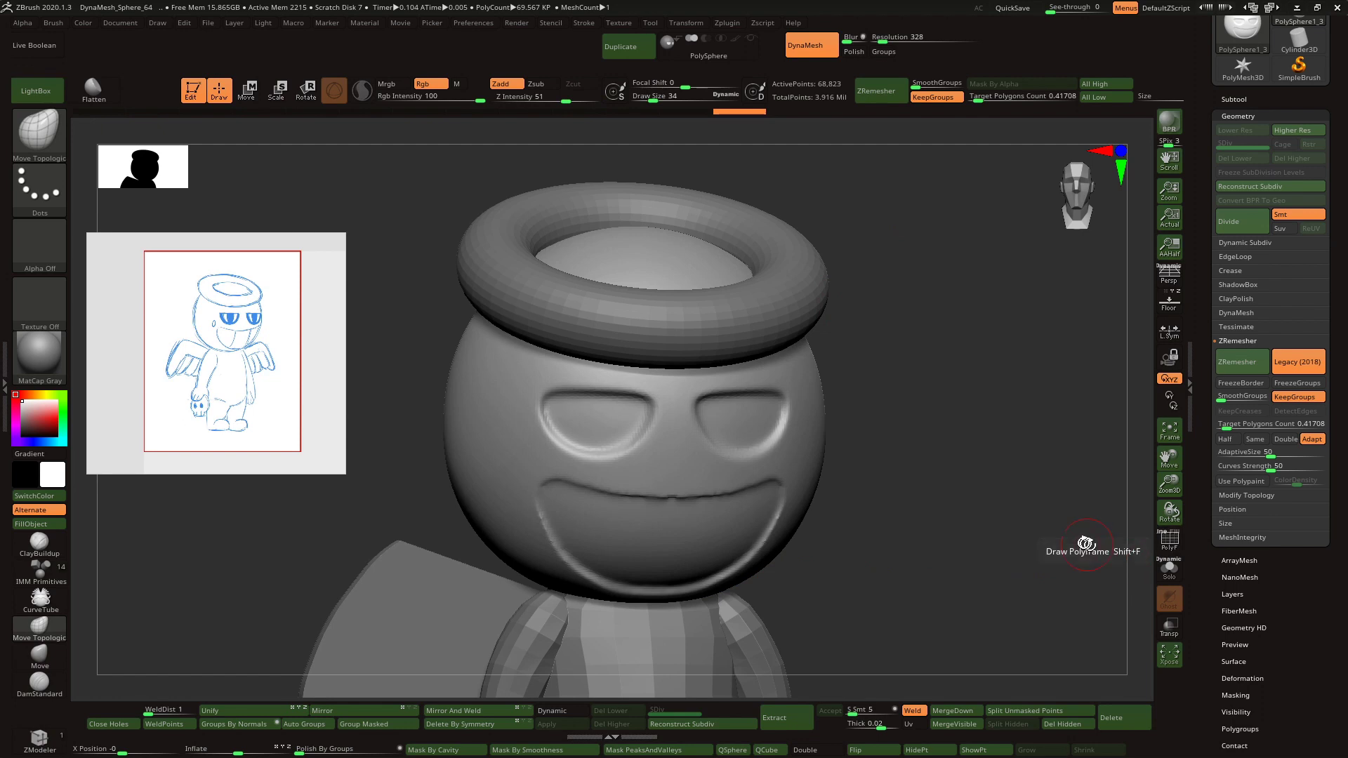
- Try to ZRemesh the head with groups kept at a target polygon count of 1.07105
{"action": "left_click_drag", "start_coordinate": [983, 546], "coordinate": [905, 548]}
{"action": "key", "text": "b"}
{"action": "key", "text": "m"}
{"action": "key", "text": "t"}
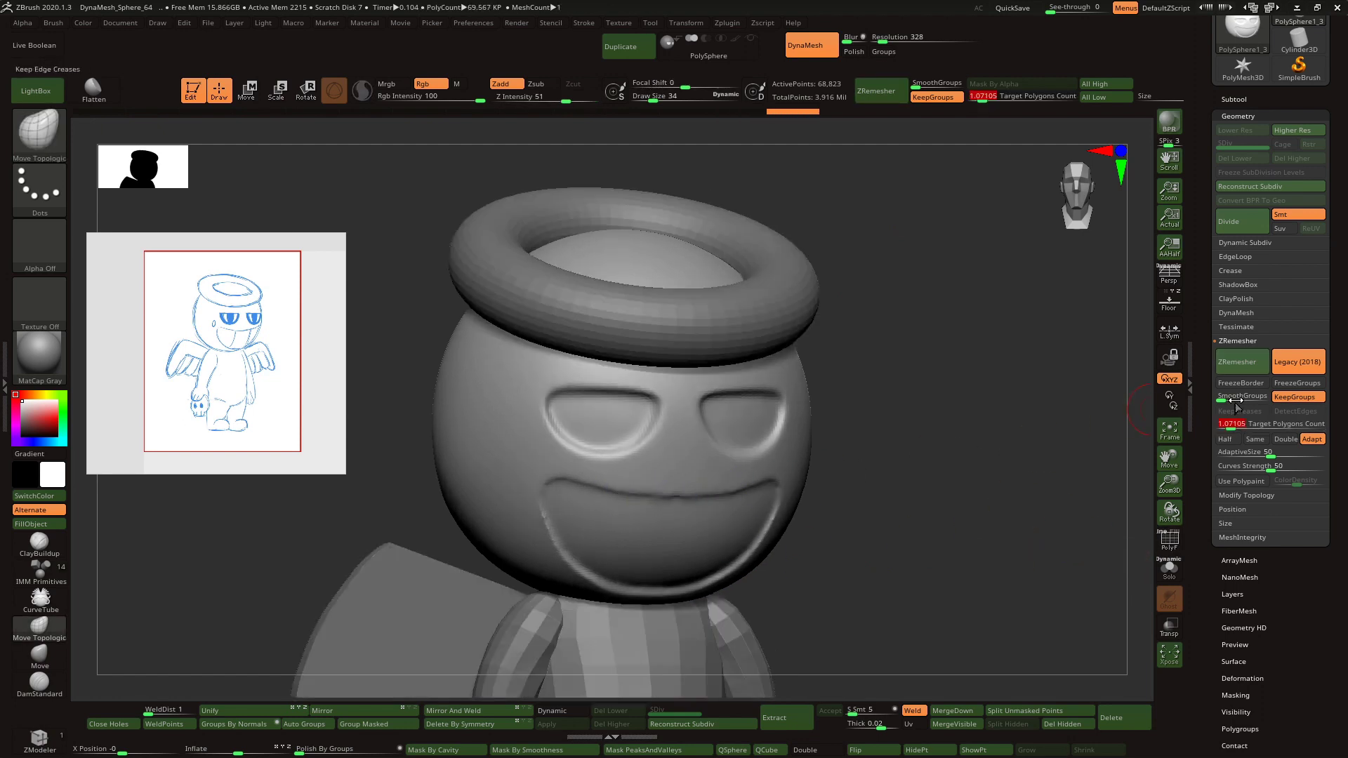
{"action": "left_click", "coordinate": [1239, 362]}
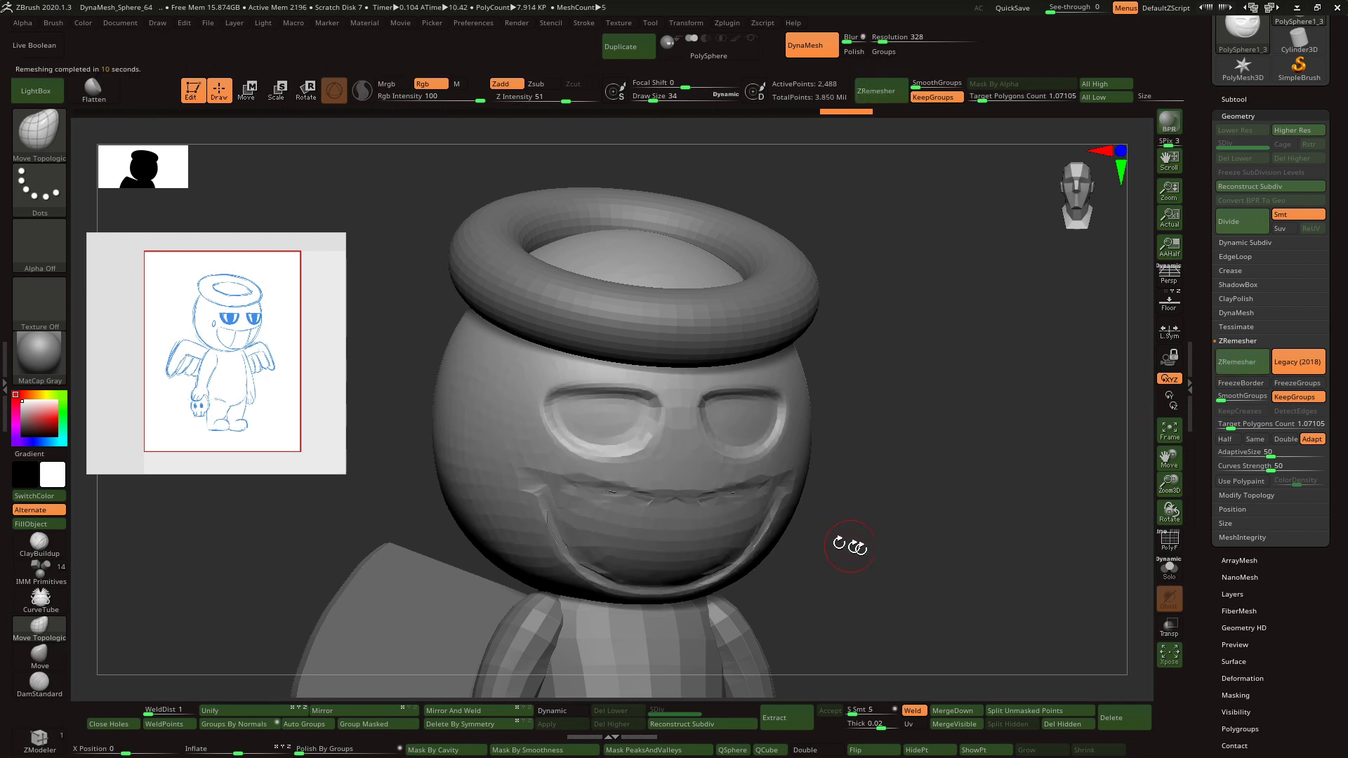
{"action": "left_click", "coordinate": [1169, 540]}
{"action": "key", "text": "ctrl+z"}
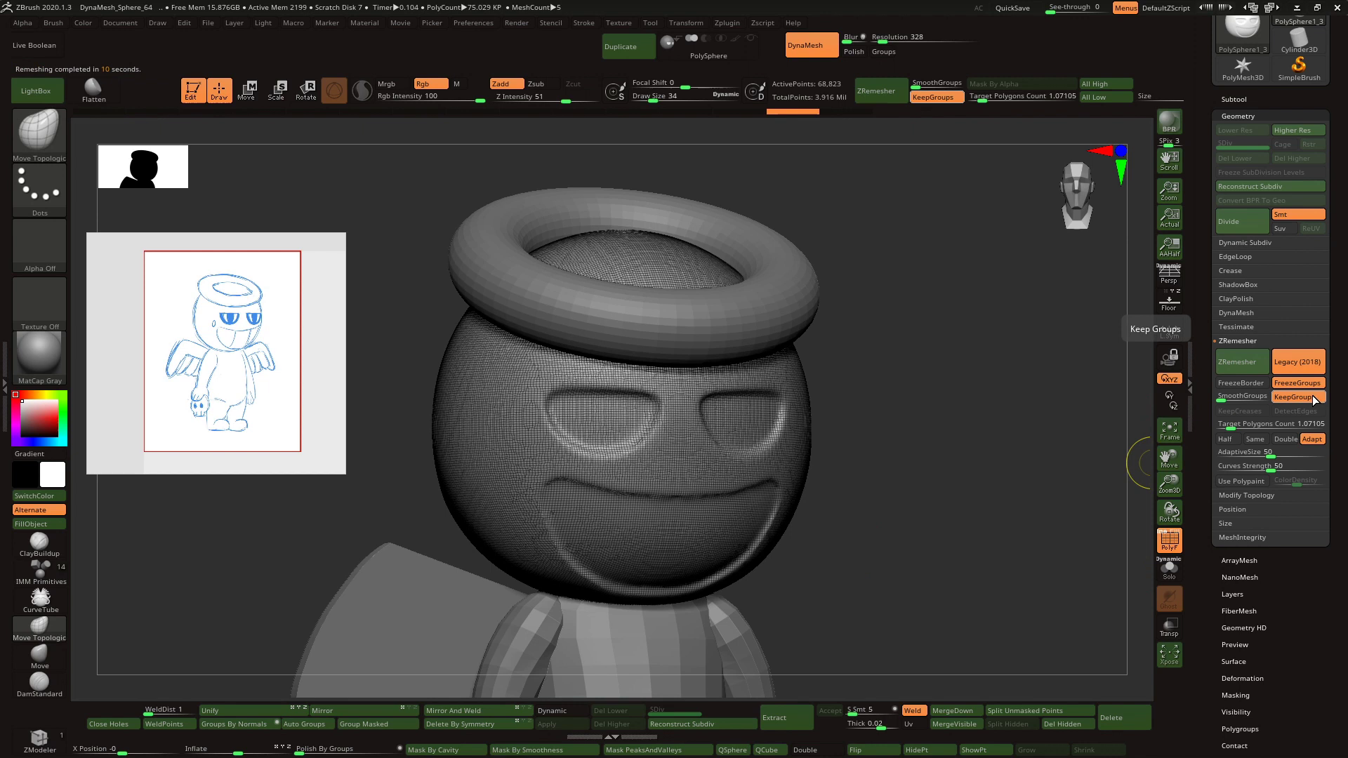
- Try to ZRemesh the head at 1.07105 with KeepGroups off, and return it to the version at subdivision level 5
{"action": "left_click", "coordinate": [1238, 363]}
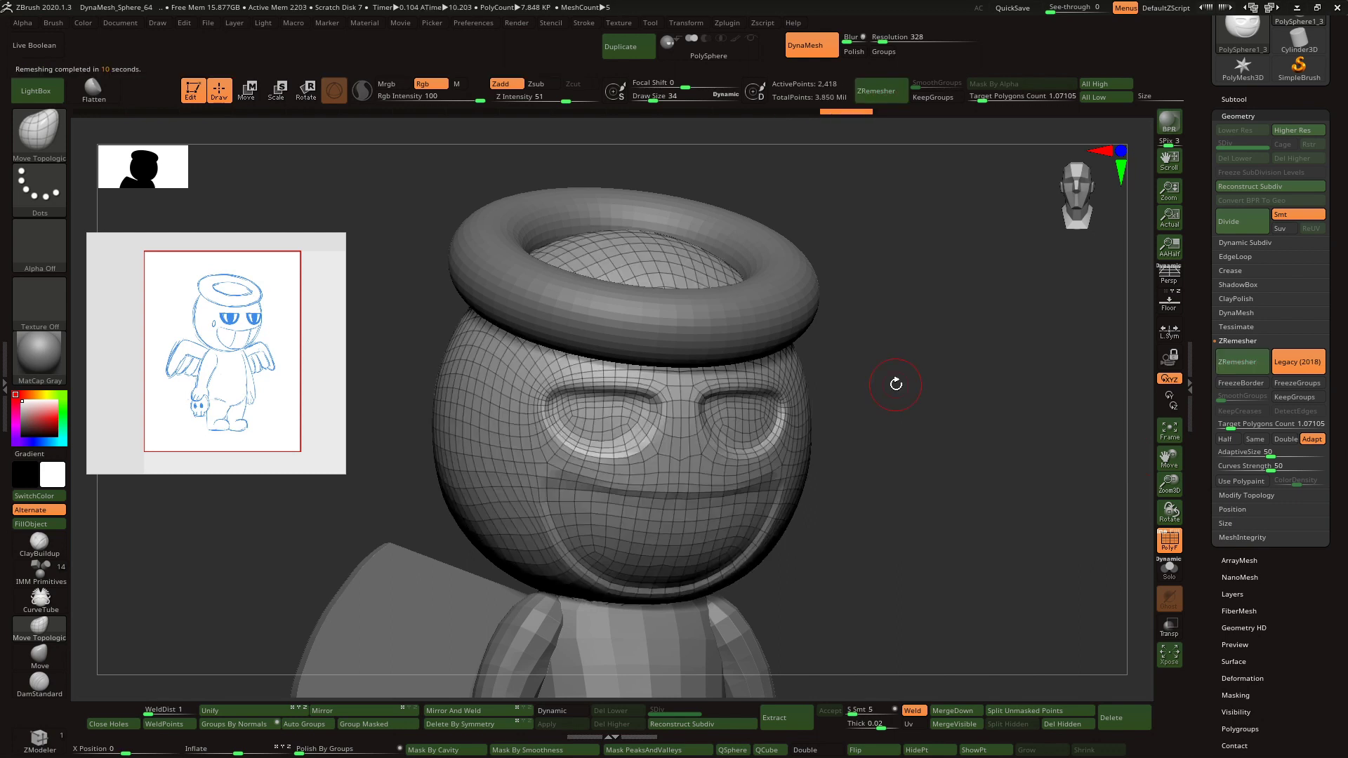
{"action": "key", "text": "ctrl+d"}
{"action": "key", "text": "ctrl+d"}
{"action": "key", "text": "ctrl+d"}
{"action": "key", "text": "ctrl+d"}
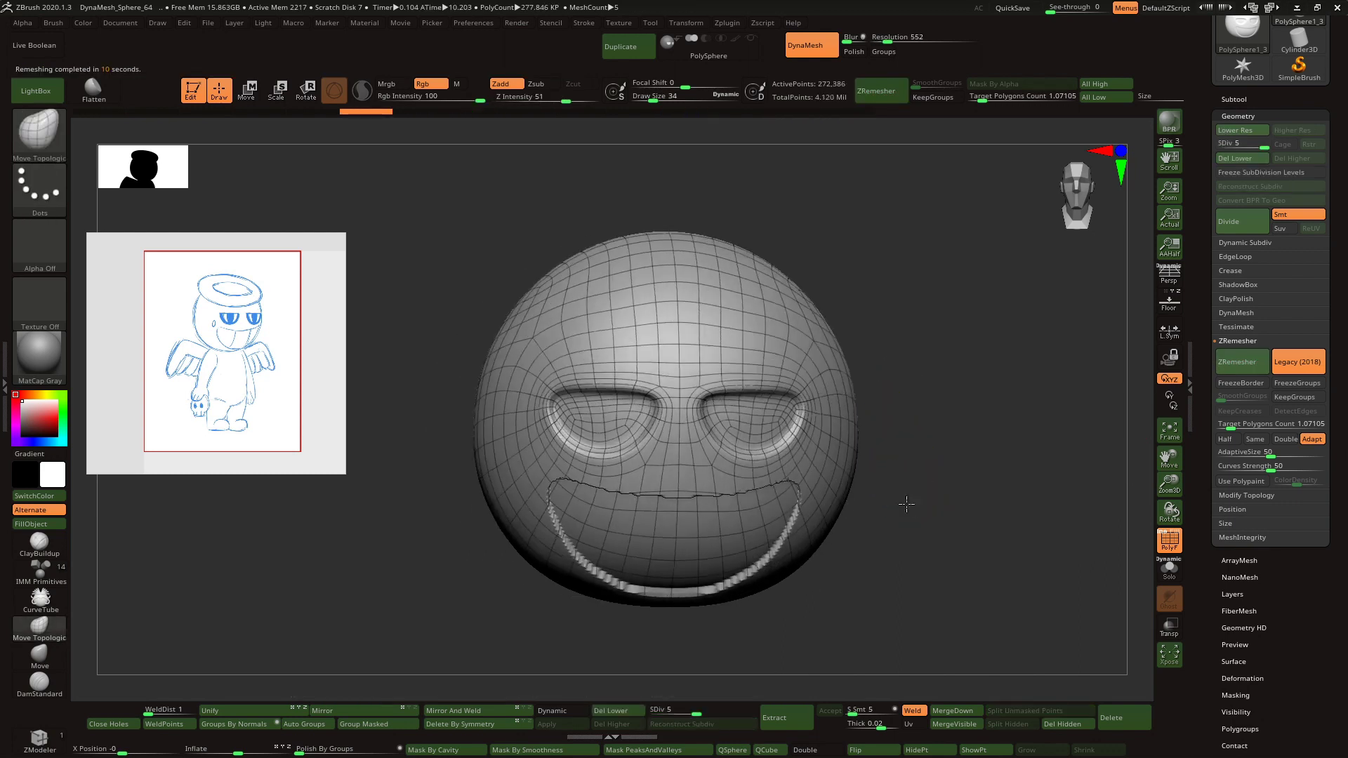
- Hide the wireframe, duplicate the head with the recessed mouth, and try smoothing the copy's mouth
{"action": "key", "text": "shift+f"}
{"action": "left_click", "coordinate": [1233, 99]}
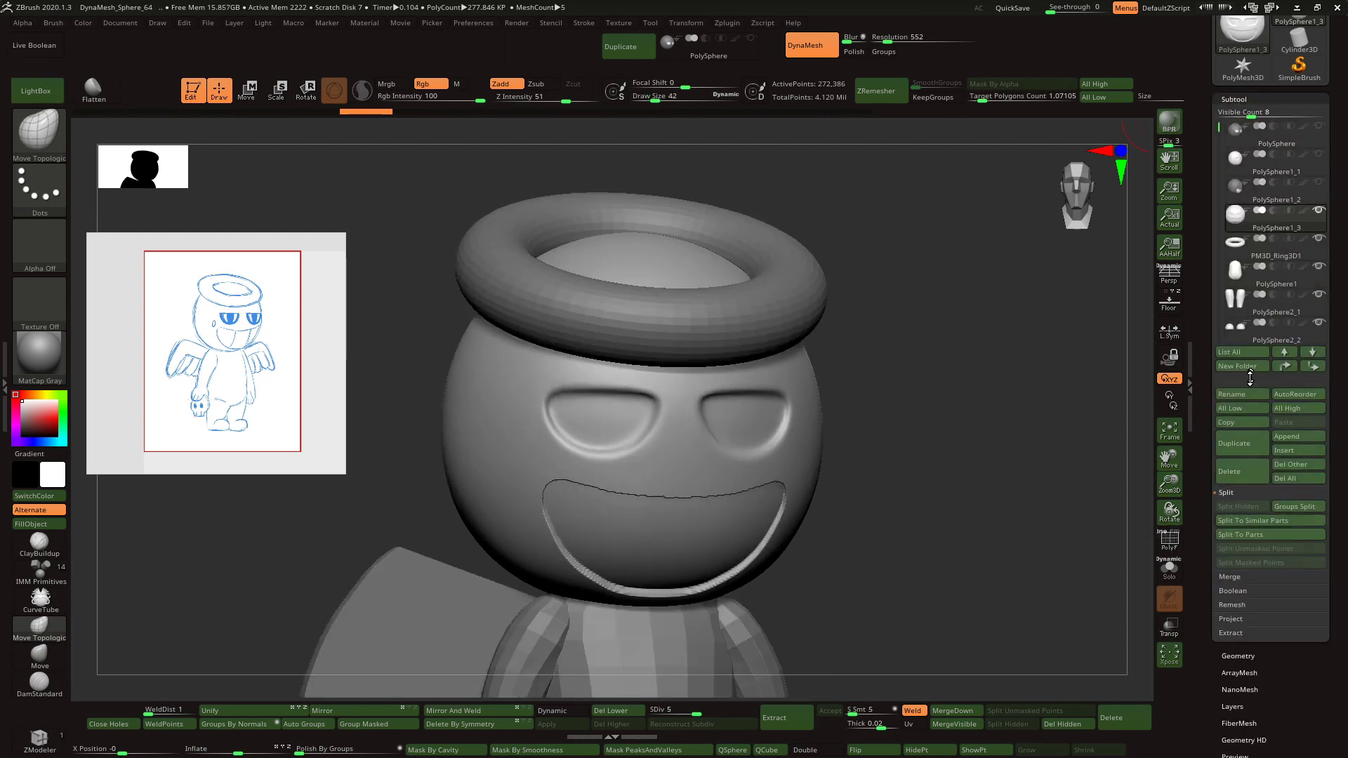
{"action": "left_click", "coordinate": [1241, 442]}
{"action": "mouse_move", "coordinate": [576, 553]}
{"action": "left_mouse_down", "text": "shift"}
{"action": "mouse_move", "coordinate": [551, 499]}
{"action": "mouse_move", "coordinate": [606, 570]}
{"action": "mouse_move", "coordinate": [557, 520]}
{"action": "mouse_move", "coordinate": [891, 464]}
{"action": "mouse_move", "coordinate": [768, 519]}
{"action": "left_mouse_up", "text": "shift"}
{"action": "key", "text": "ctrl+z"}
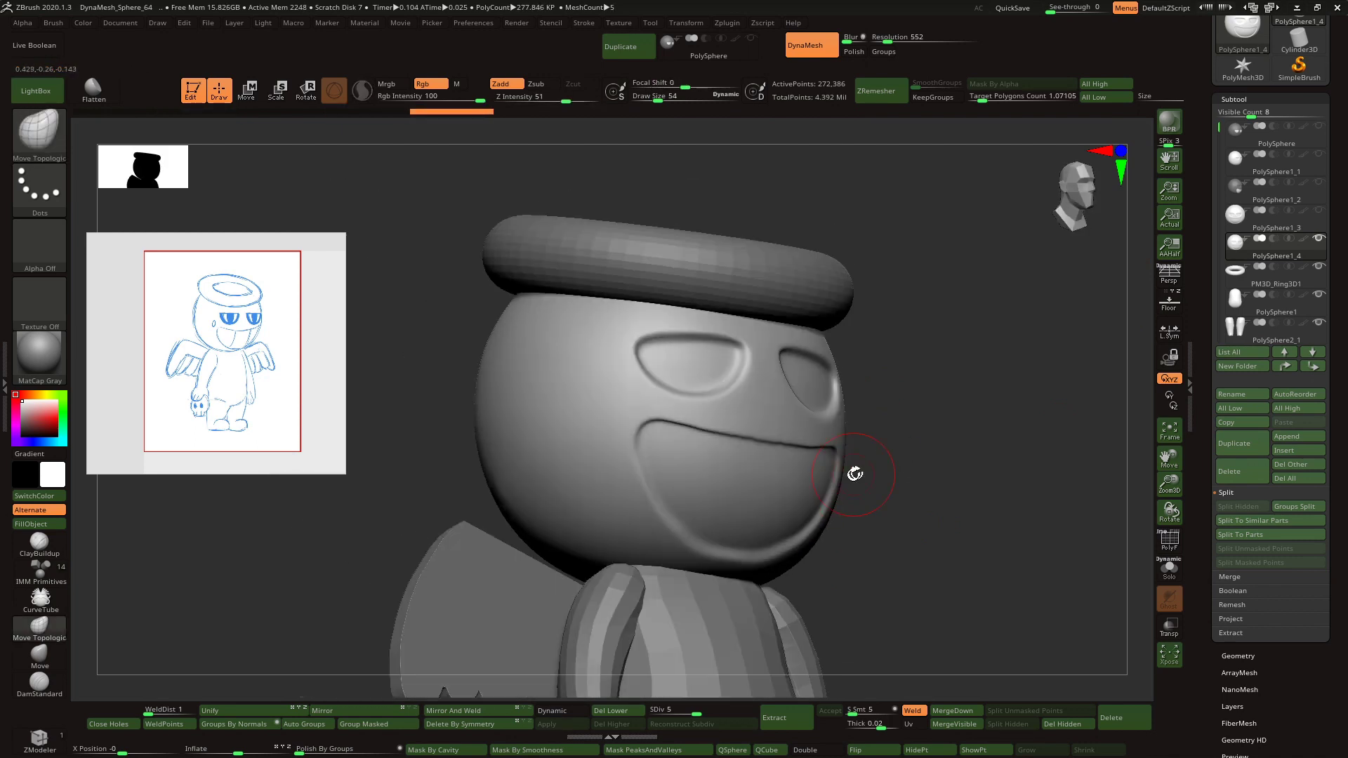
- Invert the mask to free the mouth, deflate the area slightly with Inflate, and smooth its stepped rim
{"action": "left_click_drag", "start_coordinate": [958, 368], "coordinate": [987, 395]}
{"action": "left_click", "coordinate": [987, 397], "text": "ctrl"}
{"action": "left_click_drag", "start_coordinate": [239, 749], "coordinate": [229, 750]}
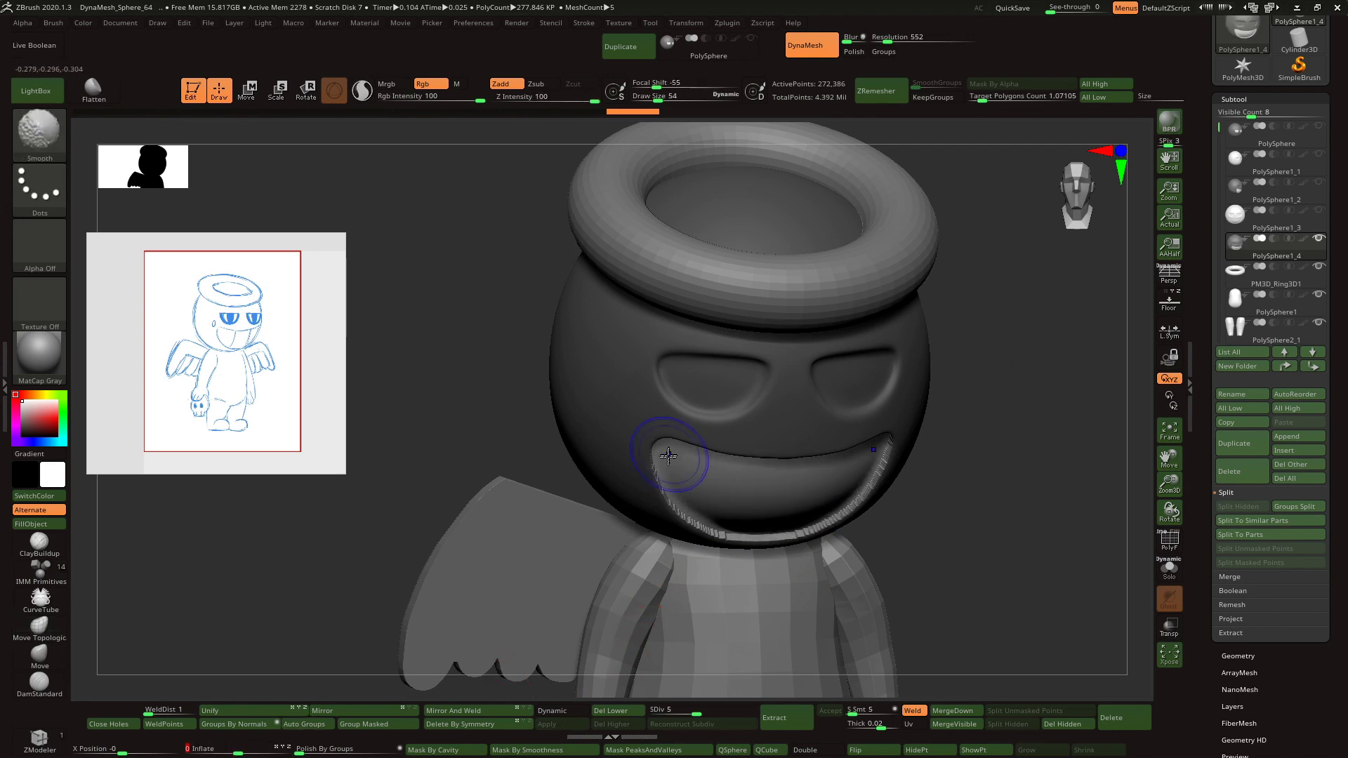
{"action": "left_click_drag", "start_coordinate": [668, 457], "coordinate": [754, 528], "text": "shift"}
{"action": "right_click_drag", "start_coordinate": [684, 500], "coordinate": [913, 380]}
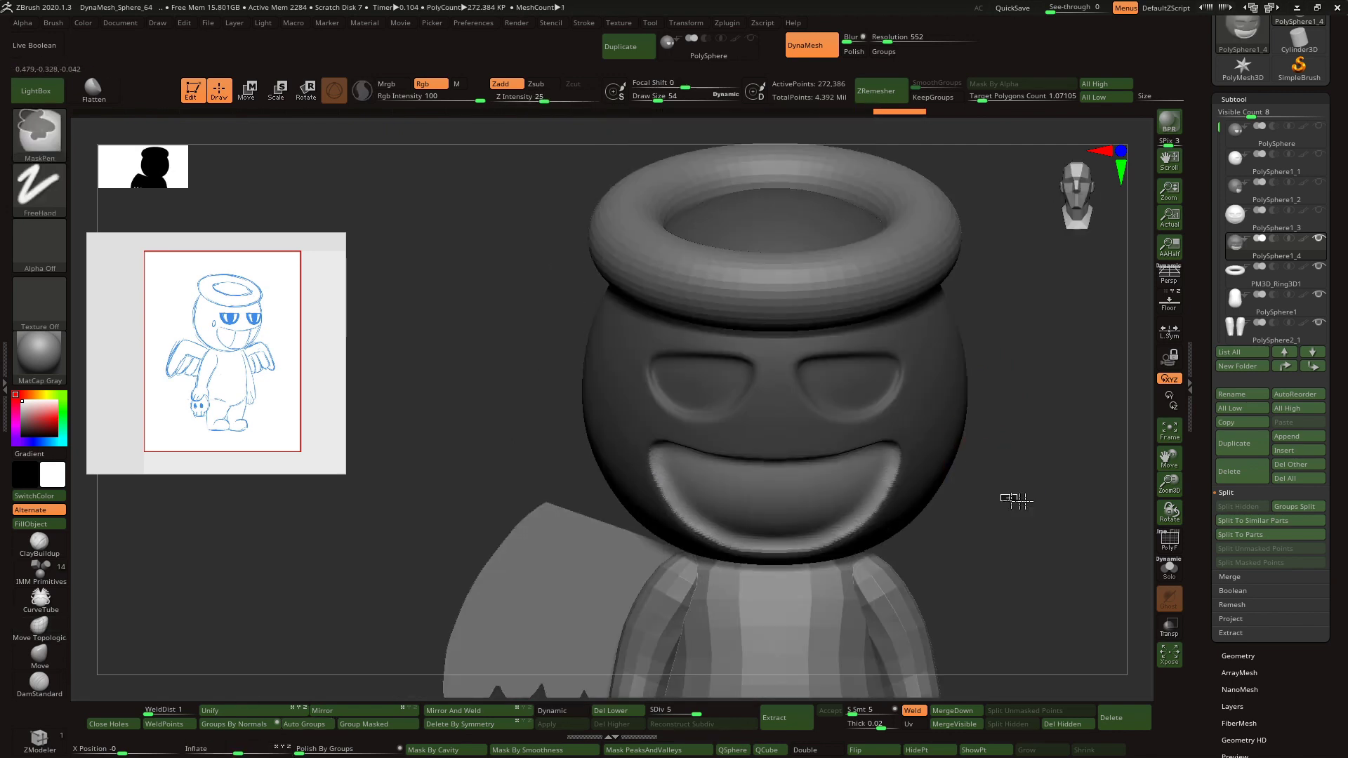
- Clear the head's mask and smooth the recessed mouth's rim around its corner and lower edge
{"action": "left_click_drag", "start_coordinate": [1016, 500], "coordinate": [1116, 517], "text": "ctrl"}
{"action": "key", "text": "f"}
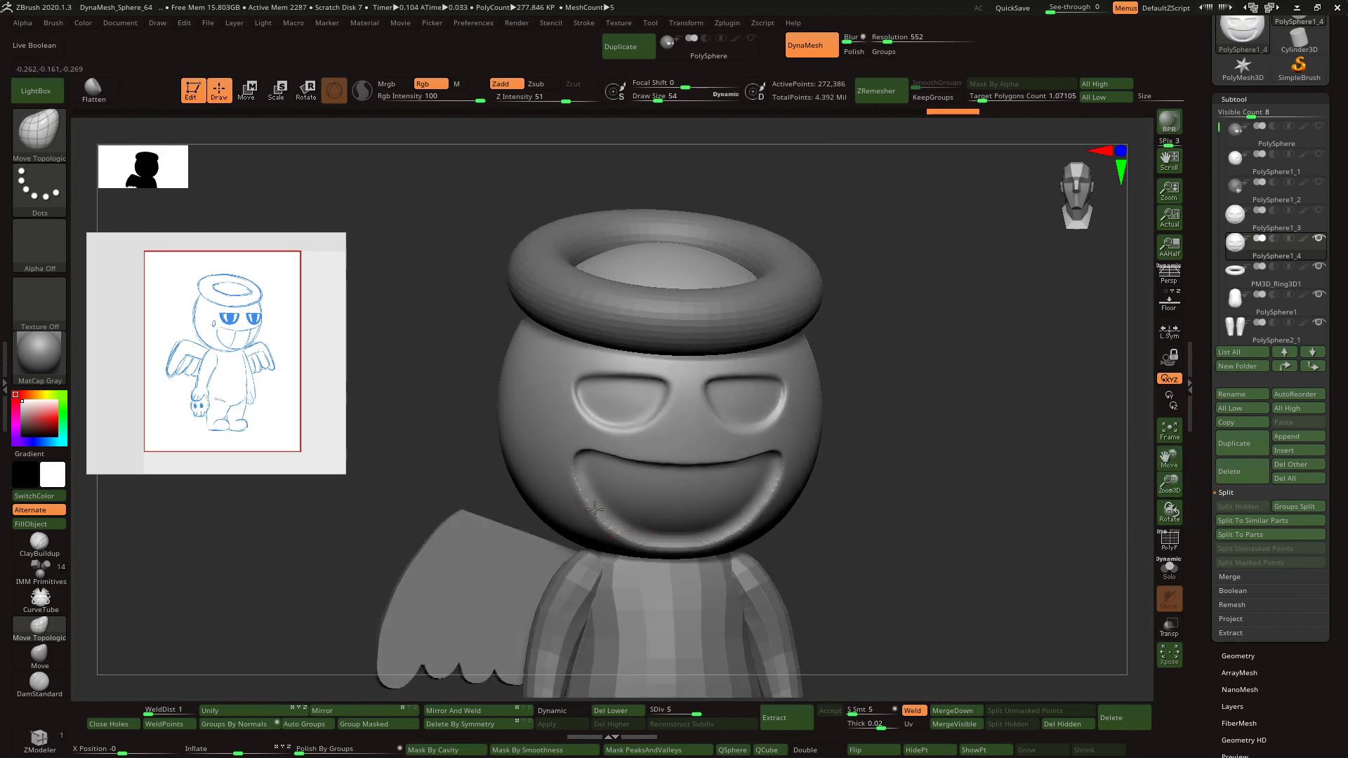
{"action": "left_click_drag", "start_coordinate": [605, 526], "coordinate": [580, 494], "text": "shift"}
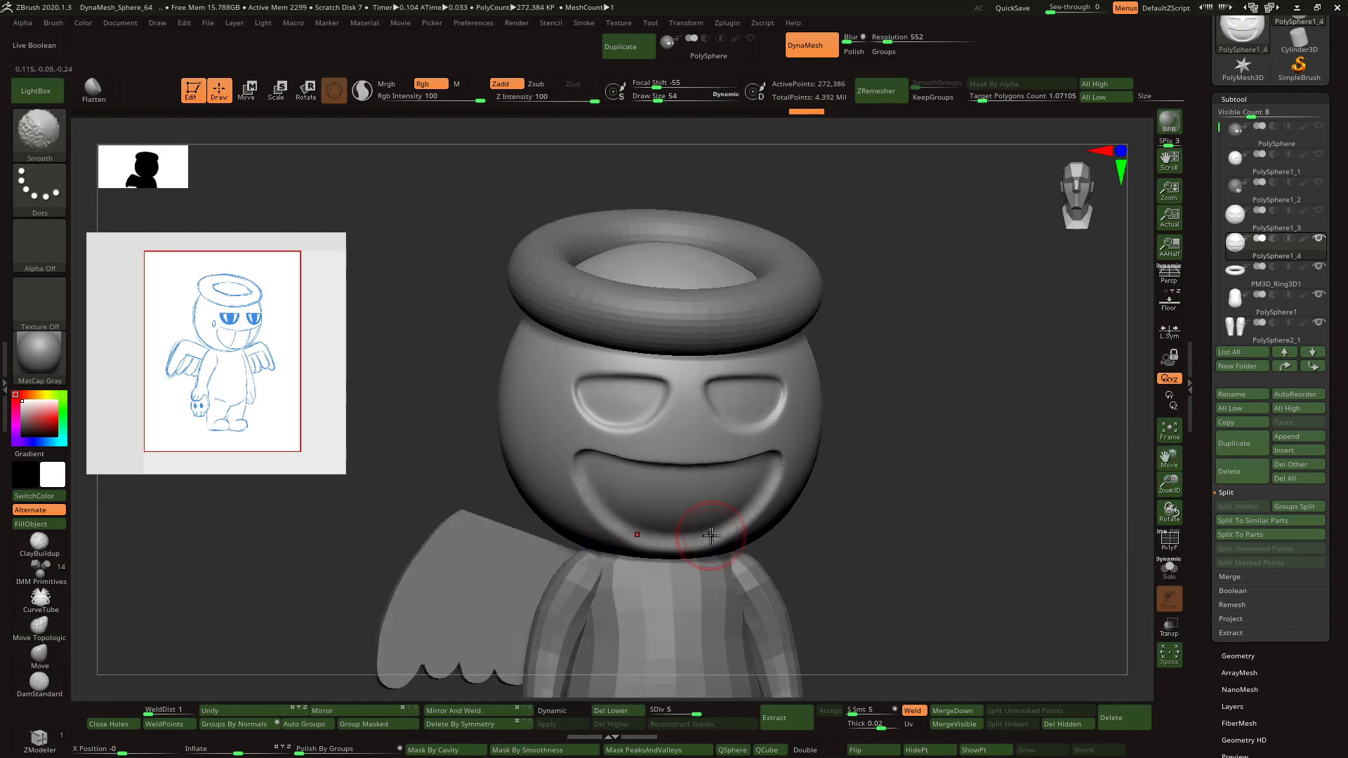
{"action": "right_click_drag", "start_coordinate": [711, 536], "coordinate": [602, 466]}
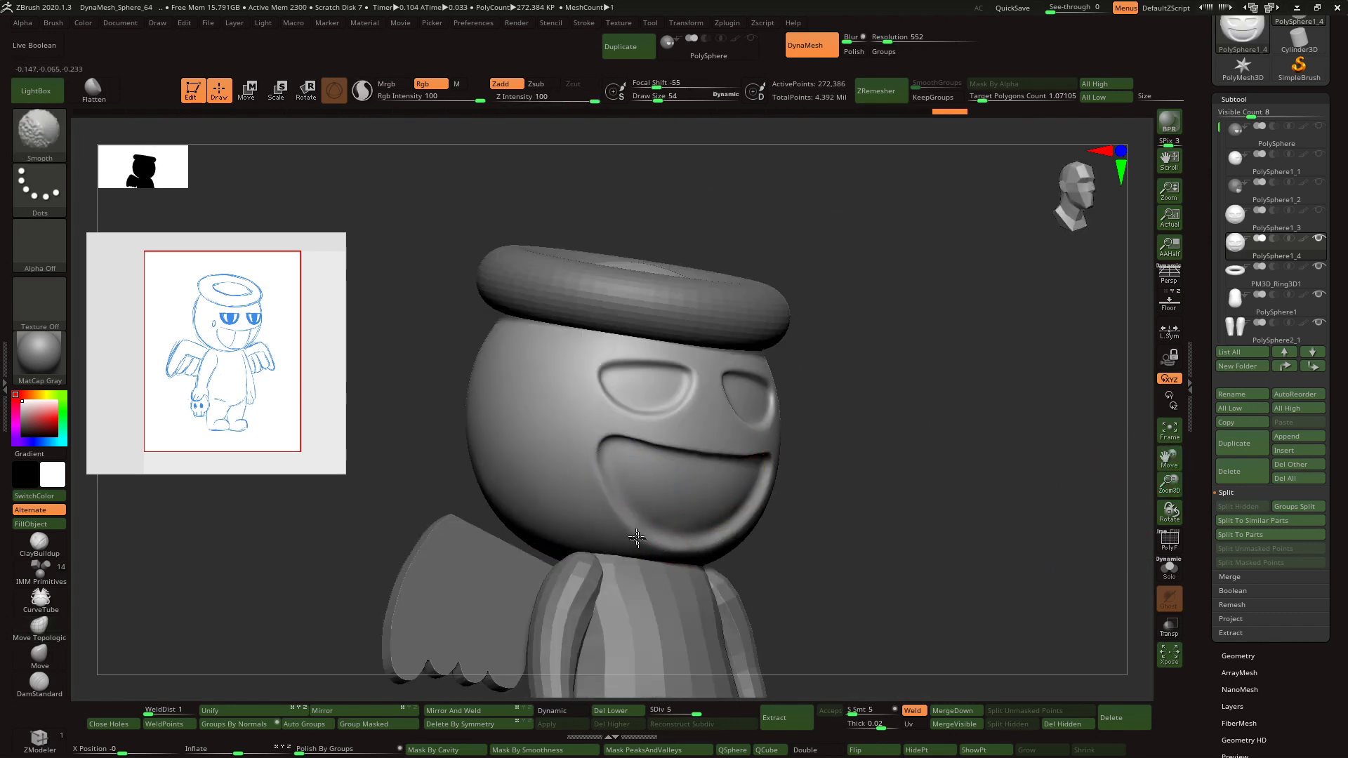
{"action": "right_click_drag", "start_coordinate": [634, 568], "coordinate": [734, 549], "text": "shift"}
- Isolate the mouth polygroup to mask it, and invert the mask so only the mouth area is free
{"action": "left_click", "coordinate": [722, 489], "text": "ctrl+shift"}
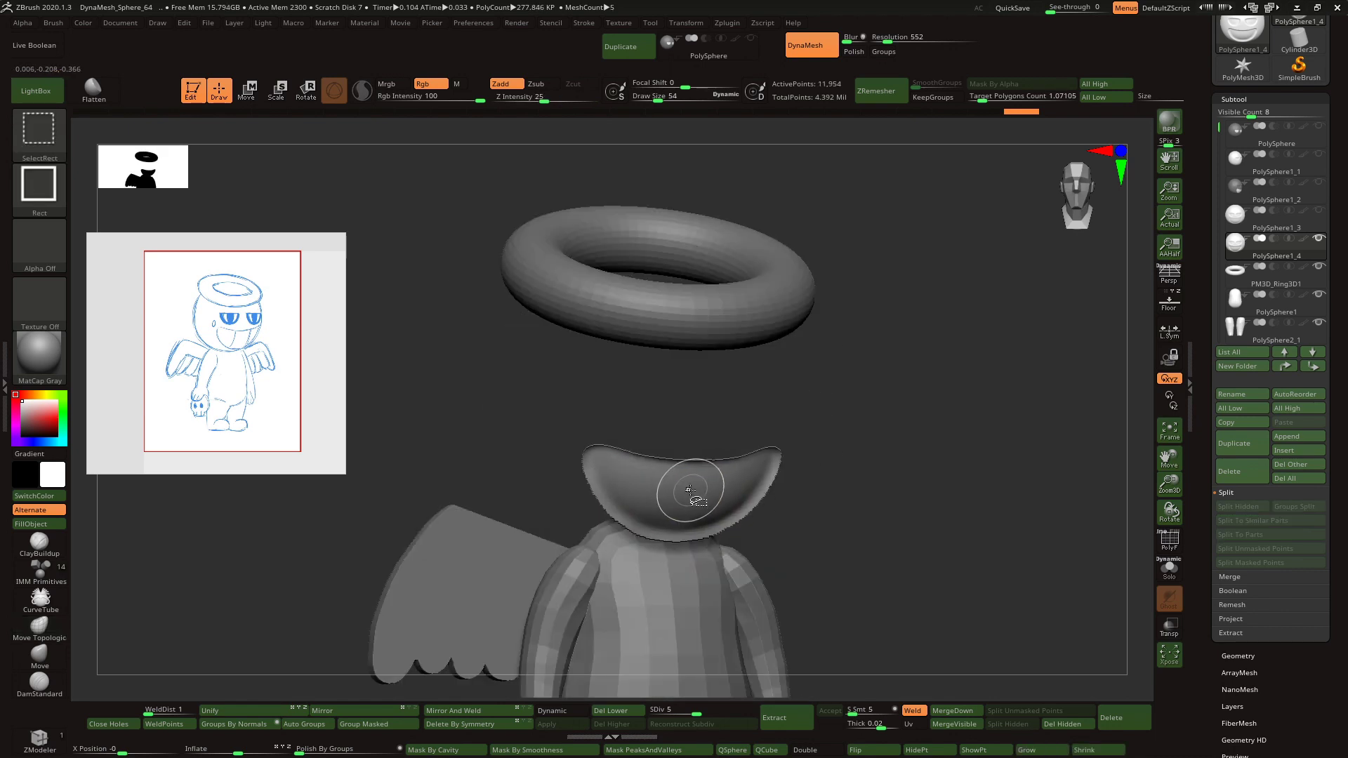
{"action": "left_click", "coordinate": [987, 581], "text": "ctrl+shift"}
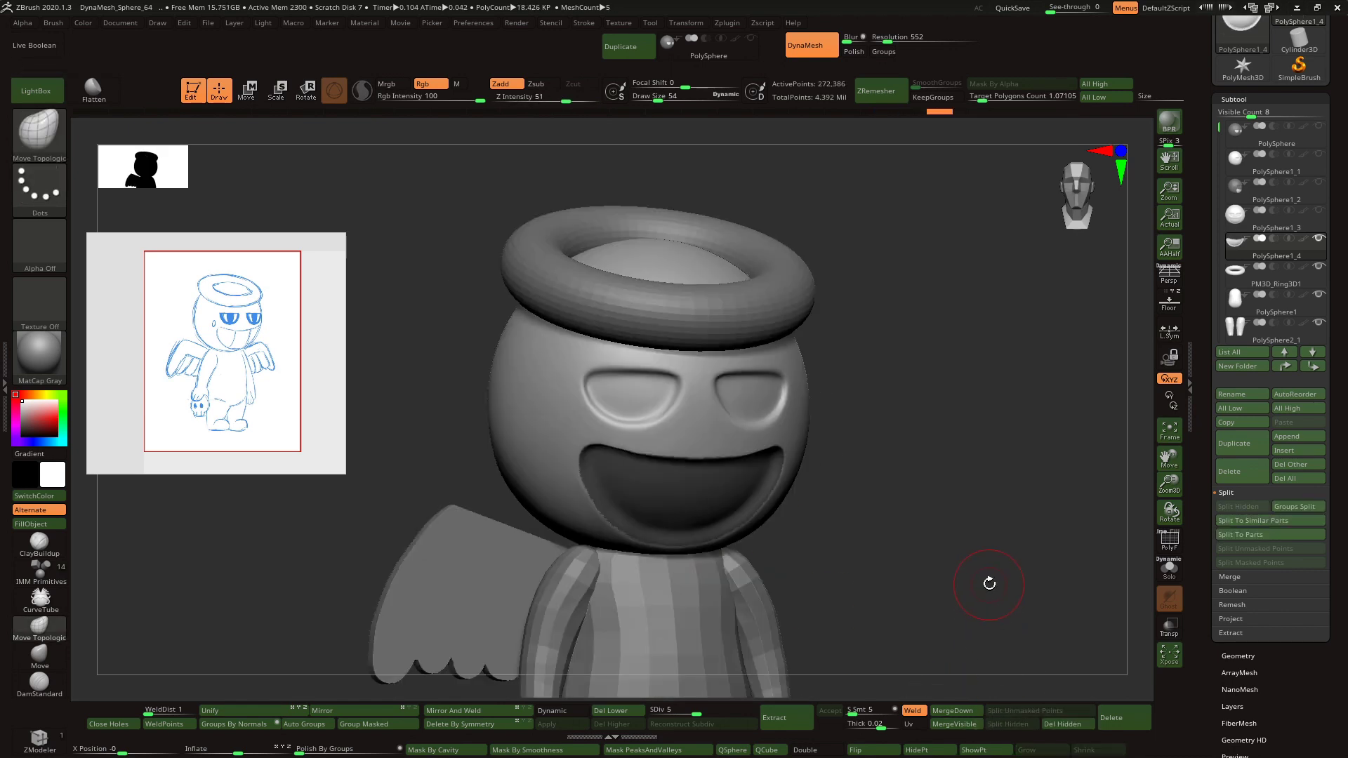
{"action": "key", "text": "ctrl+z"}
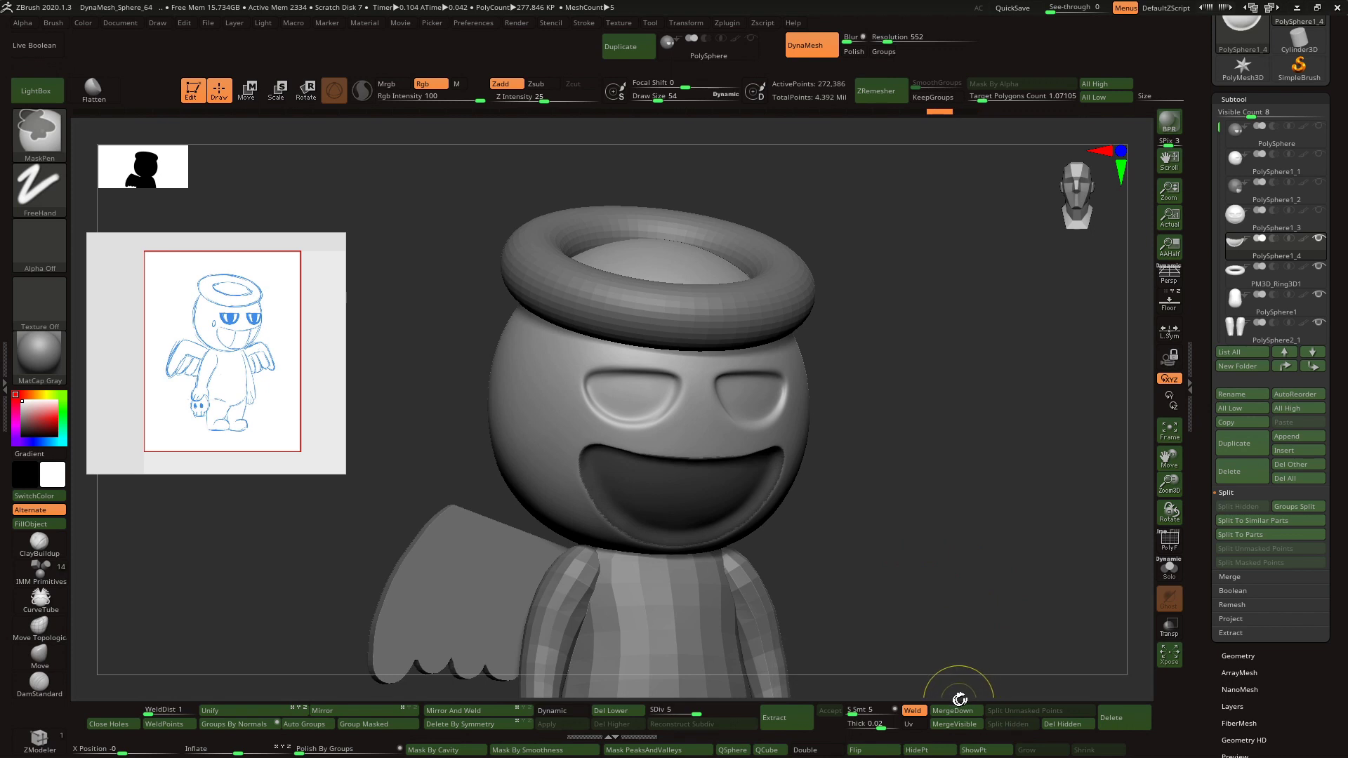
{"action": "key", "text": "ctrl+z"}
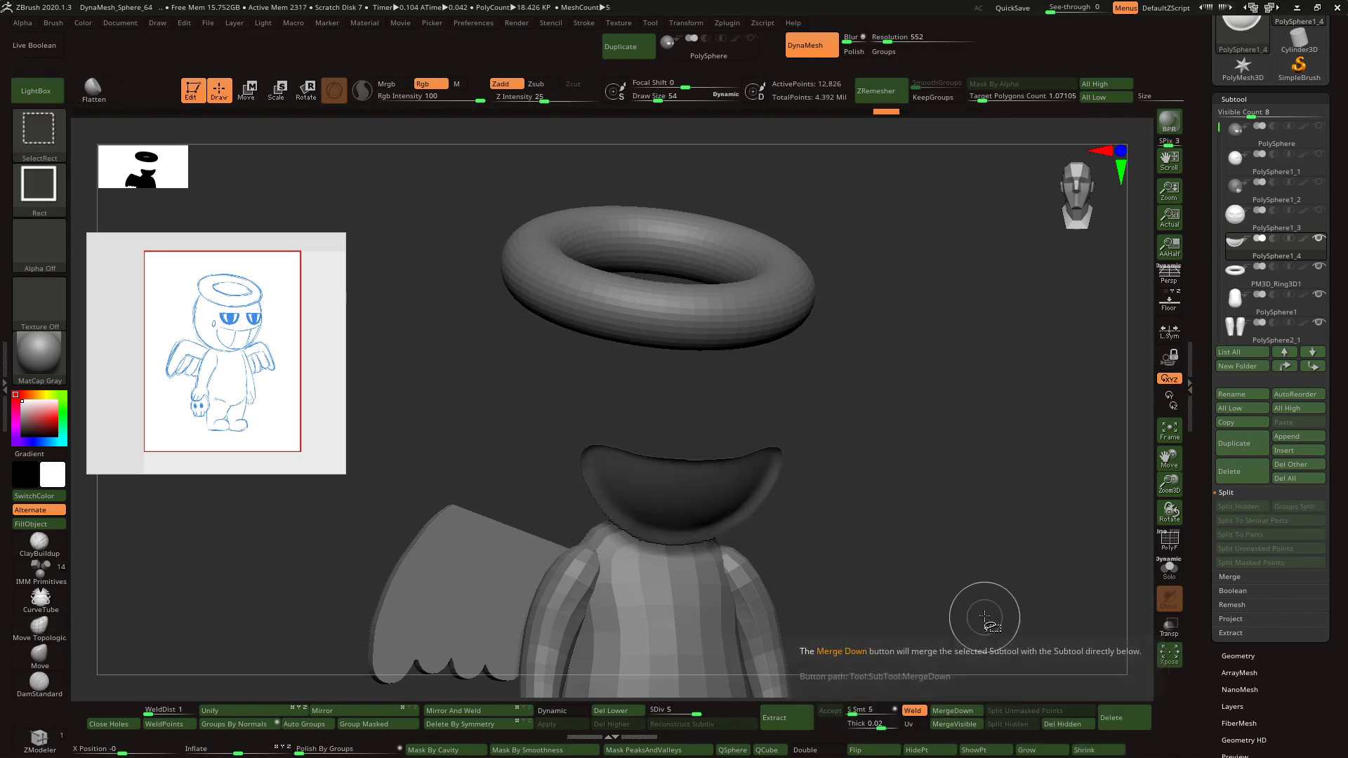
{"action": "left_click", "coordinate": [972, 622], "text": "ctrl+shift"}
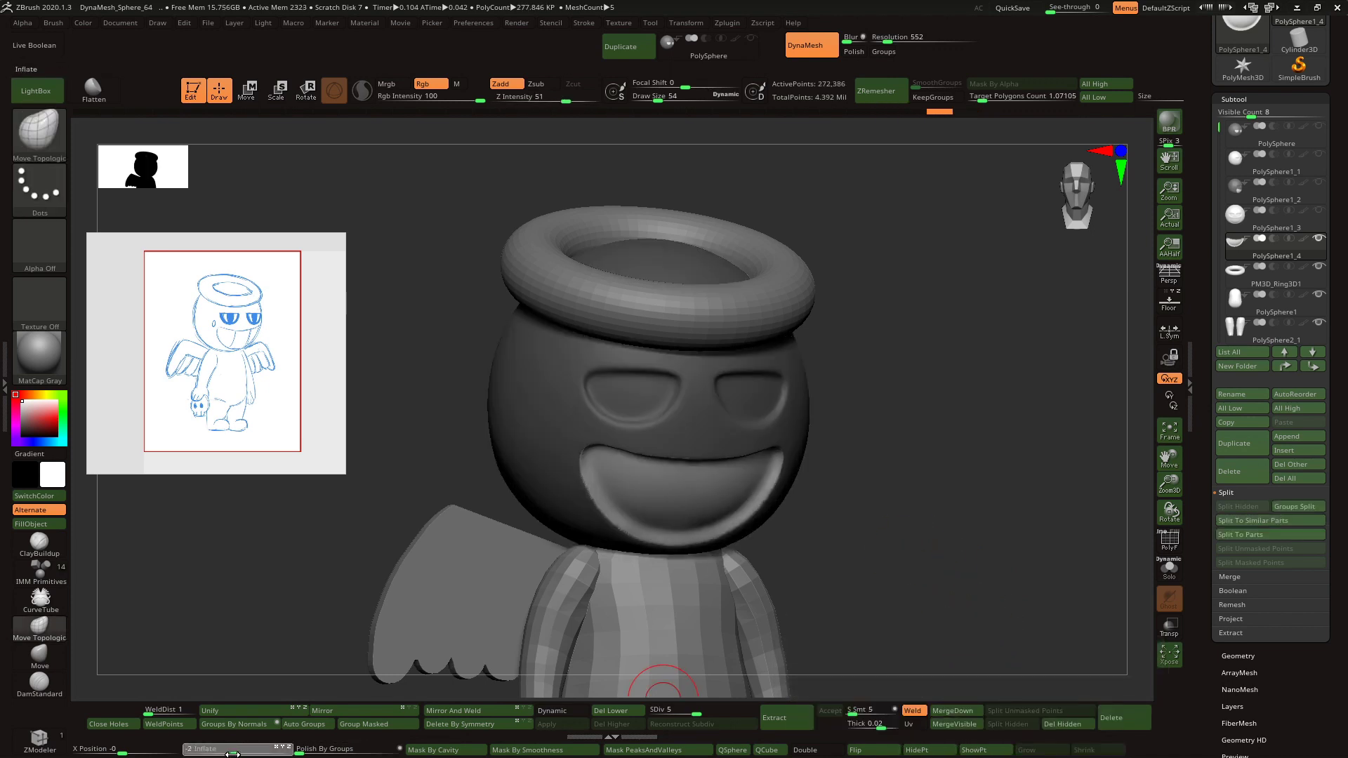
- Deflate the mouth area slightly with Inflate, smooth its upper corner, and clear the mask
{"action": "left_click_drag", "start_coordinate": [232, 755], "coordinate": [228, 755]}
{"action": "mouse_move", "coordinate": [596, 457]}
{"action": "left_mouse_down", "text": "shift"}
{"action": "mouse_move", "coordinate": [650, 518]}
{"action": "mouse_move", "coordinate": [614, 498]}
{"action": "mouse_move", "coordinate": [595, 451]}
{"action": "left_mouse_up", "text": "shift"}
{"action": "left_click_drag", "start_coordinate": [881, 545], "coordinate": [912, 566], "text": "ctrl"}
{"action": "mouse_move", "coordinate": [886, 527]}
{"action": "left_mouse_down"}
{"action": "mouse_move", "coordinate": [818, 505]}
{"action": "mouse_move", "coordinate": [901, 516]}
{"action": "left_mouse_up"}
{"action": "mouse_move", "coordinate": [901, 353]}
{"action": "left_mouse_down"}
{"action": "mouse_move", "coordinate": [910, 414]}
{"action": "mouse_move", "coordinate": [938, 415]}
{"action": "left_mouse_up"}
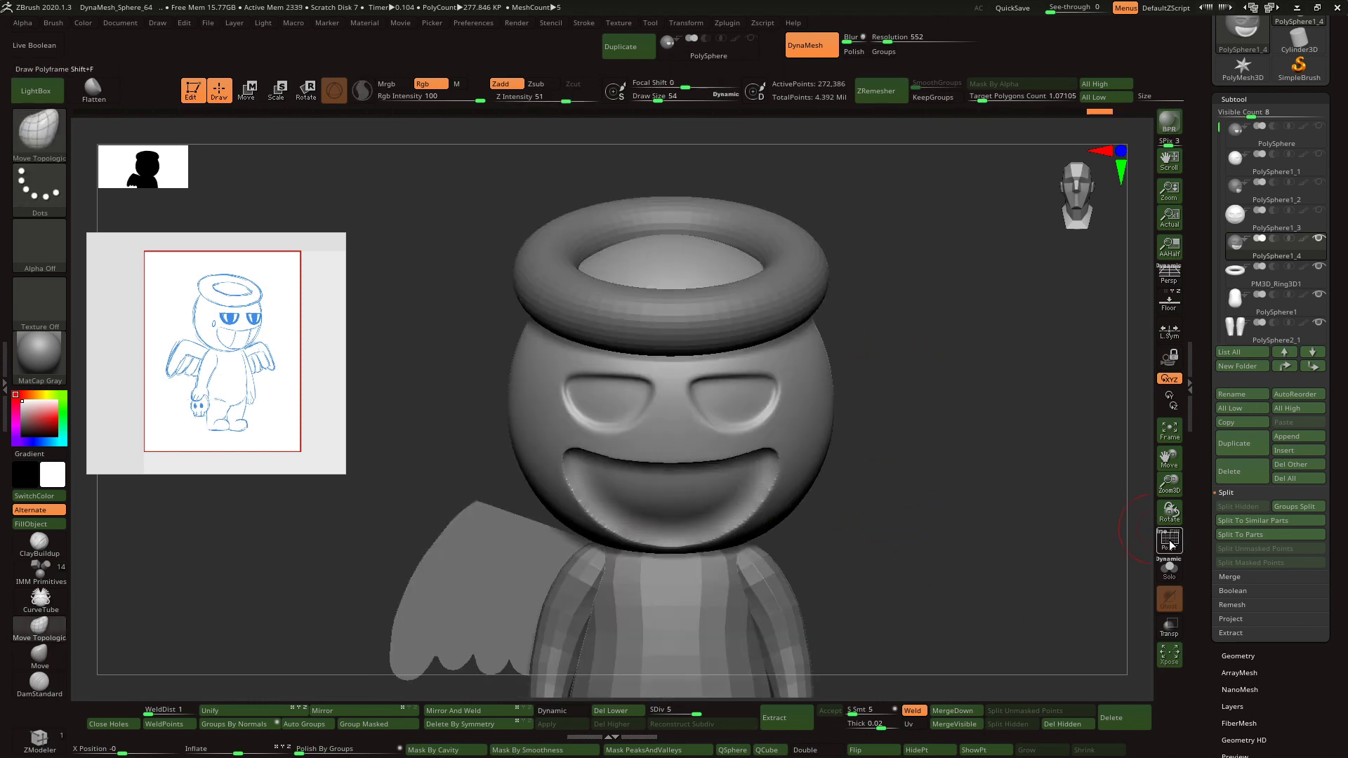
- Lower the head to subdivision level 1 and straighten the eye sockets' upper edges with the Move Topological brush
{"action": "left_click", "coordinate": [1169, 540]}
{"action": "left_click", "coordinate": [1168, 540]}
{"action": "left_click_drag", "start_coordinate": [933, 562], "coordinate": [761, 680], "text": "alt"}
{"action": "left_click", "coordinate": [653, 712]}
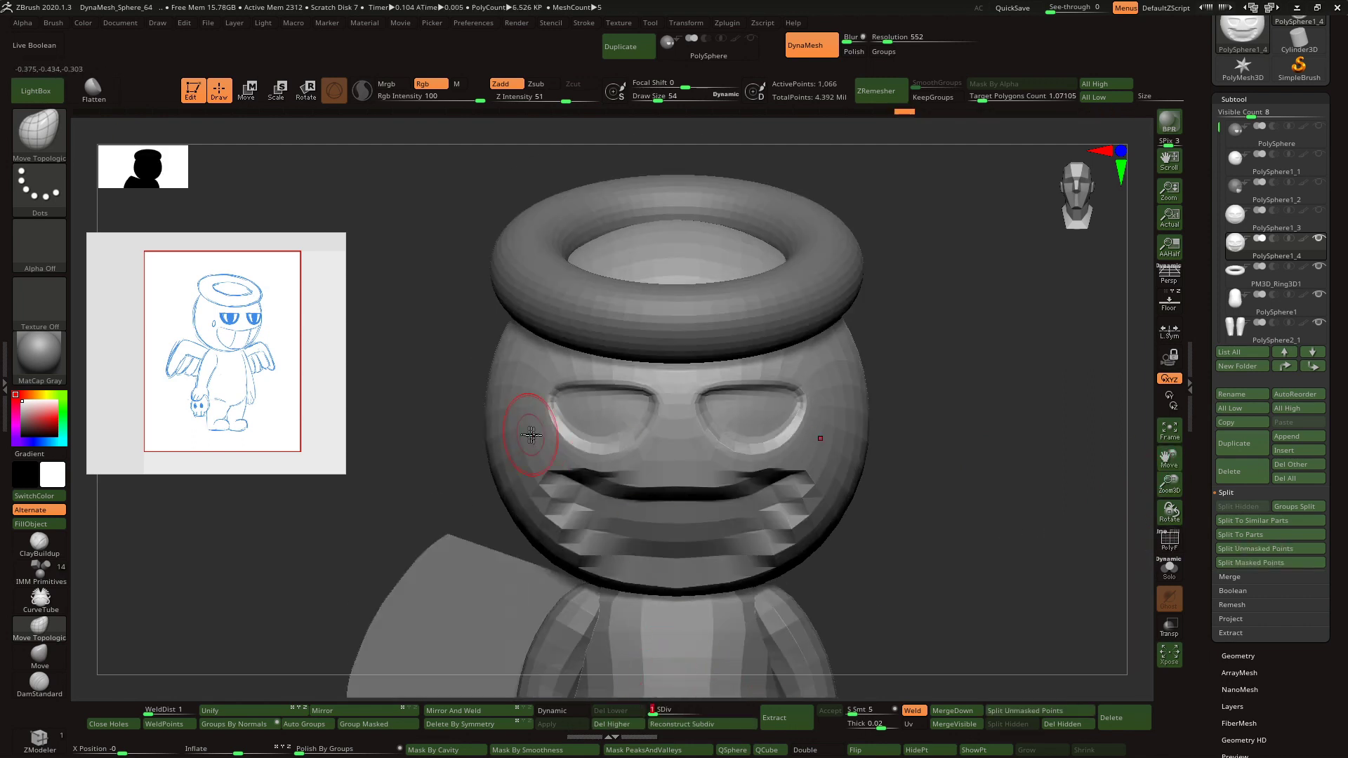
{"action": "key", "text": "bracketright"}
{"action": "left_click_drag", "start_coordinate": [545, 395], "coordinate": [543, 387]}
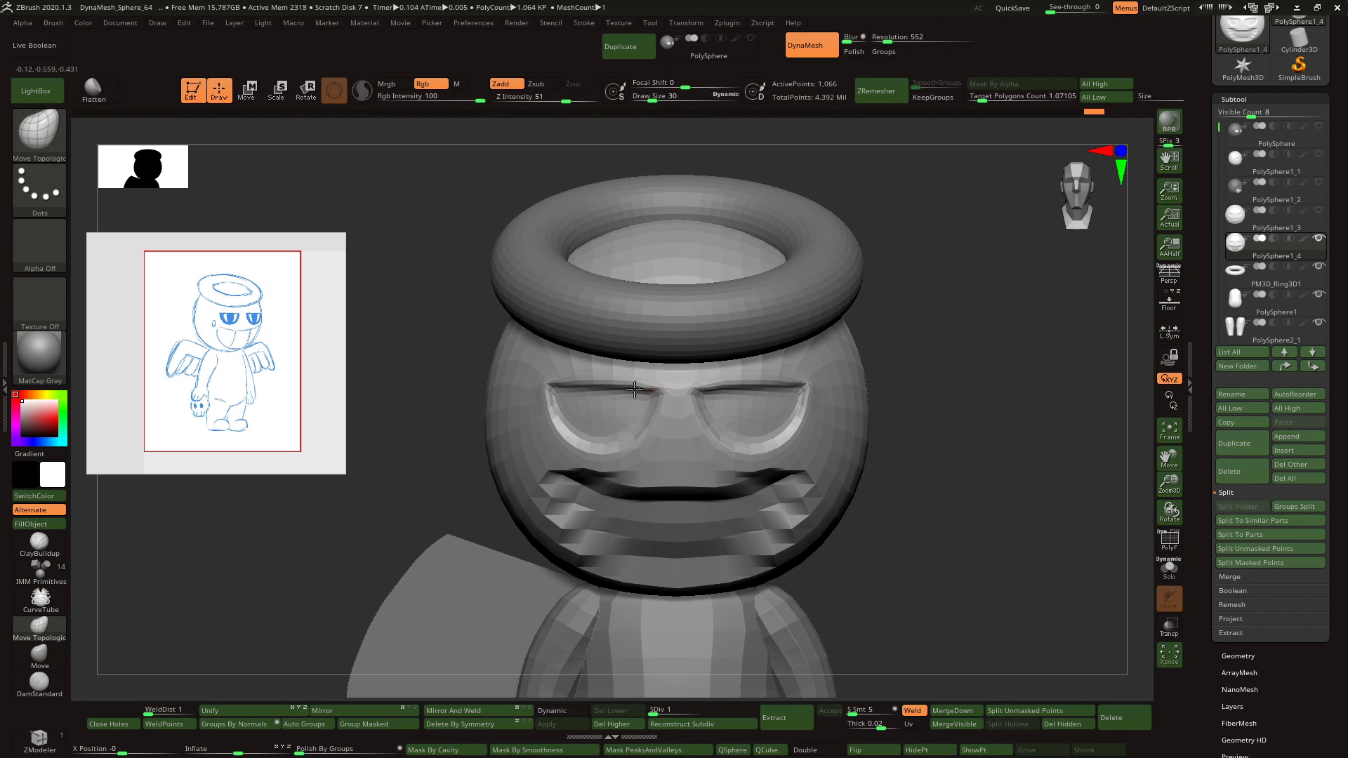
- Refine the outer upper corners of the eye sockets with the Move Topological brush, adjusting its size as needed
{"action": "key", "text": "bracketright"}
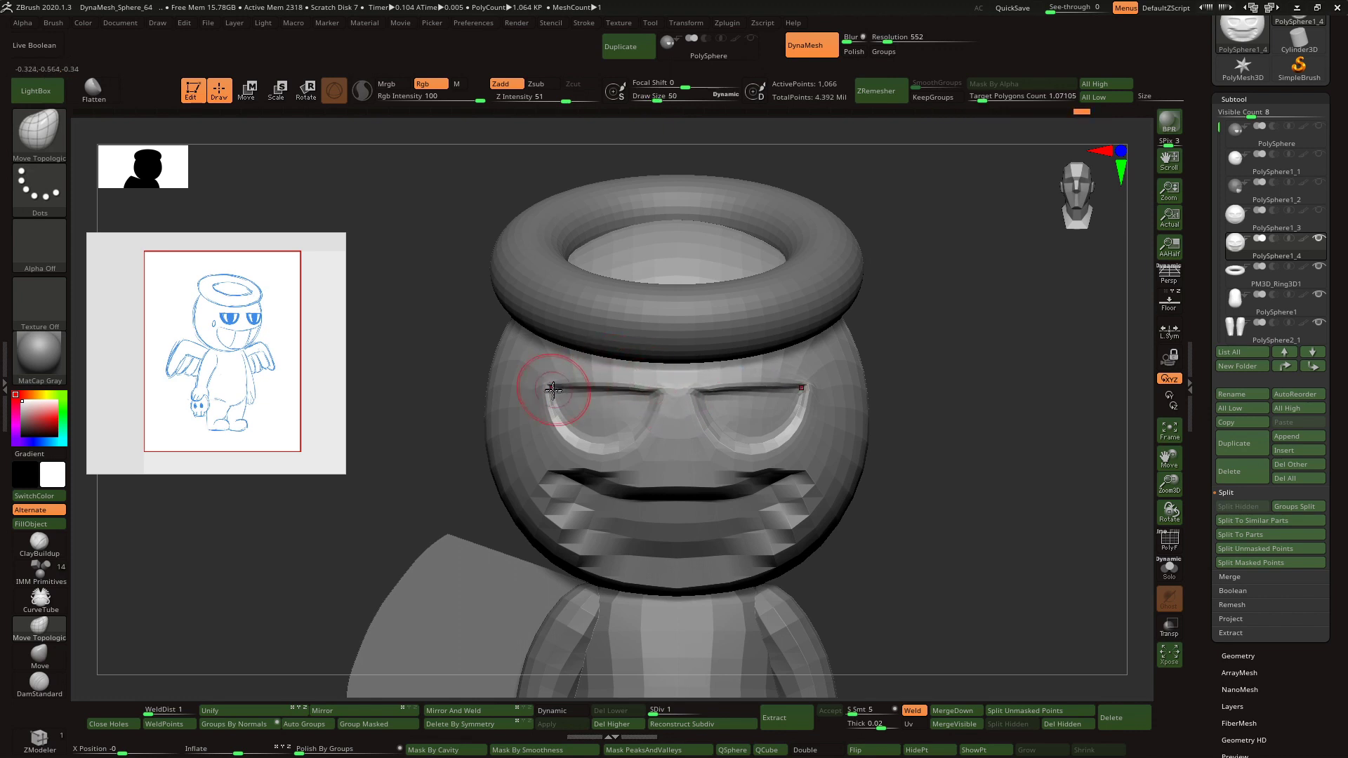
{"action": "key", "text": "bracketright"}
{"action": "key", "text": "bracketright"}
{"action": "right_click_drag", "start_coordinate": [544, 388], "coordinate": [637, 407]}
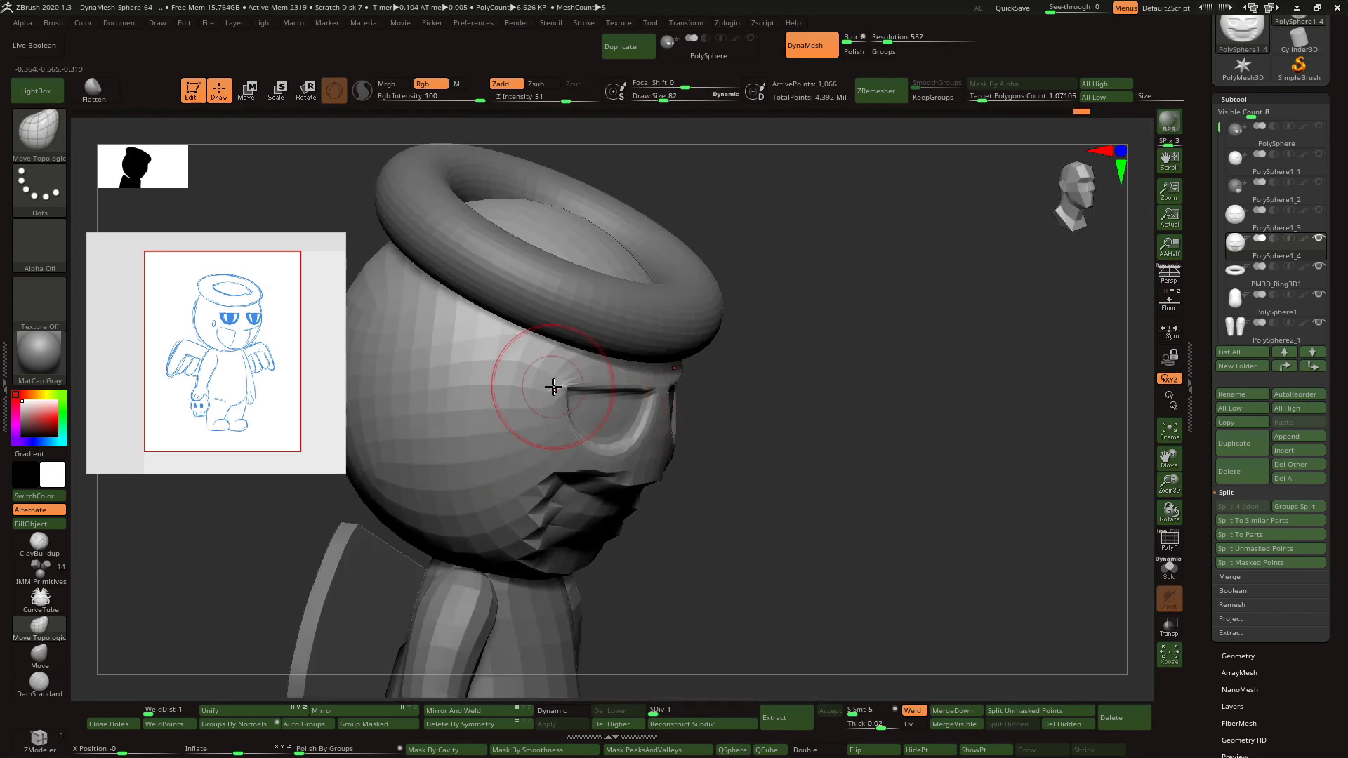
{"action": "right_click_drag", "start_coordinate": [553, 387], "coordinate": [514, 359]}
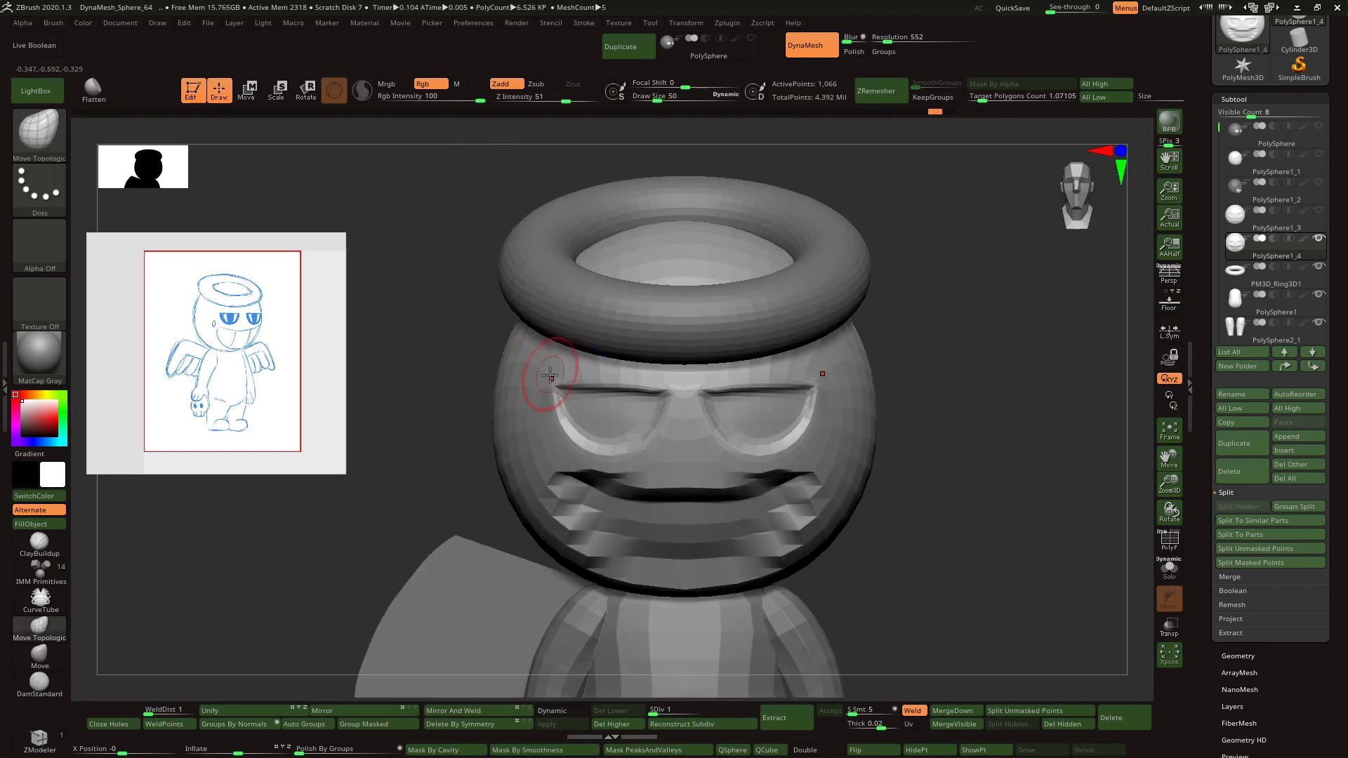
{"action": "key", "text": "shift"}
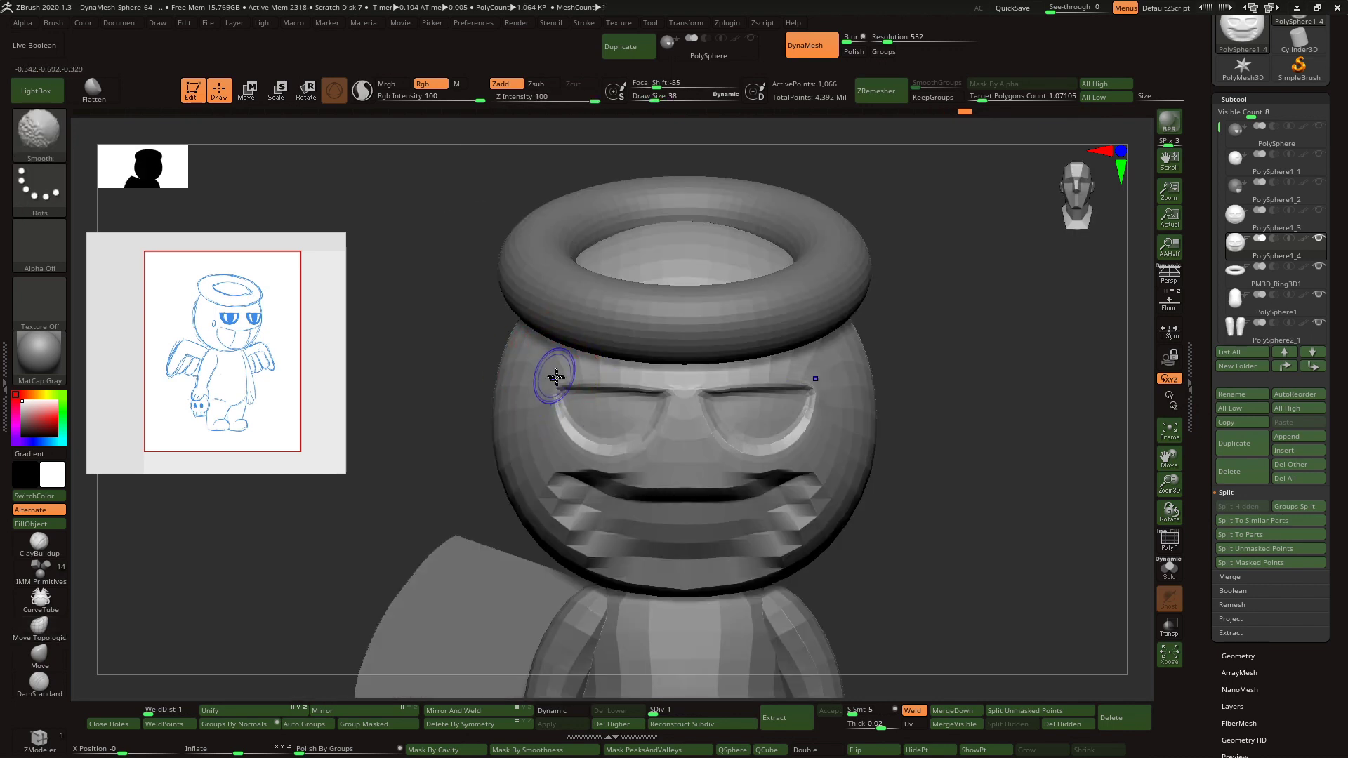
{"action": "key", "text": "ctrl+shift+z"}
{"action": "key", "text": "ctrl+shift+z"}
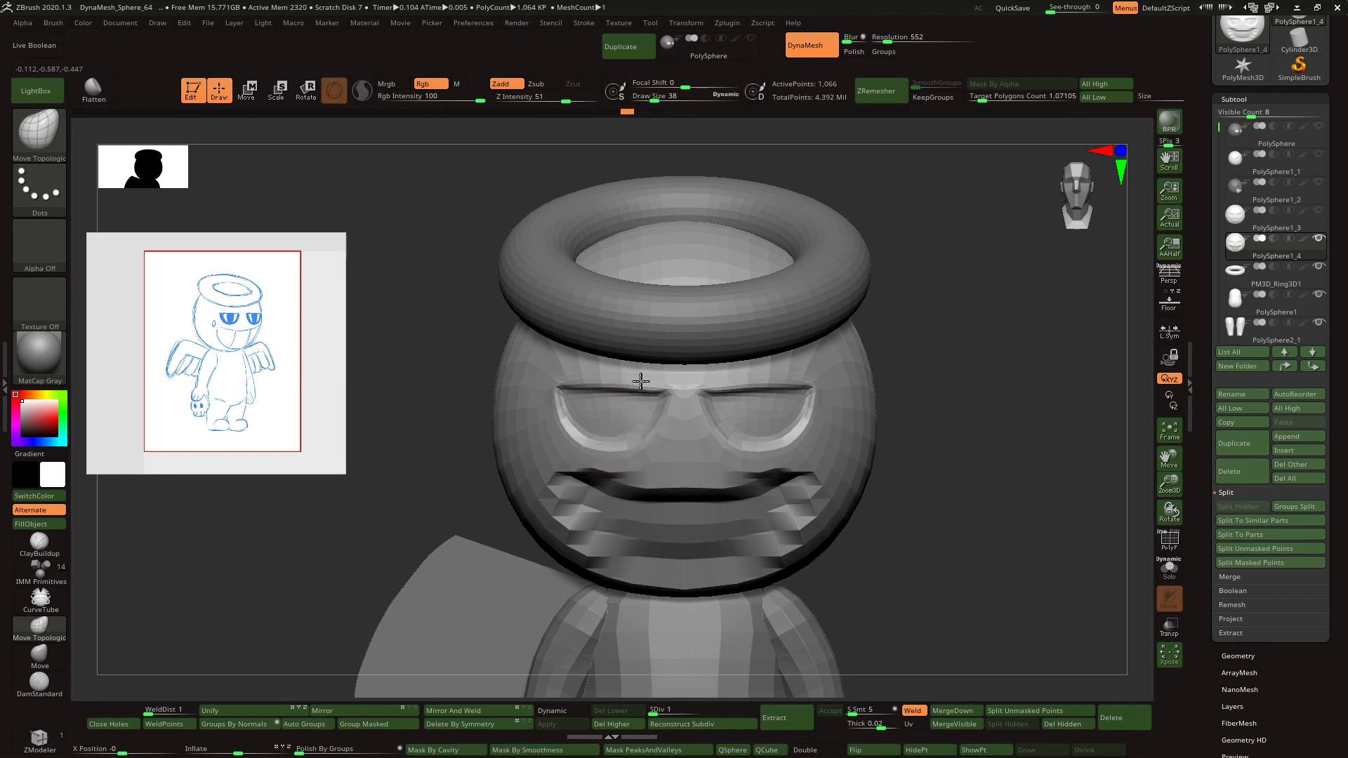
- Return the head to subdivision level 5 and smooth the corners of the mouth's rim
{"action": "key", "text": "d"}
{"action": "key", "text": "d"}
{"action": "key", "text": "d"}
{"action": "key", "text": "d"}
{"action": "right_click_drag", "start_coordinate": [840, 571], "coordinate": [551, 497]}
{"action": "key", "text": "shift"}
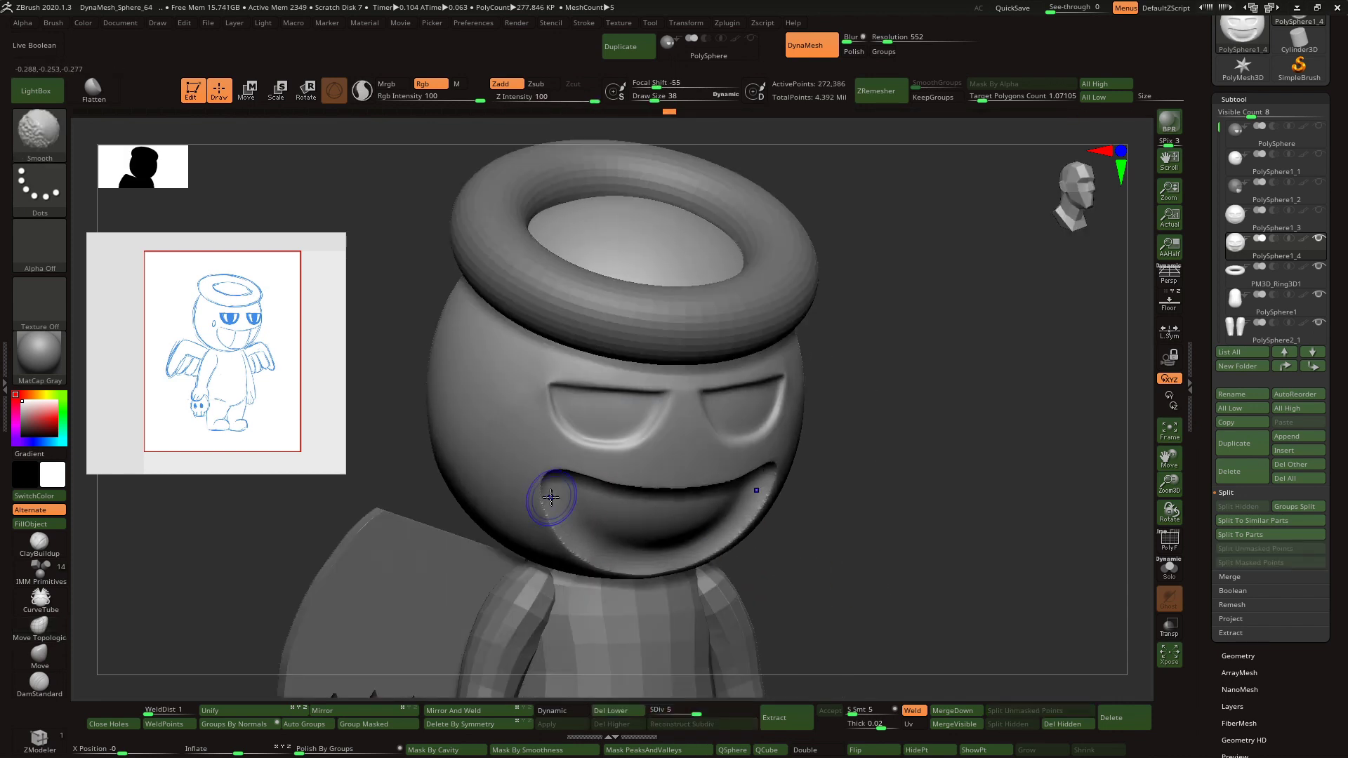
{"action": "right_click_drag", "start_coordinate": [674, 505], "coordinate": [745, 474], "text": "shift"}
{"action": "right_click_drag", "start_coordinate": [763, 556], "coordinate": [889, 414]}
- Duplicate the PolySphere1_3 head, hide the original, and isolate the mouth polygroup on the copy
{"action": "left_click", "coordinate": [1319, 211]}
{"action": "left_click", "coordinate": [1290, 222]}
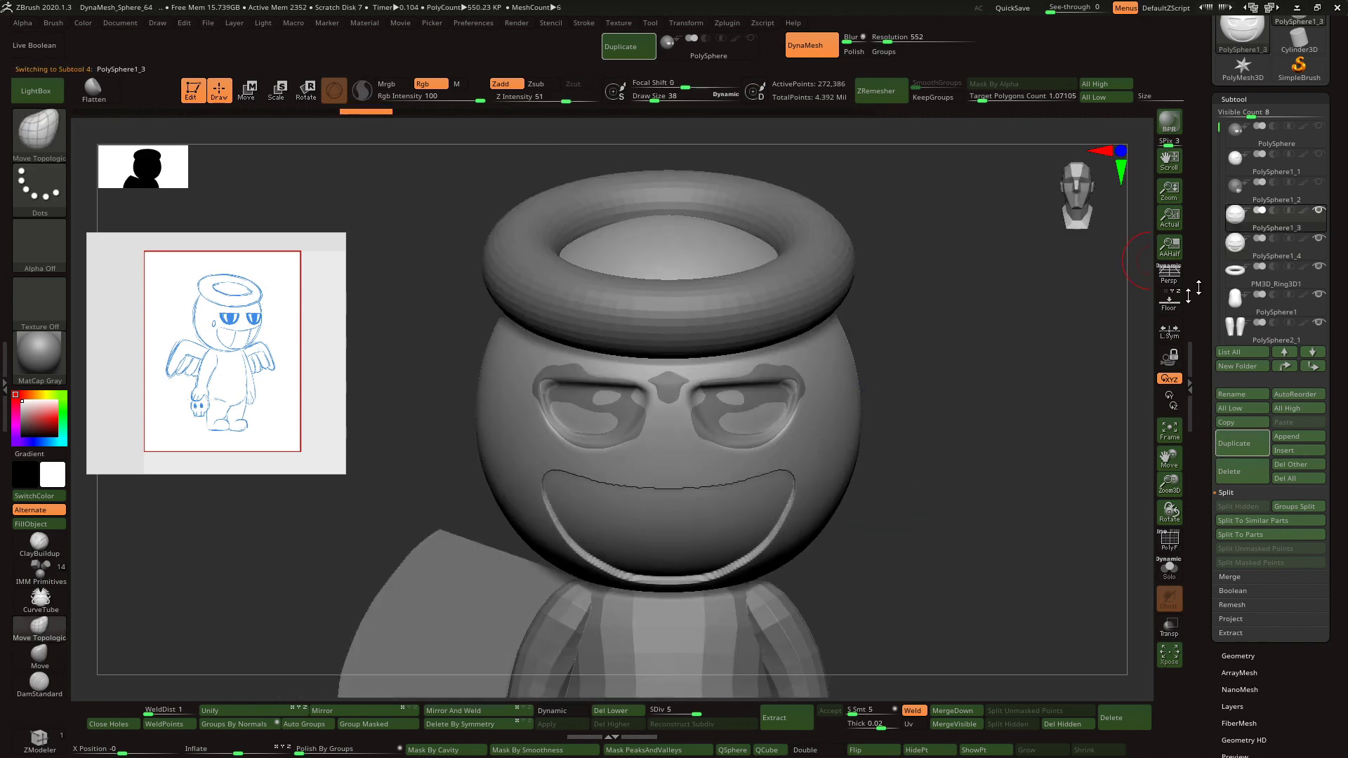
{"action": "left_click", "coordinate": [1261, 451]}
{"action": "left_click", "coordinate": [1318, 211]}
{"action": "left_click", "coordinate": [722, 523], "text": "ctrl+shift"}
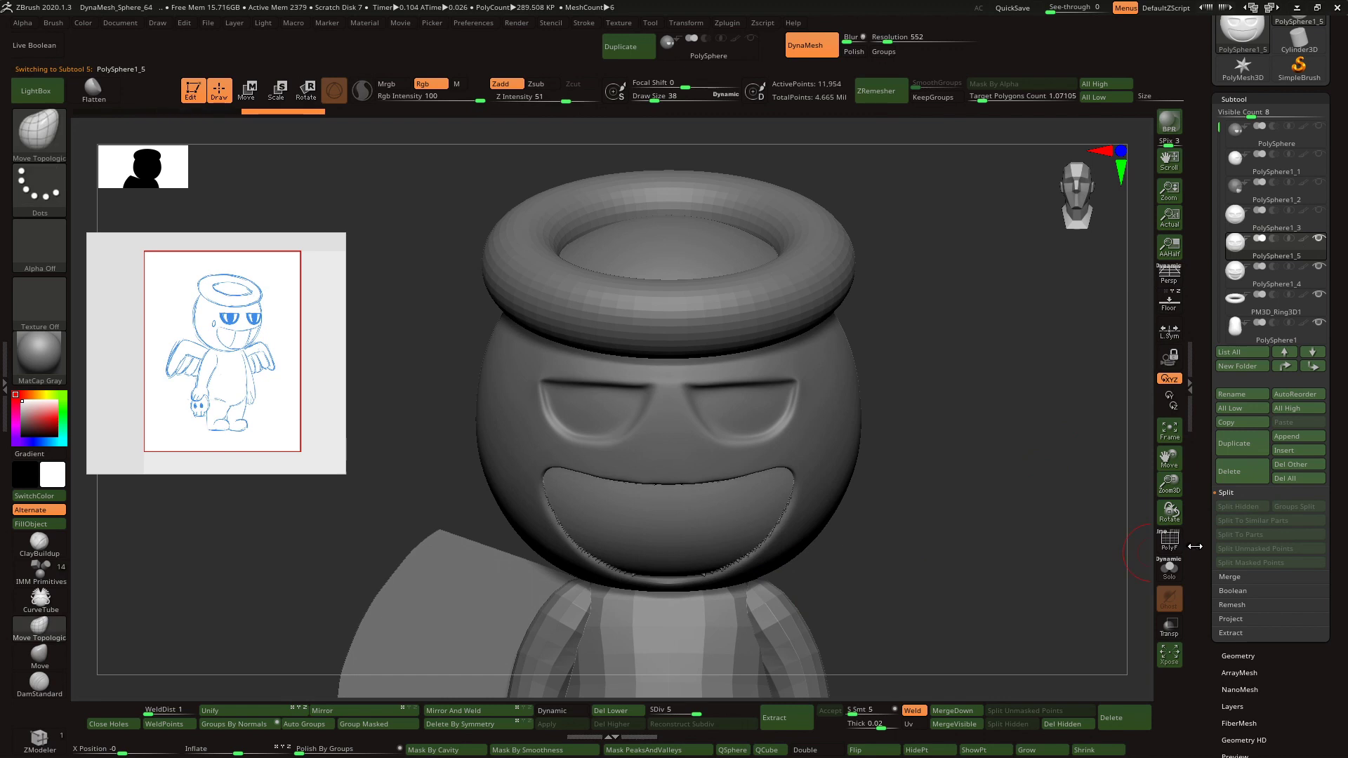
- Delete the mouth piece's lower subdivision levels and check its wireframe in isolation
{"action": "left_click", "coordinate": [1169, 539]}
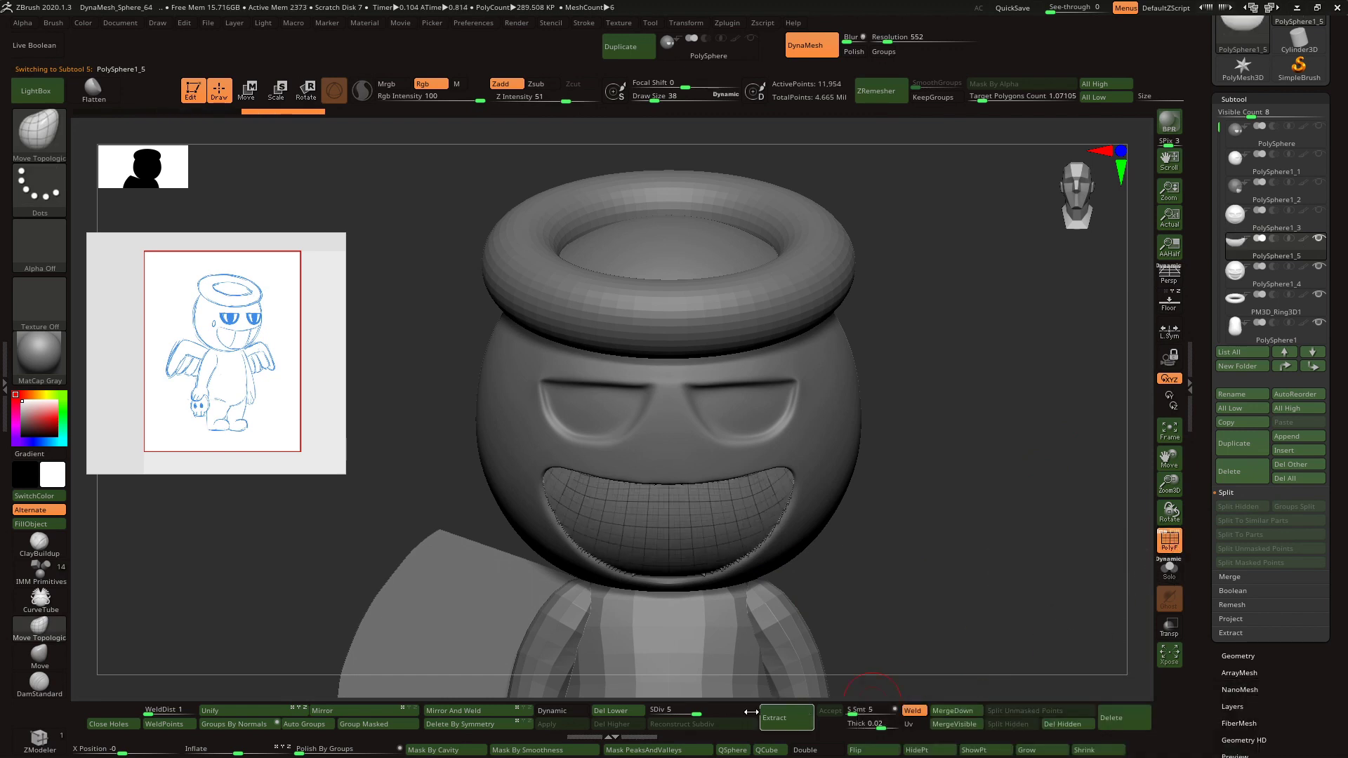
{"action": "left_click", "coordinate": [617, 710]}
{"action": "left_click", "coordinate": [1168, 569]}
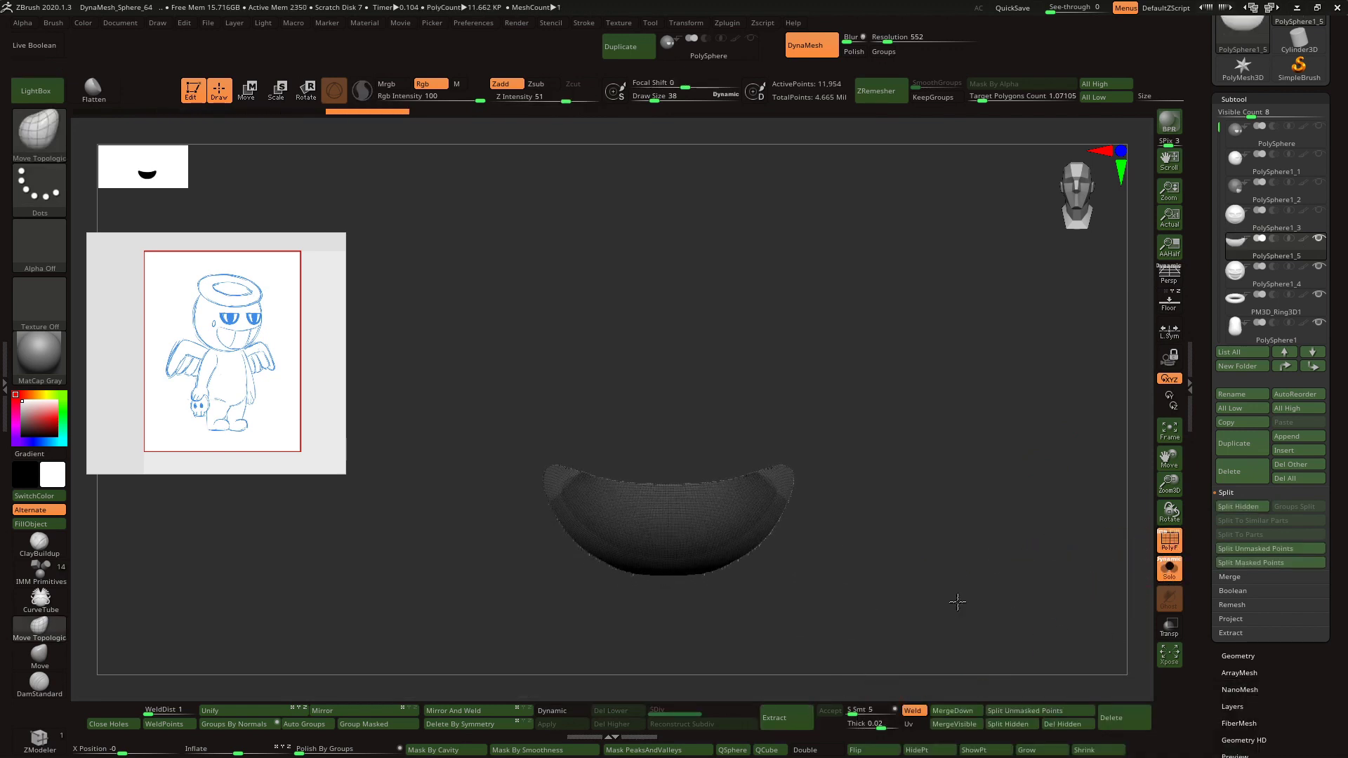
{"action": "left_click", "coordinate": [1169, 540]}
{"action": "left_click", "coordinate": [1169, 569]}
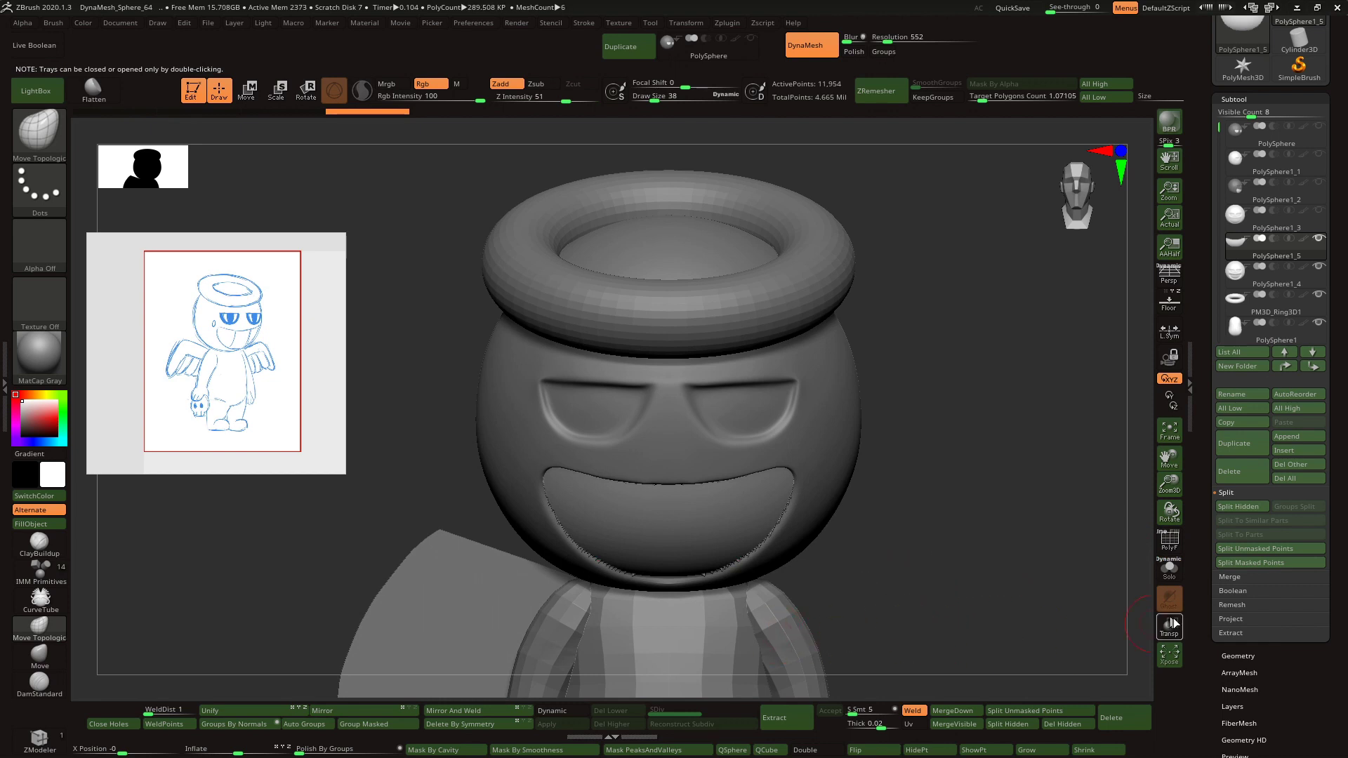
- Mask both sides of the mouth piece around a central strip, group the masked area, clear the mask, and show polyframes
{"action": "left_click_drag", "start_coordinate": [1169, 483], "coordinate": [822, 476]}
{"action": "left_click_drag", "start_coordinate": [507, 187], "coordinate": [641, 553], "text": "ctrl"}
{"action": "left_click_drag", "start_coordinate": [468, 223], "coordinate": [635, 502], "text": "ctrl"}
{"action": "left_click_drag", "start_coordinate": [437, 264], "coordinate": [639, 506], "text": "ctrl"}
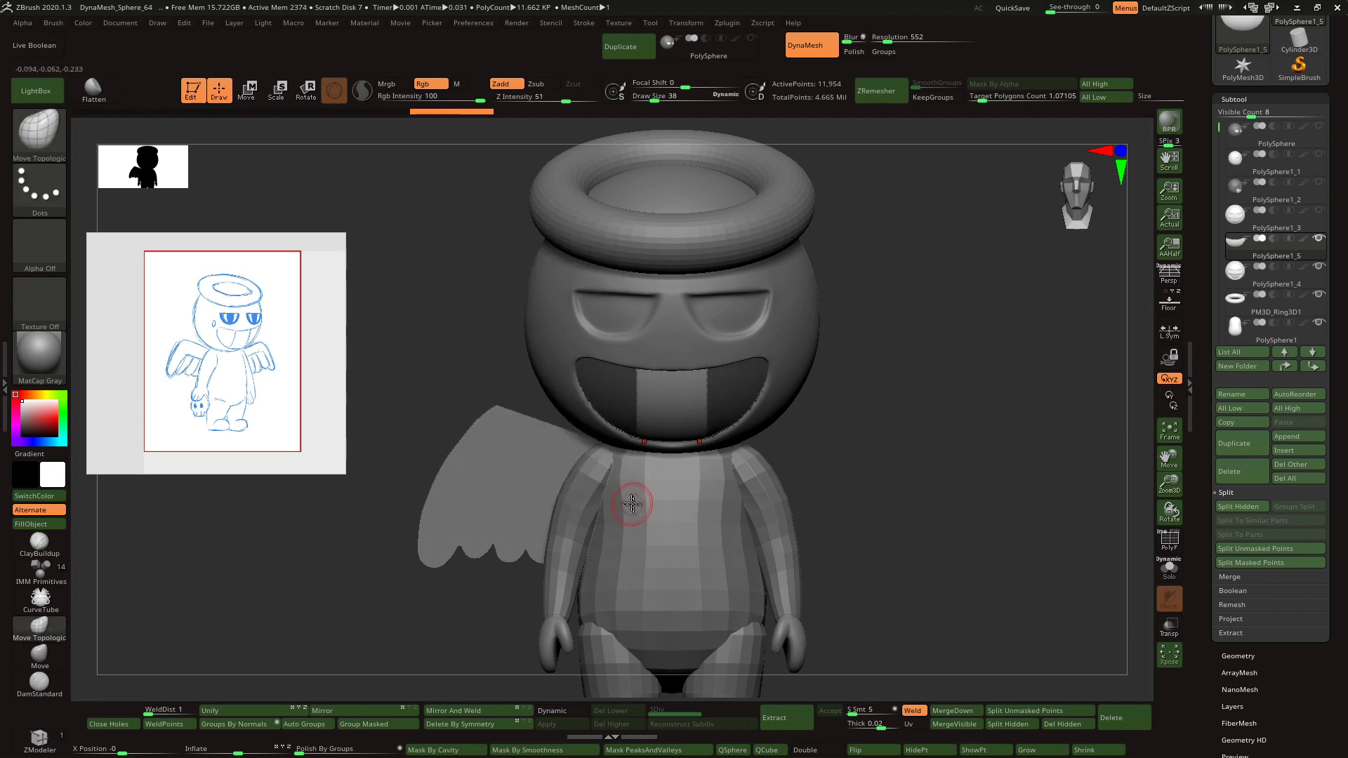
{"action": "left_click", "coordinate": [389, 728]}
{"action": "left_click_drag", "start_coordinate": [945, 492], "coordinate": [997, 523], "text": "ctrl"}
{"action": "left_click", "coordinate": [1168, 540]}
- Try Panel Loops on the mouth piece with bevel 0 and thickness 0.03292, and undo it
{"action": "key", "text": "f"}
{"action": "left_click_drag", "start_coordinate": [1080, 539], "coordinate": [1070, 544]}
{"action": "left_click", "coordinate": [1234, 656]}
{"action": "left_click", "coordinate": [1235, 256]}
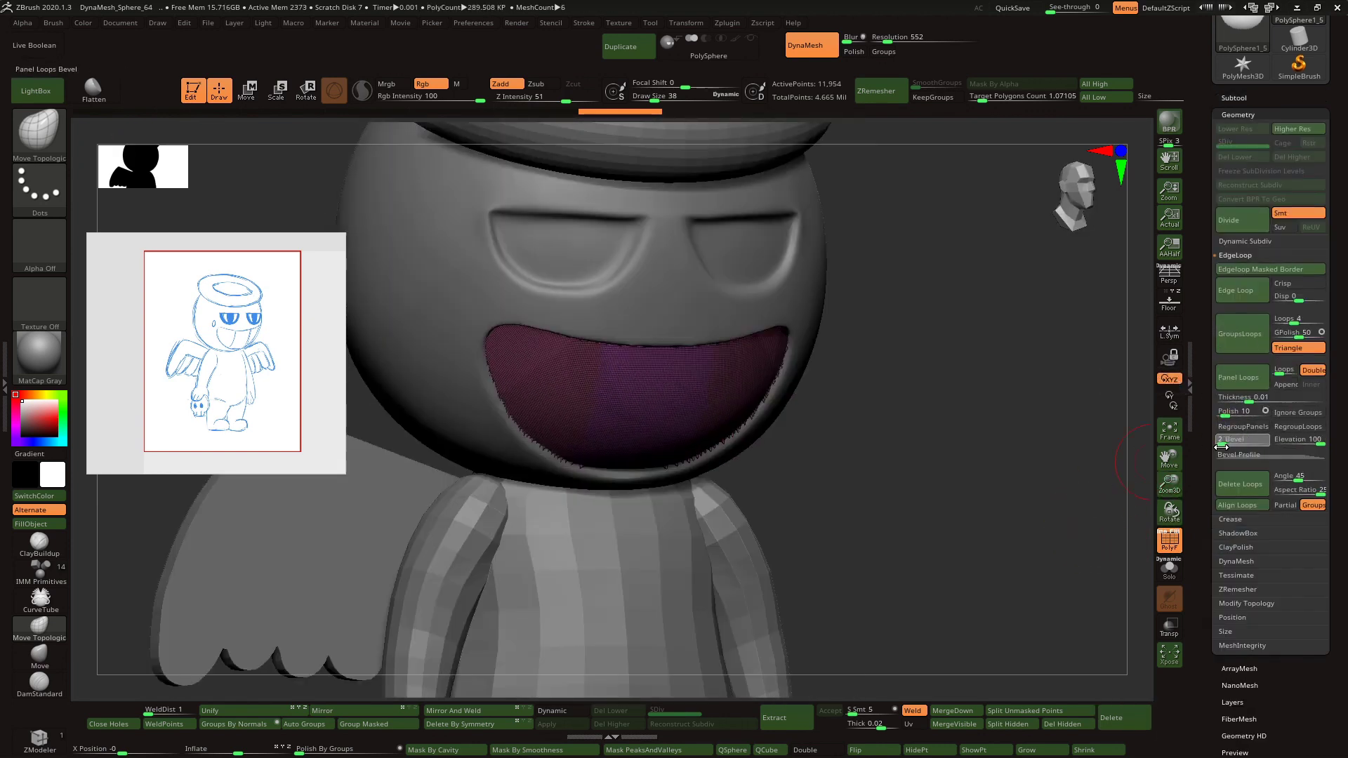
{"action": "left_click_drag", "start_coordinate": [1222, 447], "coordinate": [1218, 446]}
{"action": "left_click_drag", "start_coordinate": [1282, 373], "coordinate": [1276, 373]}
{"action": "left_click", "coordinate": [1257, 399]}
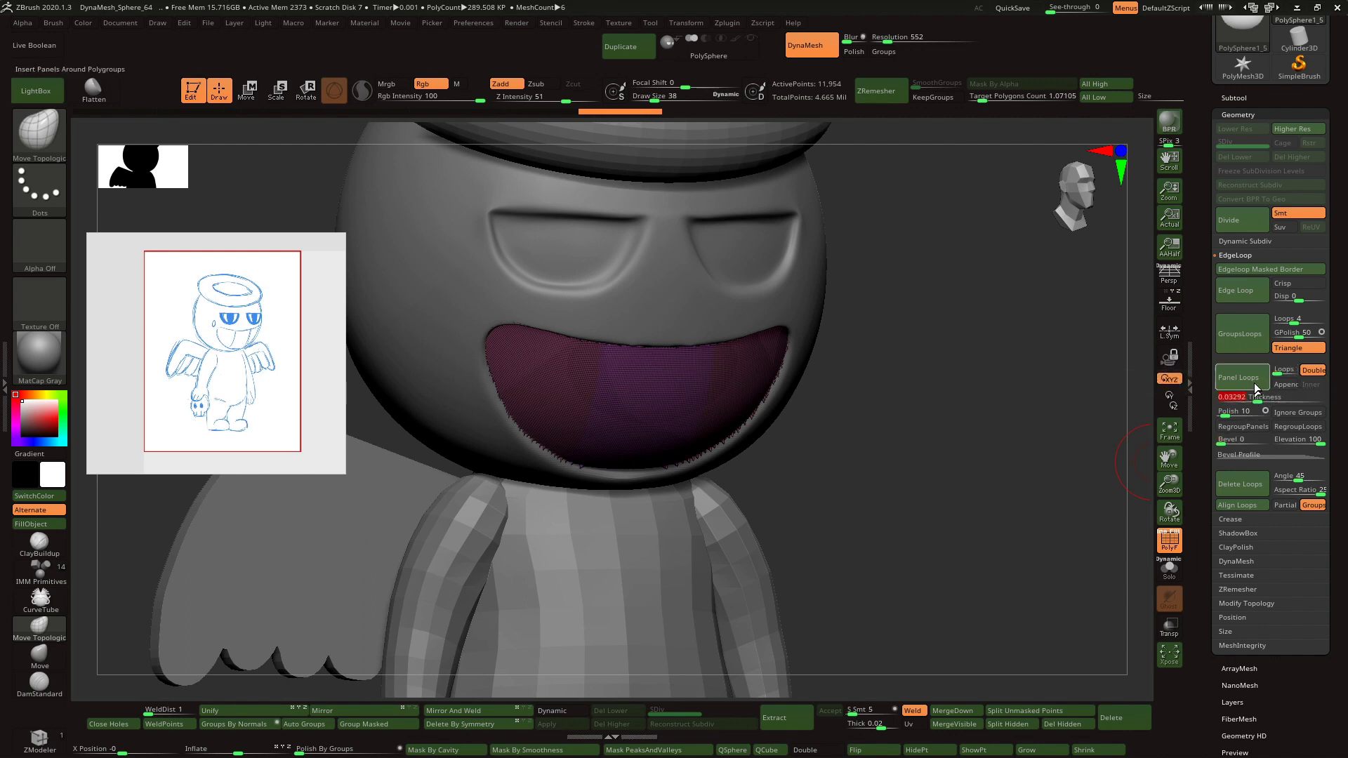
{"action": "left_click", "coordinate": [1254, 388]}
{"action": "key", "text": "ctrl+z"}
- Try to ZRemesh the mouth piece at a target polygon count of 0.27835 with the rest of its head hidden
{"action": "left_click_drag", "start_coordinate": [1240, 713], "coordinate": [1239, 636]}
{"action": "left_click_drag", "start_coordinate": [1095, 485], "coordinate": [1046, 491], "text": "shift"}
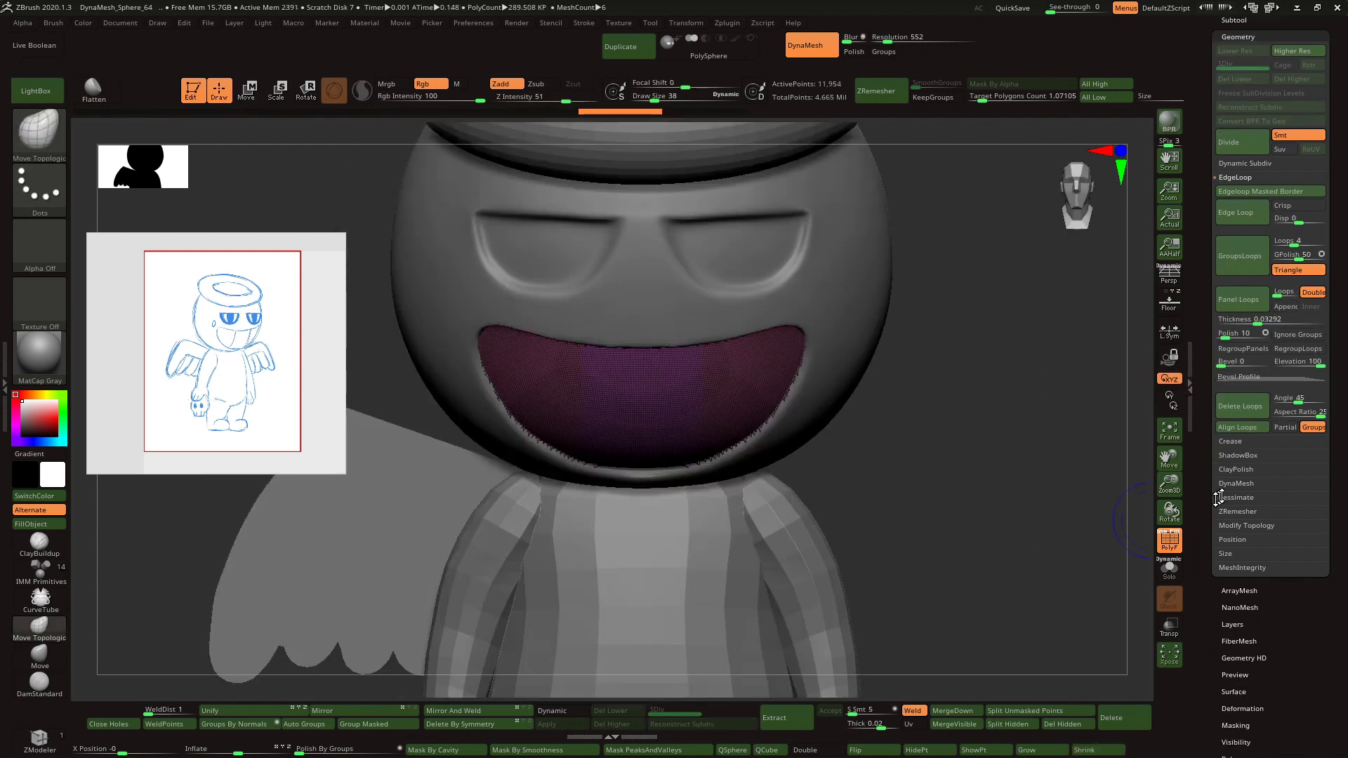
{"action": "left_click", "coordinate": [1237, 511]}
{"action": "left_click_drag", "start_coordinate": [1239, 344], "coordinate": [1227, 344]}
{"action": "left_click", "coordinate": [1236, 285]}
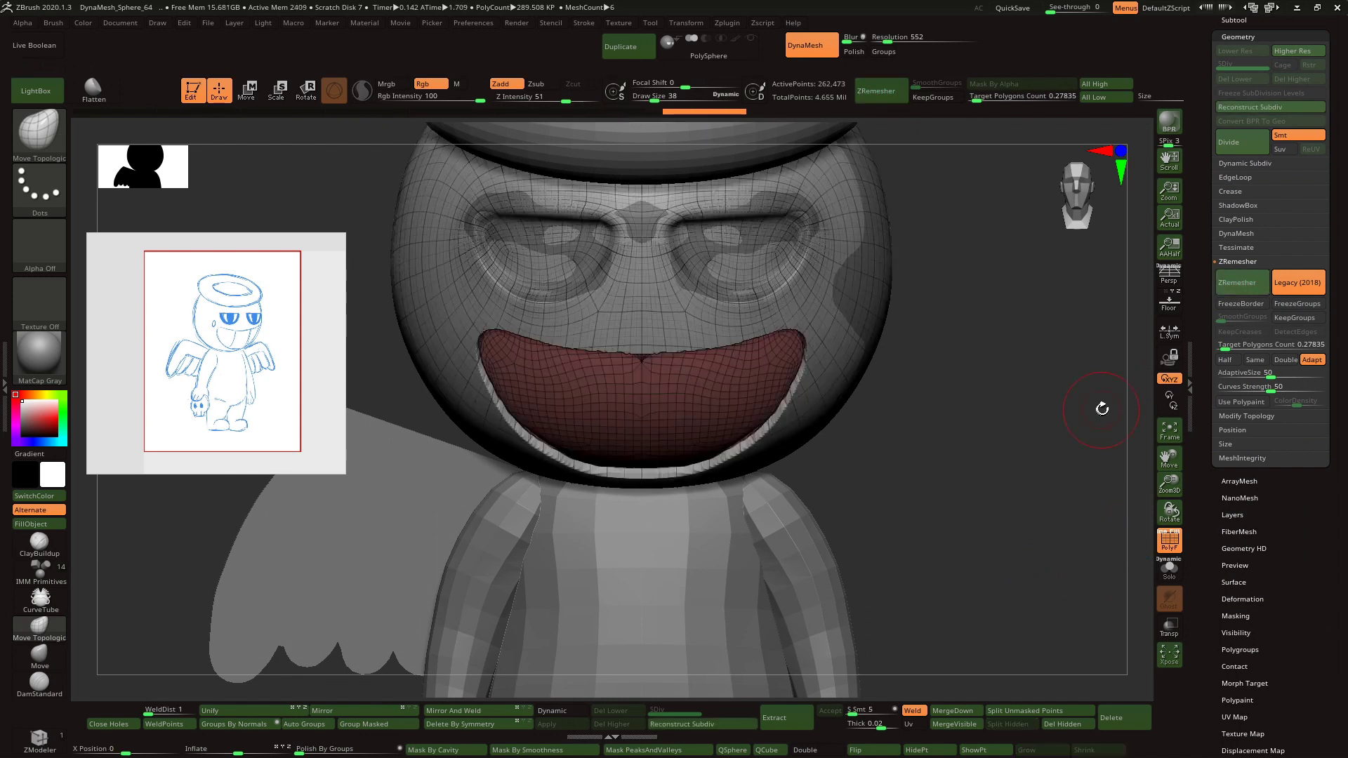
- Delete the hidden head geometry and ZRemesh the mouth piece at a target polygon count of 0.27835
{"action": "left_click", "coordinate": [1239, 284]}
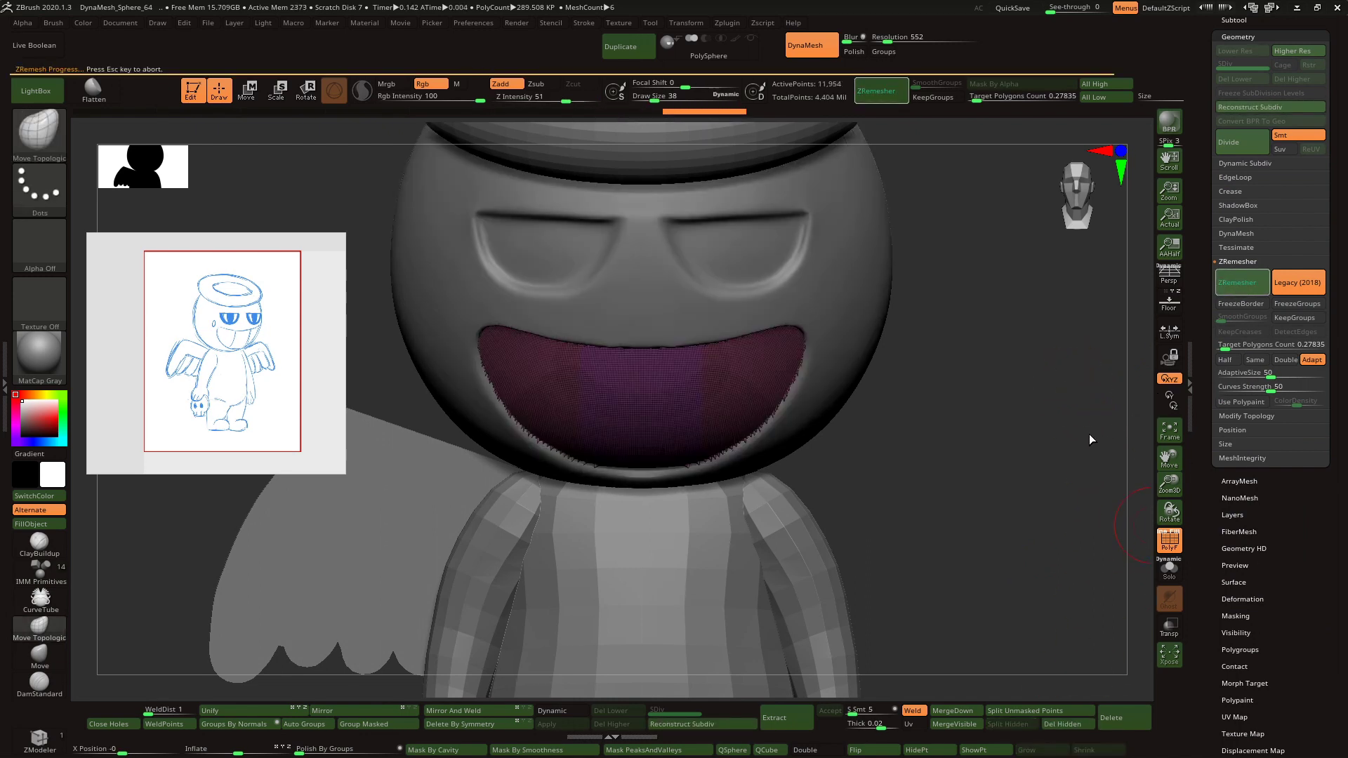
{"action": "left_click", "coordinate": [1242, 599]}
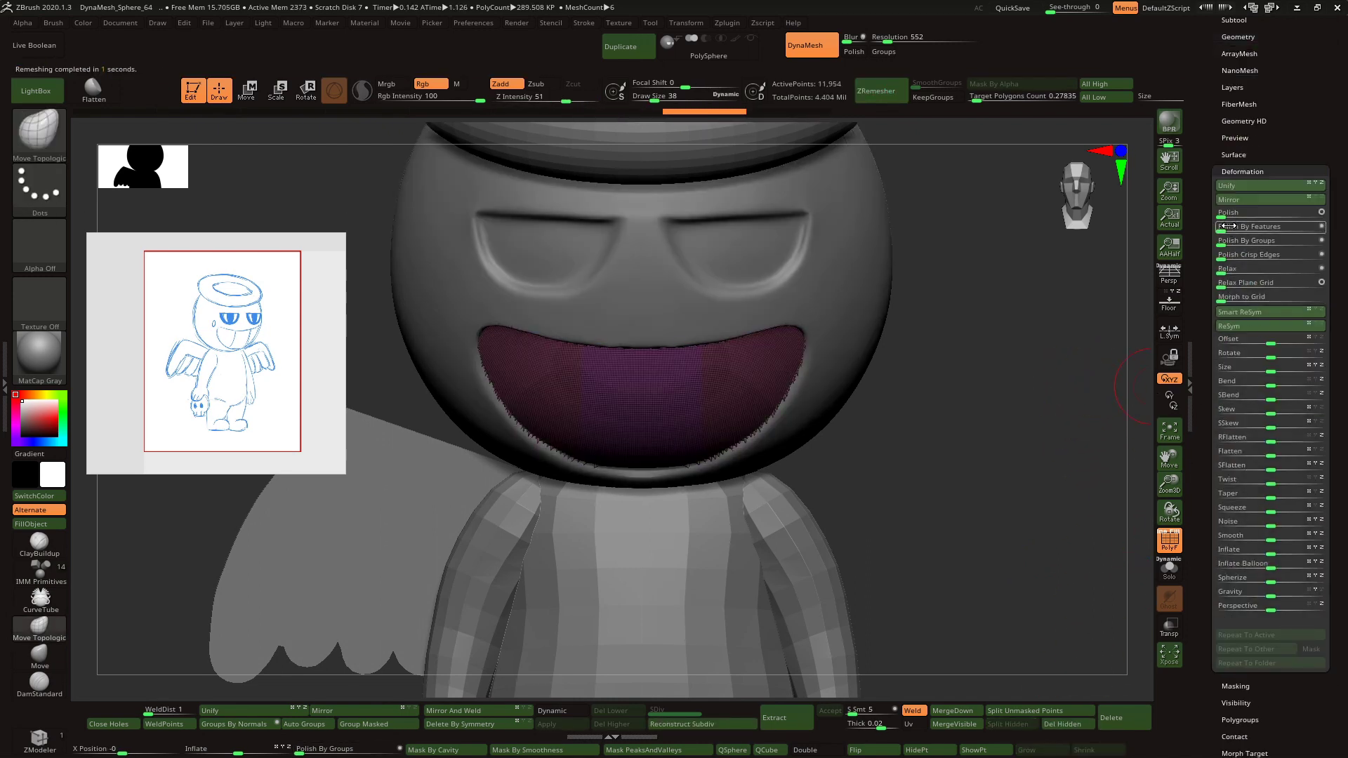
{"action": "left_click", "coordinate": [1239, 35]}
{"action": "left_click", "coordinate": [1242, 283]}
{"action": "left_click_drag", "start_coordinate": [1079, 426], "coordinate": [1048, 461]}
{"action": "left_click", "coordinate": [1246, 598]}
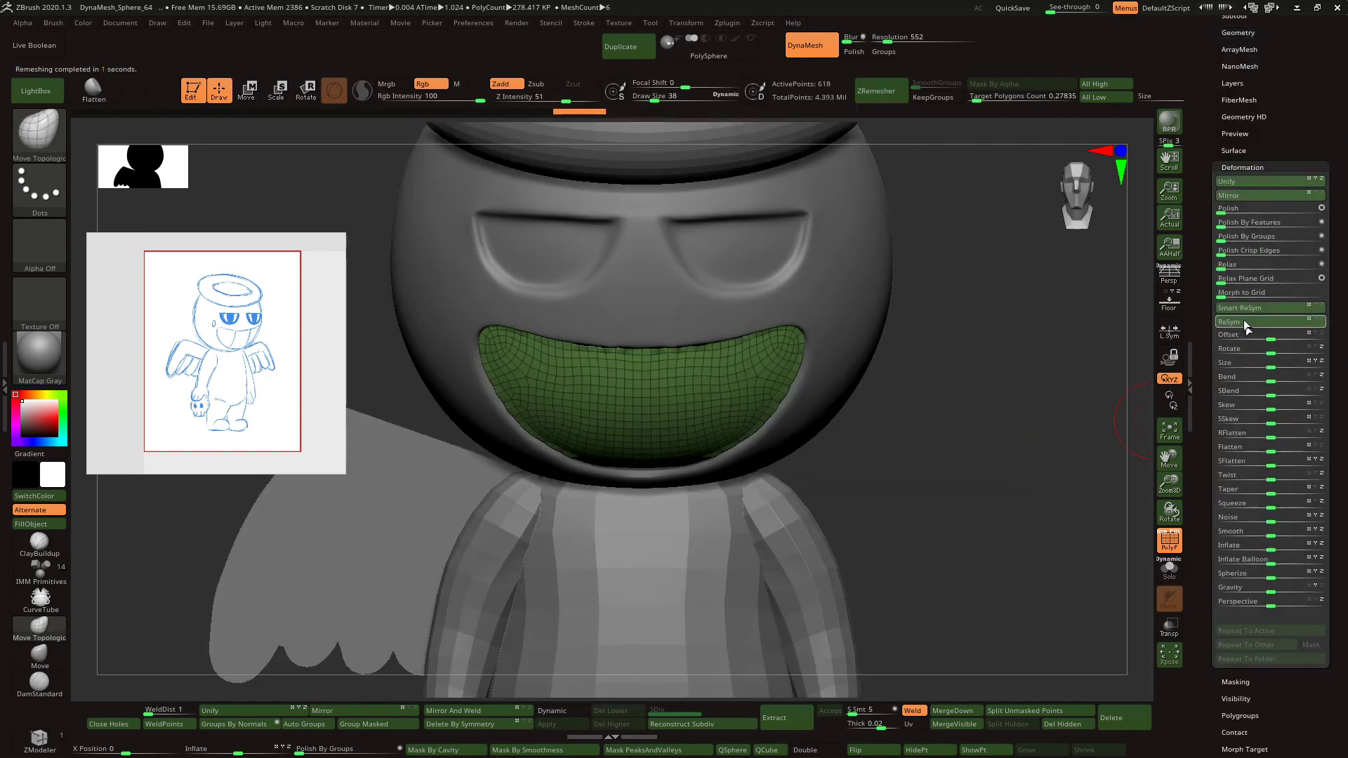
- Lower the target polygon count to 0.11981 and ZRemesh the mouth piece
{"action": "left_click", "coordinate": [1239, 33]}
{"action": "left_click_drag", "start_coordinate": [1235, 344], "coordinate": [1223, 344]}
{"action": "left_click", "coordinate": [1237, 278]}
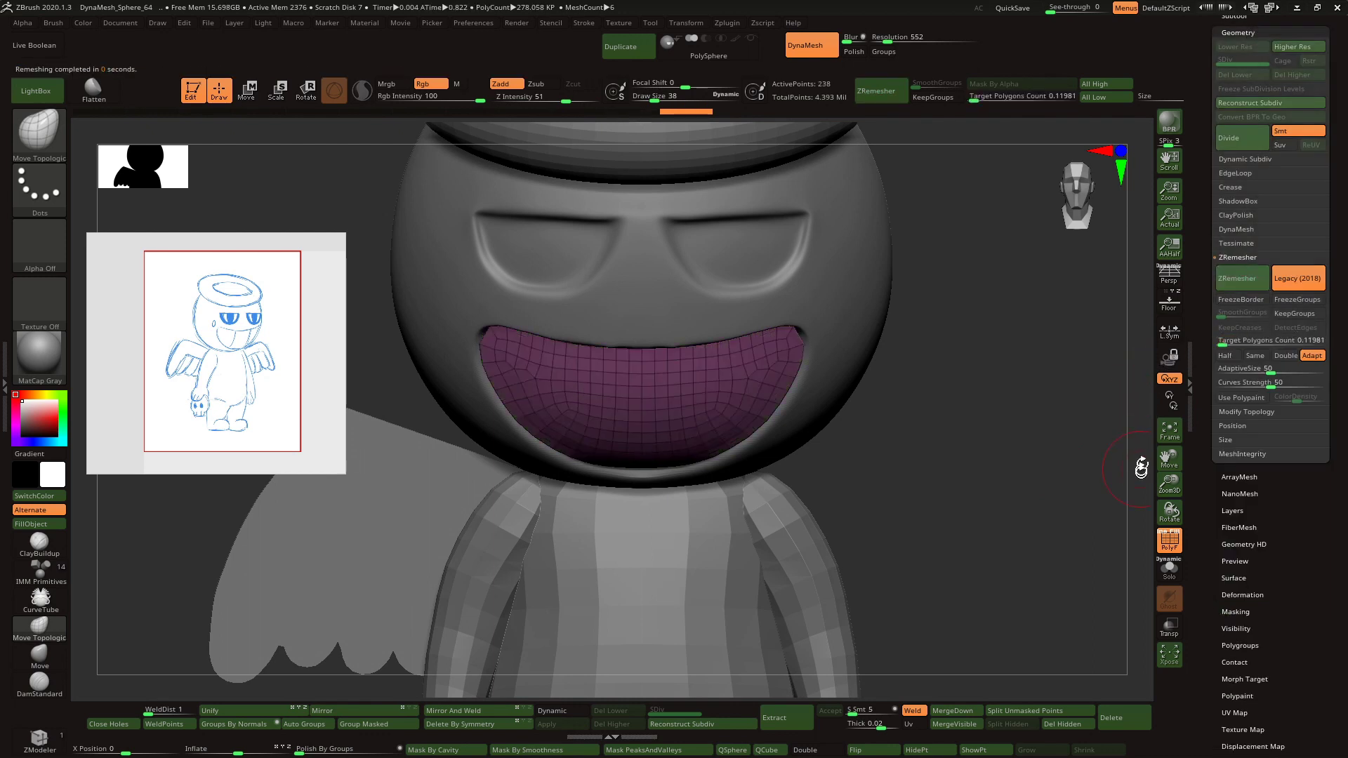
- Isolate the mouth piece, hide its central strip to give both sides their own polygroup, and show all parts again
{"action": "left_click", "coordinate": [1176, 578]}
{"action": "left_click_drag", "start_coordinate": [412, 282], "coordinate": [570, 507], "text": "ctrl+alt+shift"}
{"action": "left_click", "coordinate": [588, 477], "text": "ctrl+shift"}
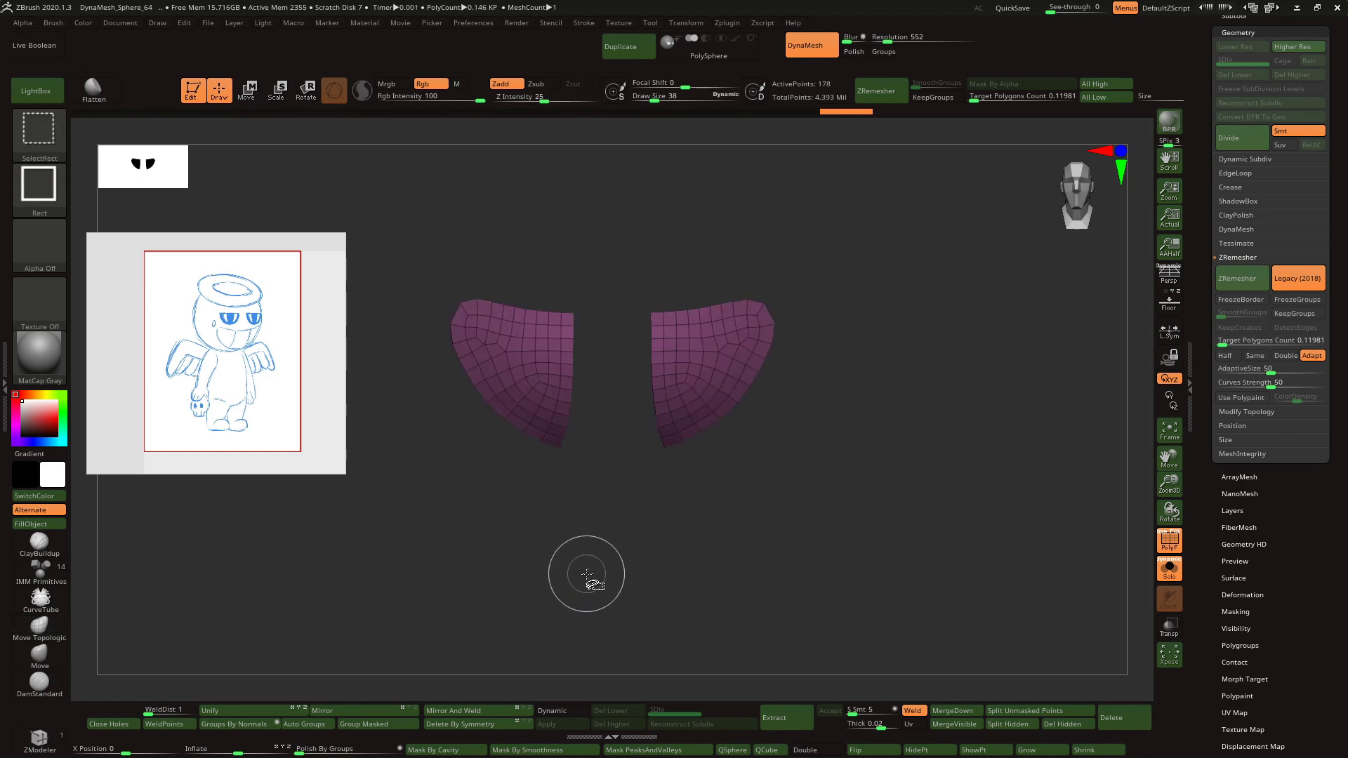
{"action": "left_click", "coordinate": [398, 724]}
{"action": "left_click", "coordinate": [538, 584], "text": "ctrl+shift"}
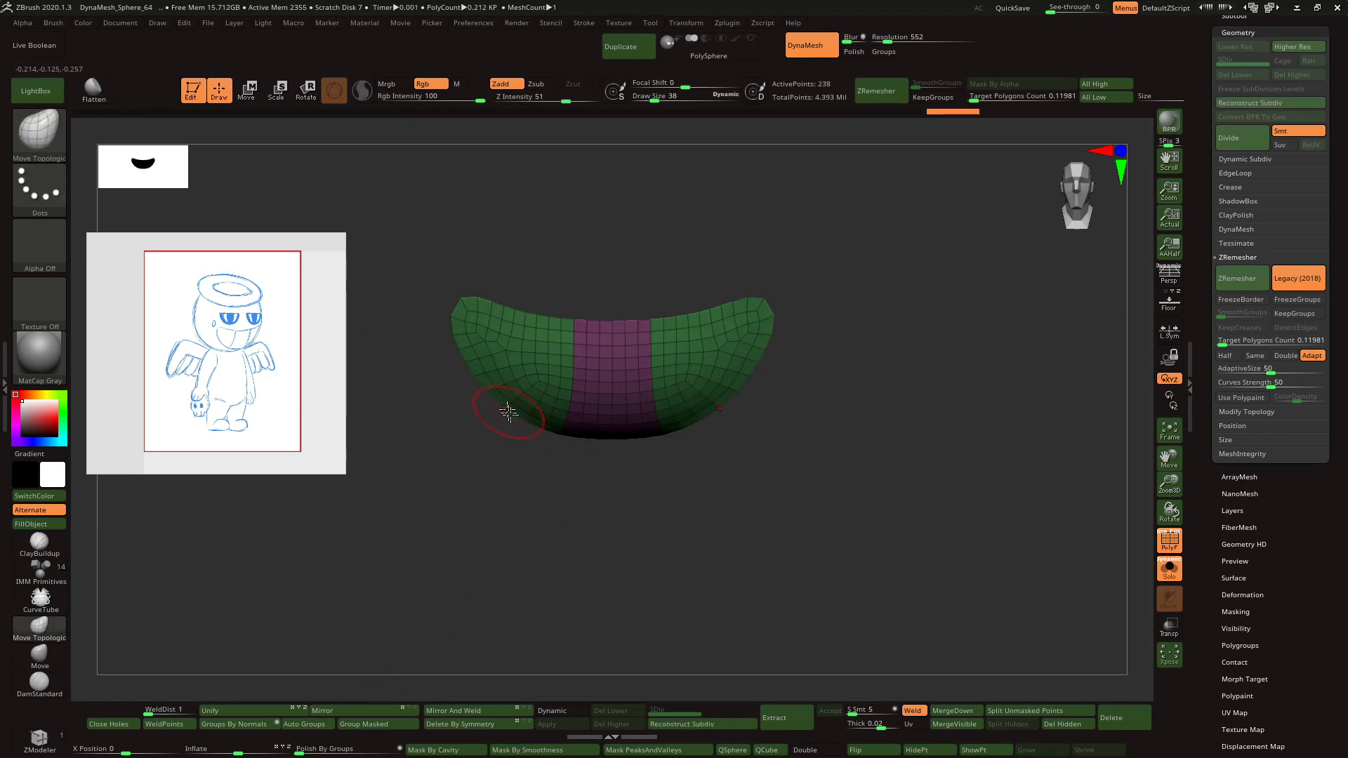
- Frame the mouth piece closely and switch to the ZModeler brush
{"action": "left_click_drag", "start_coordinate": [1168, 484], "coordinate": [1169, 512]}
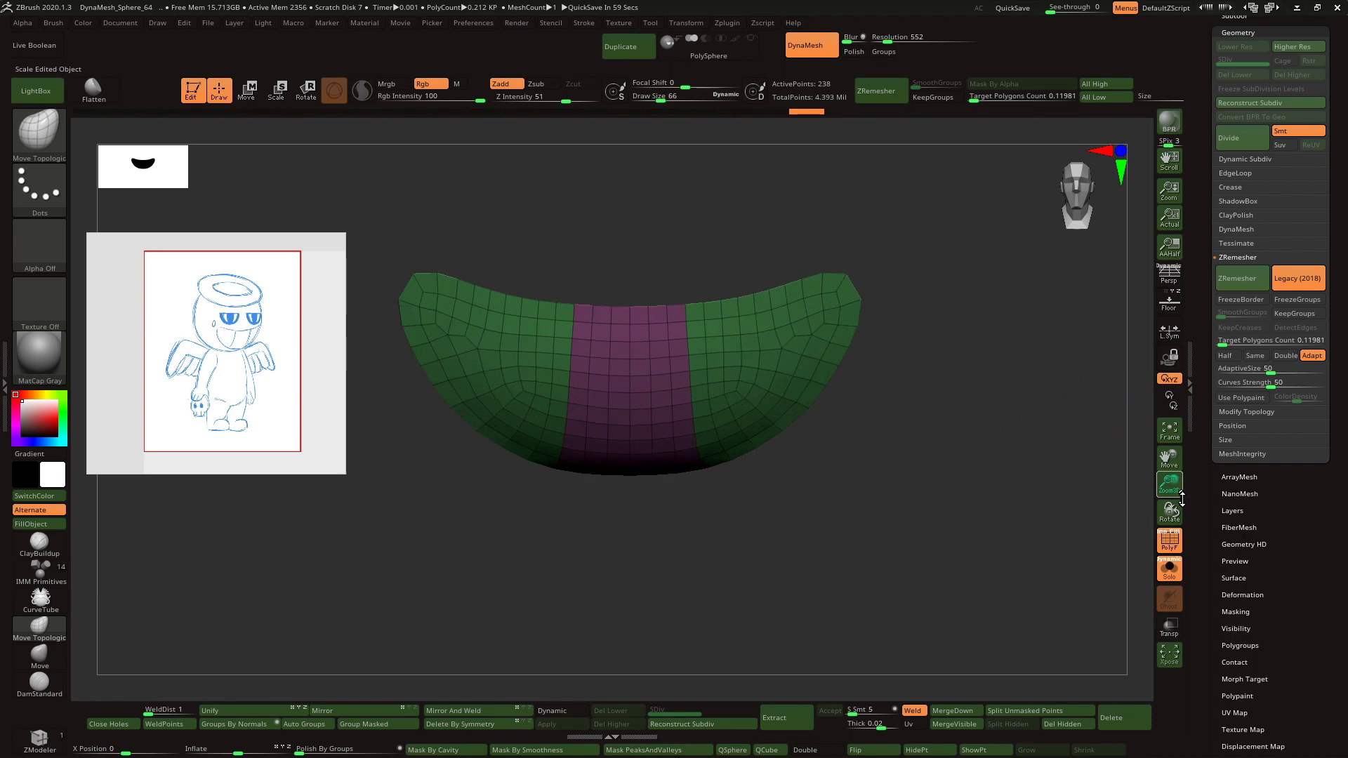
{"action": "left_click_drag", "start_coordinate": [1165, 457], "coordinate": [1242, 482]}
{"action": "left_click", "coordinate": [39, 133]}
{"action": "right_click_drag", "start_coordinate": [306, 449], "coordinate": [293, 362]}
{"action": "left_click", "coordinate": [344, 457]}
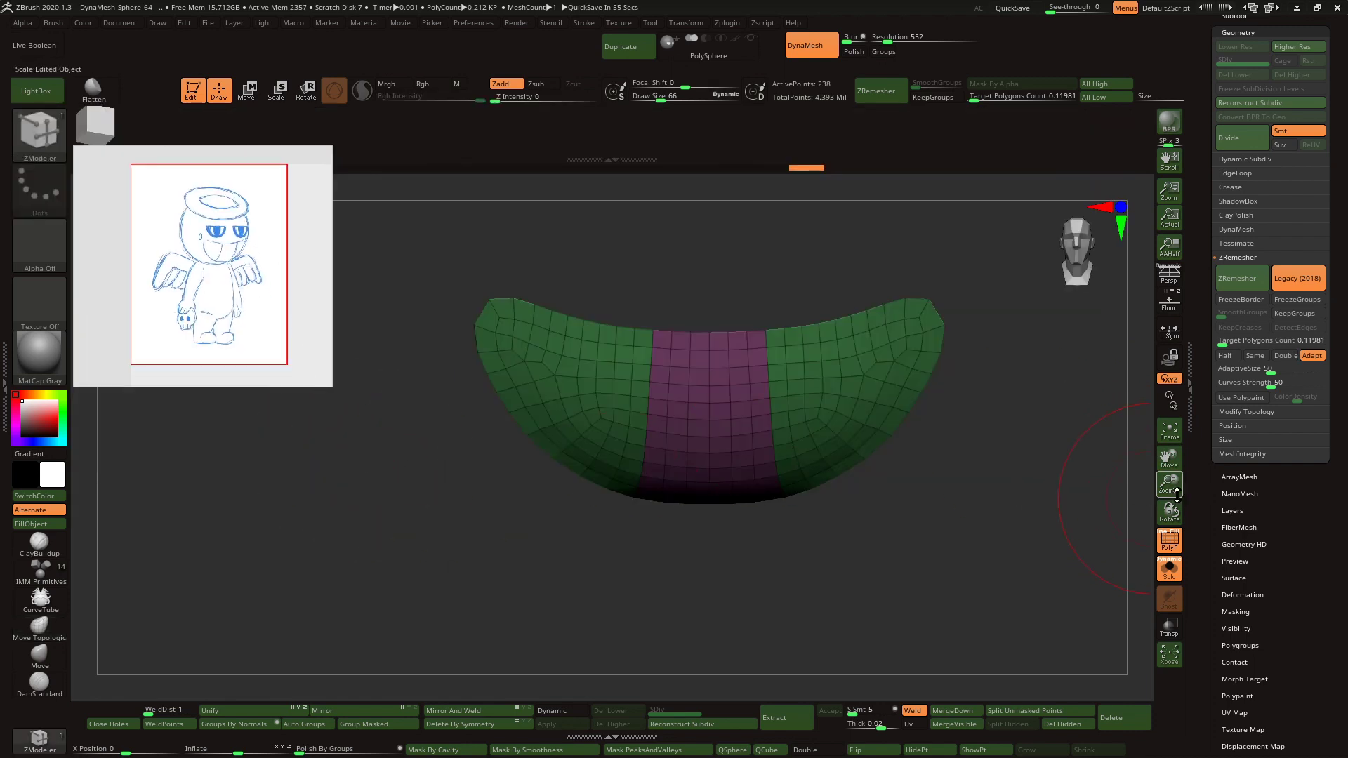
- Run Panel Loops with a thickness of 0.03292 to turn the mouth piece's polygroups into separate thick panels
{"action": "left_click_drag", "start_coordinate": [1178, 494], "coordinate": [1177, 540]}
{"action": "right_click_drag", "start_coordinate": [707, 424], "coordinate": [725, 478]}
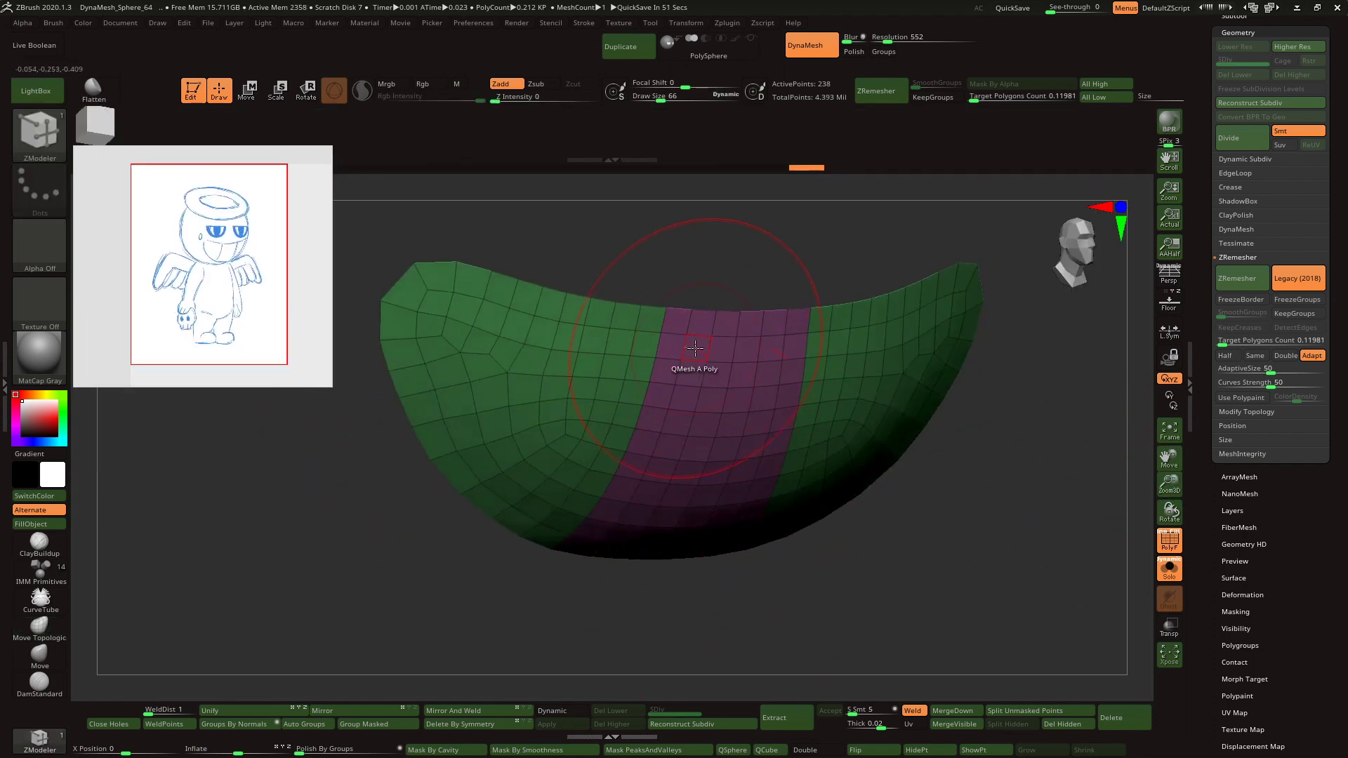
{"action": "left_click", "coordinate": [1242, 174]}
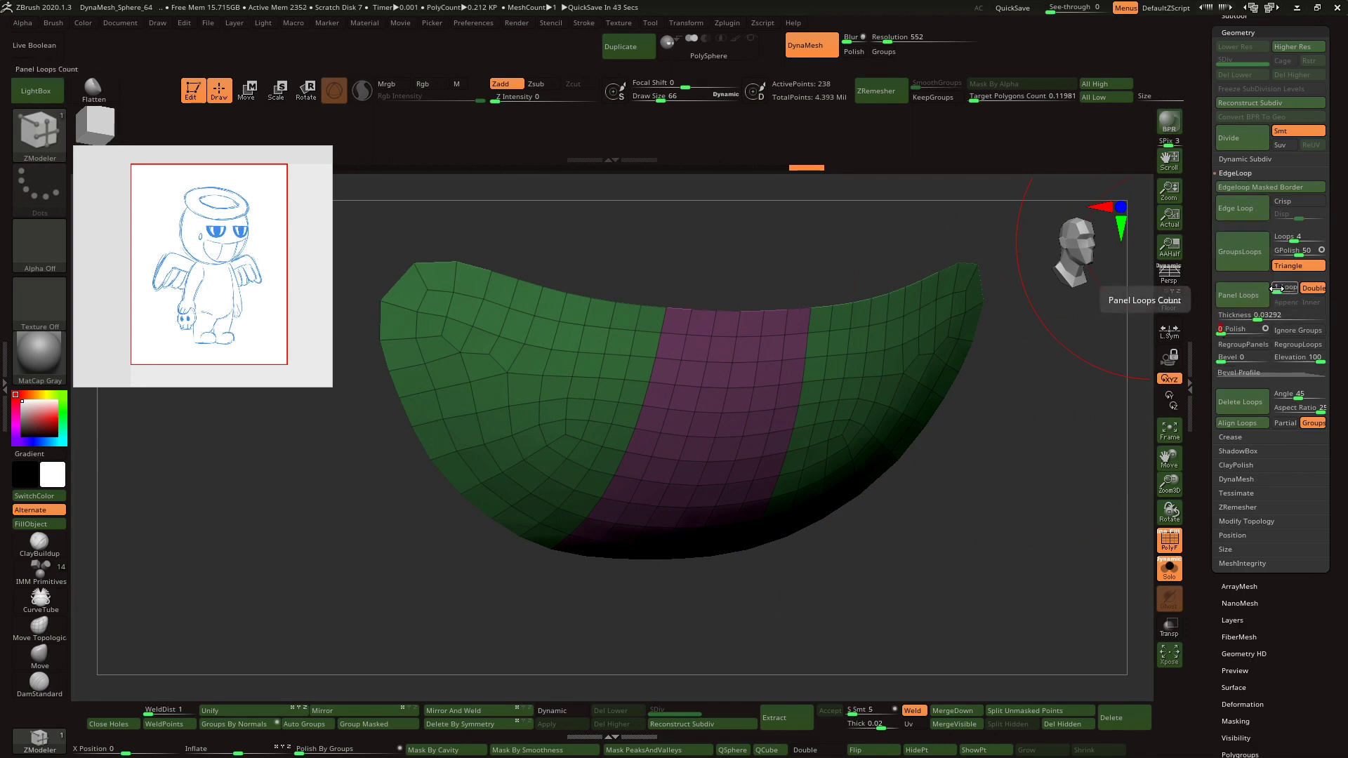
{"action": "left_click", "coordinate": [1246, 295]}
{"action": "left_click_drag", "start_coordinate": [1055, 460], "coordinate": [1039, 523]}
{"action": "left_click_drag", "start_coordinate": [871, 348], "coordinate": [944, 349], "text": "shift"}
{"action": "key", "text": "ctrl+z"}
{"action": "mouse_move", "coordinate": [1011, 519]}
{"action": "left_mouse_down", "text": "shift"}
{"action": "mouse_move", "coordinate": [1029, 475]}
{"action": "mouse_move", "coordinate": [1068, 509]}
{"action": "mouse_move", "coordinate": [1130, 495]}
{"action": "mouse_move", "coordinate": [1041, 473]}
{"action": "left_mouse_up", "text": "shift"}
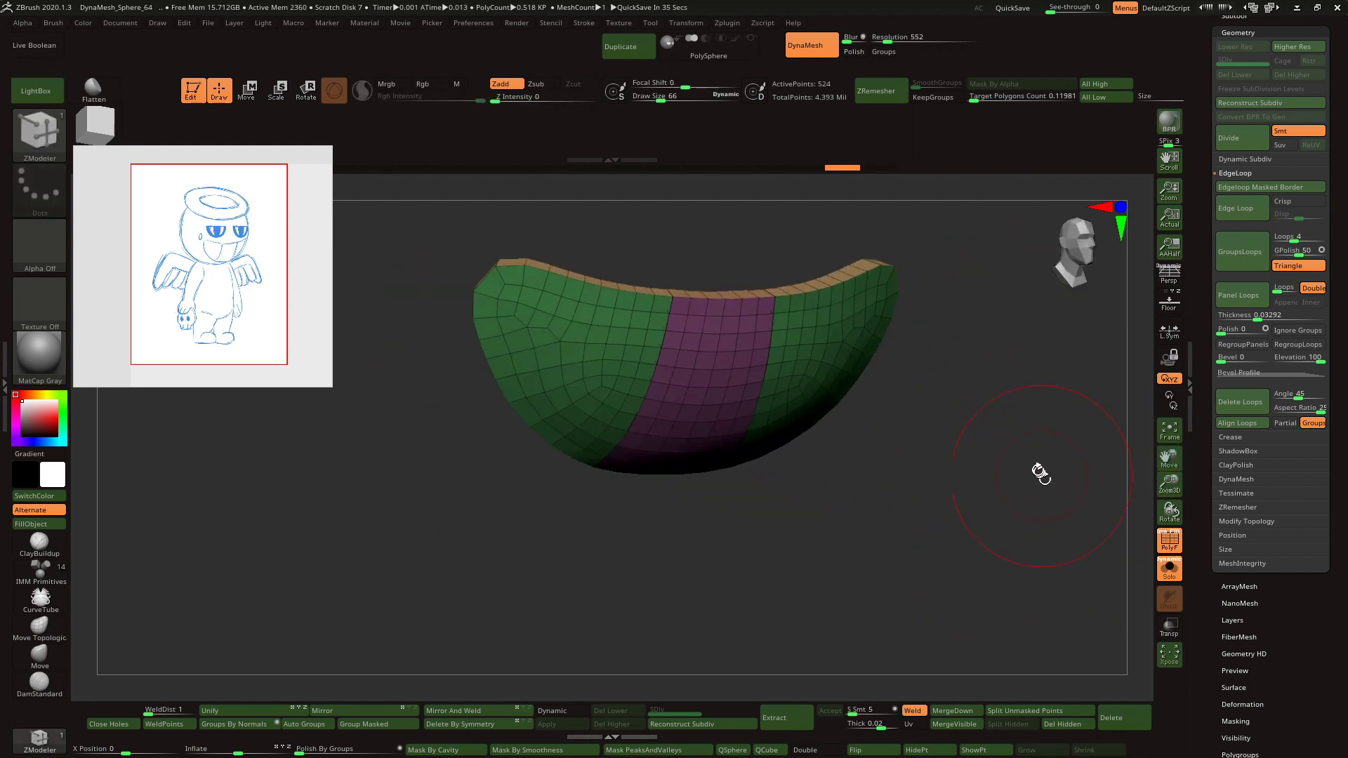
- Give each mouth panel its own polygroups with Auto Groups and crease all the polygroup borders
{"action": "left_click", "coordinate": [309, 725]}
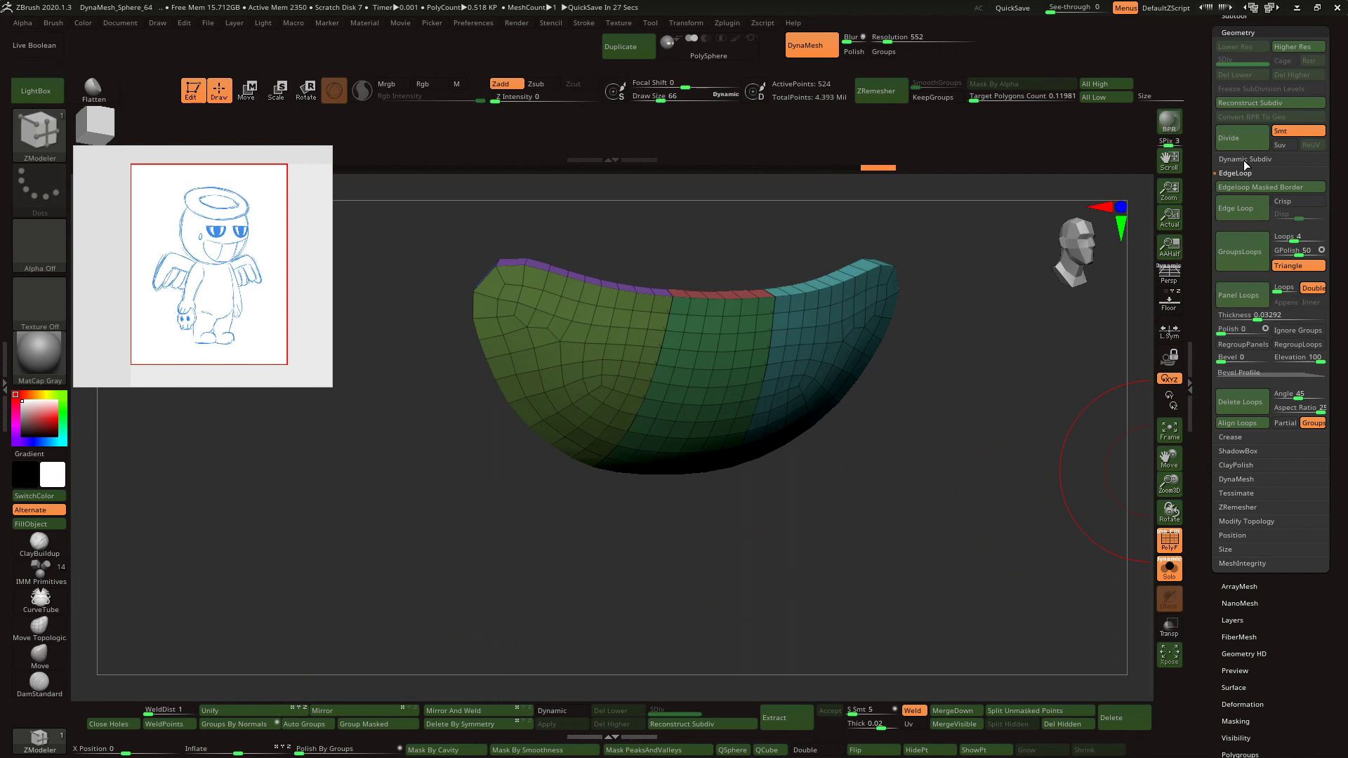
{"action": "left_click", "coordinate": [1242, 438]}
{"action": "left_click", "coordinate": [1243, 241]}
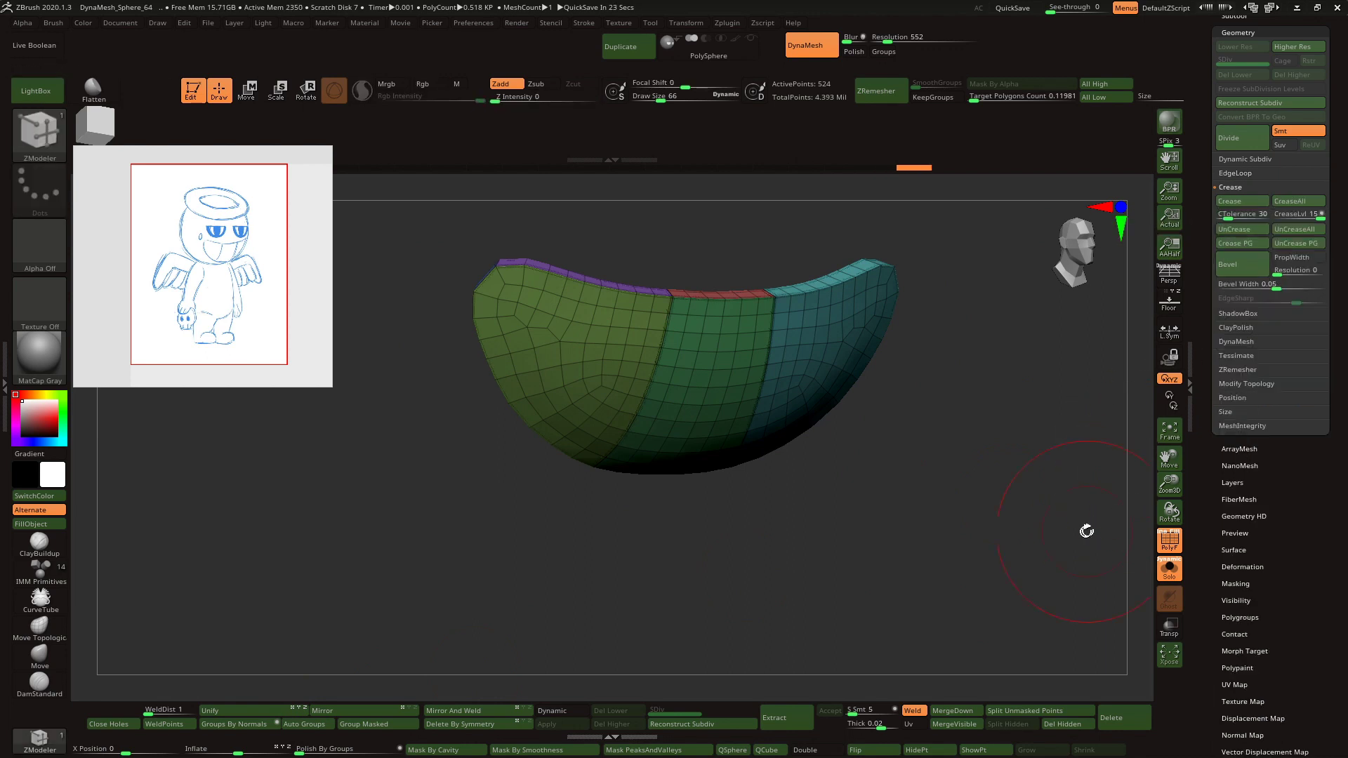
{"action": "left_click_drag", "start_coordinate": [1086, 530], "coordinate": [1042, 537], "text": "shift"}
- Apply dynamic subdivision as real levels to smooth the mouth panels up to subdivision level 5, and open the subtool split options
{"action": "left_click", "coordinate": [567, 712]}
{"action": "left_click", "coordinate": [577, 723]}
{"action": "left_click_drag", "start_coordinate": [1293, 501], "coordinate": [1293, 739]}
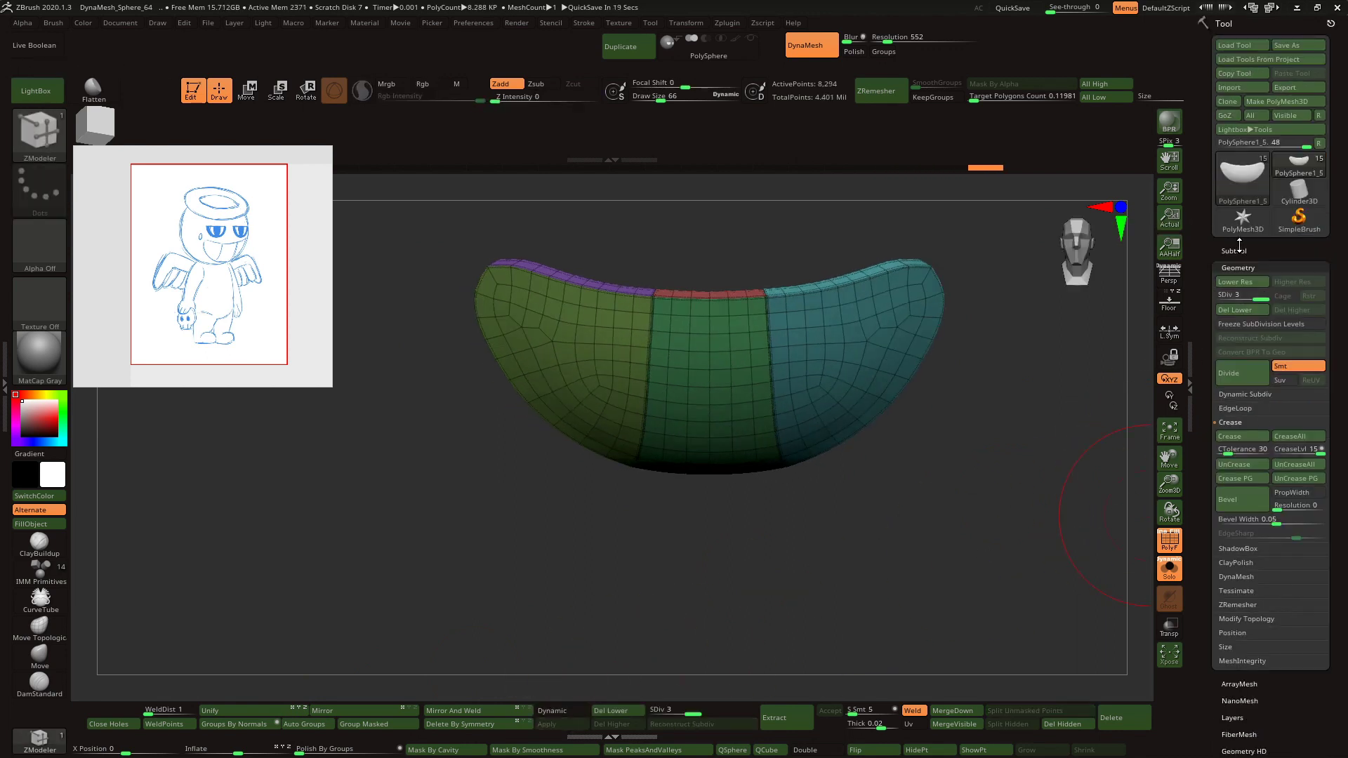
{"action": "left_click", "coordinate": [1237, 255]}
{"action": "left_click_drag", "start_coordinate": [1253, 694], "coordinate": [1251, 460]}
{"action": "left_click", "coordinate": [1233, 454]}
{"action": "left_click", "coordinate": [546, 723]}
- Hide the polyframe and leave solo display so the mouth panels show in side view with the rest of the character
{"action": "key", "text": "shift+f"}
{"action": "left_click_drag", "start_coordinate": [748, 285], "coordinate": [748, 511], "text": "shift"}
{"action": "mouse_move", "coordinate": [755, 513]}
{"action": "right_mouse_down"}
{"action": "mouse_move", "coordinate": [806, 365]}
{"action": "mouse_move", "coordinate": [860, 344]}
{"action": "right_mouse_up"}
{"action": "mouse_move", "coordinate": [635, 494]}
{"action": "left_mouse_down", "text": "shift"}
{"action": "mouse_move", "coordinate": [552, 463]}
{"action": "mouse_move", "coordinate": [454, 202]}
{"action": "left_mouse_up", "text": "shift"}
{"action": "left_click_drag", "start_coordinate": [982, 460], "coordinate": [1046, 502], "text": "shift"}
{"action": "left_click", "coordinate": [1169, 569]}
- Move the mouth panels to seat them in the head's mouth opening and scale them to about 0.98
{"action": "left_click", "coordinate": [254, 91]}
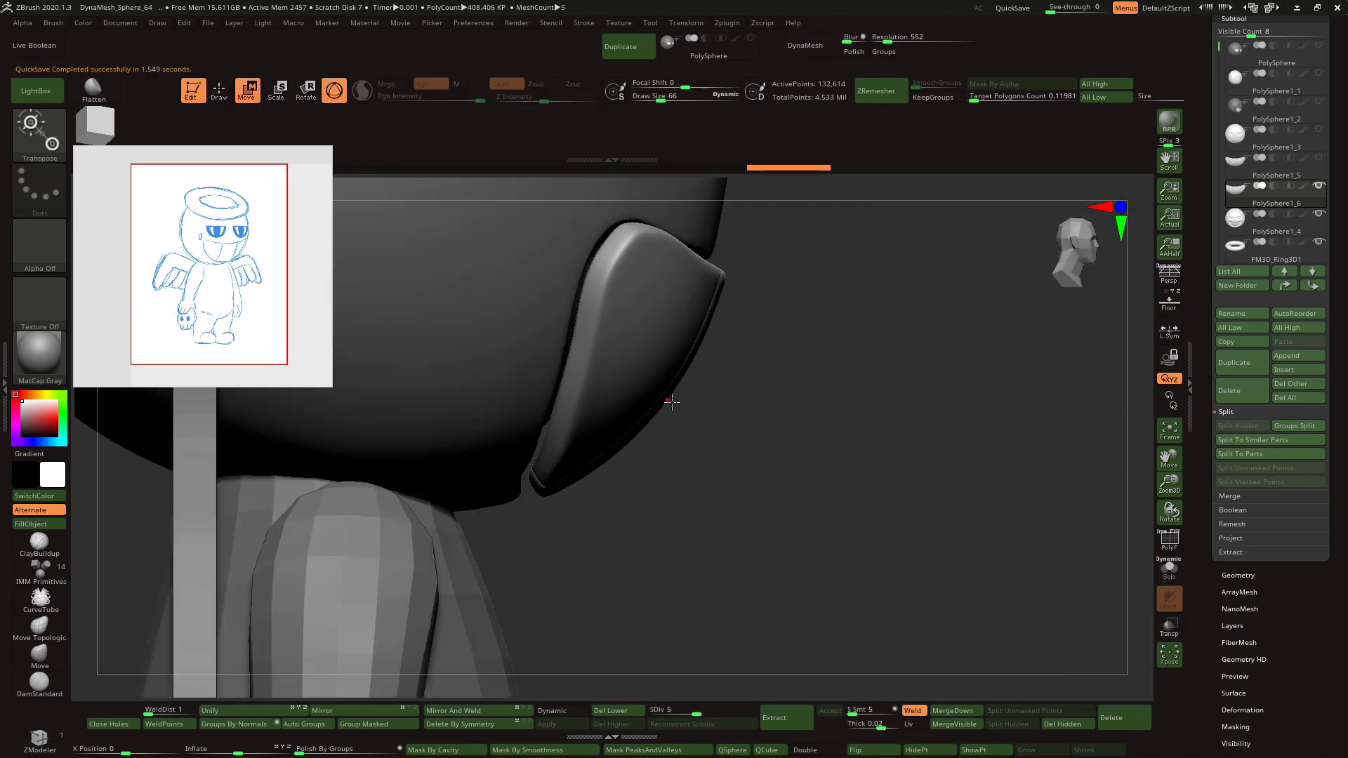
{"action": "left_click", "coordinate": [651, 360]}
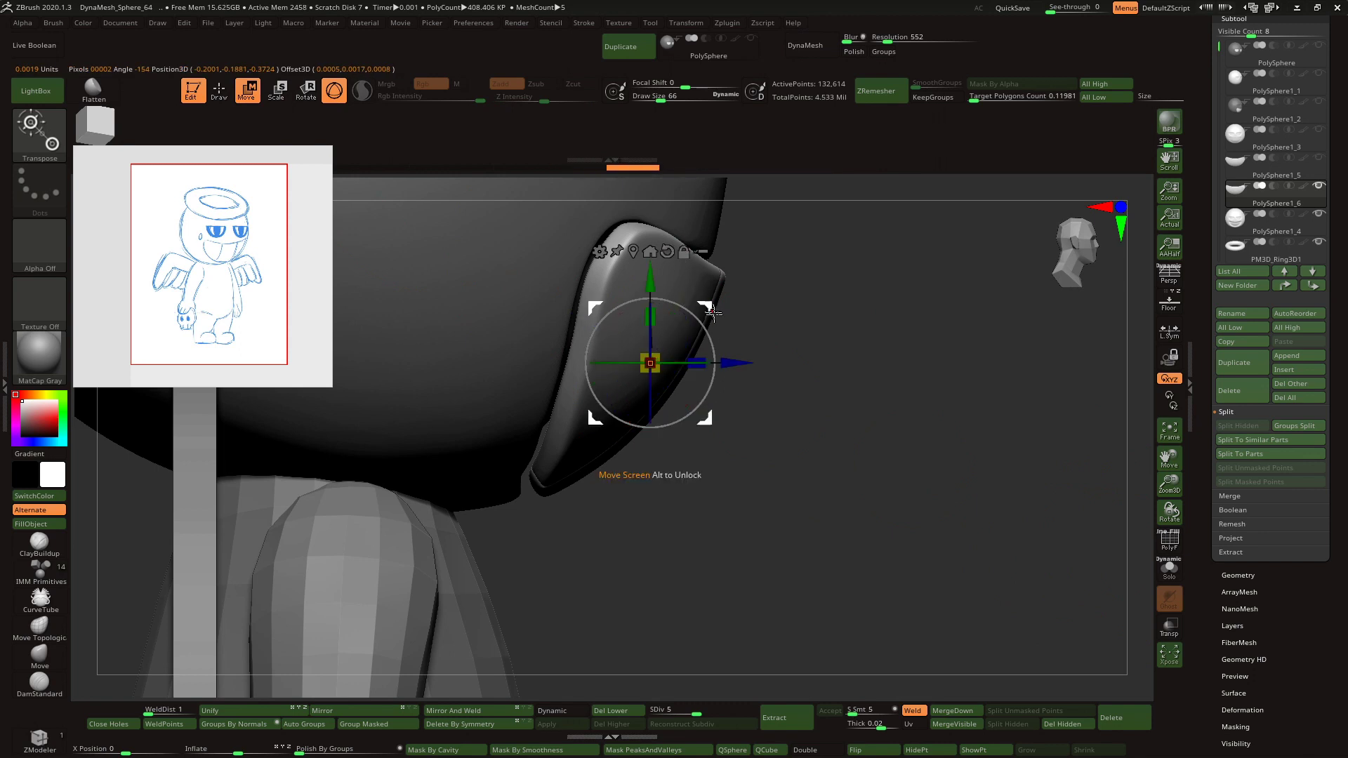
{"action": "left_click_drag", "start_coordinate": [700, 421], "coordinate": [622, 377]}
{"action": "right_click_drag", "start_coordinate": [622, 377], "coordinate": [608, 421]}
{"action": "left_click_drag", "start_coordinate": [670, 268], "coordinate": [742, 265]}
{"action": "left_click_drag", "start_coordinate": [1172, 465], "coordinate": [1011, 485]}
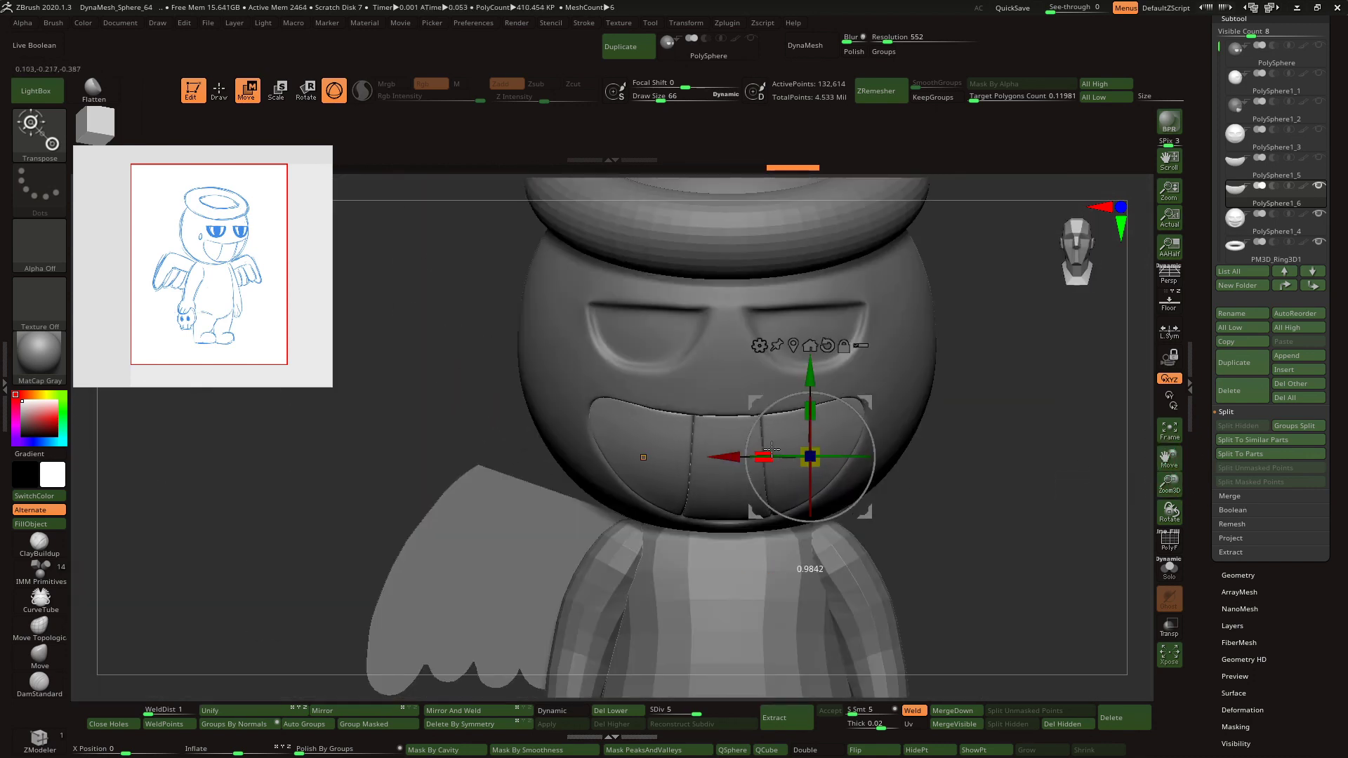
{"action": "key", "text": "q"}
{"action": "left_click_drag", "start_coordinate": [360, 360], "coordinate": [401, 345]}
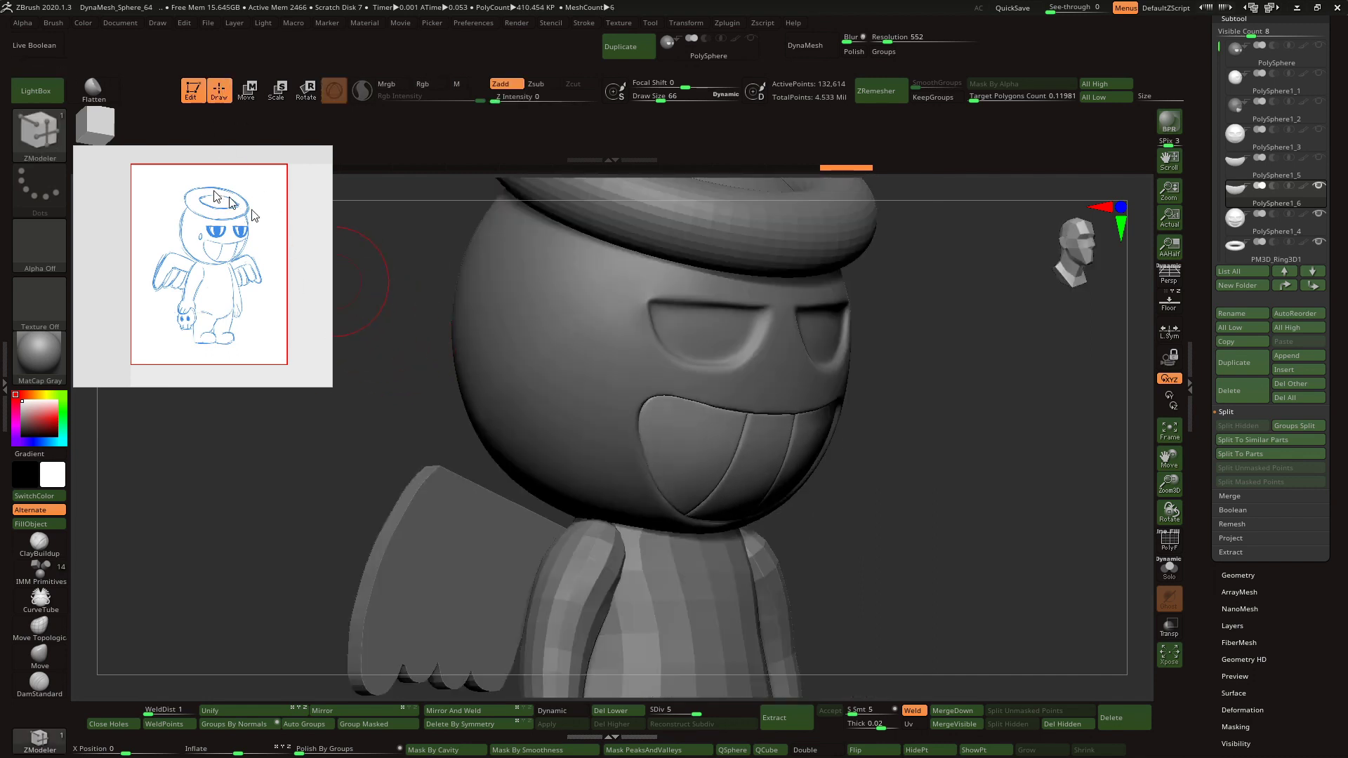
- Select the head and reshape the lip below the mouth panels with an enlarged Move Topological brush
{"action": "key", "text": "b"}
{"action": "key", "text": "m"}
{"action": "key", "text": "t"}
{"action": "left_click", "coordinate": [670, 493], "text": "alt"}
{"action": "right_click_drag", "start_coordinate": [872, 497], "coordinate": [942, 457], "text": "shift"}
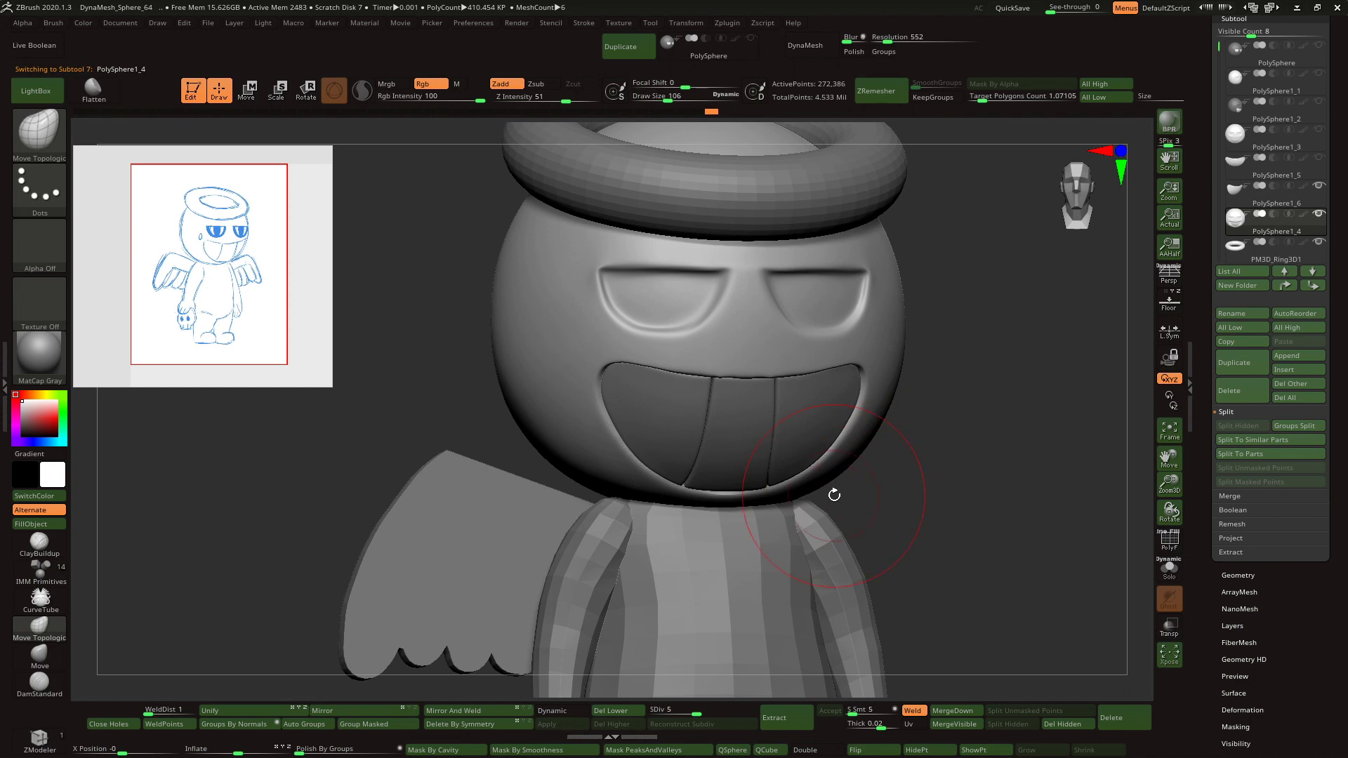
{"action": "right_click_drag", "start_coordinate": [836, 466], "coordinate": [870, 420]}
{"action": "left_click_drag", "start_coordinate": [749, 491], "coordinate": [753, 476]}
{"action": "right_click_drag", "start_coordinate": [931, 431], "coordinate": [920, 443], "text": "shift"}
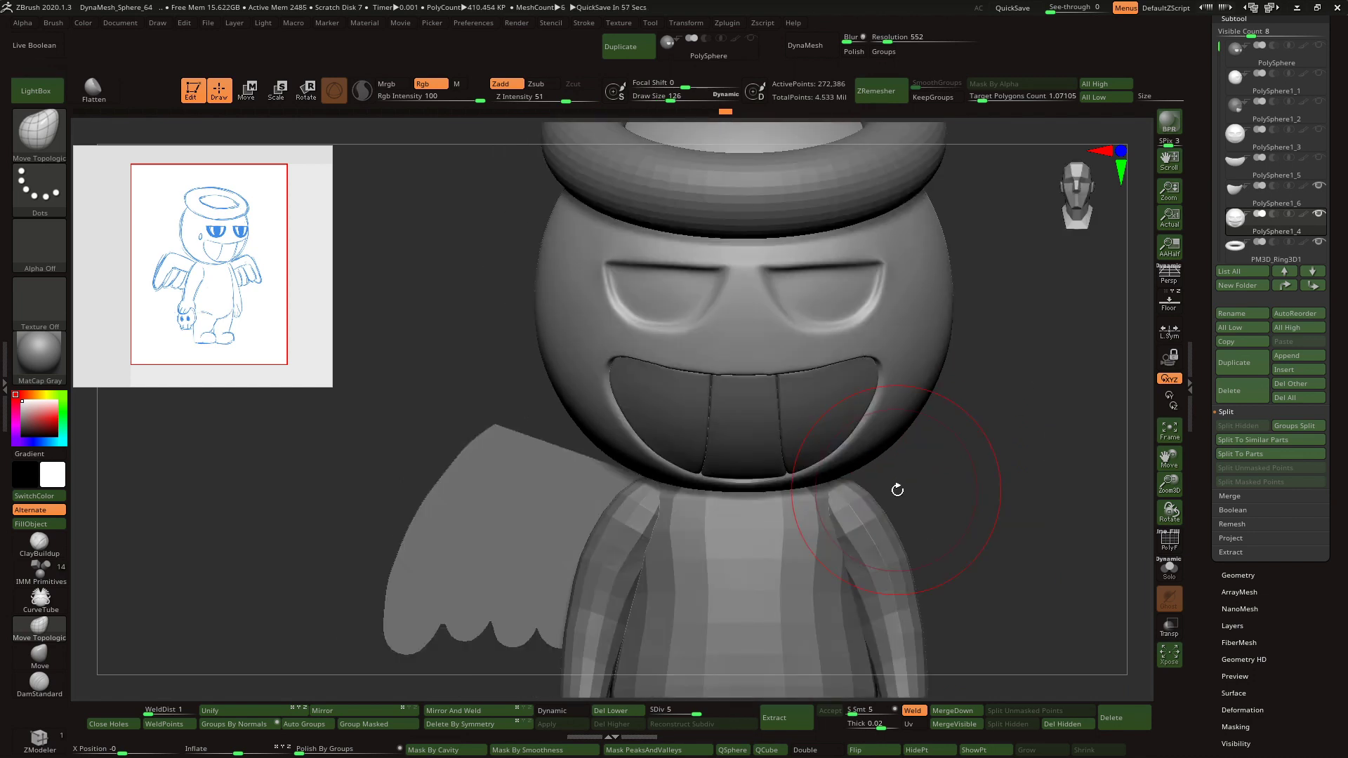
{"action": "mouse_move", "coordinate": [753, 422]}
{"action": "right_mouse_down"}
{"action": "mouse_move", "coordinate": [920, 355]}
{"action": "mouse_move", "coordinate": [966, 461]}
{"action": "mouse_move", "coordinate": [983, 388]}
{"action": "mouse_move", "coordinate": [907, 415]}
{"action": "right_mouse_up"}
- Reduce the brush's draw size to 22 for fine adjustments around the eye sockets
{"action": "key", "text": "bracketleft"}
{"action": "key", "text": "bracketleft"}
{"action": "key", "text": "bracketleft"}
{"action": "key", "text": "bracketleft"}
{"action": "key", "text": "bracketleft"}
{"action": "key", "text": "bracketleft"}
{"action": "key", "text": "bracketleft"}
{"action": "key", "text": "bracketleft"}
{"action": "key", "text": "bracketleft"}
{"action": "key", "text": "bracketleft"}
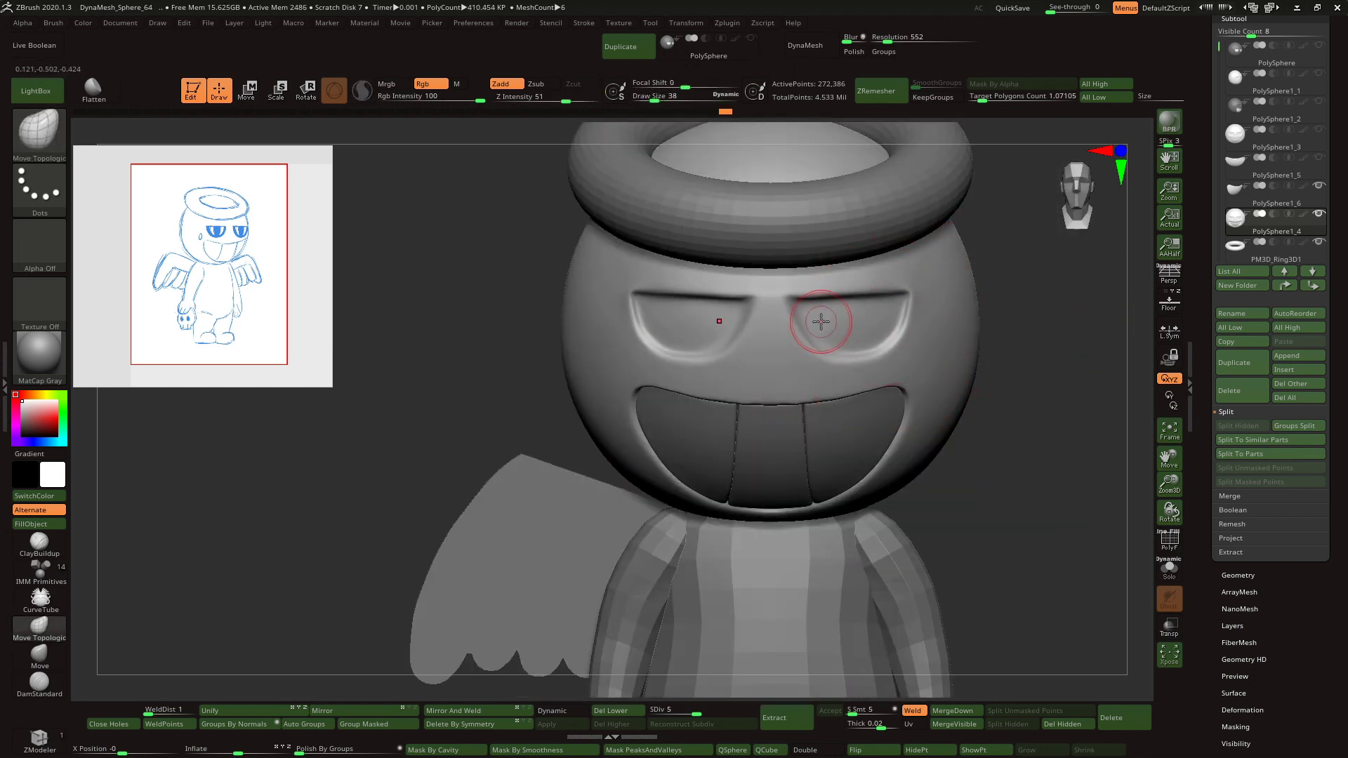
{"action": "key", "text": "bracketright"}
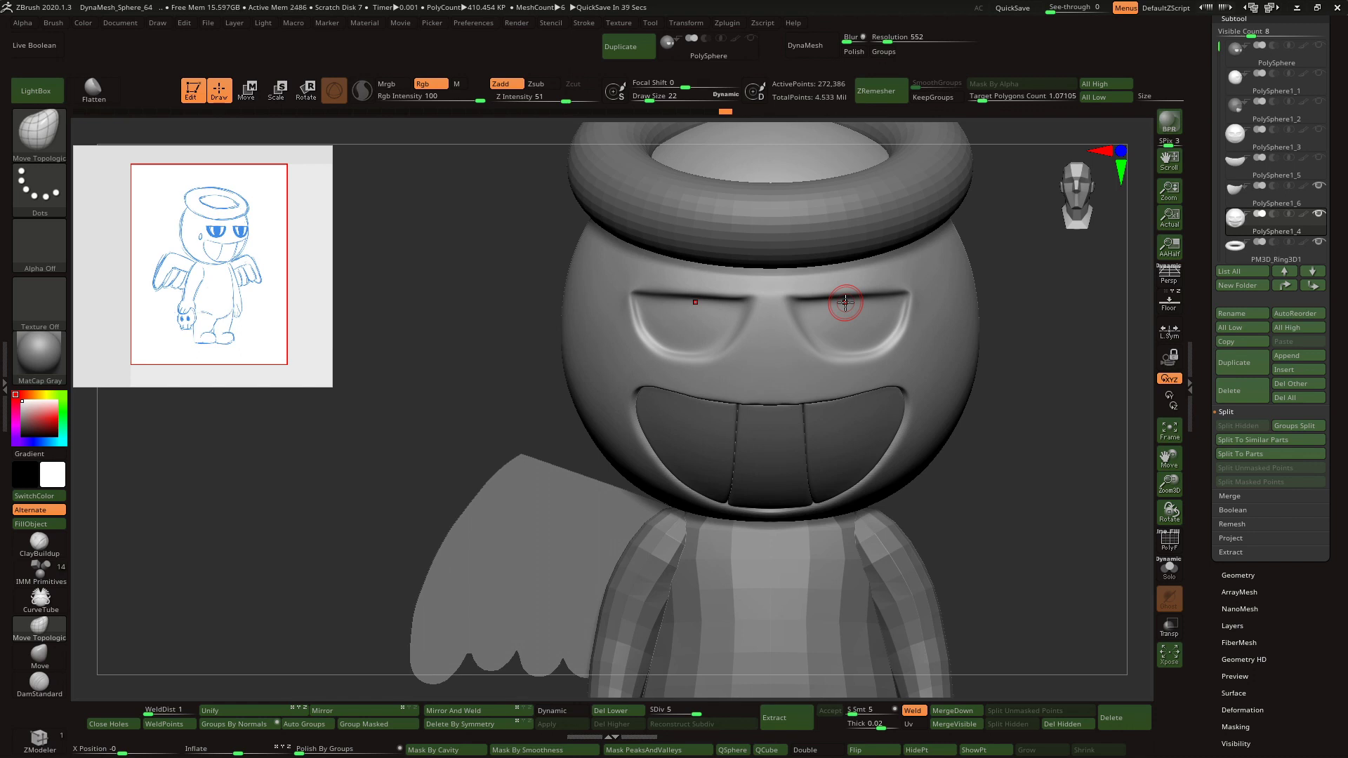
{"action": "key", "text": "XF86AudioLowerVolume"}
{"action": "key", "text": "XF86AudioLowerVolume"}
{"action": "key", "text": "XF86AudioRaiseVolume"}
{"action": "key", "text": "XF86AudioRaiseVolume"}
{"action": "key", "text": "XF86AudioRaiseVolume"}
- Check the head's polygroups around the eyes by isolating them up close, and show the whole head again
{"action": "left_click_drag", "start_coordinate": [930, 494], "coordinate": [1006, 475]}
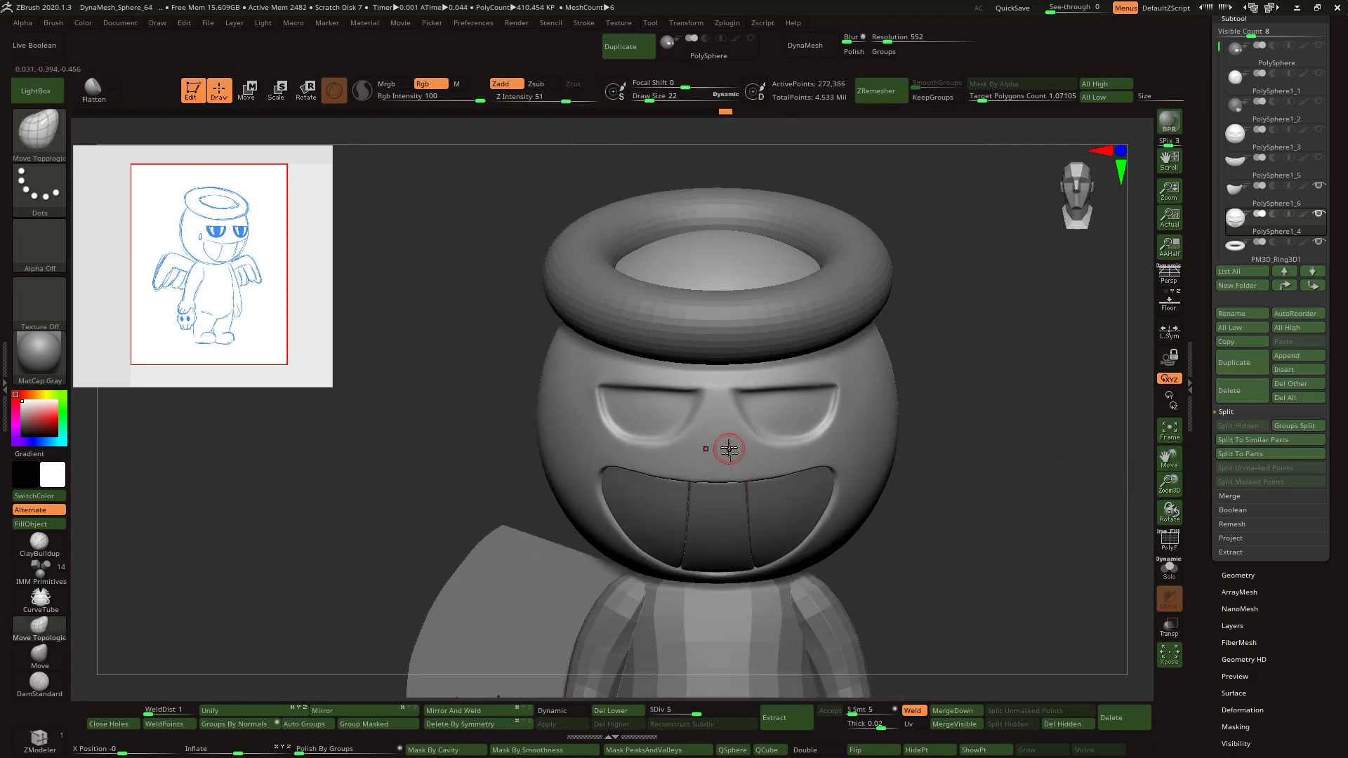
{"action": "right_click_drag", "start_coordinate": [892, 476], "coordinate": [656, 427], "text": "ctrl"}
{"action": "left_click", "coordinate": [419, 355], "text": "ctrl+shift"}
{"action": "left_click", "coordinate": [842, 444], "text": "ctrl+shift"}
{"action": "left_click", "coordinate": [1055, 543], "text": "ctrl+shift"}
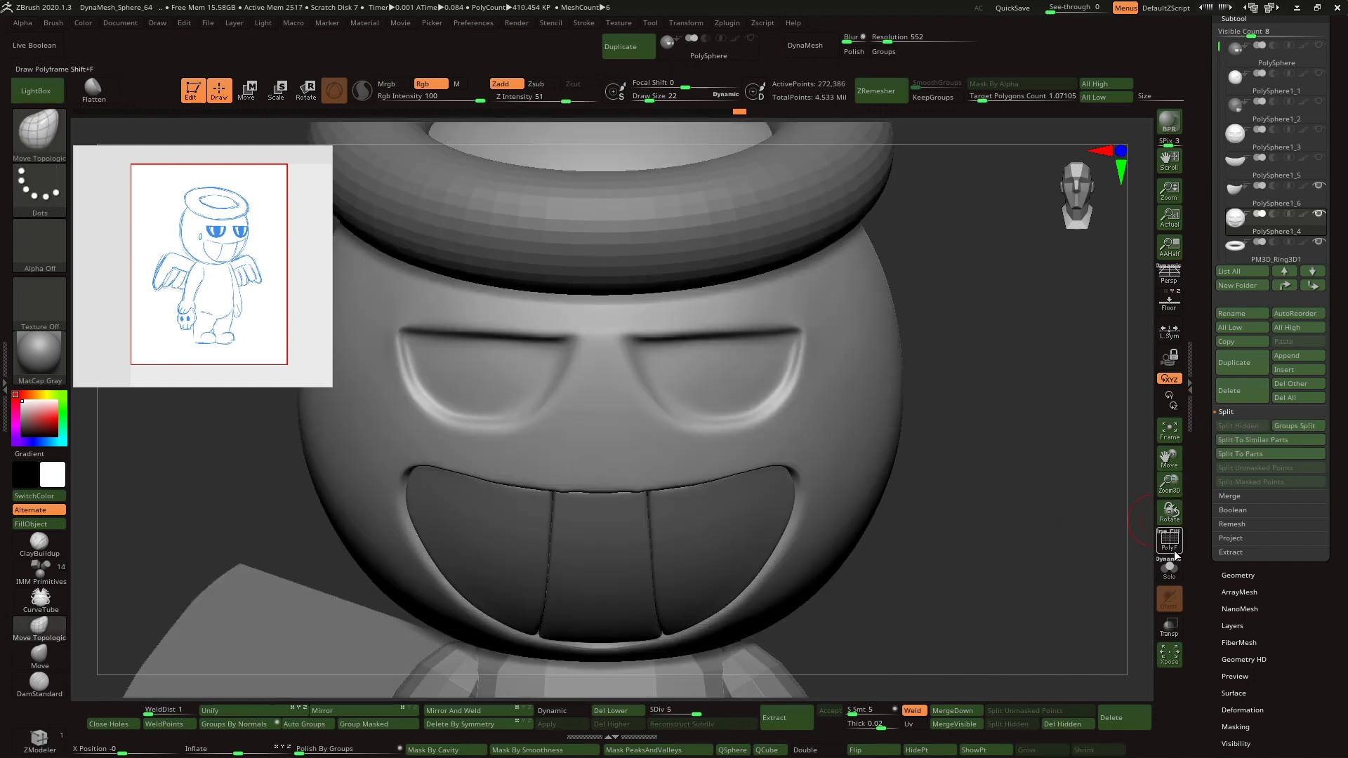
{"action": "key", "text": "shift+f"}
{"action": "right_click_drag", "start_coordinate": [920, 517], "coordinate": [1053, 534], "text": "ctrl"}
{"action": "key", "text": "shift+f"}
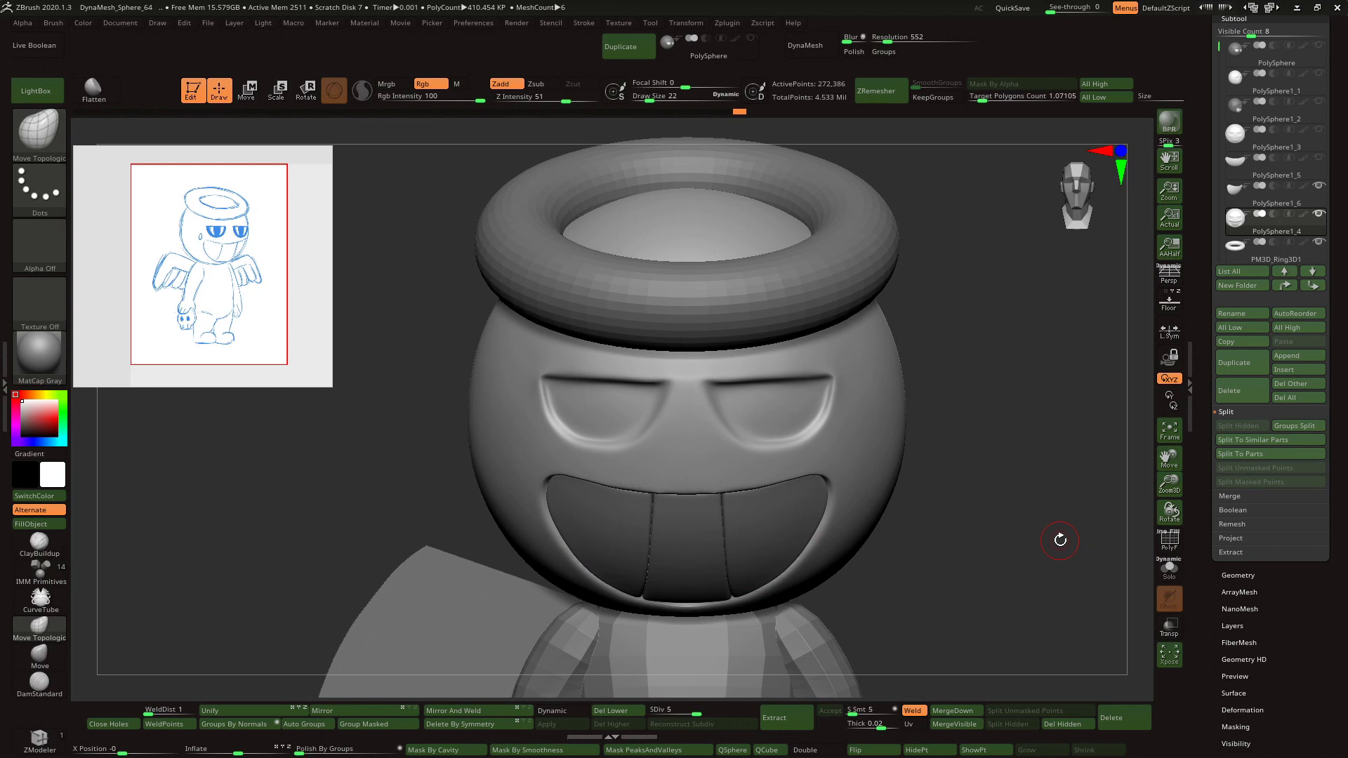
{"action": "right_click_drag", "start_coordinate": [993, 451], "coordinate": [1039, 438]}
{"action": "right_click_drag", "start_coordinate": [641, 394], "coordinate": [655, 388]}
{"action": "mouse_move", "coordinate": [654, 386]}
{"action": "left_mouse_down", "text": "ctrl"}
{"action": "mouse_move", "coordinate": [608, 400]}
{"action": "mouse_move", "coordinate": [674, 418]}
{"action": "mouse_move", "coordinate": [621, 389]}
{"action": "mouse_move", "coordinate": [647, 430]}
{"action": "mouse_move", "coordinate": [695, 414]}
{"action": "left_mouse_up", "text": "ctrl"}
{"action": "key", "text": "ctrl+w"}
- Select the halo ring and convert its dynamic subdivision into real mesh subdivision levels
{"action": "right_click_drag", "start_coordinate": [983, 435], "coordinate": [997, 443], "text": "shift"}
{"action": "right_click_drag", "start_coordinate": [827, 462], "coordinate": [762, 302], "text": "ctrl"}
{"action": "left_click", "coordinate": [754, 288], "text": "alt"}
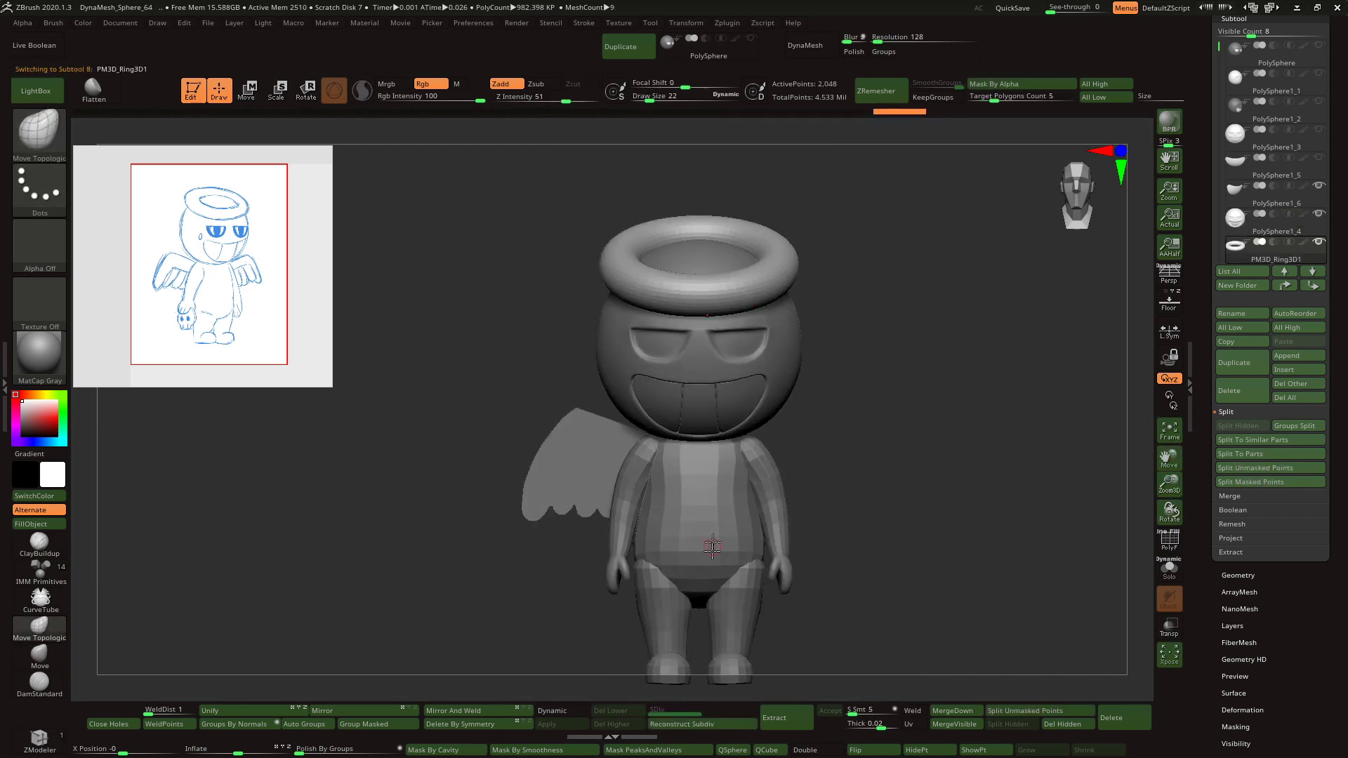
{"action": "left_click", "coordinate": [549, 724]}
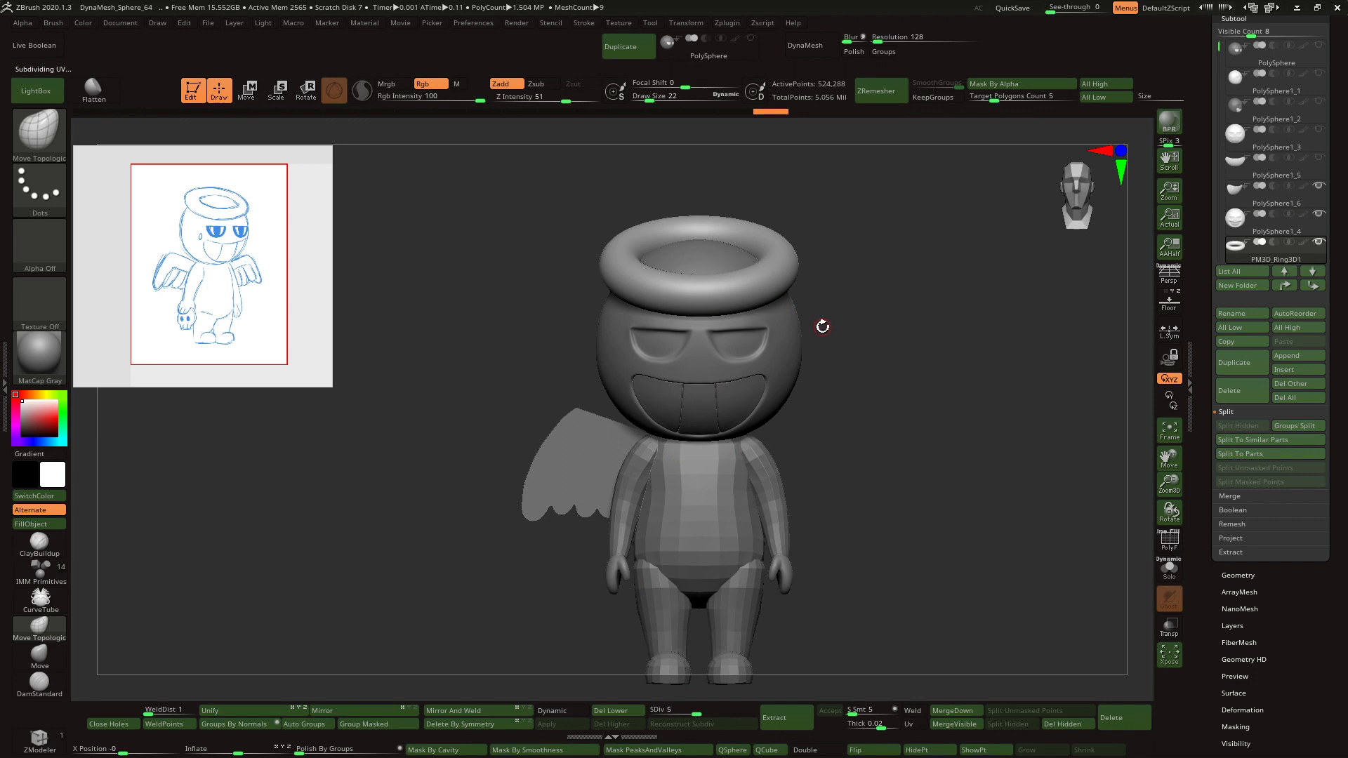
{"action": "left_click", "coordinate": [545, 457], "text": "alt"}
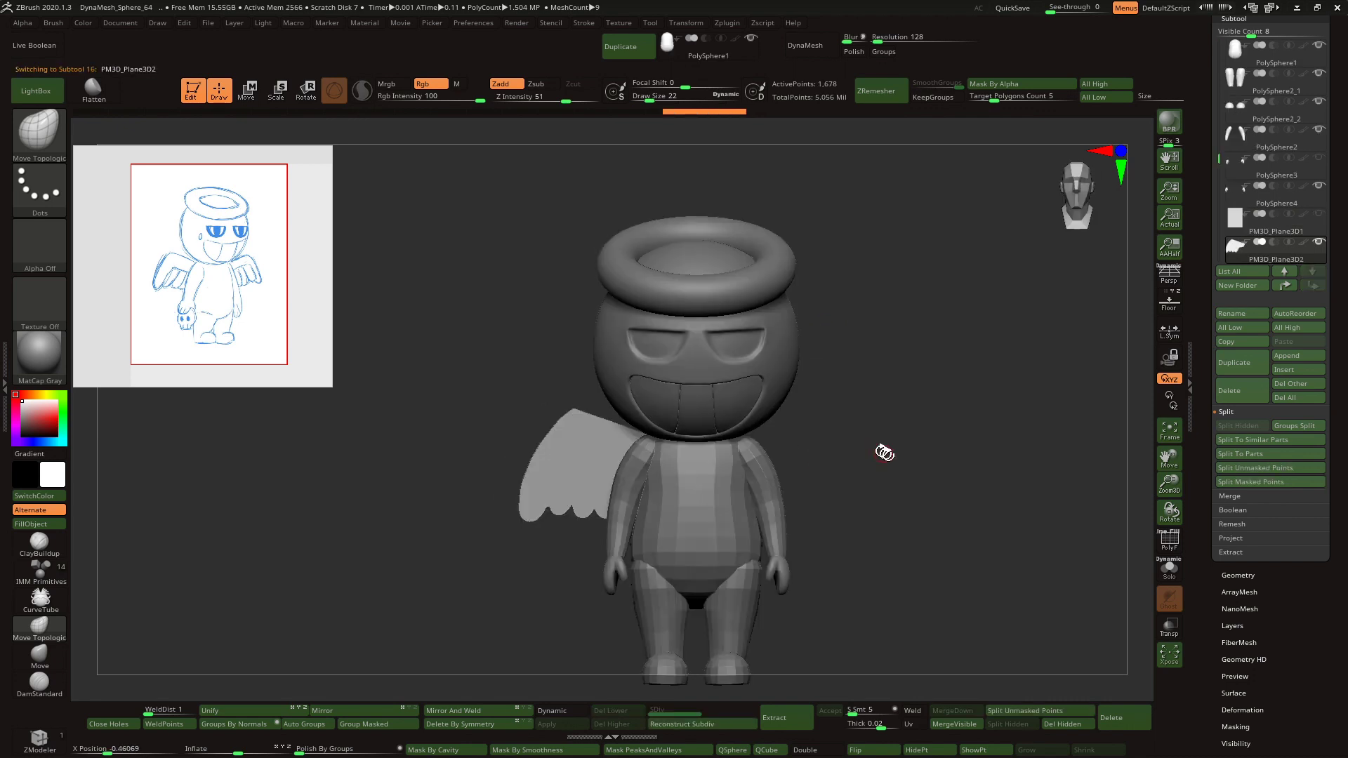
{"action": "left_click_drag", "start_coordinate": [882, 448], "coordinate": [945, 462]}
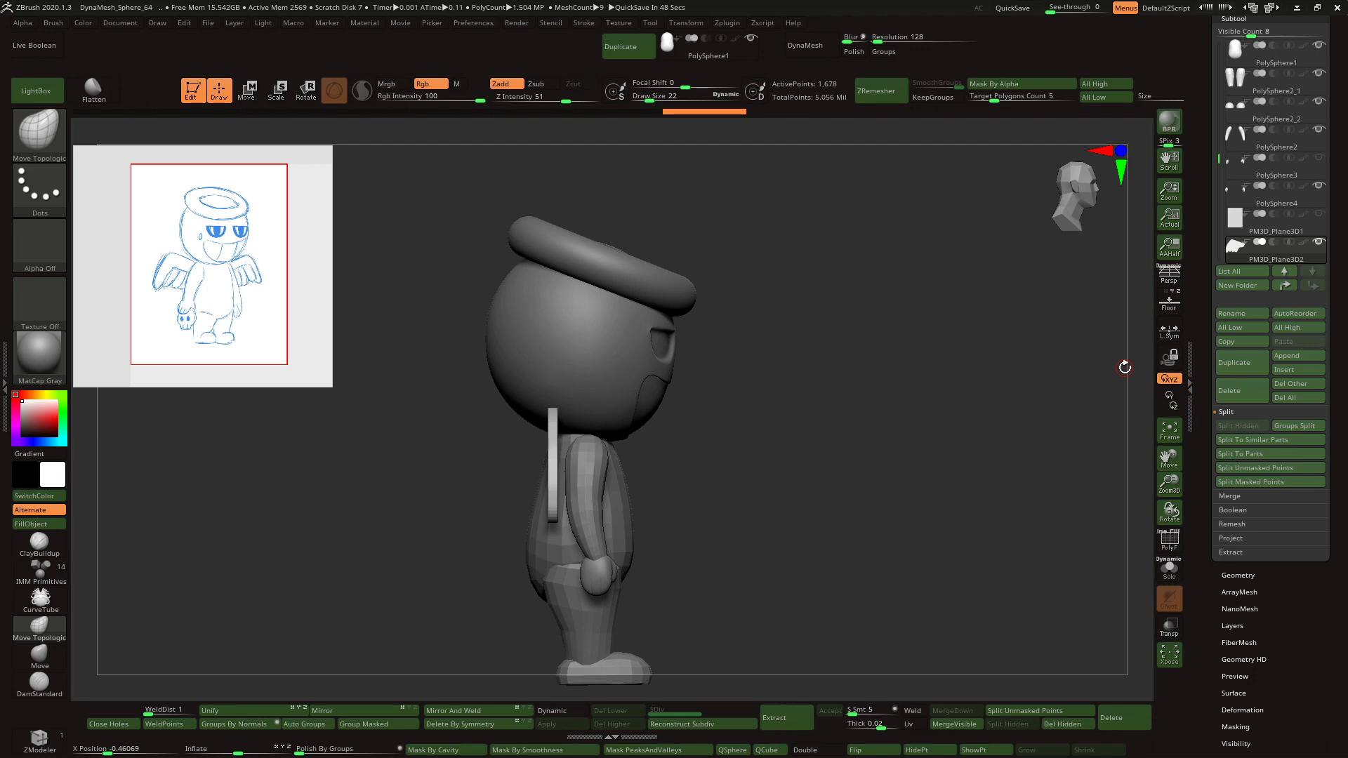
{"action": "left_click_drag", "start_coordinate": [933, 577], "coordinate": [741, 493]}
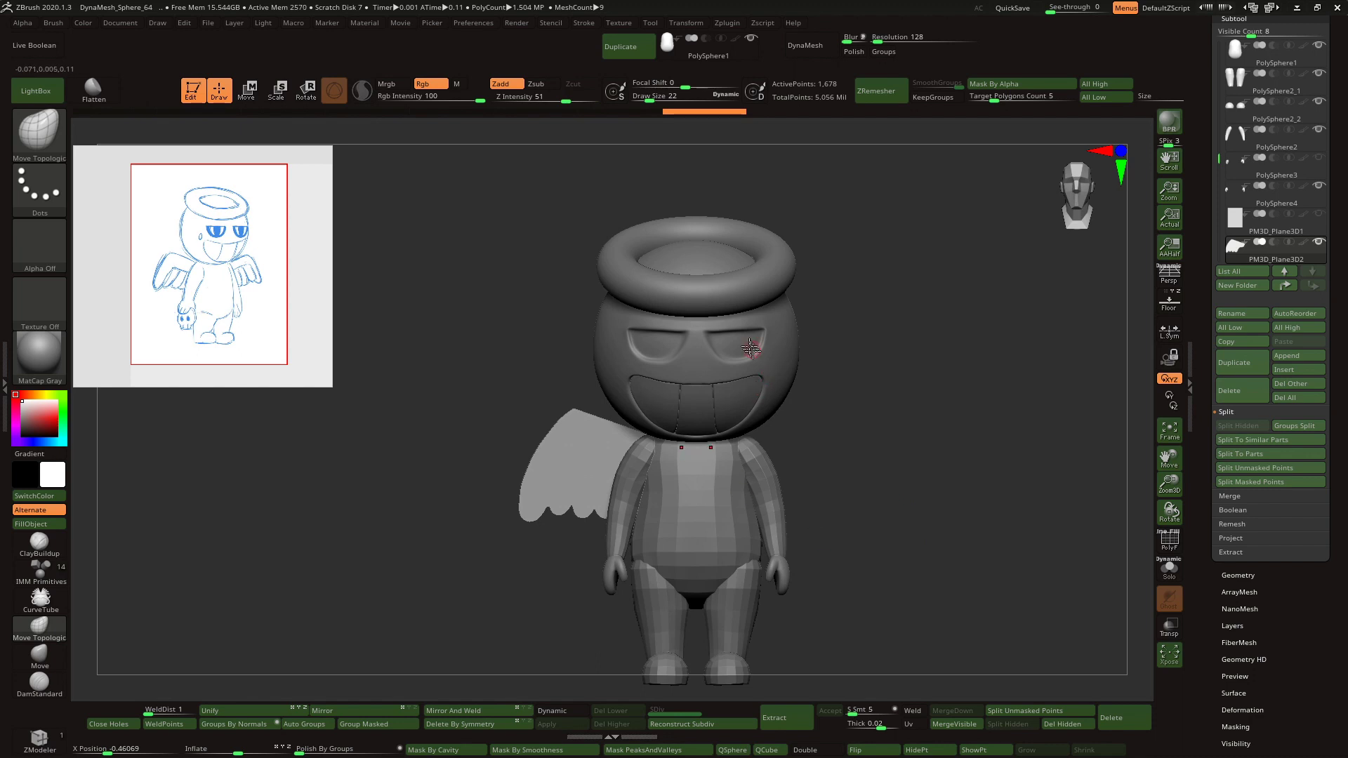
{"action": "left_click_drag", "start_coordinate": [818, 310], "coordinate": [818, 353]}
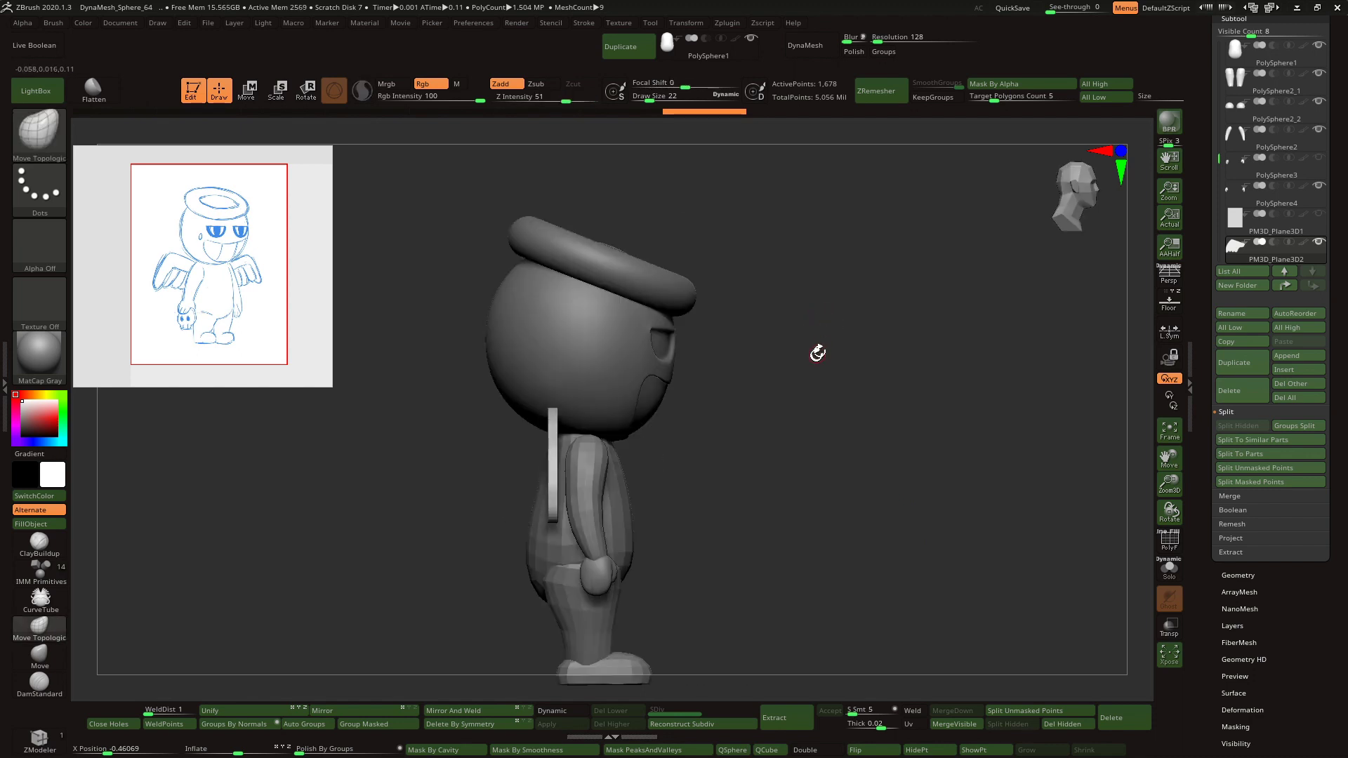
- Select the arms and preview them smoothed with dynamic subdivision
{"action": "left_click", "coordinate": [597, 485], "text": "alt"}
{"action": "right_click_drag", "start_coordinate": [596, 485], "coordinate": [576, 483], "text": "shift"}
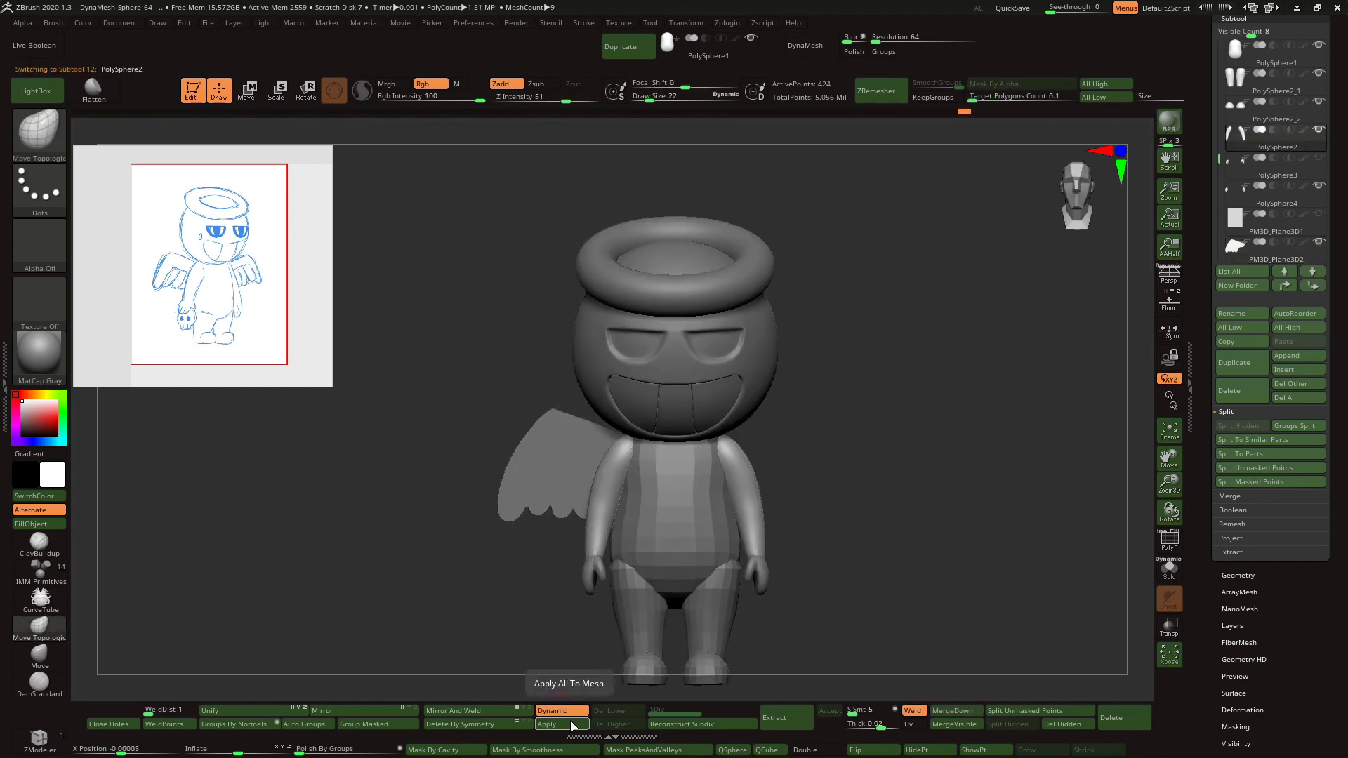
{"action": "left_click", "coordinate": [586, 569], "text": "alt"}
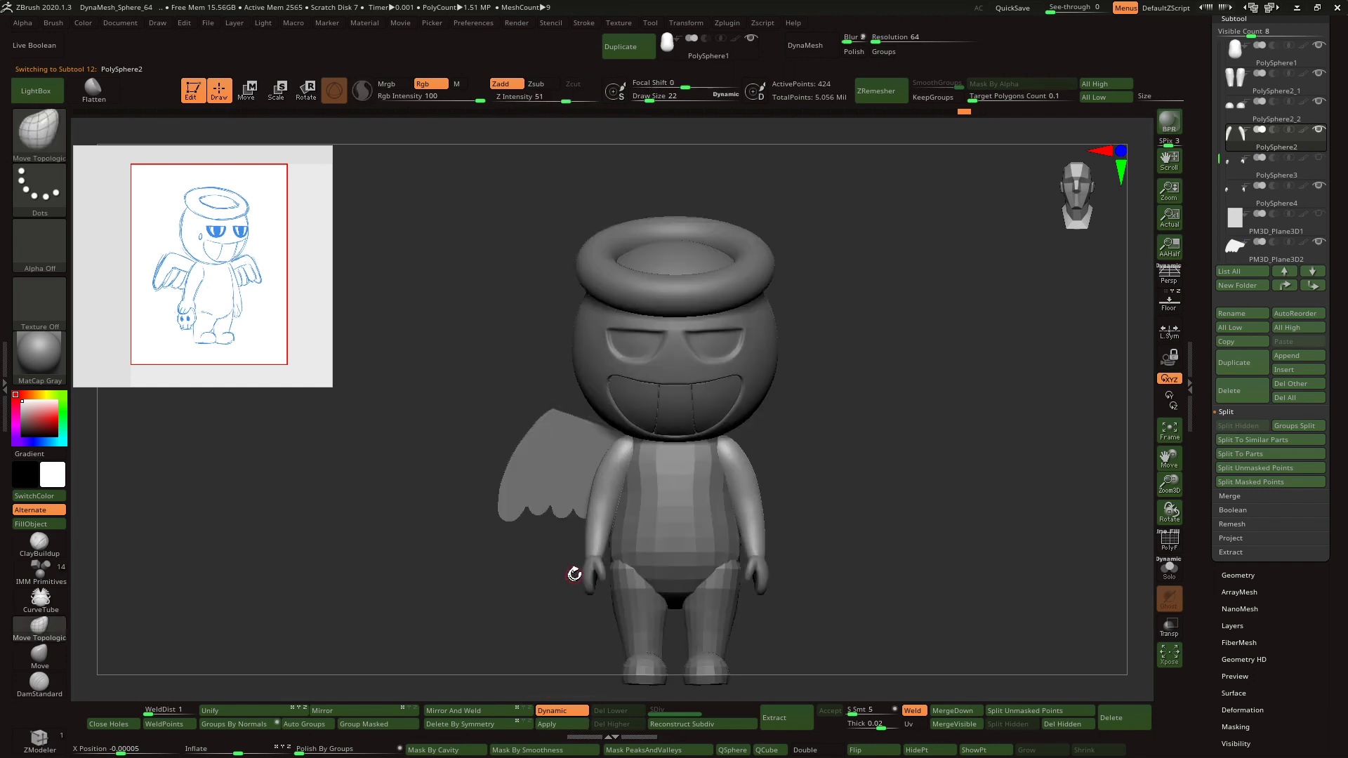
{"action": "left_click", "coordinate": [249, 90]}
{"action": "left_click_drag", "start_coordinate": [598, 506], "coordinate": [598, 498]}
{"action": "key", "text": "ctrl+z"}
- Return to sculpting mode and display the floor grid with the reference sketch behind the figure
{"action": "left_click", "coordinate": [219, 91]}
{"action": "left_click", "coordinate": [1168, 302]}
{"action": "left_click_drag", "start_coordinate": [1169, 491], "coordinate": [1170, 421]}
{"action": "left_click_drag", "start_coordinate": [1170, 483], "coordinate": [1170, 474]}
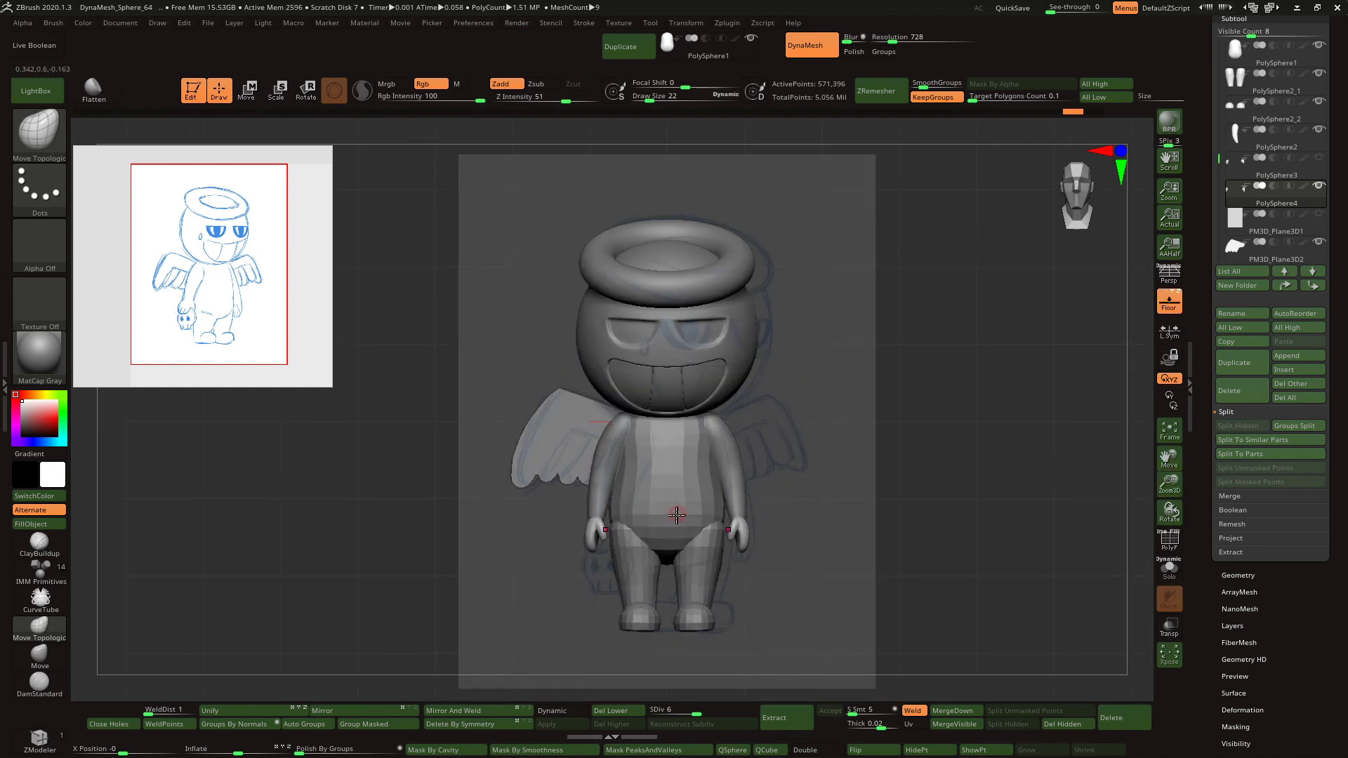
- Reshape the lower torso with the Move Topological brush at a draw size of 162
{"action": "left_click", "coordinate": [676, 516], "text": "alt"}
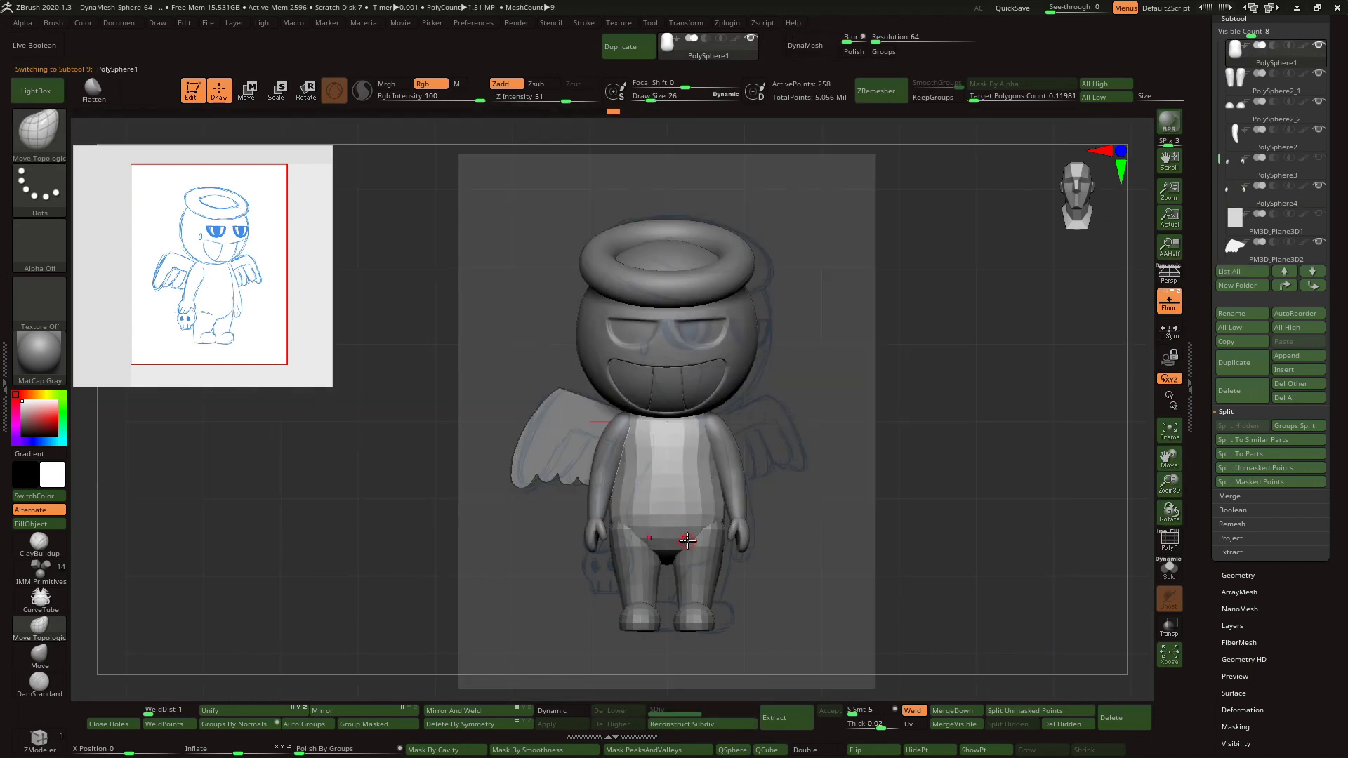
{"action": "key", "text": "bracketright"}
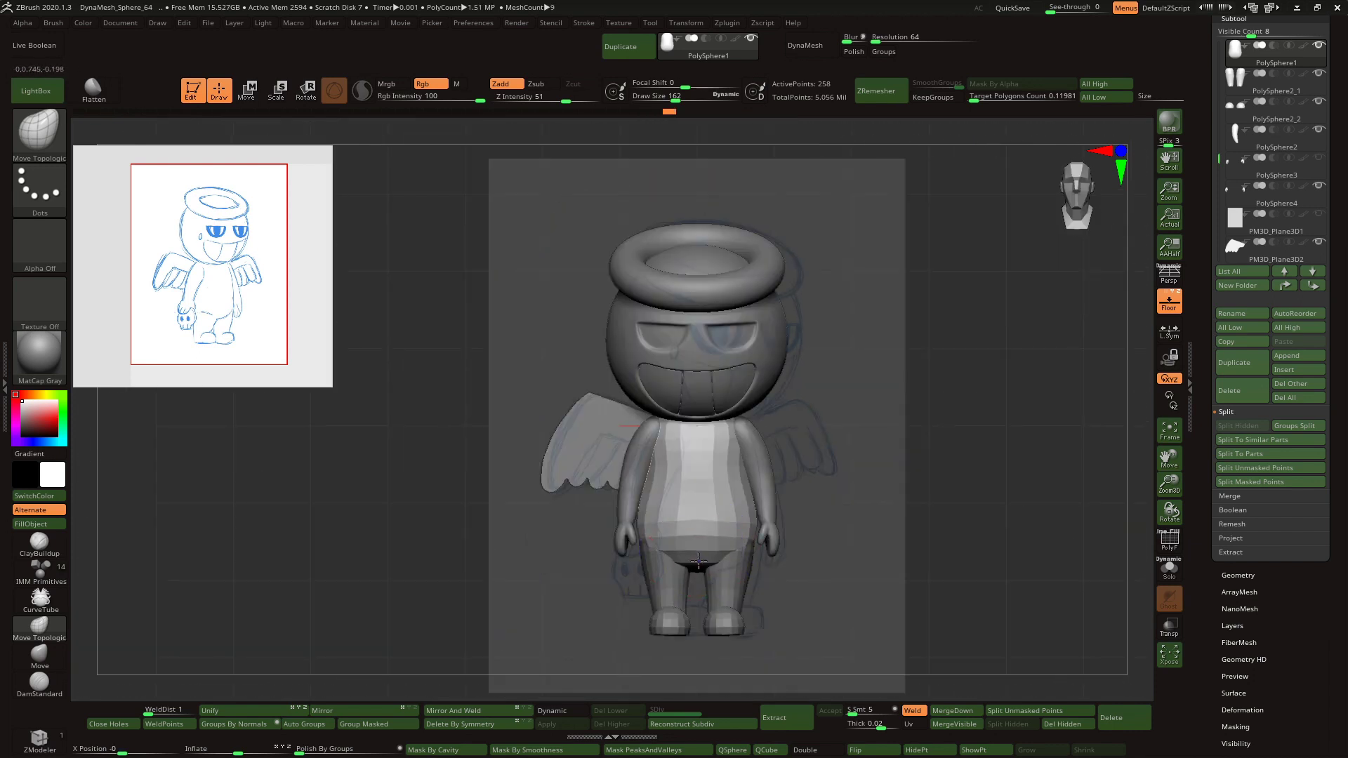
{"action": "left_click_drag", "start_coordinate": [698, 559], "coordinate": [650, 523]}
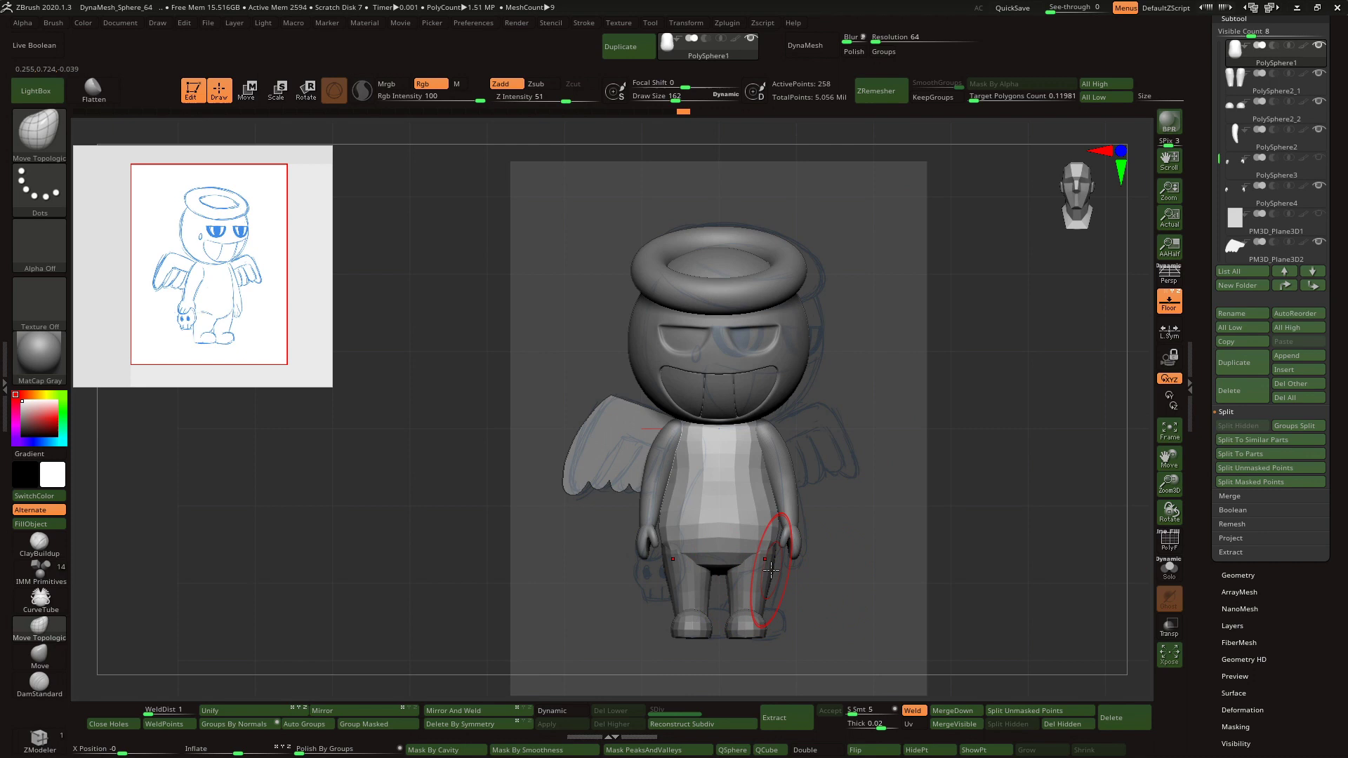
- Select the legs and switch to the Inflat brush for shaping them
{"action": "left_click", "coordinate": [684, 576], "text": "alt"}
{"action": "mouse_move", "coordinate": [713, 577]}
{"action": "right_mouse_down"}
{"action": "mouse_move", "coordinate": [685, 570]}
{"action": "mouse_move", "coordinate": [779, 587]}
{"action": "right_mouse_up"}
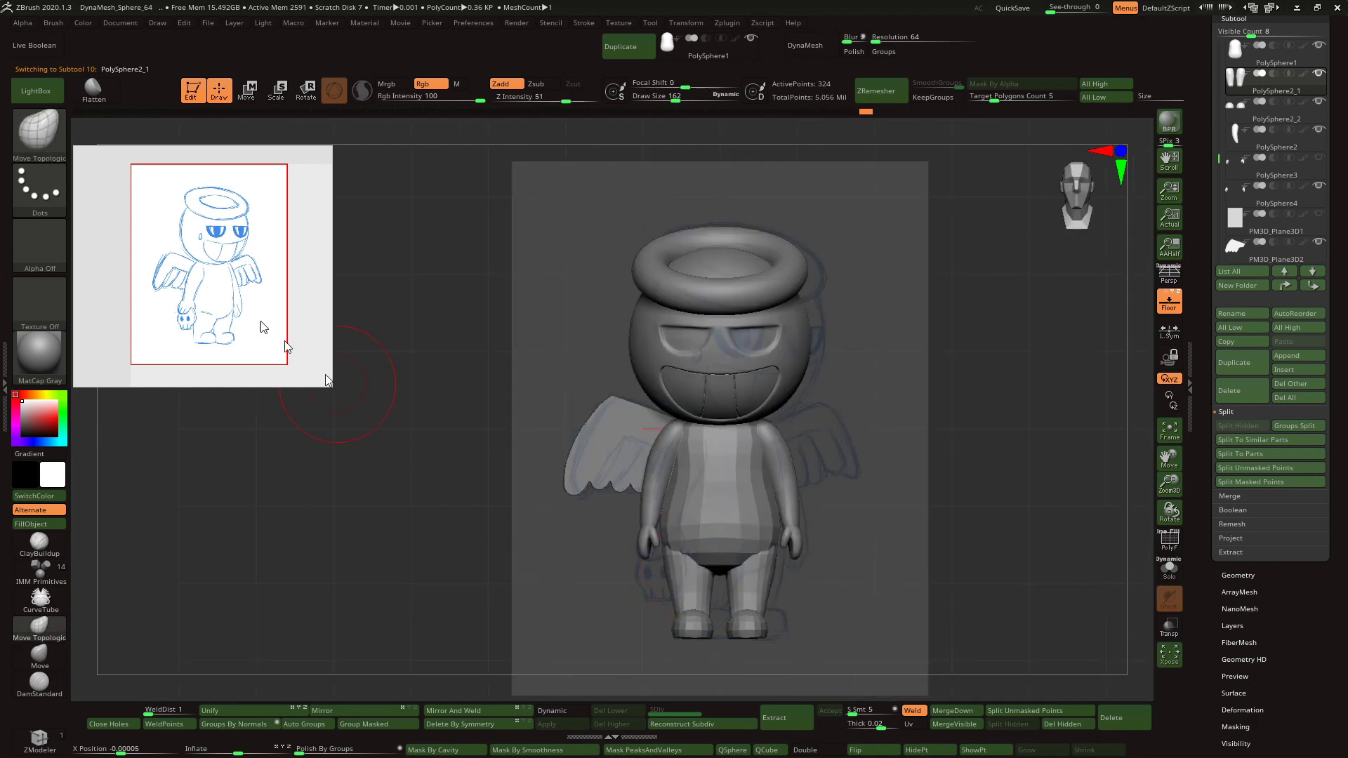
{"action": "key", "text": "b"}
{"action": "key", "text": "i"}
{"action": "key", "text": "n"}
{"action": "mouse_move", "coordinate": [714, 540]}
{"action": "right_mouse_down"}
{"action": "mouse_move", "coordinate": [715, 587]}
{"action": "mouse_move", "coordinate": [707, 518]}
{"action": "mouse_move", "coordinate": [718, 561]}
{"action": "right_mouse_up"}
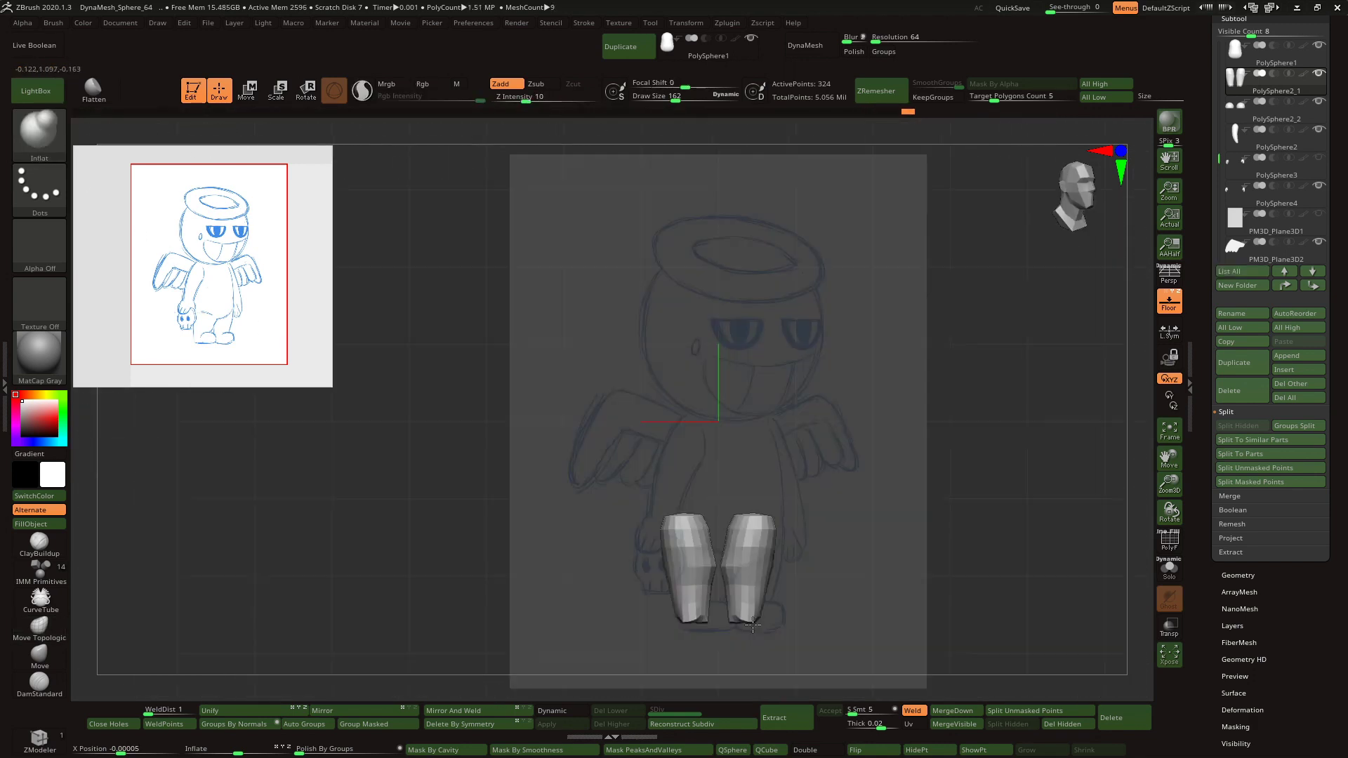
- Turn on dynamic subdivision for the legs and the torso and apply it to both meshes
{"action": "left_click", "coordinate": [551, 711]}
{"action": "left_click", "coordinate": [566, 724]}
{"action": "left_click", "coordinate": [737, 519], "text": "alt"}
{"action": "left_click", "coordinate": [569, 713]}
{"action": "left_click", "coordinate": [567, 724]}
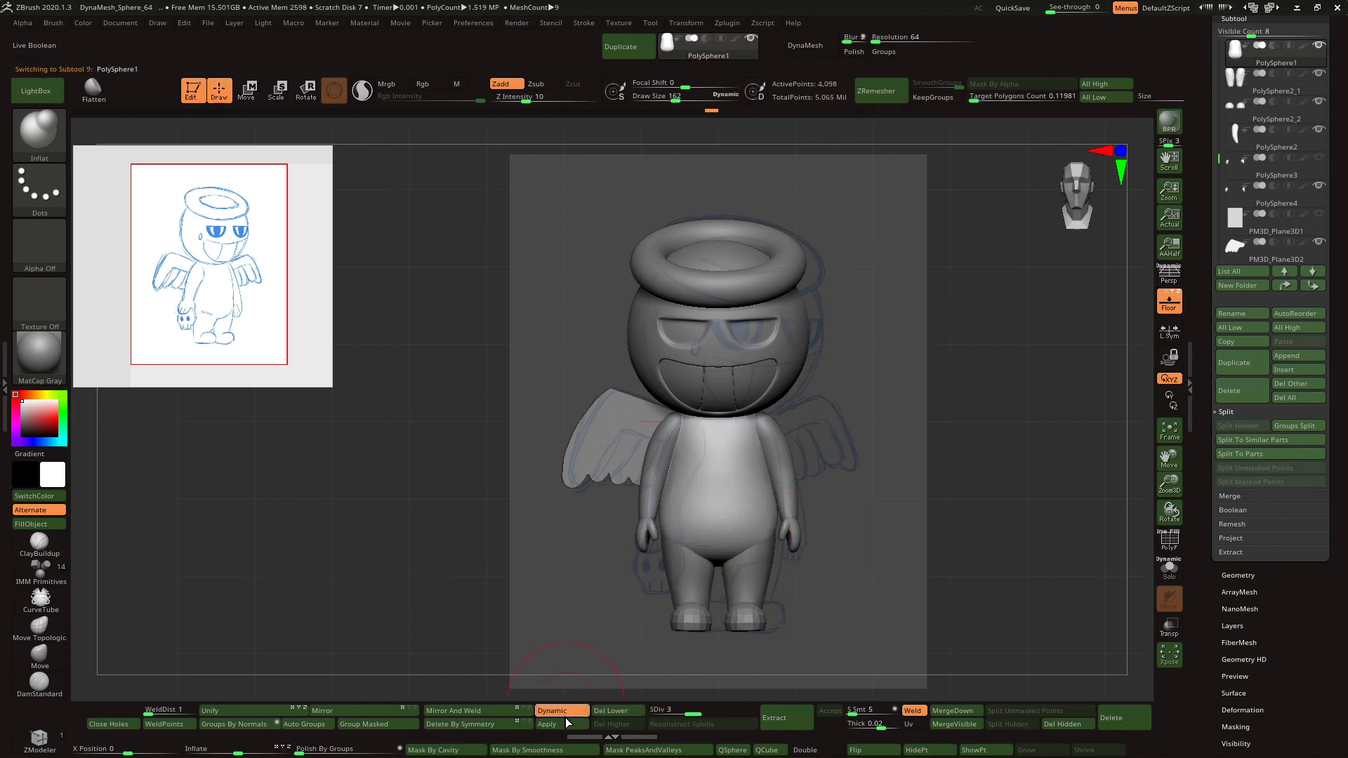
- Apply dynamic subdivision to the feet and set them to subdivision level 2
{"action": "left_click", "coordinate": [690, 622], "text": "alt"}
{"action": "right_click_drag", "start_coordinate": [691, 622], "coordinate": [713, 634]}
{"action": "left_click", "coordinate": [560, 712]}
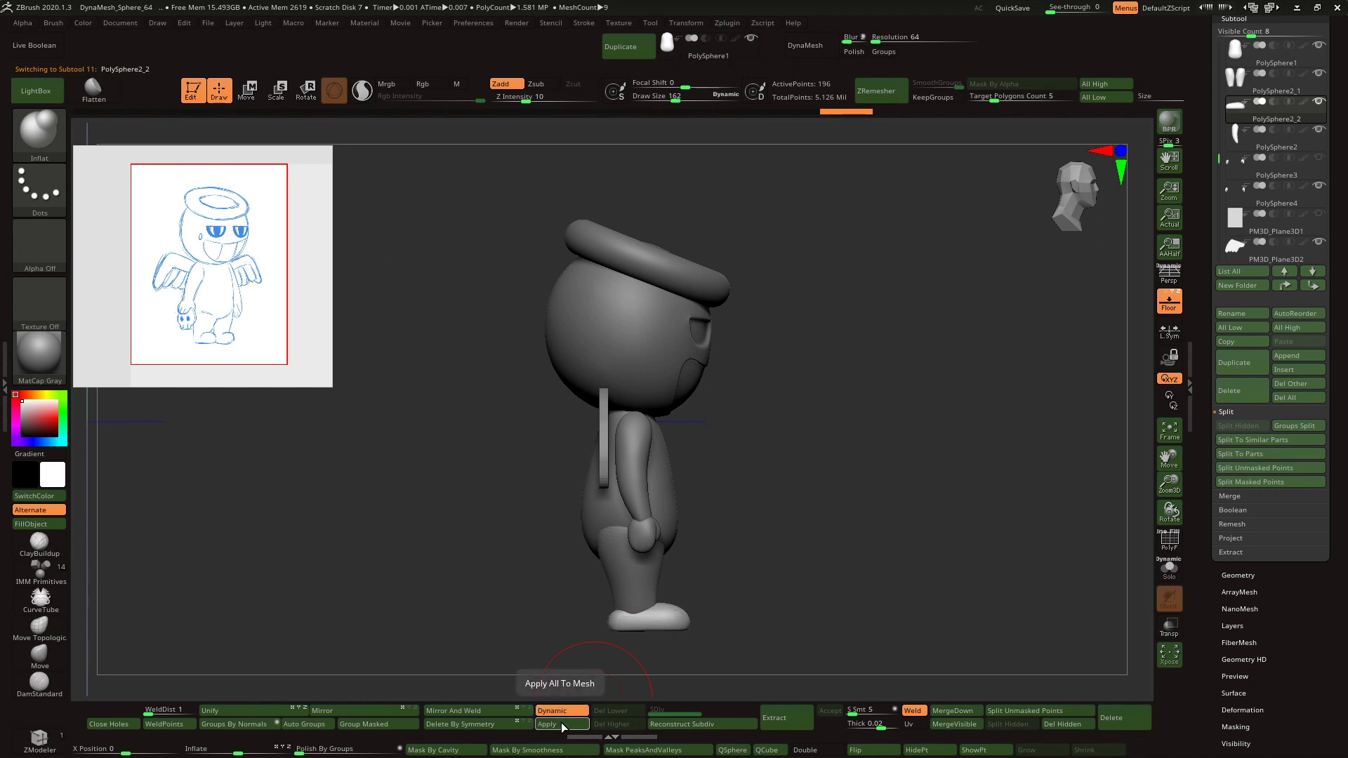
{"action": "left_click", "coordinate": [565, 723]}
{"action": "right_click_drag", "start_coordinate": [723, 542], "coordinate": [738, 537]}
{"action": "left_click", "coordinate": [663, 712]}
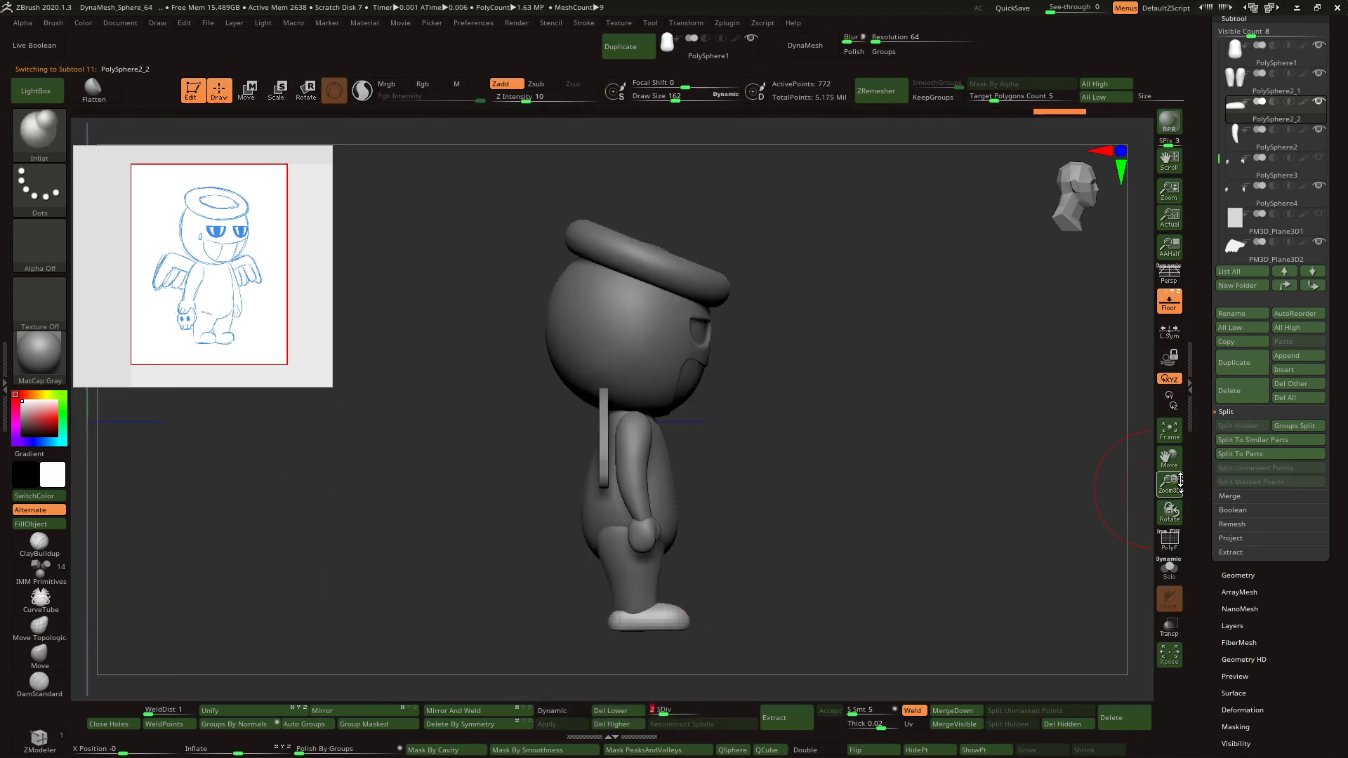
- Switch to the Move Topological brush and reshape the feet from the side and front
{"action": "left_click_drag", "start_coordinate": [1176, 483], "coordinate": [1185, 451]}
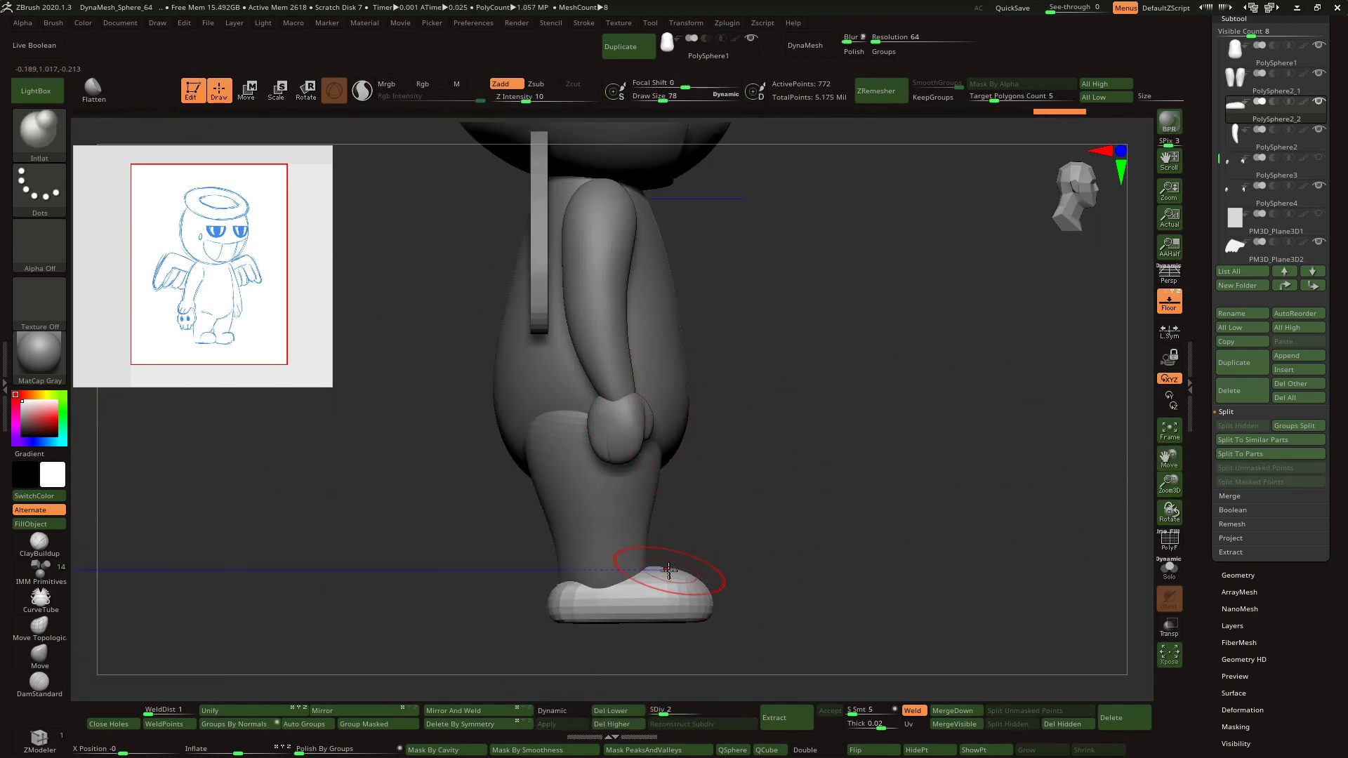
{"action": "key", "text": "b"}
{"action": "key", "text": "m"}
{"action": "key", "text": "t"}
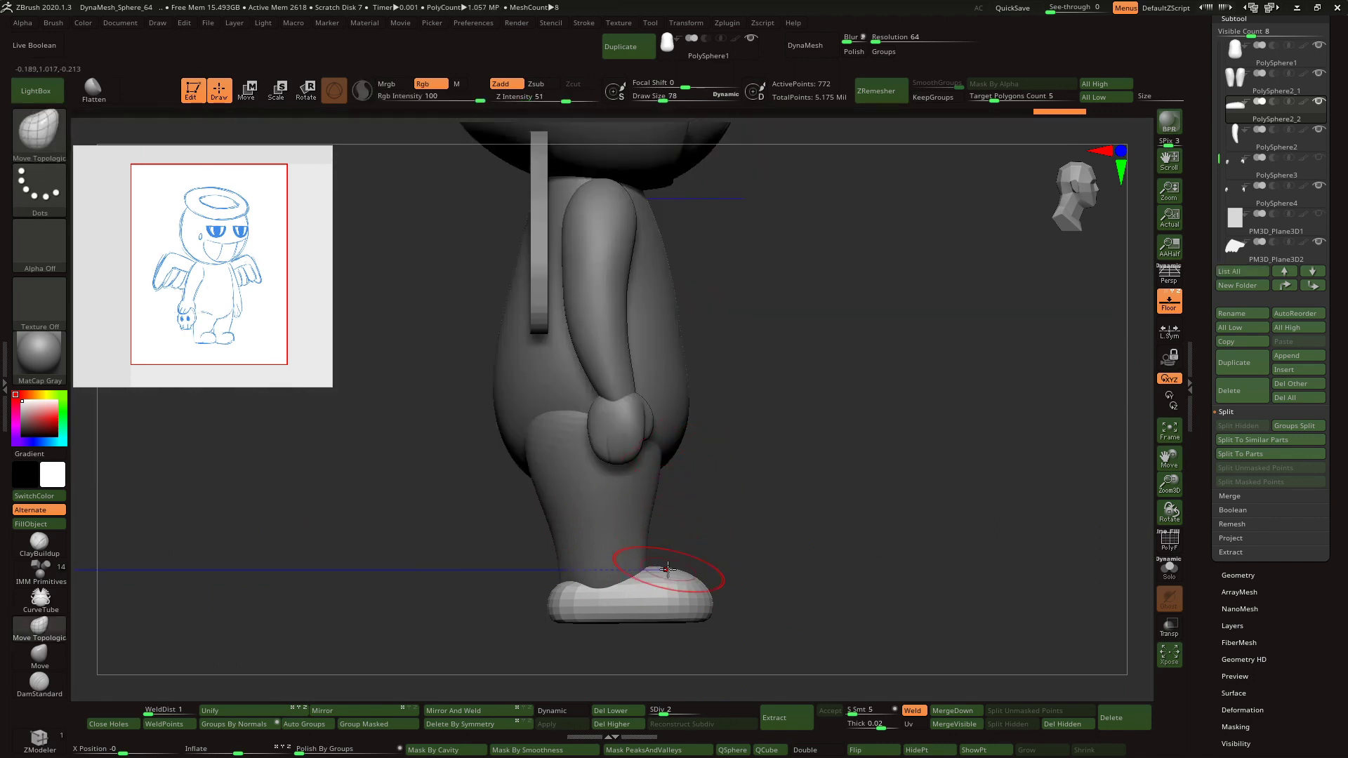
{"action": "left_click_drag", "start_coordinate": [539, 580], "coordinate": [618, 530], "text": "shift"}
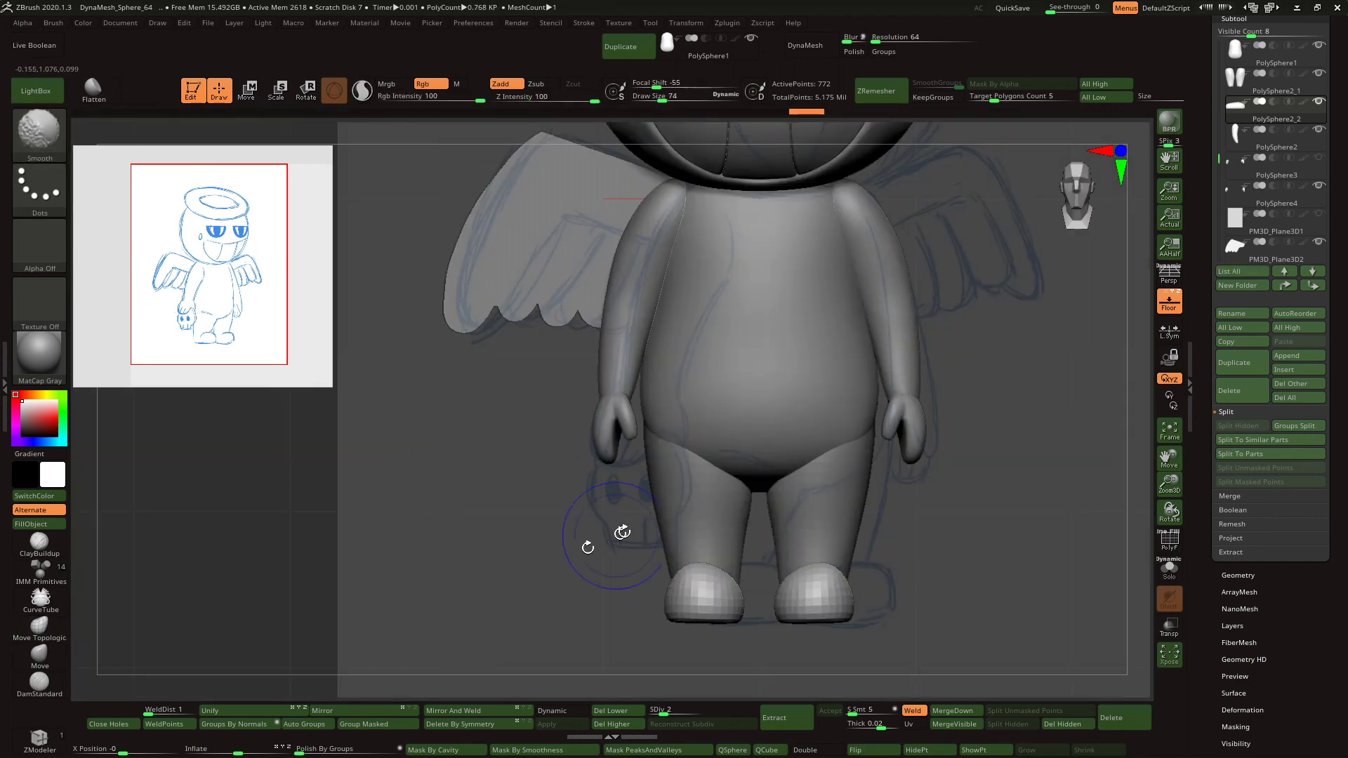
{"action": "right_click_drag", "start_coordinate": [730, 556], "coordinate": [629, 561], "text": "shift"}
{"action": "mouse_move", "coordinate": [665, 561]}
{"action": "left_mouse_down"}
{"action": "mouse_move", "coordinate": [659, 582]}
{"action": "mouse_move", "coordinate": [633, 580]}
{"action": "mouse_move", "coordinate": [641, 596]}
{"action": "left_mouse_up"}
- Select the legs and reshape the back of both thighs where they meet the torso
{"action": "right_click_drag", "start_coordinate": [677, 498], "coordinate": [944, 388]}
{"action": "left_click", "coordinate": [649, 481], "text": "alt"}
{"action": "mouse_move", "coordinate": [793, 450]}
{"action": "right_mouse_down"}
{"action": "mouse_move", "coordinate": [702, 469]}
{"action": "mouse_move", "coordinate": [673, 559]}
{"action": "mouse_move", "coordinate": [723, 442]}
{"action": "mouse_move", "coordinate": [692, 457]}
{"action": "mouse_move", "coordinate": [571, 436]}
{"action": "right_mouse_up"}
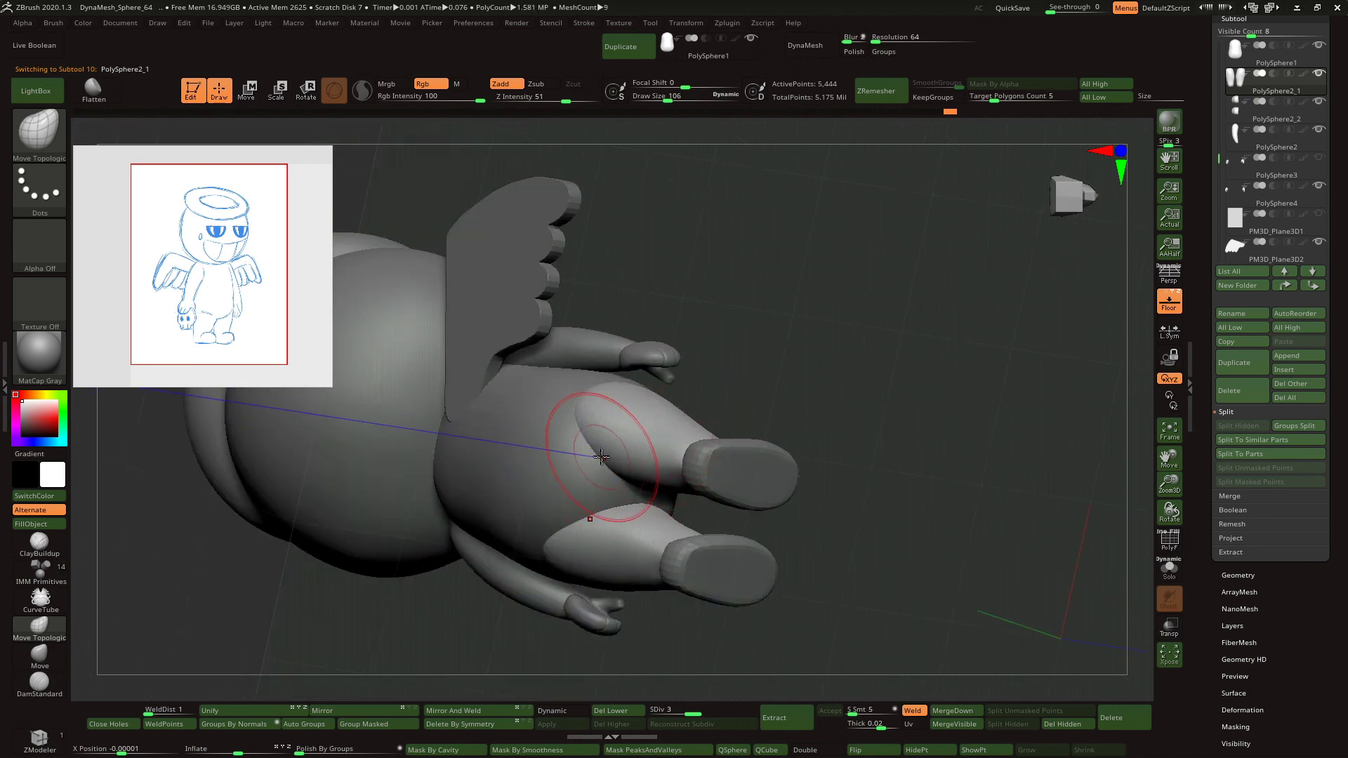
{"action": "left_click_drag", "start_coordinate": [582, 451], "coordinate": [592, 486]}
{"action": "left_click_drag", "start_coordinate": [584, 556], "coordinate": [596, 535]}
- Show the legs' wireframe, delete their lower subdivision levels and ZRemesh them with a target polygon count of 0.1
{"action": "mouse_move", "coordinate": [668, 547]}
{"action": "right_mouse_down", "text": "shift"}
{"action": "mouse_move", "coordinate": [914, 517]}
{"action": "mouse_move", "coordinate": [878, 491]}
{"action": "right_mouse_up", "text": "shift"}
{"action": "left_click", "coordinate": [1169, 540]}
{"action": "left_click", "coordinate": [1238, 574]}
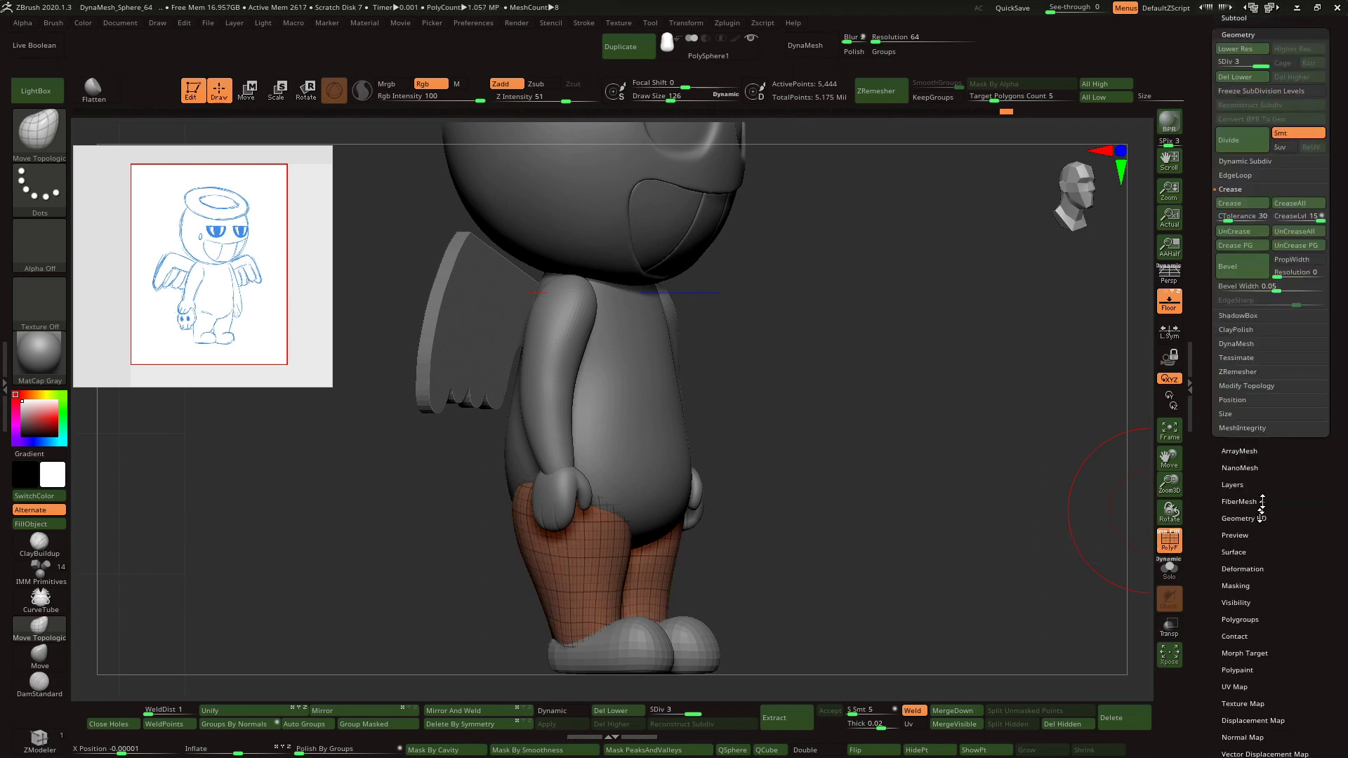
{"action": "left_click", "coordinate": [627, 708]}
{"action": "left_click", "coordinate": [1237, 372]}
{"action": "left_click", "coordinate": [1233, 343]}
{"action": "type", "text": "0.1"}
{"action": "key", "text": "Return"}
{"action": "left_click", "coordinate": [1232, 284]}
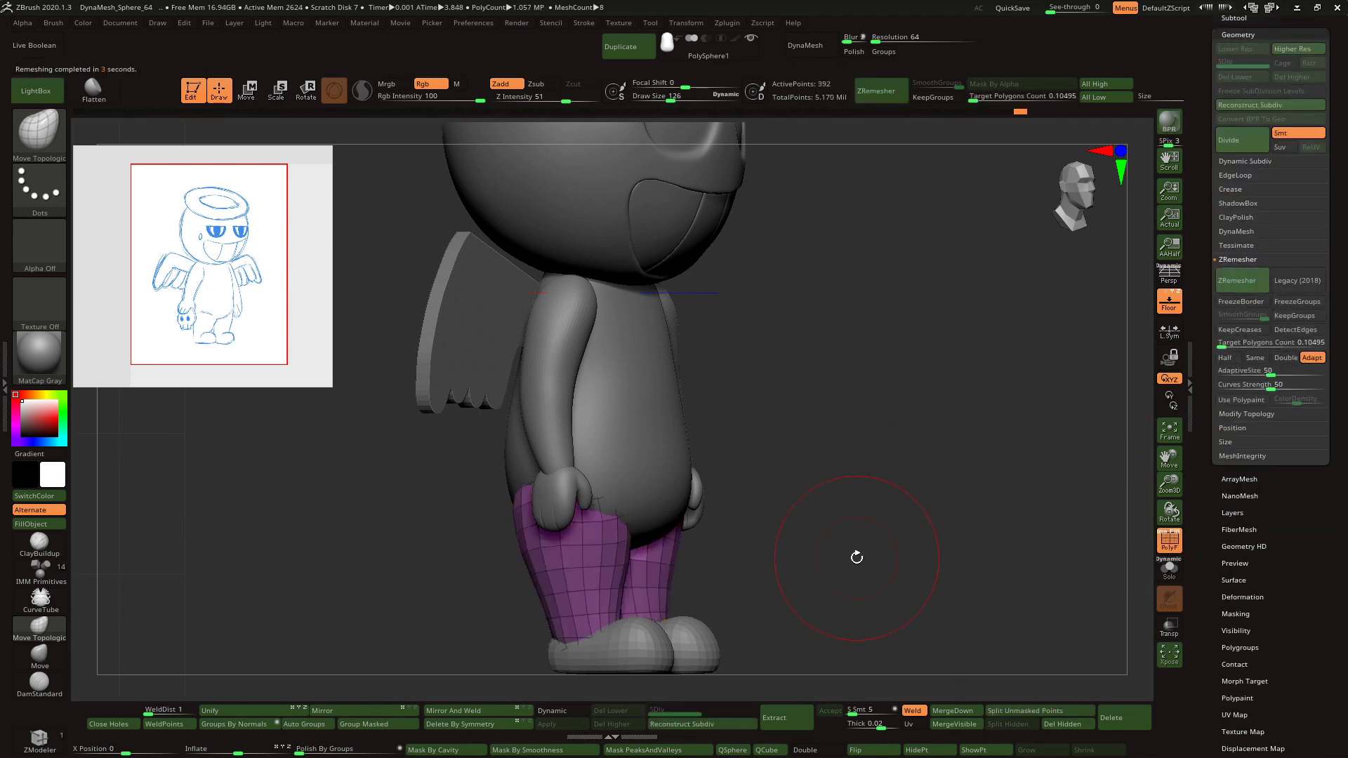
- Adjust the form of the remeshed legs from behind with the Move Topological brush
{"action": "mouse_move", "coordinate": [909, 559]}
{"action": "right_mouse_down"}
{"action": "mouse_move", "coordinate": [827, 556]}
{"action": "mouse_move", "coordinate": [790, 507]}
{"action": "mouse_move", "coordinate": [676, 522]}
{"action": "right_mouse_up"}
{"action": "left_click_drag", "start_coordinate": [683, 496], "coordinate": [681, 493]}
{"action": "right_click_drag", "start_coordinate": [682, 496], "coordinate": [755, 502], "text": "shift"}
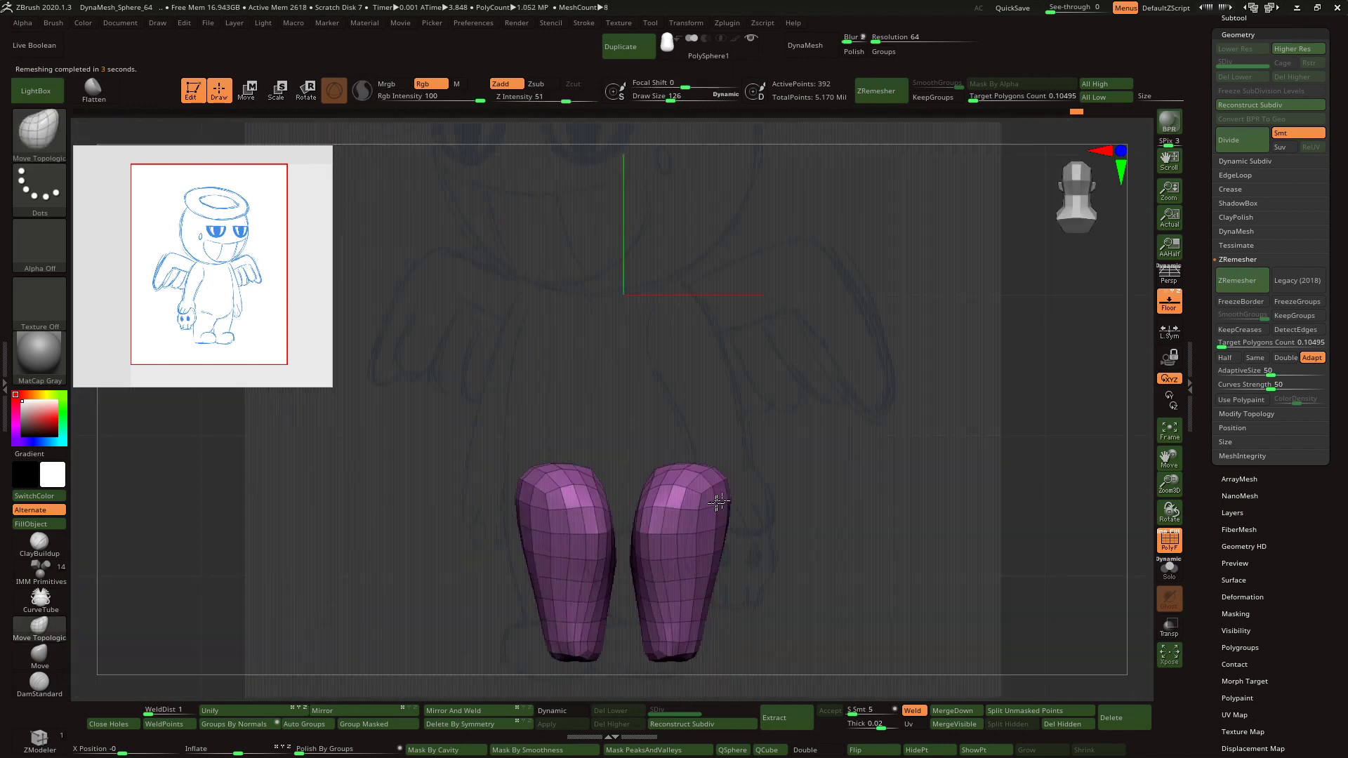
{"action": "right_click_drag", "start_coordinate": [621, 574], "coordinate": [728, 582], "text": "shift"}
{"action": "left_click_drag", "start_coordinate": [668, 557], "coordinate": [665, 567]}
{"action": "right_click_drag", "start_coordinate": [730, 583], "coordinate": [680, 589]}
{"action": "right_click_drag", "start_coordinate": [704, 543], "coordinate": [713, 558], "text": "shift"}
- Switch to the Inflat brush and add volume to the back of the legs
{"action": "left_click", "coordinate": [40, 134]}
{"action": "left_click", "coordinate": [611, 292]}
{"action": "mouse_move", "coordinate": [714, 565]}
{"action": "left_mouse_down"}
{"action": "mouse_move", "coordinate": [691, 538]}
{"action": "mouse_move", "coordinate": [705, 539]}
{"action": "mouse_move", "coordinate": [675, 568]}
{"action": "mouse_move", "coordinate": [689, 551]}
{"action": "left_mouse_up"}
{"action": "right_click_drag", "start_coordinate": [695, 554], "coordinate": [861, 612]}
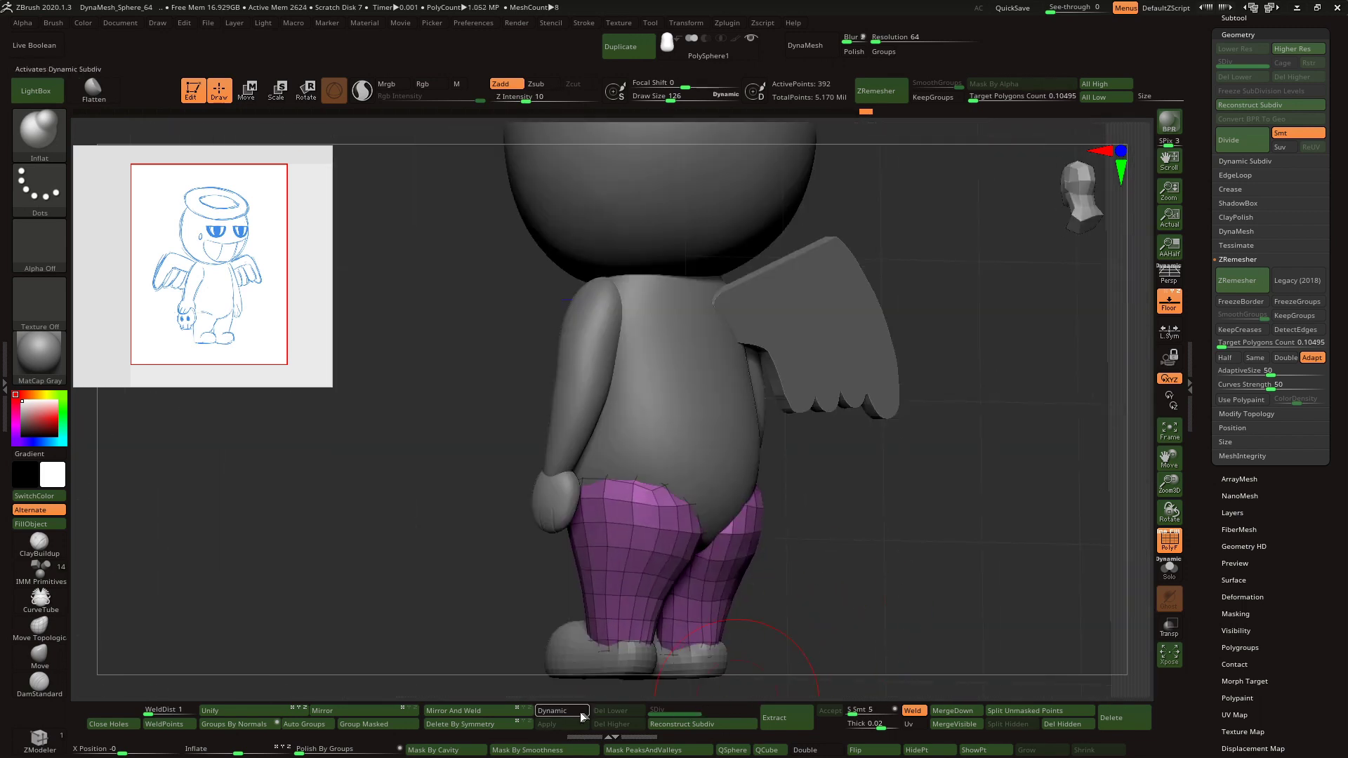
- Turn on dynamic subdivision for the remeshed legs and apply it to the mesh
{"action": "left_click", "coordinate": [578, 712]}
{"action": "left_click", "coordinate": [567, 726]}
{"action": "right_click_drag", "start_coordinate": [756, 681], "coordinate": [942, 573]}
- Select the feet and raise them to a higher subdivision level
{"action": "left_click", "coordinate": [759, 655], "text": "alt"}
{"action": "left_click", "coordinate": [695, 712]}
{"action": "right_click_drag", "start_coordinate": [858, 575], "coordinate": [887, 523], "text": "ctrl"}
- Select the arms, show them without dynamic subdivision and switch to Move Topological for shaping from the side
{"action": "left_click", "coordinate": [621, 467], "text": "alt"}
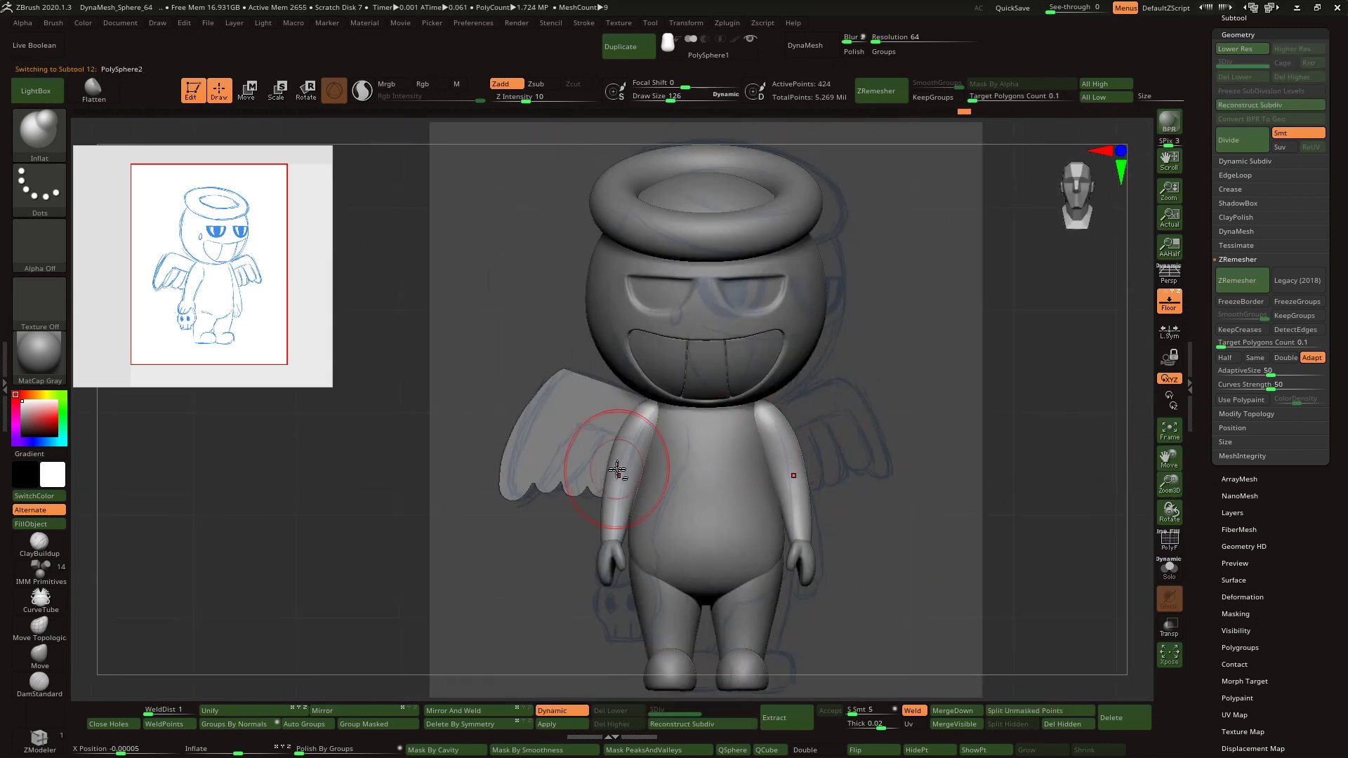
{"action": "left_click", "coordinate": [43, 147]}
{"action": "left_click", "coordinate": [719, 156]}
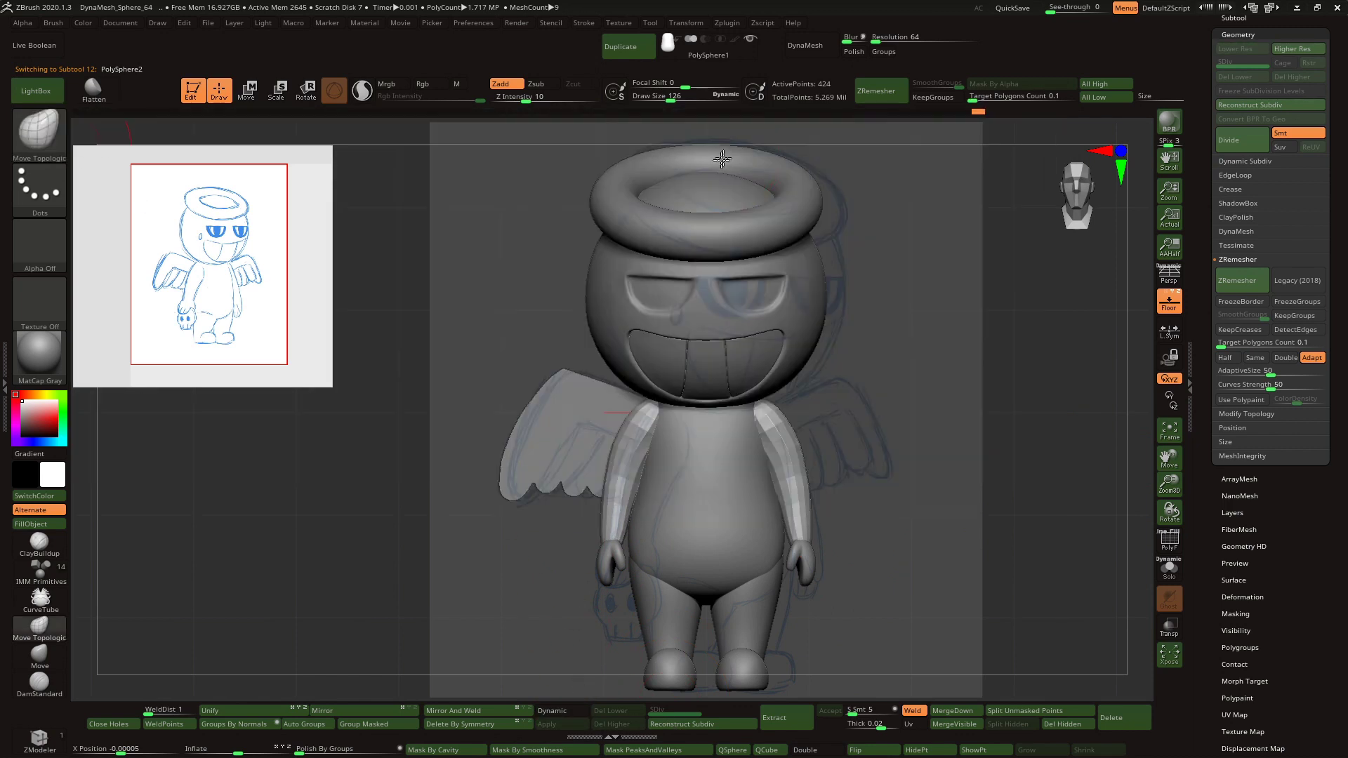
{"action": "right_click_drag", "start_coordinate": [601, 513], "coordinate": [696, 511], "text": "shift"}
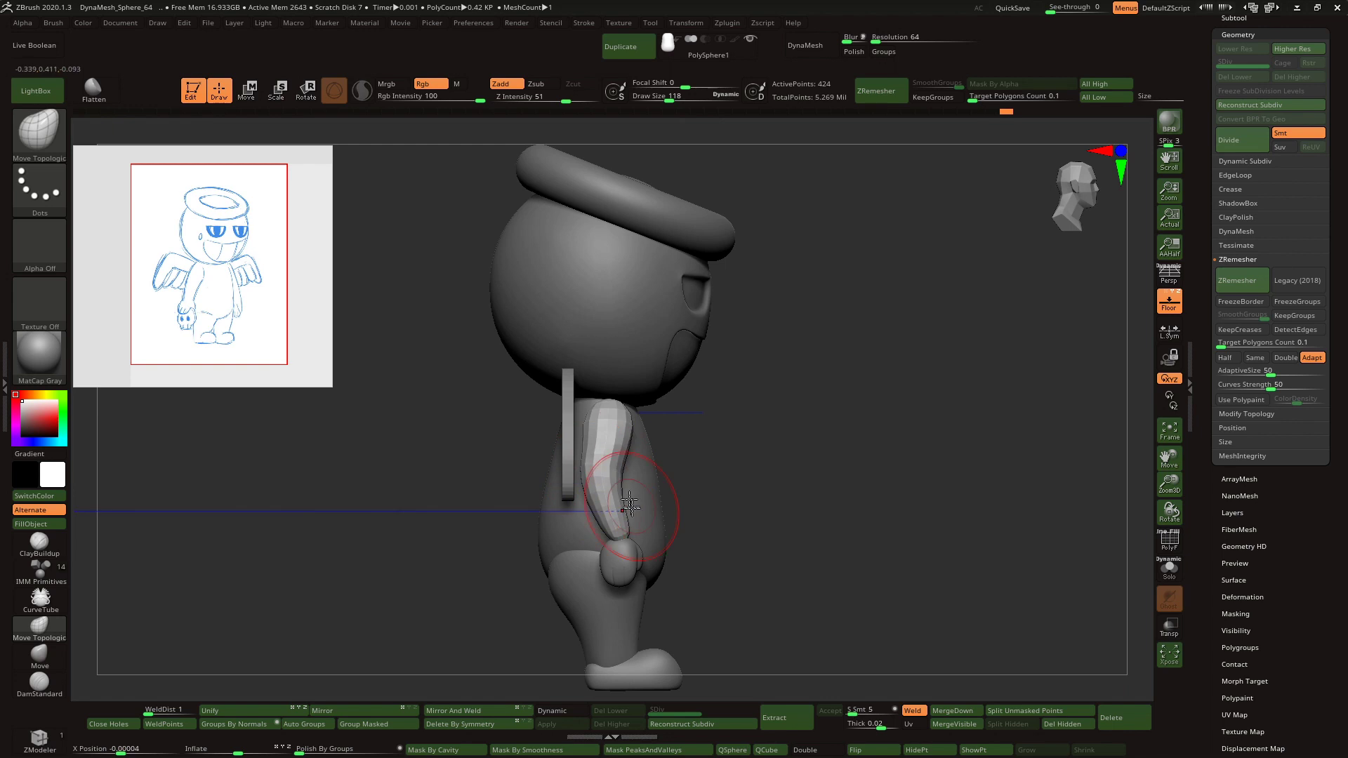
- Rotate and reposition the hands and arms so the arms hang straighter in side view
{"action": "left_click", "coordinate": [623, 561], "text": "alt"}
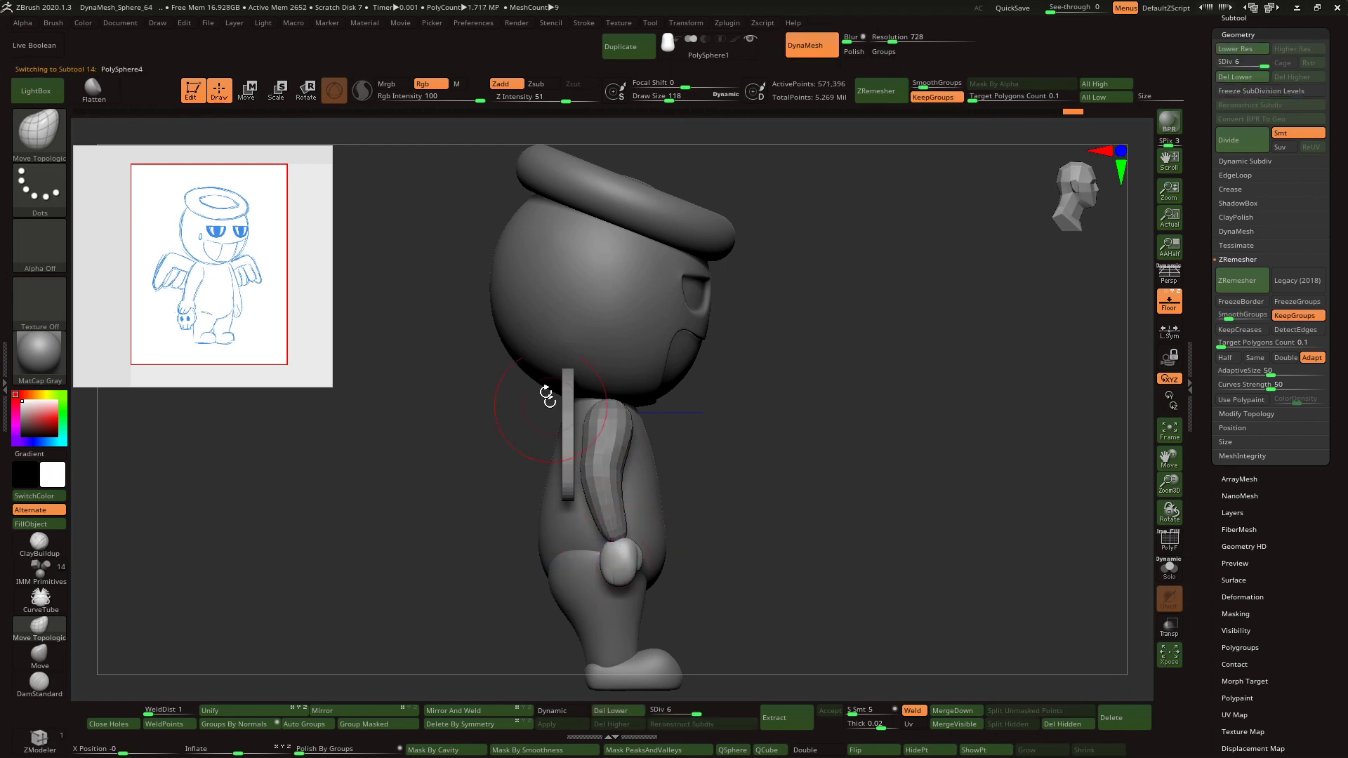
{"action": "left_click", "coordinate": [307, 88]}
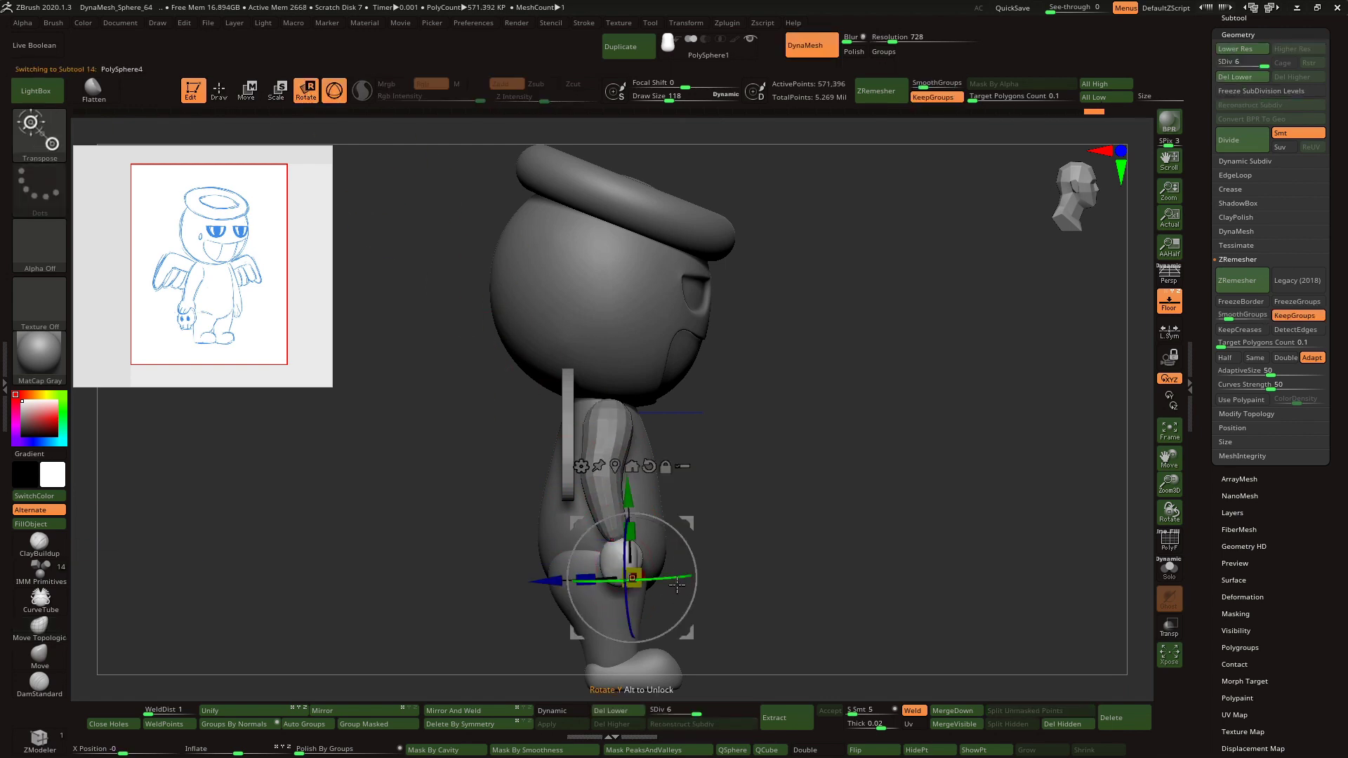
{"action": "left_click", "coordinate": [604, 500], "text": "alt"}
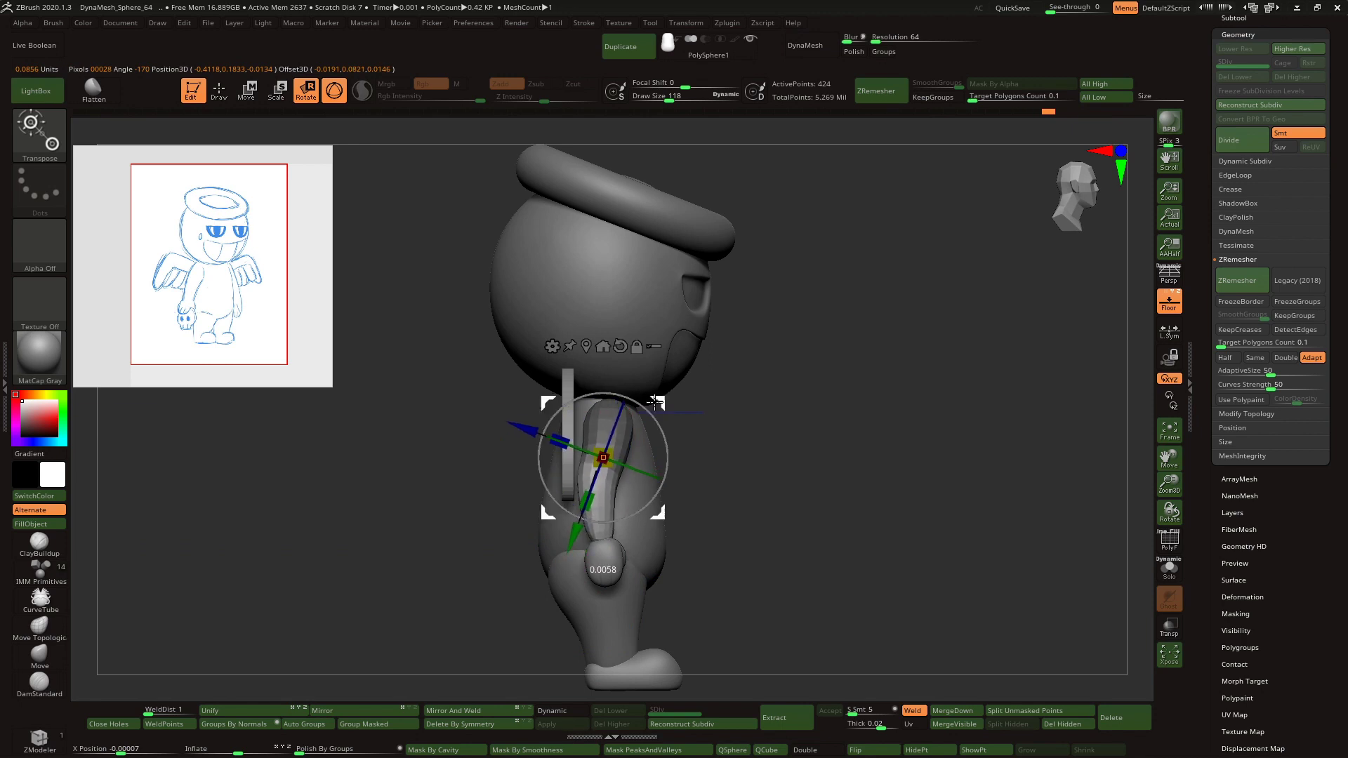
{"action": "left_click", "coordinate": [220, 93]}
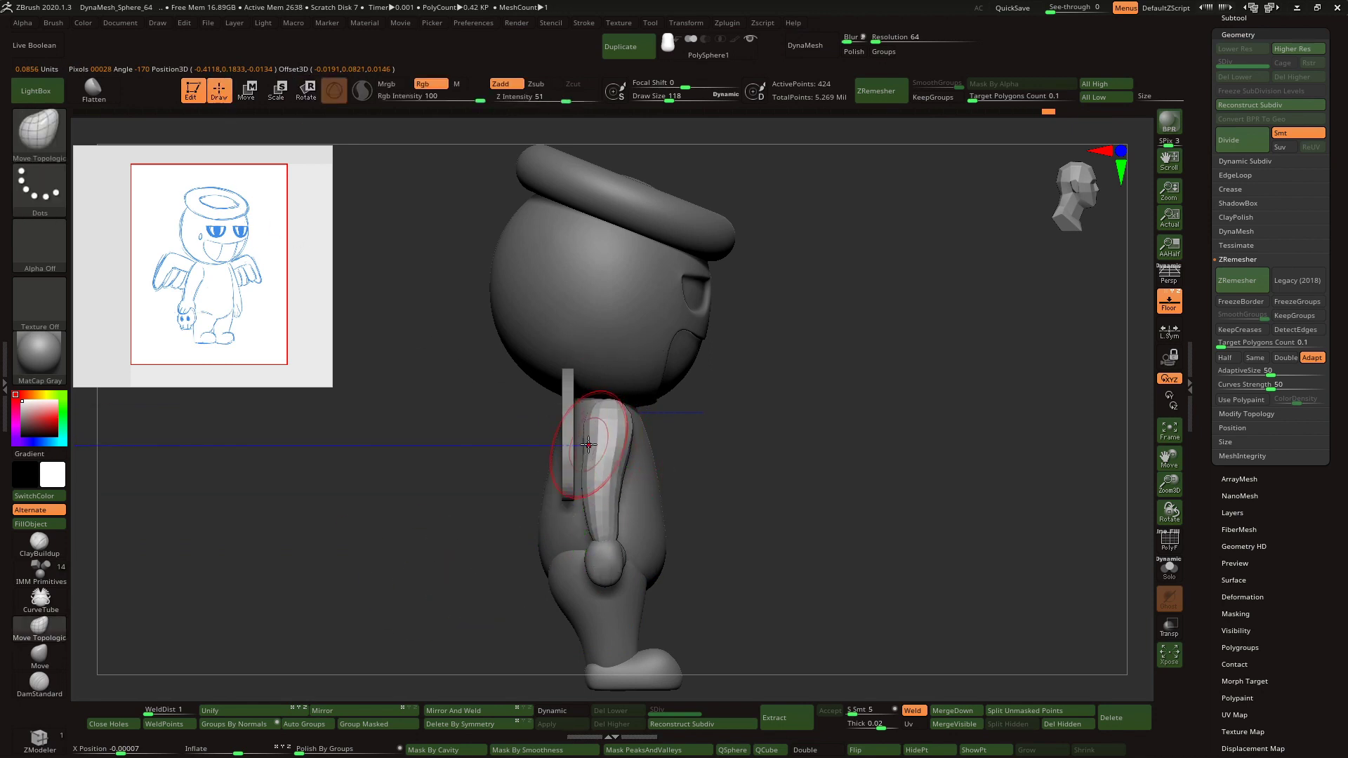
- Reshape the arms from the shoulder downward in front view with the Move Topological brush
{"action": "left_click", "coordinate": [596, 535], "text": "alt"}
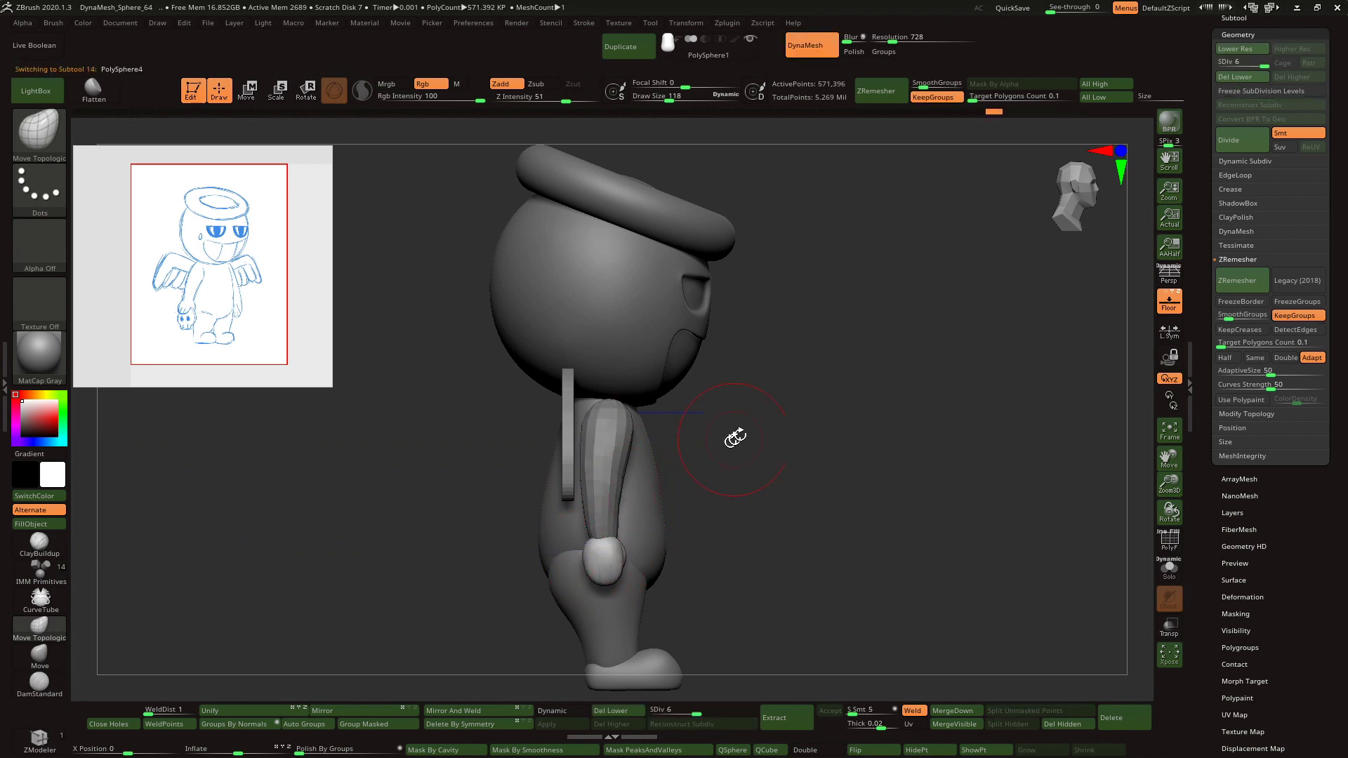
{"action": "left_click_drag", "start_coordinate": [734, 438], "coordinate": [651, 450], "text": "shift"}
{"action": "left_click", "coordinate": [638, 478], "text": "alt"}
{"action": "left_click_drag", "start_coordinate": [648, 398], "coordinate": [626, 474]}
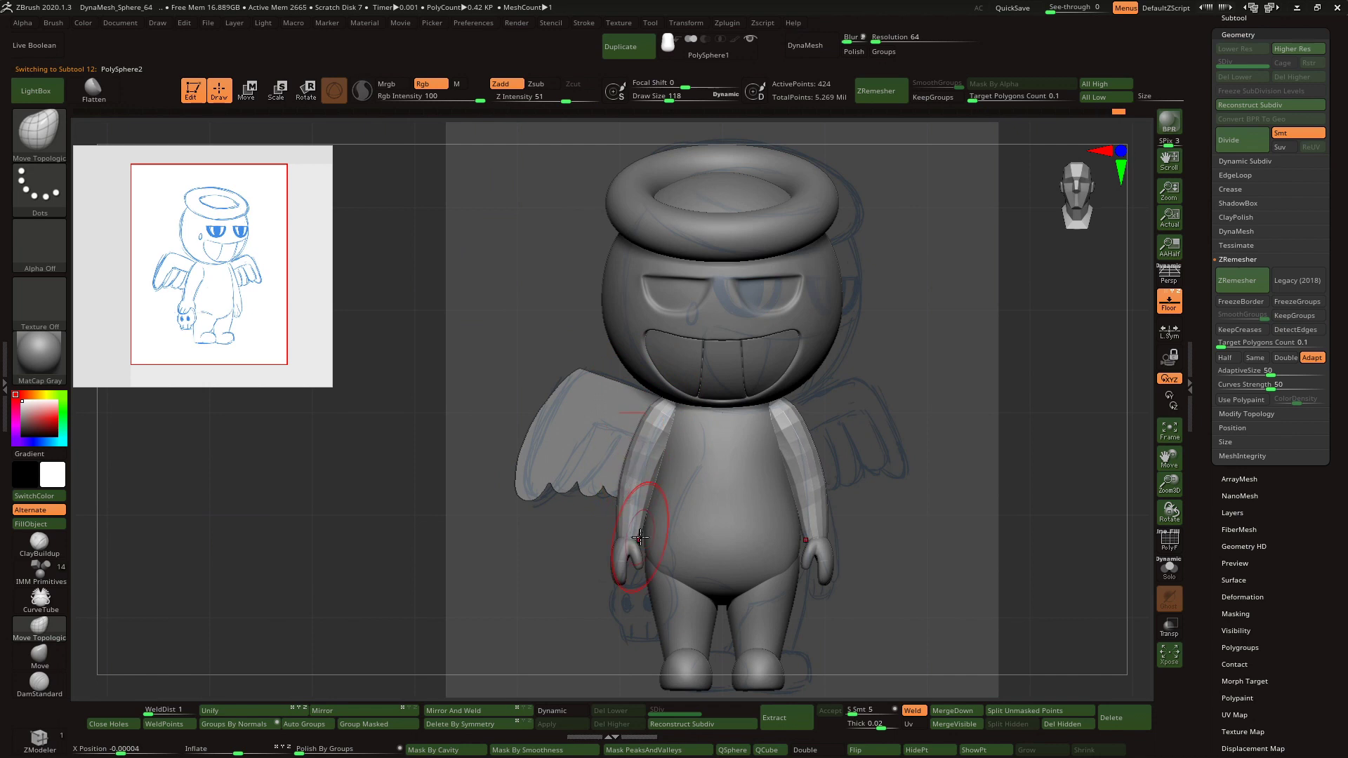
- Divide the arms up to subdivision level 5 and adjust the shoulders with the Move Topological brush
{"action": "key", "text": "ctrl+d"}
{"action": "key", "text": "ctrl+d"}
{"action": "key", "text": "ctrl+d"}
{"action": "key", "text": "ctrl+d"}
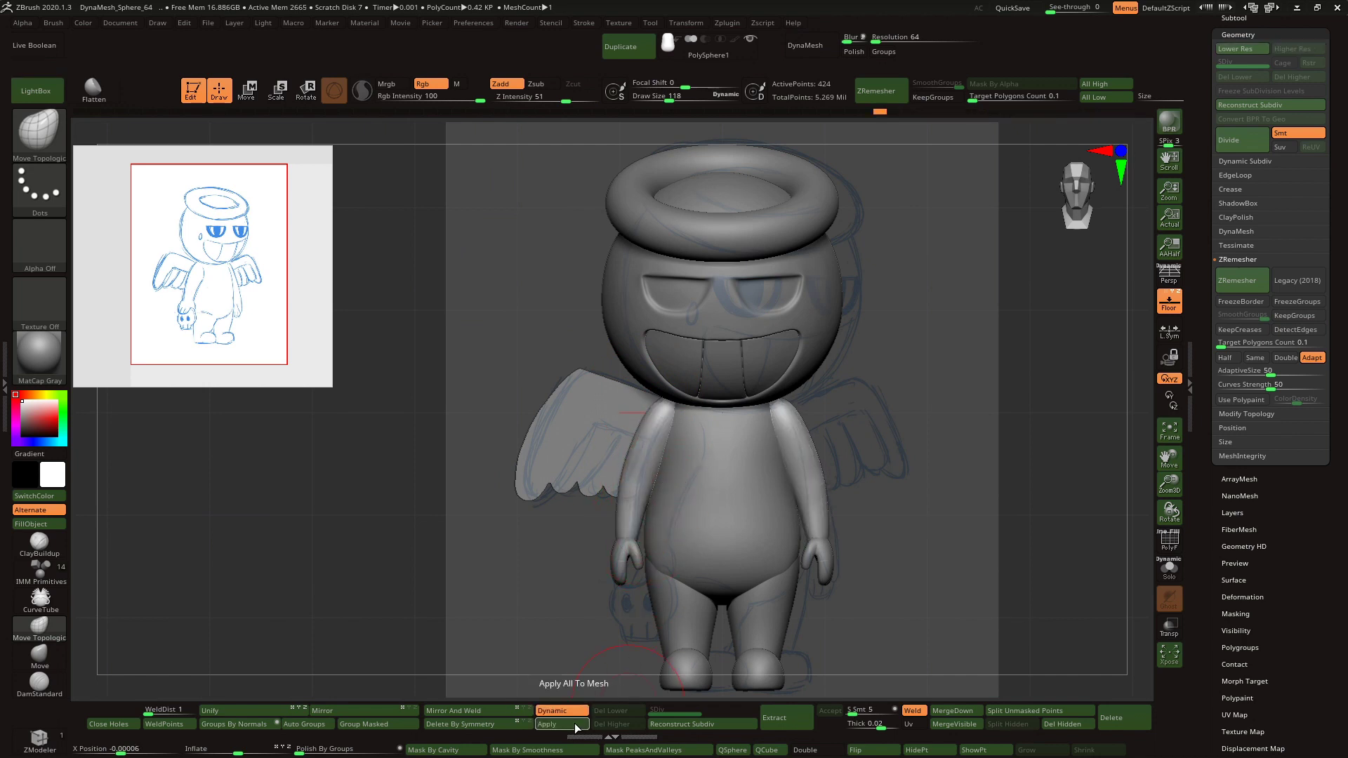
{"action": "mouse_move", "coordinate": [572, 672]}
{"action": "left_mouse_down"}
{"action": "mouse_move", "coordinate": [696, 436]}
{"action": "mouse_move", "coordinate": [668, 414]}
{"action": "mouse_move", "coordinate": [766, 430]}
{"action": "left_mouse_up"}
{"action": "mouse_move", "coordinate": [628, 425]}
{"action": "left_mouse_down"}
{"action": "mouse_move", "coordinate": [674, 422]}
{"action": "mouse_move", "coordinate": [660, 407]}
{"action": "left_mouse_up"}
{"action": "right_click_drag", "start_coordinate": [682, 424], "coordinate": [679, 408], "text": "shift"}
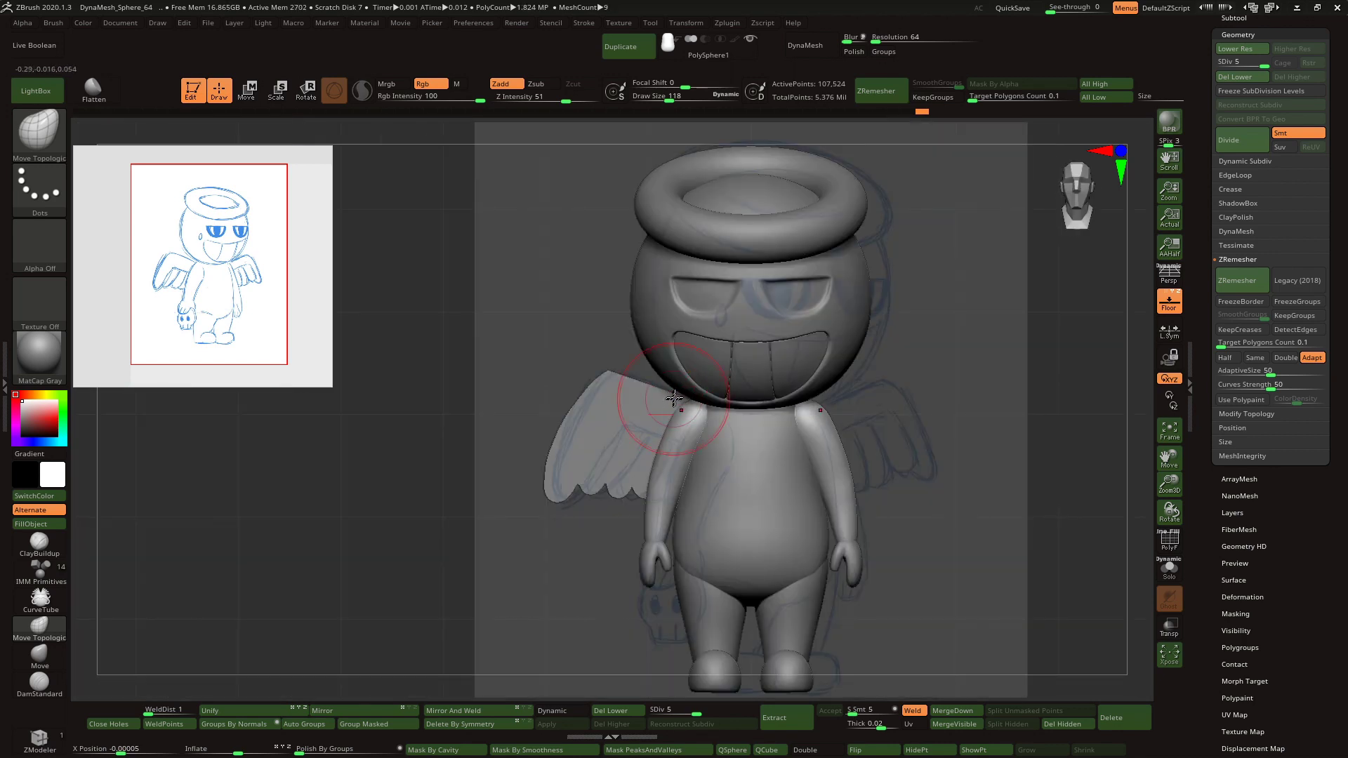
- Hide the floor reference, select the legs and rotate them slightly in side view, returning to Draw mode
{"action": "mouse_move", "coordinate": [1168, 483]}
{"action": "left_mouse_down"}
{"action": "mouse_move", "coordinate": [1164, 456]}
{"action": "mouse_move", "coordinate": [1092, 469]}
{"action": "left_mouse_up"}
{"action": "mouse_move", "coordinate": [1053, 471]}
{"action": "left_mouse_down"}
{"action": "mouse_move", "coordinate": [1116, 484]}
{"action": "mouse_move", "coordinate": [793, 312]}
{"action": "left_mouse_up"}
{"action": "left_click", "coordinate": [1169, 302]}
{"action": "left_click", "coordinate": [657, 605], "text": "alt"}
{"action": "left_click_drag", "start_coordinate": [538, 372], "coordinate": [624, 376], "text": "shift"}
{"action": "key", "text": "r"}
{"action": "mouse_move", "coordinate": [771, 604]}
{"action": "left_mouse_down"}
{"action": "mouse_move", "coordinate": [774, 588]}
{"action": "mouse_move", "coordinate": [716, 562]}
{"action": "mouse_move", "coordinate": [917, 512]}
{"action": "left_mouse_up"}
{"action": "left_click", "coordinate": [223, 92]}
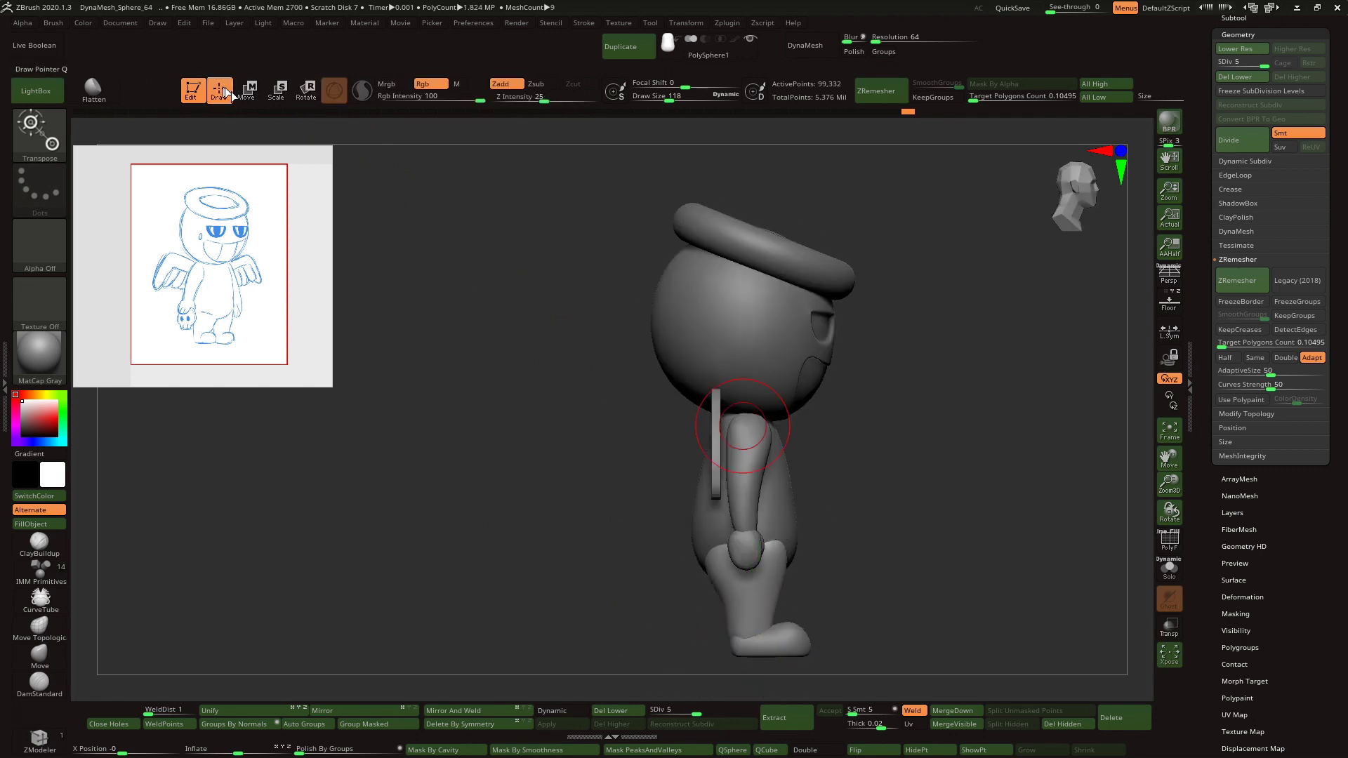
- Reshape the legs in side view with the Move Topological brush
{"action": "mouse_move", "coordinate": [812, 511]}
{"action": "left_mouse_down"}
{"action": "mouse_move", "coordinate": [738, 542]}
{"action": "mouse_move", "coordinate": [782, 490]}
{"action": "mouse_move", "coordinate": [887, 457]}
{"action": "mouse_move", "coordinate": [738, 524]}
{"action": "left_mouse_up"}
{"action": "left_click_drag", "start_coordinate": [865, 521], "coordinate": [711, 582]}
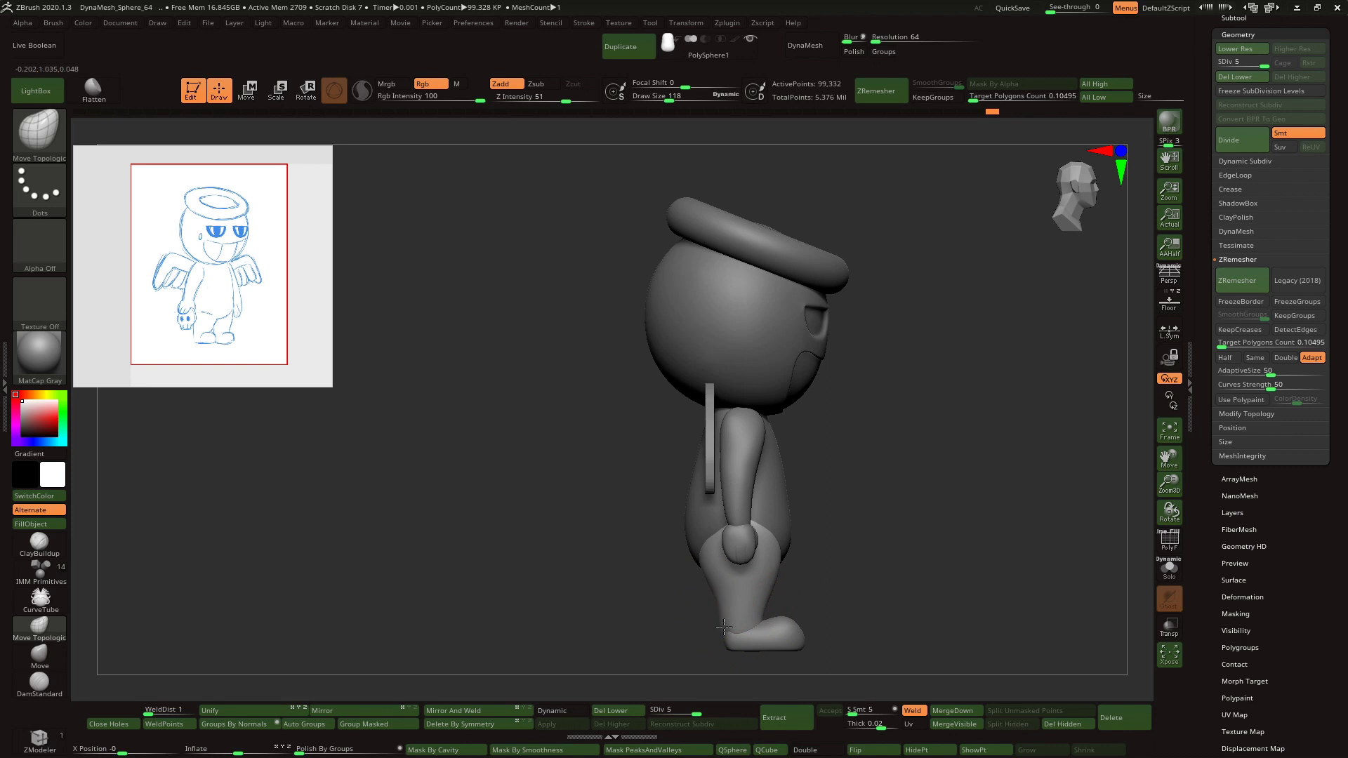
{"action": "mouse_move", "coordinate": [723, 627]}
{"action": "left_mouse_down", "text": "shift"}
{"action": "mouse_move", "coordinate": [855, 574]}
{"action": "mouse_move", "coordinate": [739, 640]}
{"action": "mouse_move", "coordinate": [725, 612]}
{"action": "left_mouse_up", "text": "shift"}
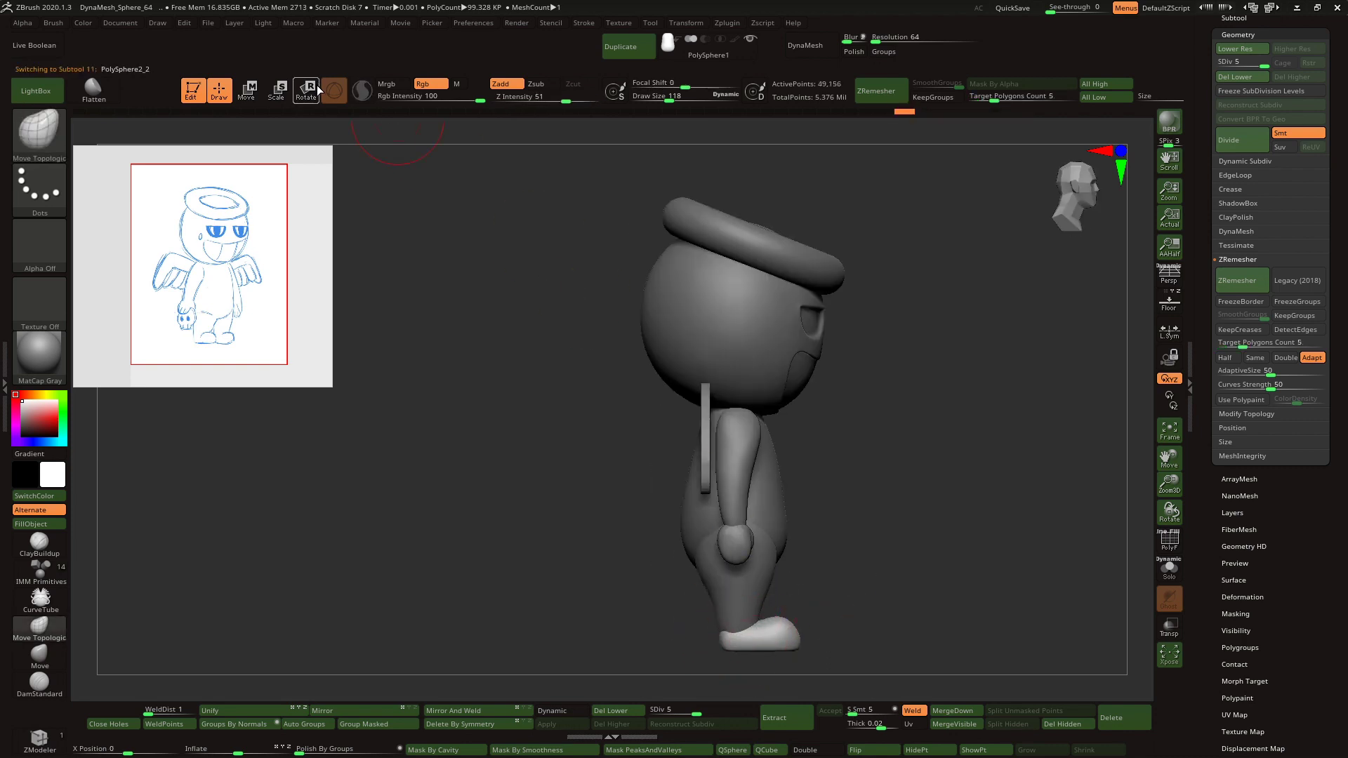
- Shift the feet back under the legs in side view and reshape their heels with the Move Topological brush
{"action": "key", "text": "w"}
{"action": "left_click", "coordinate": [776, 508]}
{"action": "left_click_drag", "start_coordinate": [815, 565], "coordinate": [808, 563]}
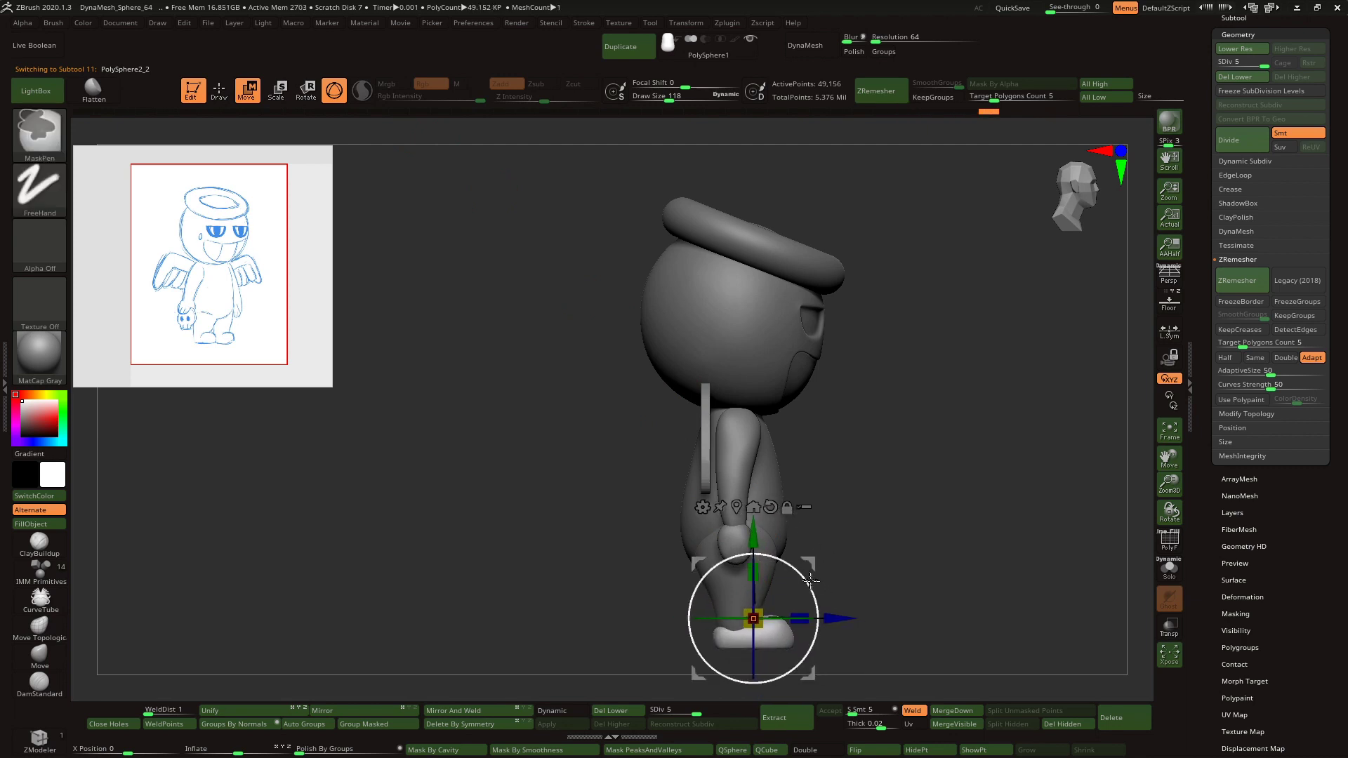
{"action": "left_click_drag", "start_coordinate": [1169, 485], "coordinate": [1149, 389]}
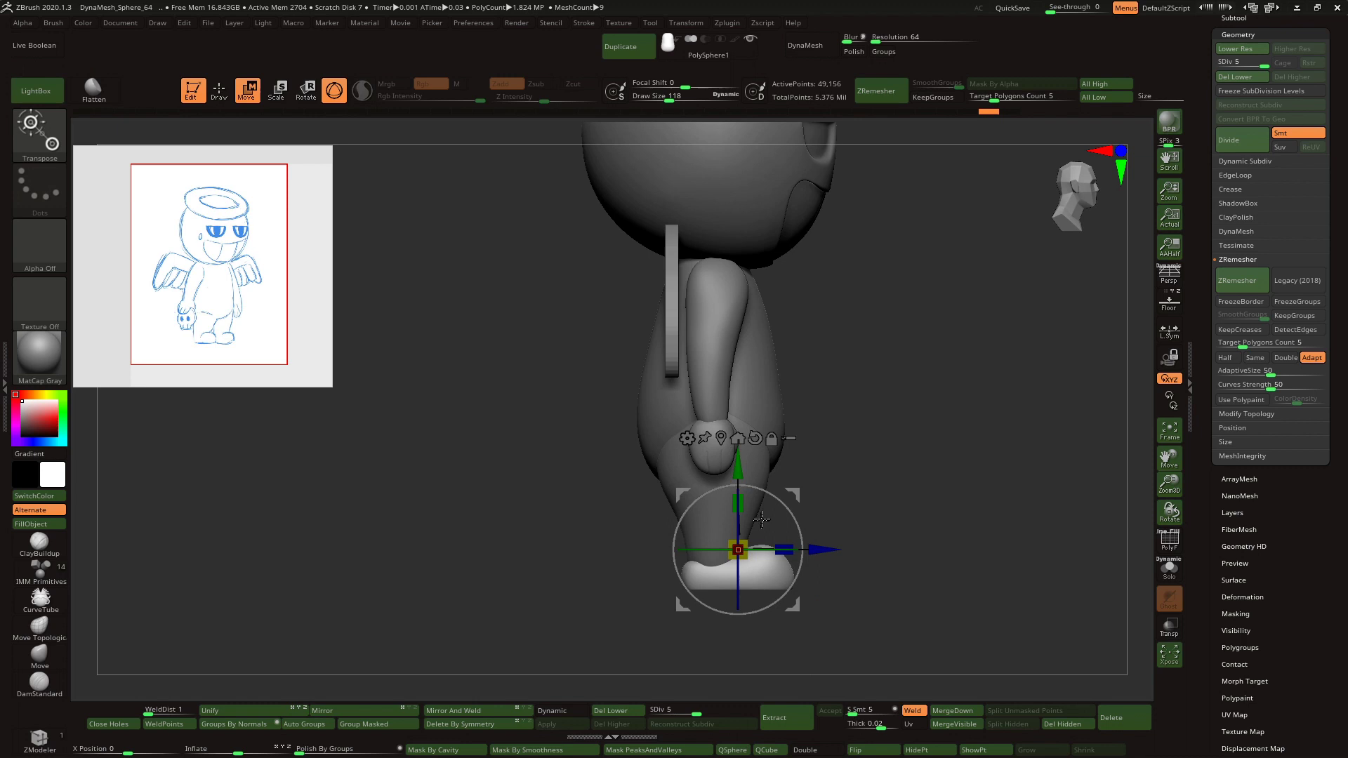
{"action": "key", "text": "q"}
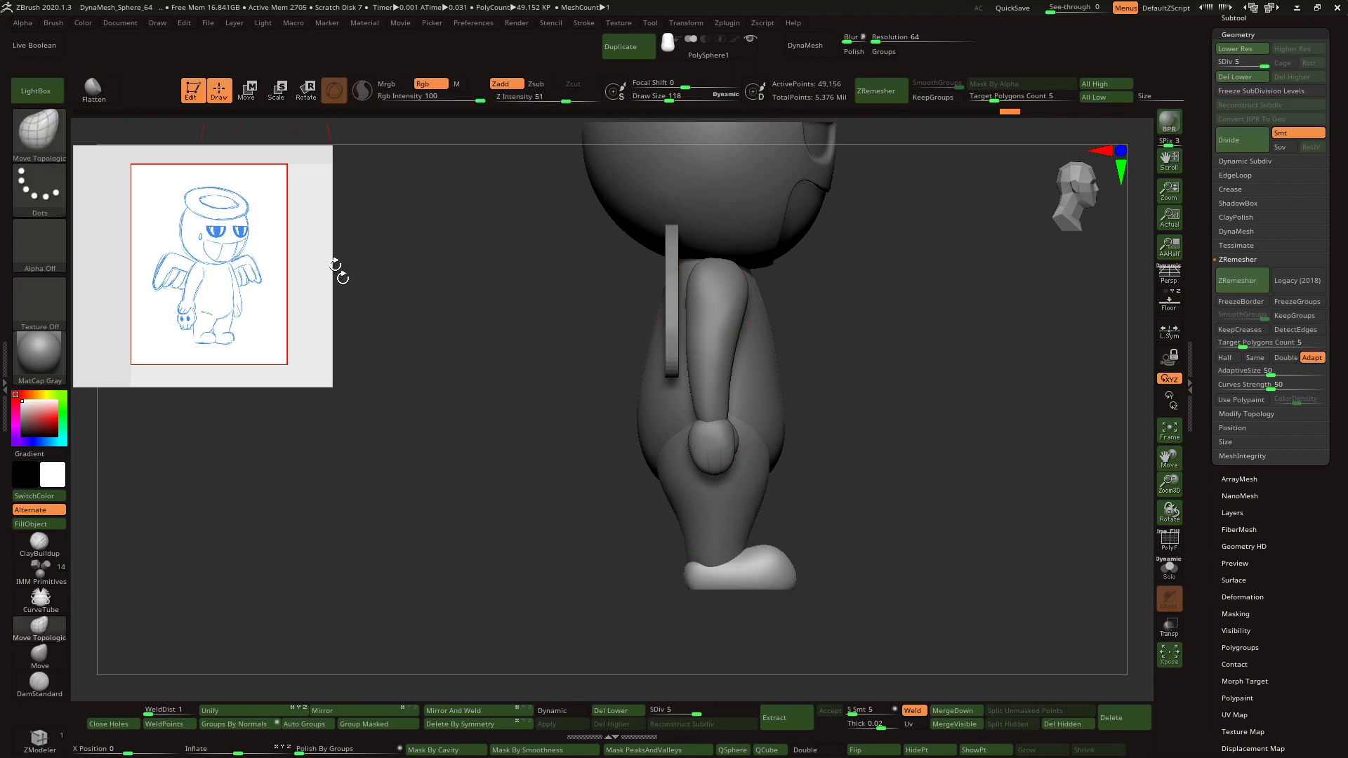
{"action": "left_click_drag", "start_coordinate": [684, 566], "coordinate": [725, 574]}
- Lower the legs to subdivision level 2 and reshape the backs of the ankles with the Move Topological brush
{"action": "mouse_move", "coordinate": [618, 576]}
{"action": "left_mouse_down", "text": "shift"}
{"action": "mouse_move", "coordinate": [713, 576]}
{"action": "mouse_move", "coordinate": [728, 598]}
{"action": "left_mouse_up", "text": "shift"}
{"action": "key", "text": "space"}
{"action": "left_click", "coordinate": [692, 562]}
{"action": "left_click", "coordinate": [692, 559], "text": "alt"}
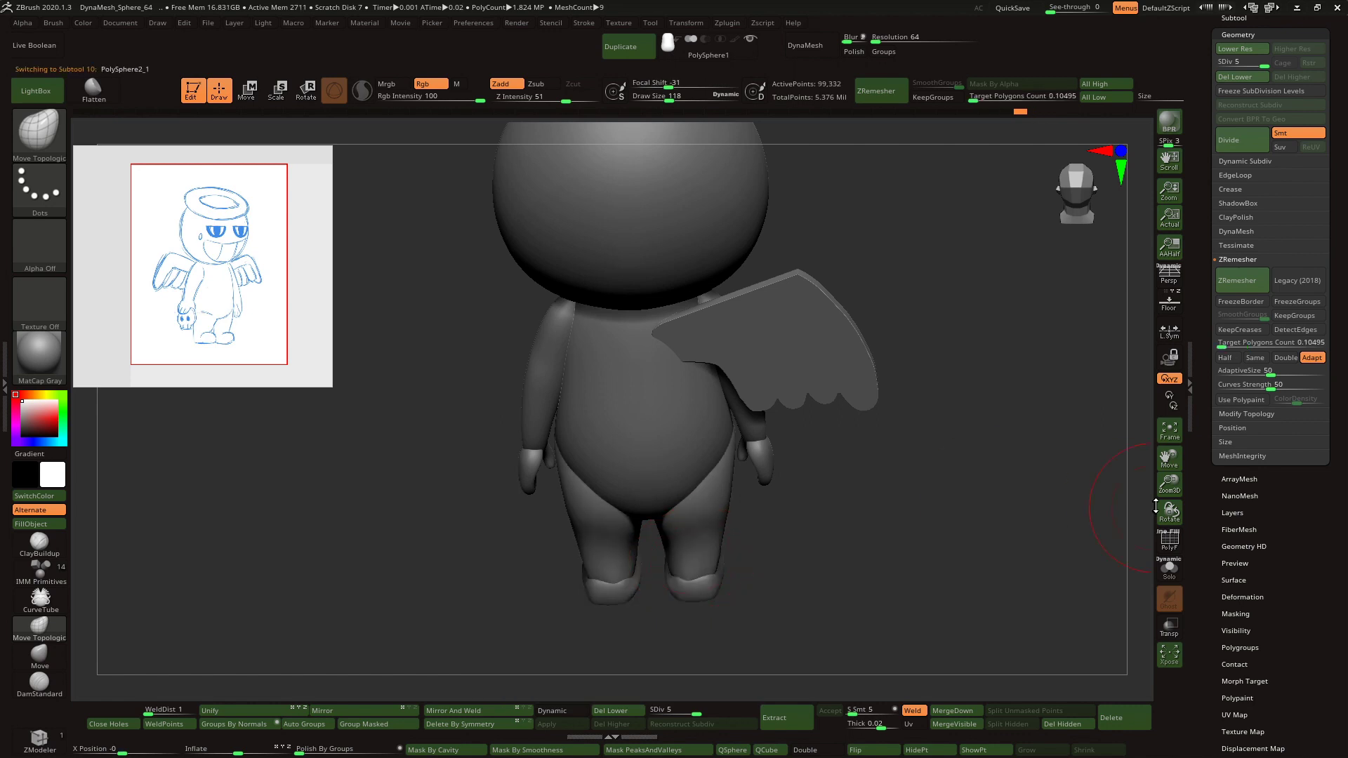
{"action": "left_click_drag", "start_coordinate": [1095, 541], "coordinate": [1114, 492], "text": "alt"}
{"action": "left_click", "coordinate": [662, 712]}
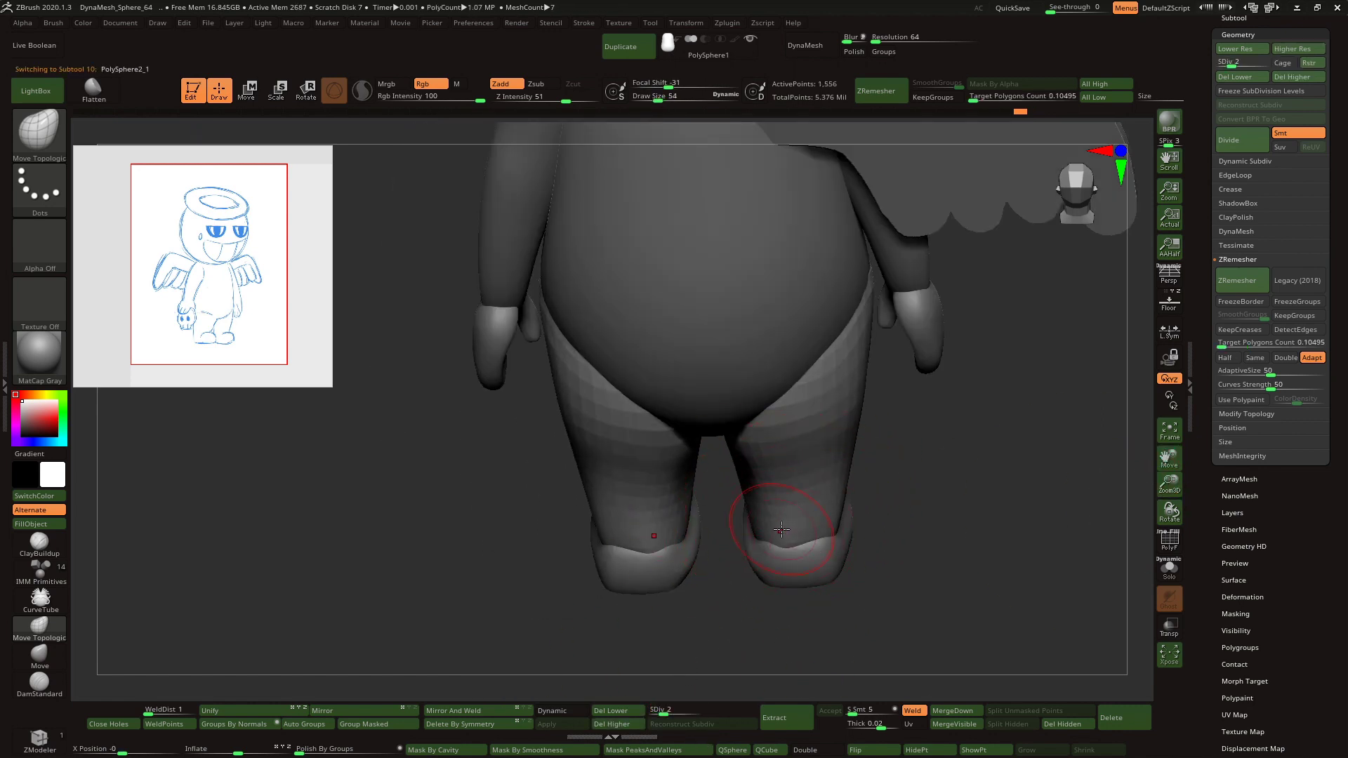
{"action": "key", "text": "shift"}
{"action": "left_click_drag", "start_coordinate": [807, 536], "coordinate": [776, 551]}
{"action": "right_click_drag", "start_coordinate": [810, 542], "coordinate": [842, 535]}
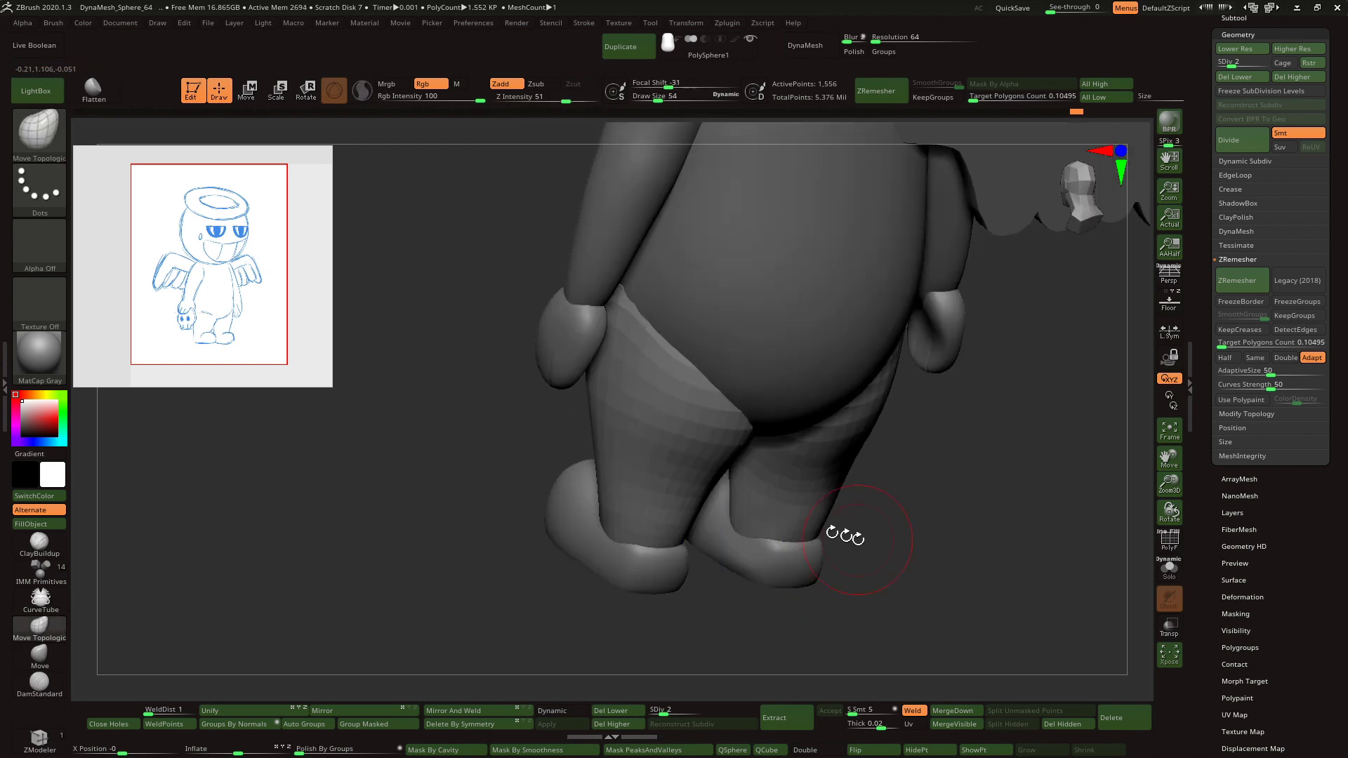
- Check the lower legs from the front and side, and restore them to their highest subdivision level
{"action": "right_click_drag", "start_coordinate": [753, 505], "coordinate": [834, 530], "text": "shift"}
{"action": "right_click", "coordinate": [814, 579]}
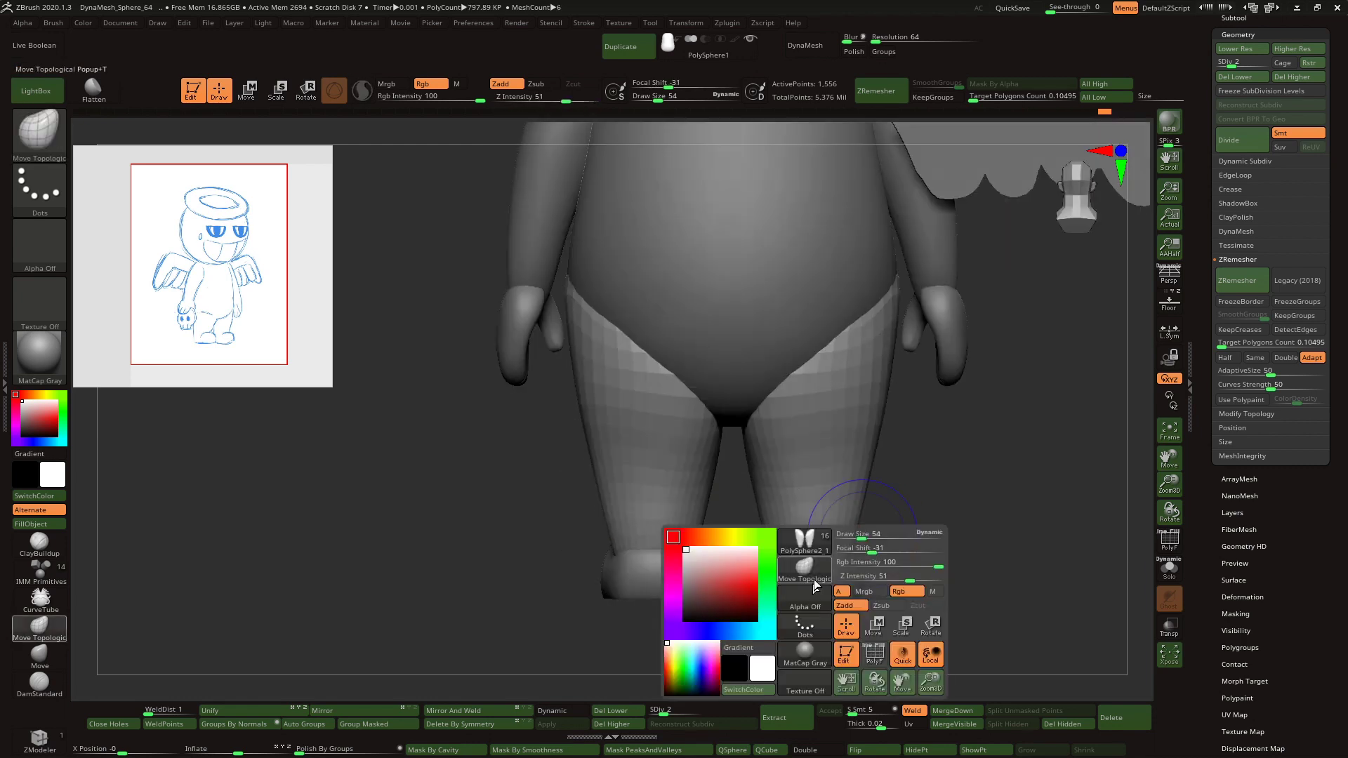
{"action": "right_click_drag", "start_coordinate": [948, 561], "coordinate": [880, 553]}
{"action": "right_click_drag", "start_coordinate": [694, 627], "coordinate": [759, 625]}
{"action": "key", "text": "d"}
{"action": "key", "text": "d"}
{"action": "key", "text": "d"}
- Select the hands and smooth the surface of the closed fingers
{"action": "left_click", "coordinate": [688, 559], "text": "alt"}
{"action": "right_click_drag", "start_coordinate": [689, 559], "coordinate": [899, 407]}
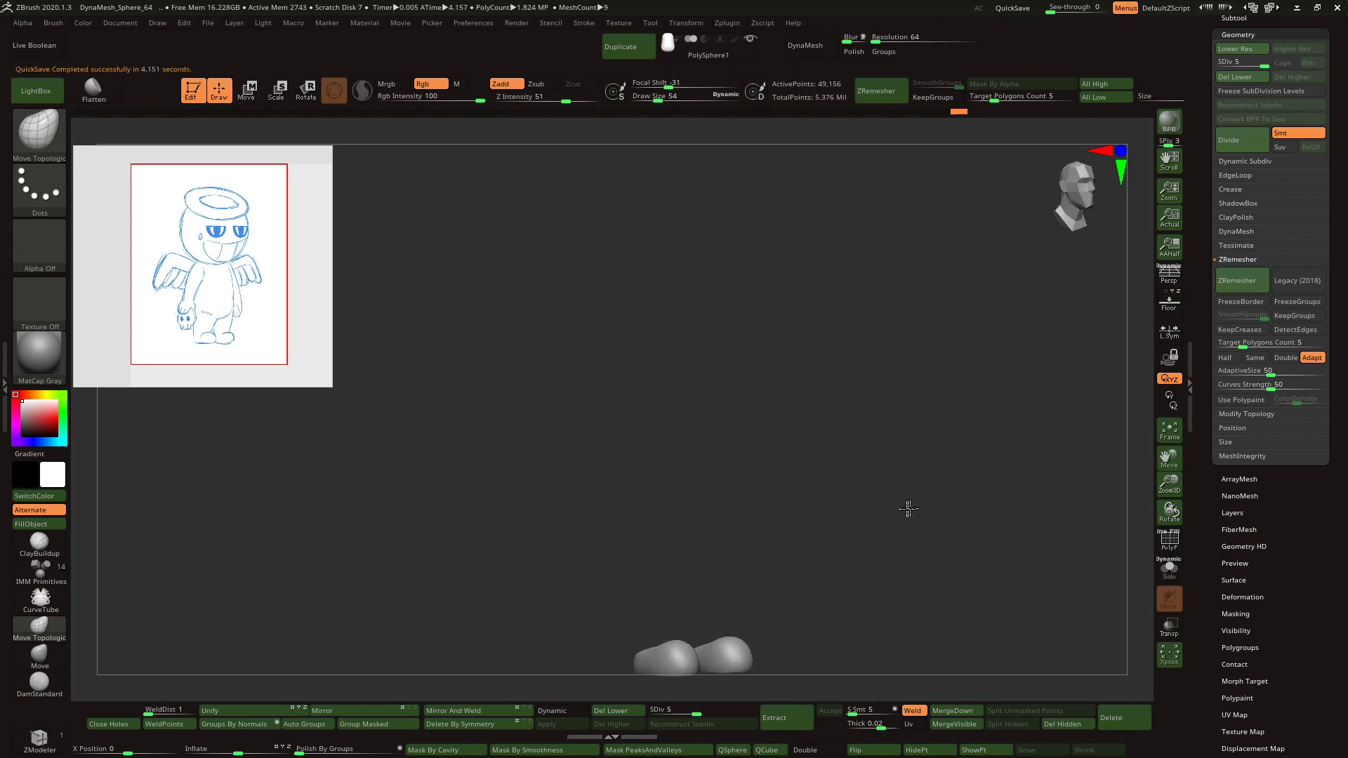
{"action": "left_click", "coordinate": [611, 566], "text": "alt"}
{"action": "right_click_drag", "start_coordinate": [706, 518], "coordinate": [627, 566]}
{"action": "left_click_drag", "start_coordinate": [572, 443], "coordinate": [581, 460], "text": "shift"}
{"action": "mouse_move", "coordinate": [582, 461]}
{"action": "right_mouse_down"}
{"action": "mouse_move", "coordinate": [608, 551]}
{"action": "mouse_move", "coordinate": [605, 424]}
{"action": "mouse_move", "coordinate": [527, 435]}
{"action": "right_mouse_up"}
{"action": "left_click_drag", "start_coordinate": [520, 440], "coordinate": [510, 464], "text": "shift"}
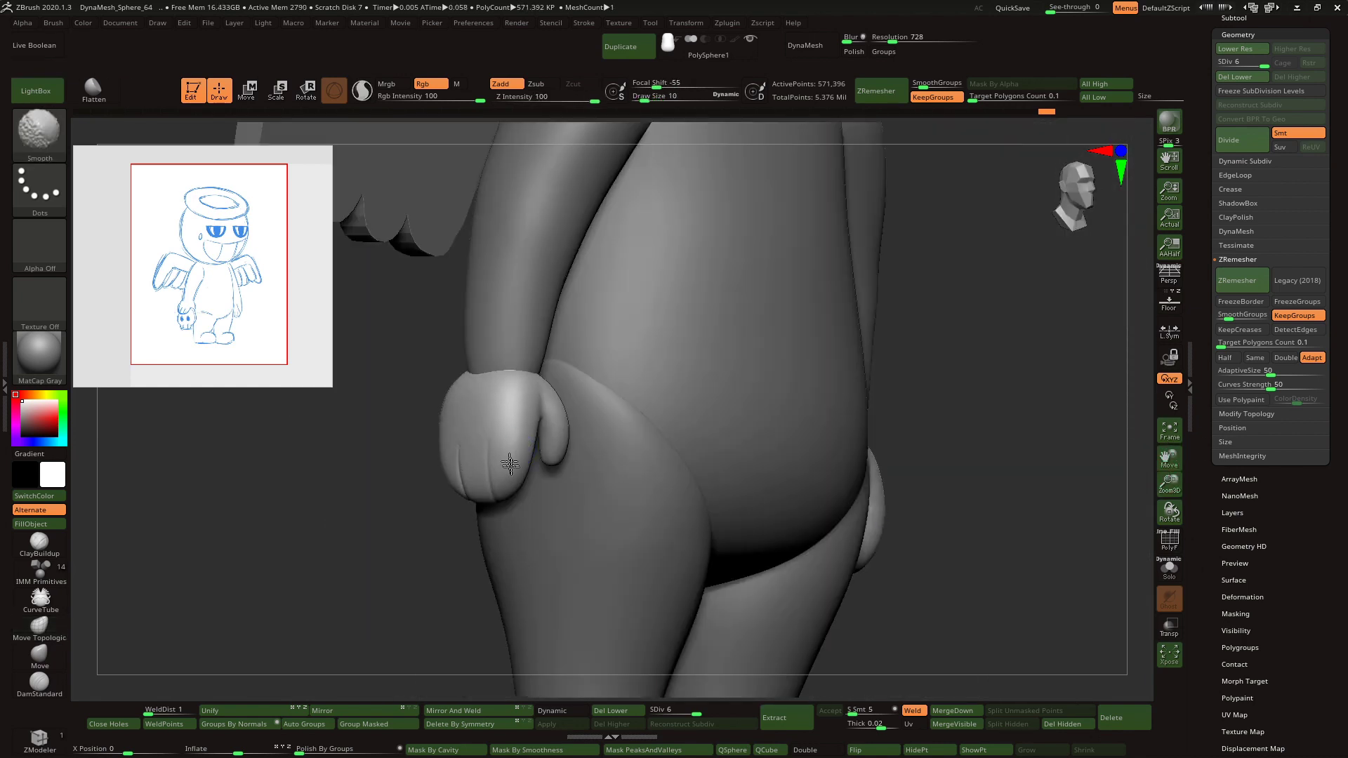
{"action": "right_click_drag", "start_coordinate": [510, 464], "coordinate": [482, 566], "text": "shift"}
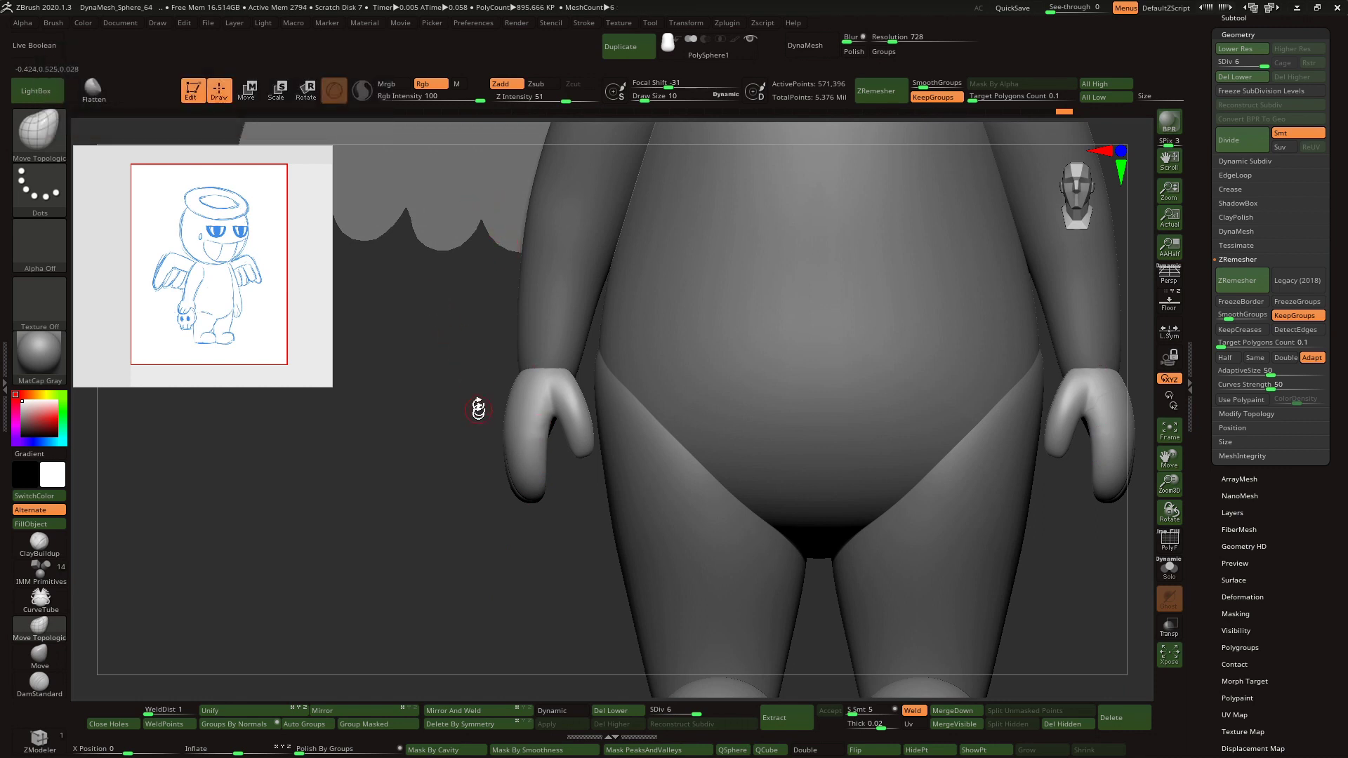
- Select the wing, show its polyframe, group it by normals and ZRemesh it with KeepGroups and Legacy (2018) enabled
{"action": "right_click_drag", "start_coordinate": [1030, 383], "coordinate": [605, 355], "text": "ctrl"}
{"action": "left_click", "coordinate": [605, 355], "text": "alt"}
{"action": "left_click", "coordinate": [1168, 539]}
{"action": "left_click", "coordinate": [1296, 316]}
{"action": "left_click_drag", "start_coordinate": [1243, 344], "coordinate": [1227, 344]}
{"action": "left_click_drag", "start_coordinate": [1141, 365], "coordinate": [1150, 409]}
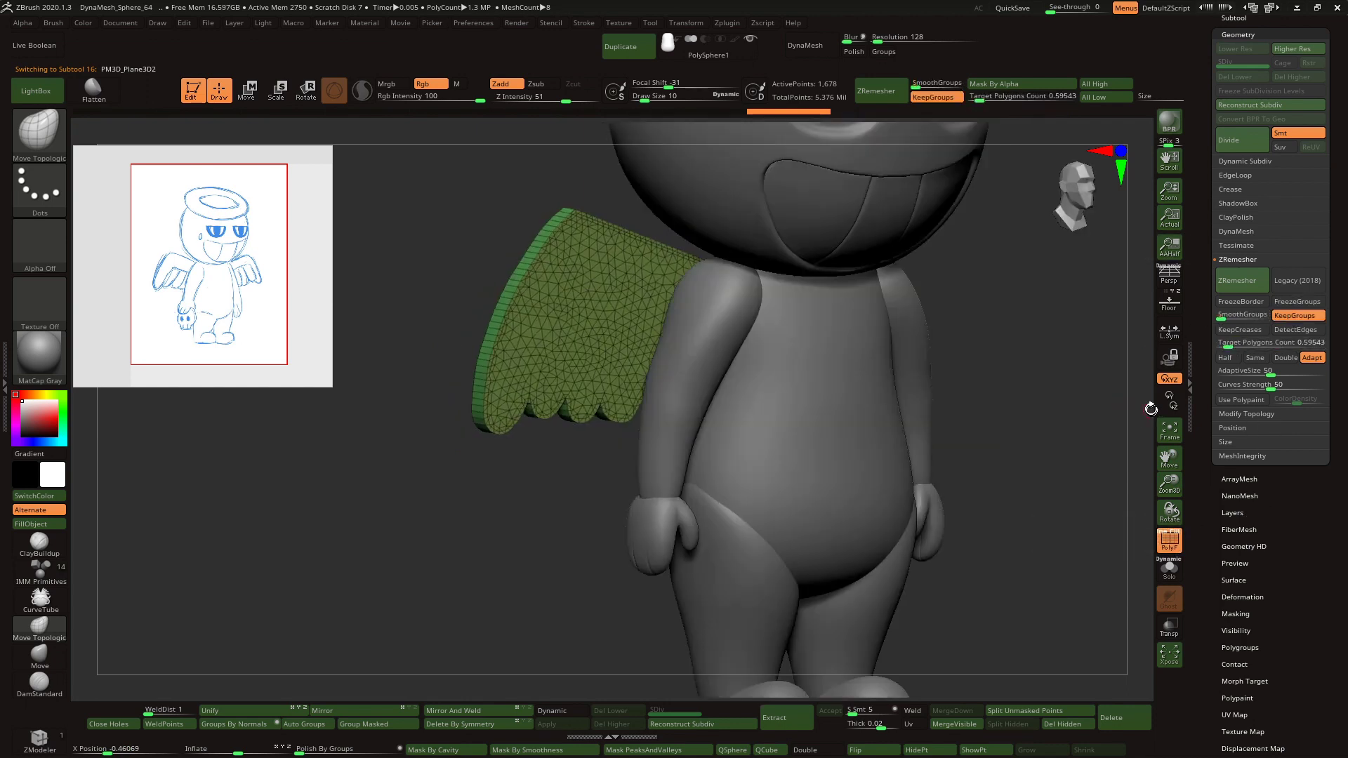
{"action": "left_click", "coordinate": [241, 724]}
{"action": "left_click", "coordinate": [1249, 282]}
{"action": "left_click_drag", "start_coordinate": [618, 562], "coordinate": [579, 578], "text": "shift"}
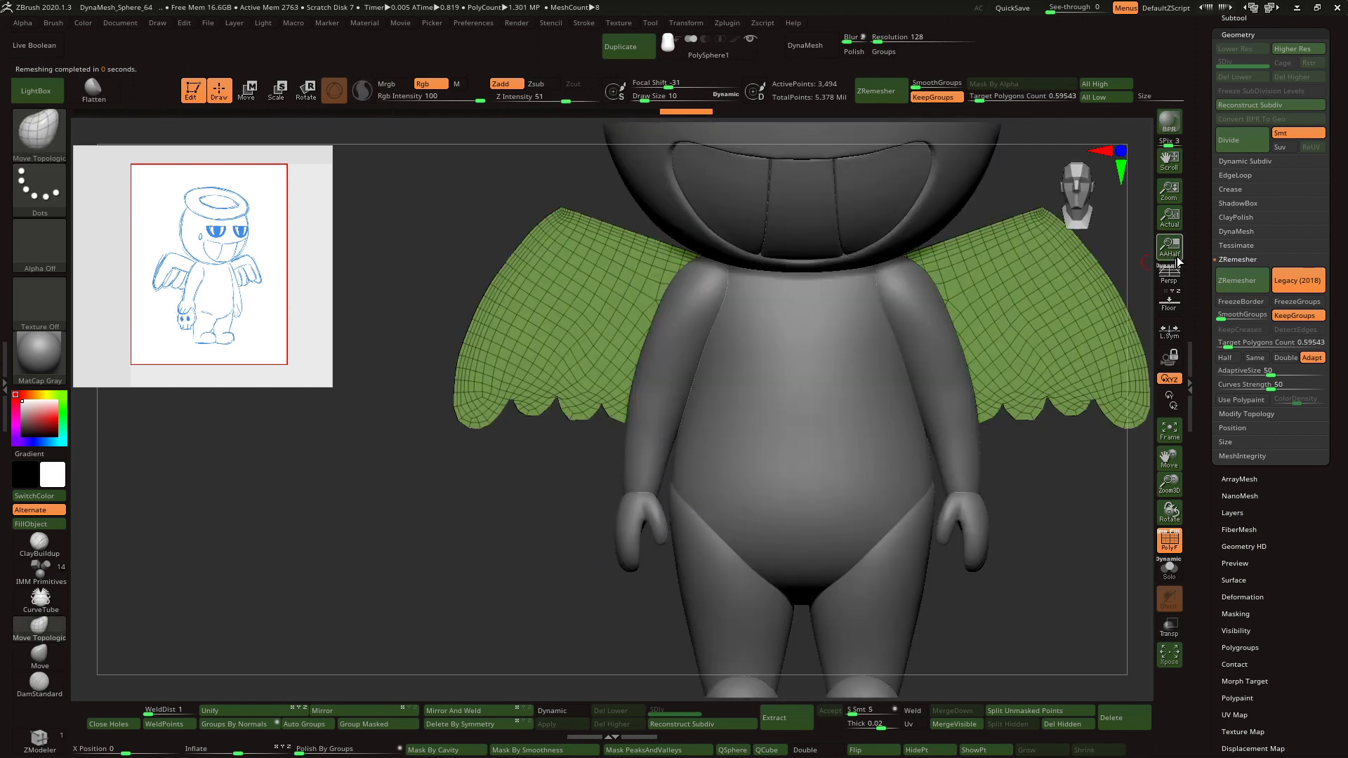
- Preview the wings with dynamic subdivision and inspect their edges and corners from several angles
{"action": "left_click", "coordinate": [1233, 18]}
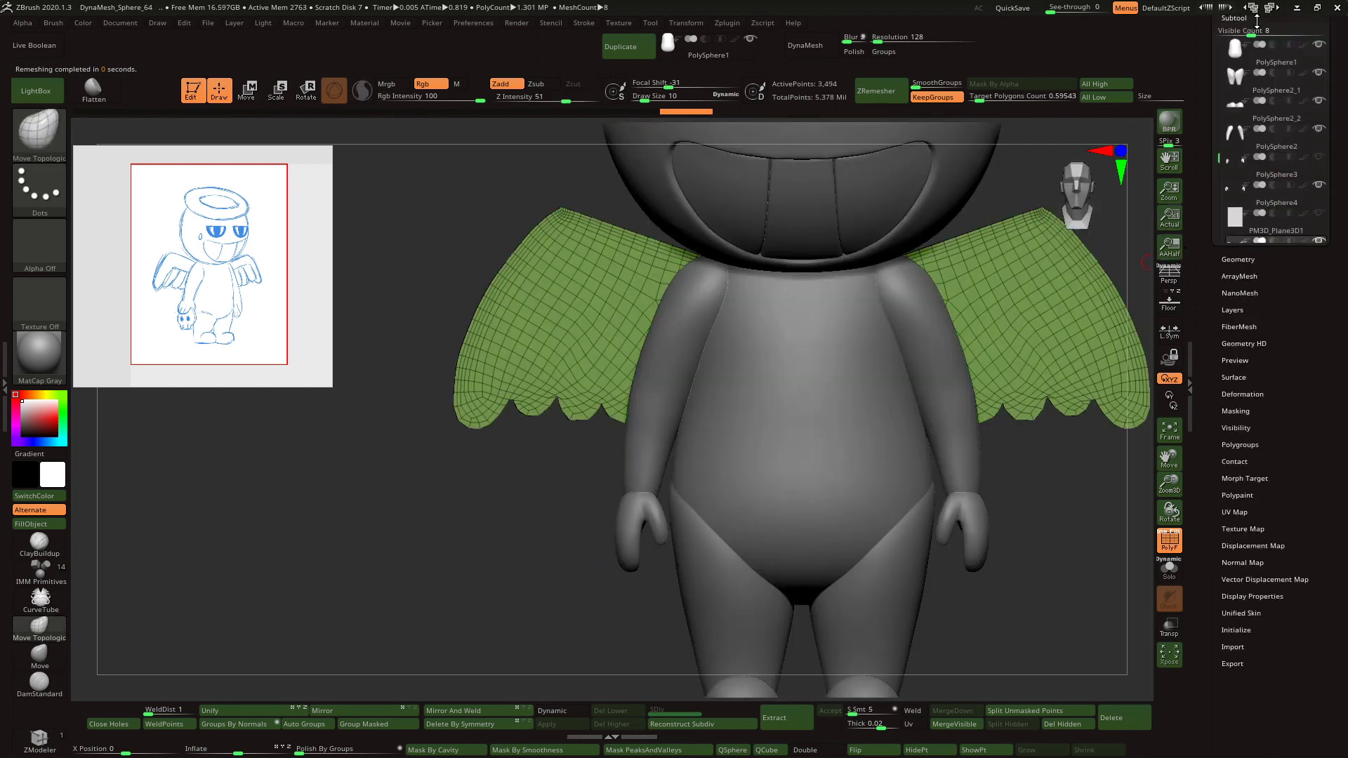
{"action": "left_click", "coordinate": [562, 710]}
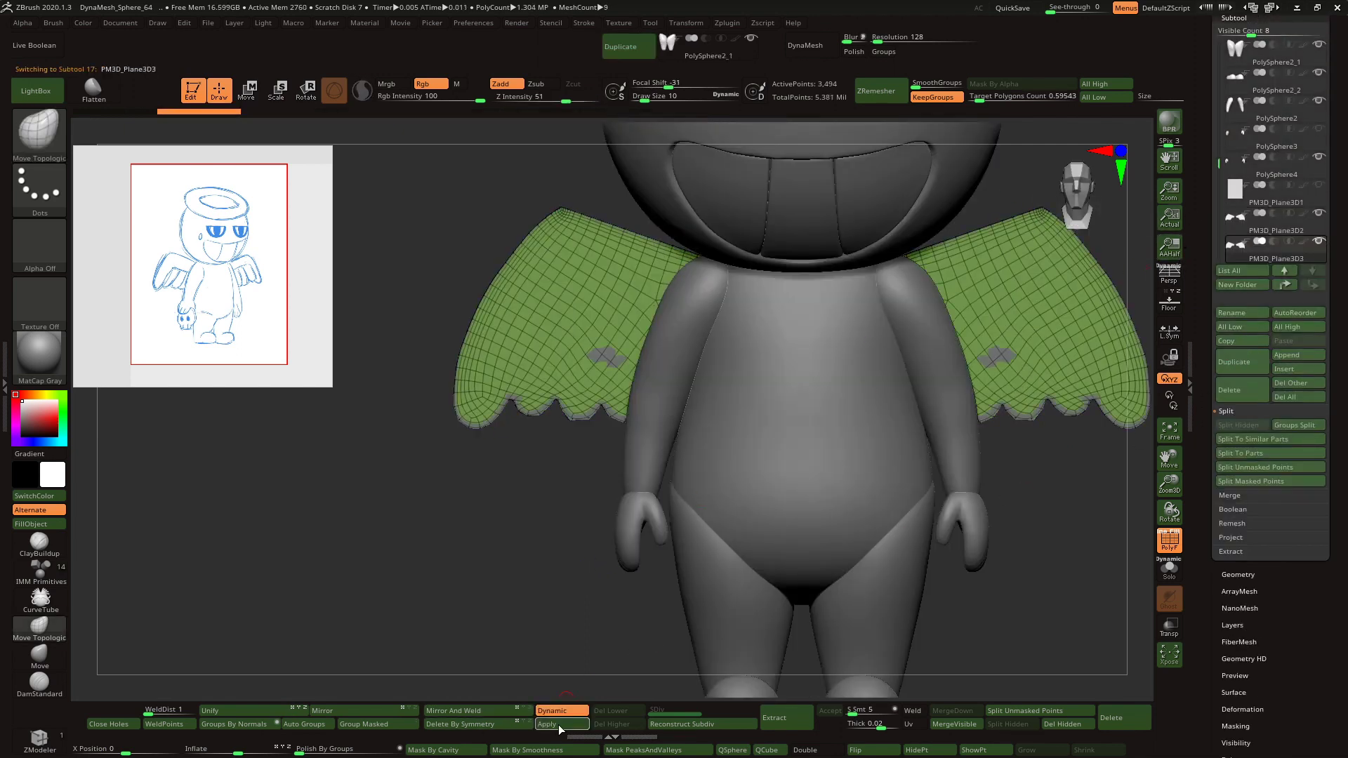
{"action": "left_click_drag", "start_coordinate": [1039, 468], "coordinate": [1098, 445], "text": "alt"}
{"action": "left_click_drag", "start_coordinate": [551, 526], "coordinate": [736, 661]}
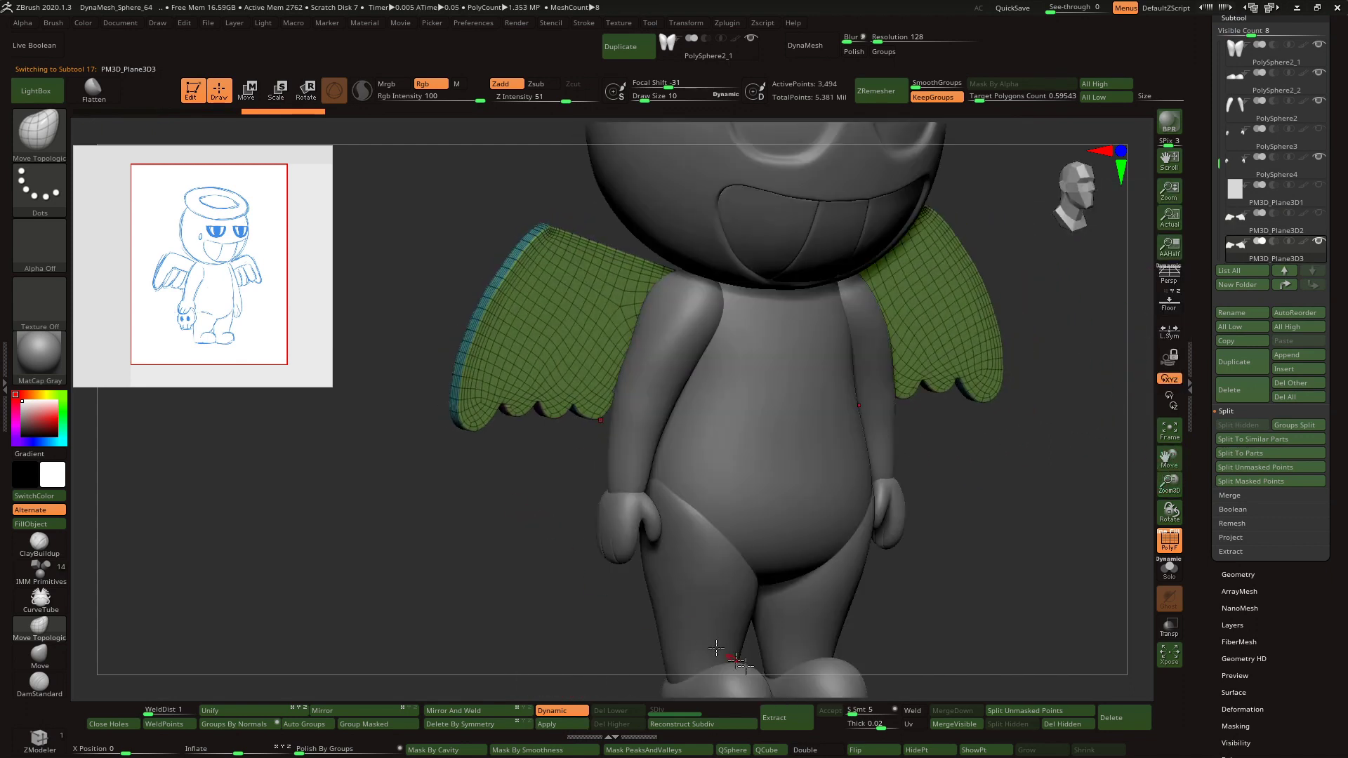
{"action": "left_click", "coordinate": [1242, 709]}
{"action": "left_click_drag", "start_coordinate": [1014, 402], "coordinate": [1011, 424], "text": "shift"}
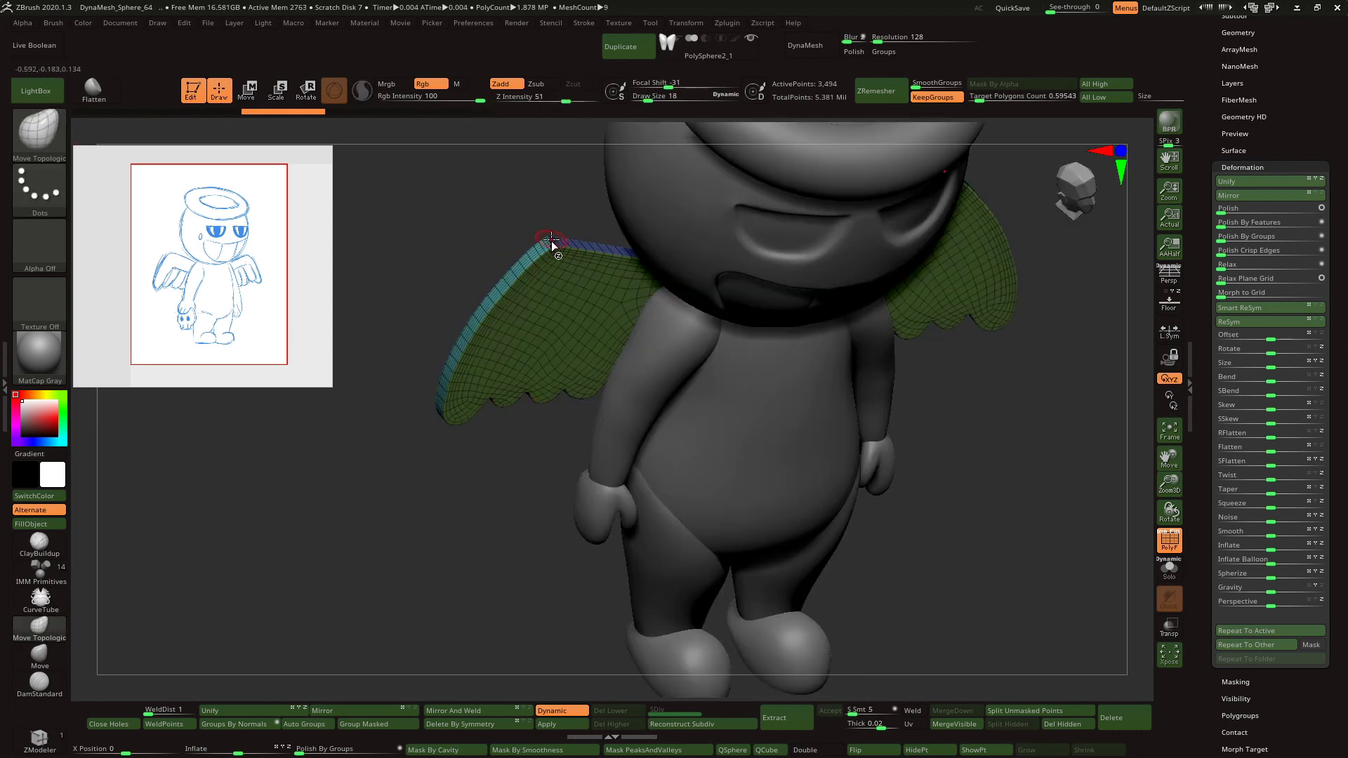
{"action": "left_click_drag", "start_coordinate": [557, 262], "coordinate": [541, 505], "text": "shift"}
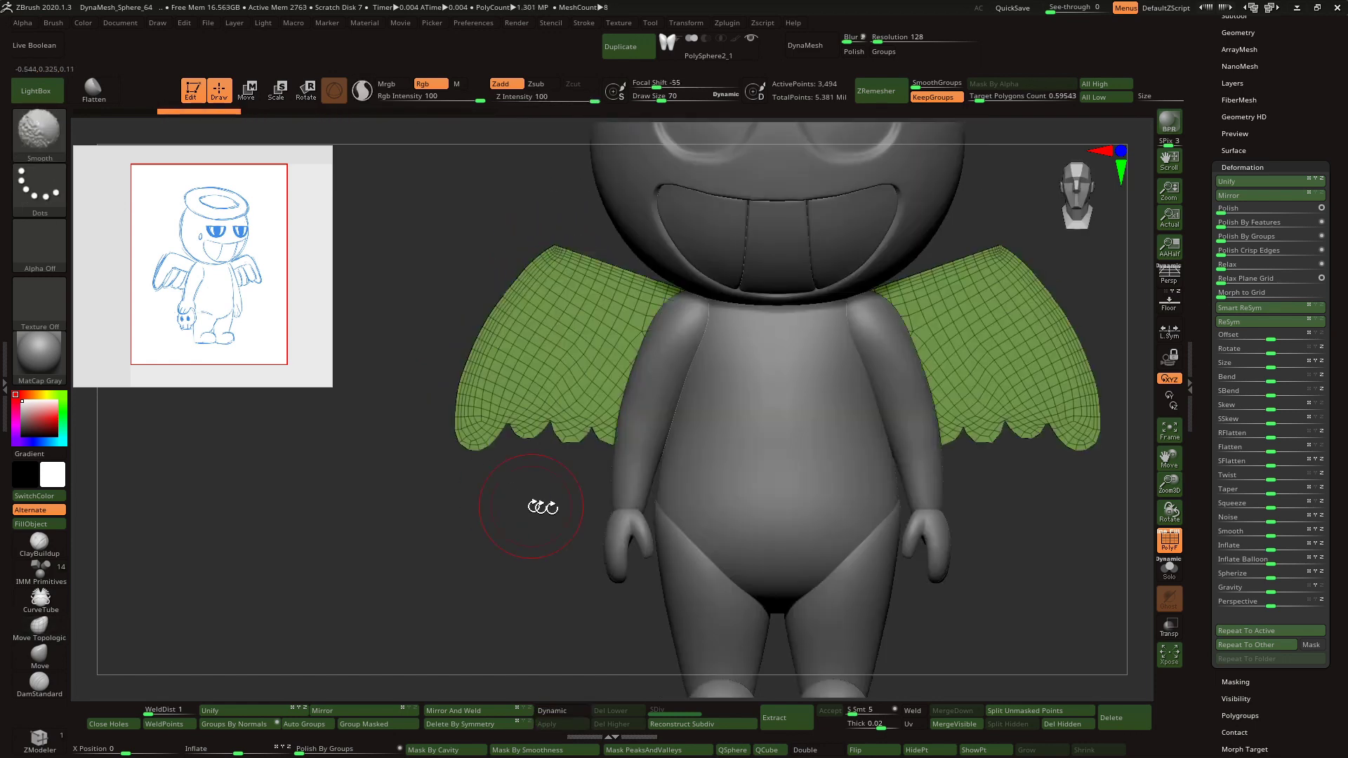
- ZRemesh the wings again to a coarser mesh with Legacy (2018) off and turn on dynamic subdivision
{"action": "left_click", "coordinate": [1238, 32]}
{"action": "left_click", "coordinate": [1238, 362]}
{"action": "left_click", "coordinate": [1239, 383]}
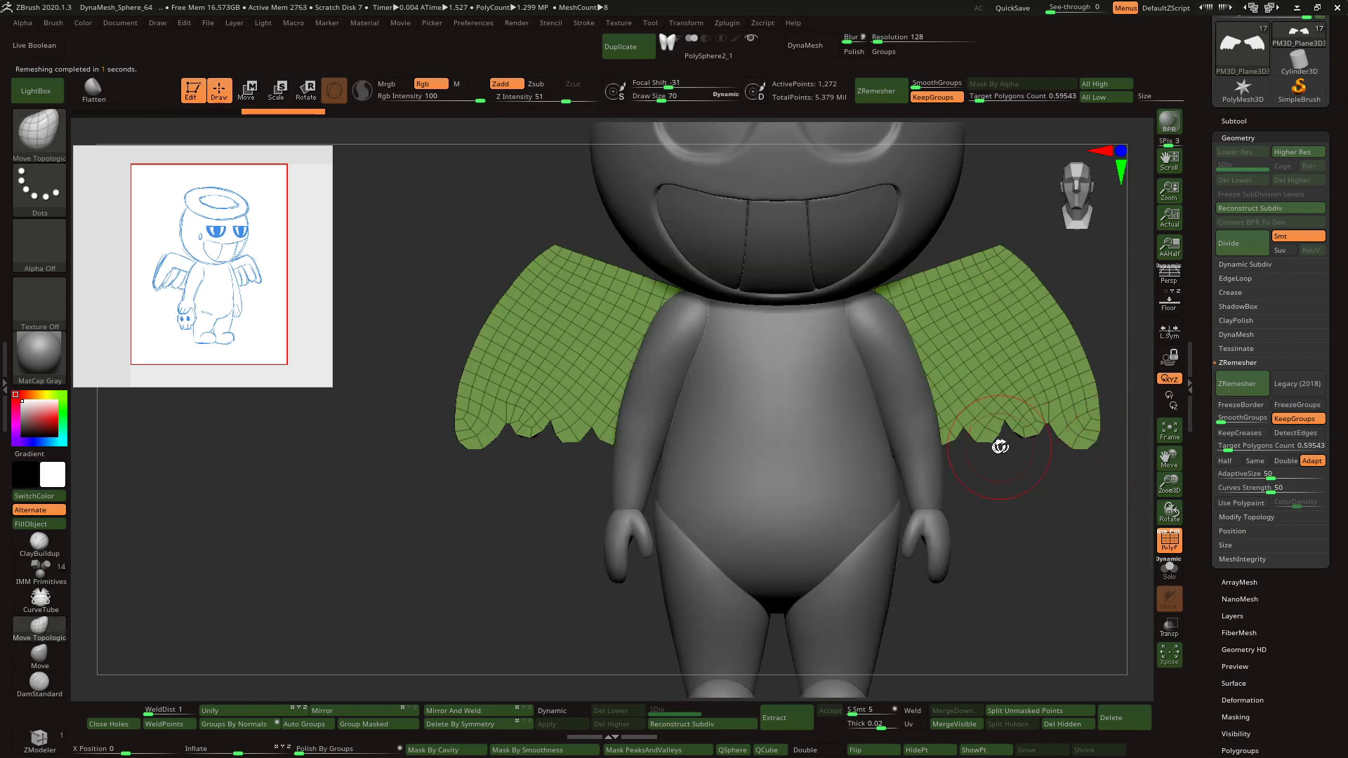
{"action": "left_click", "coordinate": [572, 711]}
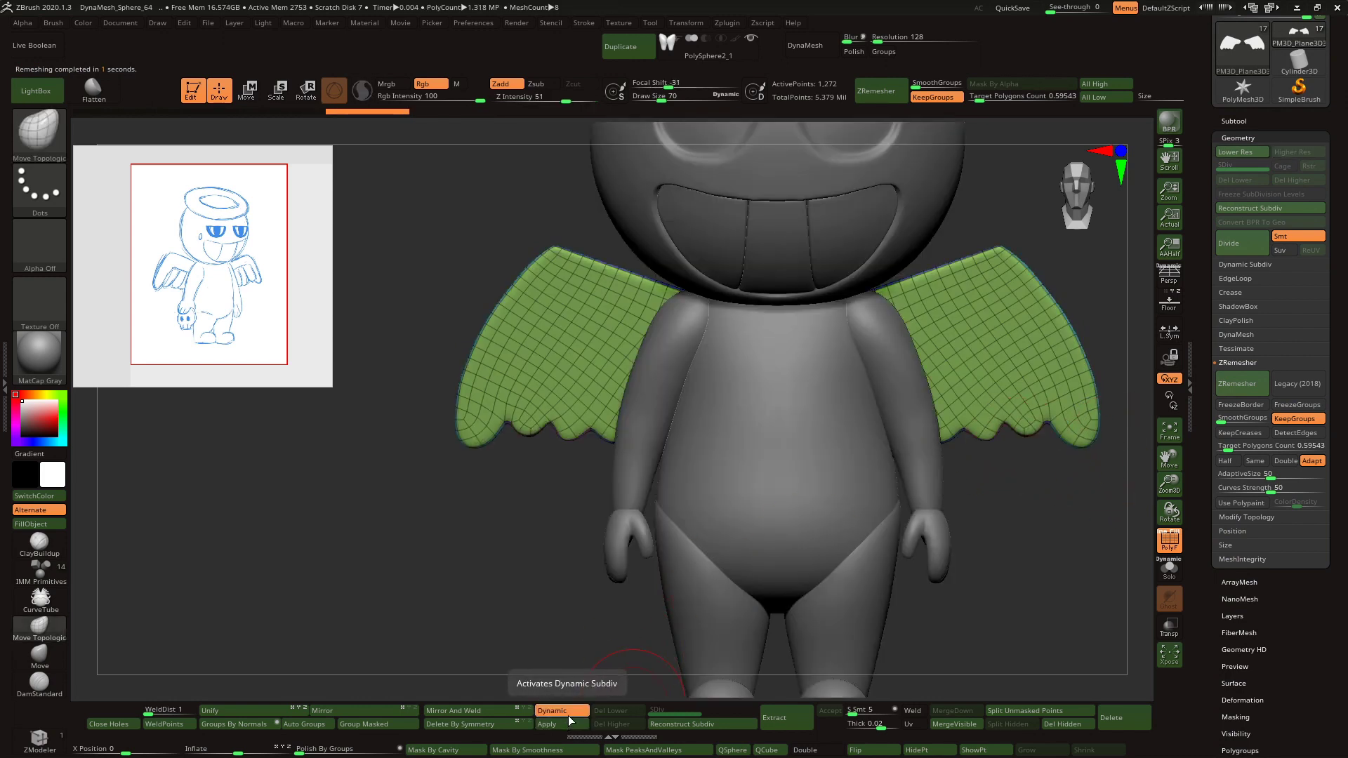
- Scale the wings up slightly and apply their dynamic subdivision as real subdivision levels
{"action": "key", "text": "e"}
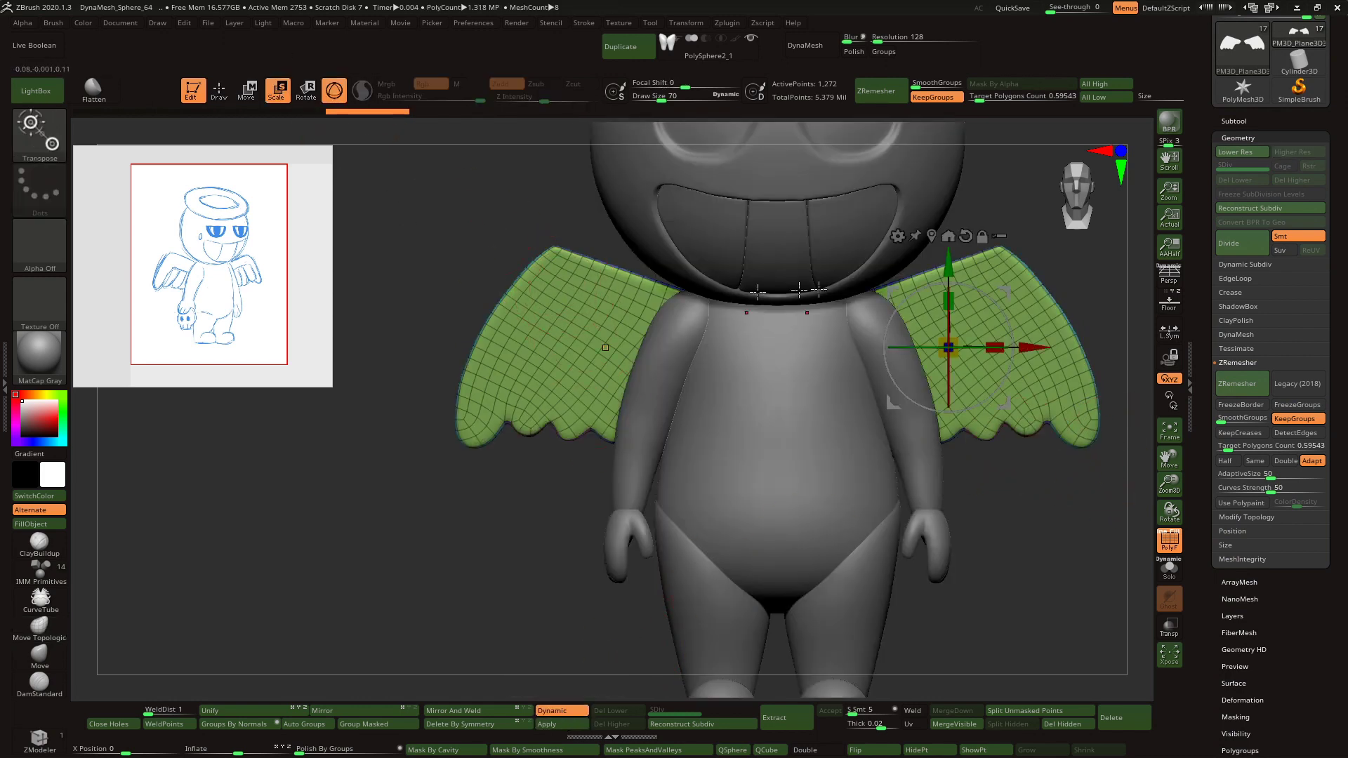
{"action": "left_click_drag", "start_coordinate": [950, 346], "coordinate": [977, 333]}
{"action": "left_click", "coordinate": [230, 90]}
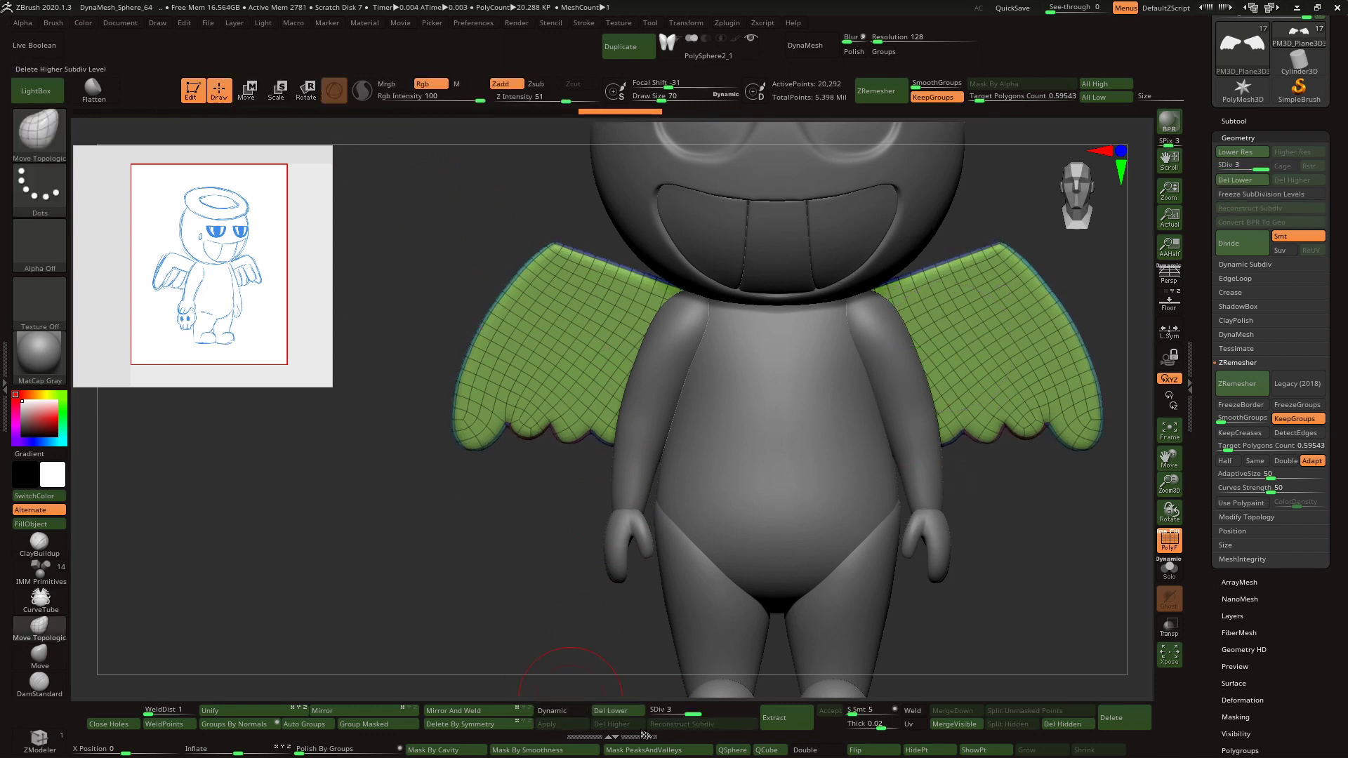
- Drop the wings to subdivision level 1, adjust the upper outer corner and delete the higher levels
{"action": "key", "text": "shift+d"}
{"action": "key", "text": "shift+d"}
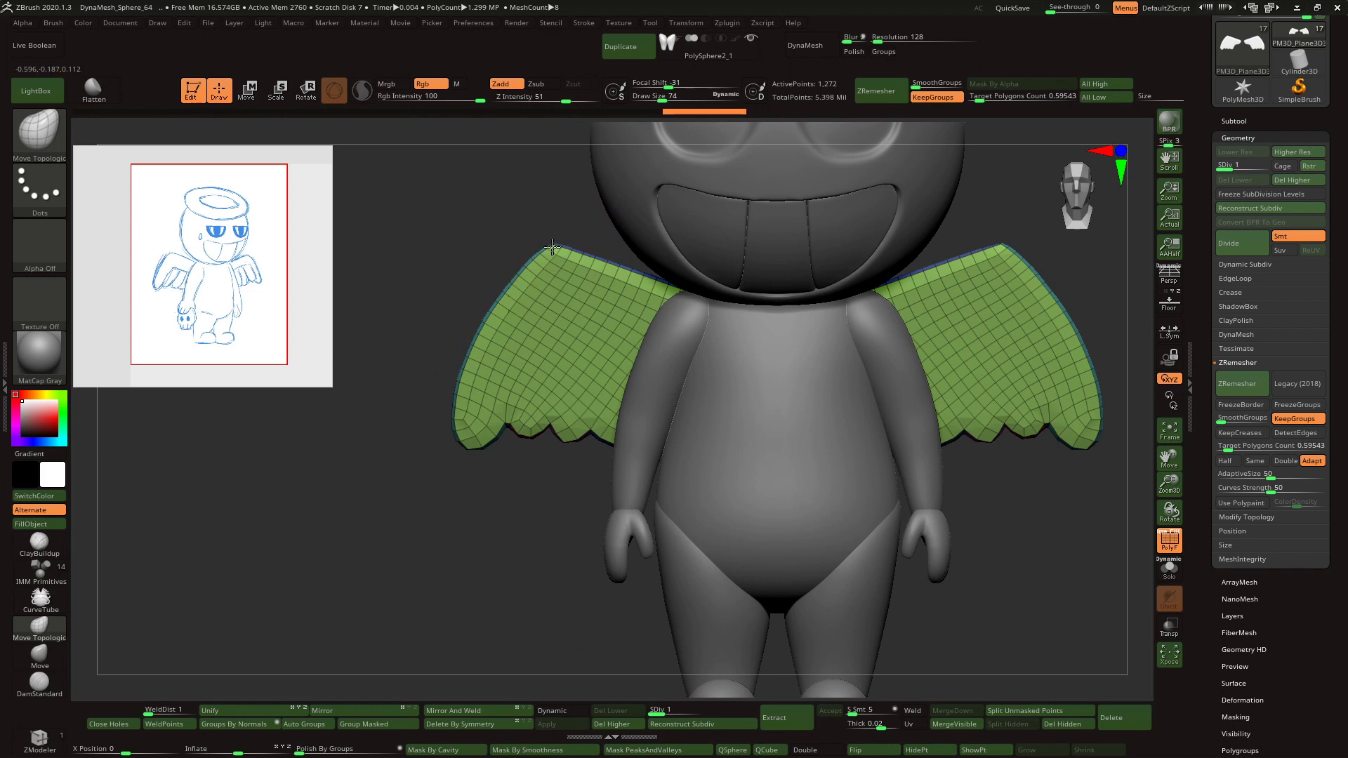
{"action": "left_click_drag", "start_coordinate": [553, 247], "coordinate": [556, 255]}
{"action": "left_click_drag", "start_coordinate": [491, 210], "coordinate": [556, 245]}
{"action": "left_click", "coordinate": [615, 725]}
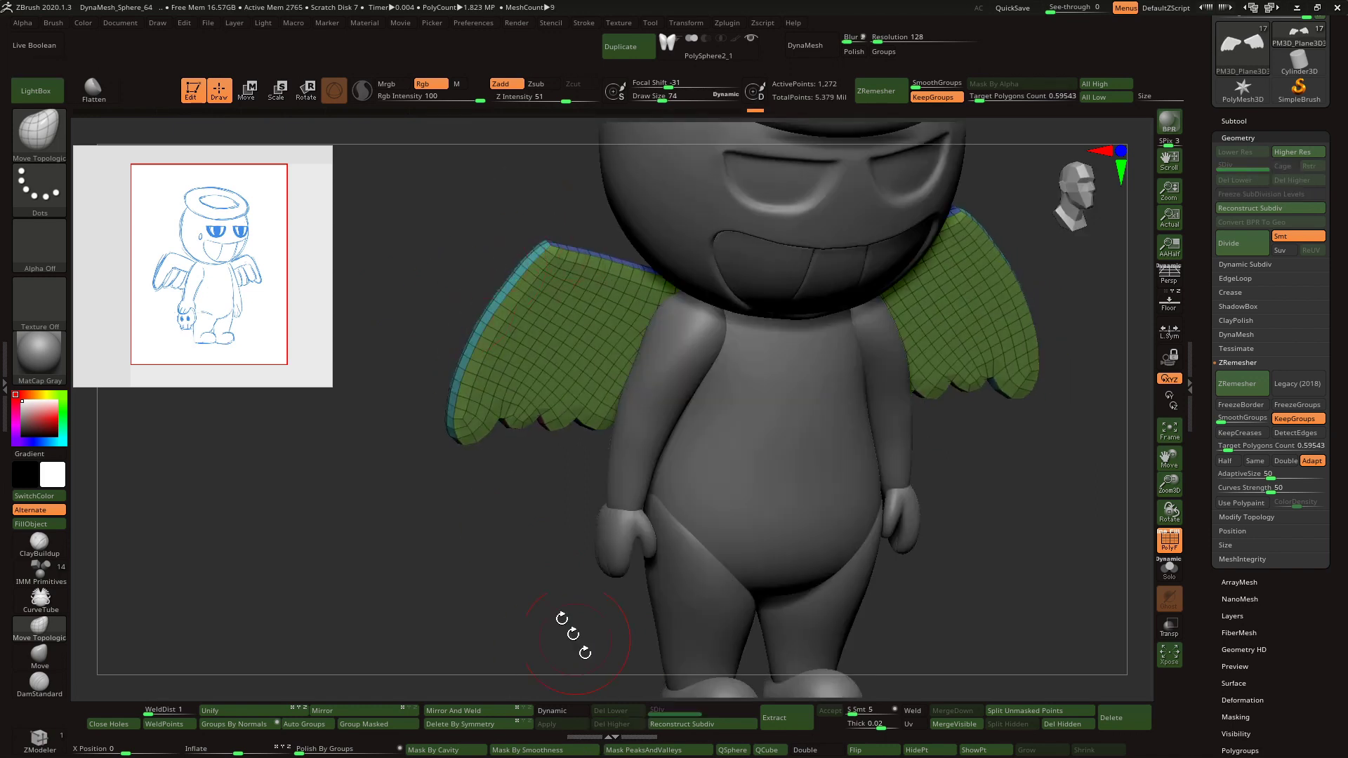
- Switch to the ZModeler brush and simplify the edges at the wings' upper outer corners to round them off
{"action": "left_click", "coordinate": [42, 137]}
{"action": "left_click", "coordinate": [337, 457]}
{"action": "right_click_drag", "start_coordinate": [553, 265], "coordinate": [733, 328]}
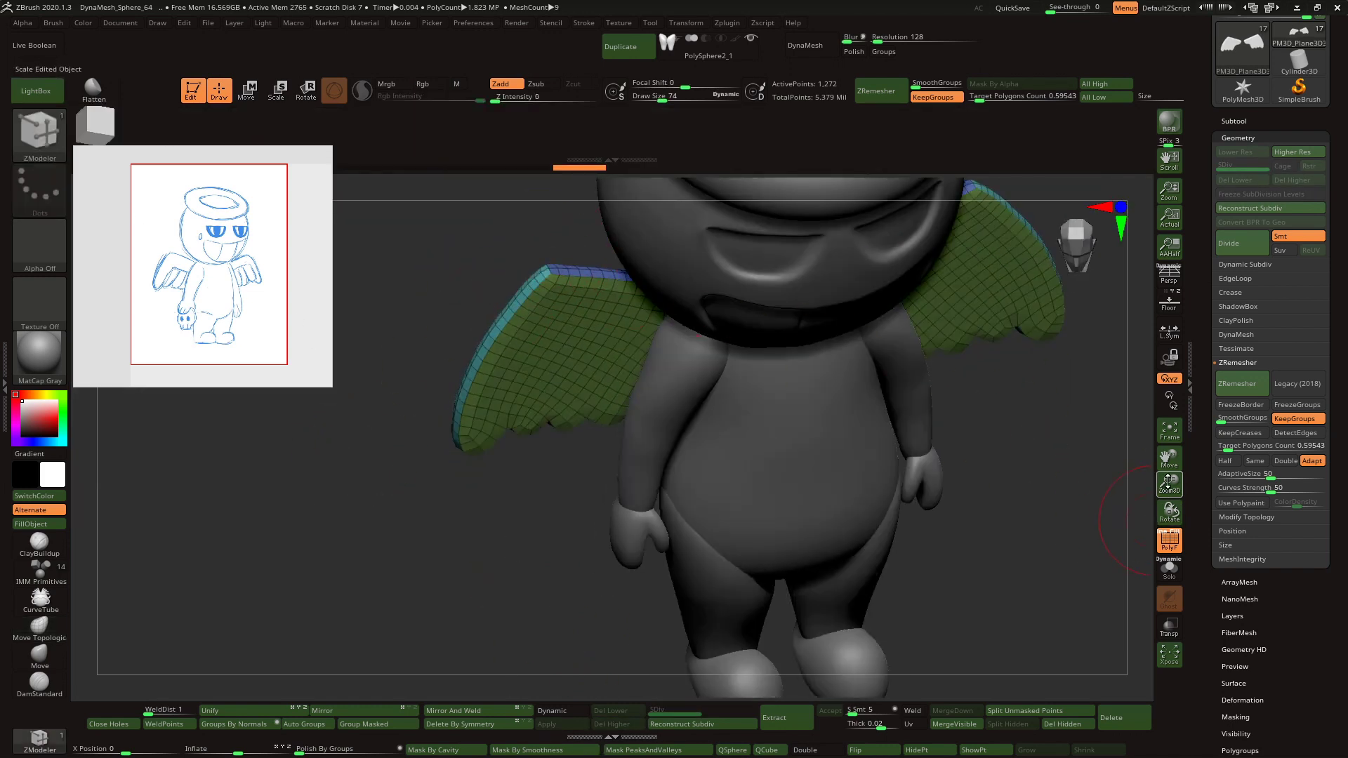
{"action": "left_click_drag", "start_coordinate": [1168, 482], "coordinate": [1169, 526]}
{"action": "left_click_drag", "start_coordinate": [1169, 459], "coordinate": [1298, 540]}
{"action": "left_click_drag", "start_coordinate": [492, 281], "coordinate": [513, 302]}
{"action": "left_click_drag", "start_coordinate": [599, 287], "coordinate": [578, 286]}
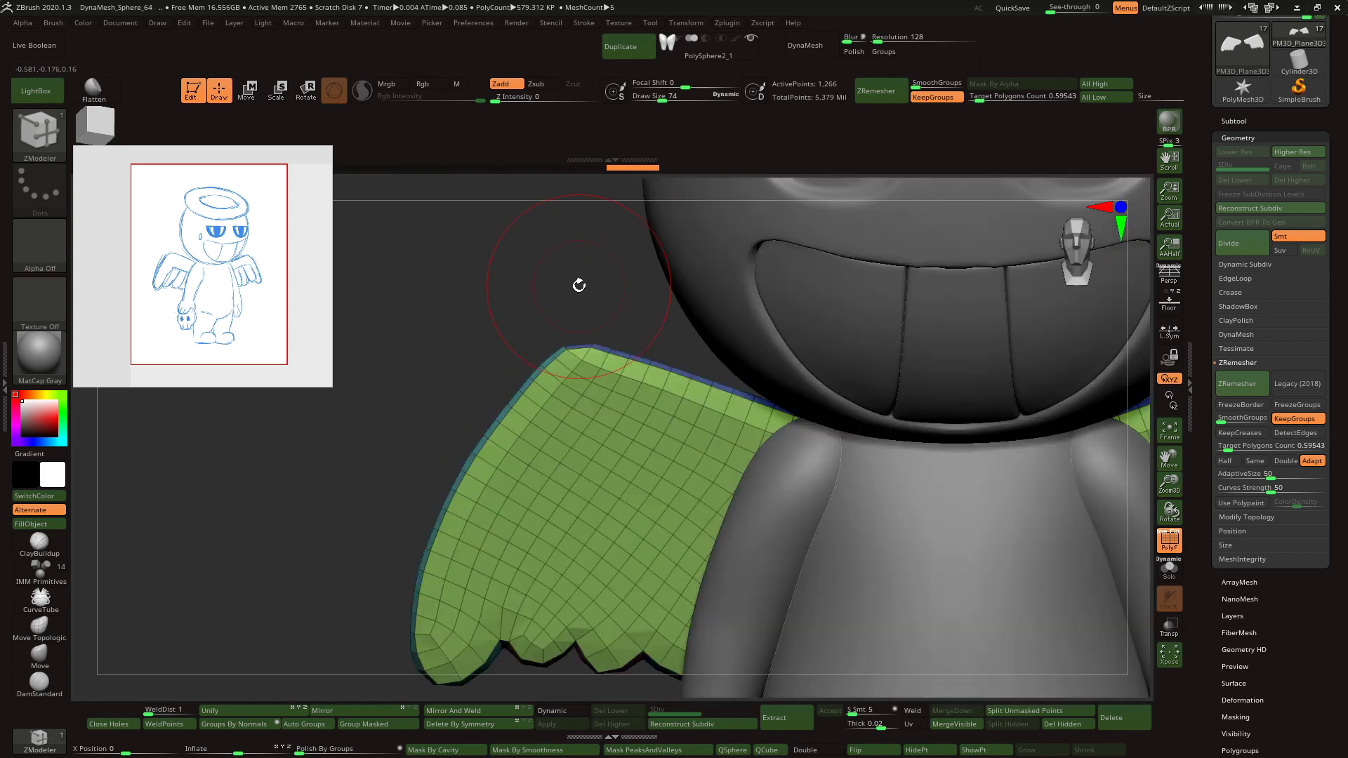
- Divide the wings up to subdivision level 3 and hide the polyframe to check their smooth shape
{"action": "key", "text": "ctrl+d"}
{"action": "key", "text": "ctrl+d"}
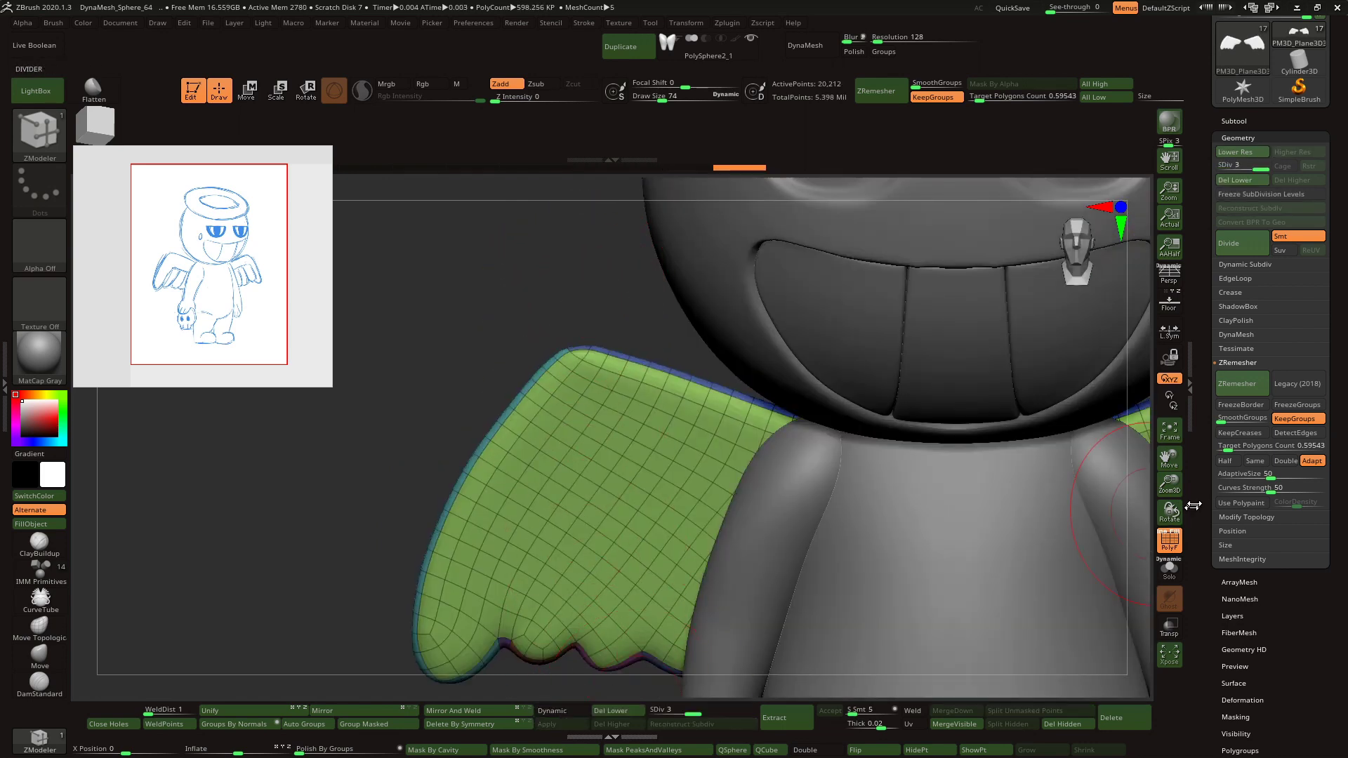
{"action": "key", "text": "f"}
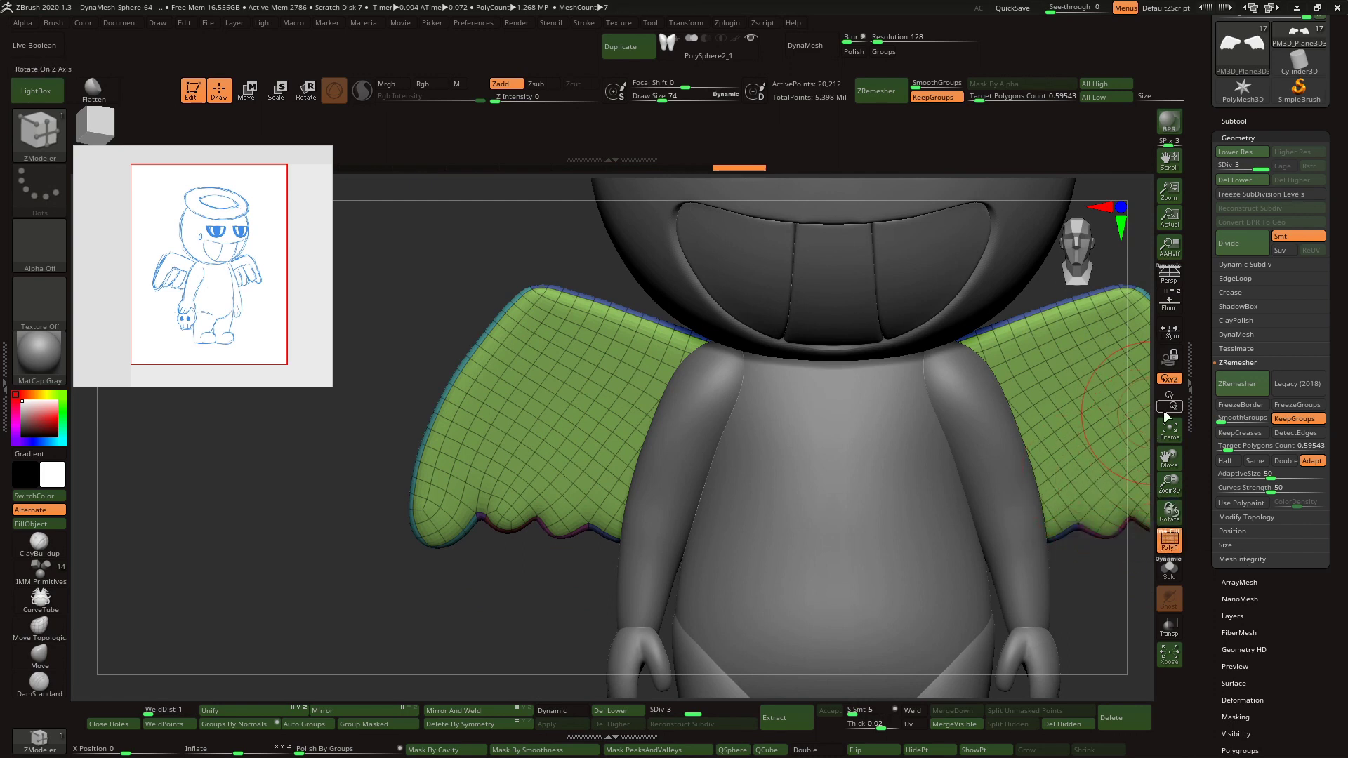
{"action": "left_click", "coordinate": [1169, 428]}
{"action": "left_click_drag", "start_coordinate": [1160, 491], "coordinate": [1181, 440]}
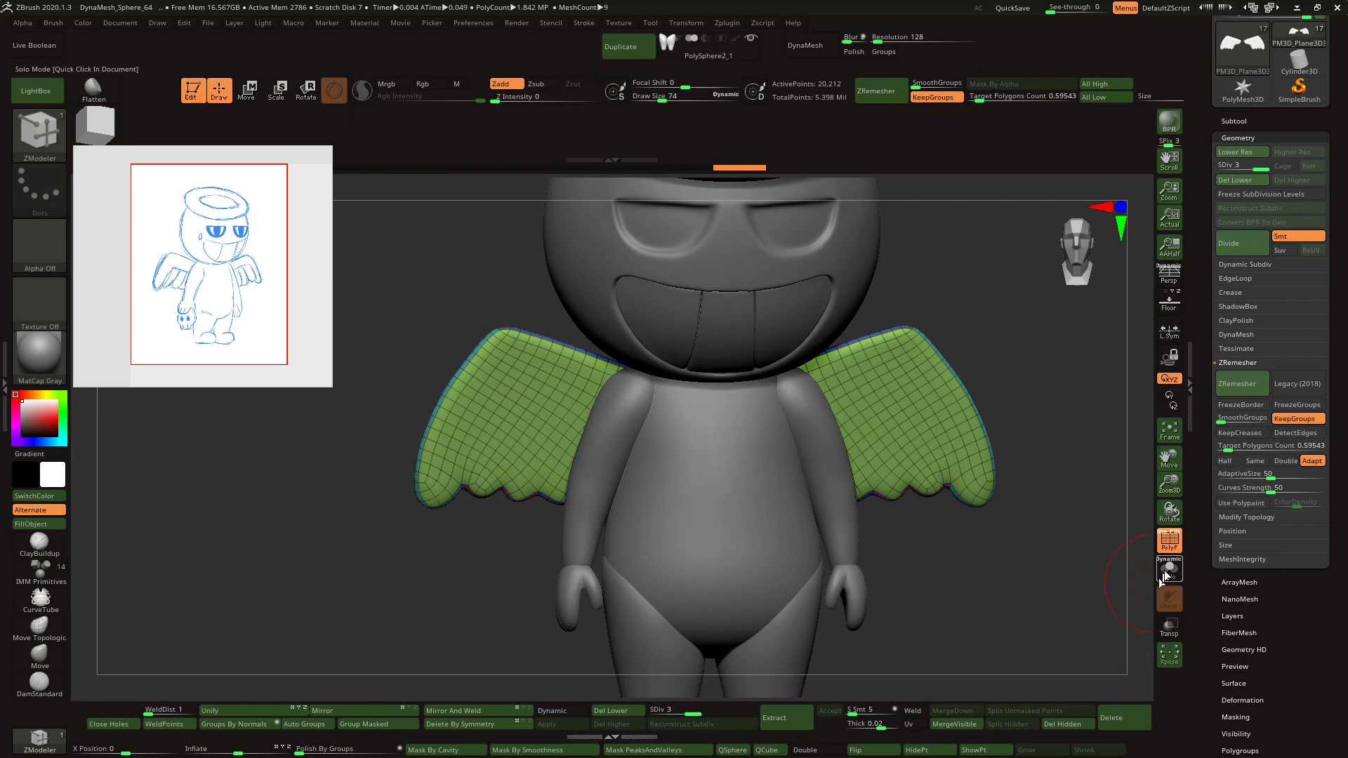
{"action": "left_click", "coordinate": [1167, 544]}
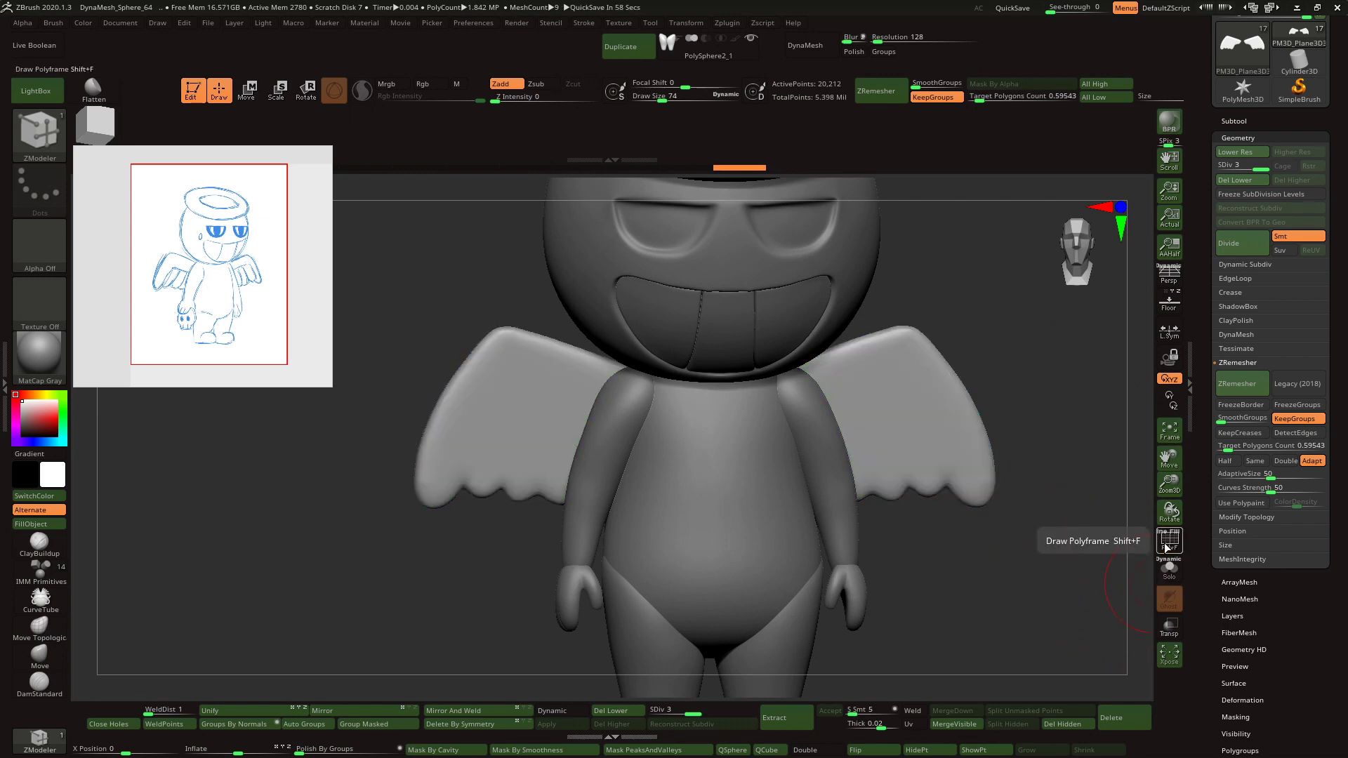
{"action": "left_click_drag", "start_coordinate": [415, 542], "coordinate": [426, 536], "text": "shift"}
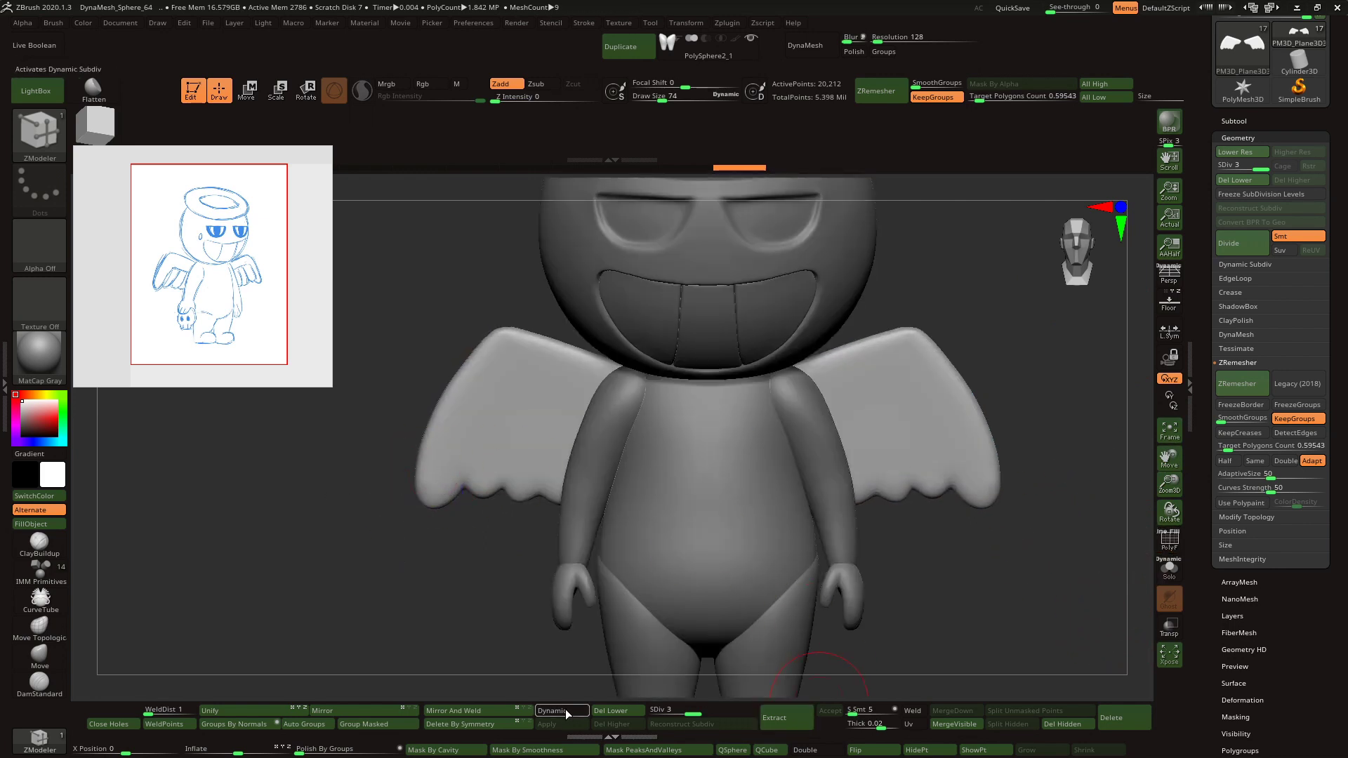
- Delete the wings' lower subdivision levels and switch to the CurveTube brush
{"action": "left_click", "coordinate": [610, 711]}
{"action": "key", "text": "b"}
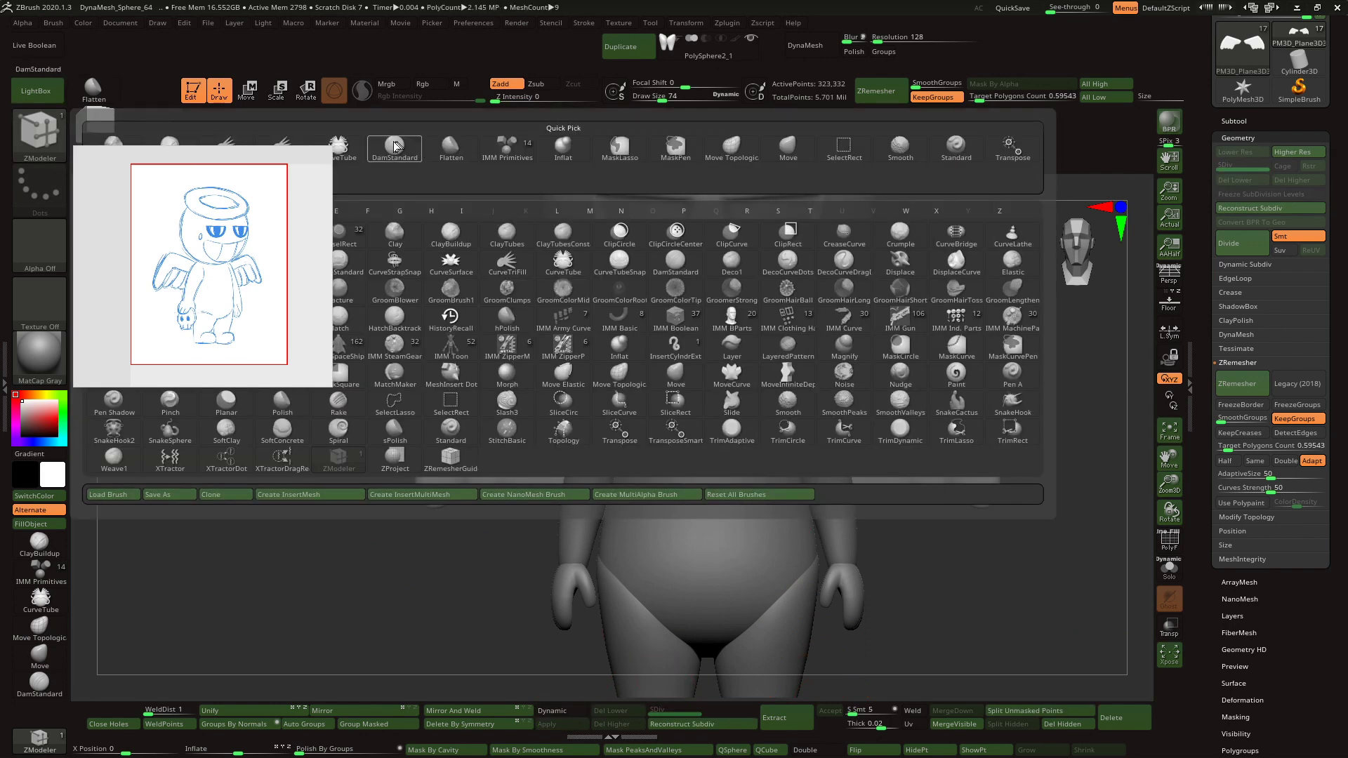
{"action": "left_click", "coordinate": [339, 146]}
{"action": "left_click_drag", "start_coordinate": [477, 323], "coordinate": [484, 316]}
{"action": "key", "text": "ctrl+z"}
{"action": "mouse_move", "coordinate": [432, 467]}
{"action": "left_mouse_down"}
{"action": "mouse_move", "coordinate": [502, 313]}
{"action": "mouse_move", "coordinate": [474, 337]}
{"action": "left_mouse_up"}
{"action": "key", "text": "ctrl+z"}
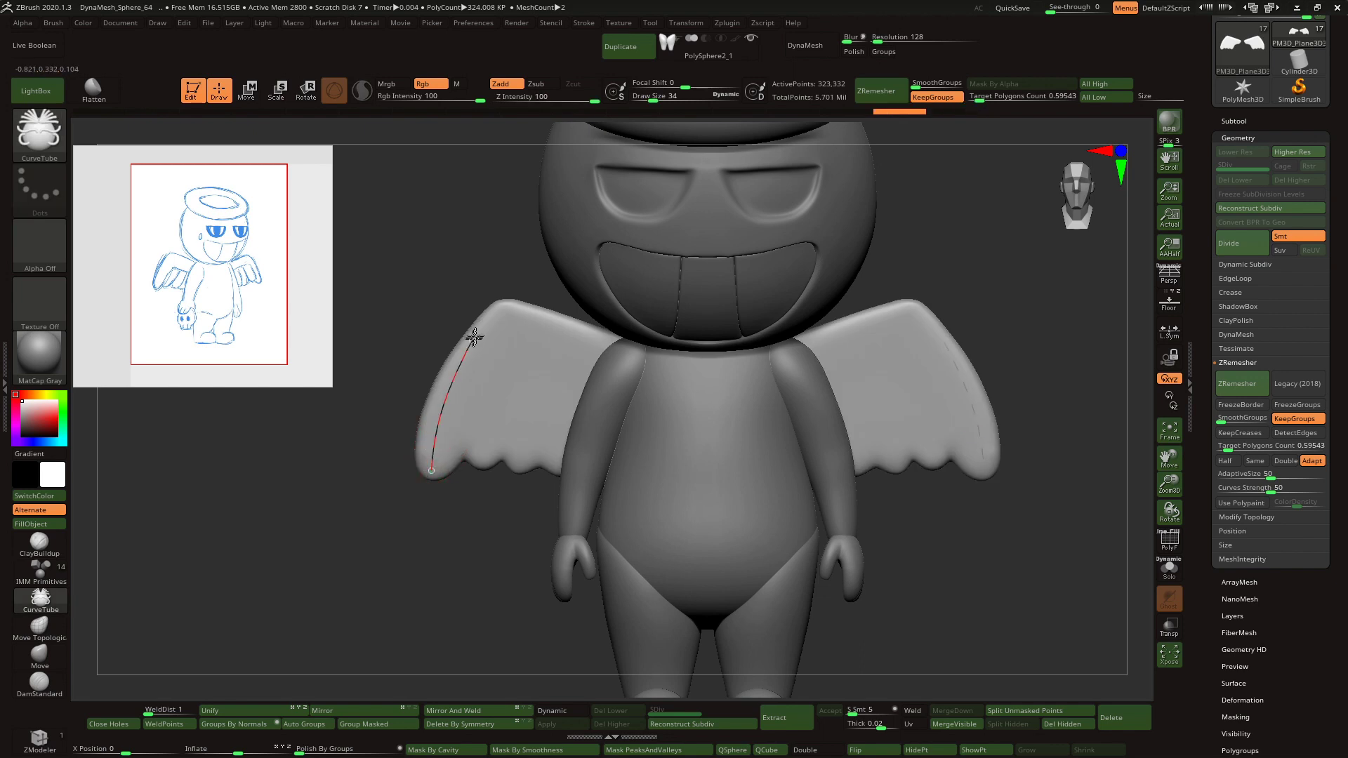
{"action": "left_click_drag", "start_coordinate": [560, 313], "coordinate": [618, 333]}
{"action": "key", "text": "ctrl+z"}
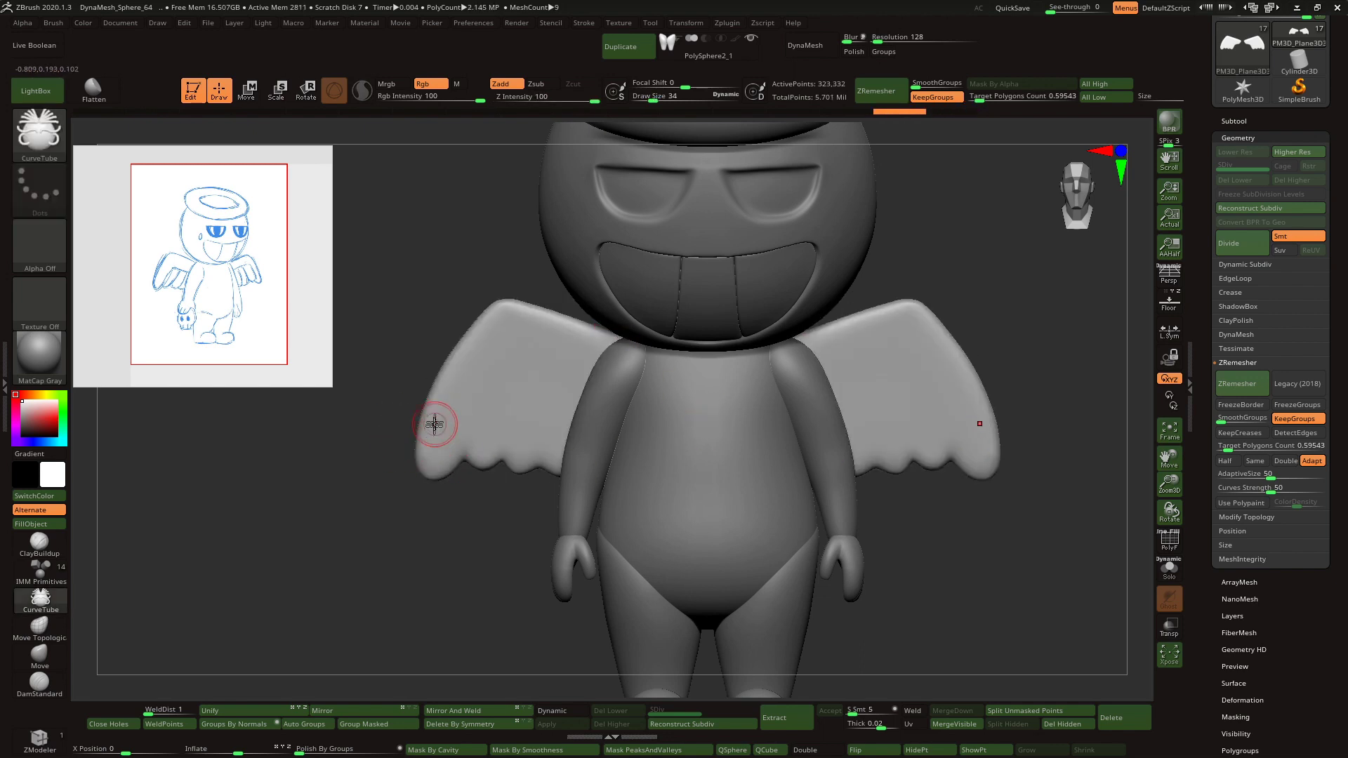
- Isolate the wings, draw a mirrored curve tube along their outer and upper edges, and split it into its own subtool
{"action": "left_click", "coordinate": [1169, 567]}
{"action": "left_click_drag", "start_coordinate": [505, 309], "coordinate": [570, 327]}
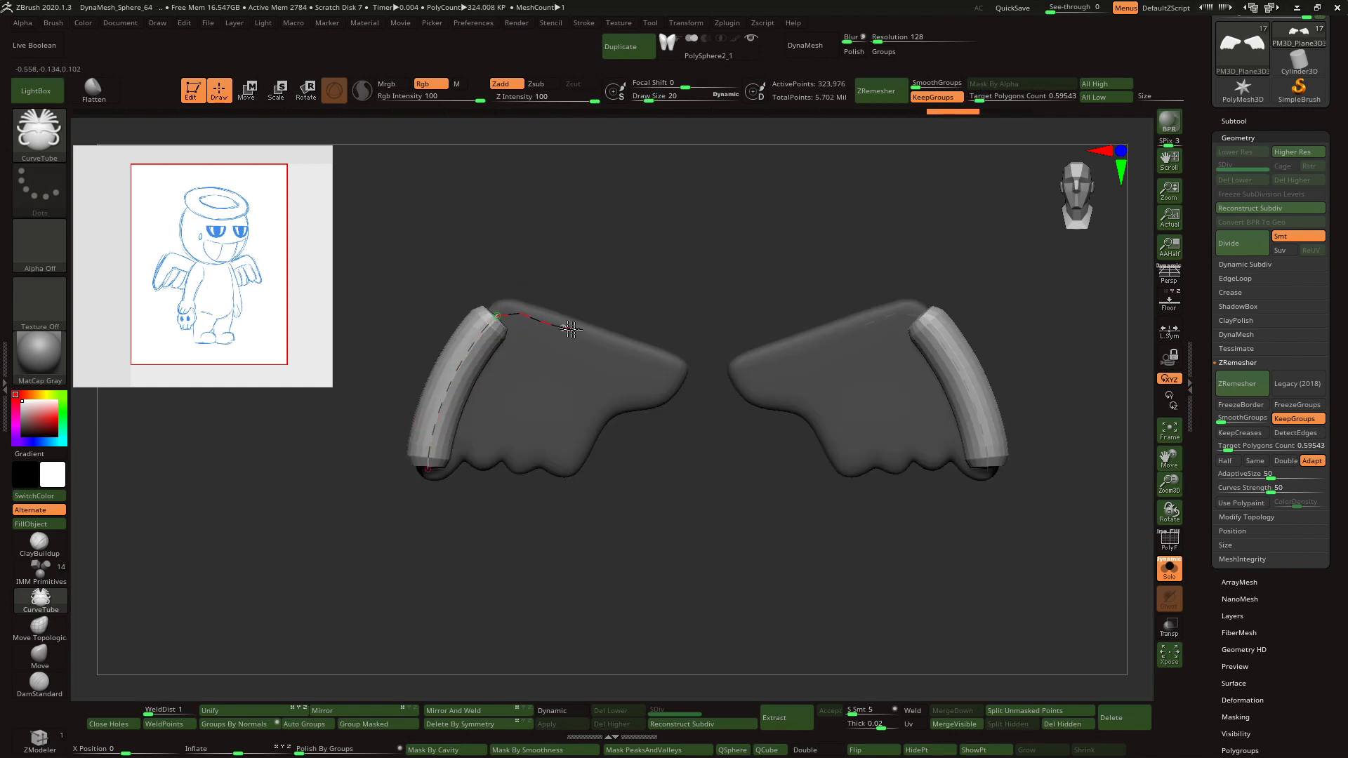
{"action": "left_click_drag", "start_coordinate": [675, 348], "coordinate": [682, 359]}
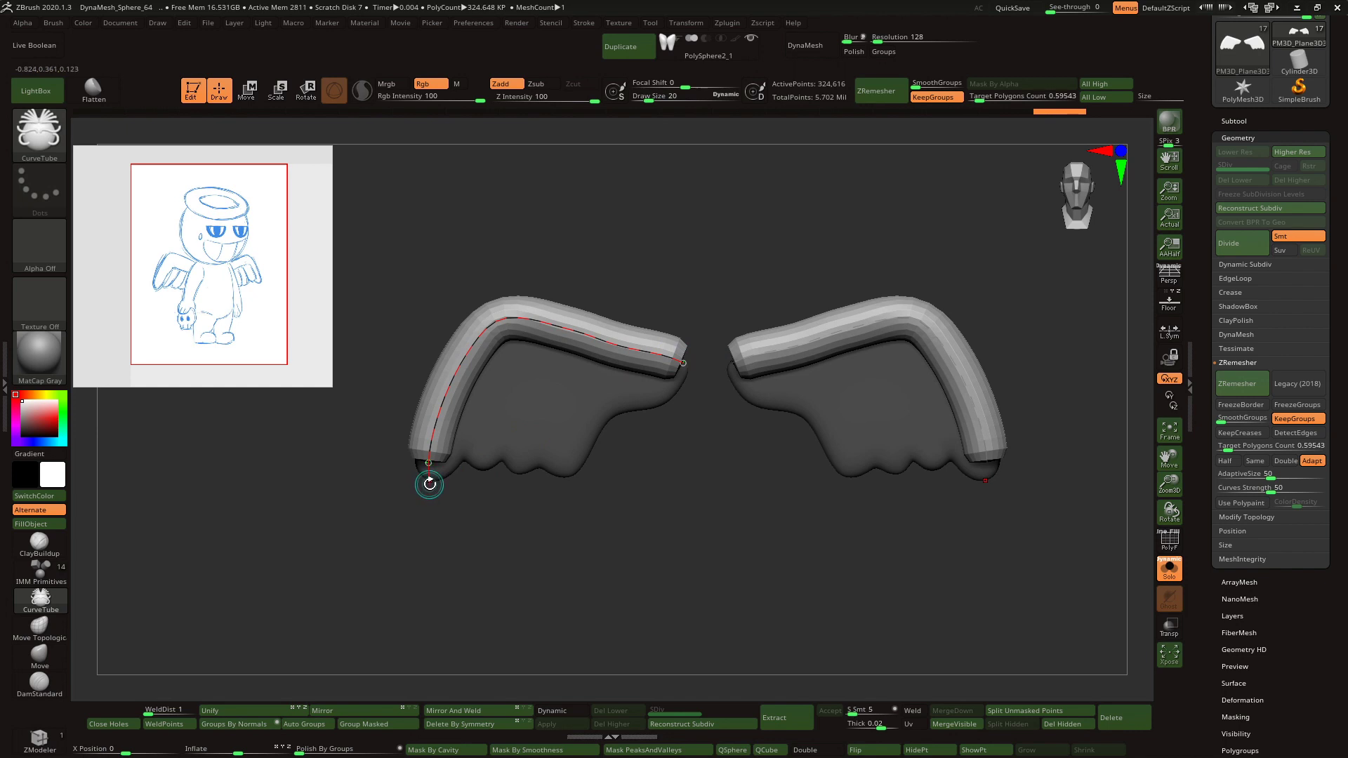
{"action": "left_click", "coordinate": [551, 411]}
{"action": "left_click", "coordinate": [955, 712]}
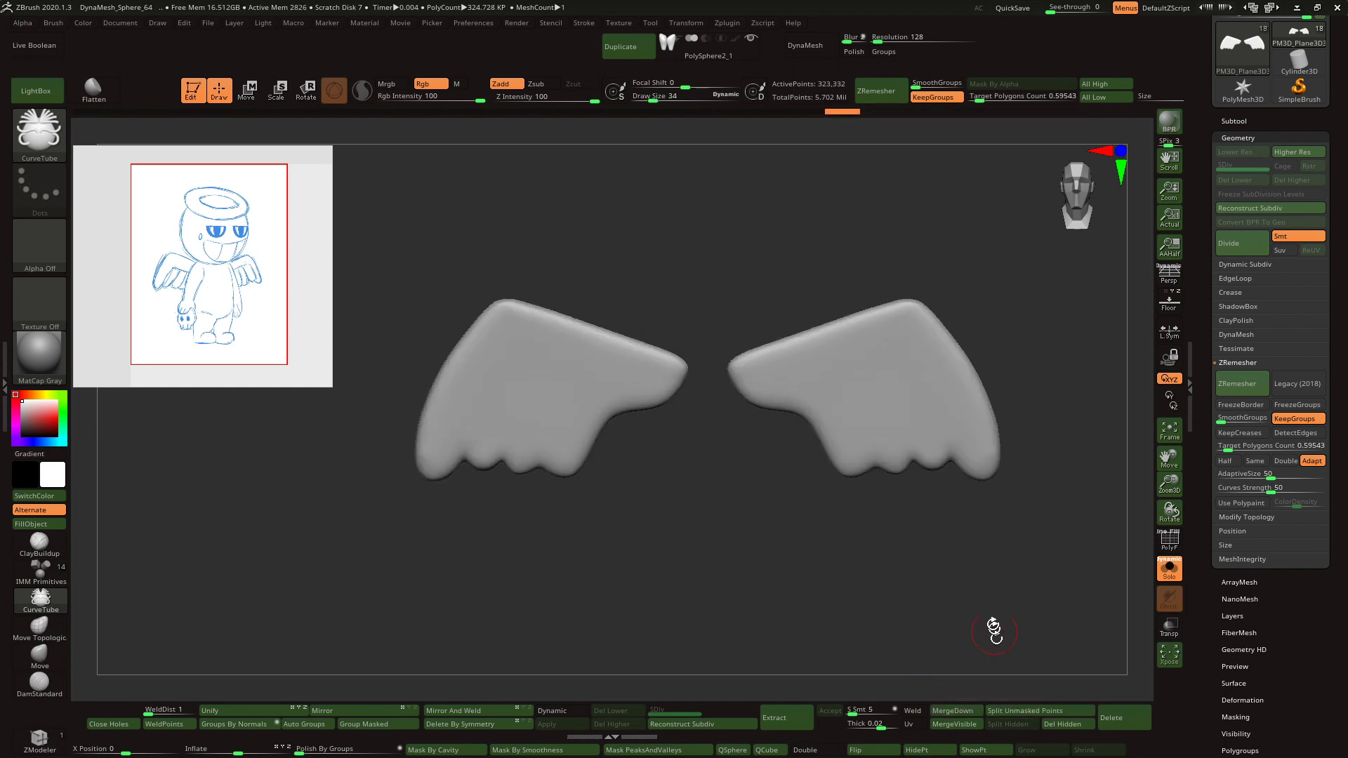
- Show all parts again and ZRemesh the tube subtool at a target polygon count of 0.14458 with the polyframe on
{"action": "left_click", "coordinate": [1171, 567]}
{"action": "left_click", "coordinate": [985, 343], "text": "alt"}
{"action": "left_click_drag", "start_coordinate": [1256, 446], "coordinate": [1225, 446]}
{"action": "left_click", "coordinate": [1236, 384]}
{"action": "left_click_drag", "start_coordinate": [549, 621], "coordinate": [538, 610], "text": "shift"}
{"action": "key", "text": "shift+f"}
- Polish the wing tubes through Deformation and ZRemesh them once more
{"action": "left_click", "coordinate": [1247, 698]}
{"action": "left_click", "coordinate": [1235, 311]}
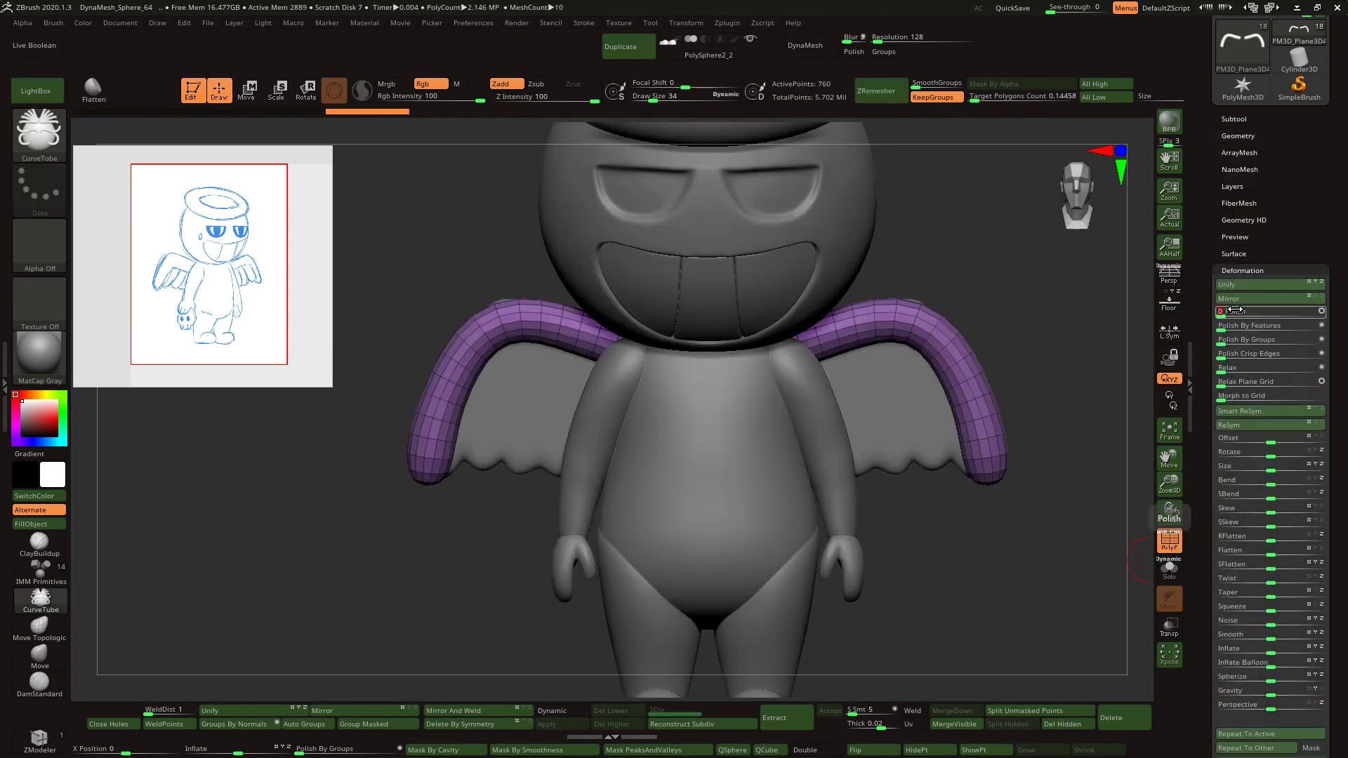
{"action": "left_click", "coordinate": [1239, 133]}
{"action": "left_click", "coordinate": [1237, 380]}
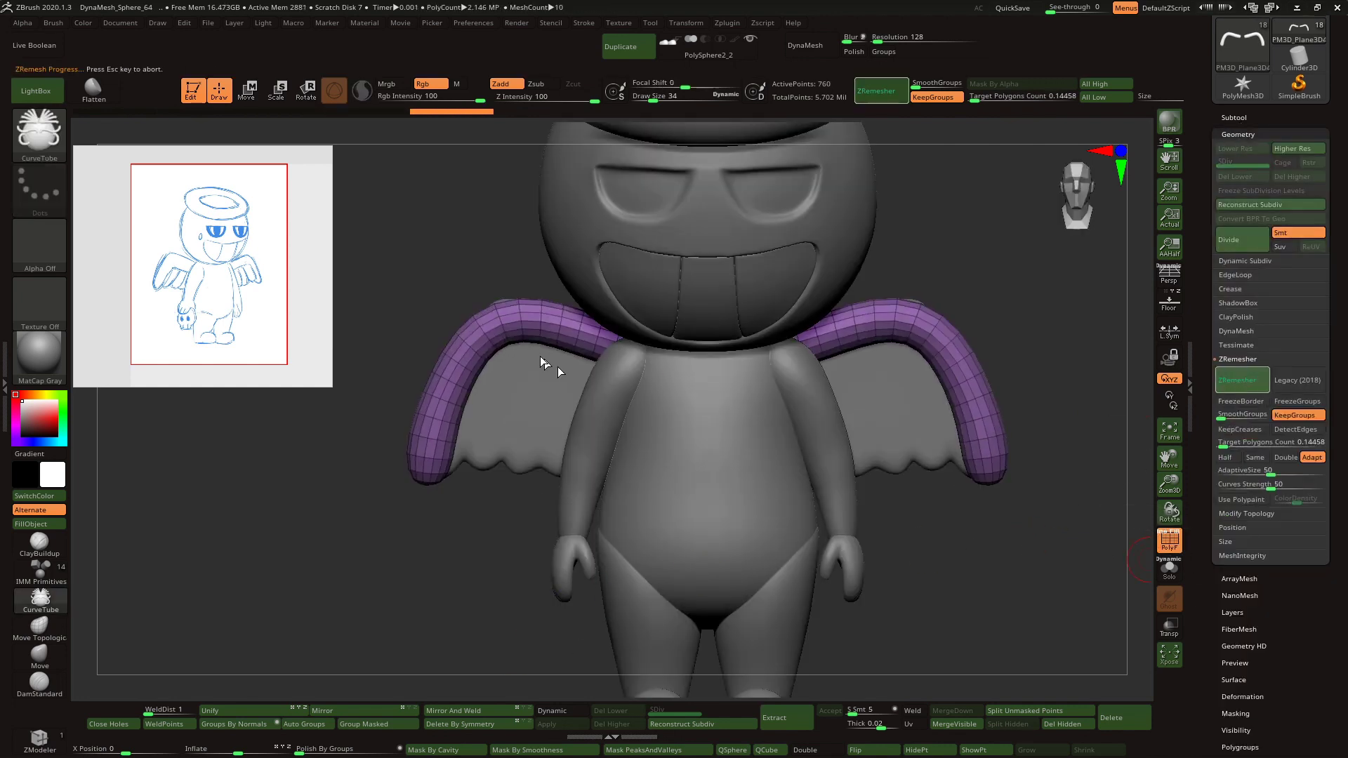
- Shift the wing tubes in depth from the side view to line up with the wings, using Move Topological for shaping
{"action": "left_click", "coordinate": [40, 137]}
{"action": "left_click", "coordinate": [475, 317]}
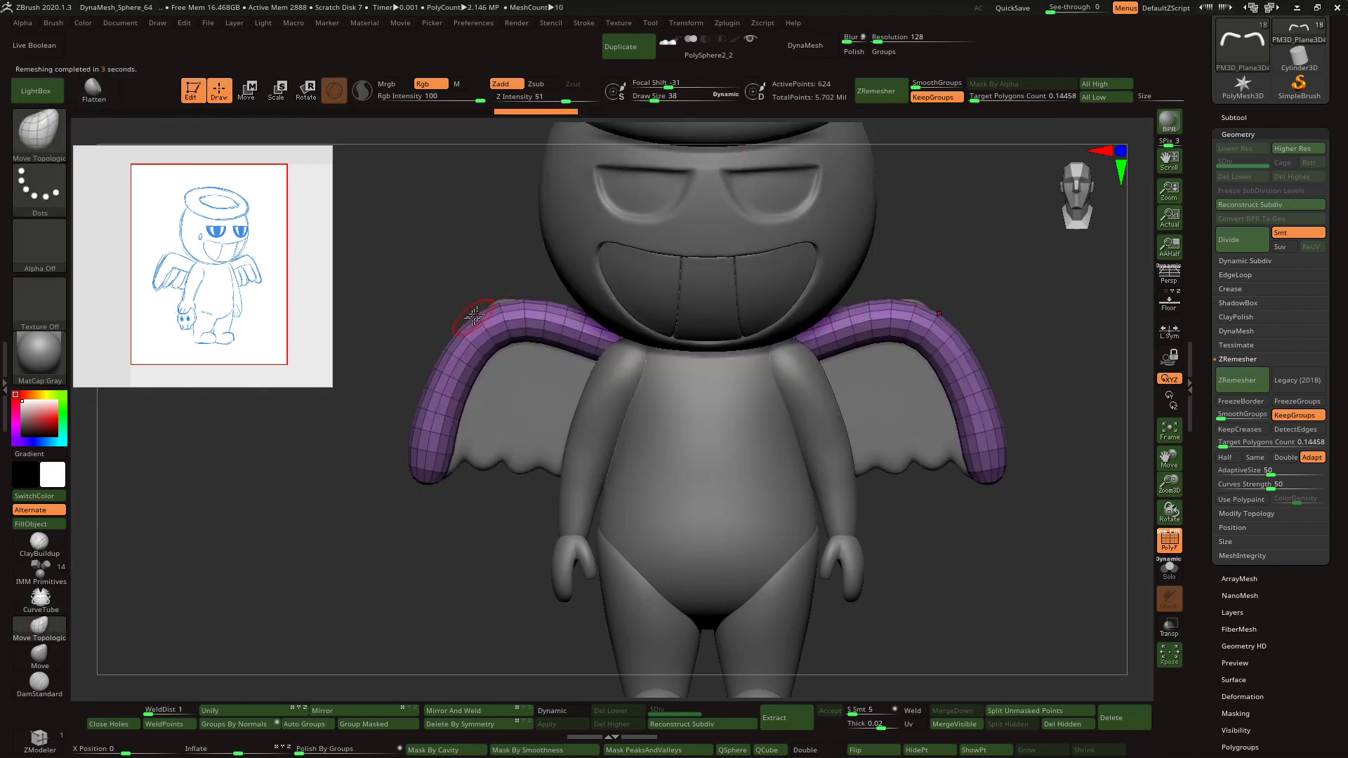
{"action": "left_click_drag", "start_coordinate": [503, 280], "coordinate": [442, 234], "text": "shift"}
{"action": "key", "text": "w"}
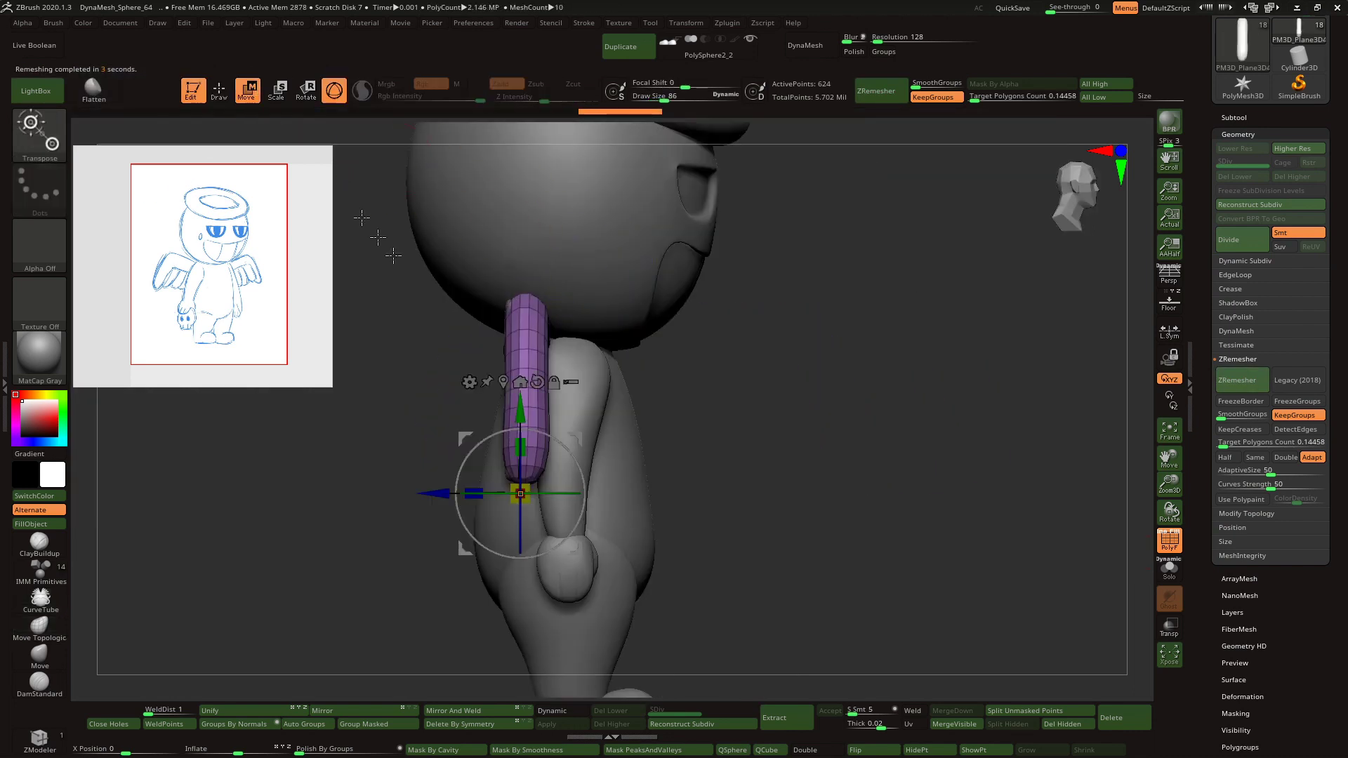
{"action": "left_click_drag", "start_coordinate": [477, 499], "coordinate": [517, 498]}
{"action": "left_click_drag", "start_coordinate": [517, 464], "coordinate": [479, 446], "text": "shift"}
{"action": "key", "text": "q"}
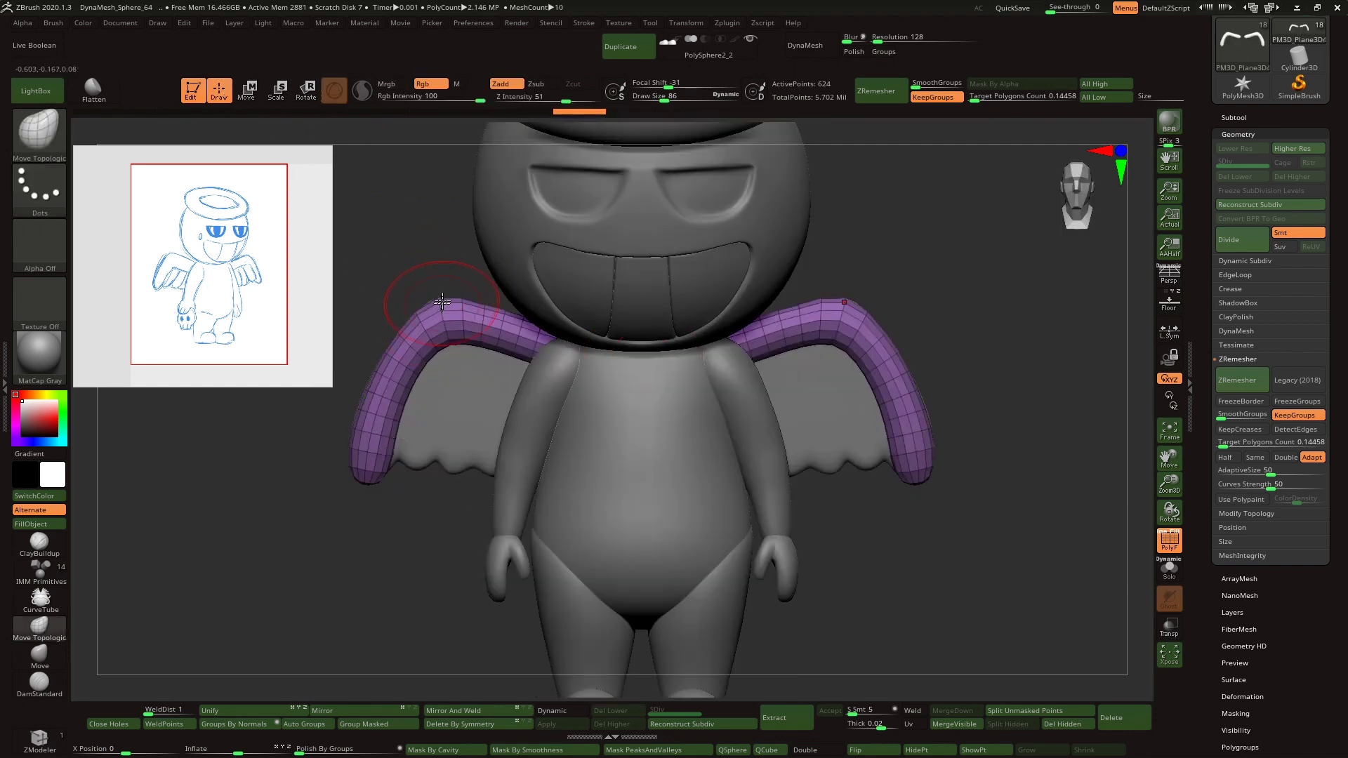
- Reshape the wing tubes with Move Topological, sharpening the upper bend and thickening the outer lower section
{"action": "mouse_move", "coordinate": [443, 302]}
{"action": "left_mouse_down"}
{"action": "mouse_move", "coordinate": [429, 300]}
{"action": "mouse_move", "coordinate": [556, 345]}
{"action": "mouse_move", "coordinate": [524, 325]}
{"action": "left_mouse_up"}
{"action": "left_click_drag", "start_coordinate": [370, 391], "coordinate": [376, 394]}
{"action": "left_click_drag", "start_coordinate": [407, 342], "coordinate": [442, 307]}
{"action": "left_click_drag", "start_coordinate": [392, 385], "coordinate": [386, 384]}
{"action": "left_click_drag", "start_coordinate": [362, 485], "coordinate": [364, 480]}
{"action": "left_click_drag", "start_coordinate": [408, 400], "coordinate": [446, 364]}
{"action": "mouse_move", "coordinate": [399, 426]}
{"action": "left_mouse_down"}
{"action": "mouse_move", "coordinate": [417, 420]}
{"action": "mouse_move", "coordinate": [435, 368]}
{"action": "left_mouse_up"}
{"action": "mouse_move", "coordinate": [446, 342]}
{"action": "right_mouse_down"}
{"action": "mouse_move", "coordinate": [496, 373]}
{"action": "mouse_move", "coordinate": [466, 394]}
{"action": "mouse_move", "coordinate": [477, 463]}
{"action": "right_mouse_up"}
- Duplicate the wing tube subtool and move the copy down below the wings
{"action": "left_click", "coordinate": [1233, 118]}
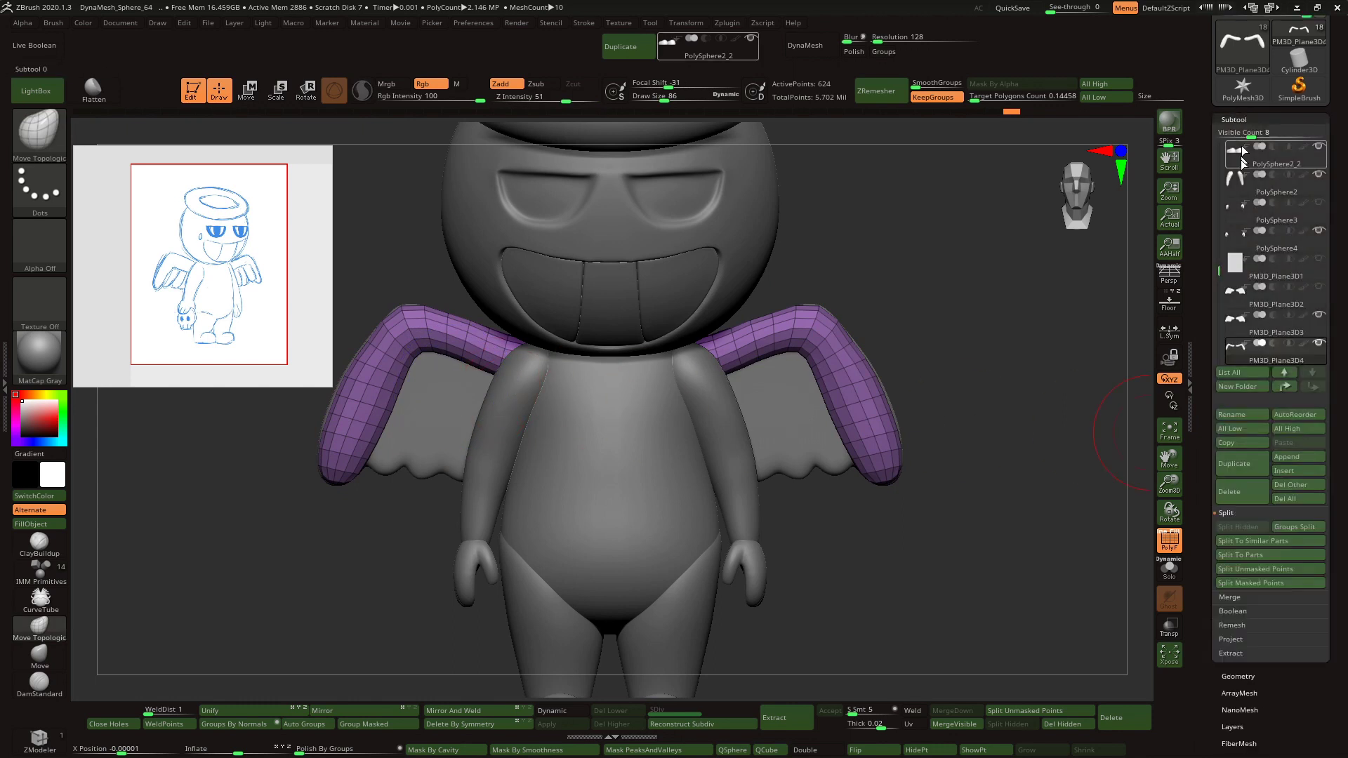
{"action": "left_click", "coordinate": [863, 438], "text": "alt"}
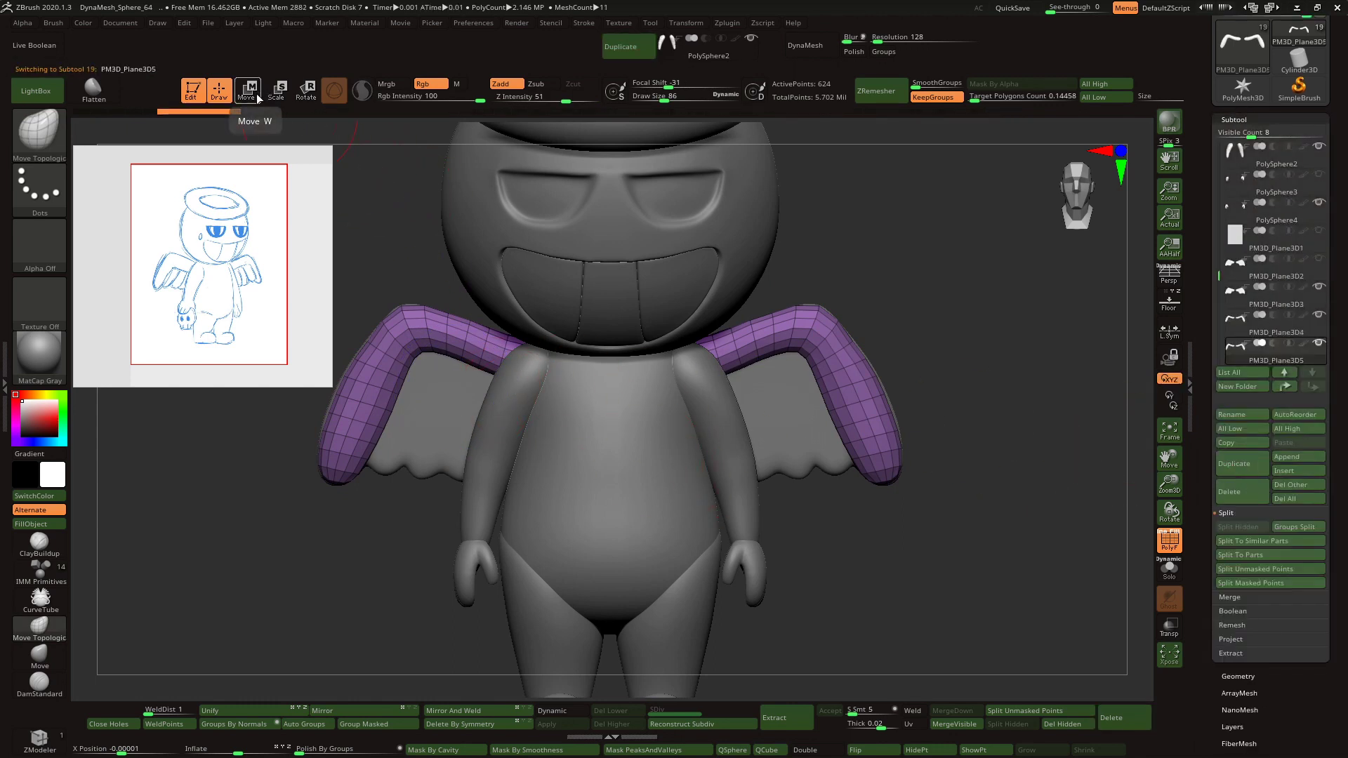
{"action": "left_click", "coordinate": [257, 97]}
{"action": "left_click_drag", "start_coordinate": [332, 496], "coordinate": [378, 501]}
{"action": "left_click_drag", "start_coordinate": [439, 452], "coordinate": [351, 618]}
{"action": "left_click", "coordinate": [219, 96]}
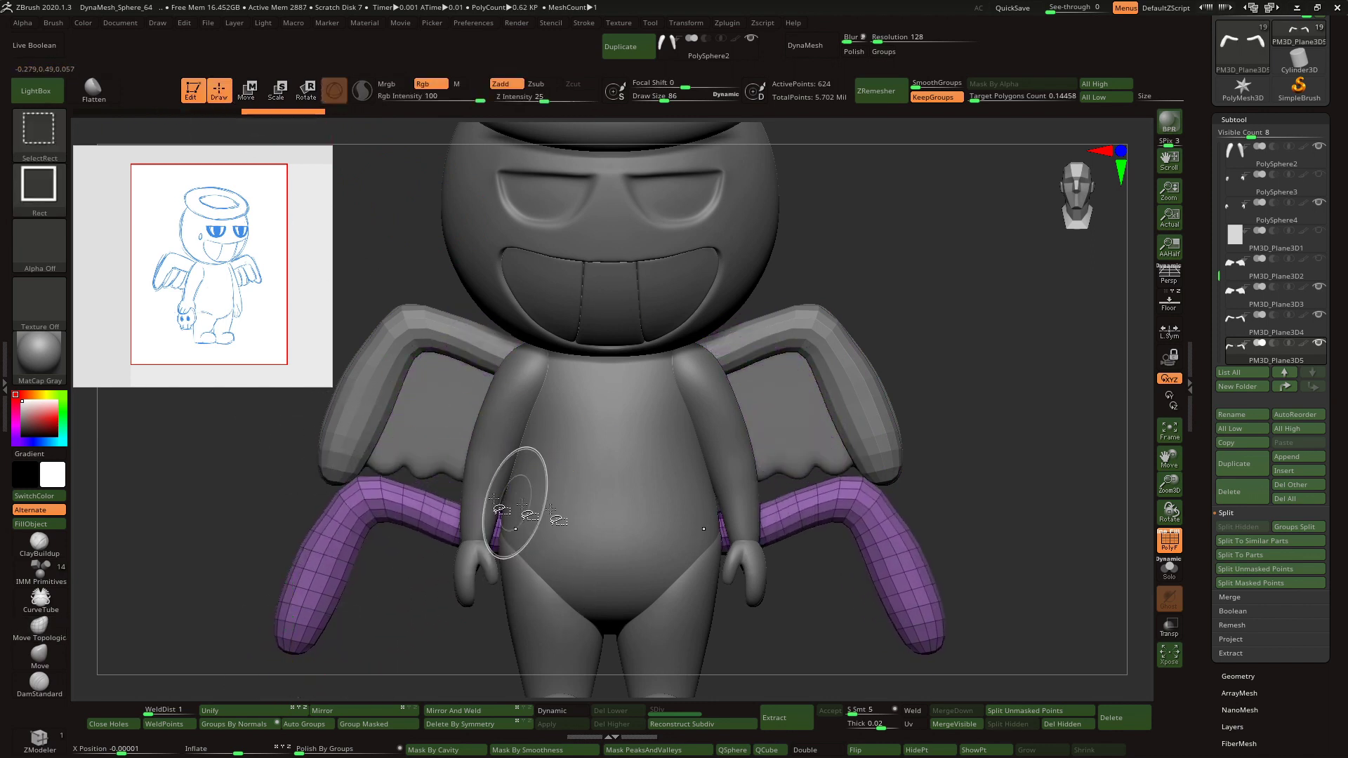
- Isolate the copied tubes, delete their inner upper arms to keep only the outer sections, and show the full character without polyframe
{"action": "left_click", "coordinate": [1168, 570]}
{"action": "left_click_drag", "start_coordinate": [599, 593], "coordinate": [384, 447], "text": "ctrl+alt+shift"}
{"action": "left_click_drag", "start_coordinate": [451, 522], "coordinate": [381, 470], "text": "ctrl+alt+shift"}
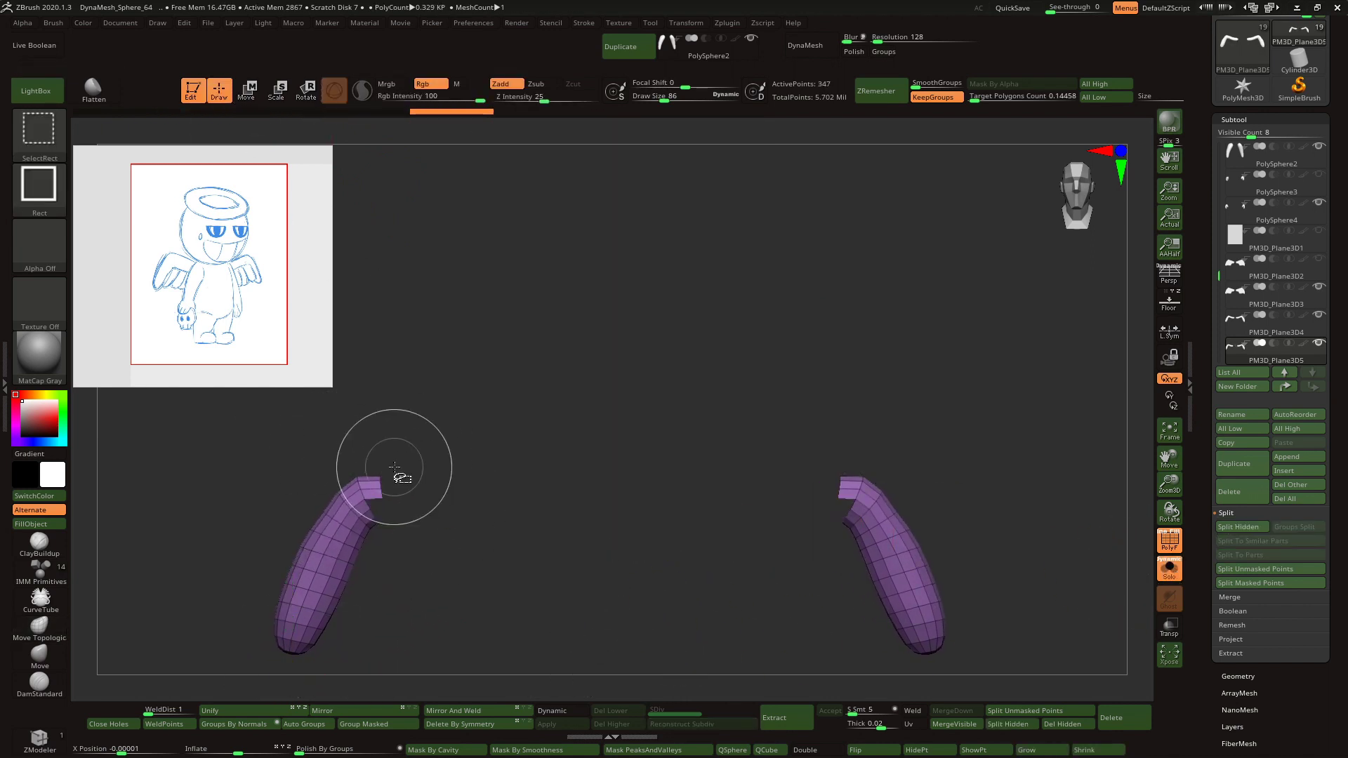
{"action": "left_click", "coordinate": [1062, 724]}
{"action": "left_click", "coordinate": [1171, 544]}
{"action": "left_click", "coordinate": [1170, 567]}
{"action": "left_click_drag", "start_coordinate": [1169, 487], "coordinate": [1166, 456]}
- Rotate and move the cut tube sections up onto the wings, just inside the outer frame, as the first feathers
{"action": "left_click", "coordinate": [306, 91]}
{"action": "left_click_drag", "start_coordinate": [360, 584], "coordinate": [354, 566]}
{"action": "left_click_drag", "start_coordinate": [370, 551], "coordinate": [503, 424]}
{"action": "left_click_drag", "start_coordinate": [483, 447], "coordinate": [455, 418]}
{"action": "left_click_drag", "start_coordinate": [446, 426], "coordinate": [406, 466]}
{"action": "left_click_drag", "start_coordinate": [467, 411], "coordinate": [417, 393]}
{"action": "left_click_drag", "start_coordinate": [366, 446], "coordinate": [412, 450]}
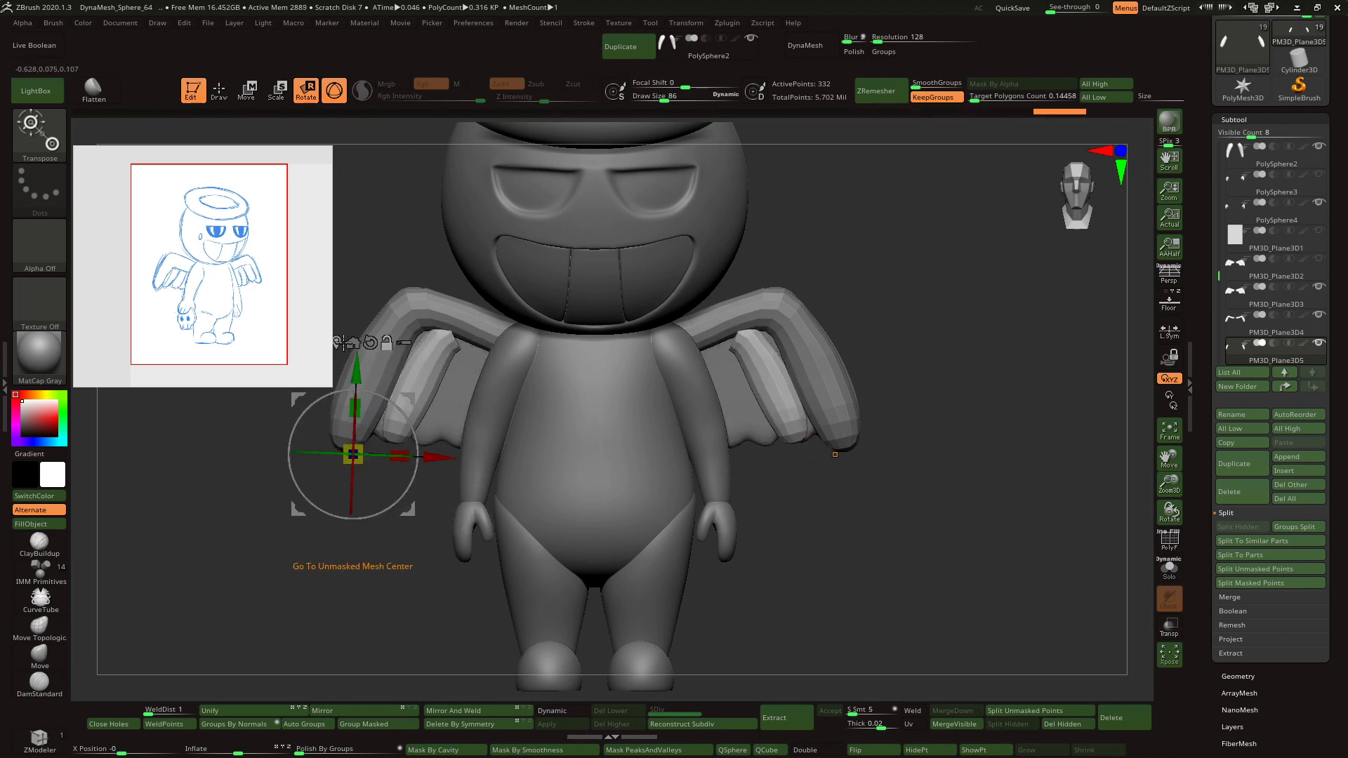
- Slim and reposition the first feathers beside the wing frame, and adjust their lower tips with Move Topological
{"action": "left_click_drag", "start_coordinate": [342, 342], "coordinate": [441, 274]}
{"action": "left_click_drag", "start_coordinate": [462, 379], "coordinate": [444, 378]}
{"action": "left_click_drag", "start_coordinate": [479, 324], "coordinate": [437, 321]}
{"action": "left_click_drag", "start_coordinate": [421, 328], "coordinate": [426, 332]}
{"action": "left_click_drag", "start_coordinate": [436, 322], "coordinate": [436, 319]}
{"action": "key", "text": "q"}
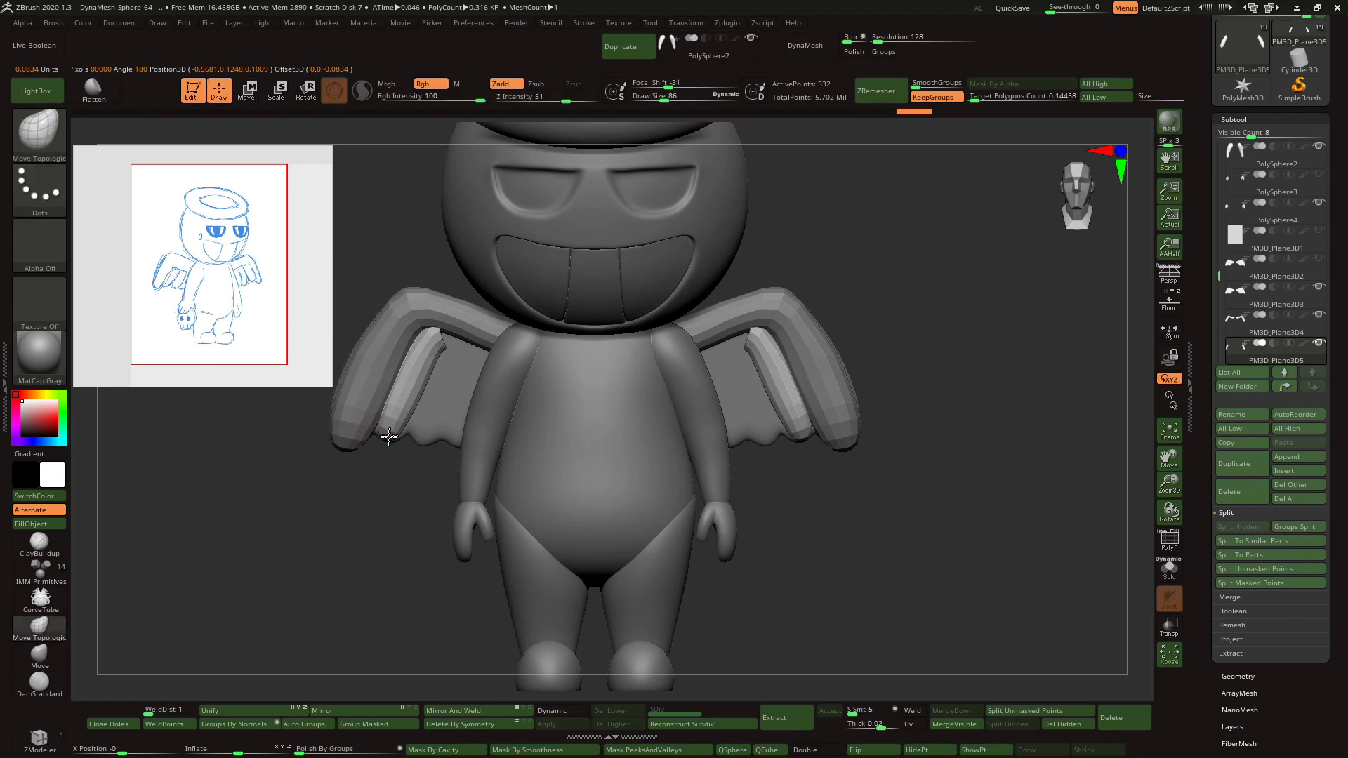
{"action": "left_click_drag", "start_coordinate": [407, 424], "coordinate": [378, 441]}
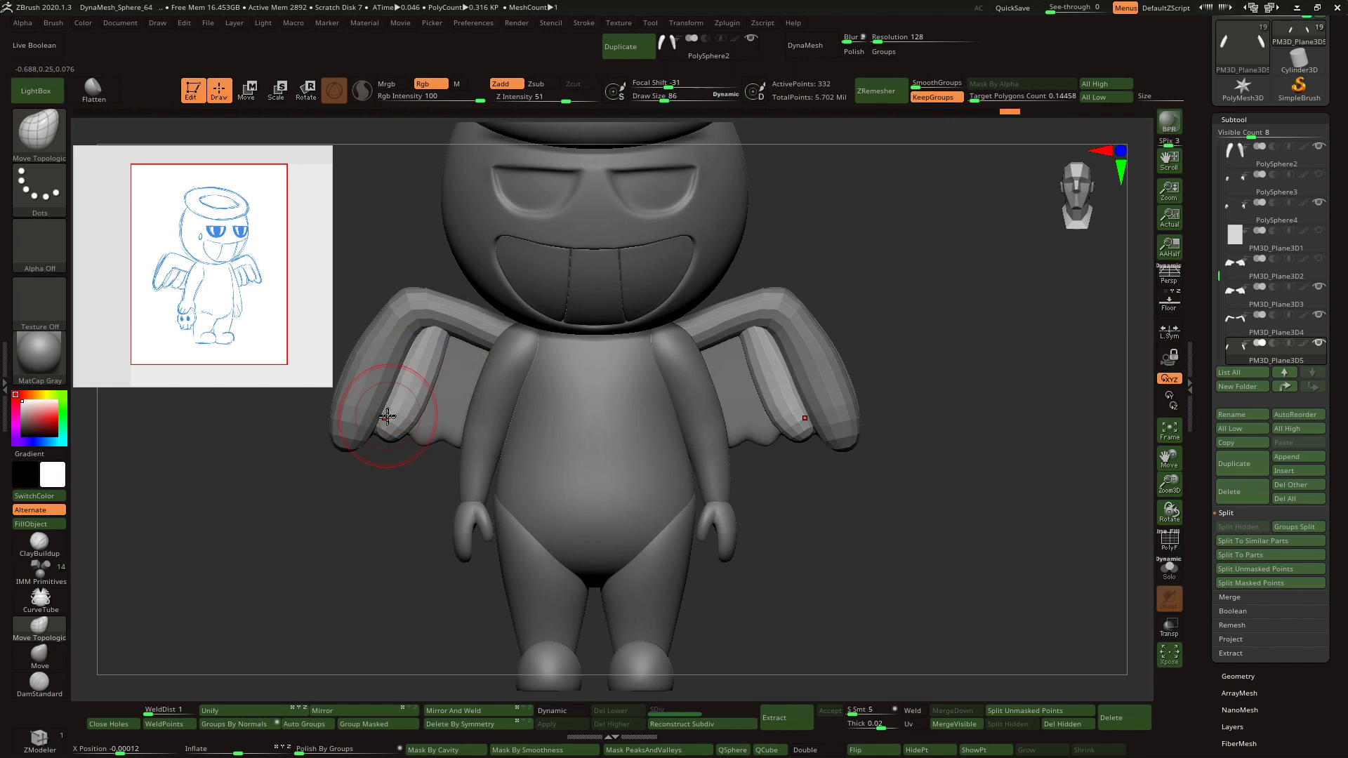
- Copy the feather twice toward the body to make three feathers per wing, and clear the mask
{"action": "left_click", "coordinate": [248, 89]}
{"action": "mouse_move", "coordinate": [441, 322]}
{"action": "left_mouse_down", "text": "ctrl"}
{"action": "mouse_move", "coordinate": [473, 329]}
{"action": "mouse_move", "coordinate": [457, 337]}
{"action": "left_mouse_up", "text": "ctrl"}
{"action": "left_click_drag", "start_coordinate": [471, 326], "coordinate": [465, 327]}
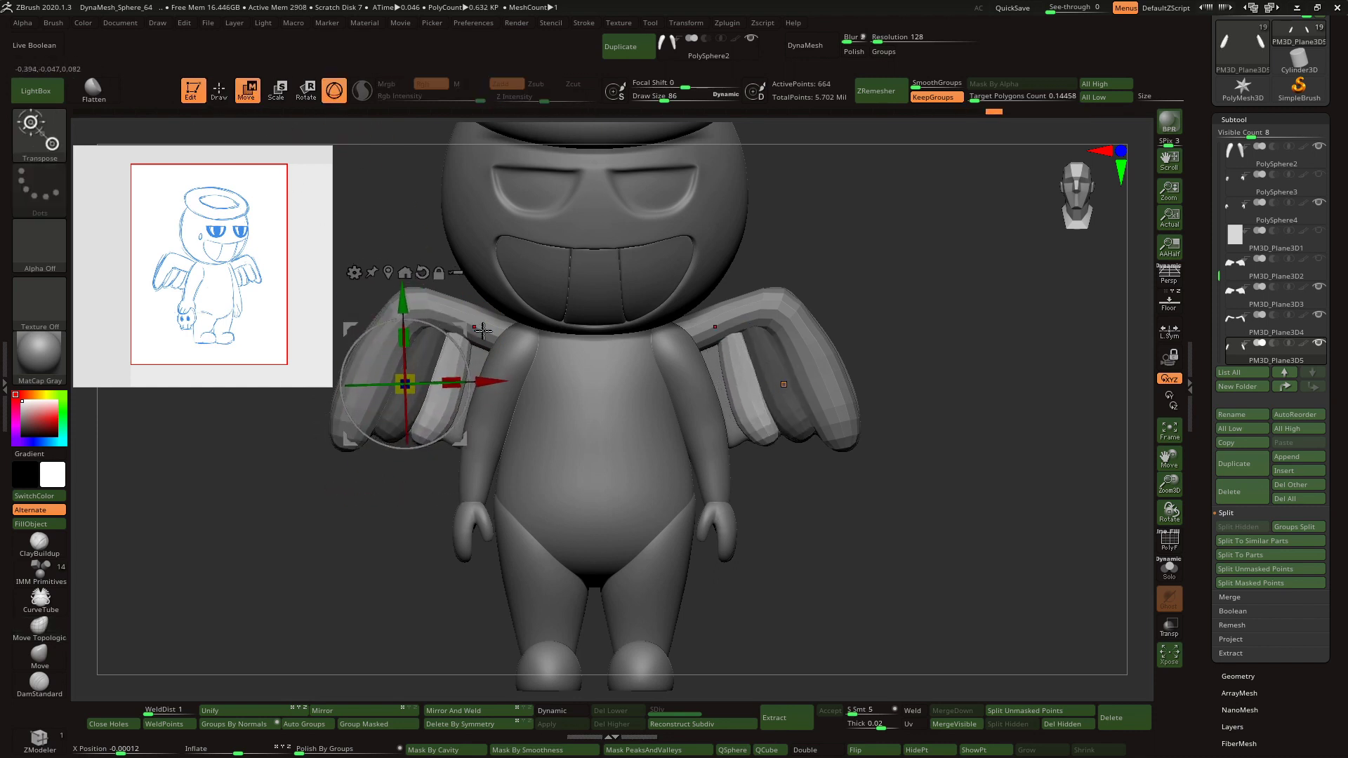
{"action": "right_click_drag", "start_coordinate": [393, 373], "coordinate": [462, 379]}
{"action": "right_click_drag", "start_coordinate": [353, 381], "coordinate": [382, 344], "text": "shift"}
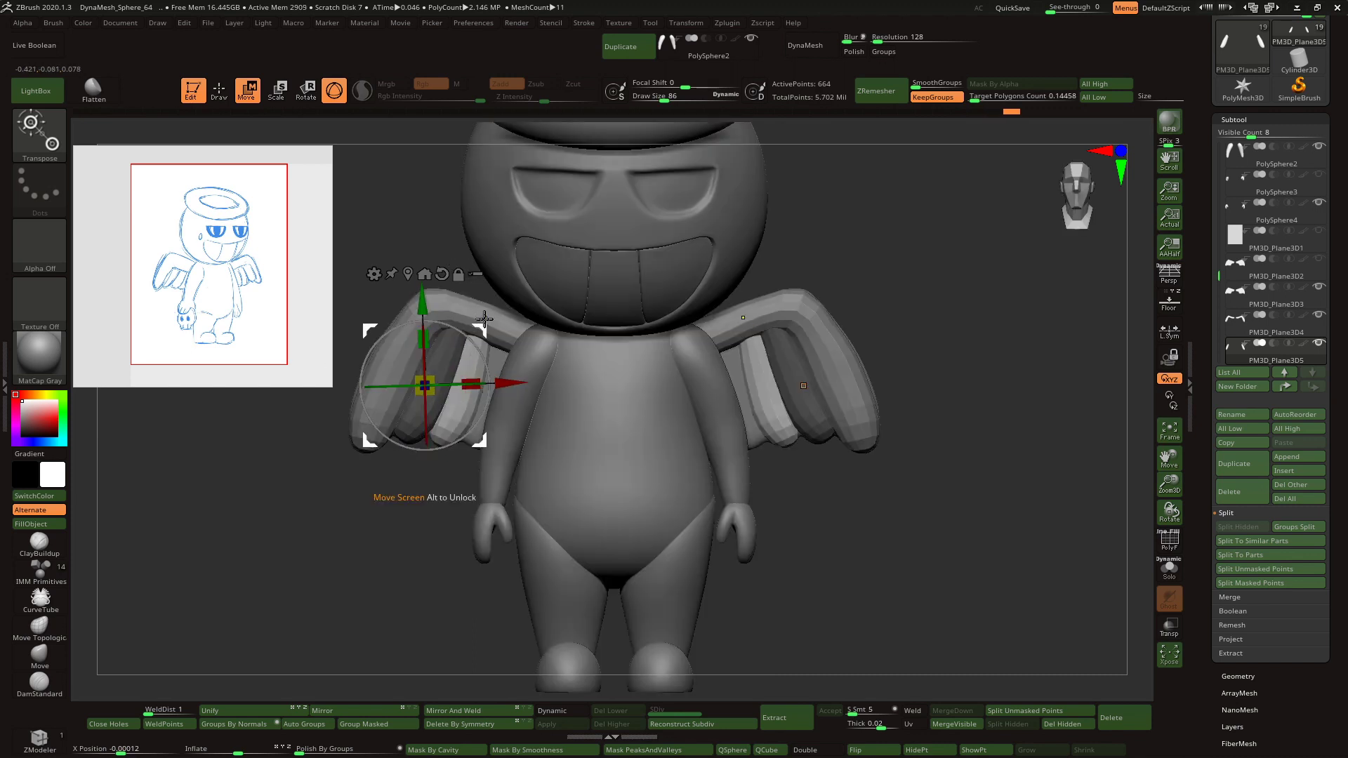
{"action": "left_click_drag", "start_coordinate": [485, 320], "coordinate": [518, 330], "text": "ctrl"}
{"action": "mouse_move", "coordinate": [513, 366]}
{"action": "left_mouse_down"}
{"action": "mouse_move", "coordinate": [512, 338]}
{"action": "mouse_move", "coordinate": [558, 298]}
{"action": "left_mouse_up"}
{"action": "left_click", "coordinate": [219, 91]}
{"action": "right_click_drag", "start_coordinate": [504, 336], "coordinate": [485, 444]}
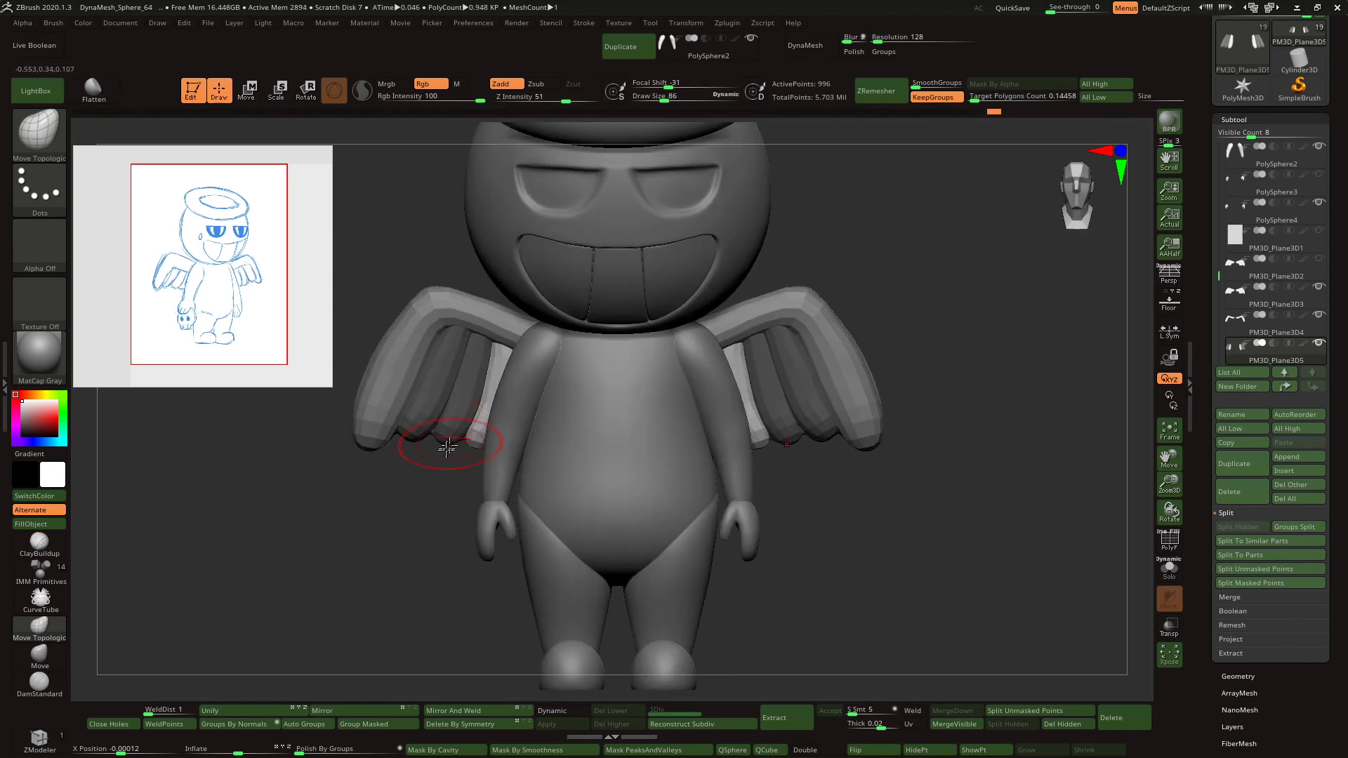
{"action": "left_click_drag", "start_coordinate": [407, 511], "coordinate": [441, 433], "text": "ctrl"}
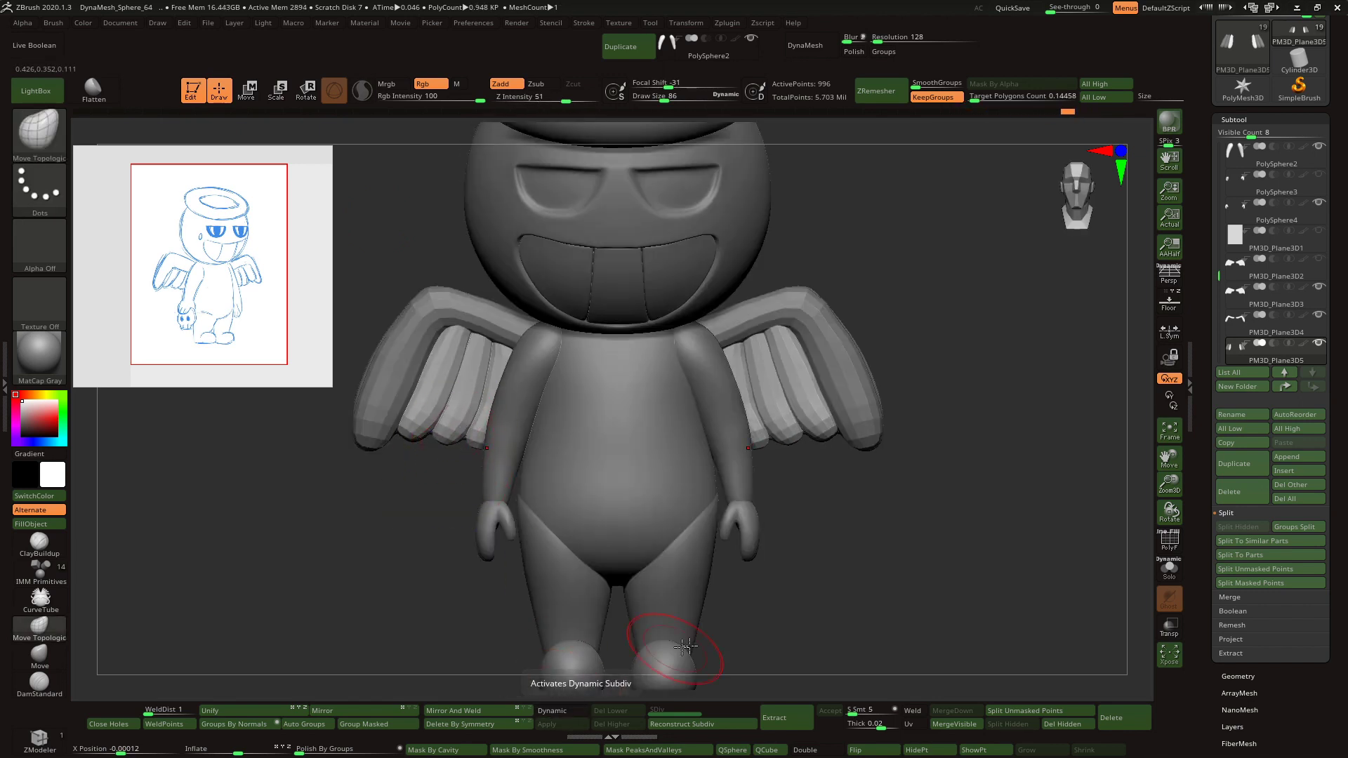
- Display the polyframe, give each feather its own polygroup, and mirror and weld the feathers
{"action": "left_click", "coordinate": [1178, 537]}
{"action": "left_click", "coordinate": [307, 725]}
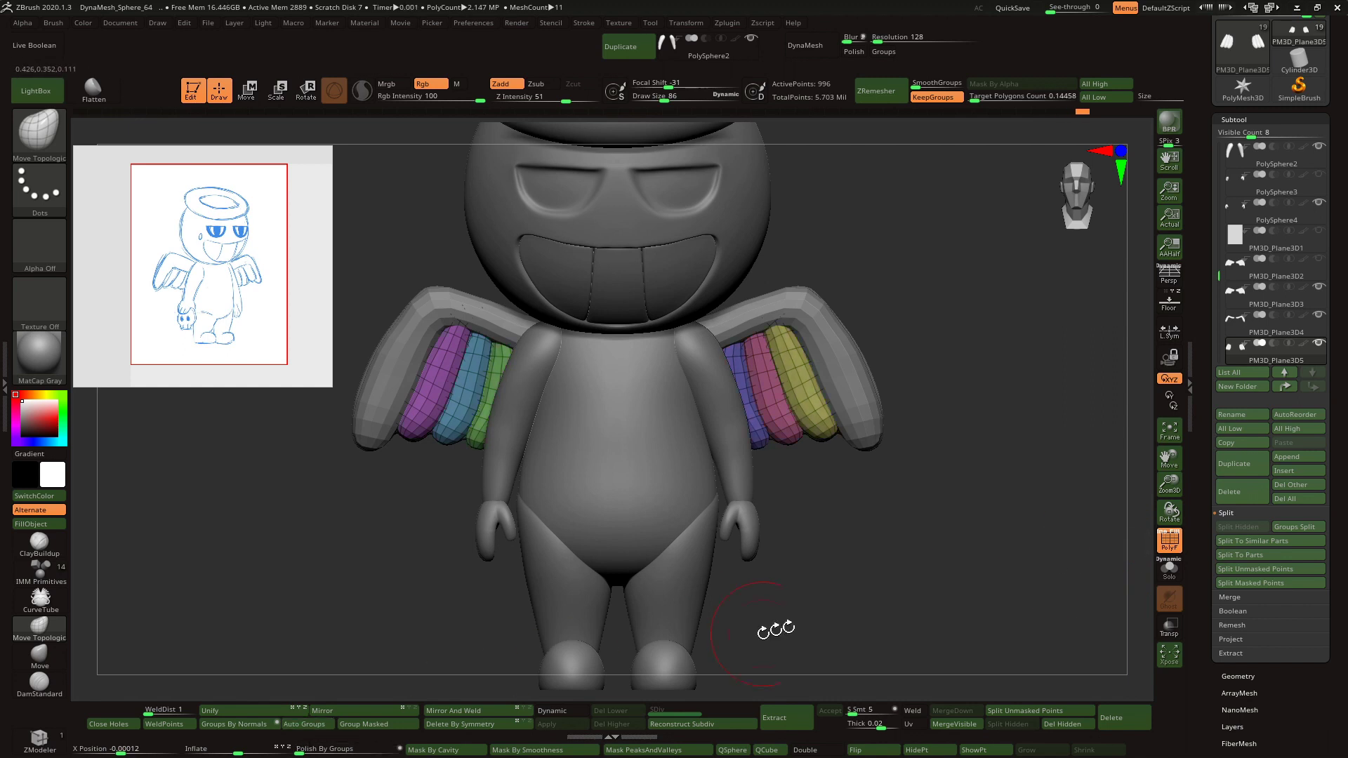
{"action": "left_click", "coordinate": [453, 710]}
- ZRemesh the feathers at a target polygon count of 0.14458 and hide the polyframe
{"action": "left_click", "coordinate": [1237, 676]}
{"action": "left_click", "coordinate": [1237, 381]}
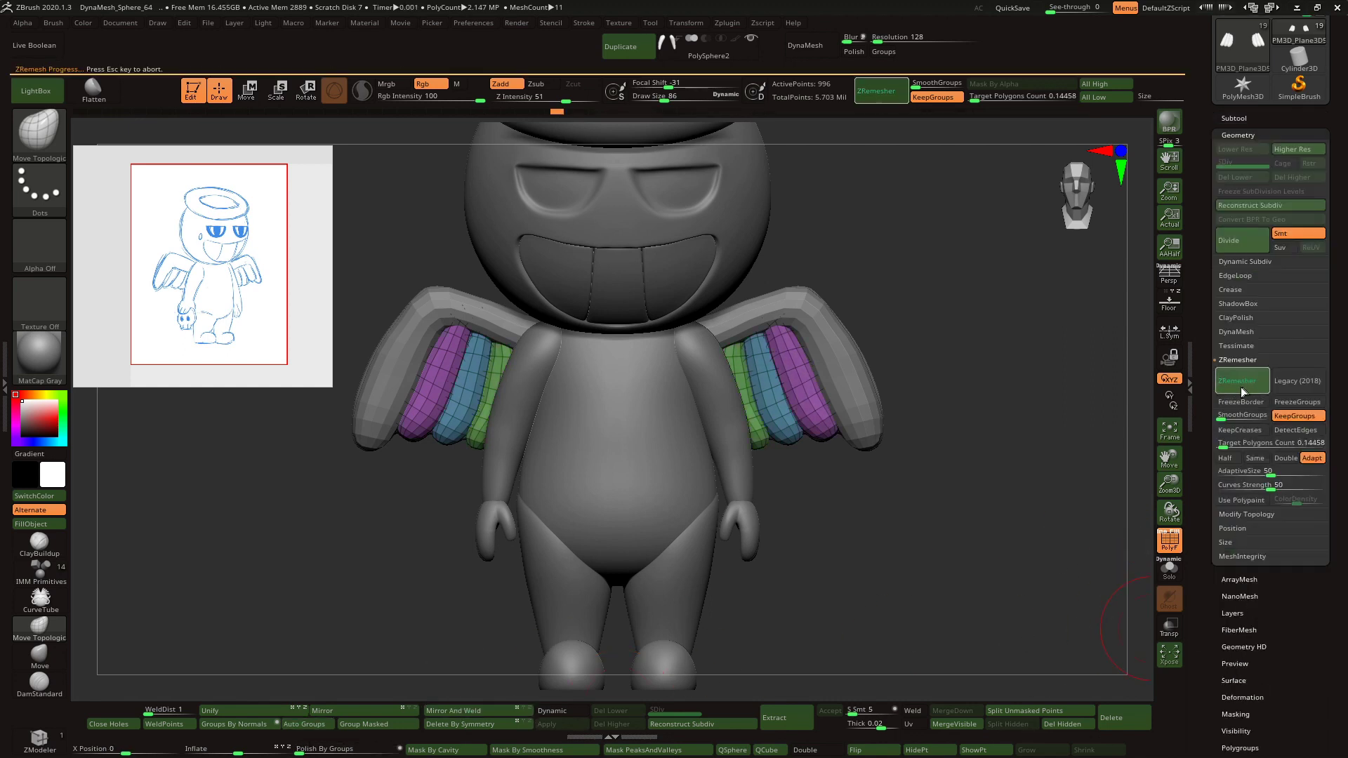
{"action": "left_click", "coordinate": [1169, 540]}
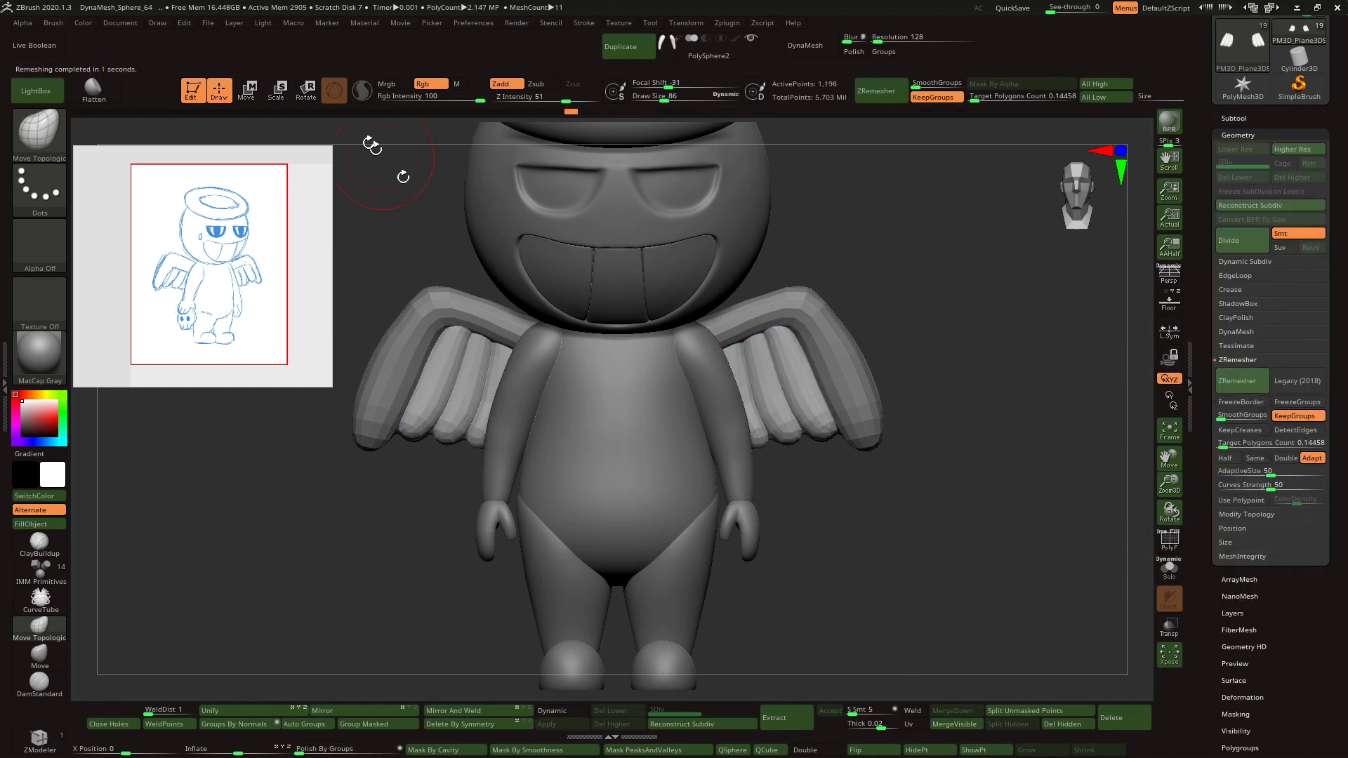
{"action": "key", "text": "e"}
{"action": "left_click", "coordinate": [390, 414], "text": "alt"}
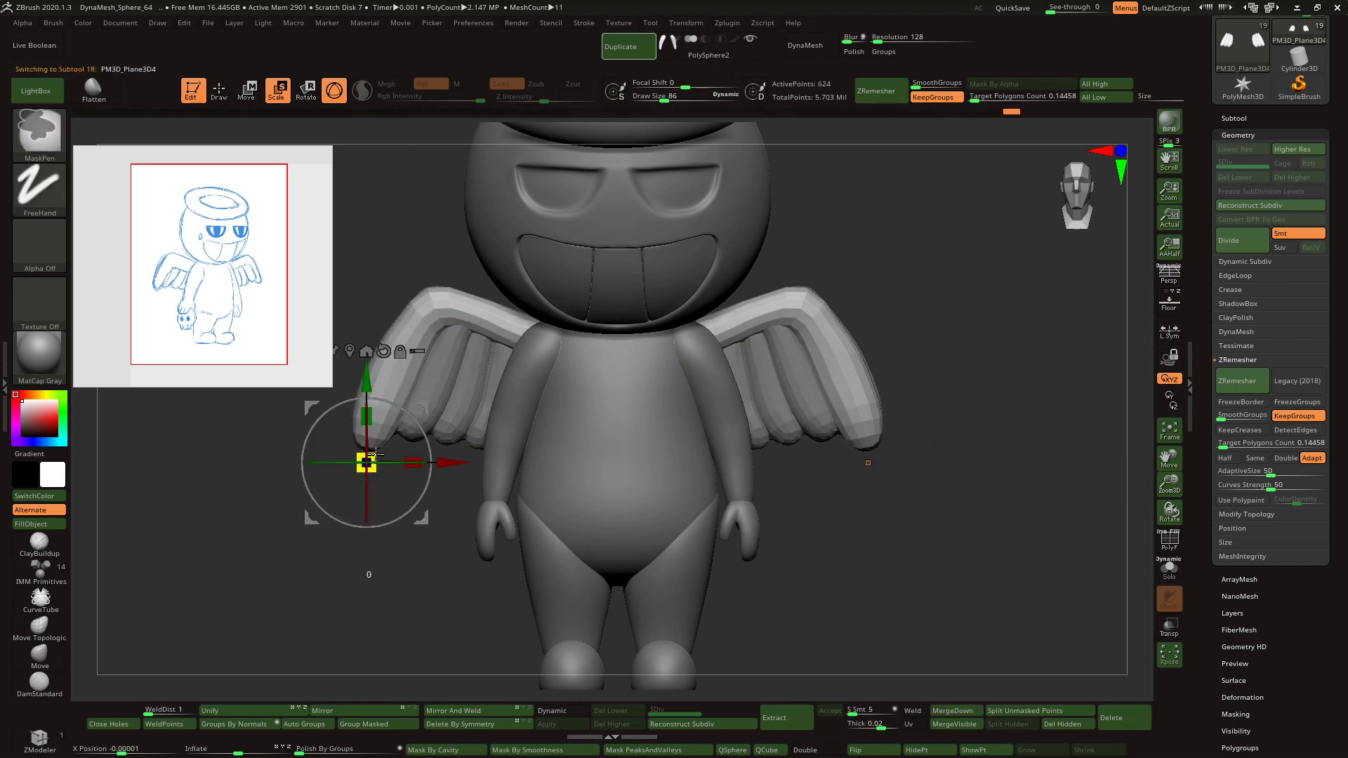
{"action": "key", "text": "q"}
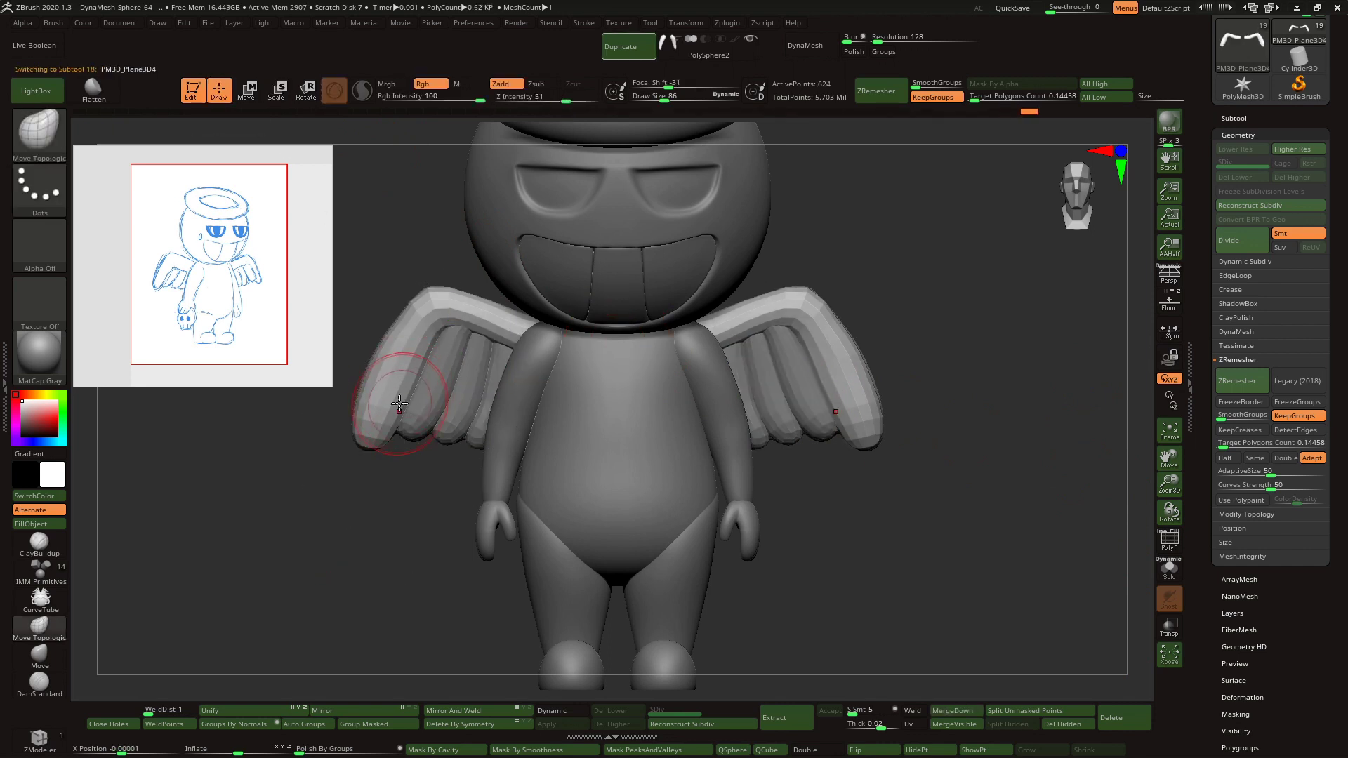
{"action": "left_click", "coordinate": [375, 343], "text": "alt"}
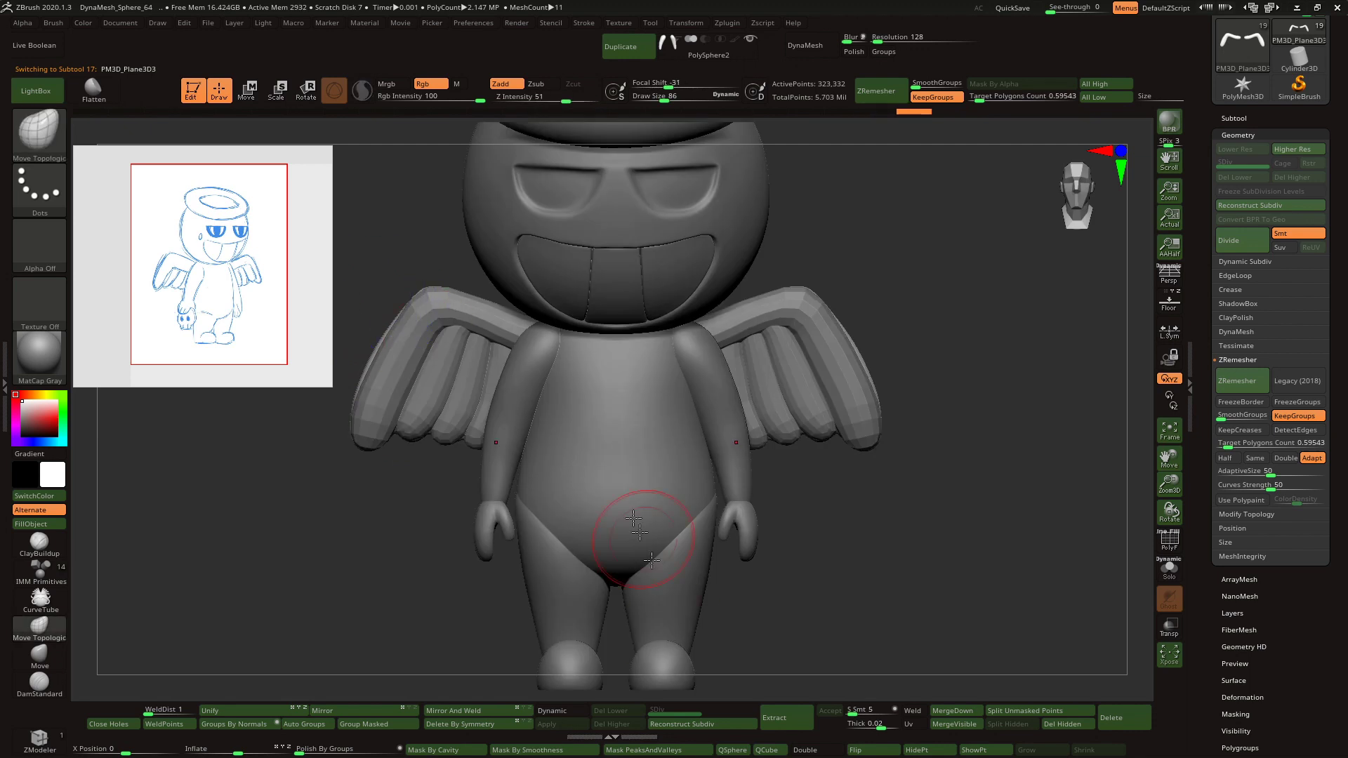
{"action": "key", "text": "e"}
{"action": "left_click_drag", "start_coordinate": [365, 463], "coordinate": [379, 449], "text": "ctrl"}
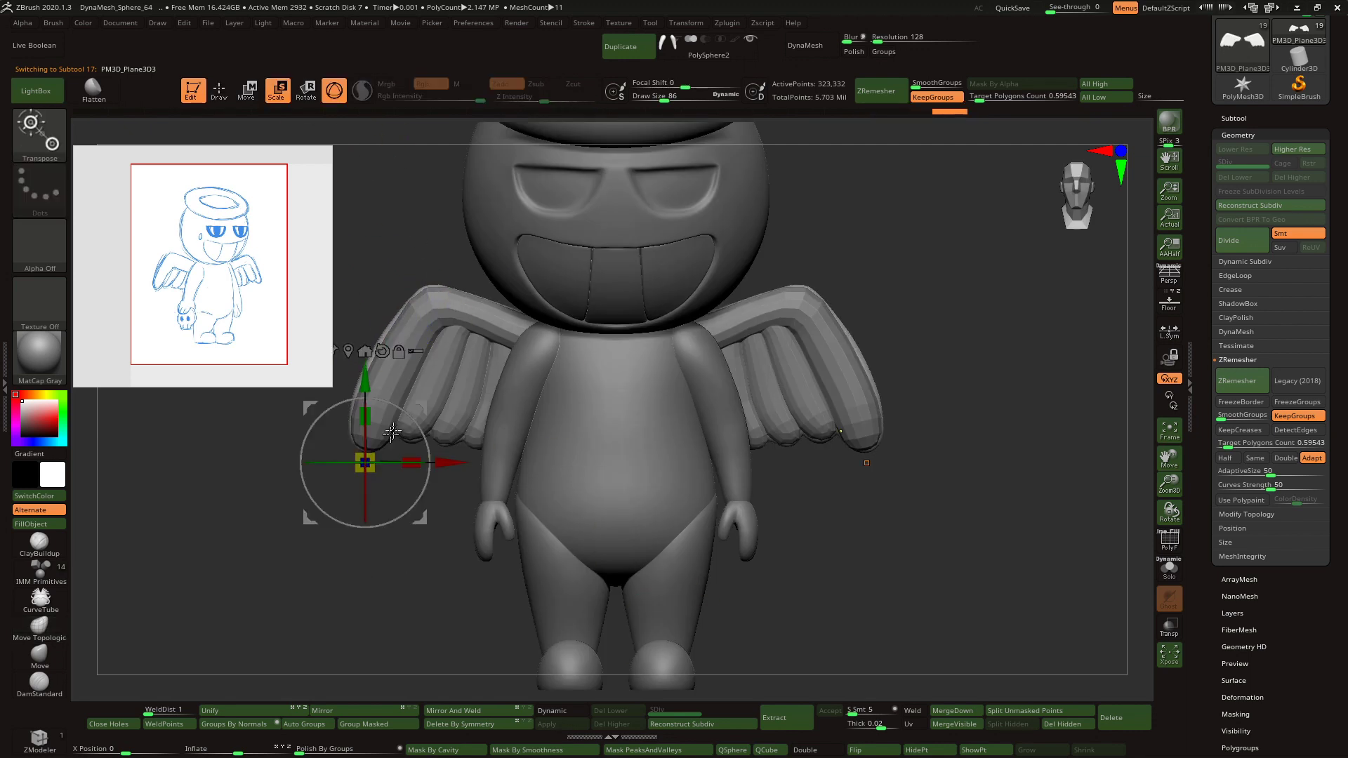
{"action": "left_click", "coordinate": [219, 89]}
- Turn on dynamic subdivision for the outer wing frame and apply it as real subdivision levels
{"action": "left_click", "coordinate": [514, 330], "text": "alt"}
{"action": "left_click", "coordinate": [561, 710]}
{"action": "left_click", "coordinate": [567, 724]}
- Subdivide the feathers up to level 5 and check the whole character
{"action": "left_click", "coordinate": [414, 439], "text": "alt"}
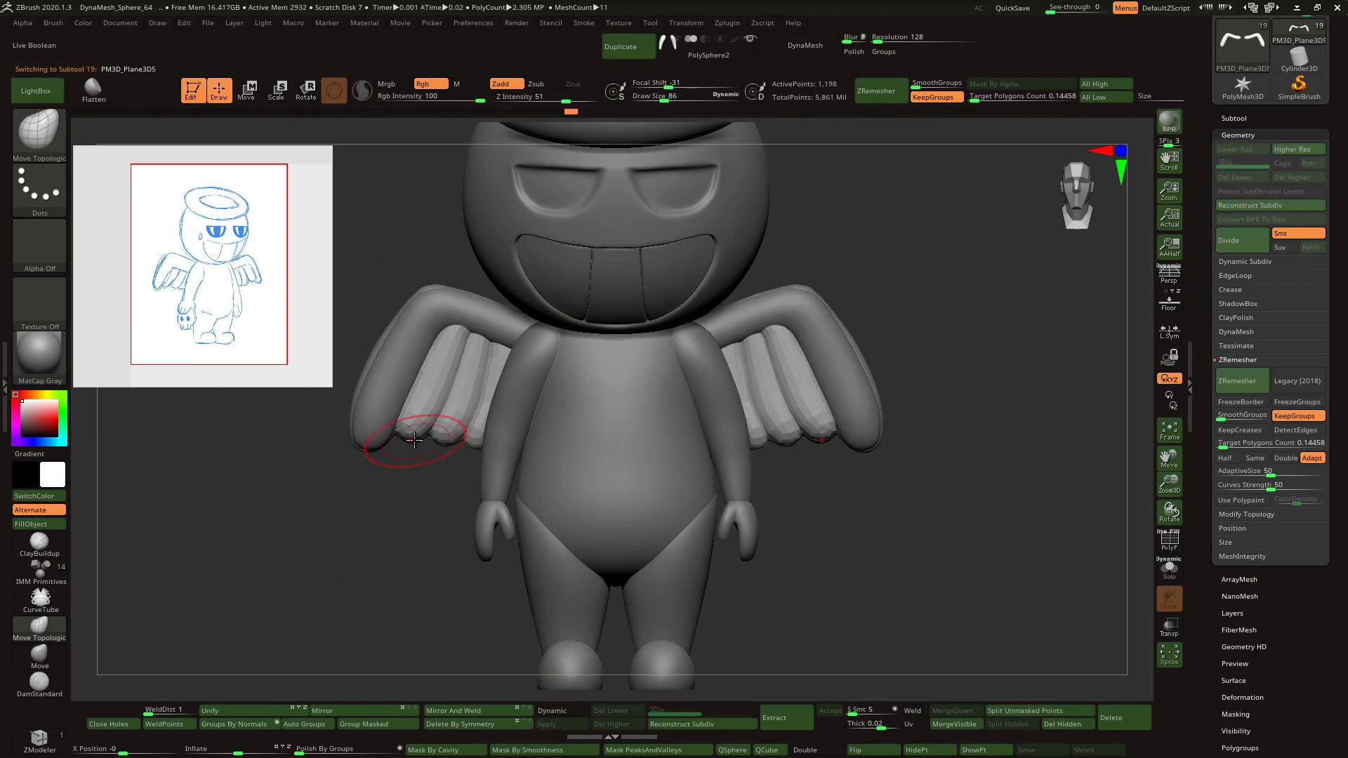
{"action": "key", "text": "ctrl+d"}
{"action": "key", "text": "ctrl+d"}
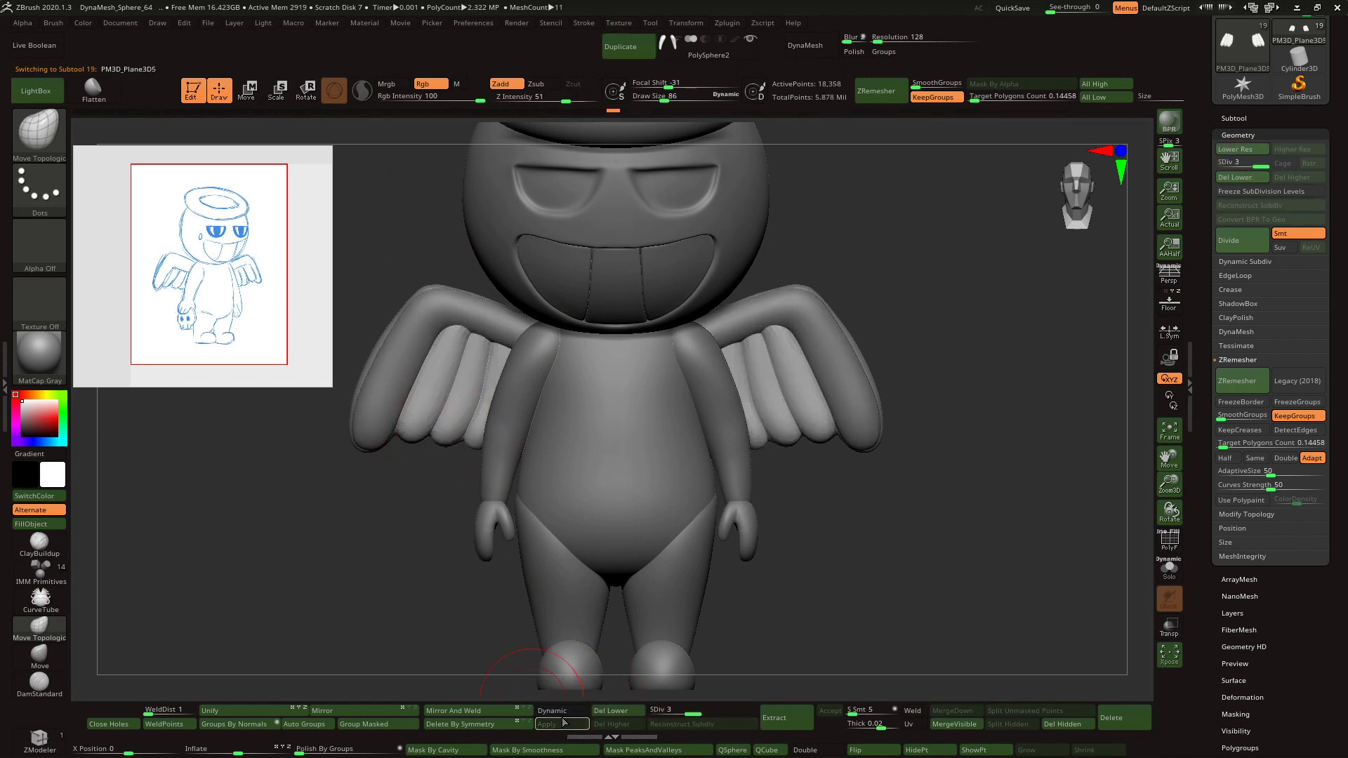
{"action": "left_click_drag", "start_coordinate": [891, 275], "coordinate": [919, 400]}
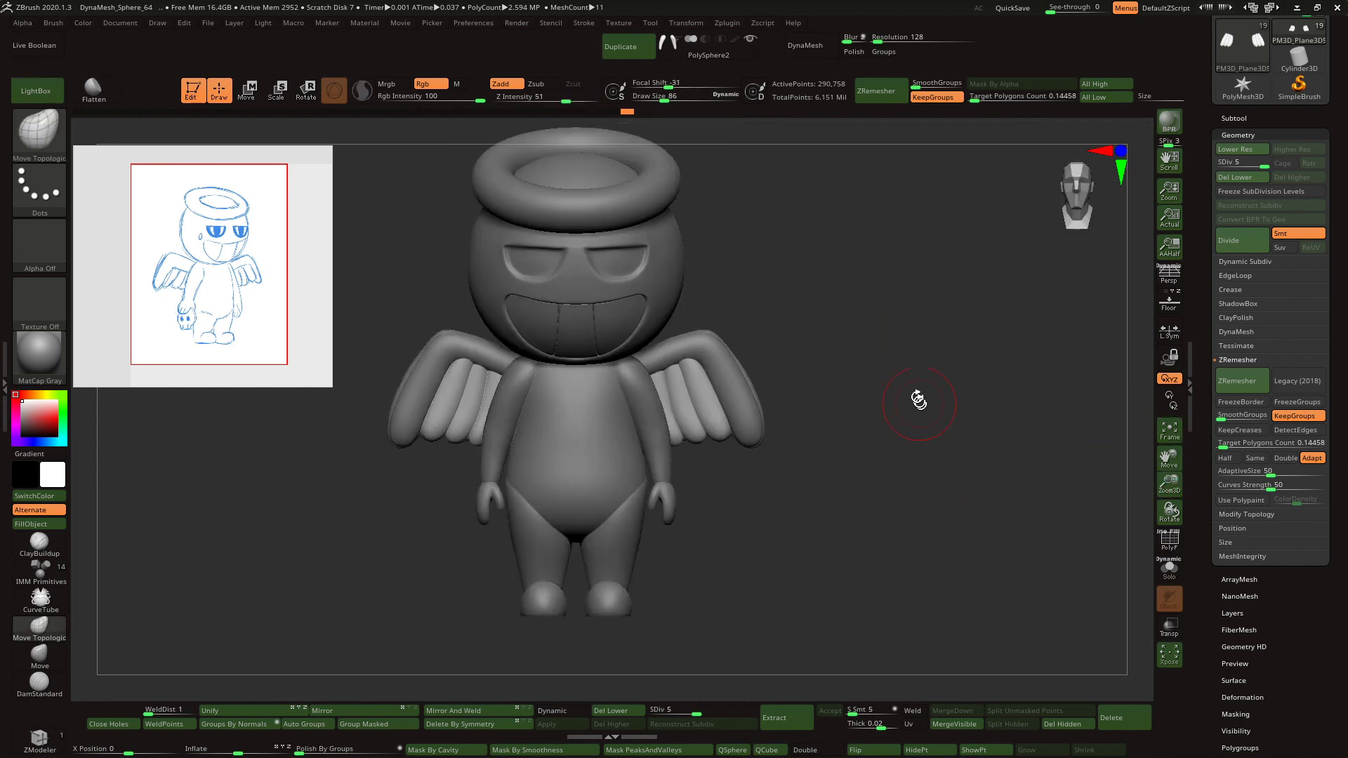
- Select the flat wing base behind the feathers and reconstruct its lower subdivision levels down to level 1
{"action": "left_click", "coordinate": [755, 386], "text": "alt"}
{"action": "mouse_move", "coordinate": [766, 381]}
{"action": "left_mouse_down", "text": "shift"}
{"action": "mouse_move", "coordinate": [743, 363]}
{"action": "mouse_move", "coordinate": [695, 667]}
{"action": "left_mouse_up", "text": "shift"}
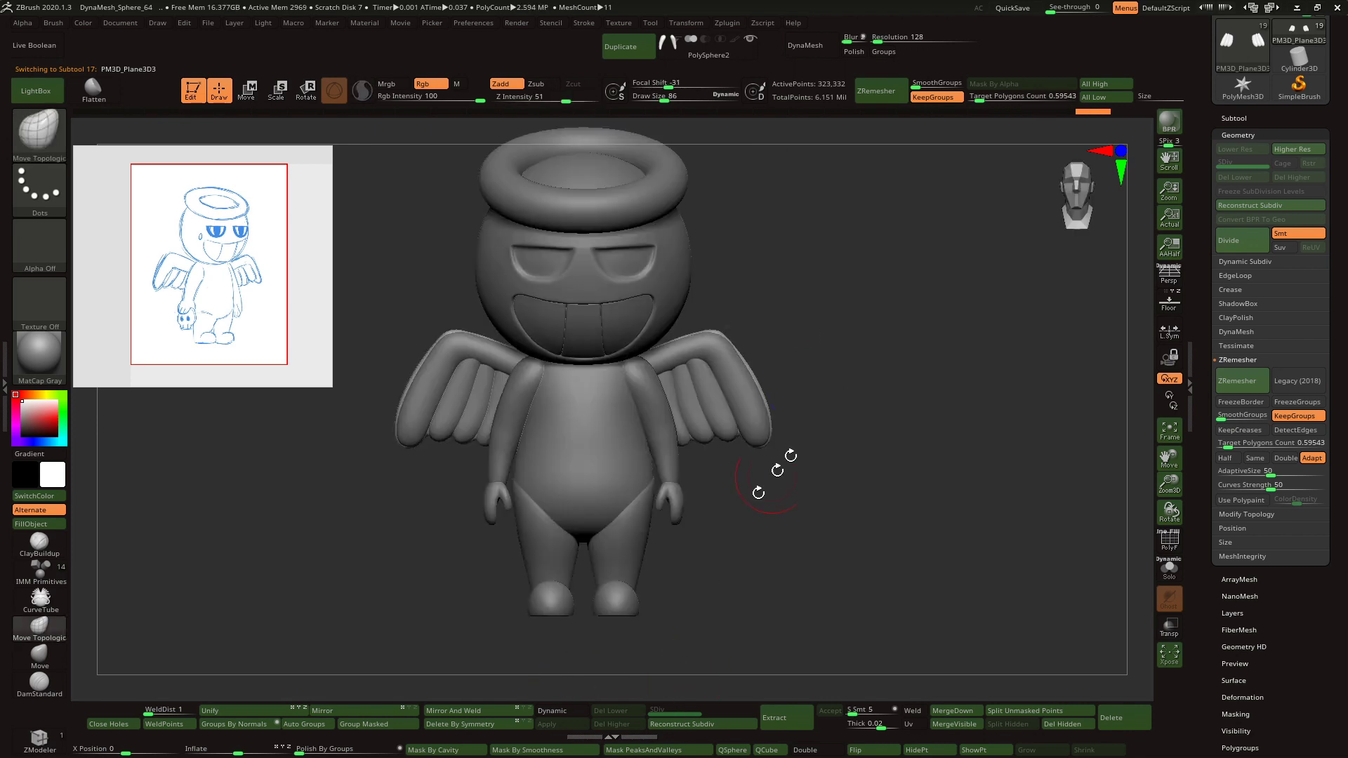
{"action": "left_click", "coordinate": [702, 724]}
{"action": "mouse_move", "coordinate": [761, 544]}
{"action": "left_mouse_down"}
{"action": "mouse_move", "coordinate": [877, 386]}
{"action": "mouse_move", "coordinate": [778, 357]}
{"action": "left_mouse_up"}
{"action": "left_click", "coordinate": [718, 727]}
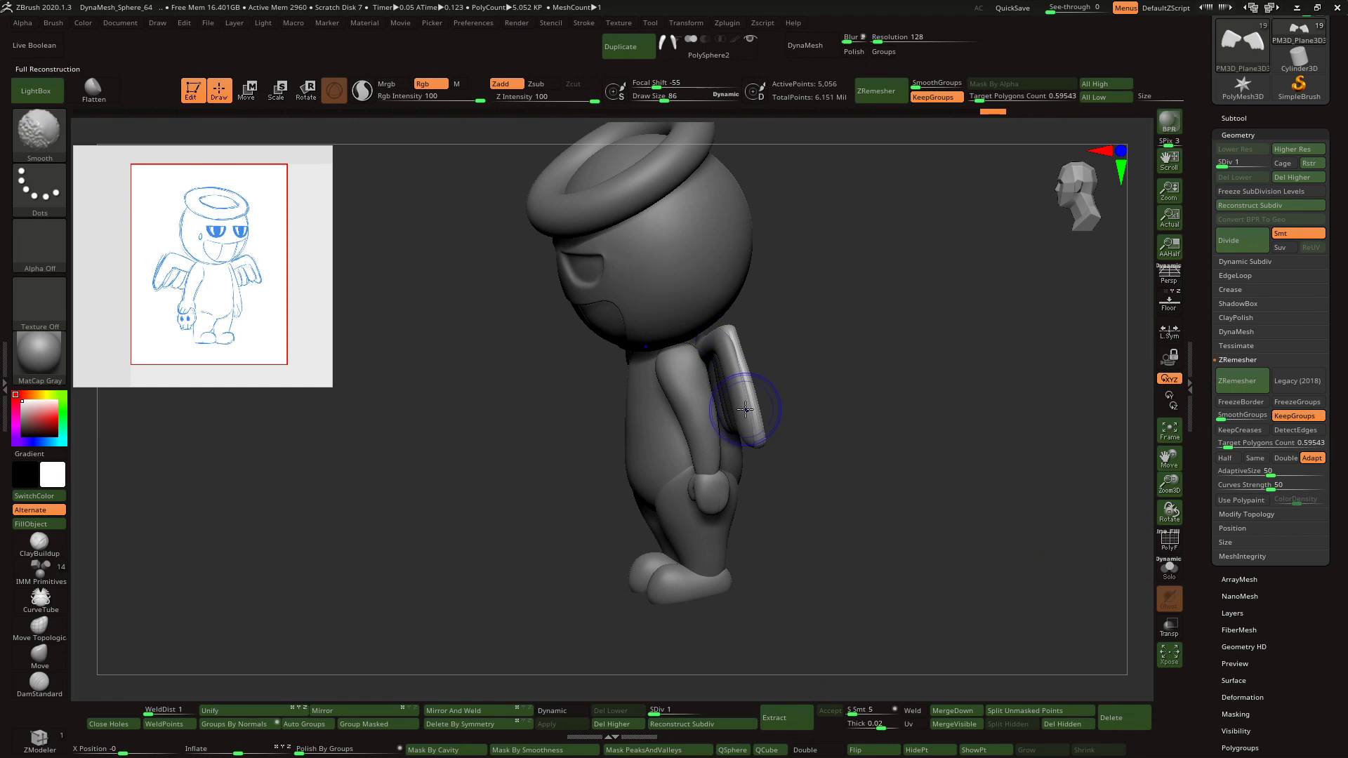
- Smooth and adjust the flat wing base at subdivision level 1 so it fits behind the feathers and frame
{"action": "left_click_drag", "start_coordinate": [759, 442], "coordinate": [724, 291]}
{"action": "left_click_drag", "start_coordinate": [760, 241], "coordinate": [1060, 353]}
{"action": "left_click_drag", "start_coordinate": [1169, 457], "coordinate": [1071, 461]}
{"action": "left_click_drag", "start_coordinate": [1035, 344], "coordinate": [992, 325]}
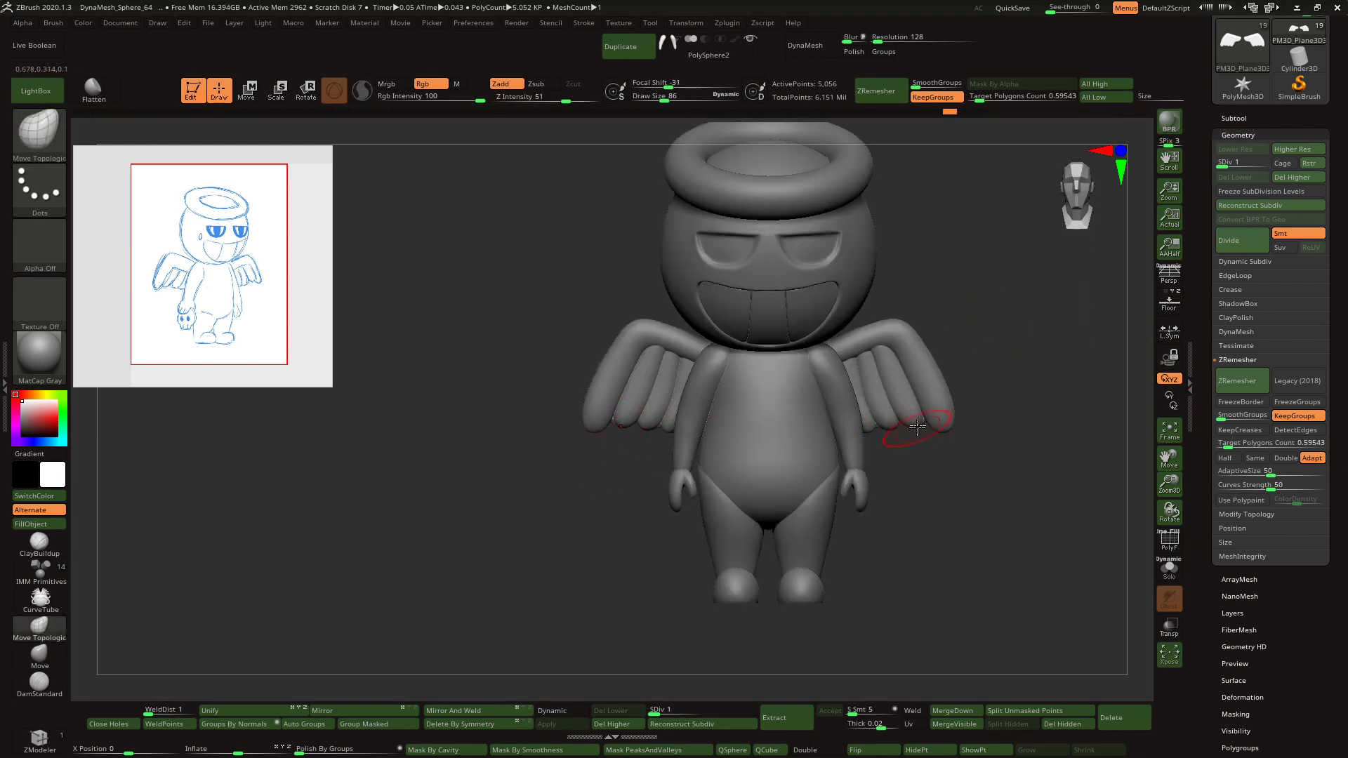
- Return the flat wing base to subdivision level 4 and bring the whole character into view
{"action": "left_click_drag", "start_coordinate": [972, 365], "coordinate": [993, 507]}
{"action": "left_click_drag", "start_coordinate": [690, 711], "coordinate": [702, 711]}
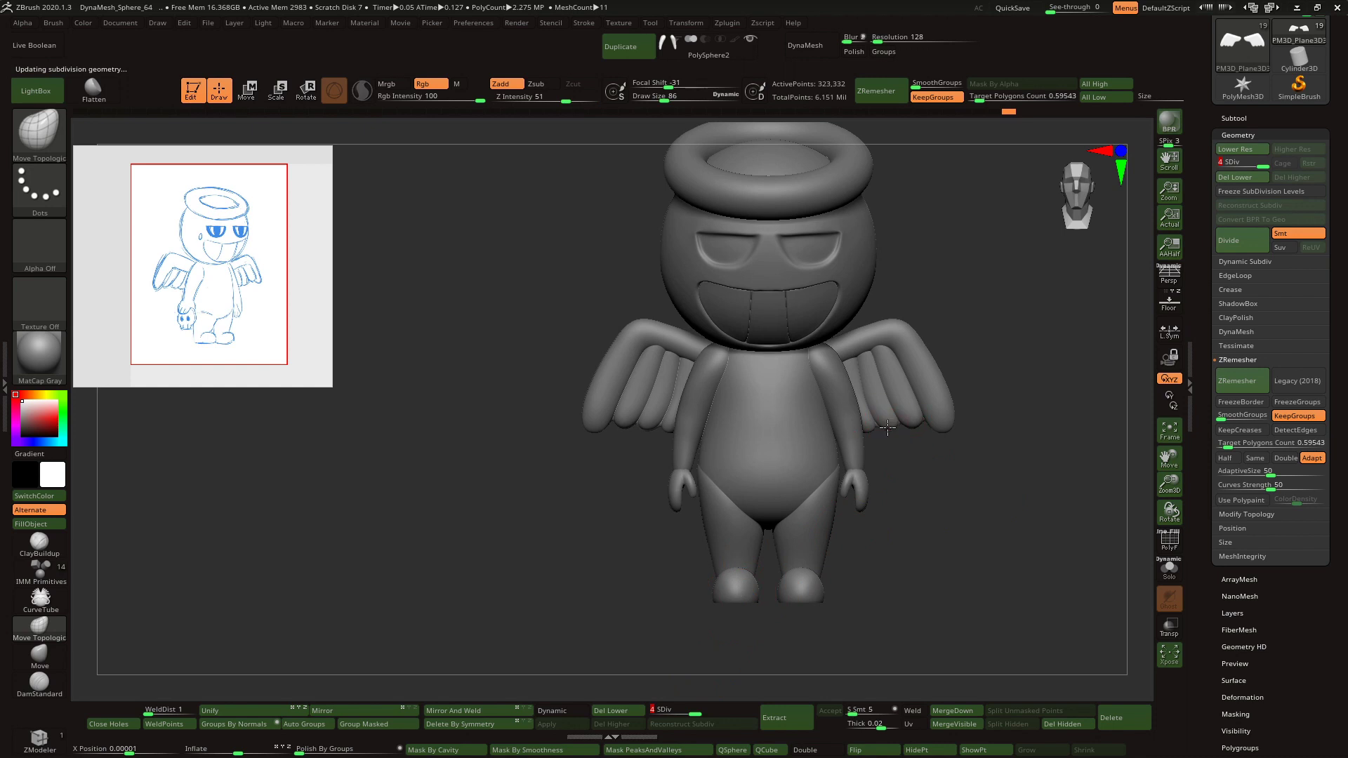
{"action": "left_click_drag", "start_coordinate": [1169, 483], "coordinate": [1169, 491]}
{"action": "left_click_drag", "start_coordinate": [1081, 489], "coordinate": [1142, 450]}
{"action": "left_click_drag", "start_coordinate": [1071, 515], "coordinate": [1057, 512], "text": "shift"}
- Append a Sphere3D as a new subtool and turn the character to a side view
{"action": "left_click", "coordinate": [1233, 118]}
{"action": "left_click", "coordinate": [1290, 454]}
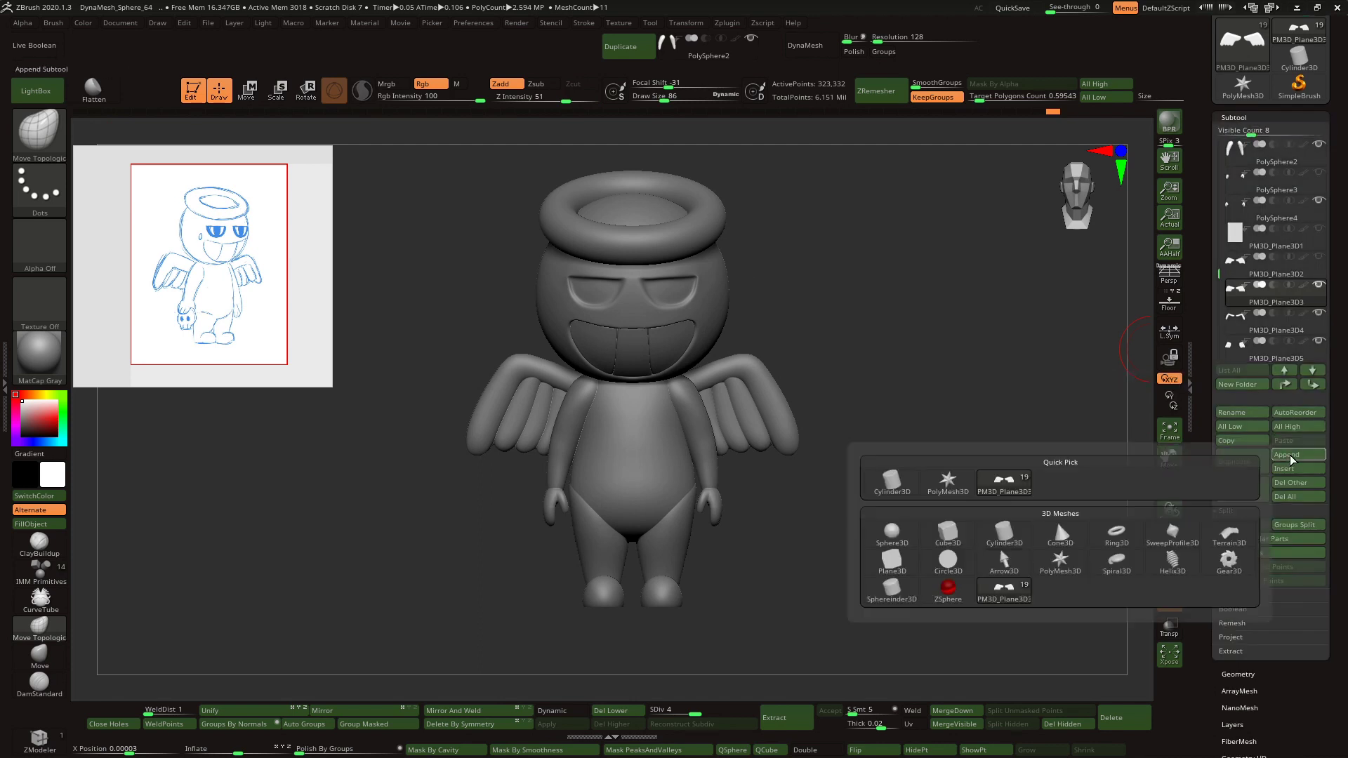
{"action": "left_click", "coordinate": [907, 538]}
{"action": "right_click_drag", "start_coordinate": [743, 415], "coordinate": [700, 313]}
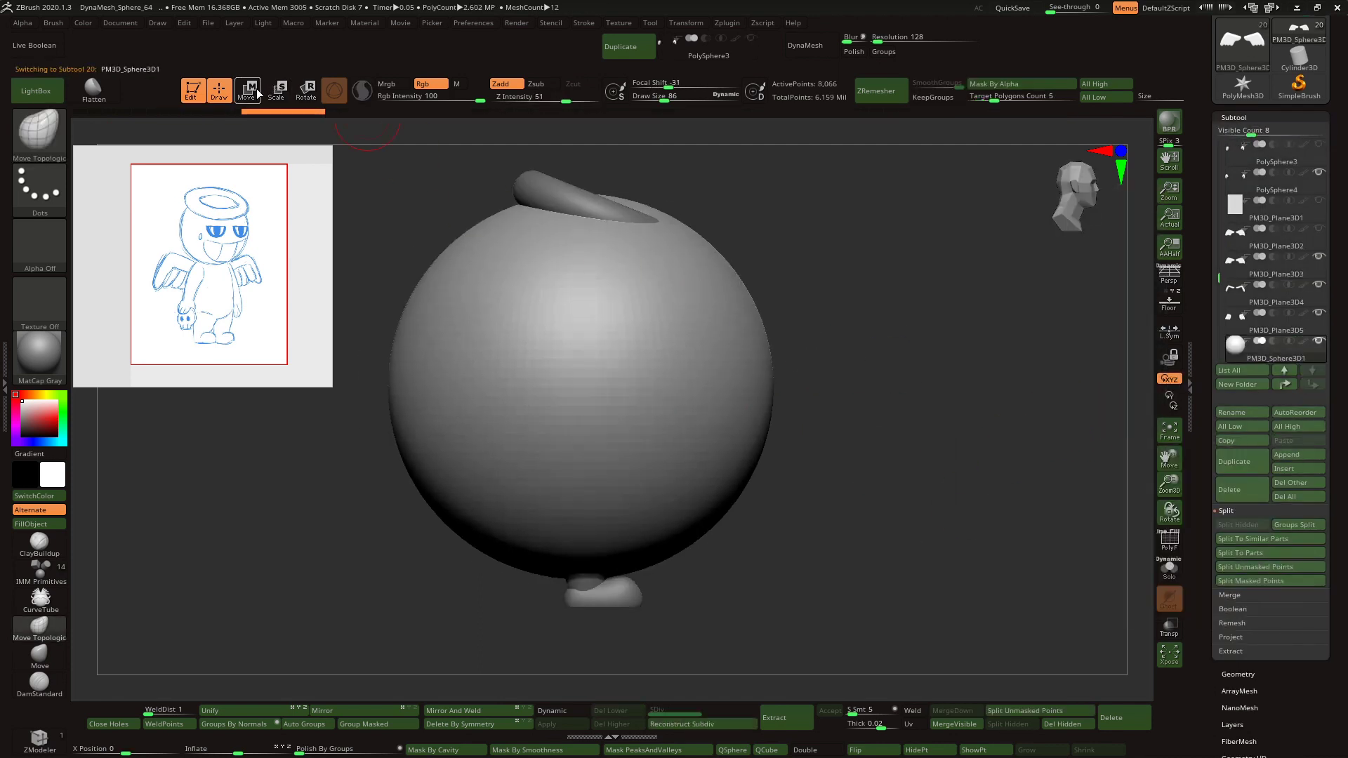
- Squash the new sphere in depth, clip its back flat, and isolate it in a front view
{"action": "left_click", "coordinate": [255, 91]}
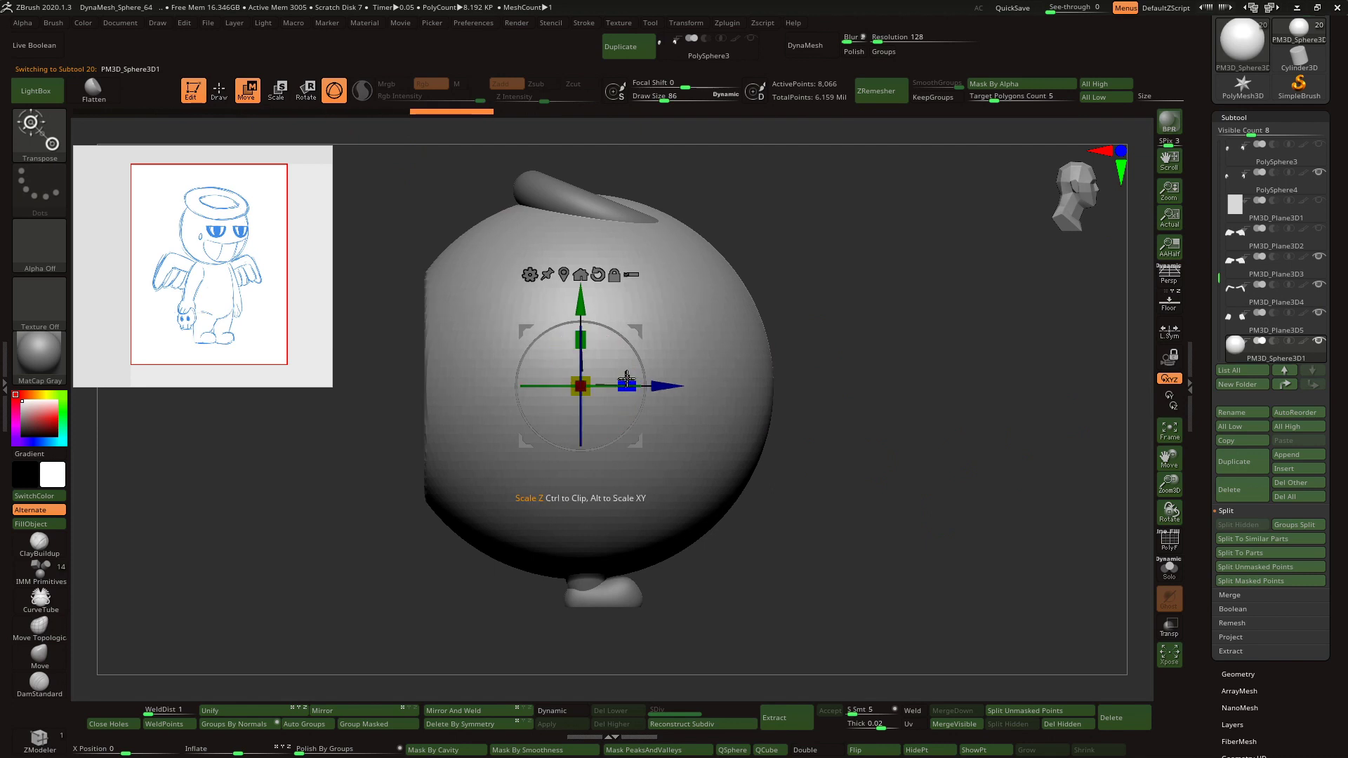
{"action": "left_click_drag", "start_coordinate": [626, 385], "coordinate": [534, 388]}
{"action": "left_click_drag", "start_coordinate": [629, 381], "coordinate": [777, 394], "text": "ctrl"}
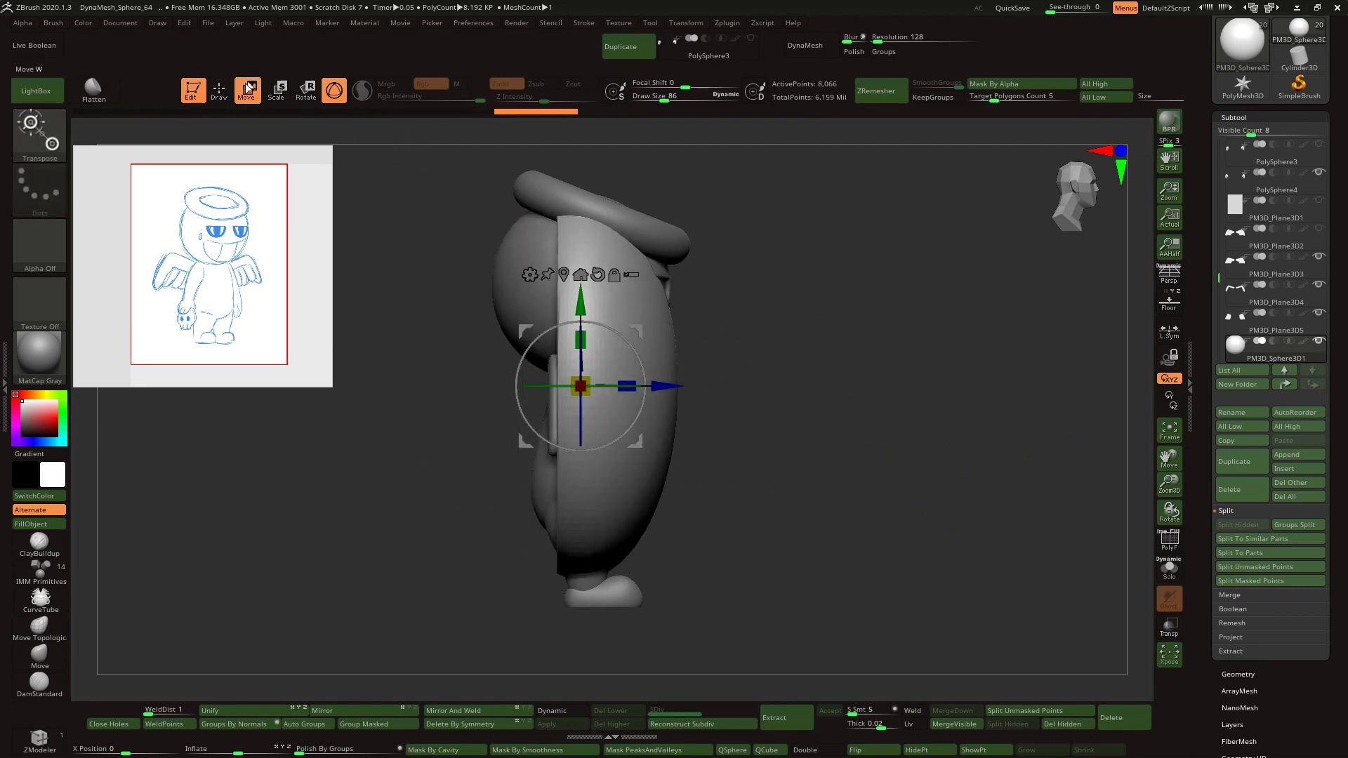
{"action": "key", "text": "q"}
{"action": "right_click_drag", "start_coordinate": [789, 382], "coordinate": [1150, 508], "text": "shift"}
{"action": "left_click_drag", "start_coordinate": [1168, 484], "coordinate": [1144, 478]}
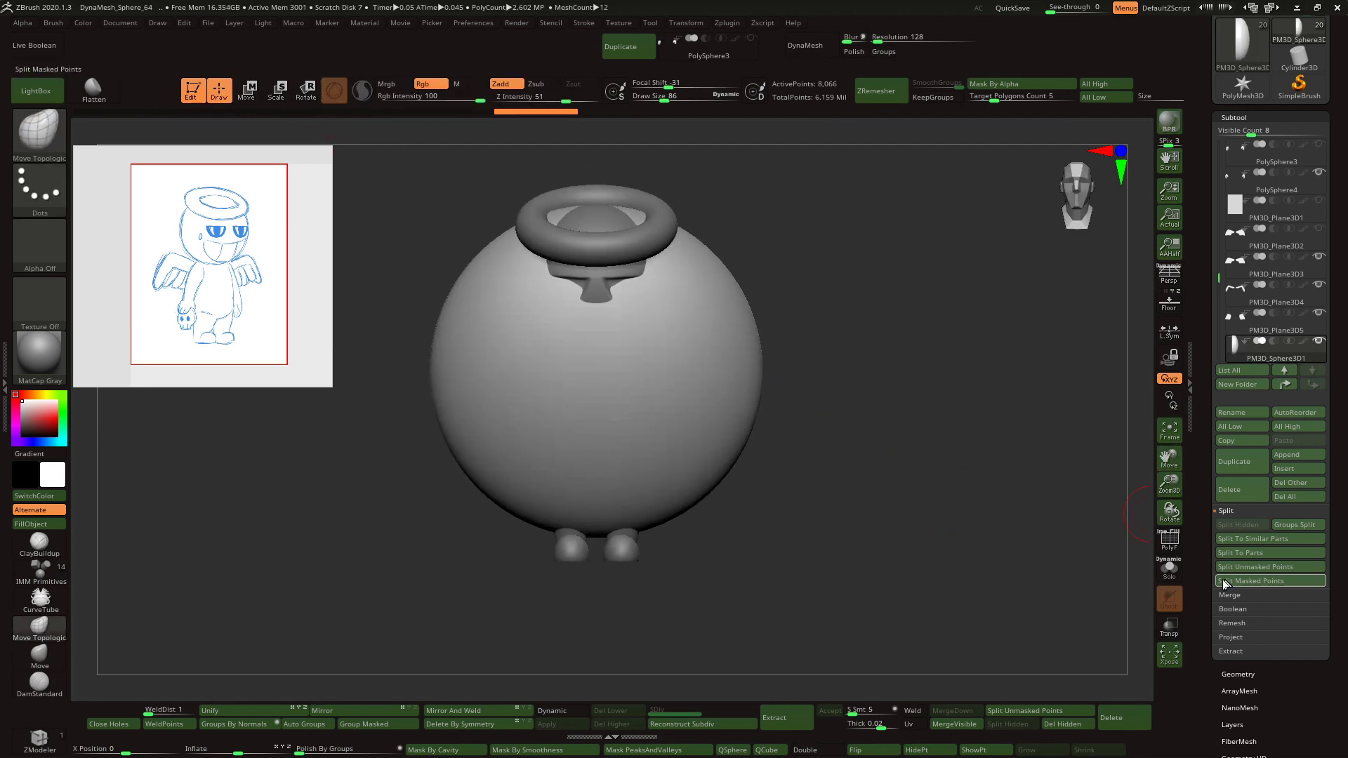
{"action": "left_click", "coordinate": [1169, 567]}
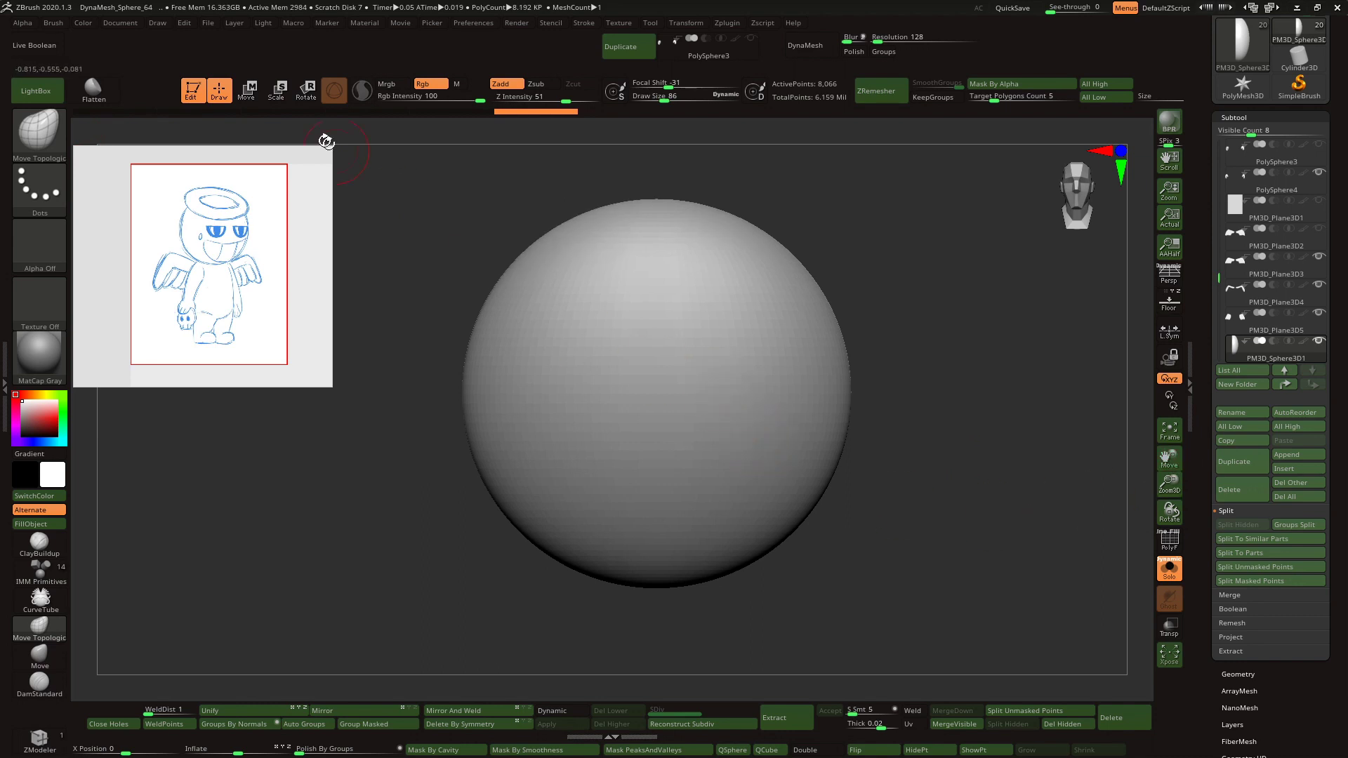
- Apply a gizmo deformer to the sphere and raise its lower edge to flatten the underside
{"action": "key", "text": "w"}
{"action": "left_click", "coordinate": [605, 279]}
{"action": "left_click", "coordinate": [839, 332]}
{"action": "left_click_drag", "start_coordinate": [595, 572], "coordinate": [595, 572], "text": "ctrl"}
{"action": "left_click_drag", "start_coordinate": [891, 629], "coordinate": [578, 572], "text": "ctrl"}
{"action": "left_click_drag", "start_coordinate": [659, 503], "coordinate": [660, 461]}
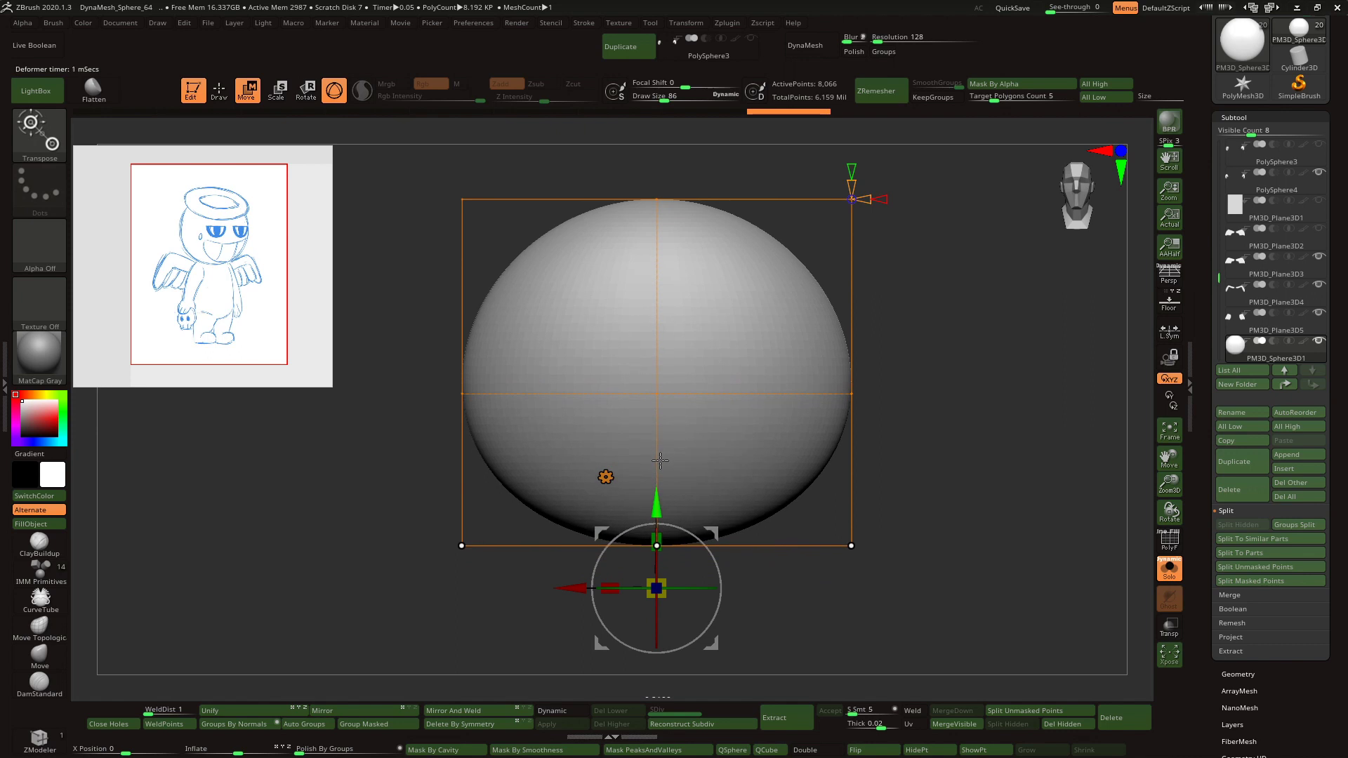
- Refine the sphere's upper and middle areas with the deformer cage and return to drawing mode
{"action": "left_click", "coordinate": [656, 200]}
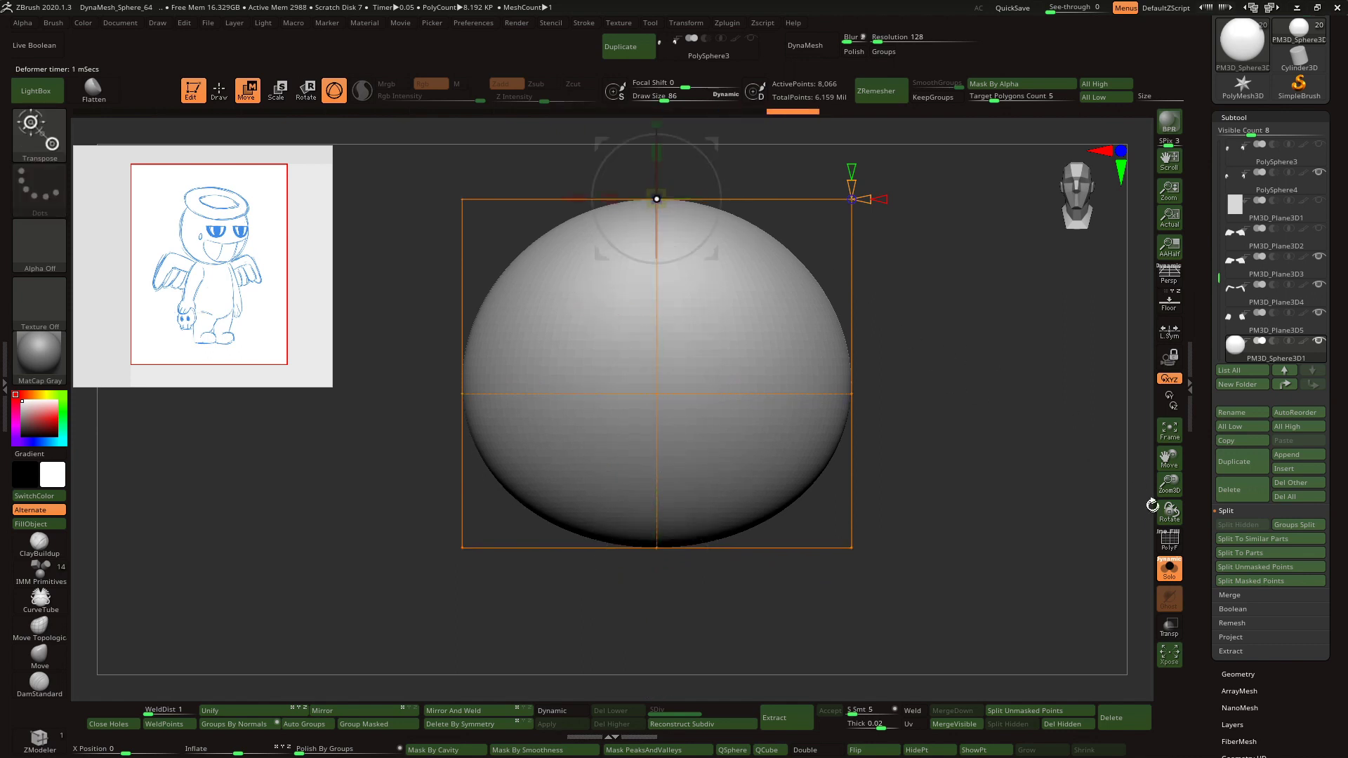
{"action": "left_click_drag", "start_coordinate": [1152, 504], "coordinate": [1144, 569], "text": "alt"}
{"action": "left_click_drag", "start_coordinate": [661, 271], "coordinate": [661, 252]}
{"action": "left_click_drag", "start_coordinate": [491, 325], "coordinate": [917, 355], "text": "ctrl"}
{"action": "left_click_drag", "start_coordinate": [572, 314], "coordinate": [565, 311], "text": "ctrl"}
{"action": "left_click_drag", "start_coordinate": [460, 297], "coordinate": [892, 349], "text": "ctrl+alt"}
{"action": "key", "text": "q"}
- Mask the sphere except for a rectangular area at its lower middle where the jaw belongs
{"action": "left_click_drag", "start_coordinate": [765, 659], "coordinate": [562, 553], "text": "ctrl"}
{"action": "key", "text": "ctrl+z"}
{"action": "left_click_drag", "start_coordinate": [734, 643], "coordinate": [577, 530], "text": "ctrl"}
{"action": "key", "text": "ctrl+z"}
{"action": "left_click", "coordinate": [705, 634], "text": "ctrl"}
{"action": "left_click_drag", "start_coordinate": [864, 499], "coordinate": [975, 404], "text": "shift"}
- Pull the unmasked area straight down to form a jaw block below the skull sphere
{"action": "left_click", "coordinate": [247, 91]}
{"action": "left_click", "coordinate": [533, 135]}
{"action": "left_click", "coordinate": [737, 133]}
{"action": "left_click_drag", "start_coordinate": [583, 334], "coordinate": [595, 460]}
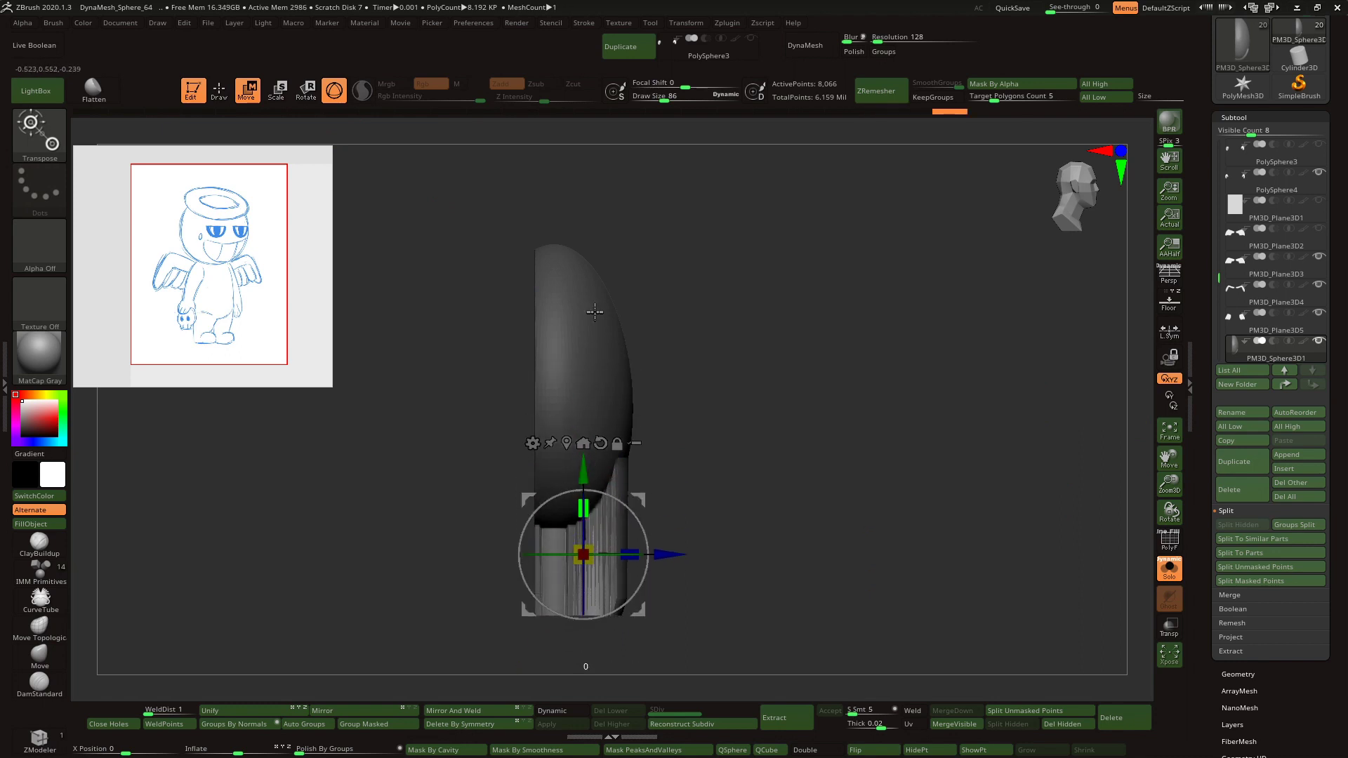
{"action": "left_click_drag", "start_coordinate": [585, 272], "coordinate": [585, 270]}
{"action": "left_click_drag", "start_coordinate": [584, 469], "coordinate": [584, 476]}
{"action": "left_click_drag", "start_coordinate": [691, 456], "coordinate": [594, 450], "text": "shift"}
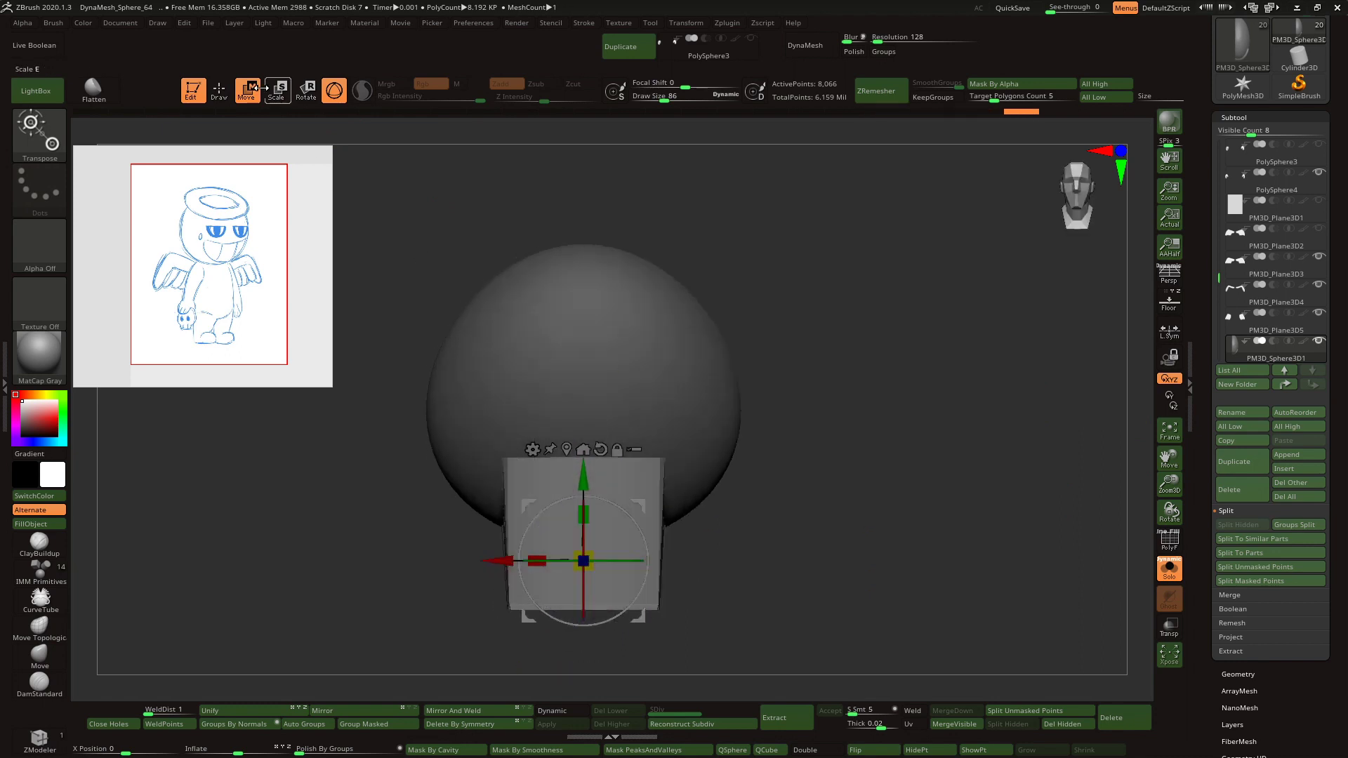
- Clear the mask and DynaMesh the skull at resolution 128
{"action": "key", "text": "q"}
{"action": "left_click_drag", "start_coordinate": [702, 266], "coordinate": [894, 246]}
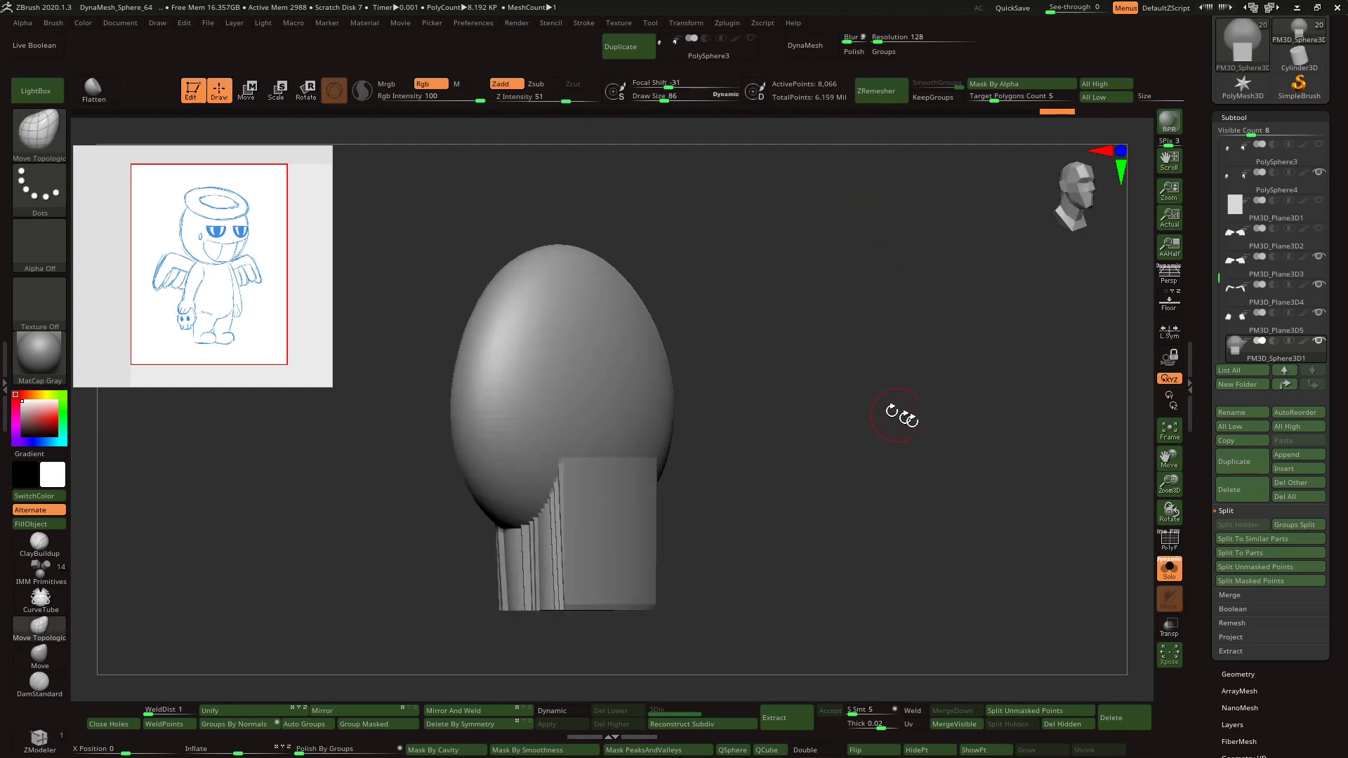
{"action": "key", "text": "shift+f"}
{"action": "key", "text": "shift+f"}
{"action": "left_click", "coordinate": [811, 45]}
{"action": "left_click_drag", "start_coordinate": [804, 340], "coordinate": [739, 350]}
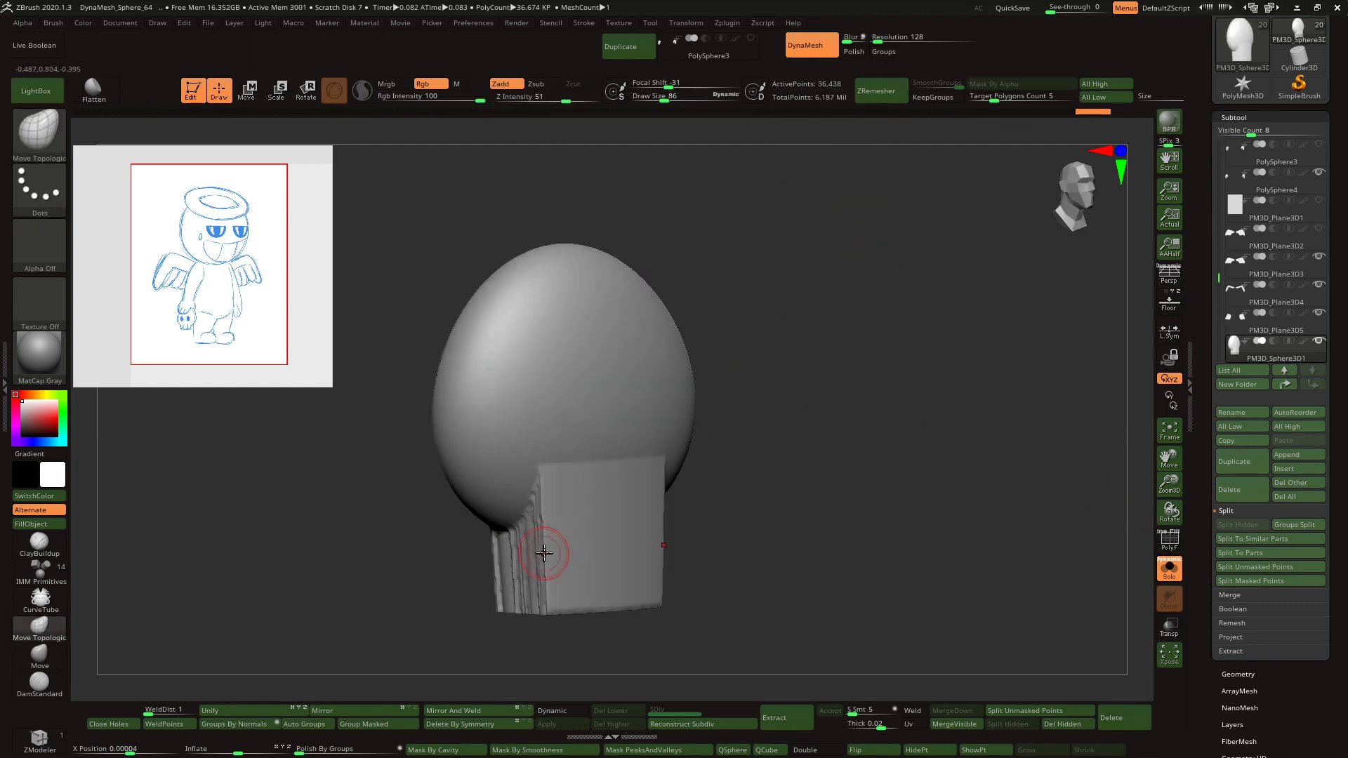
- Smooth the jaw block's rough sides and edges, and ZRemesh the skull with a target polygon count of 0.69947
{"action": "left_click_drag", "start_coordinate": [544, 521], "coordinate": [542, 494], "text": "shift"}
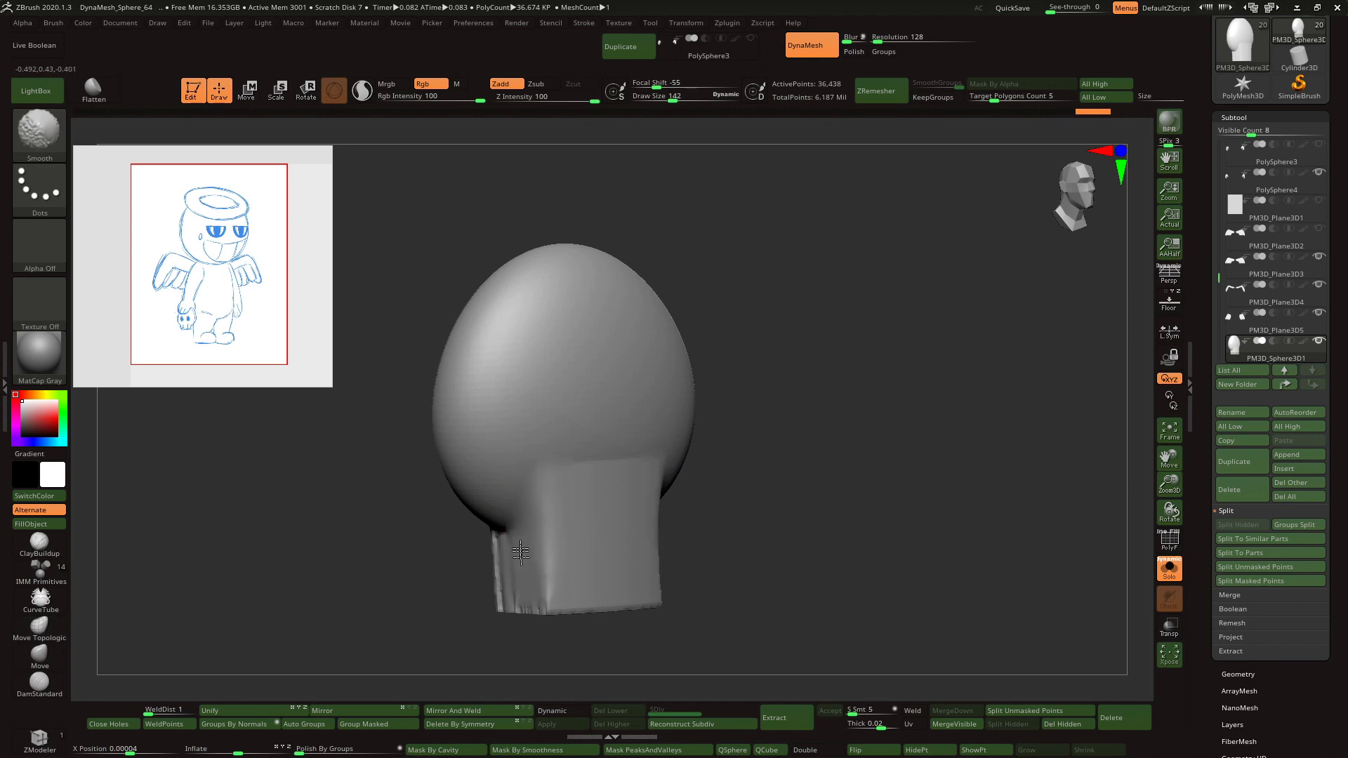
{"action": "left_click_drag", "start_coordinate": [549, 637], "coordinate": [515, 643], "text": "shift"}
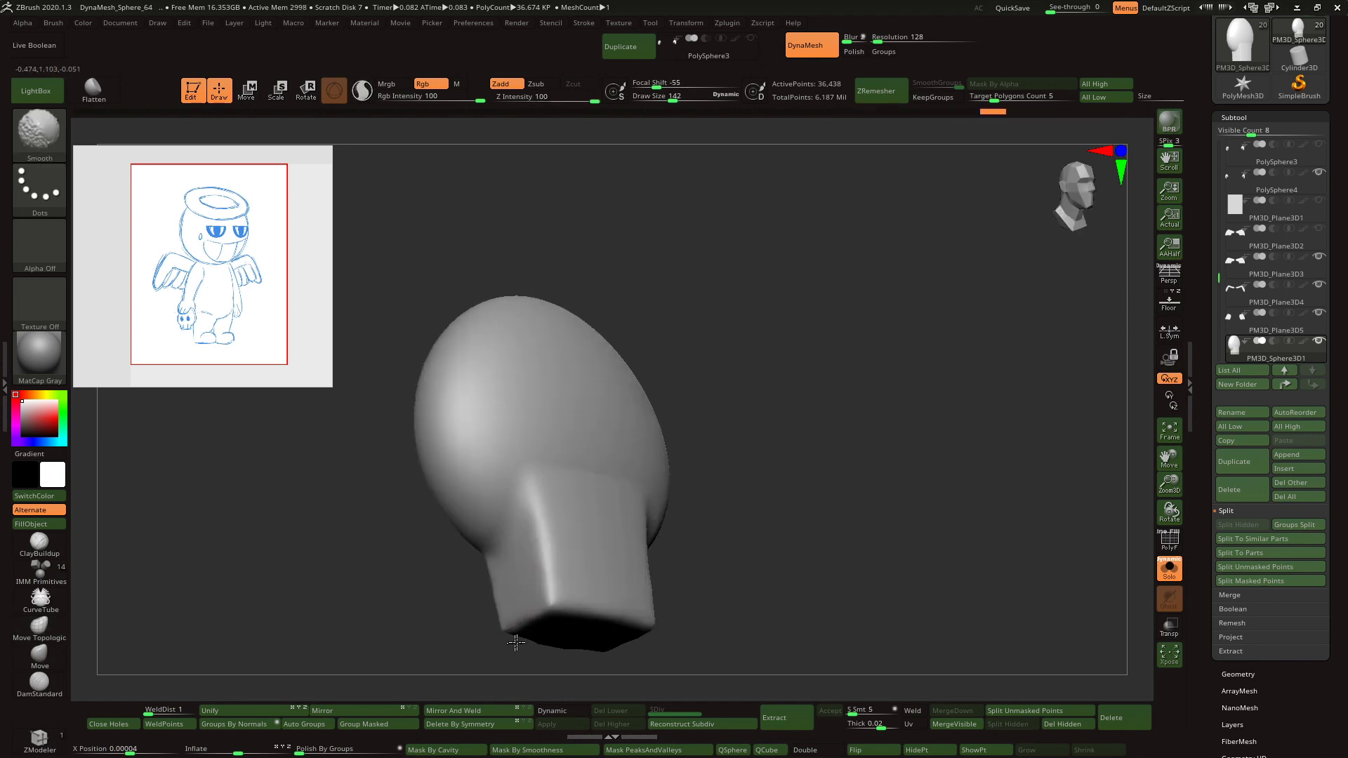
{"action": "left_click_drag", "start_coordinate": [630, 626], "coordinate": [592, 585], "text": "shift"}
{"action": "left_click", "coordinate": [1238, 674]}
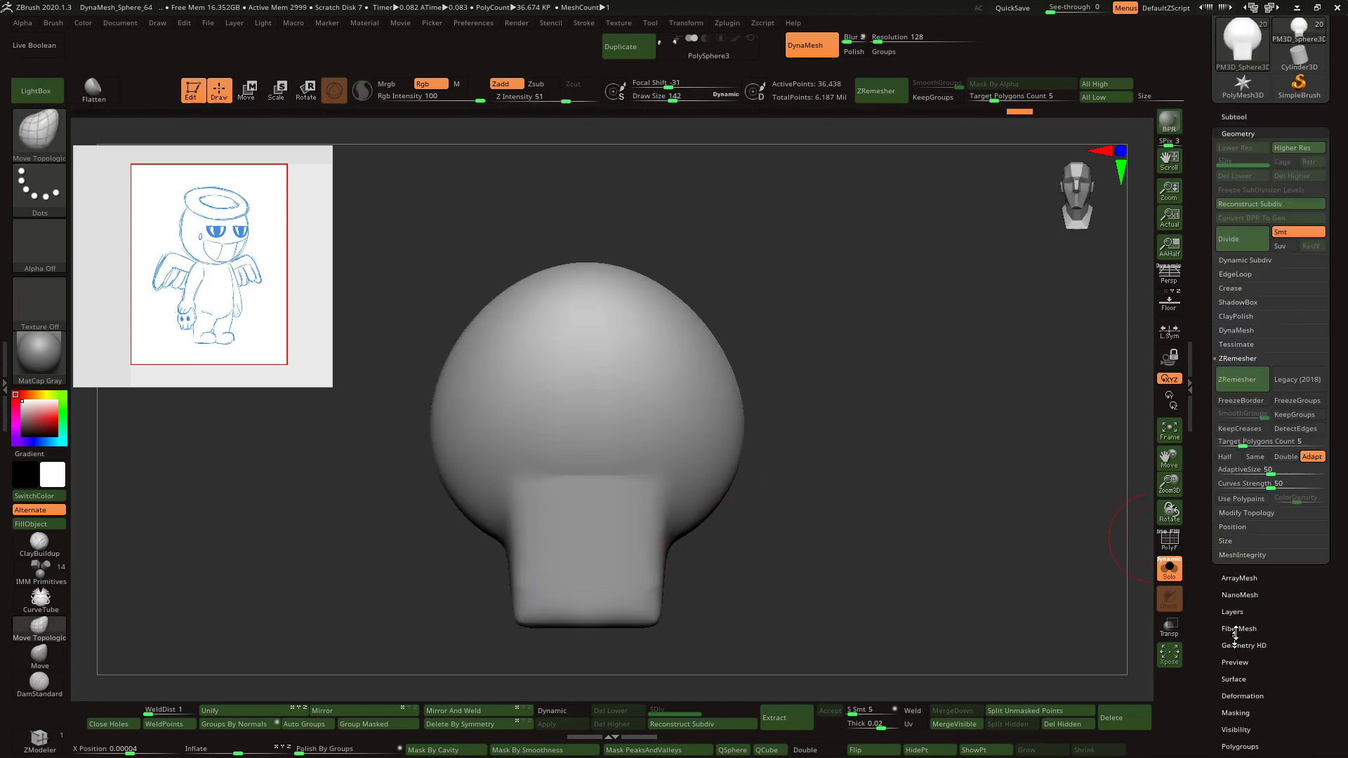
{"action": "left_click", "coordinate": [1235, 388]}
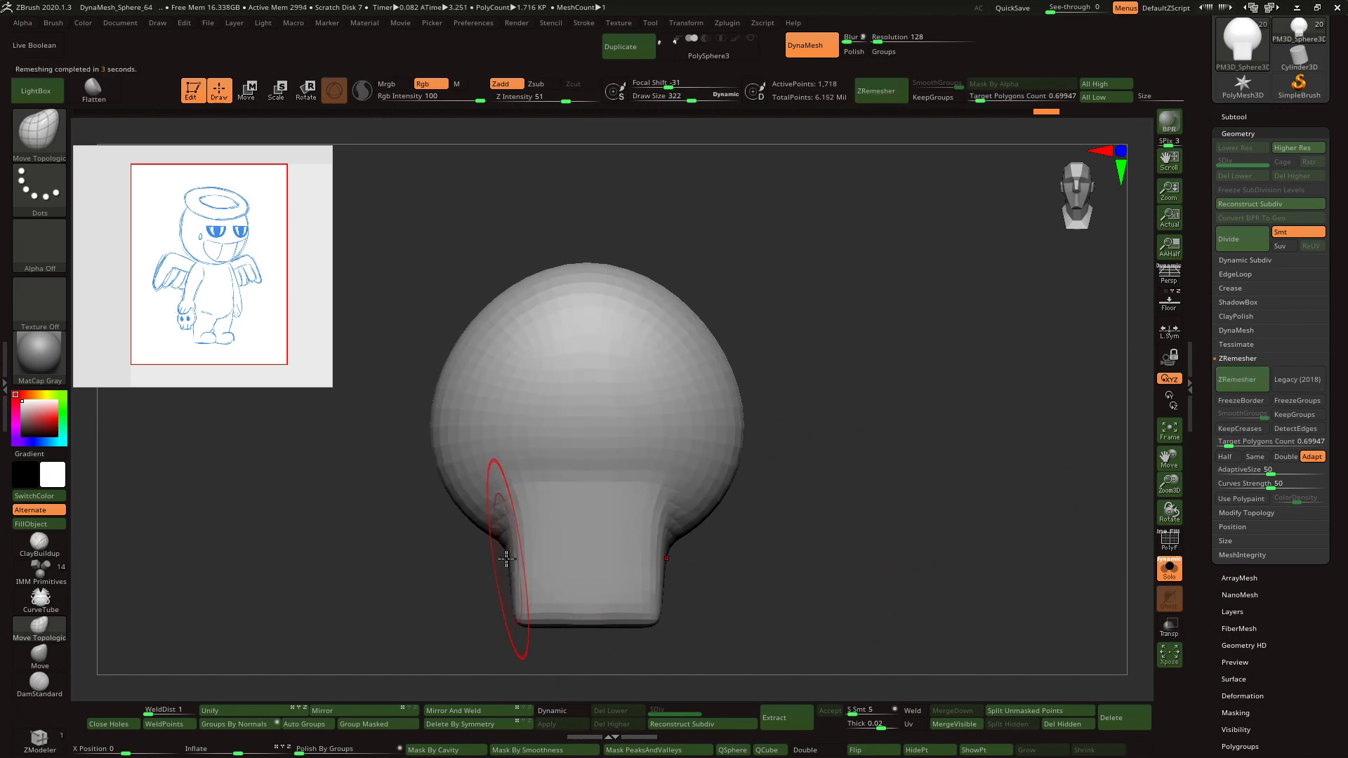
- Reshape the jaw's sides and lower edge with the Move Topological brush and light smoothing, checking it from the side
{"action": "left_click_drag", "start_coordinate": [506, 559], "coordinate": [496, 575]}
{"action": "mouse_move", "coordinate": [535, 621]}
{"action": "left_mouse_down"}
{"action": "mouse_move", "coordinate": [548, 603]}
{"action": "mouse_move", "coordinate": [523, 611]}
{"action": "left_mouse_up"}
{"action": "right_click_drag", "start_coordinate": [568, 583], "coordinate": [733, 540]}
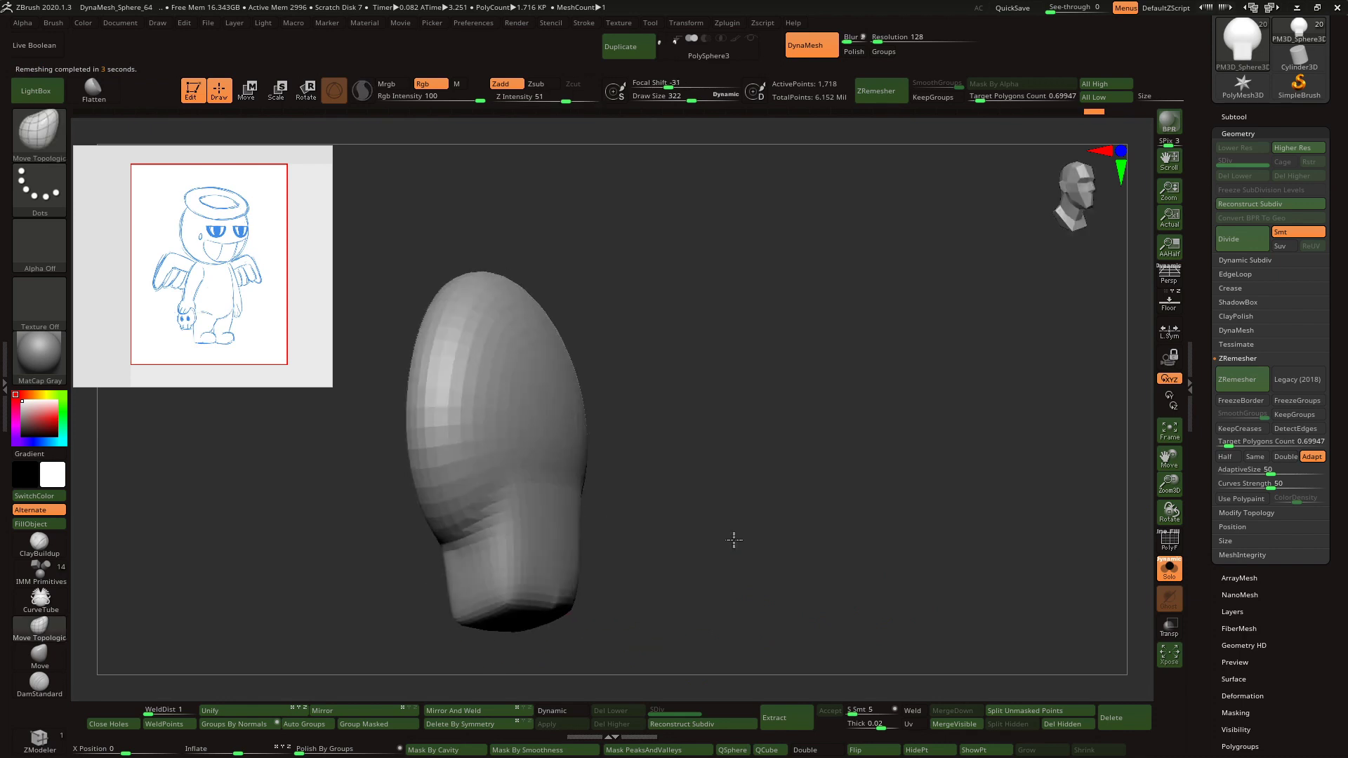
{"action": "left_click_drag", "start_coordinate": [734, 540], "coordinate": [534, 613]}
{"action": "right_click_drag", "start_coordinate": [529, 580], "coordinate": [547, 616], "text": "shift"}
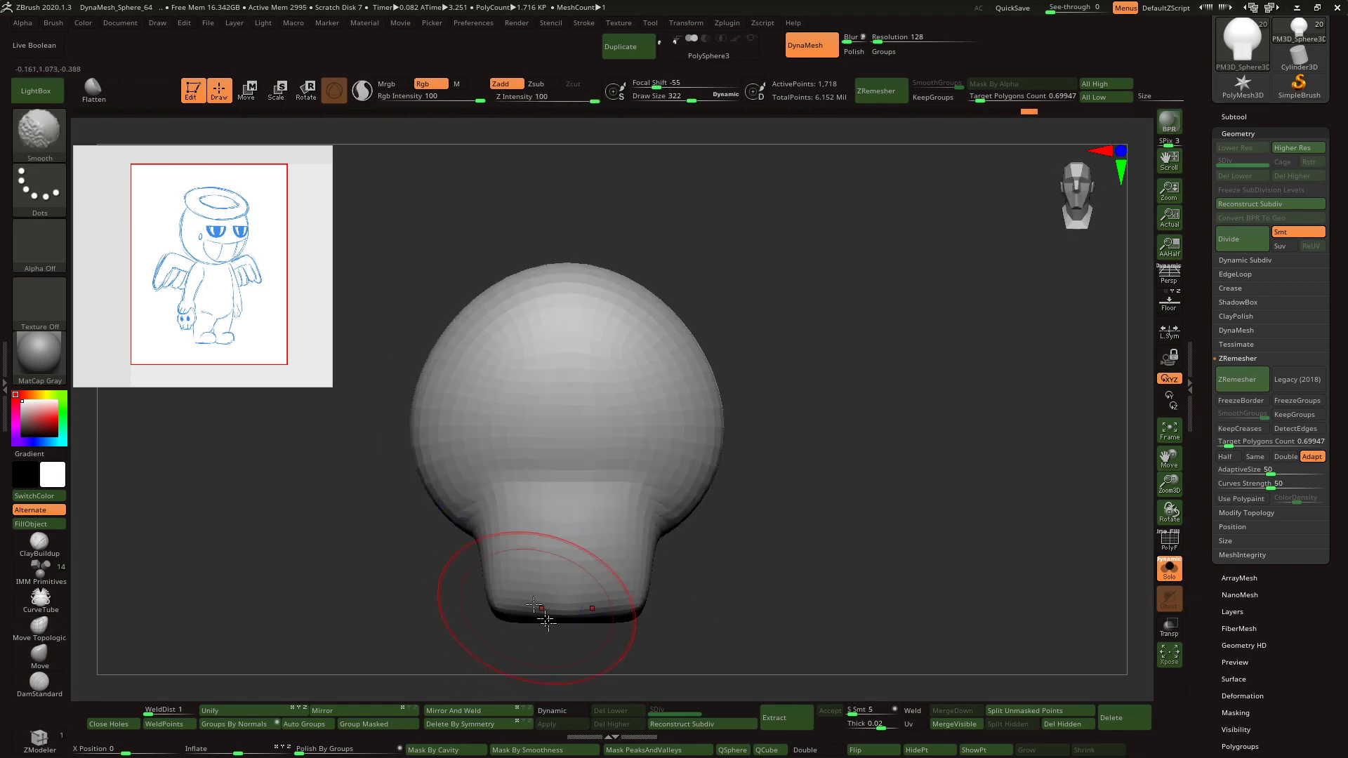
{"action": "key", "text": "bracketleft"}
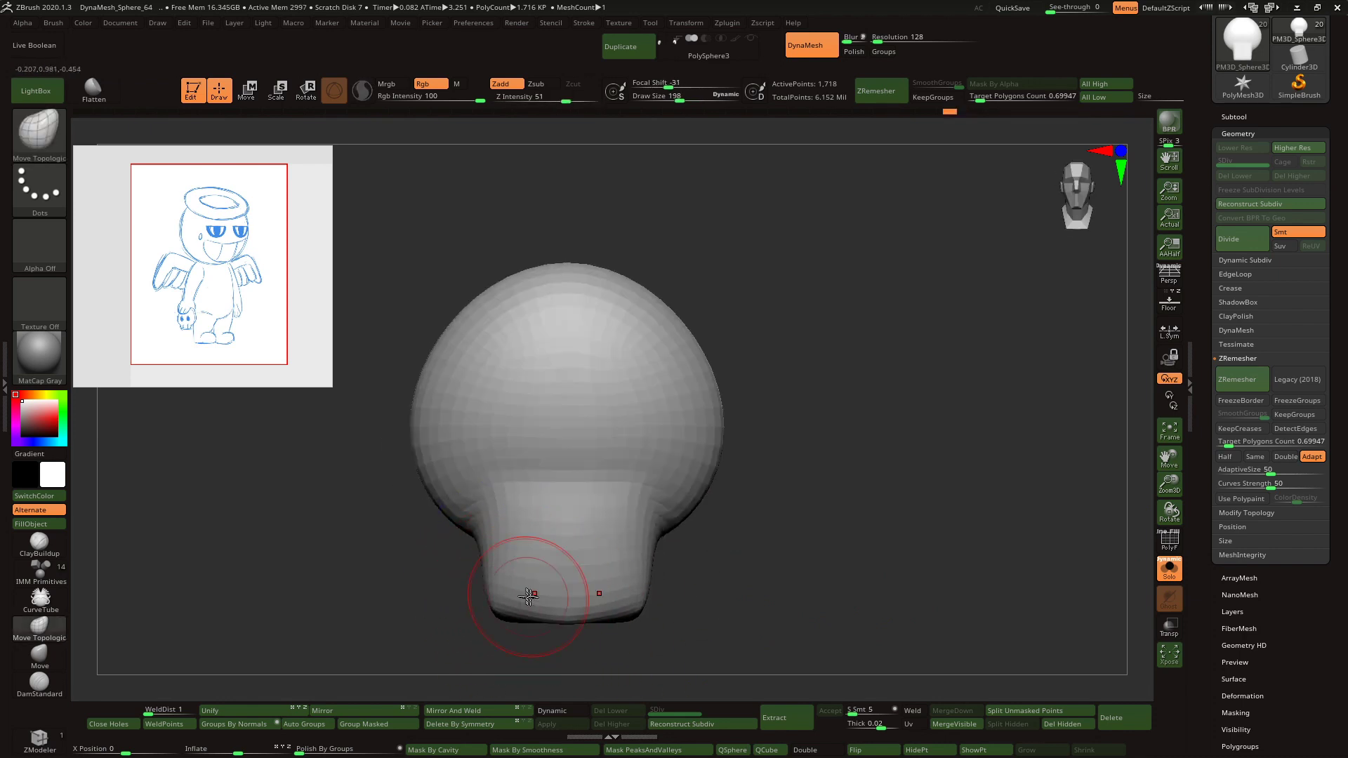
{"action": "left_click_drag", "start_coordinate": [533, 650], "coordinate": [583, 620]}
{"action": "key", "text": "w"}
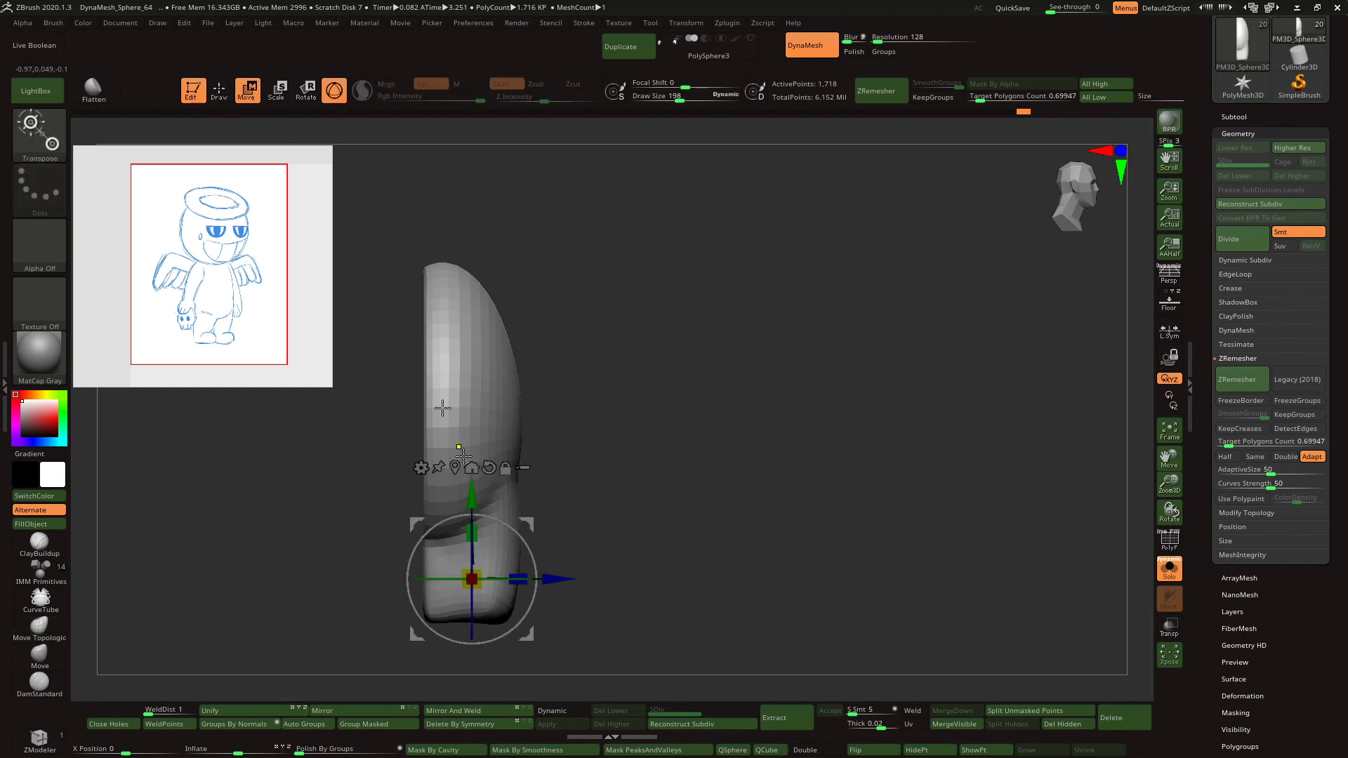
{"action": "left_click", "coordinate": [219, 91]}
{"action": "left_click_drag", "start_coordinate": [674, 414], "coordinate": [623, 413], "text": "shift"}
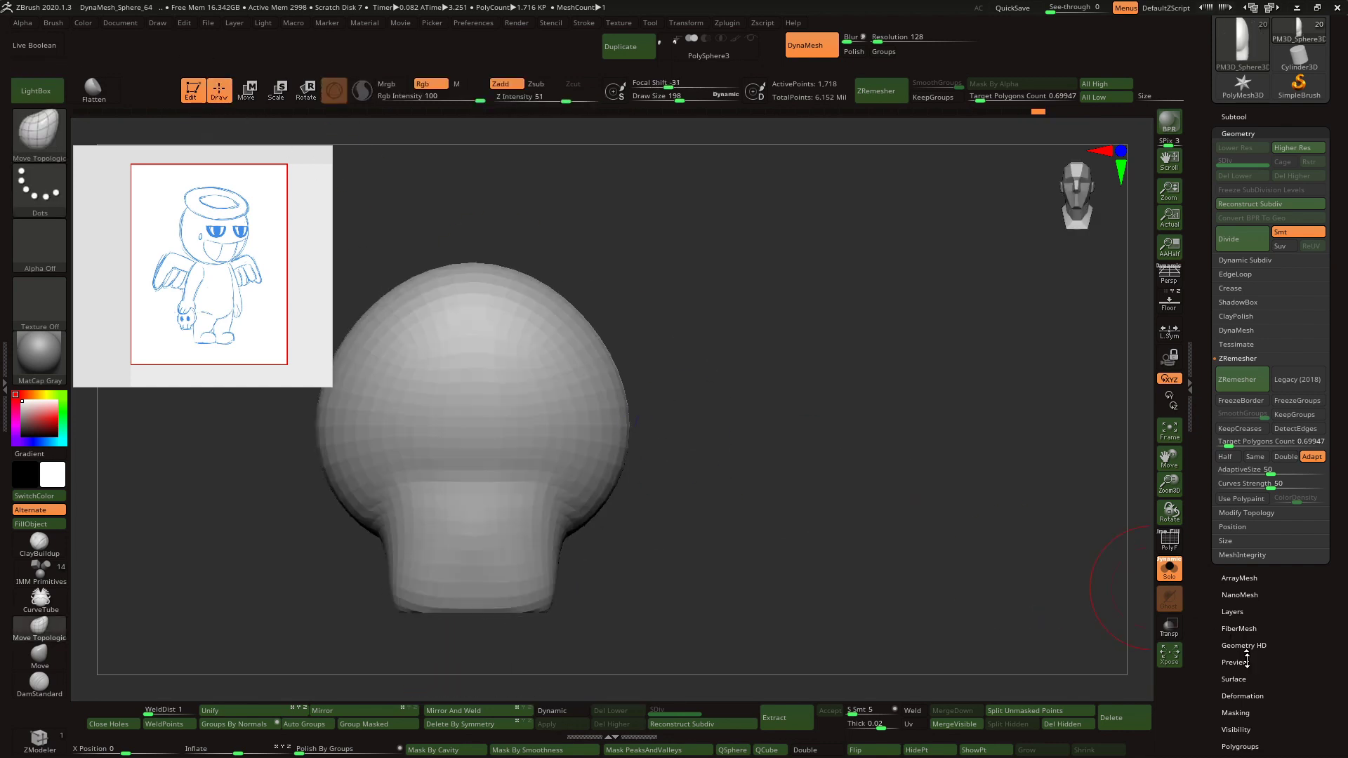
- Polish the skull by features and smooth the transition between cranium and jaw
{"action": "left_click", "coordinate": [1242, 696]}
{"action": "left_click", "coordinate": [1229, 325]}
{"action": "left_click_drag", "start_coordinate": [1136, 482], "coordinate": [1220, 460], "text": "alt"}
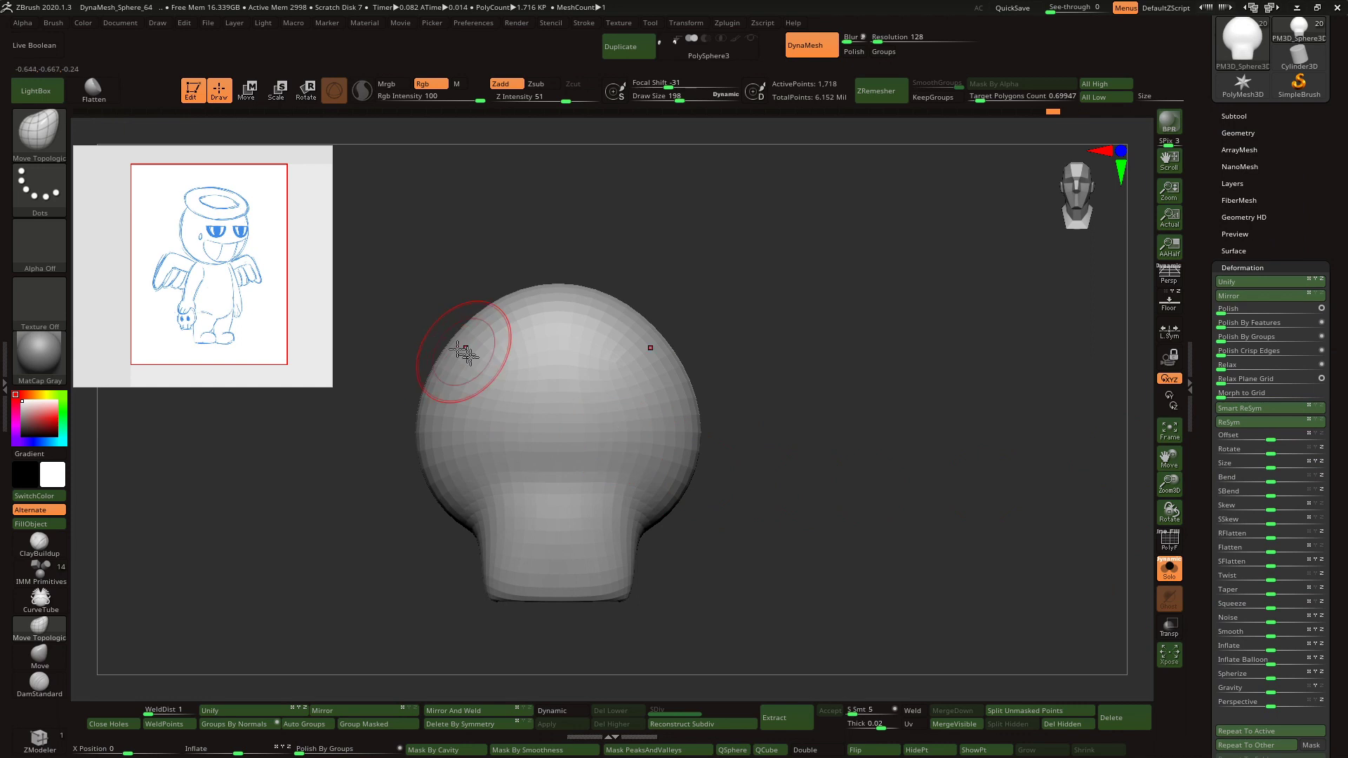
{"action": "mouse_move", "coordinate": [444, 485]}
{"action": "left_mouse_down", "text": "shift"}
{"action": "mouse_move", "coordinate": [487, 562]}
{"action": "mouse_move", "coordinate": [546, 574]}
{"action": "left_mouse_up", "text": "shift"}
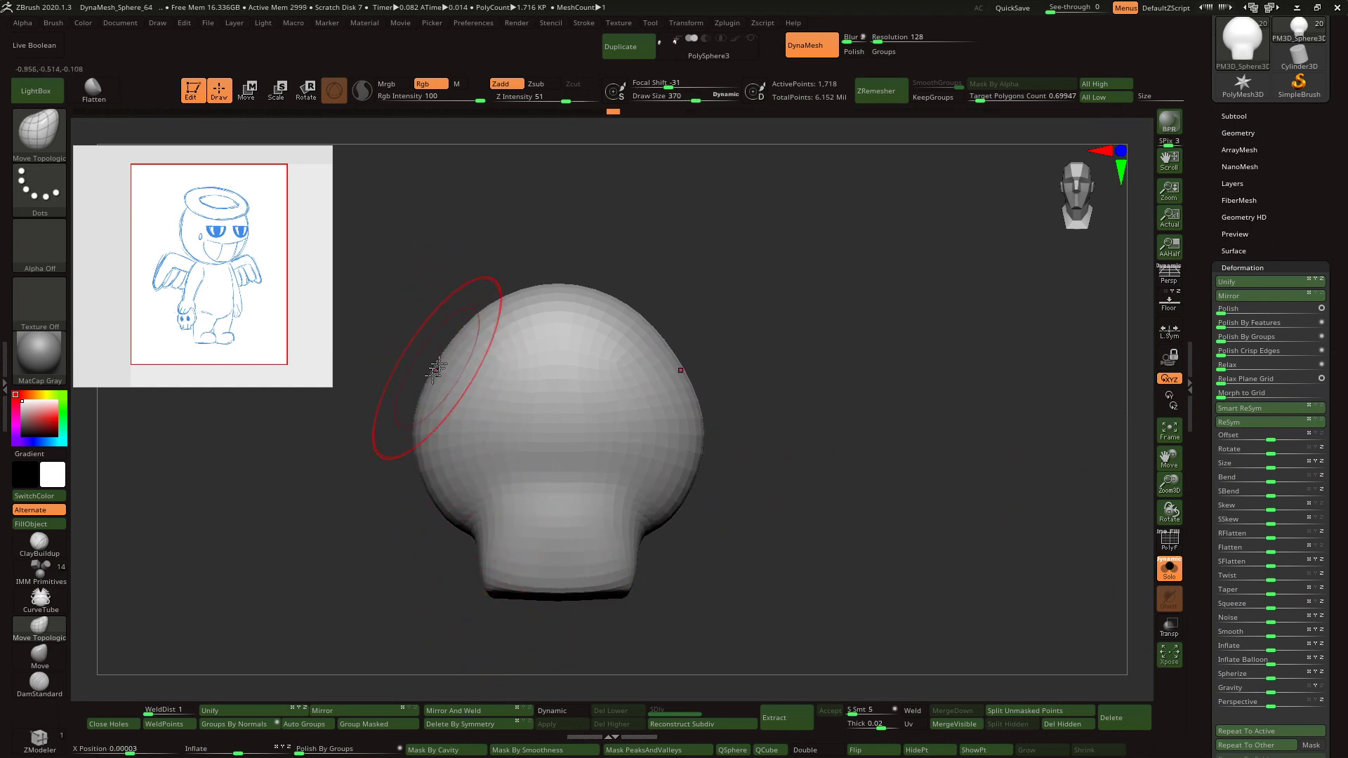
- ZRemesh the skull with a target polygon count of 0.1 and divide it up to subdivision level 5
{"action": "left_click", "coordinate": [1237, 133]}
{"action": "left_click", "coordinate": [1241, 385]}
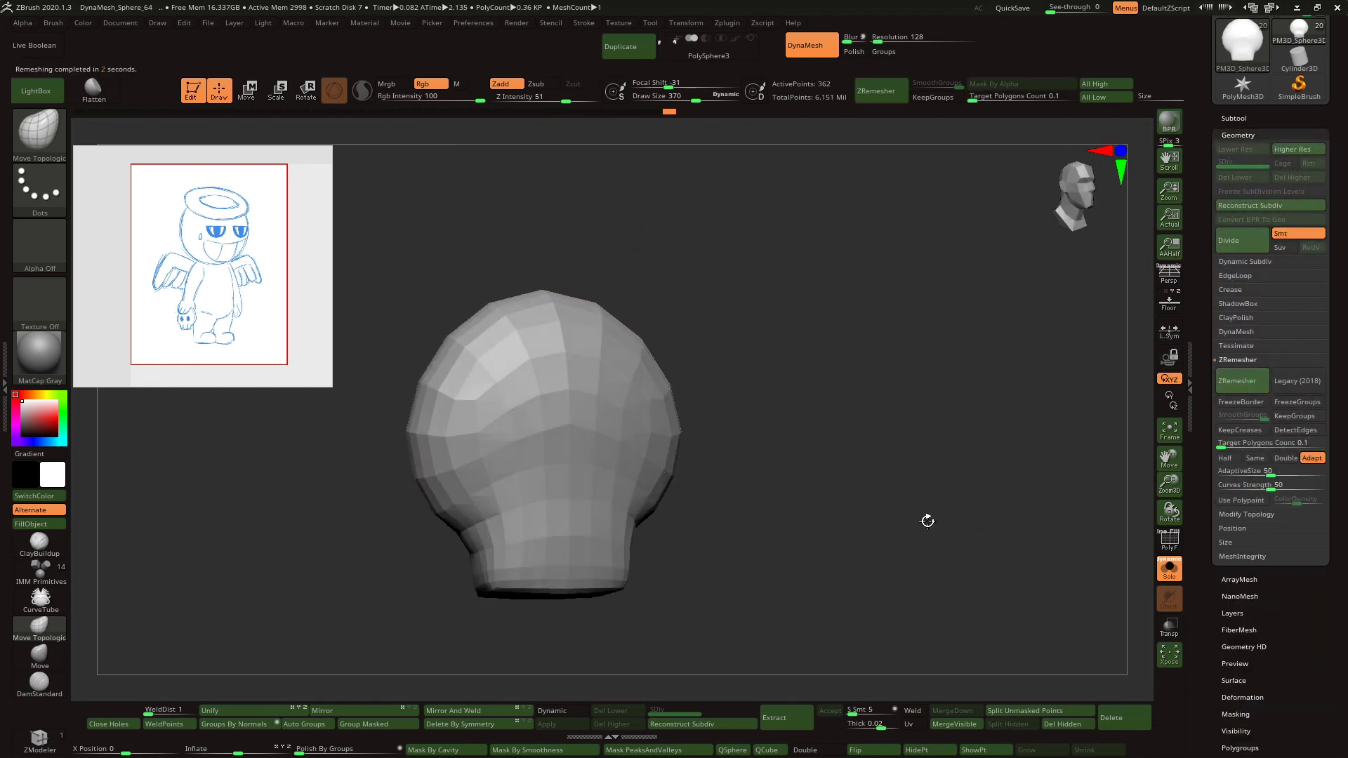
{"action": "key", "text": "ctrl+d"}
{"action": "key", "text": "ctrl+d"}
{"action": "key", "text": "ctrl+d"}
{"action": "key", "text": "ctrl+d"}
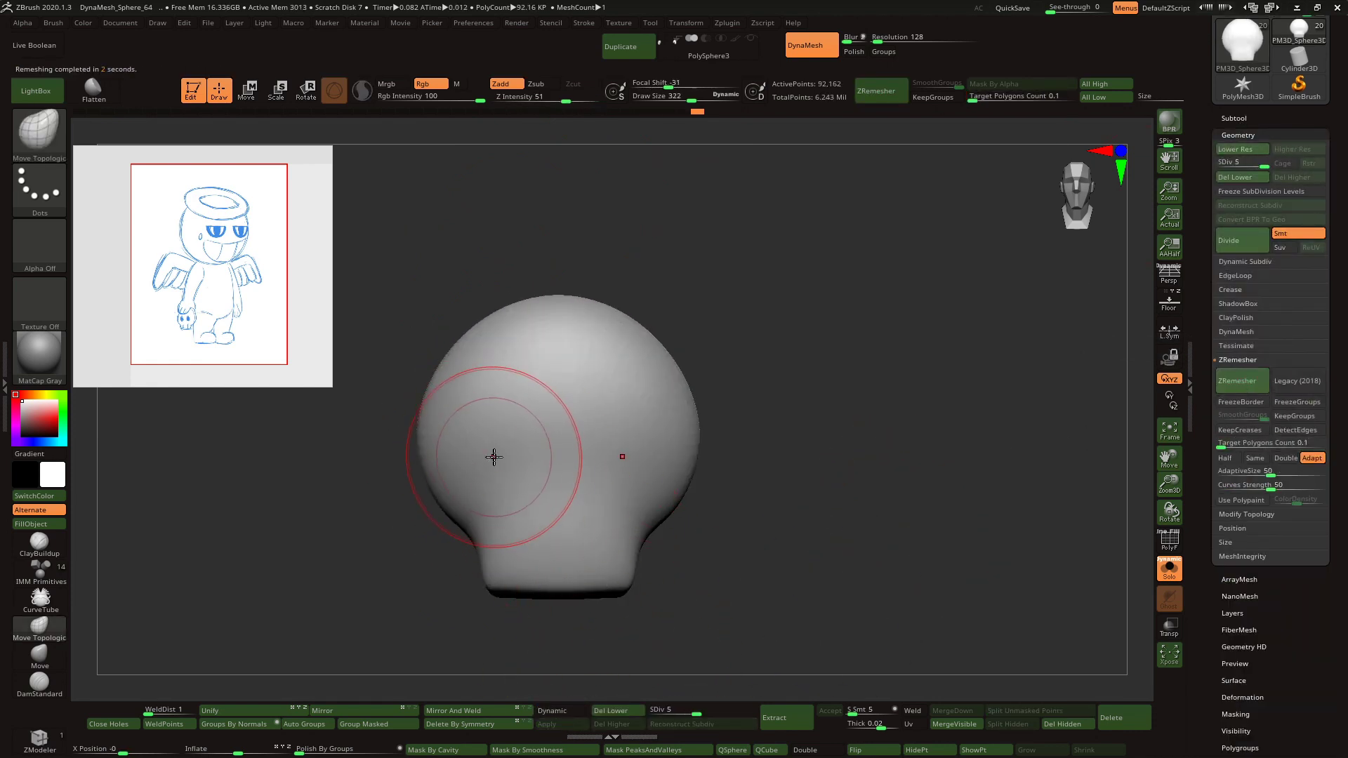
- Paint two symmetrical oval eye masks on the front of the skull and invert the mask
{"action": "left_click_drag", "start_coordinate": [506, 449], "coordinate": [509, 440], "text": "ctrl"}
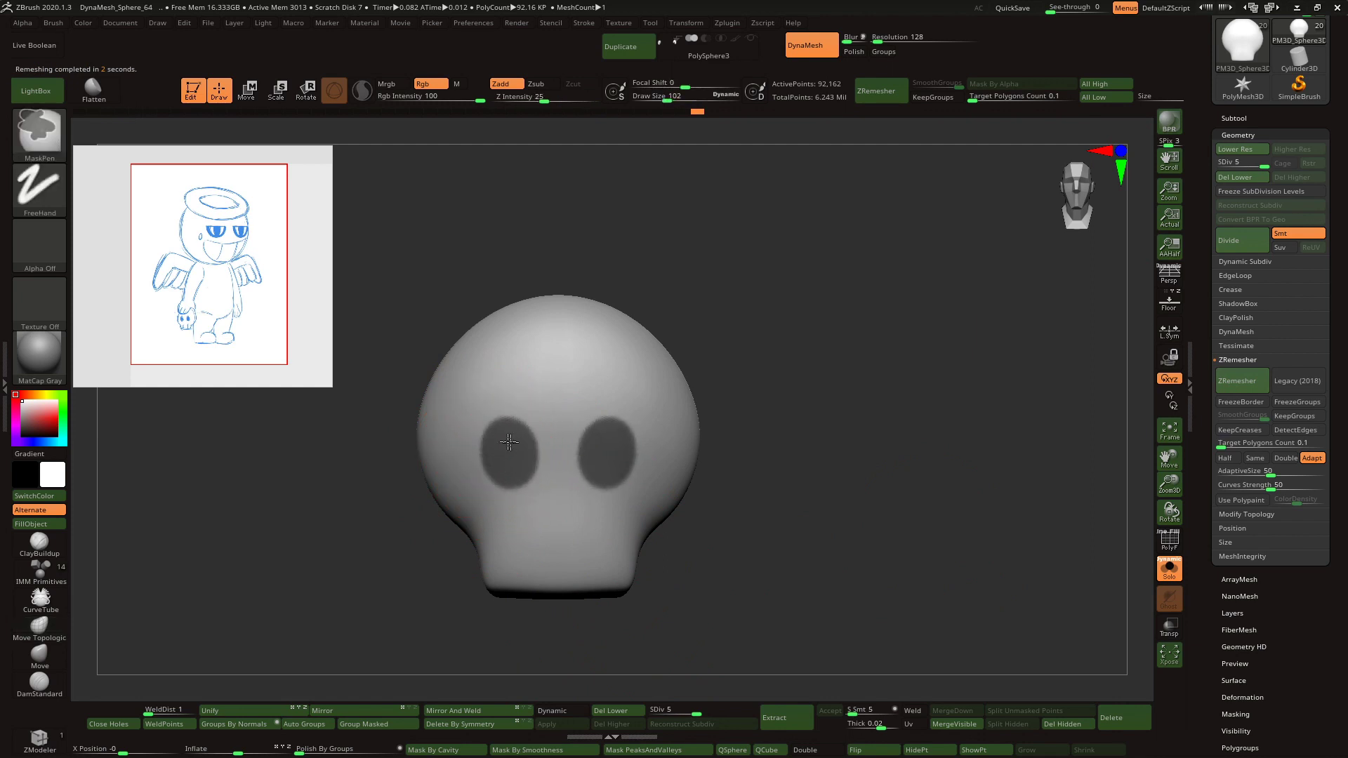
{"action": "mouse_move", "coordinate": [650, 276]}
{"action": "left_mouse_down"}
{"action": "mouse_move", "coordinate": [683, 265]}
{"action": "mouse_move", "coordinate": [664, 285]}
{"action": "mouse_move", "coordinate": [695, 285]}
{"action": "left_mouse_up"}
{"action": "left_click", "coordinate": [684, 264], "text": "ctrl"}
- Push the unmasked ovals back into the skull to form the eye sockets, and clear the mask
{"action": "left_click", "coordinate": [249, 91]}
{"action": "left_click_drag", "start_coordinate": [607, 570], "coordinate": [590, 569]}
{"action": "mouse_move", "coordinate": [628, 506]}
{"action": "left_mouse_down"}
{"action": "mouse_move", "coordinate": [596, 497]}
{"action": "mouse_move", "coordinate": [504, 383]}
{"action": "left_mouse_up"}
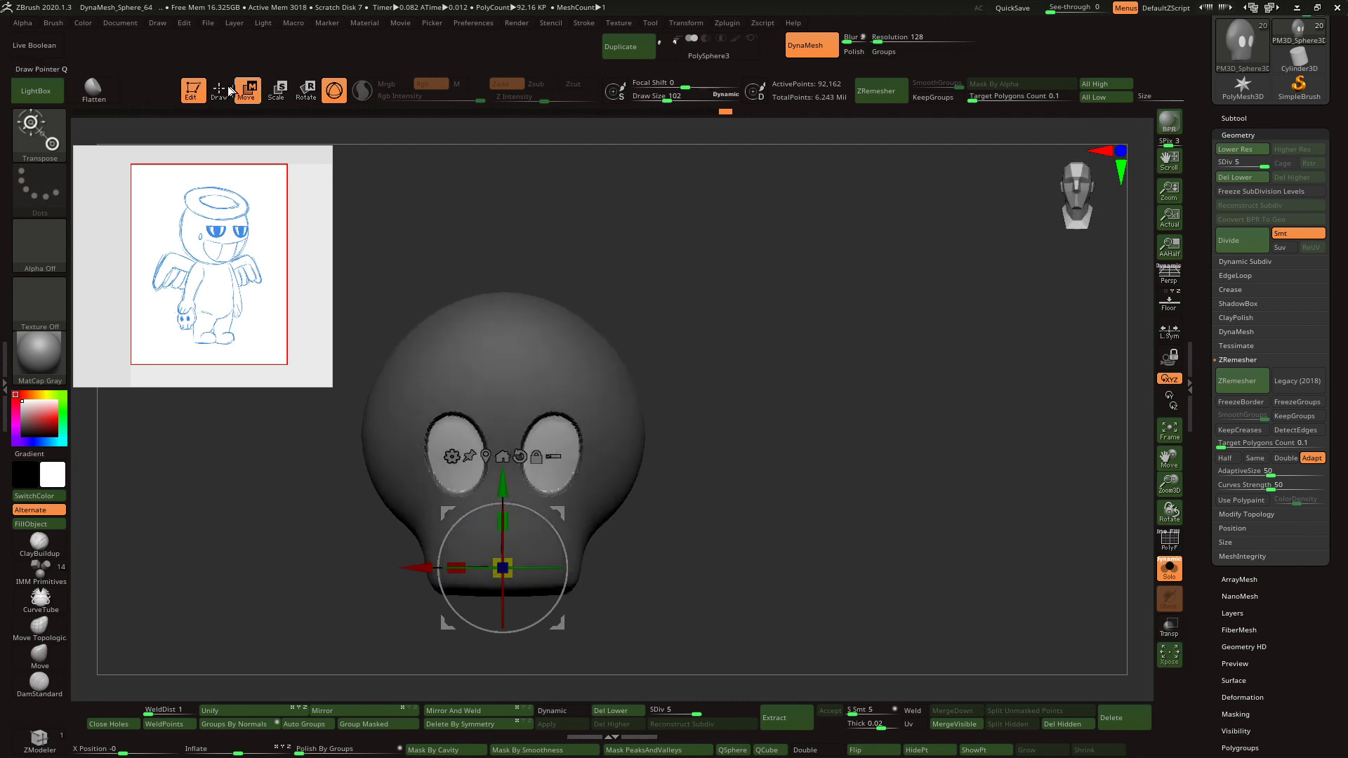
{"action": "left_click", "coordinate": [219, 90]}
{"action": "left_click_drag", "start_coordinate": [684, 418], "coordinate": [731, 427], "text": "ctrl"}
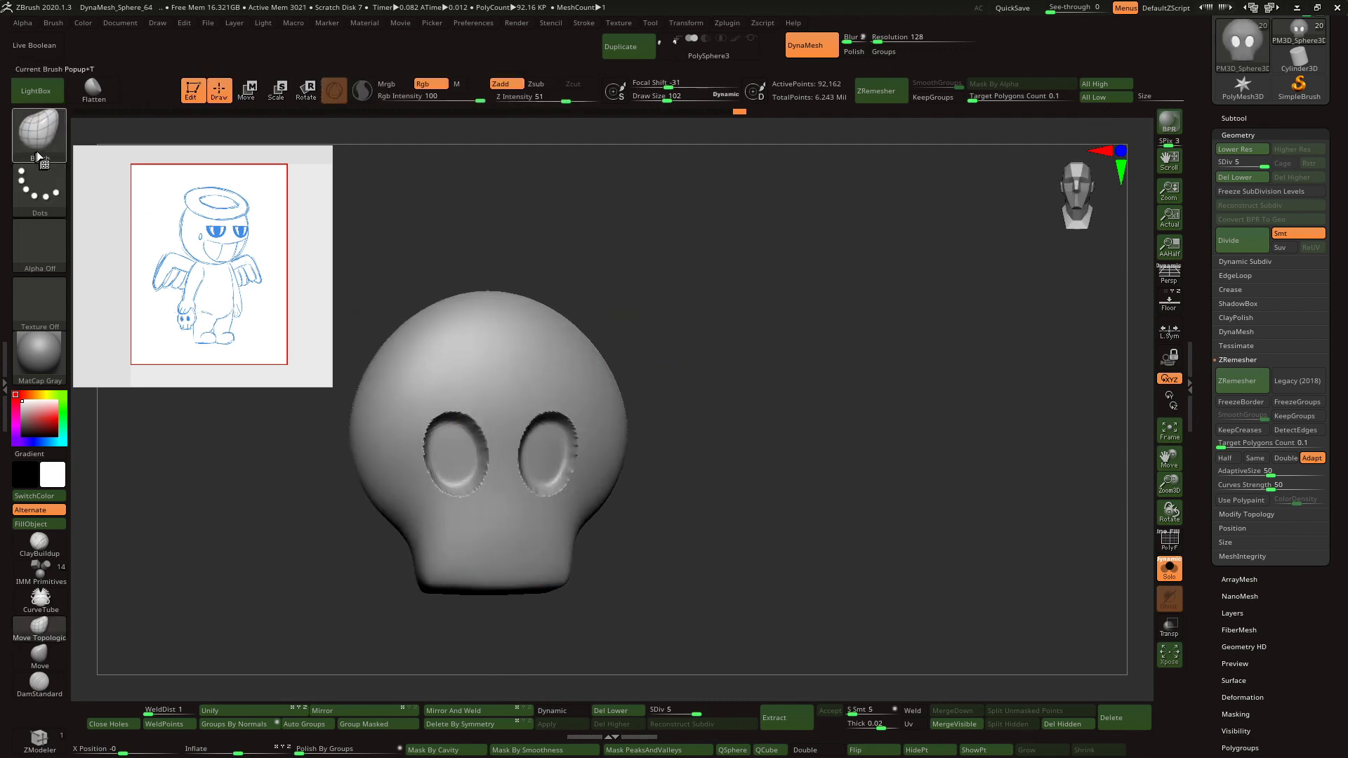
- Carve two vertical tooth grooves into the jaw with the DamStandard brush and soften the upper eye socket edges
{"action": "key", "text": "b"}
{"action": "key", "text": "d"}
{"action": "key", "text": "s"}
{"action": "left_click_drag", "start_coordinate": [568, 277], "coordinate": [551, 281], "text": "shift"}
{"action": "mouse_move", "coordinate": [473, 610]}
{"action": "left_mouse_down"}
{"action": "mouse_move", "coordinate": [482, 572]}
{"action": "mouse_move", "coordinate": [476, 615]}
{"action": "left_mouse_up"}
{"action": "left_click_drag", "start_coordinate": [467, 568], "coordinate": [469, 607]}
{"action": "key", "text": "ctrl+z"}
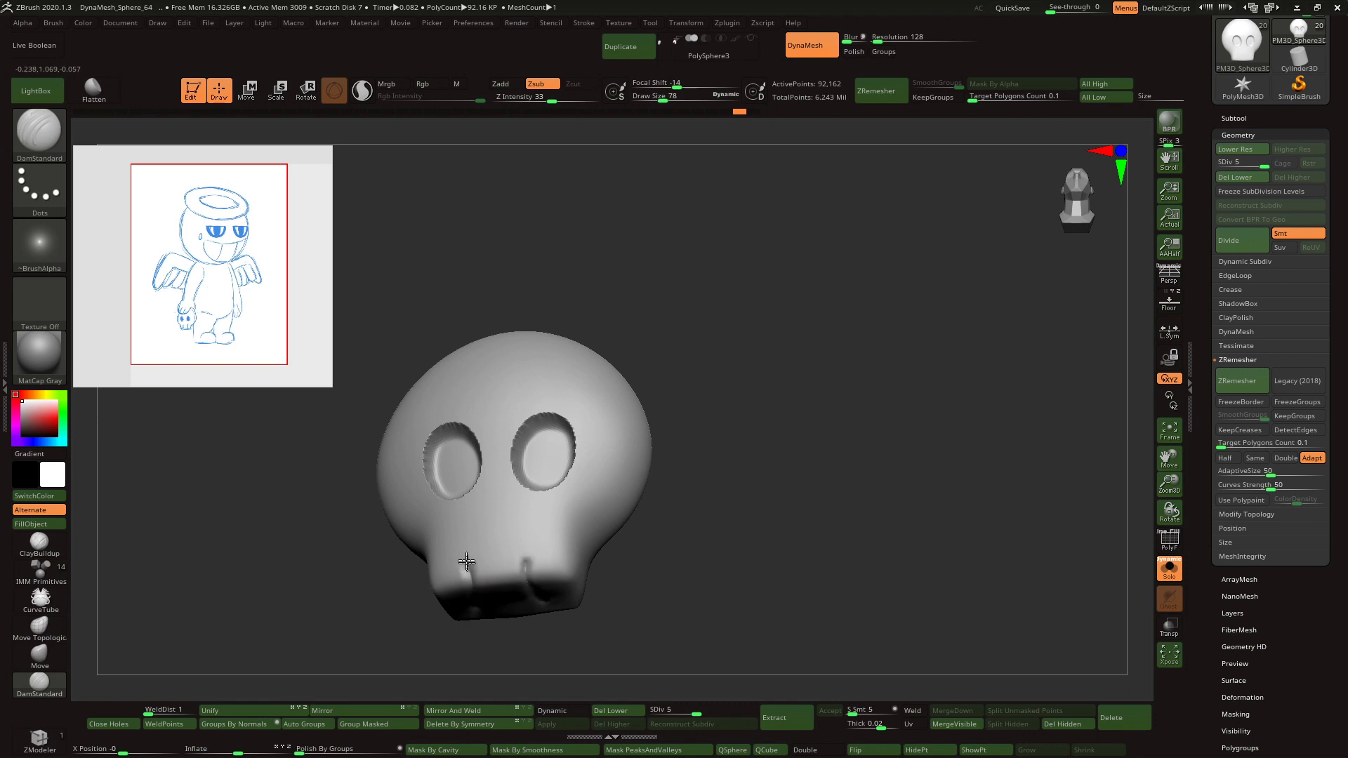
{"action": "left_click_drag", "start_coordinate": [467, 562], "coordinate": [493, 687], "text": "shift"}
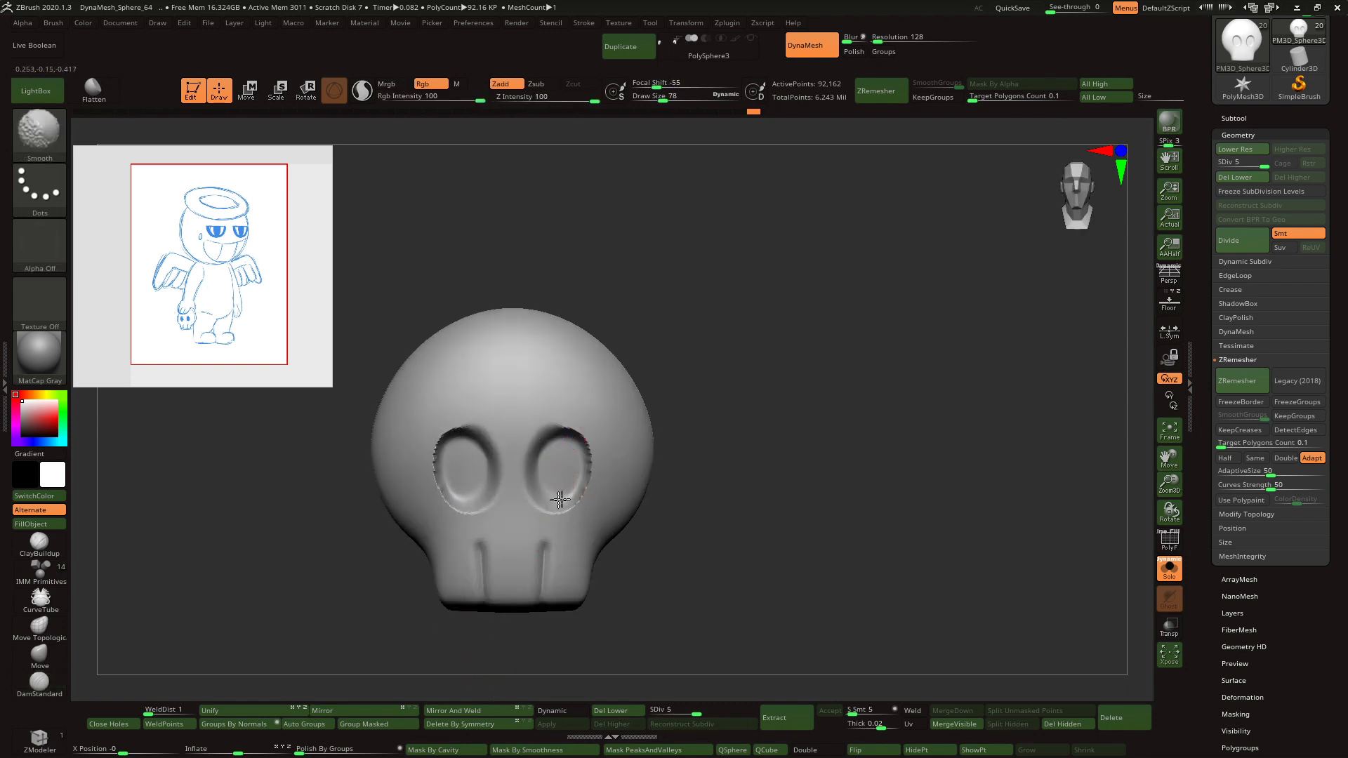
- Delete the skull's lower subdivision levels and try to ZRemesh it with a target polygon count of 0.69947
{"action": "left_click", "coordinate": [1170, 570]}
{"action": "left_click", "coordinate": [1229, 446]}
{"action": "left_click", "coordinate": [1170, 572]}
{"action": "left_click", "coordinate": [617, 713]}
{"action": "left_click", "coordinate": [1245, 387]}
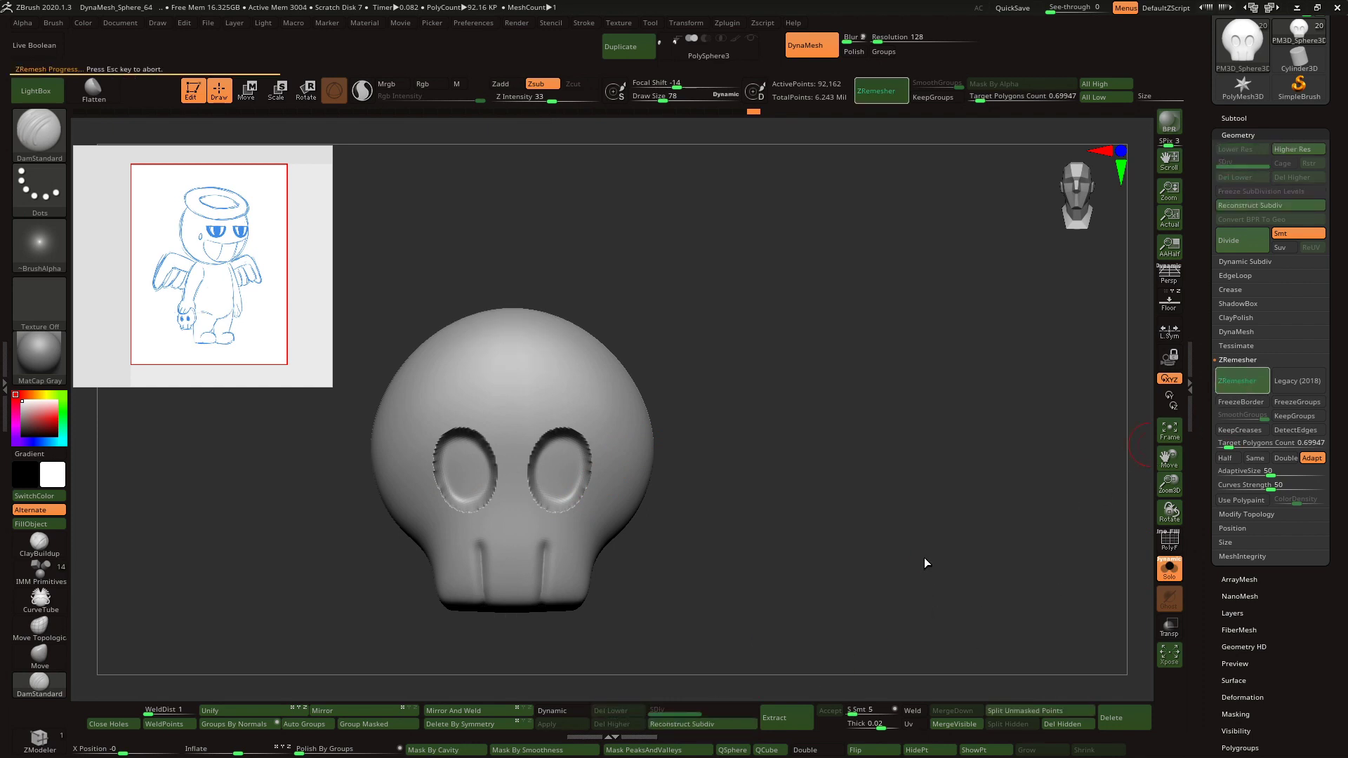
{"action": "key", "text": "Escape"}
- DynaMesh the skull at resolution 472 with Polish enabled, and set the ZRemesher target polygon count to 0.59543
{"action": "left_click_drag", "start_coordinate": [877, 41], "coordinate": [887, 41]}
{"action": "left_click", "coordinate": [856, 52]}
{"action": "left_click_drag", "start_coordinate": [838, 217], "coordinate": [829, 243], "text": "ctrl"}
{"action": "left_click_drag", "start_coordinate": [1228, 443], "coordinate": [1227, 444]}
- Turn the skull to a side view, move the reference sketch aside, and choose a different masking brush
{"action": "left_click_drag", "start_coordinate": [1000, 555], "coordinate": [1059, 551]}
{"action": "left_click_drag", "start_coordinate": [980, 592], "coordinate": [949, 556]}
{"action": "left_click_drag", "start_coordinate": [735, 226], "coordinate": [608, 656], "text": "ctrl"}
{"action": "key", "text": "ctrl+z"}
{"action": "left_click", "coordinate": [39, 131], "text": "ctrl"}
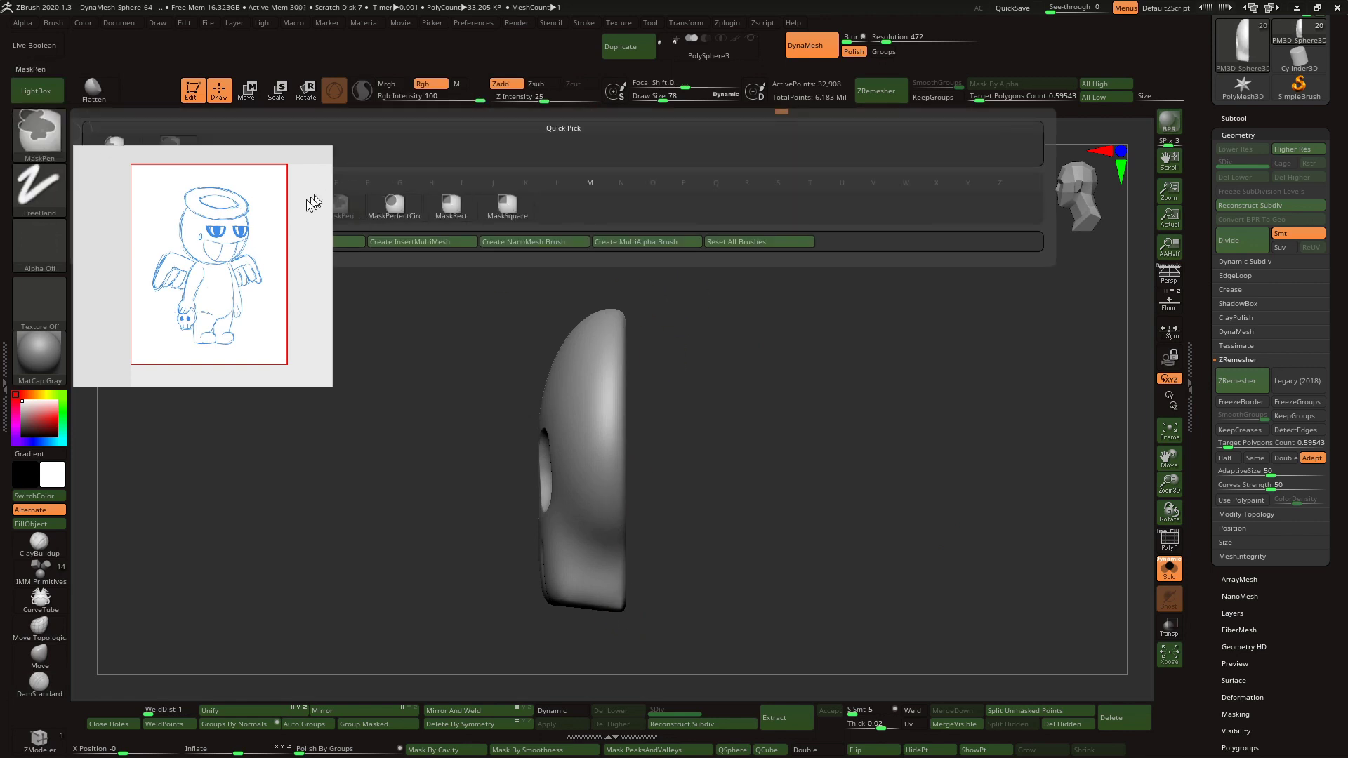
{"action": "left_click_drag", "start_coordinate": [314, 203], "coordinate": [296, 337]}
{"action": "left_click", "coordinate": [282, 207]}
{"action": "left_click", "coordinate": [250, 240]}
- Mask the front of the skull in side view and move its unmasked back outward to deepen it
{"action": "mouse_move", "coordinate": [620, 287]}
{"action": "left_mouse_down", "text": "ctrl"}
{"action": "mouse_move", "coordinate": [632, 692]}
{"action": "mouse_move", "coordinate": [578, 649]}
{"action": "left_mouse_up", "text": "ctrl"}
{"action": "left_click", "coordinate": [589, 641], "text": "ctrl"}
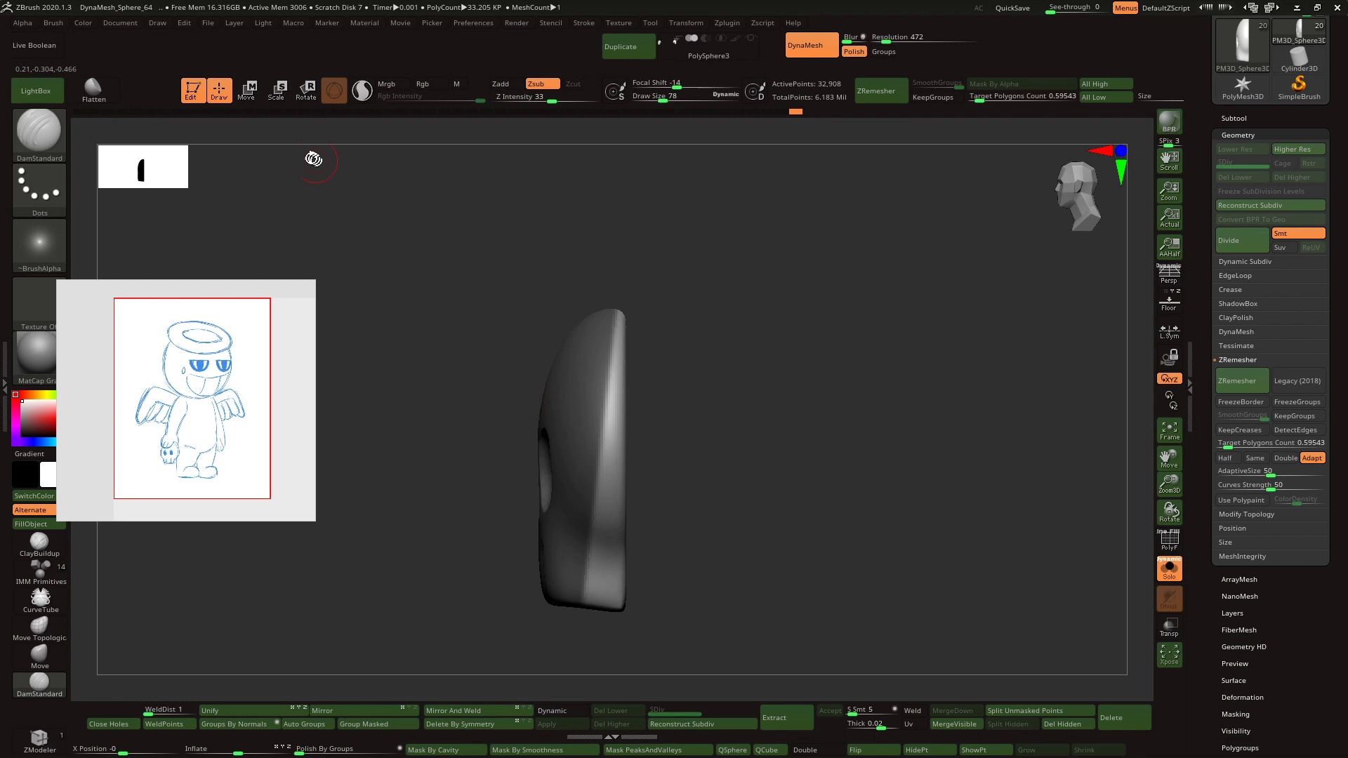
{"action": "key", "text": "w"}
{"action": "left_click_drag", "start_coordinate": [655, 529], "coordinate": [680, 530]}
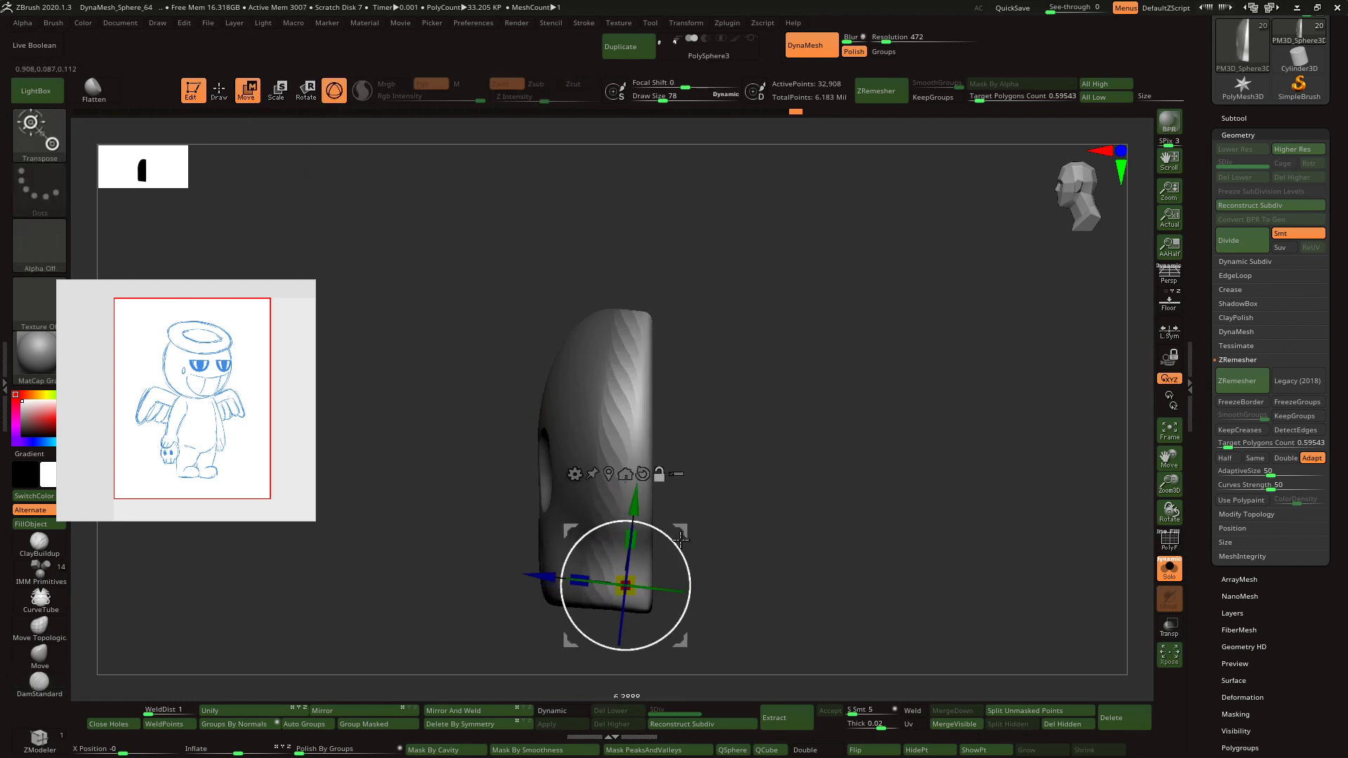
- Try to slant the back face of the skull, then undo the change
{"action": "left_click_drag", "start_coordinate": [543, 567], "coordinate": [486, 544]}
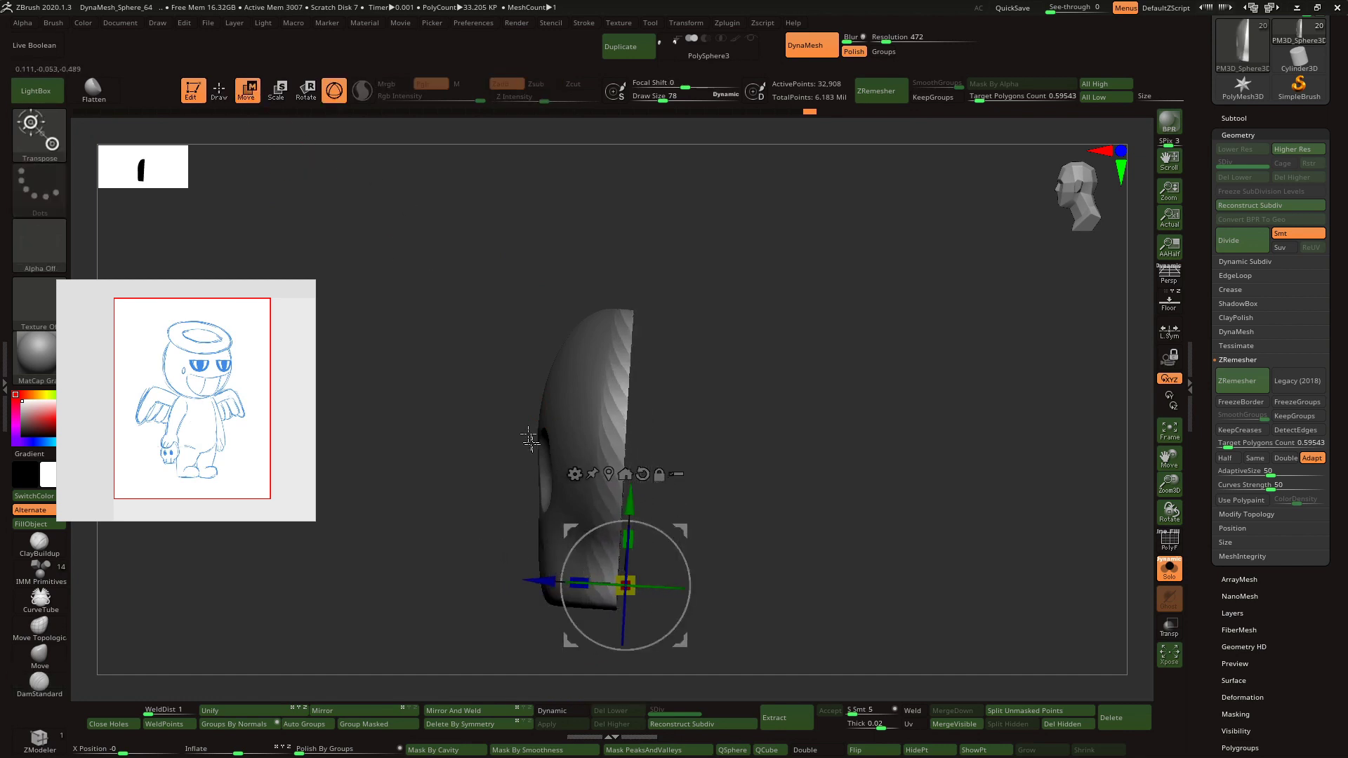
{"action": "key", "text": "q"}
{"action": "left_click_drag", "start_coordinate": [466, 243], "coordinate": [486, 245], "text": "ctrl"}
{"action": "mouse_move", "coordinate": [602, 373]}
{"action": "right_mouse_down"}
{"action": "mouse_move", "coordinate": [746, 307]}
{"action": "mouse_move", "coordinate": [755, 364]}
{"action": "mouse_move", "coordinate": [740, 367]}
{"action": "mouse_move", "coordinate": [738, 286]}
{"action": "right_mouse_up"}
{"action": "key", "text": "ctrl+z"}
{"action": "key", "text": "ctrl+z"}
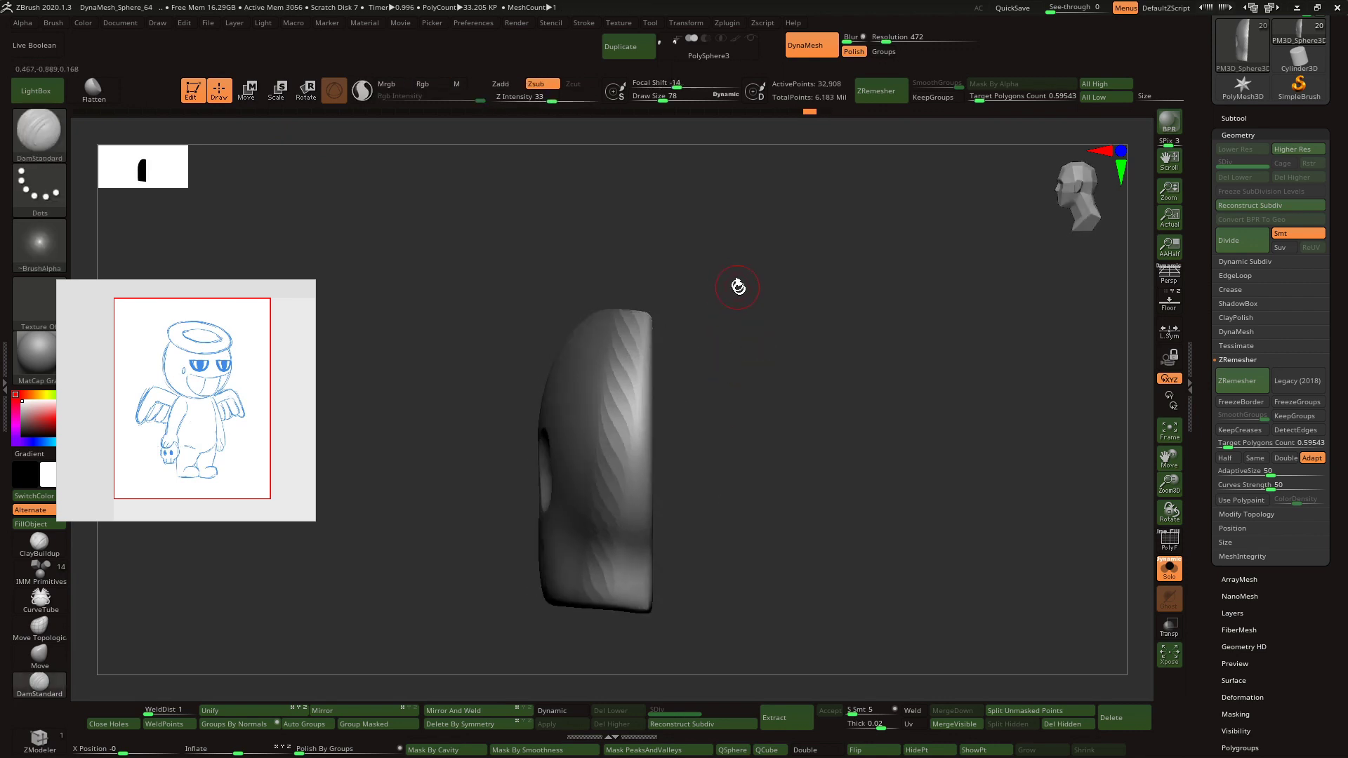
- Mask the front of the skull again and smooth the stepped surface along its extended back
{"action": "left_click_drag", "start_coordinate": [768, 372], "coordinate": [732, 371], "text": "ctrl"}
{"action": "mouse_move", "coordinate": [532, 291]}
{"action": "left_mouse_down", "text": "ctrl"}
{"action": "mouse_move", "coordinate": [566, 702]}
{"action": "mouse_move", "coordinate": [624, 625]}
{"action": "left_mouse_up", "text": "ctrl"}
{"action": "key", "text": "ctrl+z"}
{"action": "mouse_move", "coordinate": [645, 284]}
{"action": "left_mouse_down", "text": "ctrl"}
{"action": "mouse_move", "coordinate": [492, 505]}
{"action": "mouse_move", "coordinate": [618, 648]}
{"action": "mouse_move", "coordinate": [624, 607]}
{"action": "left_mouse_up", "text": "ctrl"}
{"action": "left_click_drag", "start_coordinate": [601, 258], "coordinate": [622, 276], "text": "ctrl"}
{"action": "right_click_drag", "start_coordinate": [631, 280], "coordinate": [725, 319], "text": "shift"}
- Put the masked front of the skull in its own polygroup, isolate it, and delete the remaining back strip
{"action": "mouse_move", "coordinate": [660, 289]}
{"action": "left_mouse_down", "text": "ctrl"}
{"action": "mouse_move", "coordinate": [611, 369]}
{"action": "mouse_move", "coordinate": [626, 624]}
{"action": "mouse_move", "coordinate": [641, 641]}
{"action": "left_mouse_up", "text": "ctrl"}
{"action": "mouse_move", "coordinate": [748, 507]}
{"action": "left_mouse_down"}
{"action": "mouse_move", "coordinate": [689, 497]}
{"action": "mouse_move", "coordinate": [716, 502]}
{"action": "left_mouse_up"}
{"action": "left_click", "coordinate": [1067, 724]}
{"action": "left_click_drag", "start_coordinate": [912, 580], "coordinate": [962, 638]}
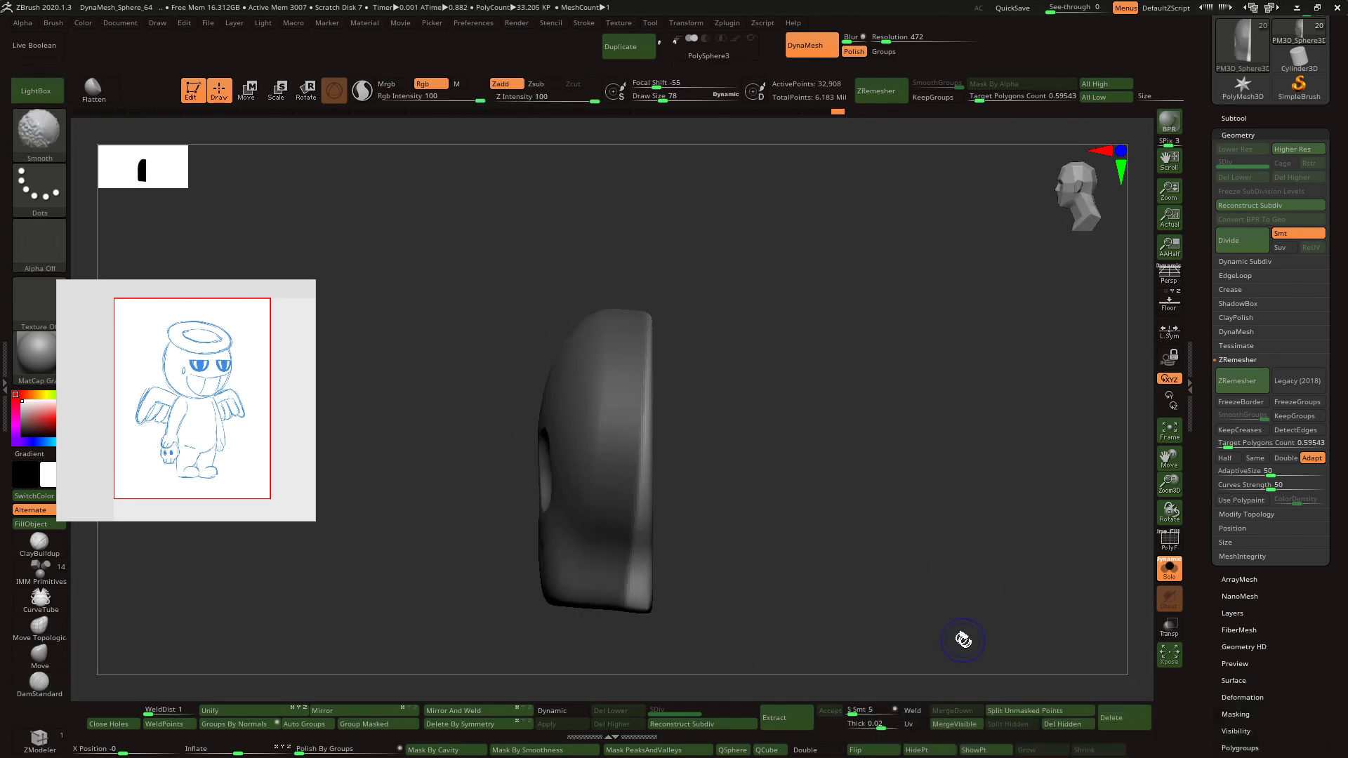
{"action": "left_click", "coordinate": [390, 725]}
{"action": "left_click", "coordinate": [610, 516], "text": "ctrl+shift"}
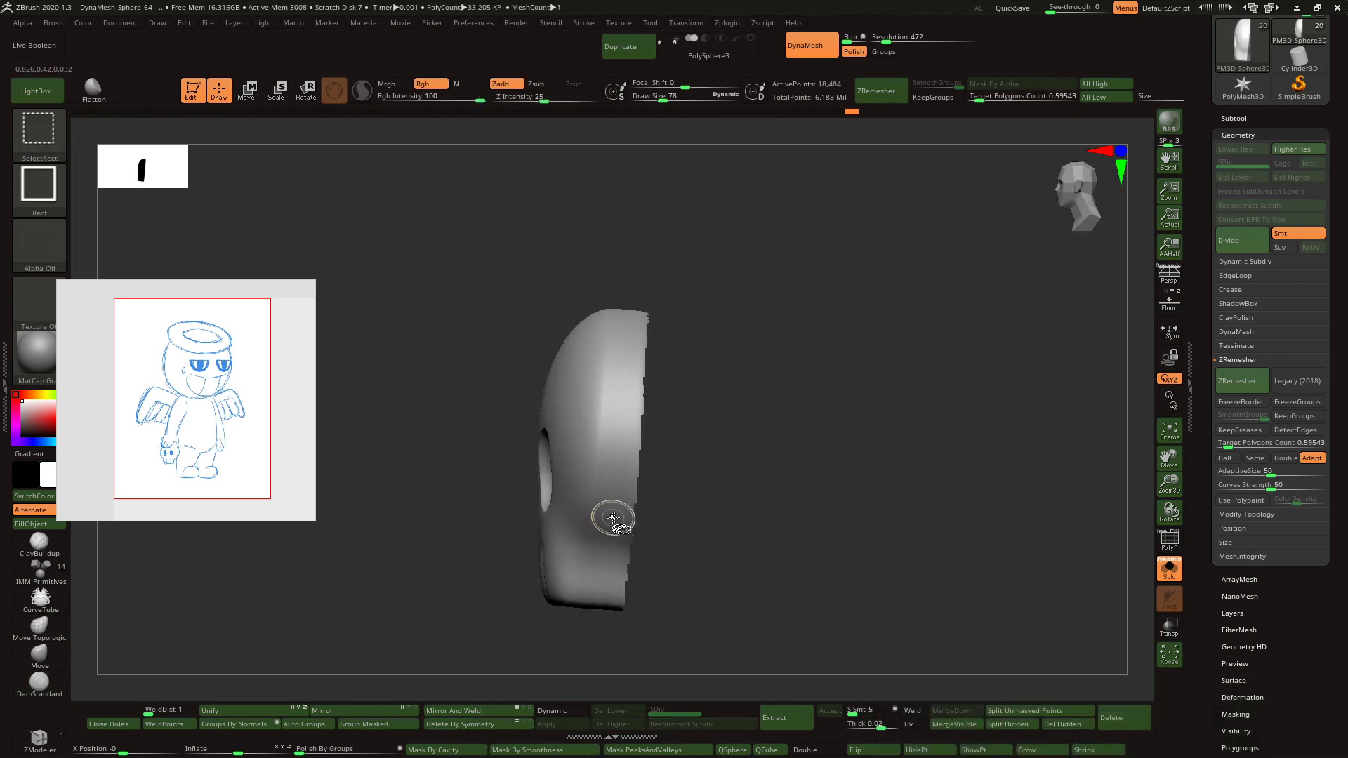
{"action": "left_click", "coordinate": [1068, 724]}
{"action": "left_click_drag", "start_coordinate": [1025, 610], "coordinate": [976, 612]}
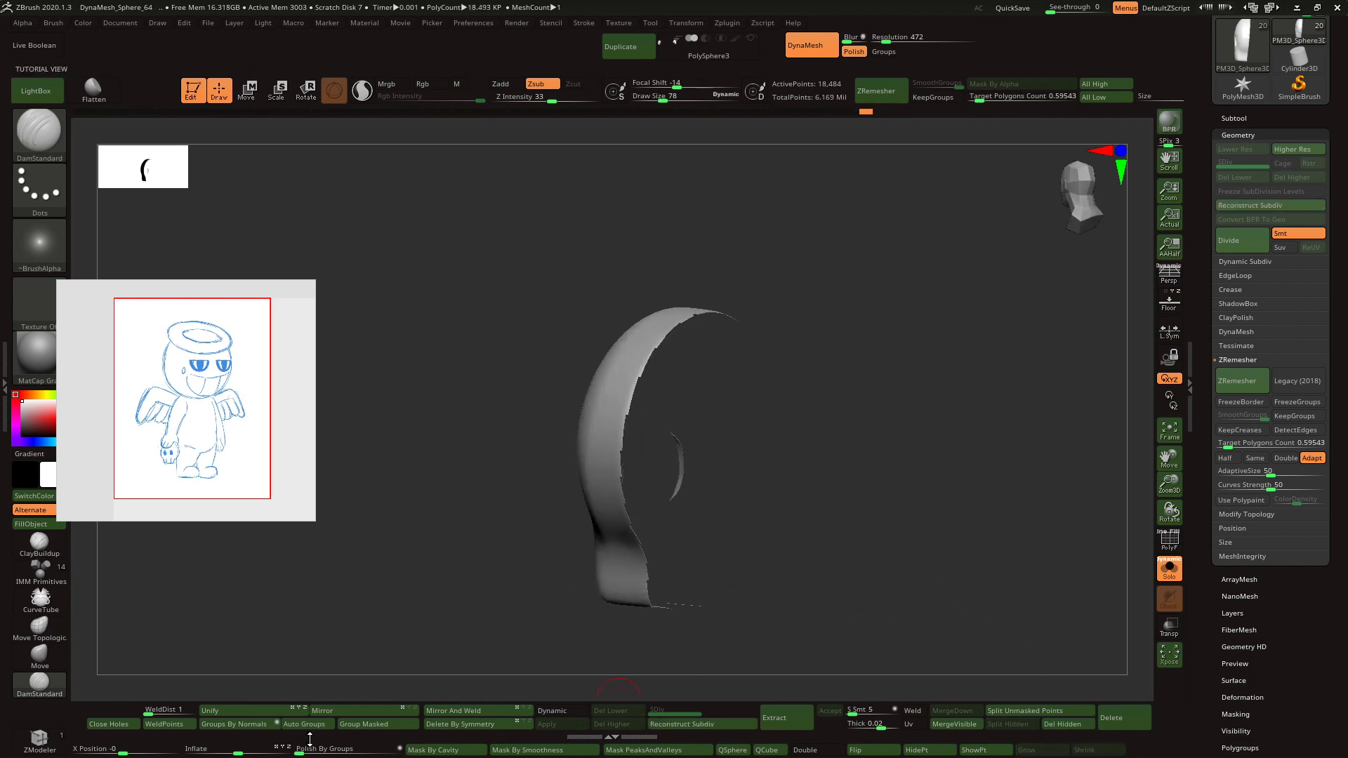
- Close the skull's open back and trim its ragged rear edge to a clean, slanted plane
{"action": "left_click", "coordinate": [1242, 697]}
{"action": "mouse_move", "coordinate": [986, 512]}
{"action": "left_mouse_down", "text": "shift"}
{"action": "mouse_move", "coordinate": [1017, 488]}
{"action": "mouse_move", "coordinate": [736, 543]}
{"action": "left_mouse_up", "text": "shift"}
{"action": "mouse_move", "coordinate": [807, 228]}
{"action": "left_mouse_down"}
{"action": "mouse_move", "coordinate": [857, 217]}
{"action": "mouse_move", "coordinate": [881, 346]}
{"action": "mouse_move", "coordinate": [566, 272]}
{"action": "left_mouse_up"}
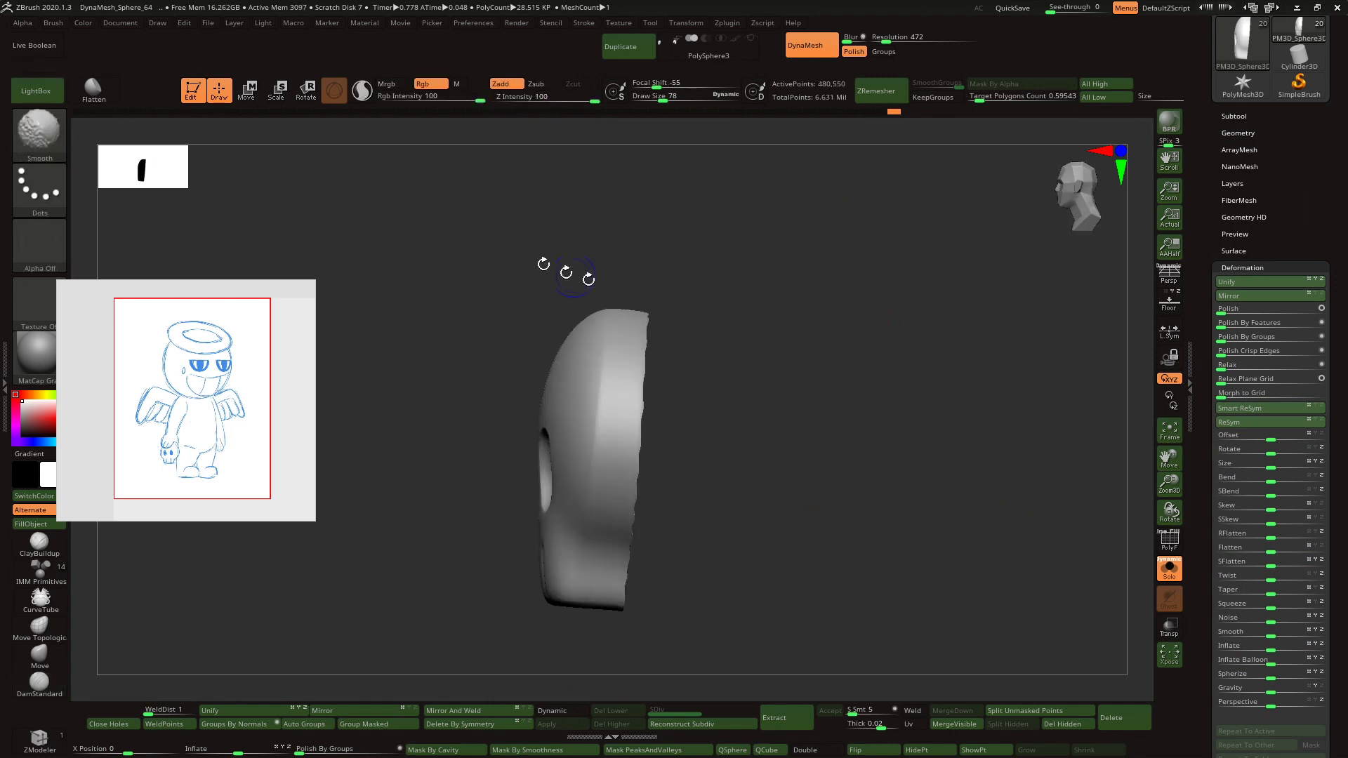
{"action": "key", "text": "w"}
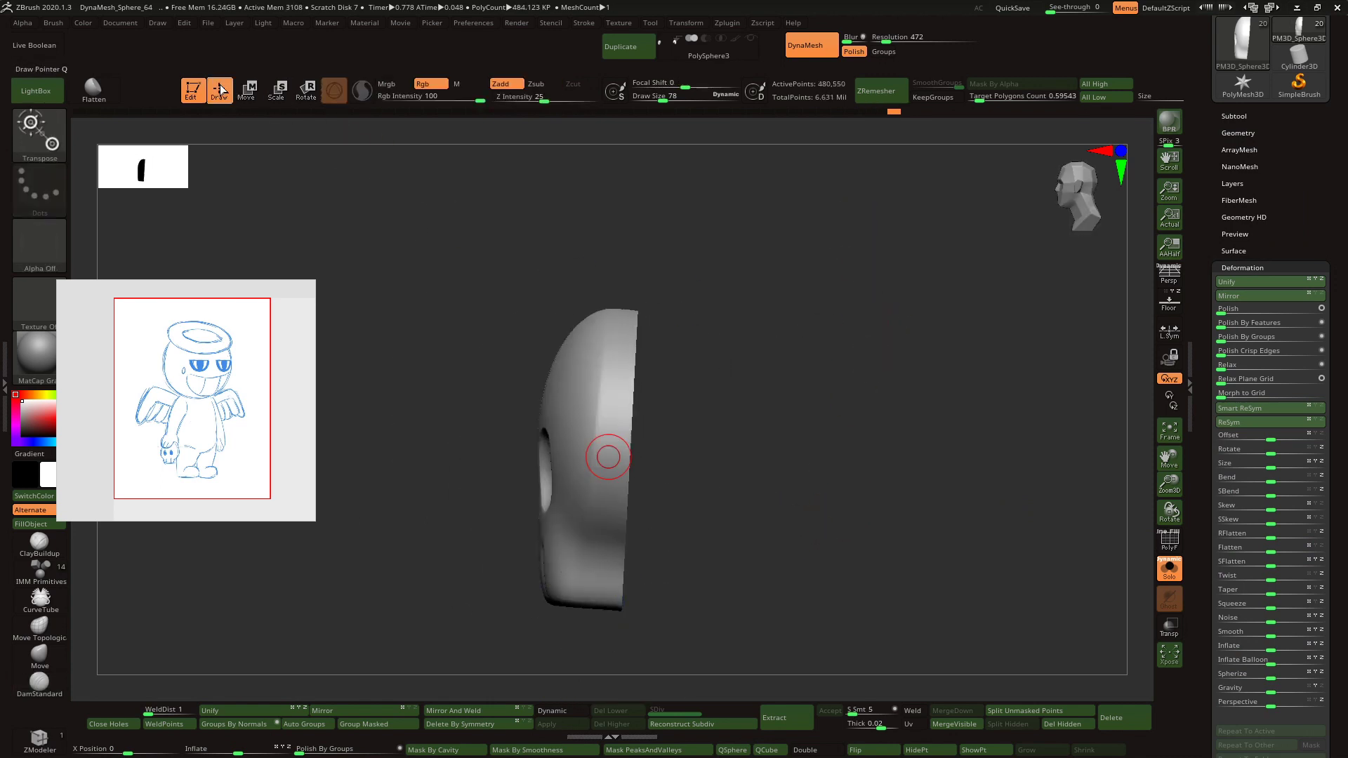
- Show the whole character again and fit the skull against the hand at its side
{"action": "left_click", "coordinate": [1169, 569]}
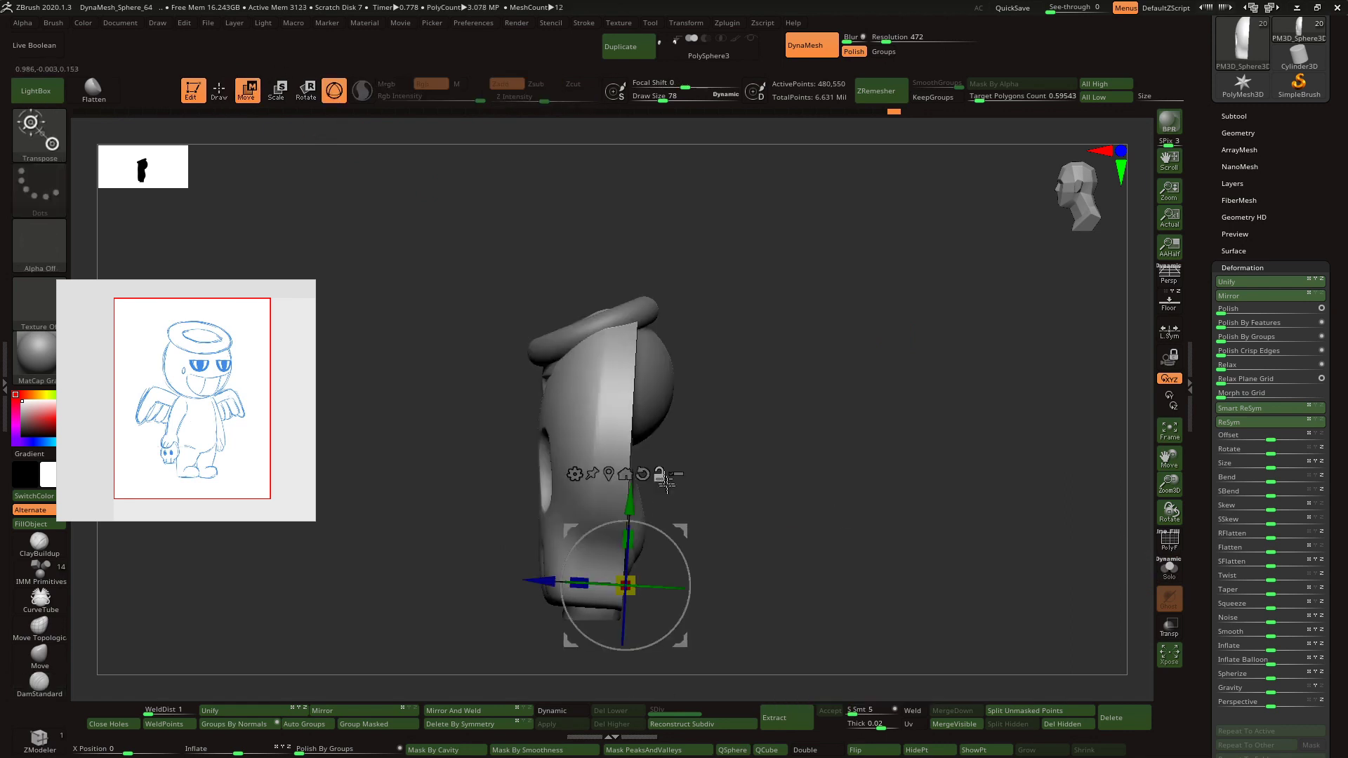
{"action": "left_click_drag", "start_coordinate": [660, 479], "coordinate": [636, 378]}
{"action": "left_click_drag", "start_coordinate": [659, 454], "coordinate": [425, 614]}
{"action": "left_click_drag", "start_coordinate": [704, 406], "coordinate": [877, 422]}
{"action": "left_click_drag", "start_coordinate": [1166, 490], "coordinate": [1246, 406]}
{"action": "mouse_move", "coordinate": [647, 449]}
{"action": "left_mouse_down"}
{"action": "mouse_move", "coordinate": [630, 467]}
{"action": "mouse_move", "coordinate": [616, 433]}
{"action": "mouse_move", "coordinate": [628, 441]}
{"action": "left_mouse_up"}
{"action": "left_click_drag", "start_coordinate": [618, 435], "coordinate": [680, 412]}
- Delete the hands' lower subdivision levels and split the hand beside the skull into its own subtool
{"action": "left_click", "coordinate": [610, 421], "text": "alt"}
{"action": "left_click_drag", "start_coordinate": [527, 339], "coordinate": [712, 523], "text": "ctrl"}
{"action": "key", "text": "ctrl+z"}
{"action": "left_click", "coordinate": [219, 90]}
{"action": "left_click_drag", "start_coordinate": [470, 379], "coordinate": [722, 532], "text": "ctrl"}
{"action": "key", "text": "ctrl+z"}
{"action": "left_click_drag", "start_coordinate": [561, 393], "coordinate": [720, 344], "text": "ctrl"}
{"action": "left_click", "coordinate": [610, 713]}
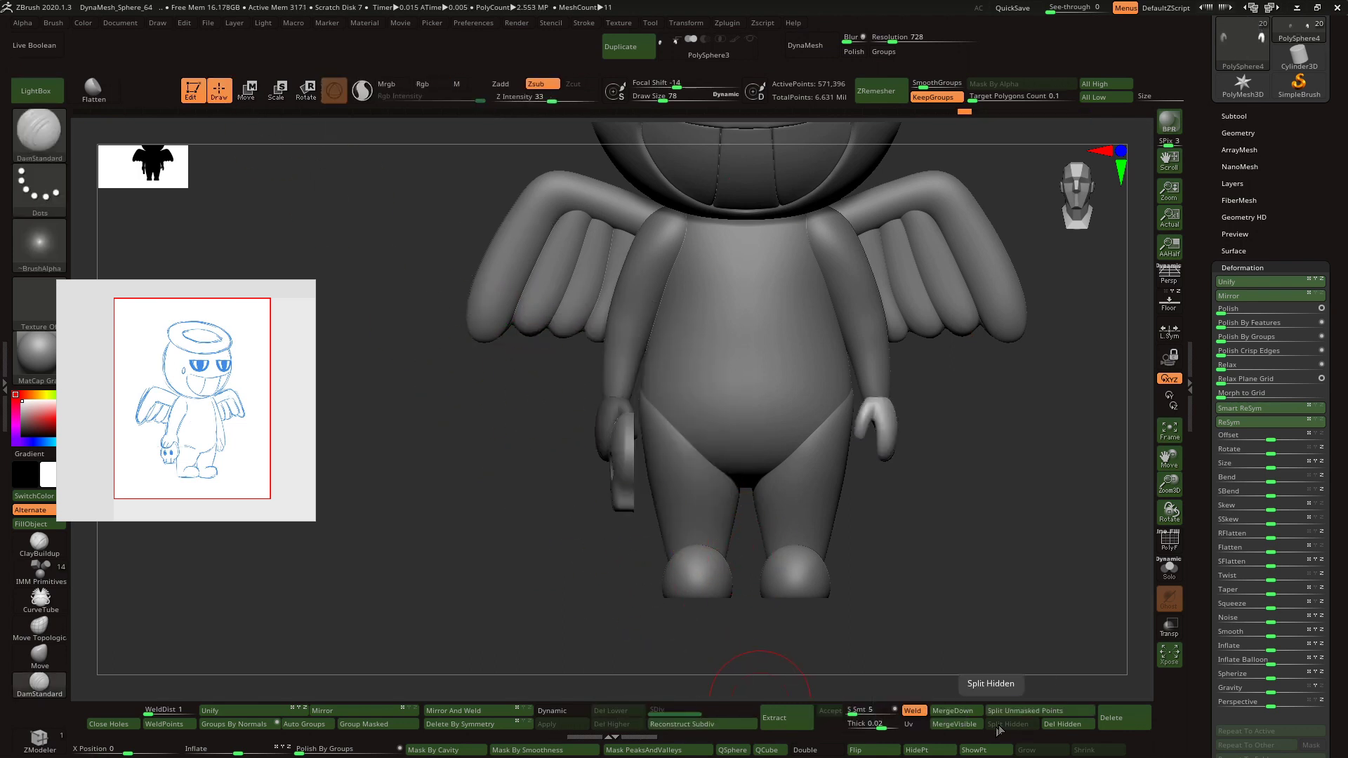
- Rotate the separated hand and the skull slightly so the hand lines up with the top of the skull
{"action": "key", "text": "r"}
{"action": "mouse_move", "coordinate": [677, 398]}
{"action": "left_mouse_down"}
{"action": "mouse_move", "coordinate": [662, 394]}
{"action": "mouse_move", "coordinate": [668, 412]}
{"action": "left_mouse_up"}
{"action": "left_click", "coordinate": [629, 439], "text": "alt"}
{"action": "left_click_drag", "start_coordinate": [561, 598], "coordinate": [660, 599], "text": "shift"}
{"action": "left_click_drag", "start_coordinate": [673, 412], "coordinate": [659, 411]}
{"action": "left_click_drag", "start_coordinate": [660, 581], "coordinate": [561, 581], "text": "shift"}
{"action": "left_click", "coordinate": [608, 414], "text": "alt"}
{"action": "left_click_drag", "start_coordinate": [662, 407], "coordinate": [657, 402]}
{"action": "left_click", "coordinate": [220, 90]}
- Select the skull and nudge it sideways so it sits directly under the gripping hand
{"action": "mouse_move", "coordinate": [433, 355]}
{"action": "left_mouse_down"}
{"action": "mouse_move", "coordinate": [482, 397]}
{"action": "mouse_move", "coordinate": [1231, 517]}
{"action": "left_mouse_up"}
{"action": "left_click_drag", "start_coordinate": [1170, 457], "coordinate": [1154, 497]}
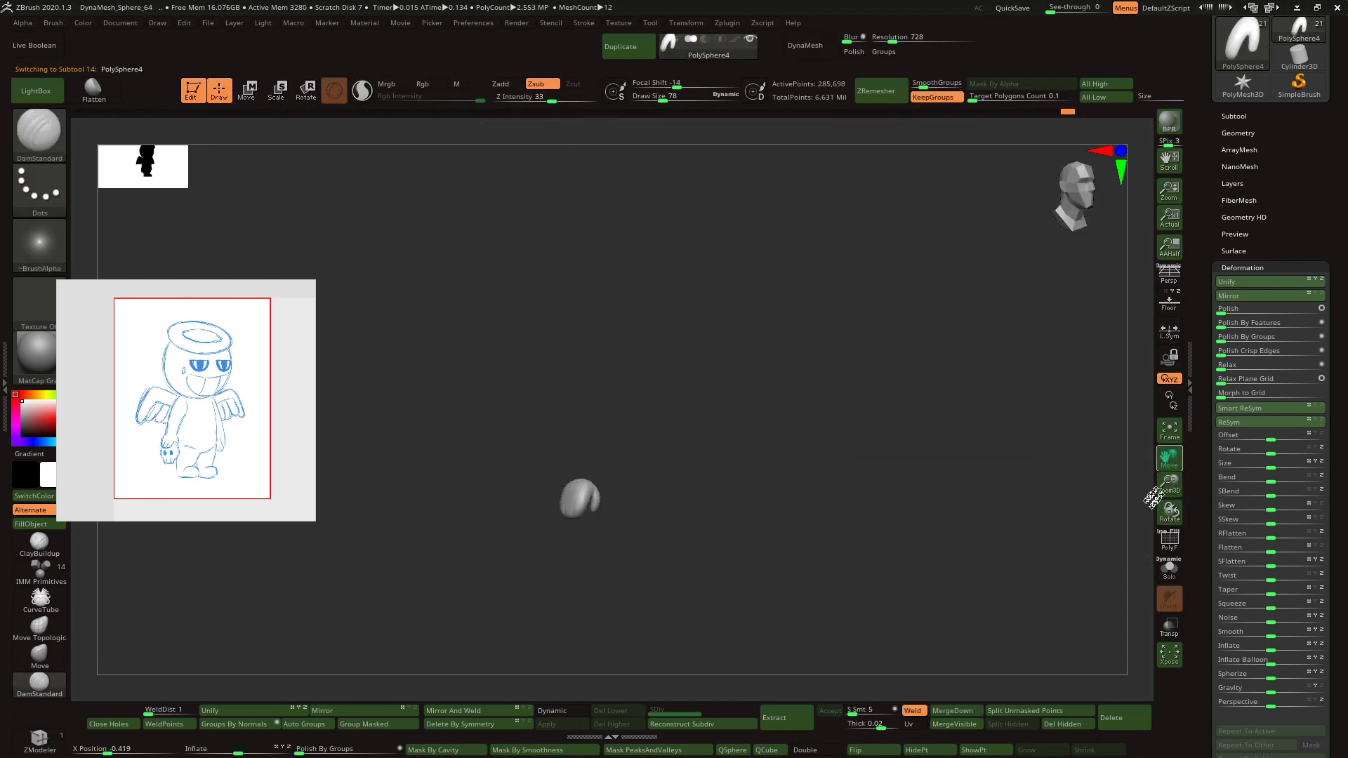
{"action": "key", "text": "f"}
{"action": "left_click", "coordinate": [587, 536], "text": "alt"}
{"action": "key", "text": "e"}
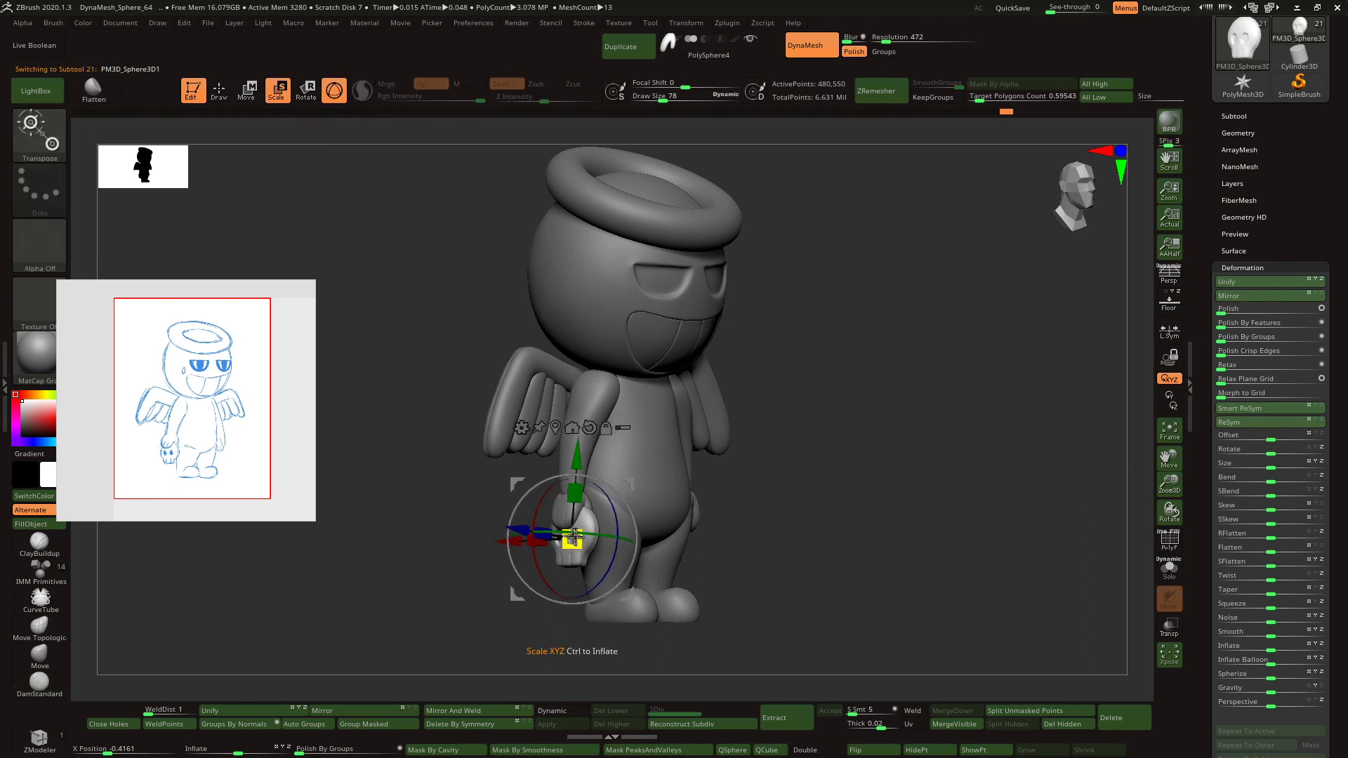
{"action": "key", "text": "q"}
{"action": "mouse_move", "coordinate": [391, 264]}
{"action": "left_mouse_down"}
{"action": "mouse_move", "coordinate": [722, 457]}
{"action": "mouse_move", "coordinate": [530, 347]}
{"action": "left_mouse_up"}
{"action": "key", "text": "w"}
{"action": "left_click_drag", "start_coordinate": [829, 450], "coordinate": [632, 460], "text": "shift"}
{"action": "left_click_drag", "start_coordinate": [482, 533], "coordinate": [478, 533]}
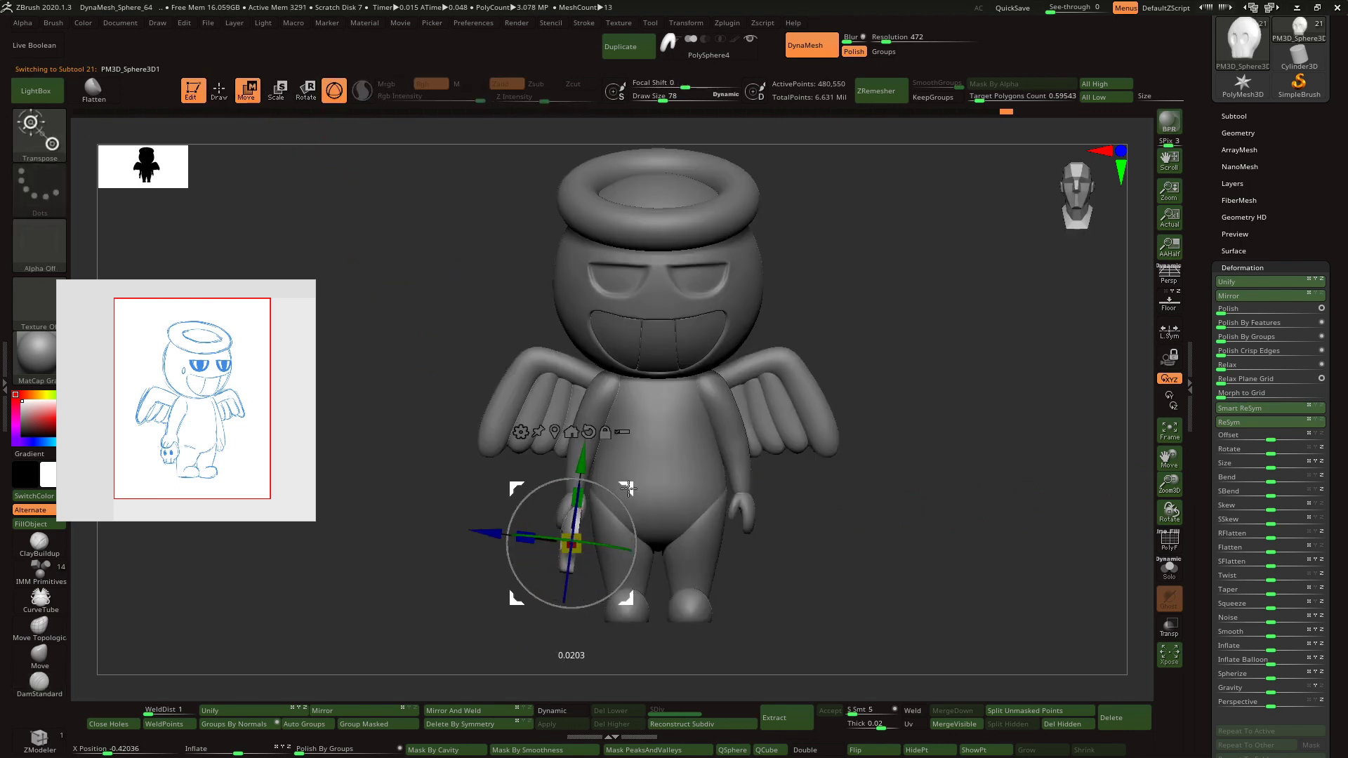
{"action": "left_click_drag", "start_coordinate": [421, 415], "coordinate": [646, 406], "text": "shift"}
{"action": "key", "text": "q"}
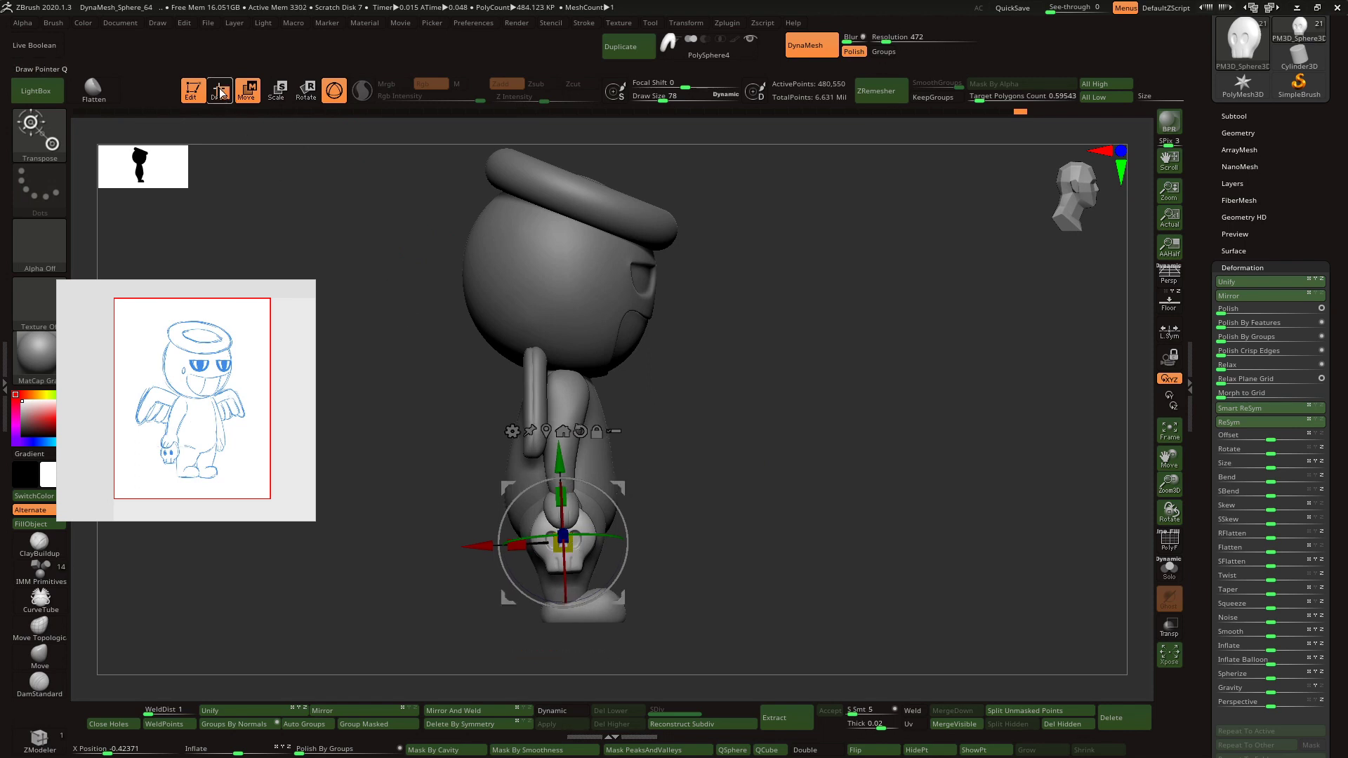
- Select all the wing pieces together for transforming, leaving the halo, head and body deselected
{"action": "left_click", "coordinate": [533, 384], "text": "alt"}
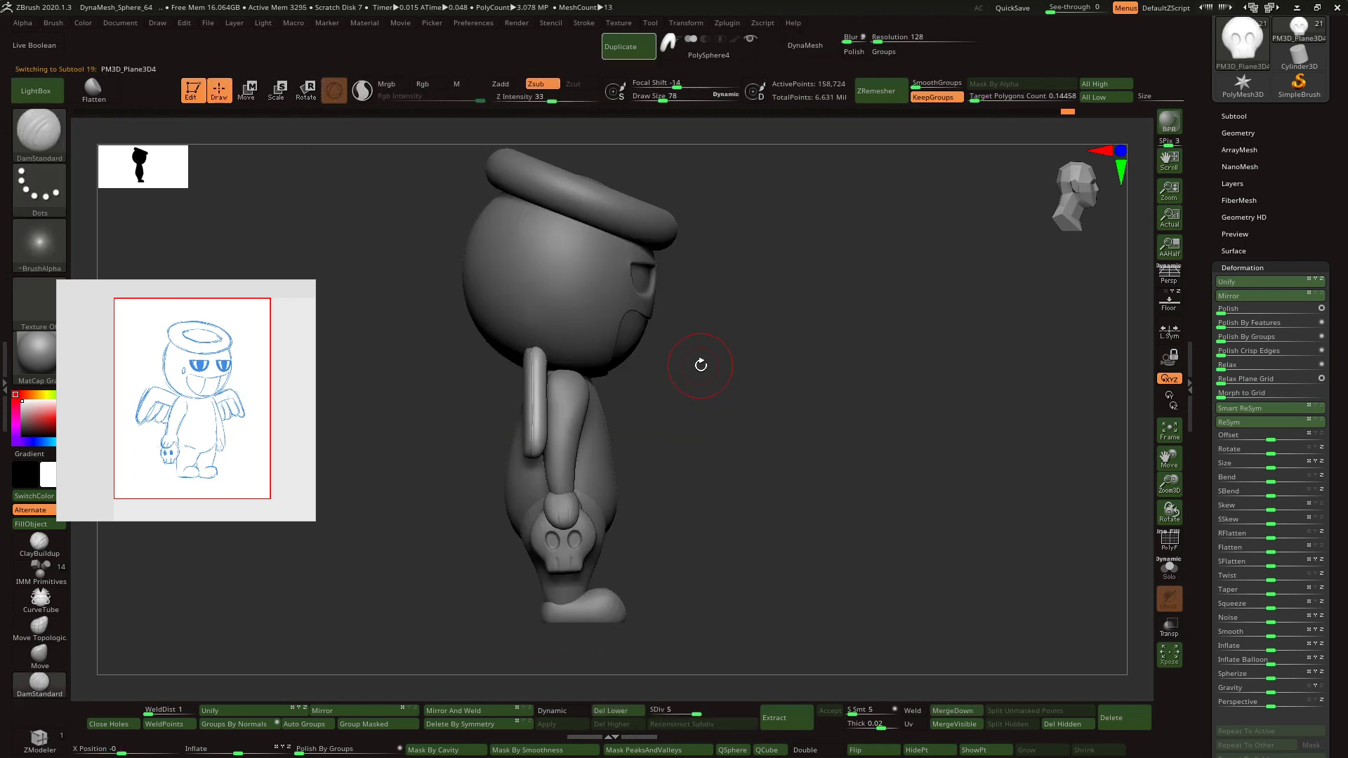
{"action": "key", "text": "r"}
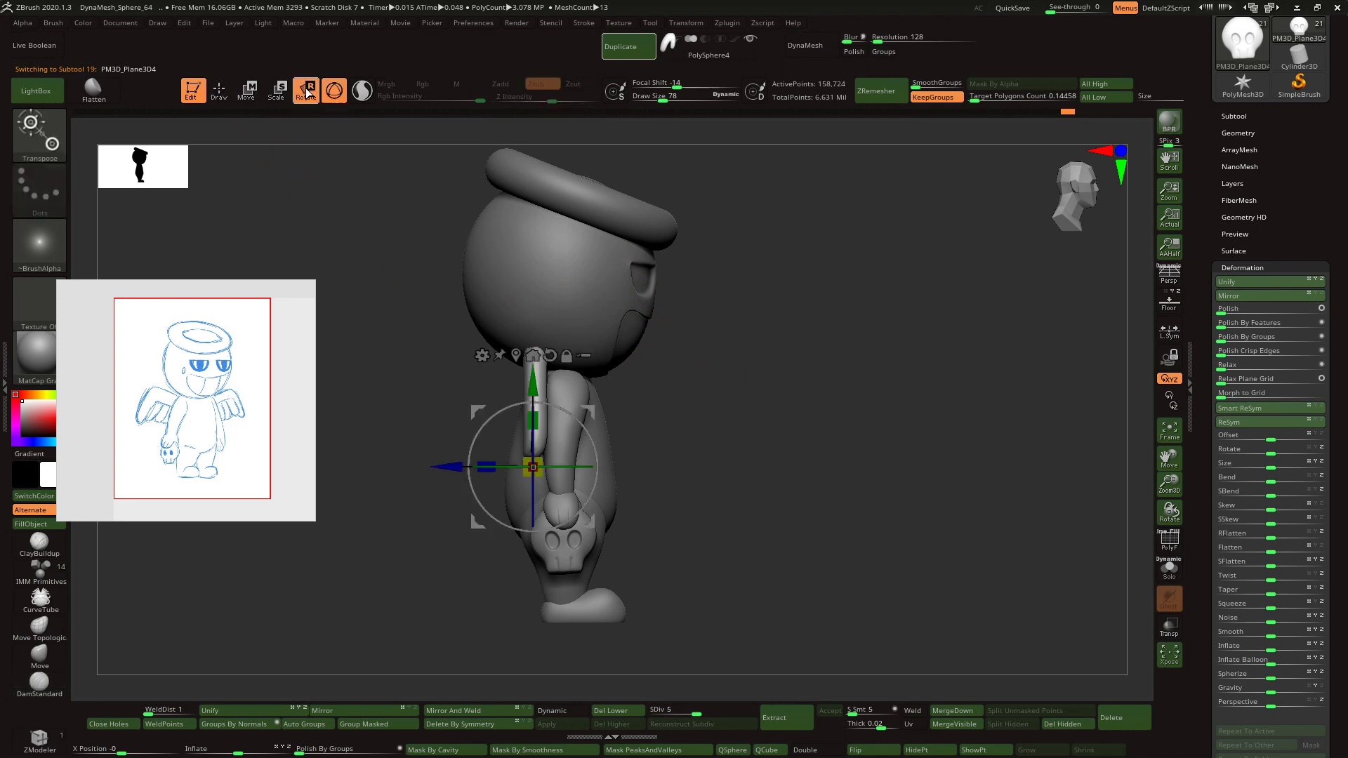
{"action": "left_click_drag", "start_coordinate": [807, 351], "coordinate": [611, 358], "text": "shift"}
{"action": "right_click_drag", "start_coordinate": [598, 425], "coordinate": [598, 427], "text": "ctrl"}
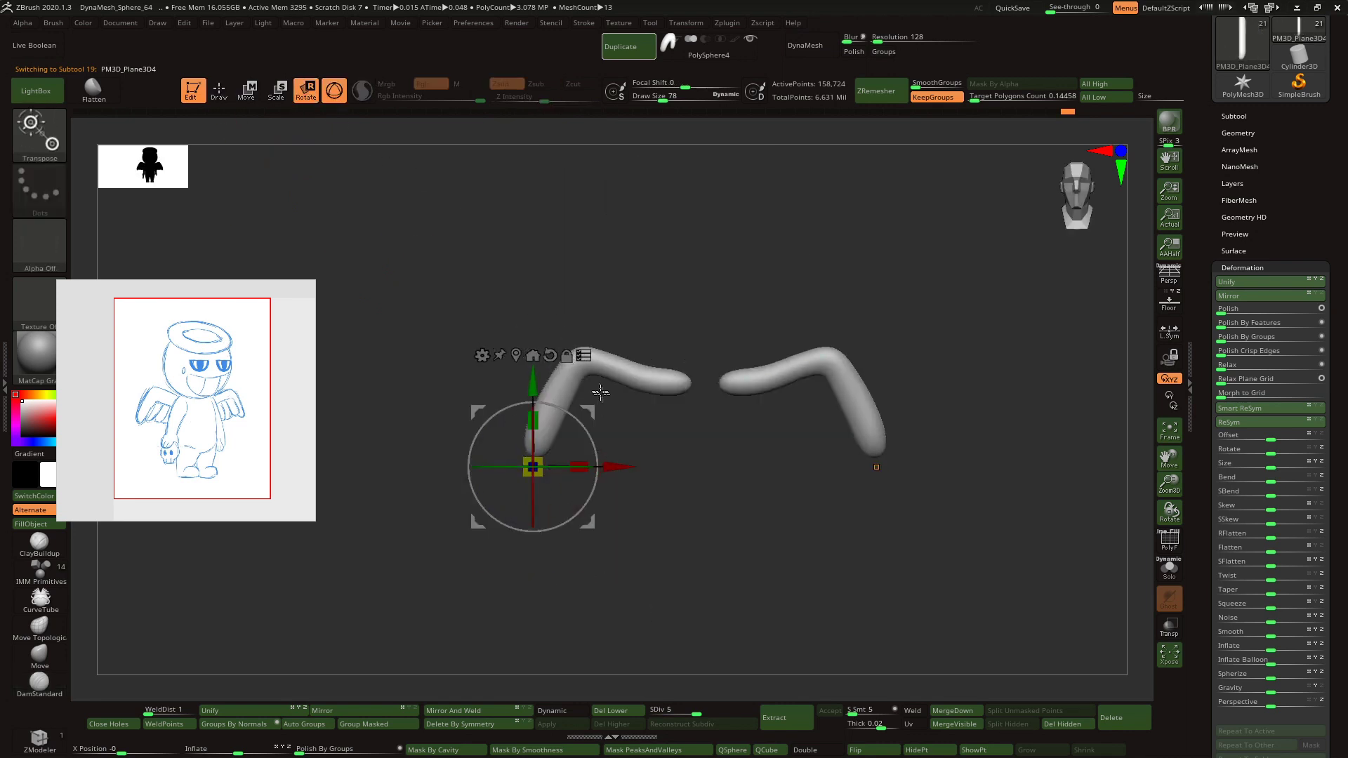
{"action": "left_click", "coordinate": [218, 91]}
{"action": "left_click_drag", "start_coordinate": [509, 321], "coordinate": [602, 407], "text": "ctrl+shift"}
{"action": "left_click", "coordinate": [379, 266], "text": "ctrl+shift"}
{"action": "key", "text": "w"}
{"action": "left_click_drag", "start_coordinate": [478, 320], "coordinate": [610, 452], "text": "ctrl+shift"}
{"action": "left_click", "coordinate": [860, 386], "text": "ctrl+shift"}
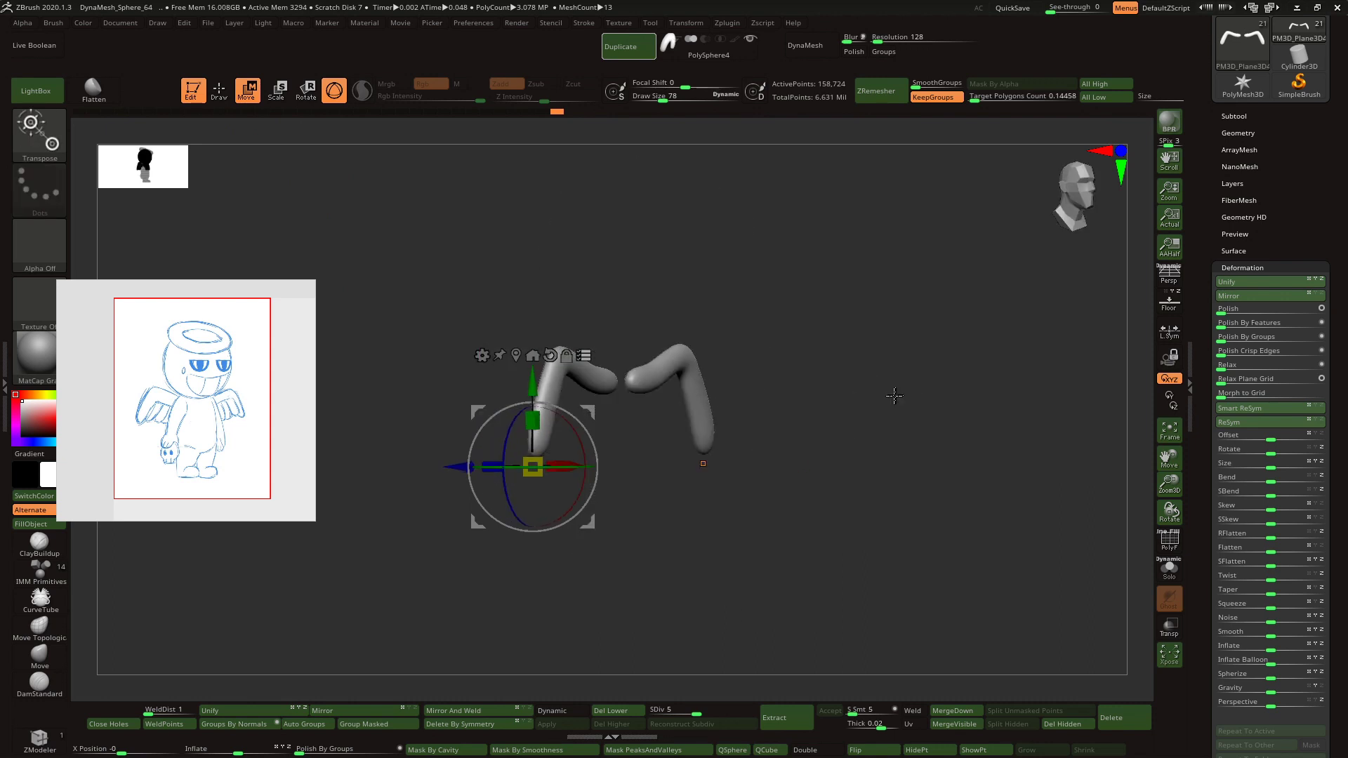
{"action": "left_click", "coordinate": [577, 263], "text": "ctrl+shift"}
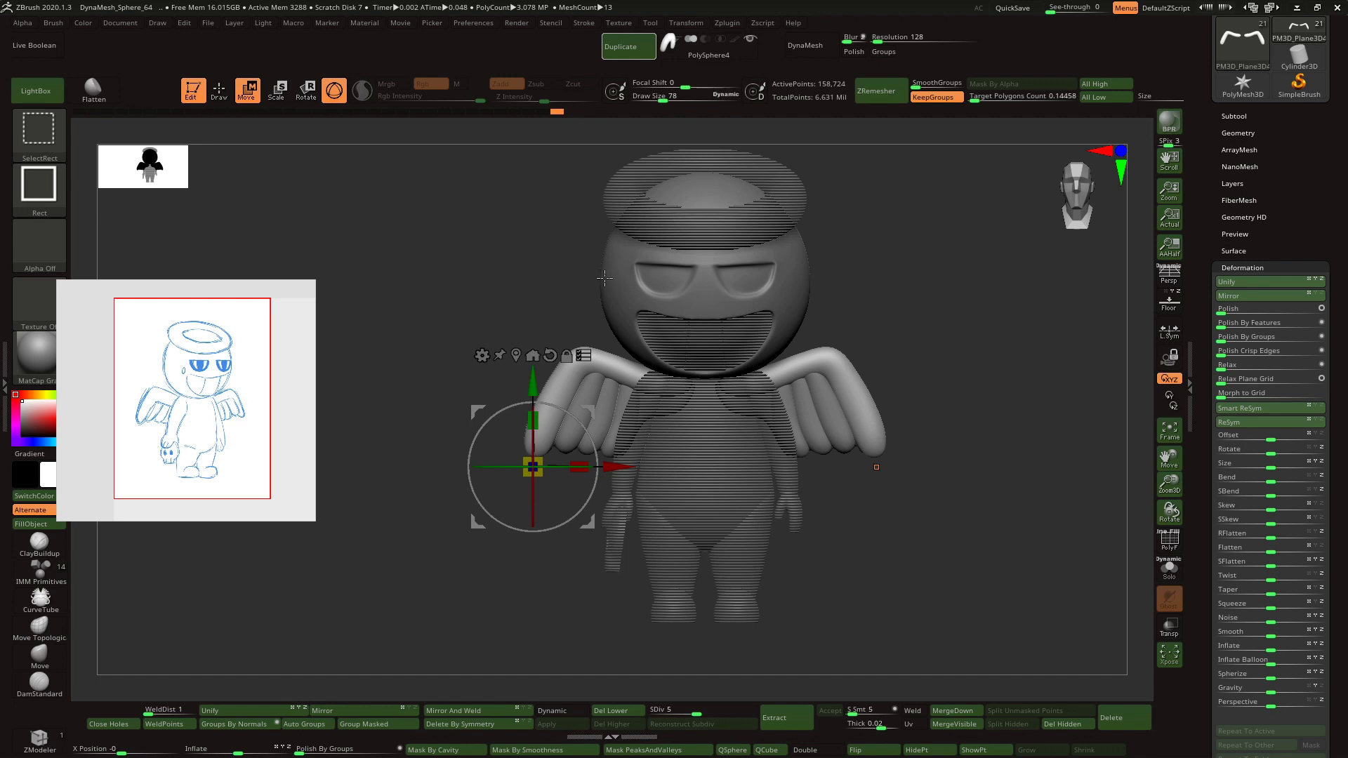
{"action": "left_click", "coordinate": [634, 282], "text": "ctrl+shift"}
{"action": "left_click_drag", "start_coordinate": [867, 348], "coordinate": [792, 334]}
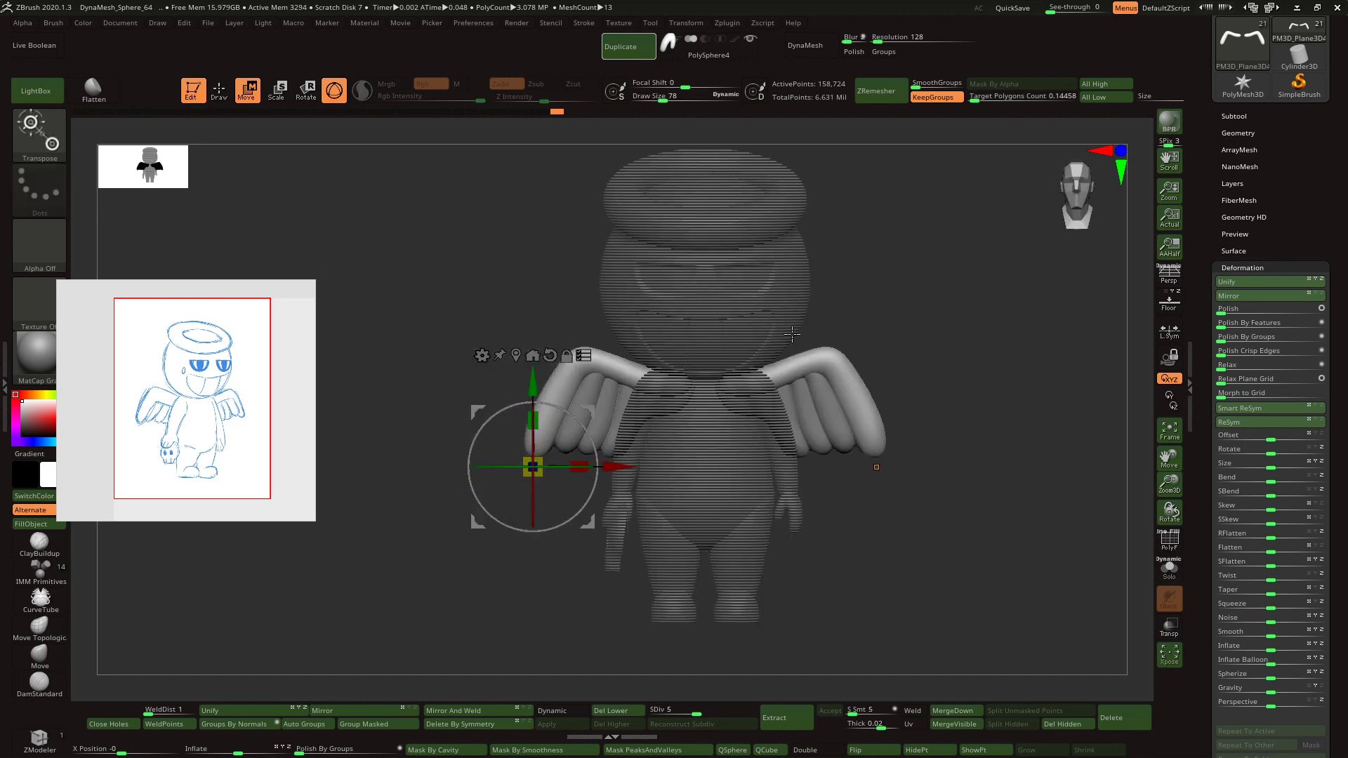
- Create a new subtool folder named WINGS for the selected wing pieces
{"action": "left_click", "coordinate": [1235, 115]}
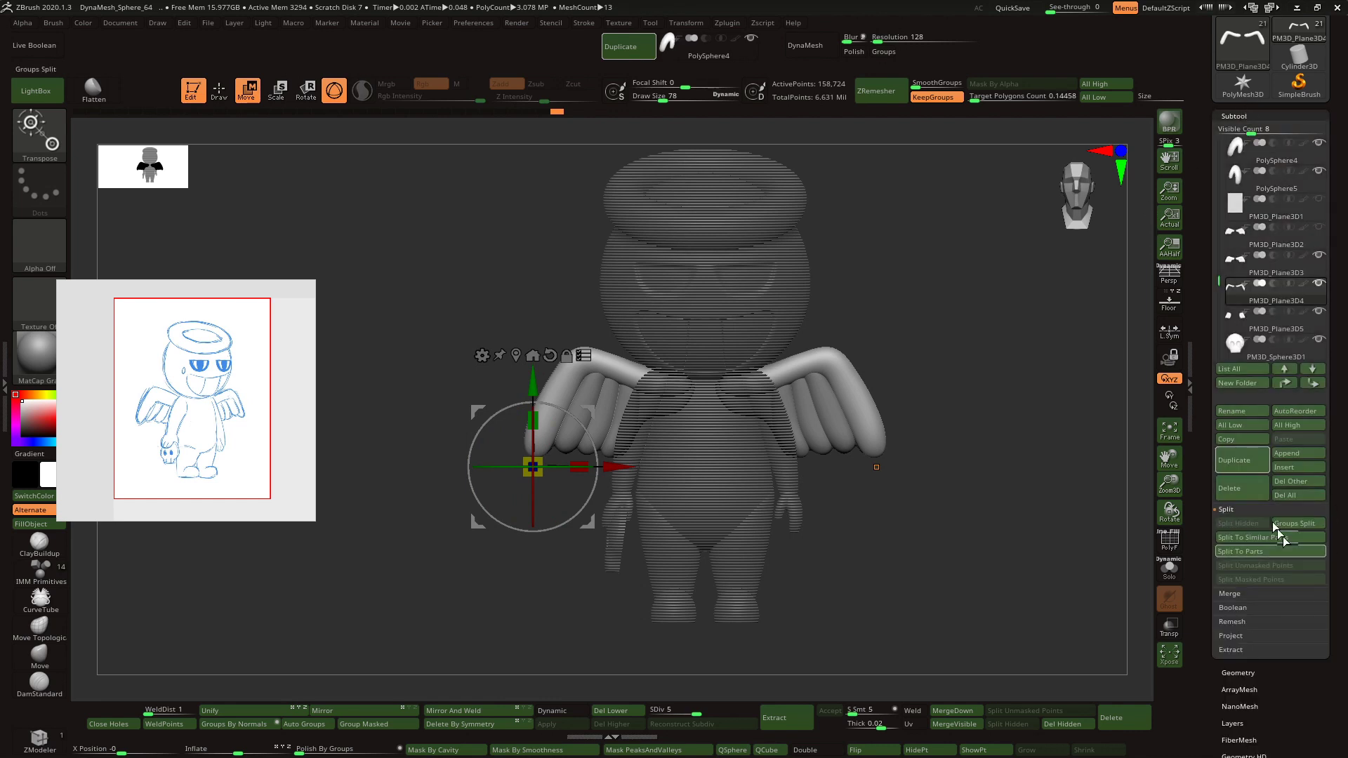
{"action": "left_click", "coordinate": [1235, 383]}
{"action": "left_click", "coordinate": [1074, 413]}
{"action": "type", "text": "WINGS"}
{"action": "key", "text": "Return"}
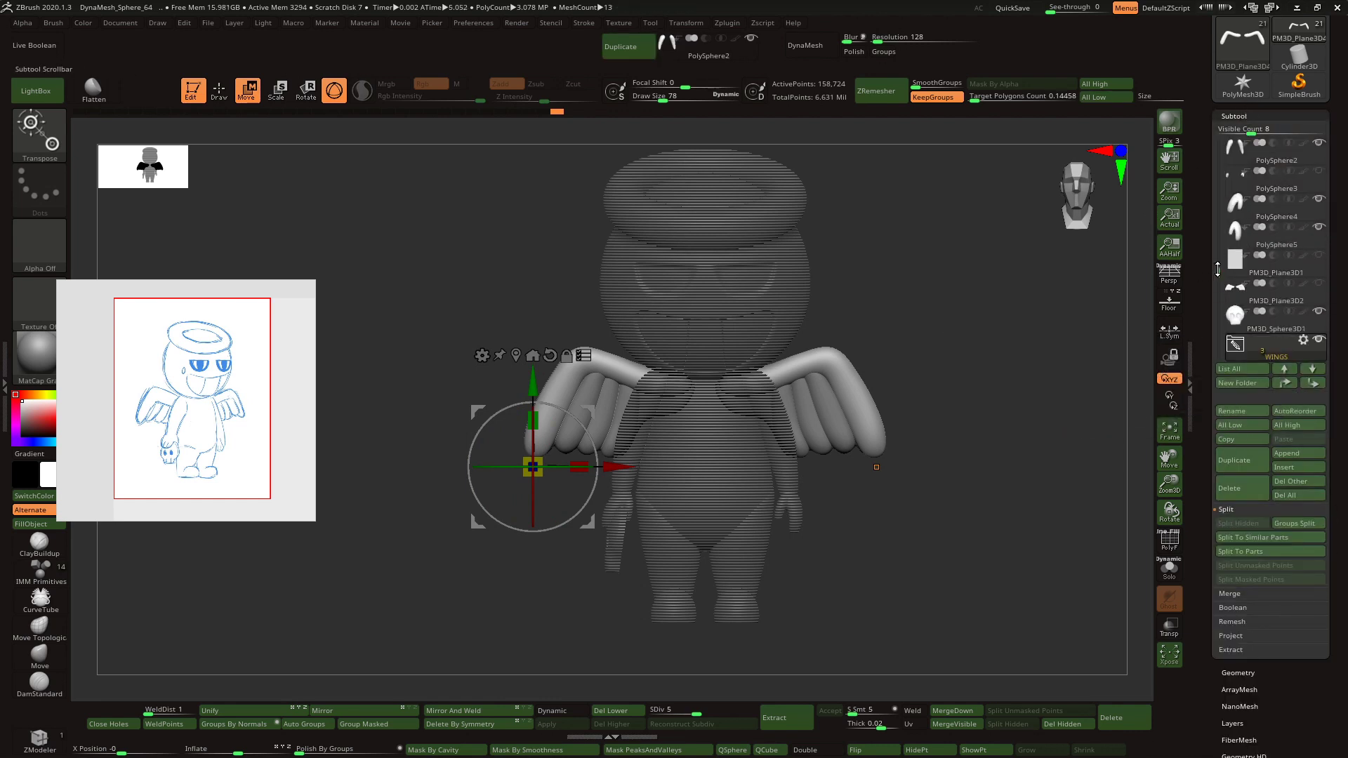
- Merge the WINGS folder into a single subtool and select the merged wings
{"action": "mouse_move", "coordinate": [1309, 288]}
{"action": "key", "text": "q"}
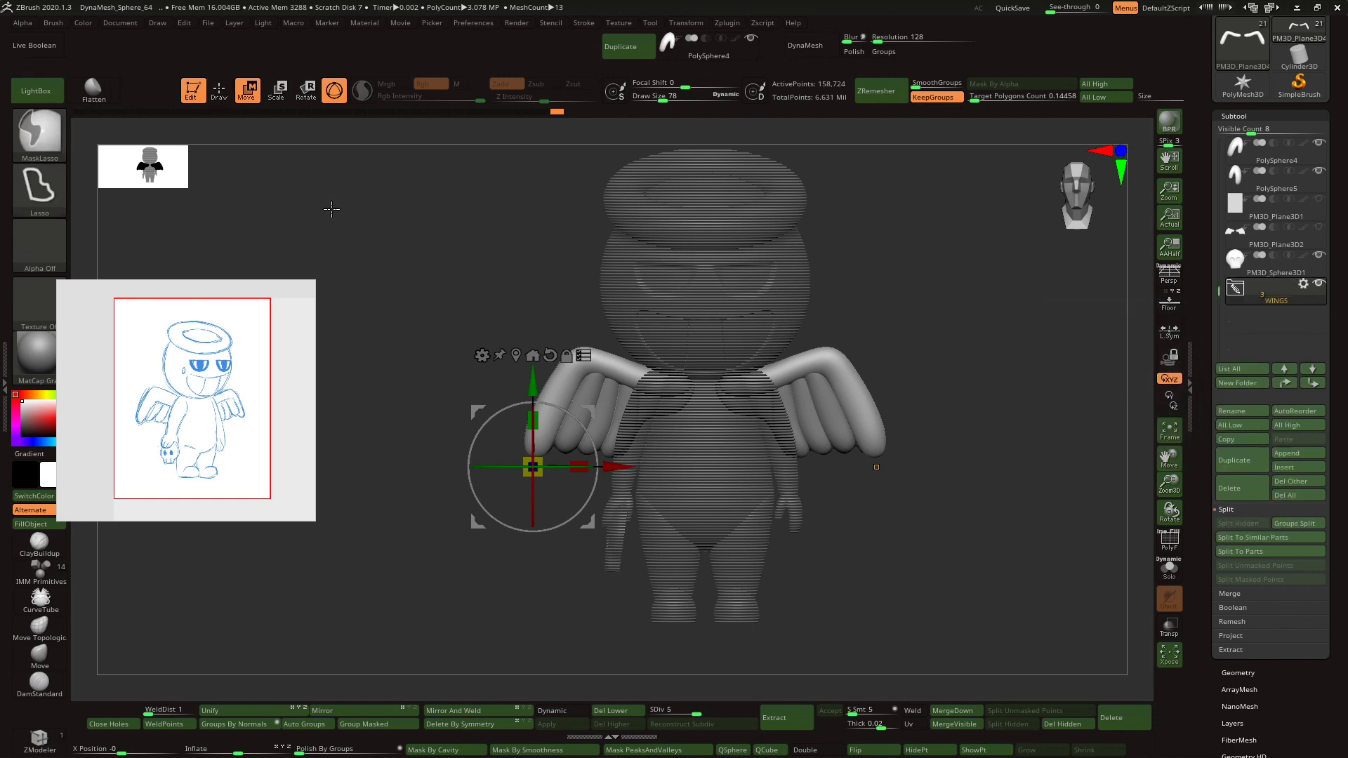
{"action": "left_click", "coordinate": [1303, 283]}
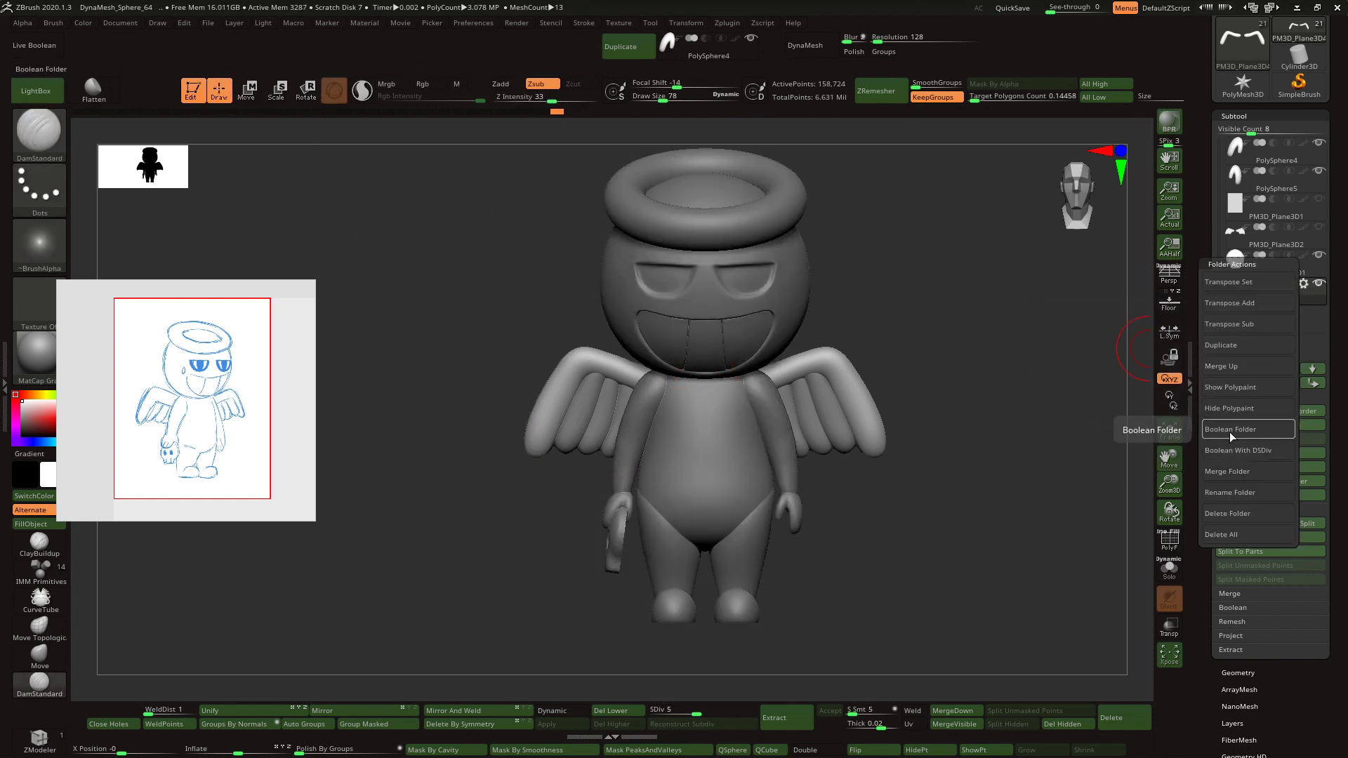
{"action": "left_click", "coordinate": [1227, 472]}
{"action": "left_click", "coordinate": [1304, 325]}
- Activate the rotate gizmo on the merged wings in top view and restrict it to the active subtool
{"action": "left_click_drag", "start_coordinate": [916, 307], "coordinate": [983, 393]}
{"action": "key", "text": "r"}
{"action": "left_click_drag", "start_coordinate": [807, 294], "coordinate": [806, 431], "text": "shift"}
{"action": "left_click", "coordinate": [608, 271]}
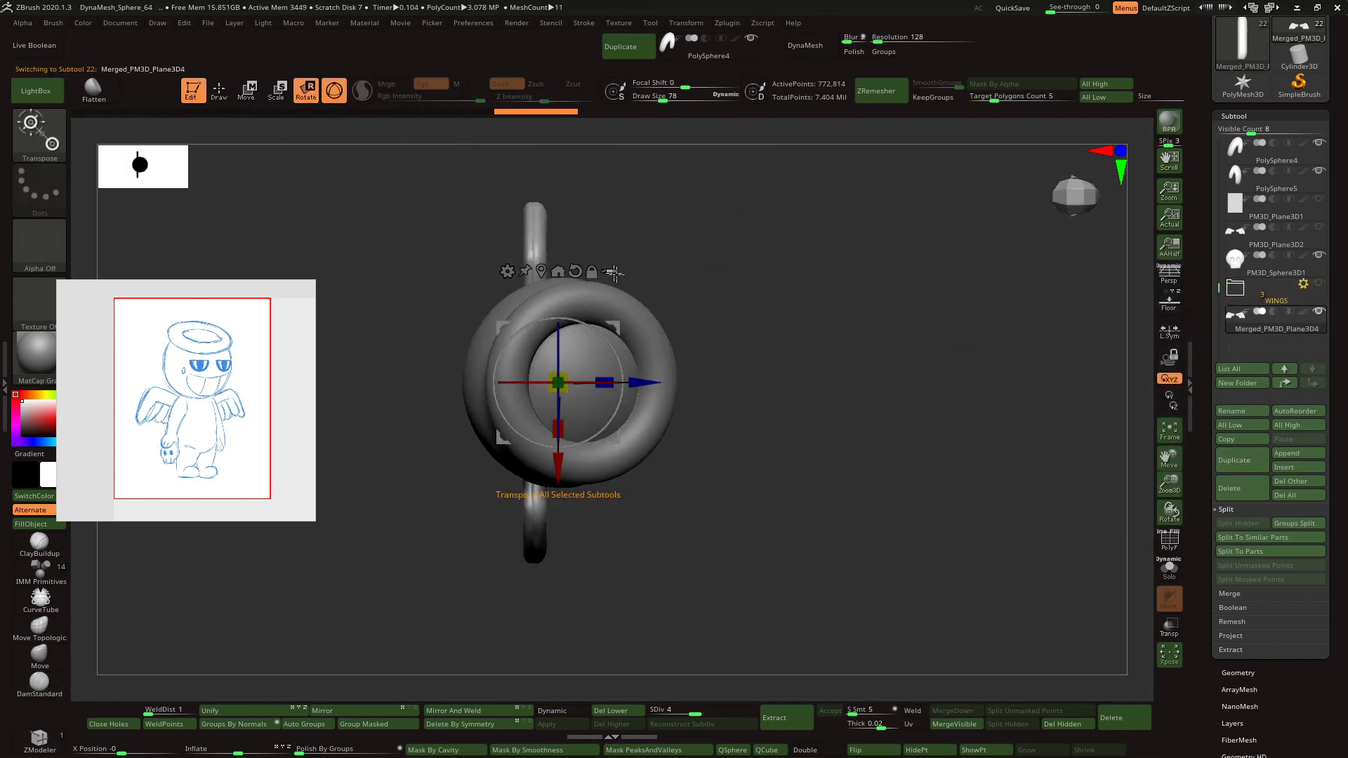
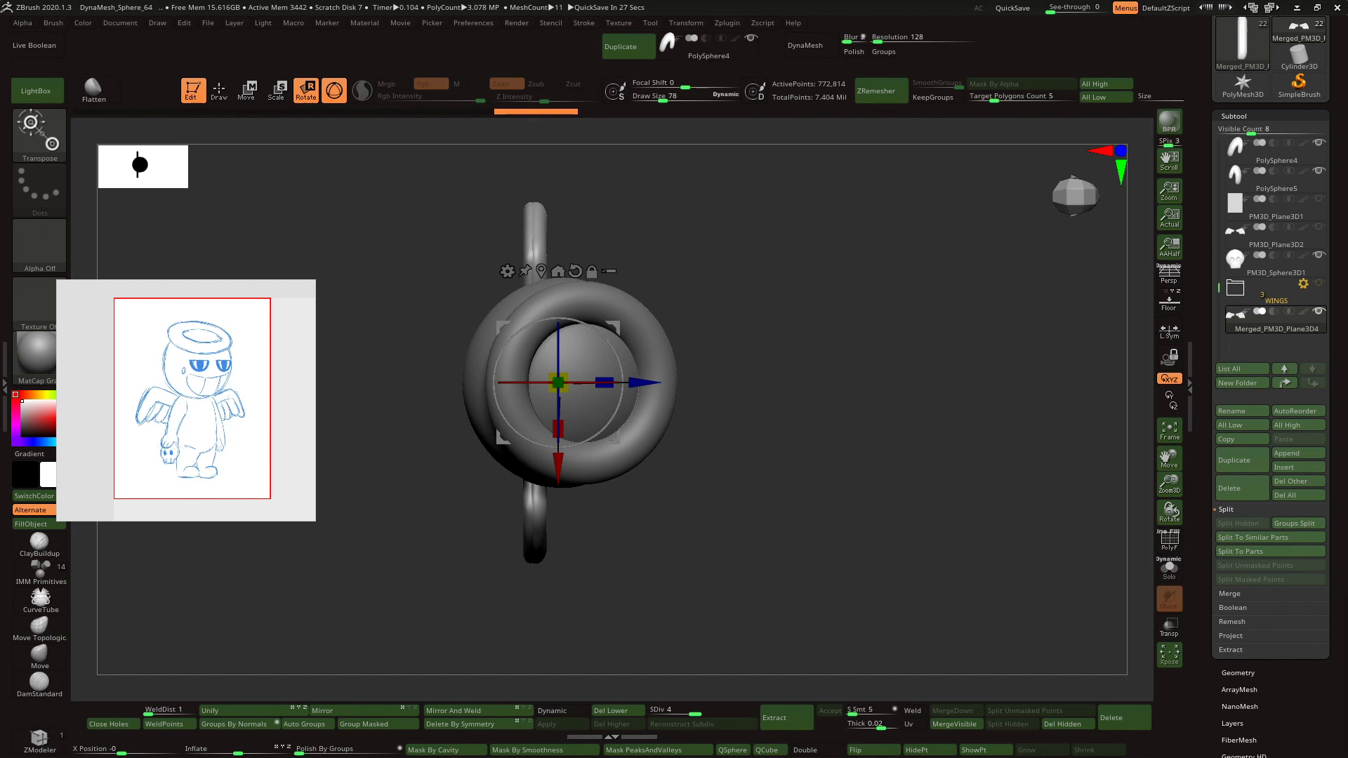
{"action": "key", "text": "XF86AudioRaiseVolume"}
{"action": "key", "text": "XF86AudioRaiseVolume"}
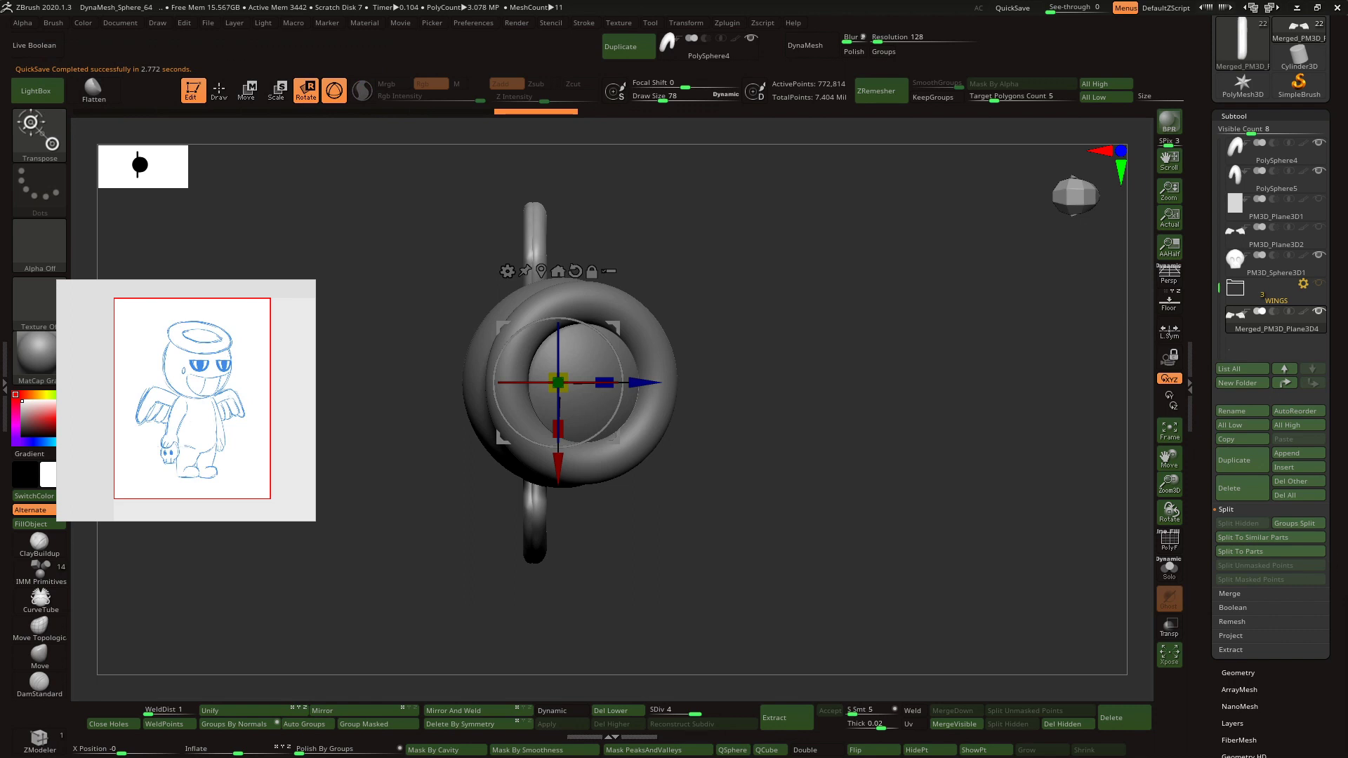
- Unlock the gizmo, move its pivot onto the wing, and lock it there
{"action": "left_click_drag", "start_coordinate": [836, 461], "coordinate": [752, 323]}
{"action": "left_click", "coordinate": [591, 270]}
{"action": "left_click_drag", "start_coordinate": [590, 327], "coordinate": [577, 251]}
{"action": "left_click", "coordinate": [569, 186]}
{"action": "key", "text": "ctrl+z"}
- Rotate the mirrored wings slightly about their vertical axis and undo the final nudge
{"action": "left_click_drag", "start_coordinate": [685, 456], "coordinate": [765, 267]}
{"action": "left_click_drag", "start_coordinate": [595, 295], "coordinate": [716, 254]}
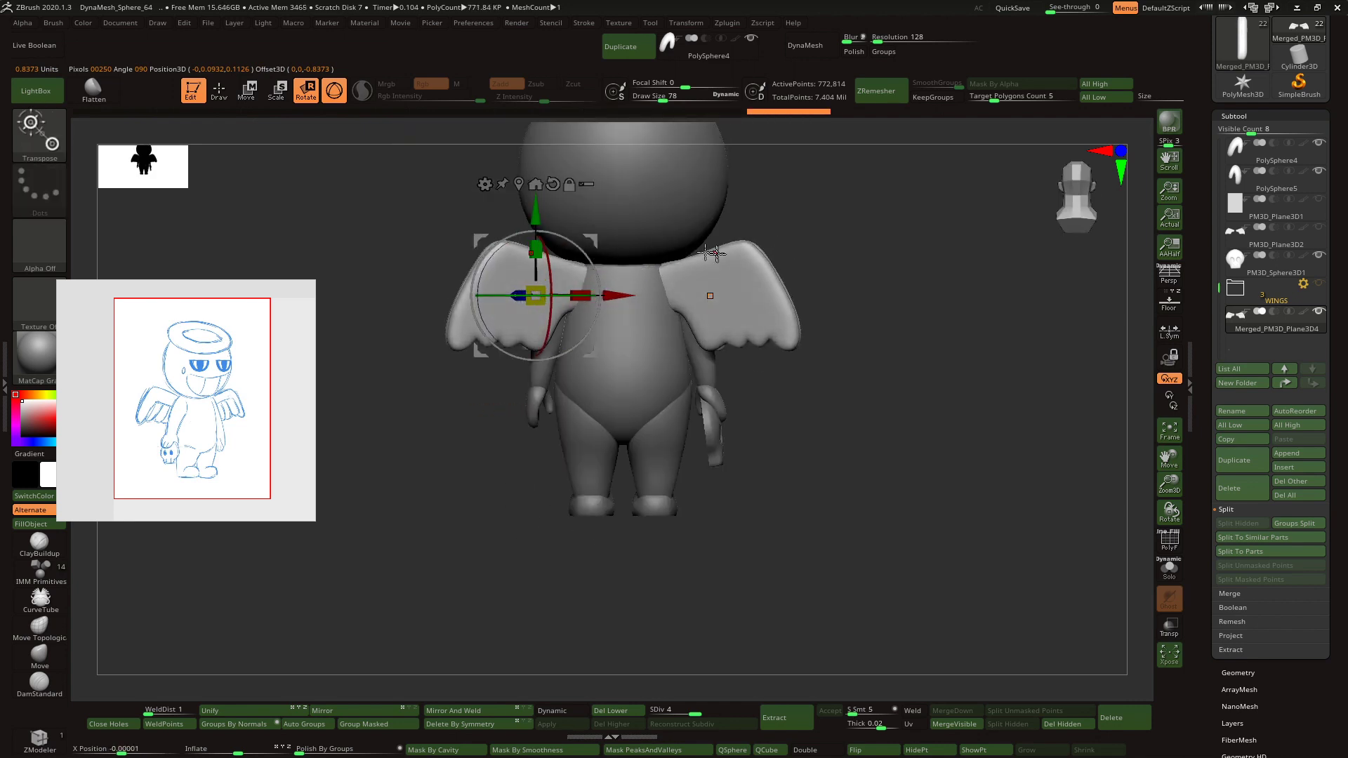
{"action": "right_click_drag", "start_coordinate": [716, 254], "coordinate": [752, 251], "text": "shift"}
{"action": "left_click_drag", "start_coordinate": [760, 239], "coordinate": [771, 237]}
{"action": "right_click_drag", "start_coordinate": [770, 238], "coordinate": [734, 242], "text": "shift"}
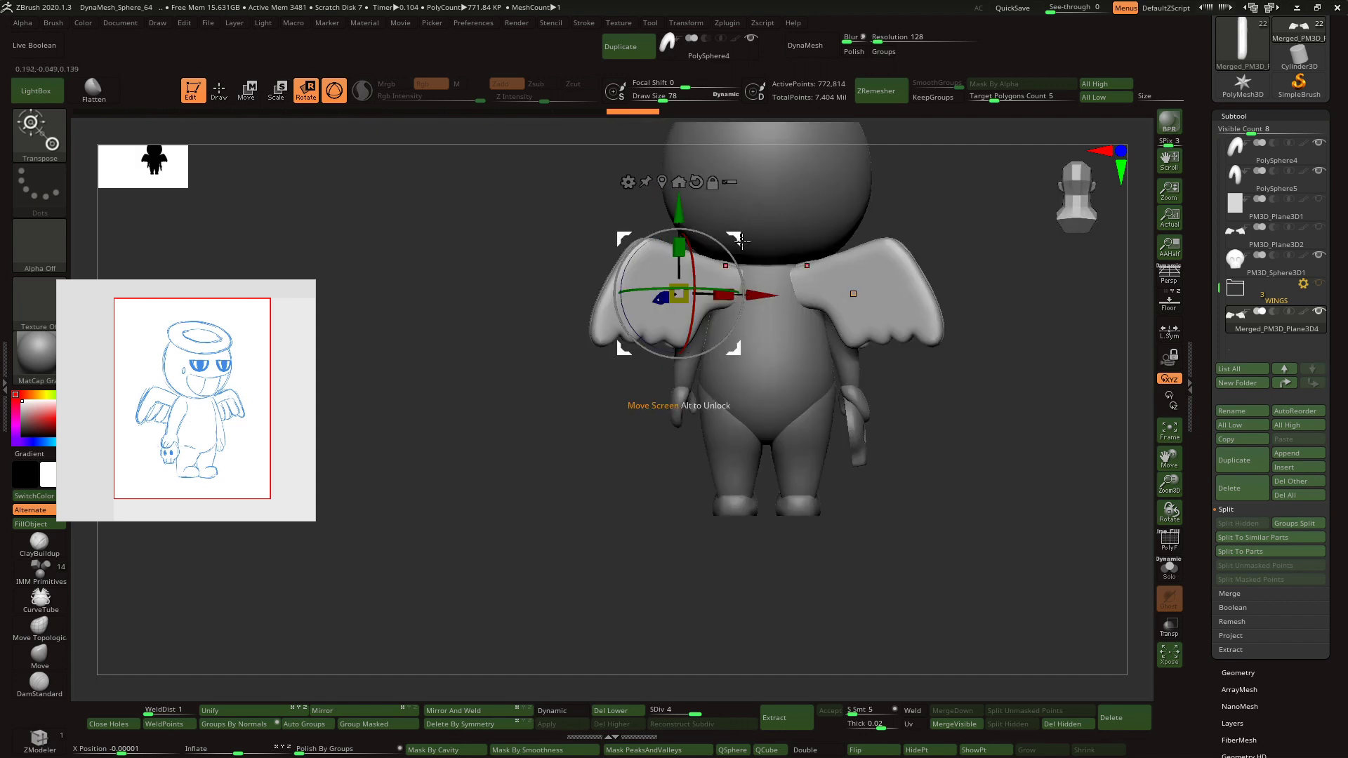
{"action": "left_click_drag", "start_coordinate": [737, 240], "coordinate": [745, 237]}
{"action": "key", "text": "ctrl+z"}
{"action": "left_click_drag", "start_coordinate": [627, 366], "coordinate": [523, 414], "text": "shift"}
{"action": "left_click_drag", "start_coordinate": [1170, 460], "coordinate": [1173, 593]}
{"action": "key", "text": "q"}
- Mask a small teardrop beside the eye on the head and extract it as a new subtool 0.02 thick
{"action": "mouse_move", "coordinate": [924, 424]}
{"action": "left_mouse_down"}
{"action": "mouse_move", "coordinate": [947, 436]}
{"action": "mouse_move", "coordinate": [718, 411]}
{"action": "left_mouse_up"}
{"action": "left_click", "coordinate": [572, 323], "text": "alt"}
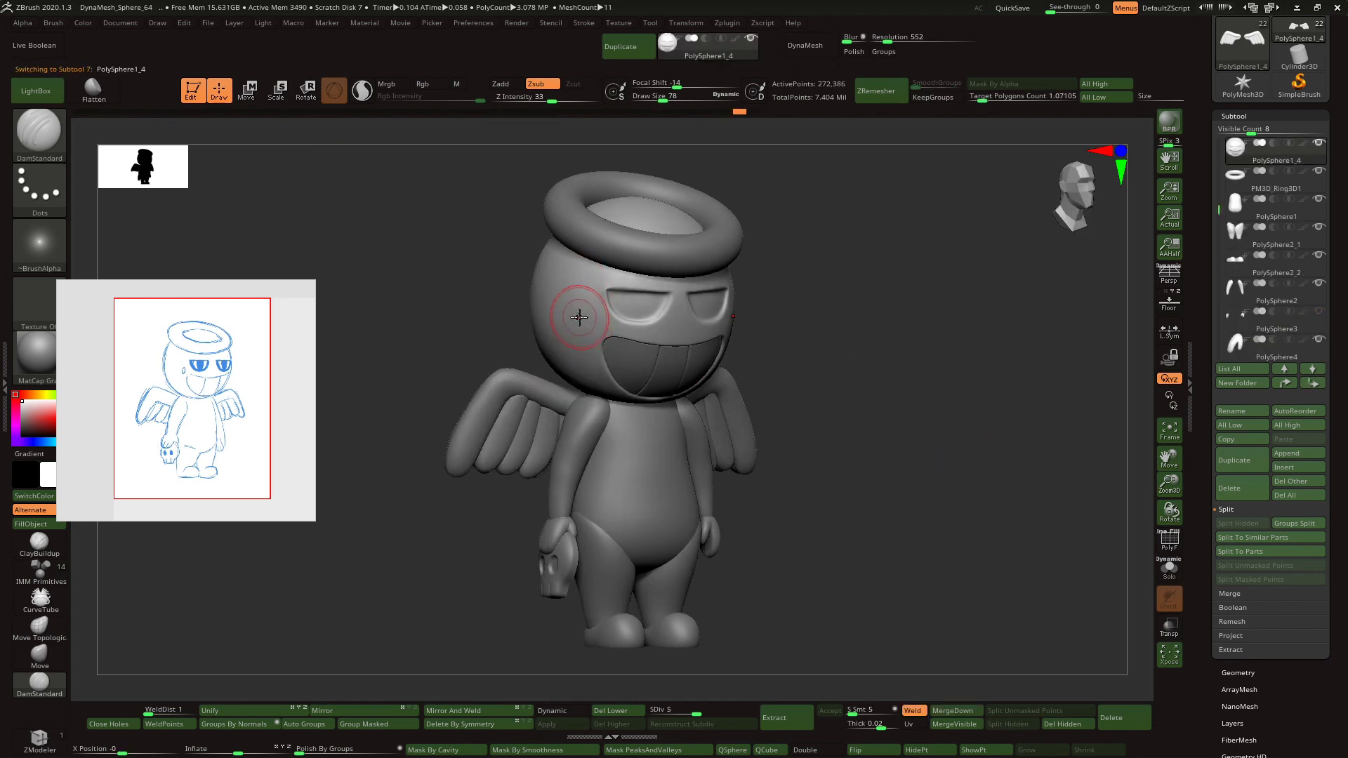
{"action": "mouse_move", "coordinate": [1184, 494]}
{"action": "left_mouse_down"}
{"action": "mouse_move", "coordinate": [1137, 466]}
{"action": "mouse_move", "coordinate": [603, 350]}
{"action": "mouse_move", "coordinate": [602, 328]}
{"action": "left_mouse_up"}
{"action": "key", "text": "ctrl"}
{"action": "mouse_move", "coordinate": [1003, 478]}
{"action": "left_mouse_down"}
{"action": "mouse_move", "coordinate": [924, 445]}
{"action": "mouse_move", "coordinate": [973, 444]}
{"action": "left_mouse_up"}
{"action": "key", "text": "space"}
{"action": "left_click", "coordinate": [774, 717]}
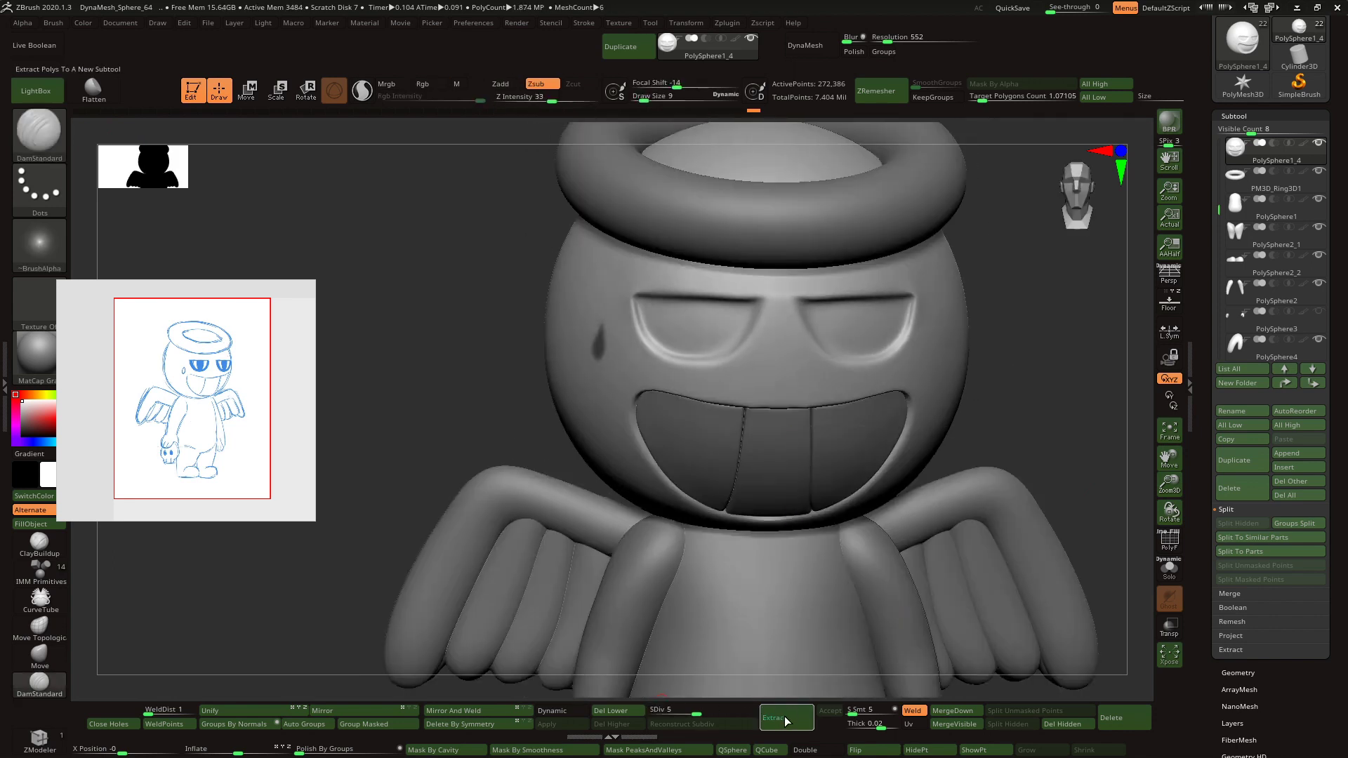
{"action": "left_click", "coordinate": [828, 712]}
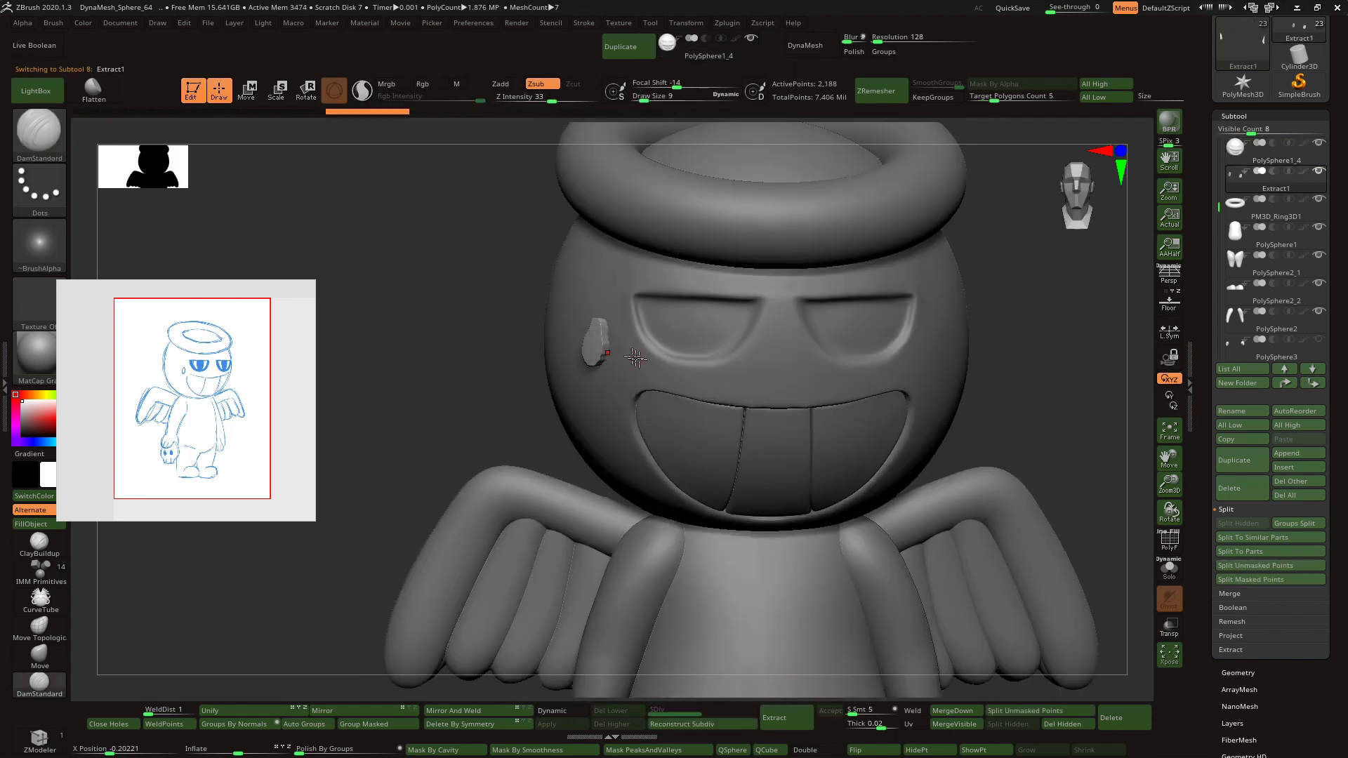
- Isolate the extracted drop, delete its mirrored copy, and set the DynaMesh resolution to 472
{"action": "left_click_drag", "start_coordinate": [990, 312], "coordinate": [1018, 334]}
{"action": "left_click", "coordinate": [1169, 568]}
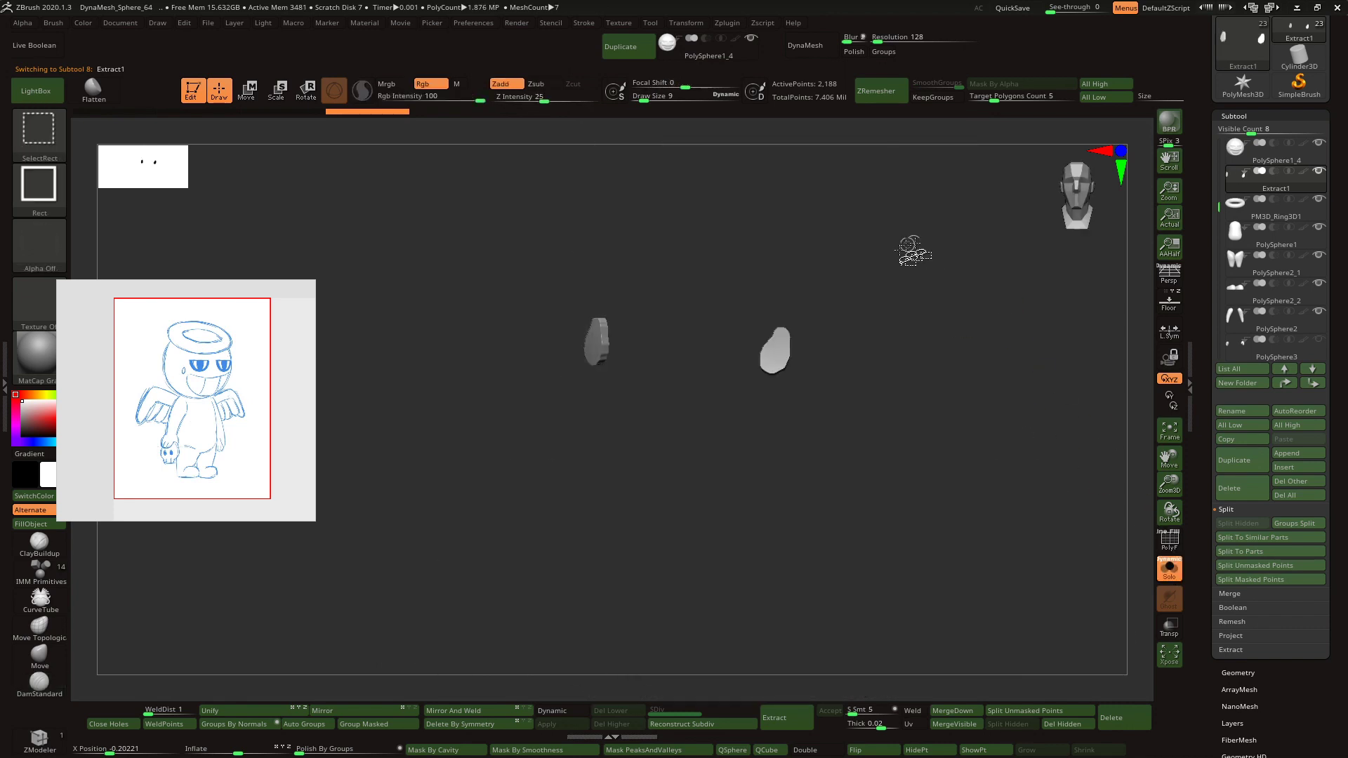
{"action": "left_click_drag", "start_coordinate": [897, 251], "coordinate": [693, 480], "text": "ctrl+alt+shift"}
{"action": "left_click", "coordinate": [1062, 723]}
{"action": "left_click_drag", "start_coordinate": [853, 38], "coordinate": [886, 38]}
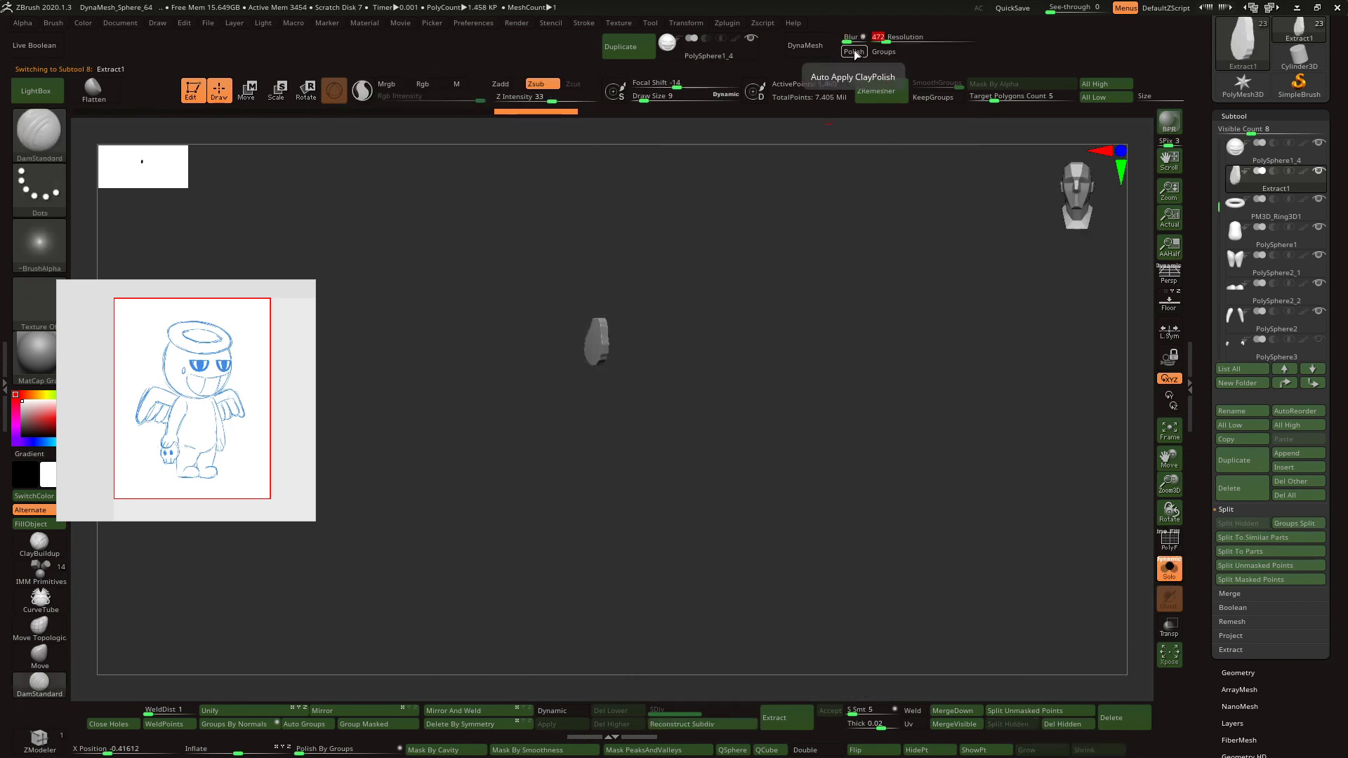
- Remesh the extracted drop with DynaMesh, and leave solo mode with the Move Topological brush chosen
{"action": "left_click", "coordinate": [805, 45]}
{"action": "key", "text": "b"}
{"action": "key", "text": "m"}
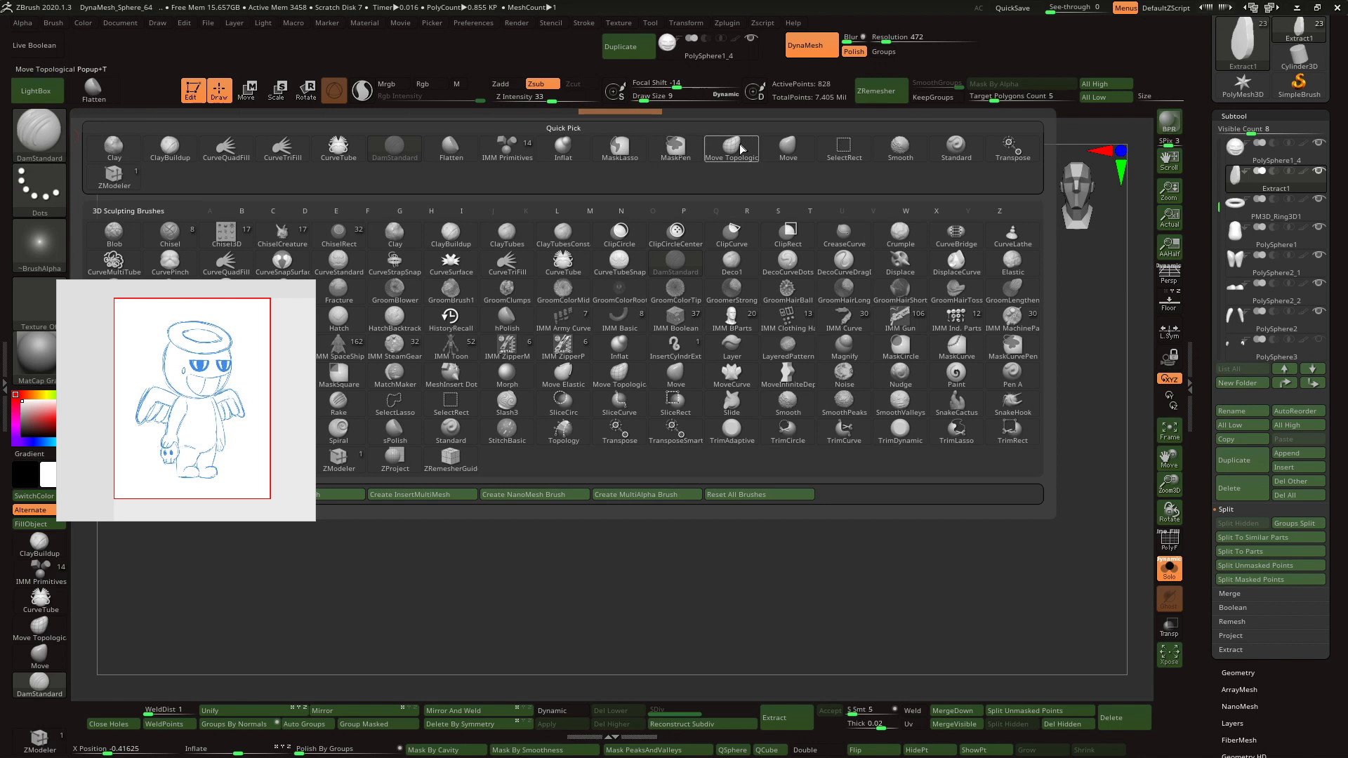
{"action": "key", "text": "t"}
{"action": "left_click", "coordinate": [1170, 580]}
- Smooth the drop into a rounded teardrop and choose the Inflat brush for giving it volume
{"action": "left_click_drag", "start_coordinate": [1170, 485], "coordinate": [1185, 529]}
{"action": "mouse_move", "coordinate": [568, 383]}
{"action": "right_mouse_down"}
{"action": "mouse_move", "coordinate": [596, 391]}
{"action": "mouse_move", "coordinate": [599, 412]}
{"action": "mouse_move", "coordinate": [597, 381]}
{"action": "right_mouse_up"}
{"action": "key", "text": "bracketright"}
{"action": "key", "text": "bracketright"}
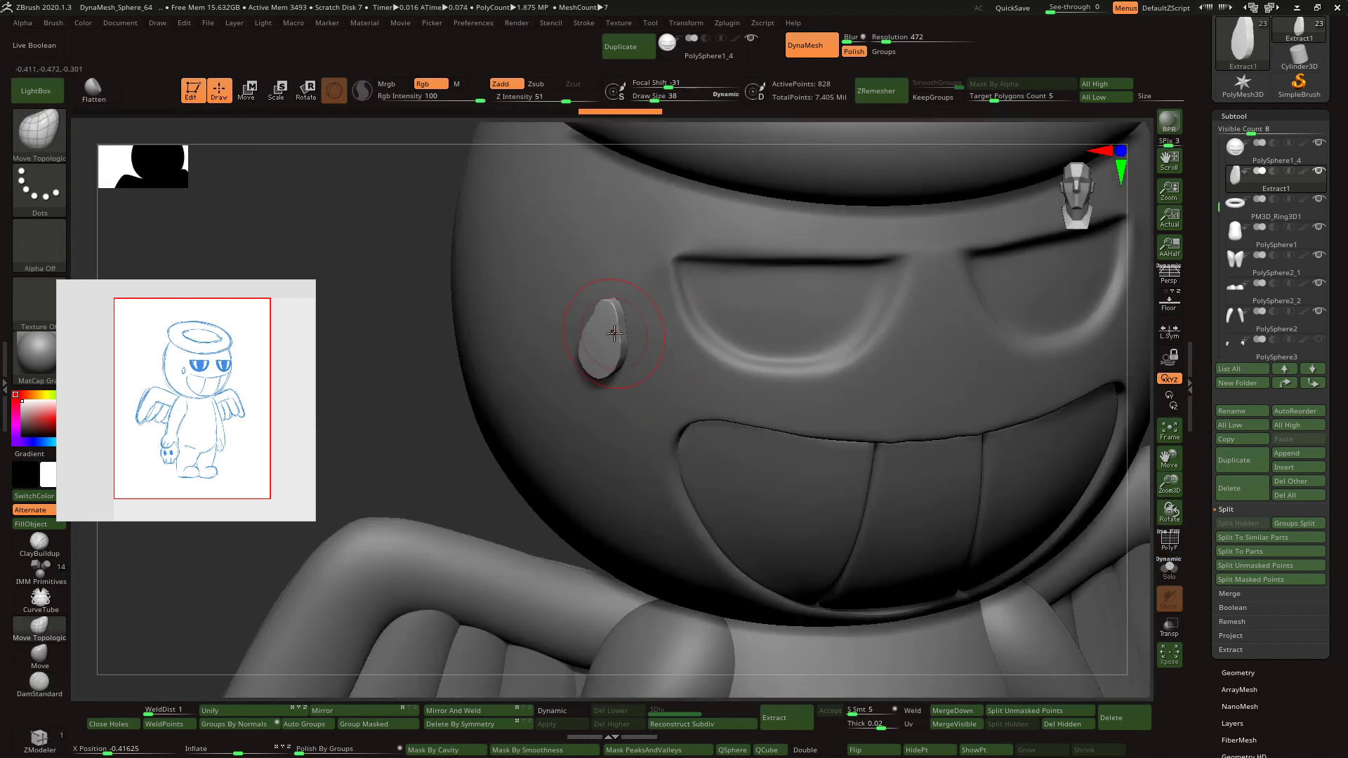
{"action": "mouse_move", "coordinate": [612, 330]}
{"action": "left_mouse_down", "text": "shift"}
{"action": "mouse_move", "coordinate": [601, 357]}
{"action": "mouse_move", "coordinate": [601, 344]}
{"action": "left_mouse_up", "text": "shift"}
{"action": "left_click", "coordinate": [45, 138]}
{"action": "left_click", "coordinate": [563, 148]}
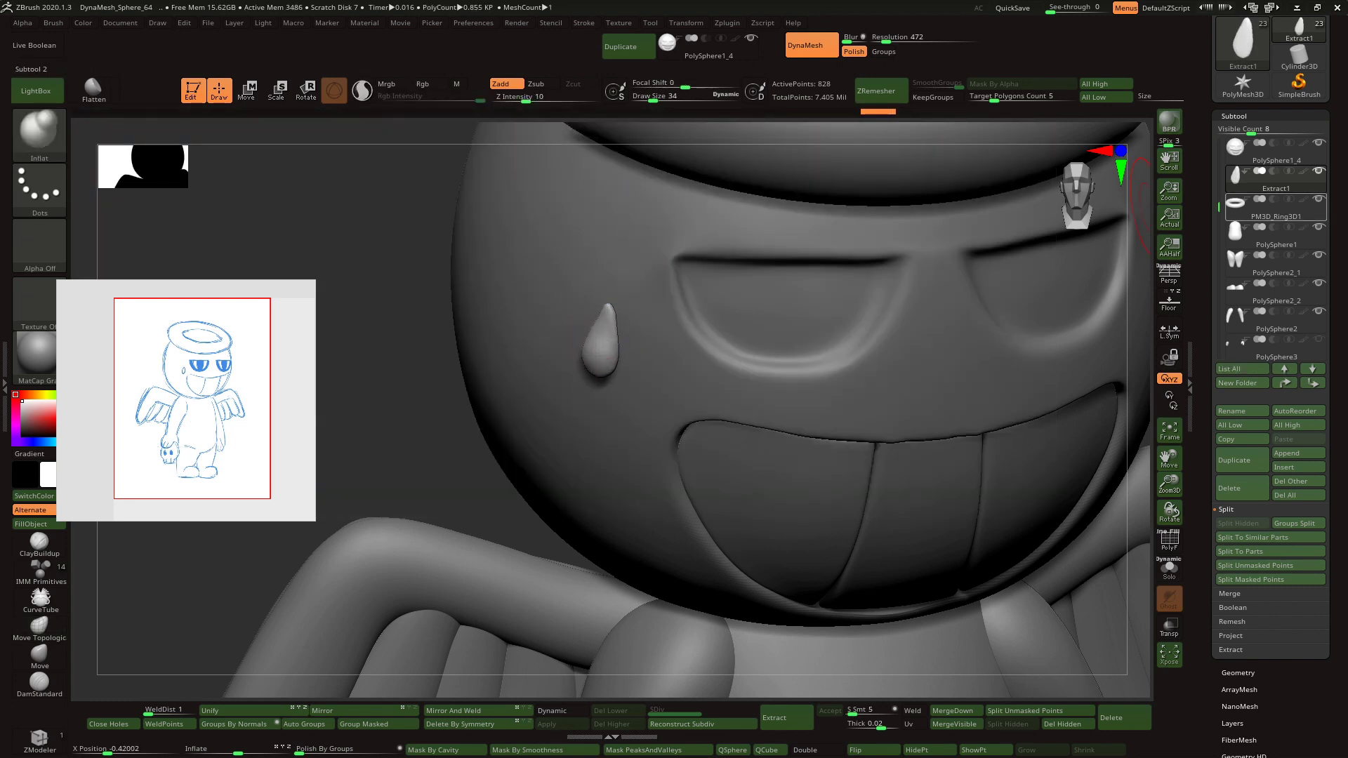
{"action": "mouse_move", "coordinate": [1274, 208]}
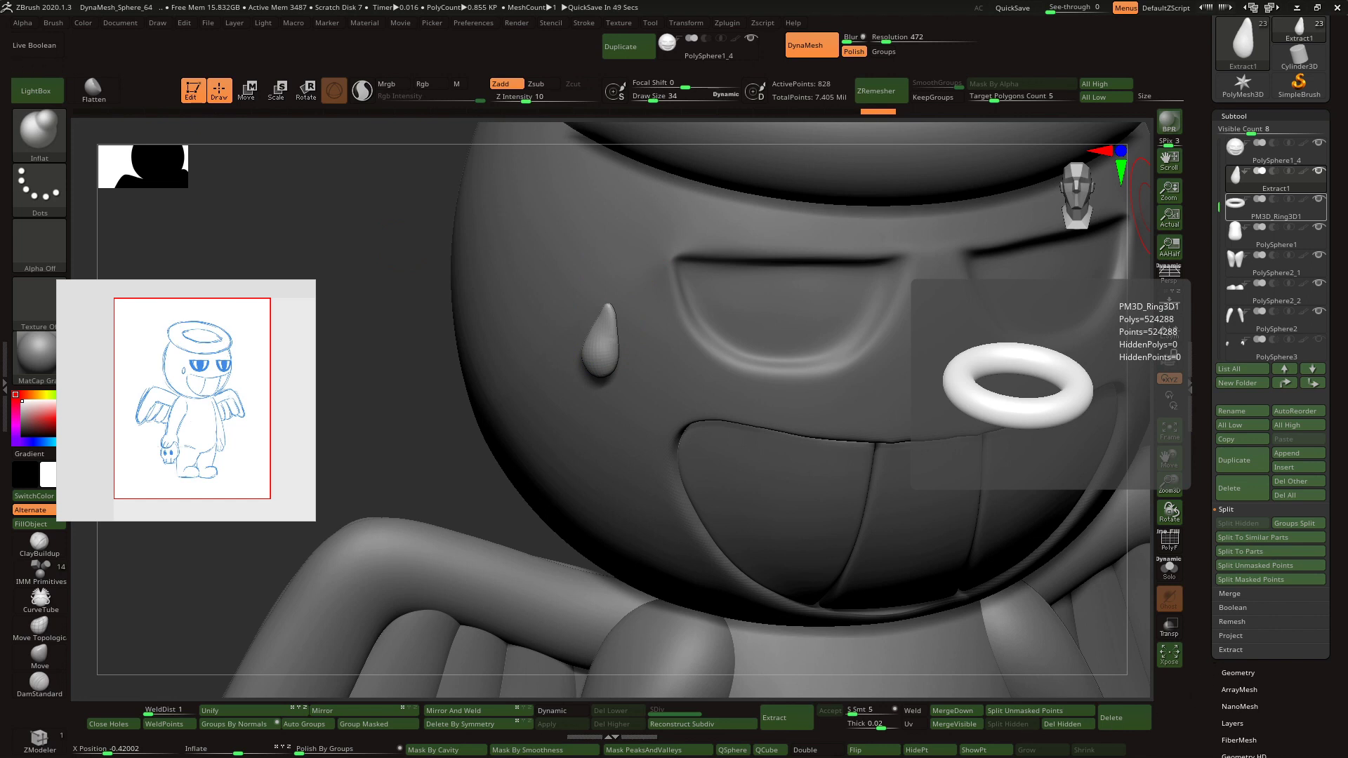
{"action": "key", "text": "XF86AudioLowerVolume"}
{"action": "key", "text": "XF86AudioLowerVolume"}
{"action": "key", "text": "XF86AudioLowerVolume"}
{"action": "key", "text": "XF86AudioLowerVolume"}
{"action": "key", "text": "XF86AudioLowerVolume"}
{"action": "key", "text": "XF86AudioLowerVolume"}
{"action": "key", "text": "XF86AudioLowerVolume"}
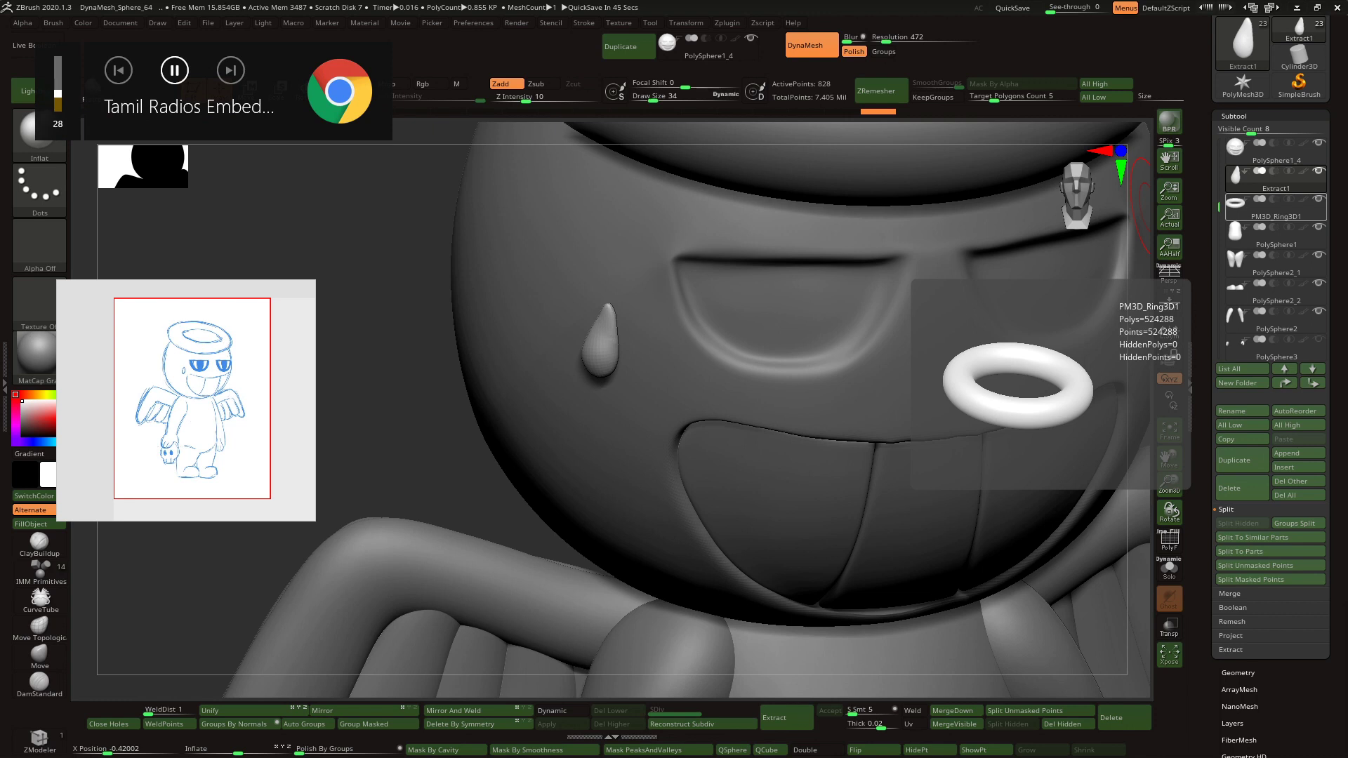
- Subdivide the sweat drop to level 3 and nudge it closer to the head with the gizmo
{"action": "left_click", "coordinate": [561, 711]}
{"action": "left_click", "coordinate": [570, 723]}
{"action": "left_click_drag", "start_coordinate": [510, 559], "coordinate": [585, 502]}
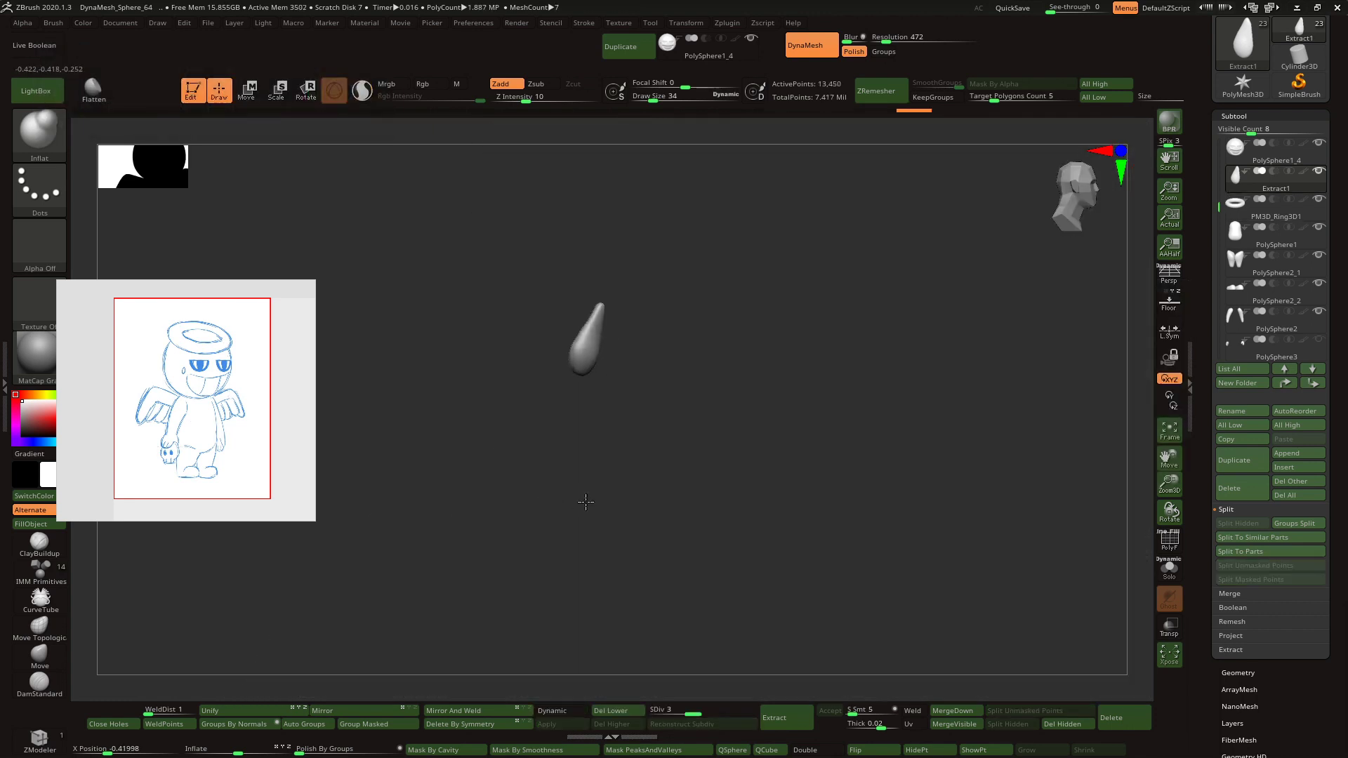
{"action": "key", "text": "e"}
{"action": "left_click_drag", "start_coordinate": [677, 288], "coordinate": [531, 289]}
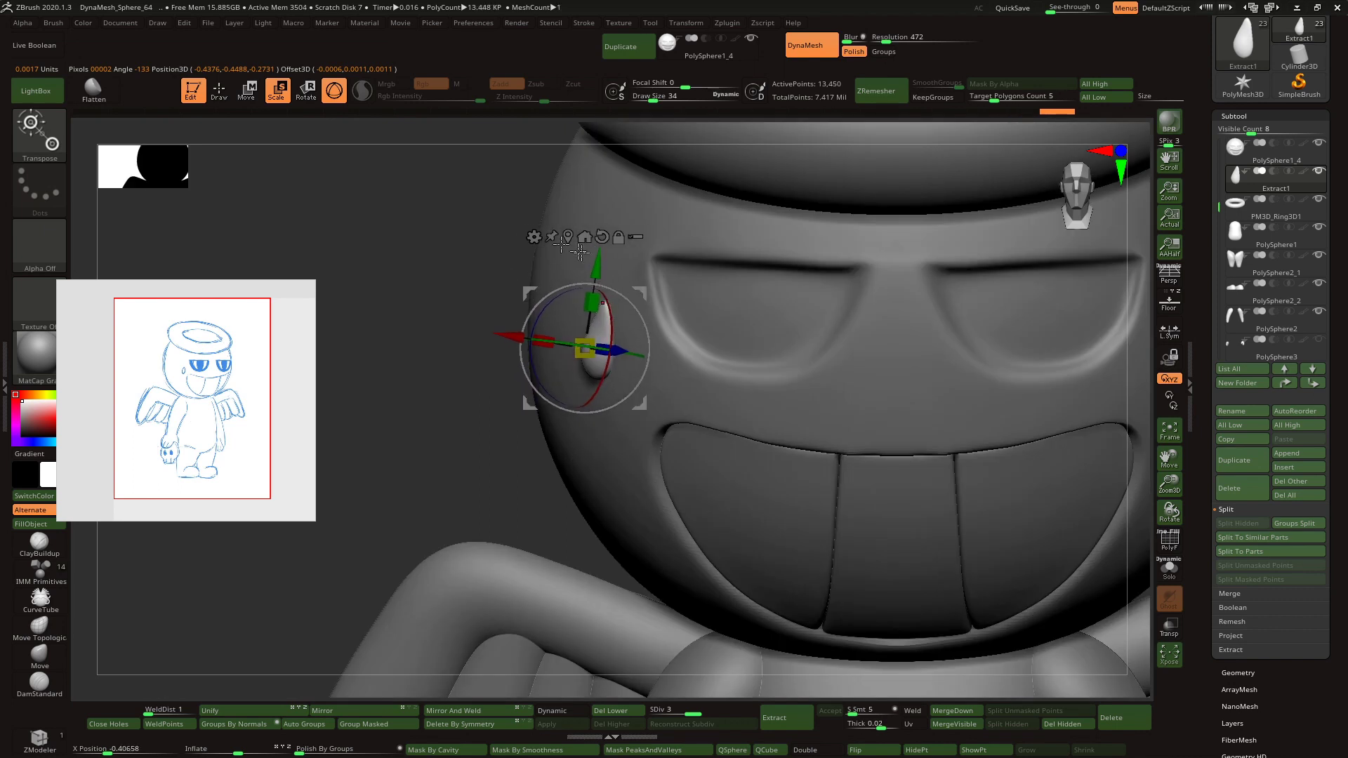
- Inflate the sweat drop with the Inflat brush and smooth it along its length
{"action": "key", "text": "q"}
{"action": "left_click_drag", "start_coordinate": [604, 371], "coordinate": [633, 309]}
{"action": "left_click_drag", "start_coordinate": [587, 351], "coordinate": [594, 302], "text": "shift"}
{"action": "right_click_drag", "start_coordinate": [577, 373], "coordinate": [528, 291], "text": "shift"}
- Rebuild the drop with ZRemesher at a target polygon count of 0.1 and subdivide it twice
{"action": "left_click", "coordinate": [617, 710]}
{"action": "left_click", "coordinate": [1222, 674]}
{"action": "left_click_drag", "start_coordinate": [1244, 440], "coordinate": [1216, 440]}
{"action": "left_click", "coordinate": [1237, 381]}
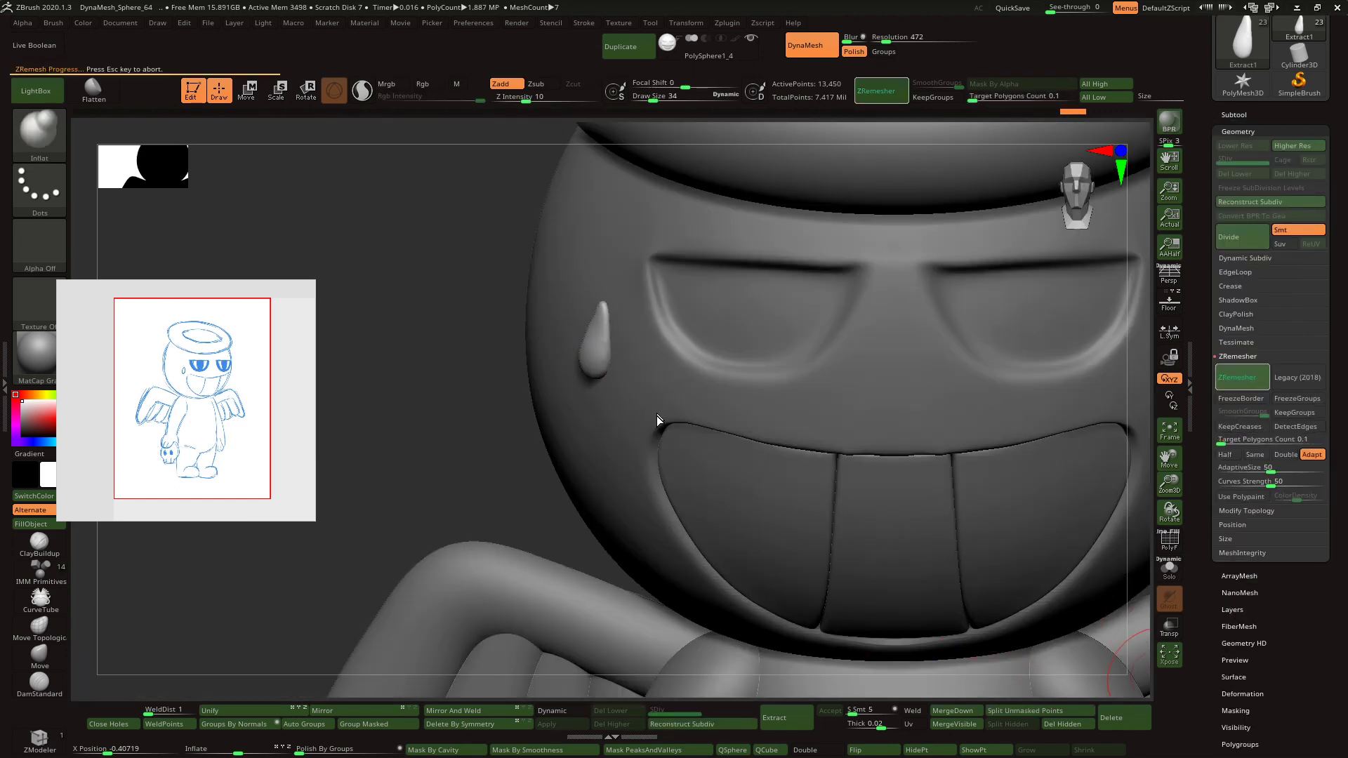
{"action": "left_click_drag", "start_coordinate": [640, 450], "coordinate": [689, 420]}
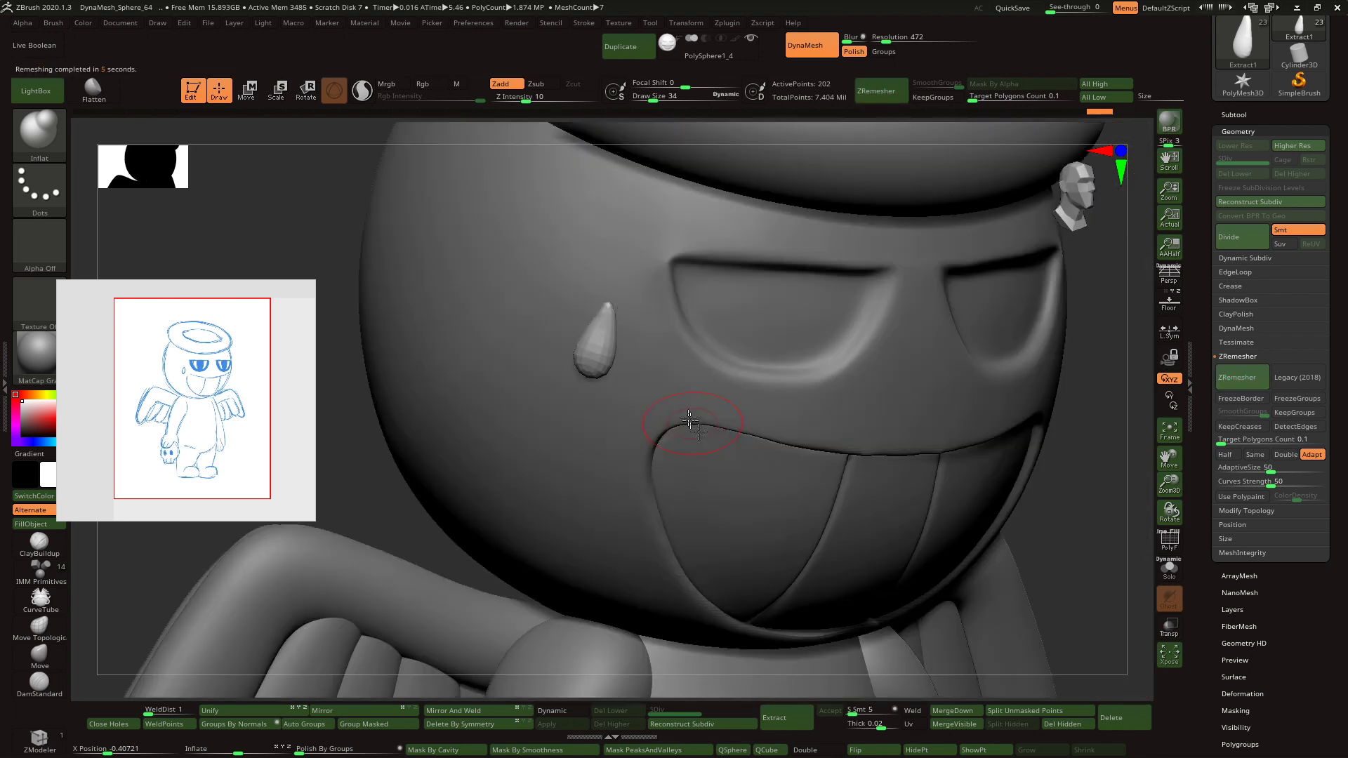
{"action": "key", "text": "ctrl+d"}
{"action": "key", "text": "ctrl+d"}
- Select the head and examine its wireframe and the drop's placement from several angles
{"action": "left_click_drag", "start_coordinate": [1169, 456], "coordinate": [1092, 523]}
{"action": "left_click", "coordinate": [1169, 511], "text": "shift"}
{"action": "left_click_drag", "start_coordinate": [1169, 485], "coordinate": [1077, 475]}
{"action": "left_click_drag", "start_coordinate": [1169, 513], "coordinate": [1060, 461]}
{"action": "left_click_drag", "start_coordinate": [1035, 520], "coordinate": [1007, 525], "text": "shift"}
{"action": "left_click", "coordinate": [757, 387], "text": "alt"}
{"action": "left_click_drag", "start_coordinate": [1060, 397], "coordinate": [985, 388]}
{"action": "left_click", "coordinate": [1168, 541]}
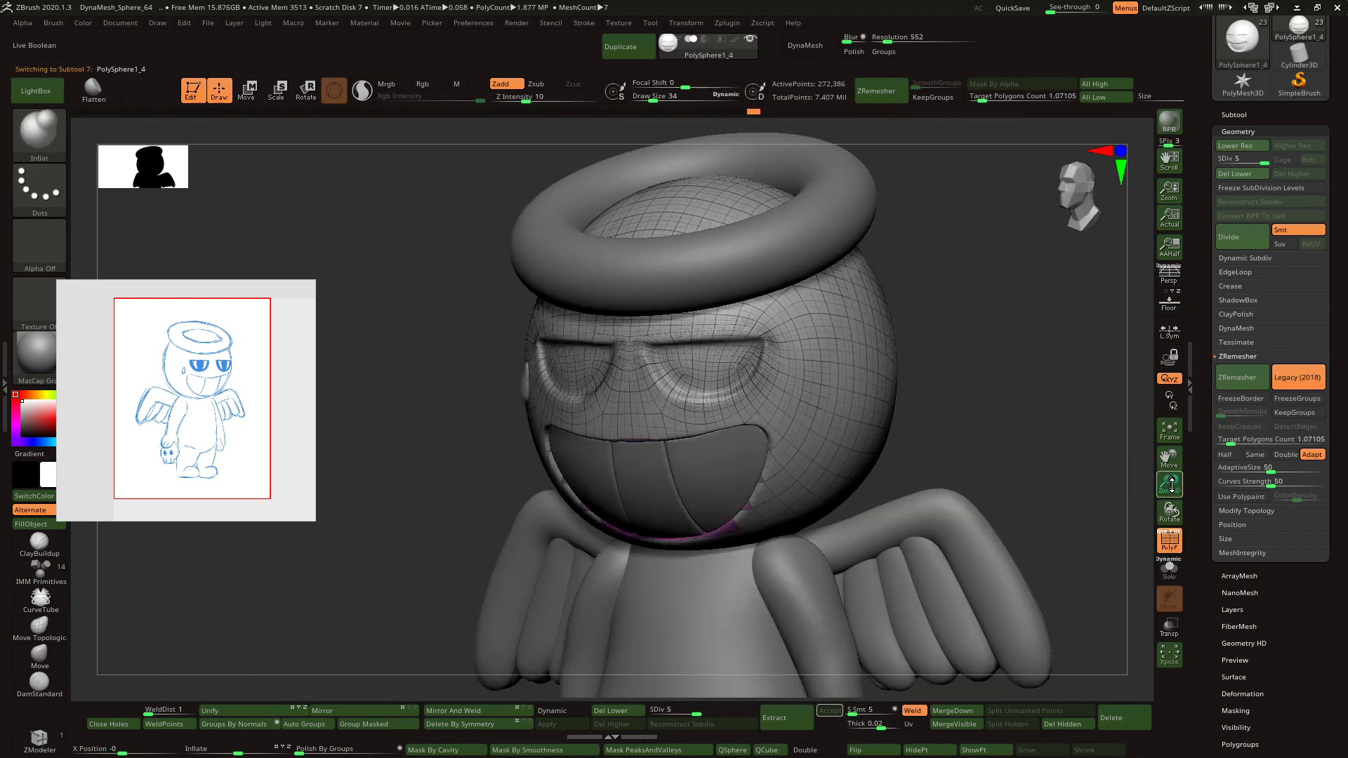
{"action": "left_click_drag", "start_coordinate": [1168, 484], "coordinate": [1144, 491]}
{"action": "left_click_drag", "start_coordinate": [1169, 458], "coordinate": [1113, 516]}
{"action": "left_click_drag", "start_coordinate": [1116, 515], "coordinate": [1105, 511], "text": "shift"}
{"action": "left_click", "coordinate": [1169, 540]}
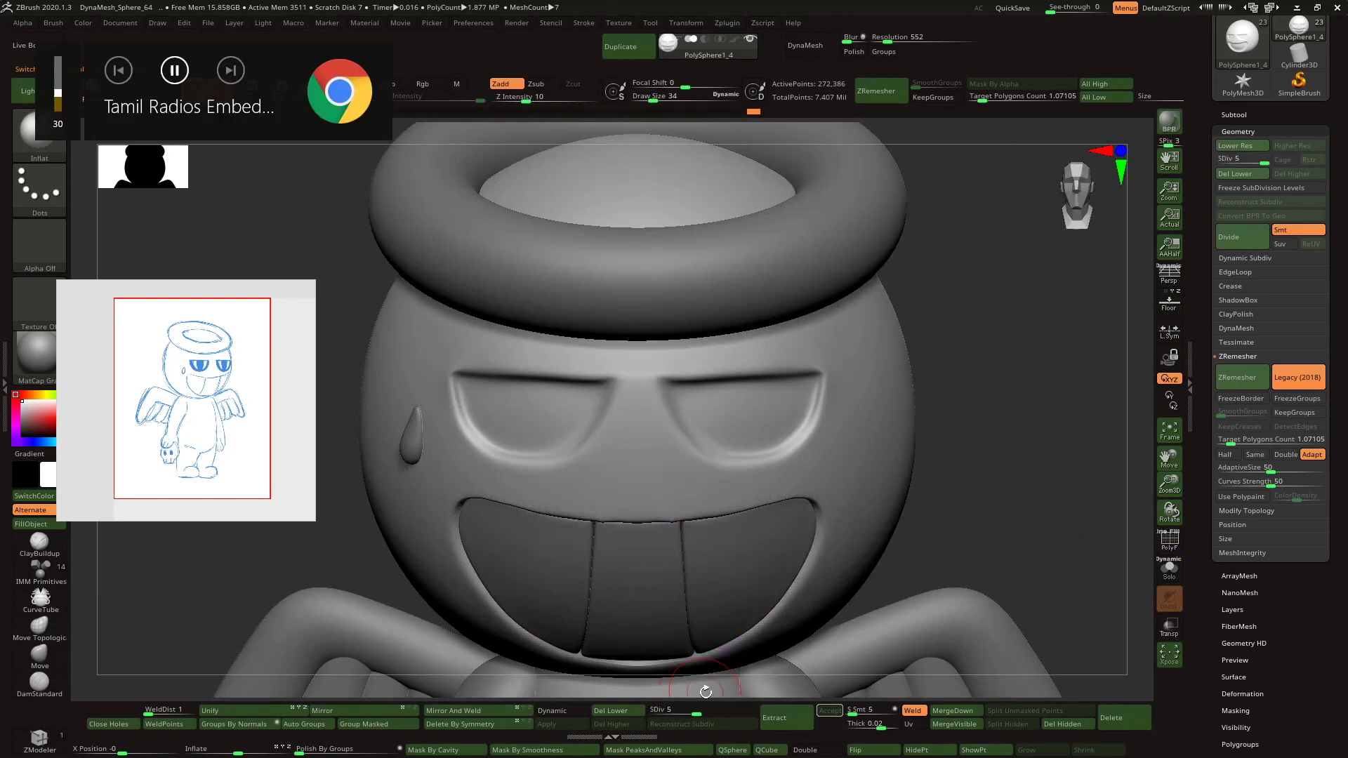
- Sharpen the lower rim of the eye socket on the head with the Pinch brush
{"action": "key", "text": "b"}
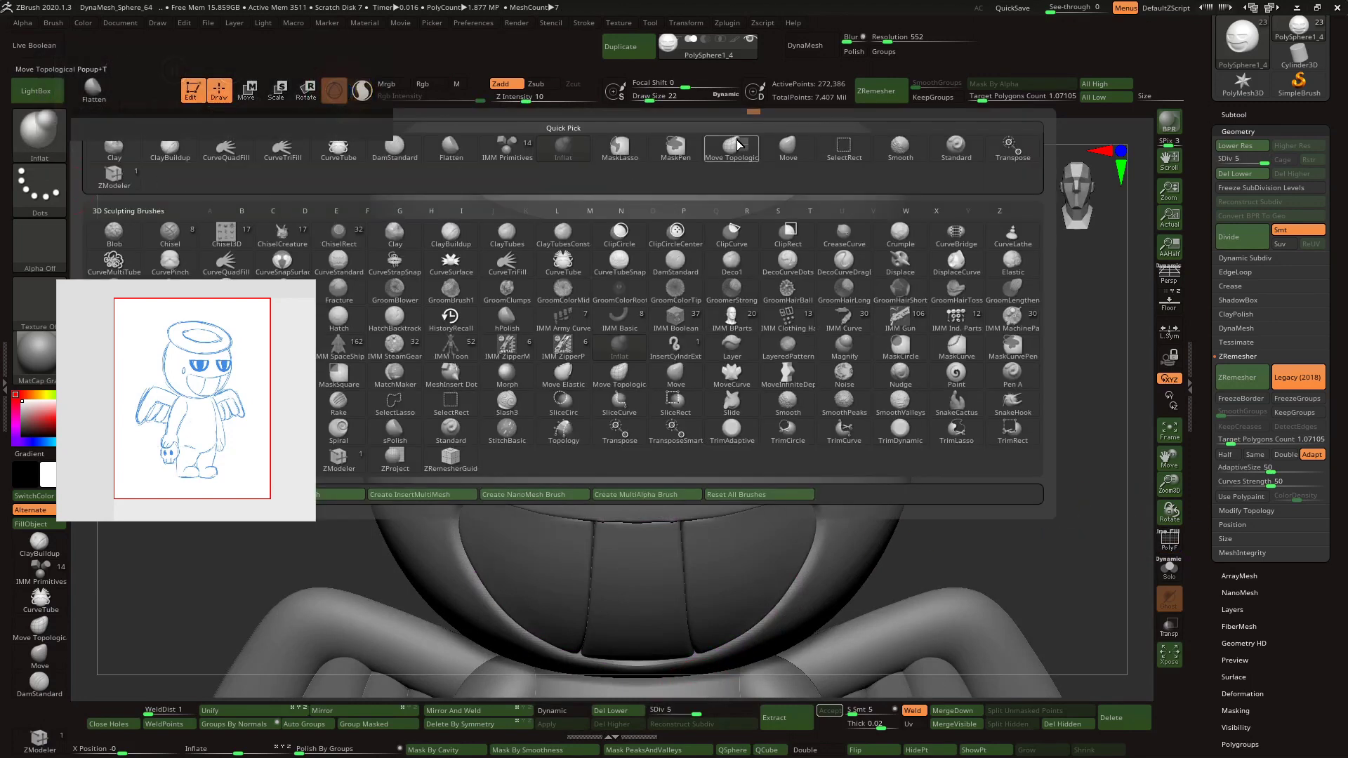
{"action": "key", "text": "m"}
{"action": "key", "text": "t"}
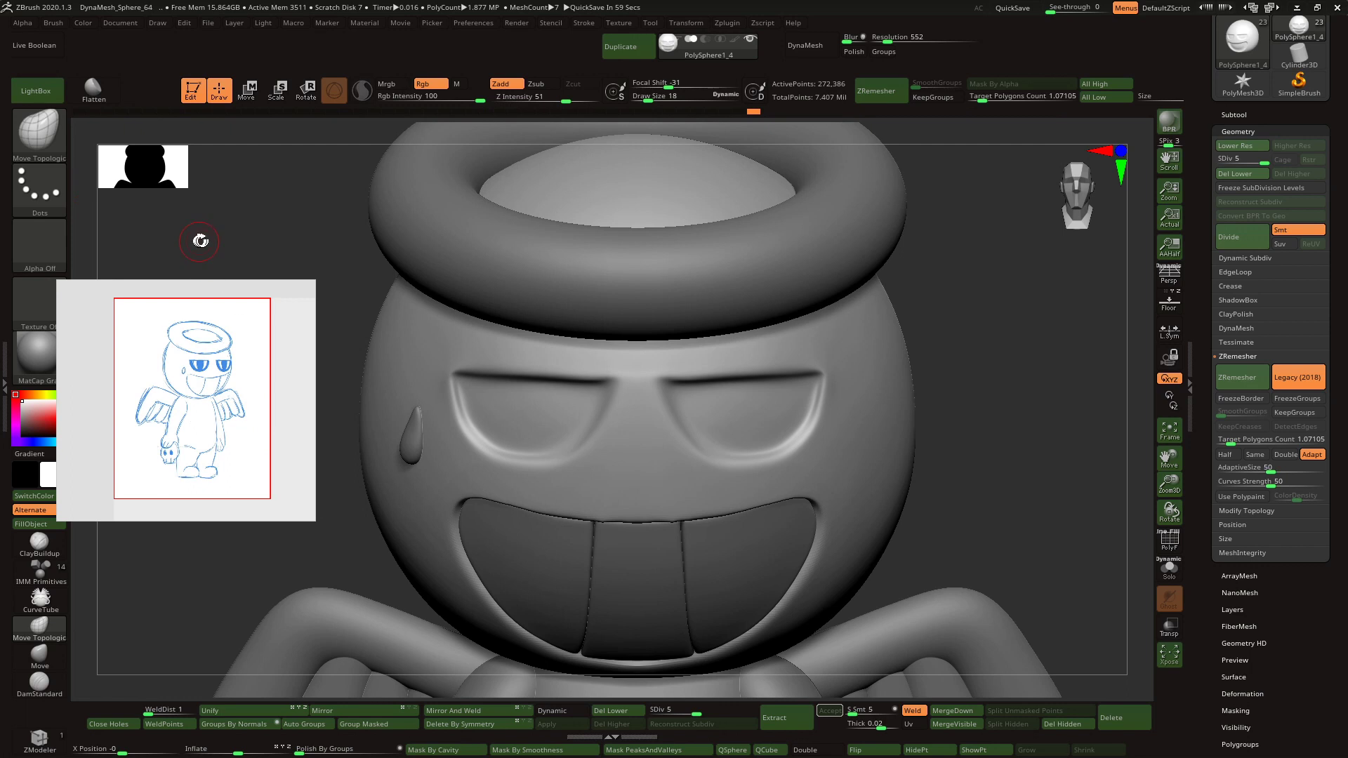
{"action": "right_click_drag", "start_coordinate": [643, 408], "coordinate": [689, 408]}
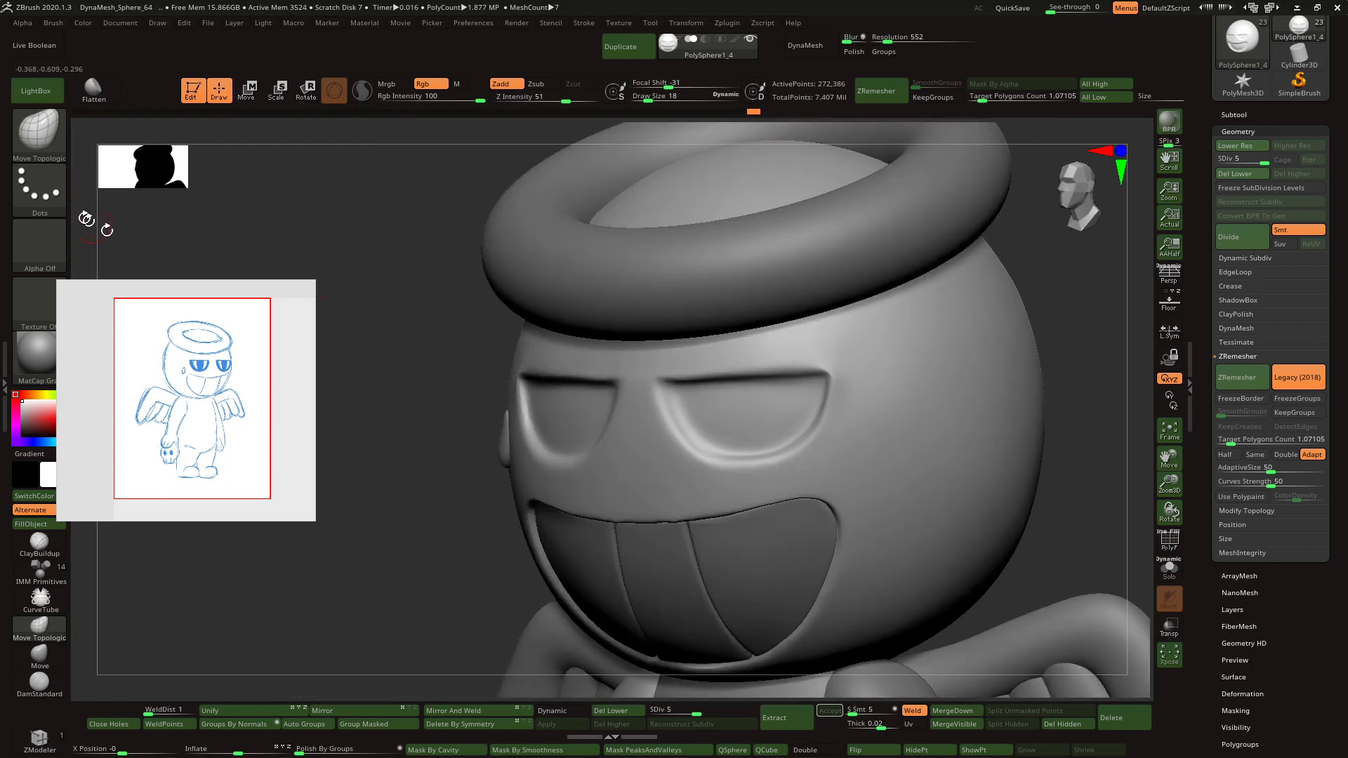
{"action": "key", "text": "b"}
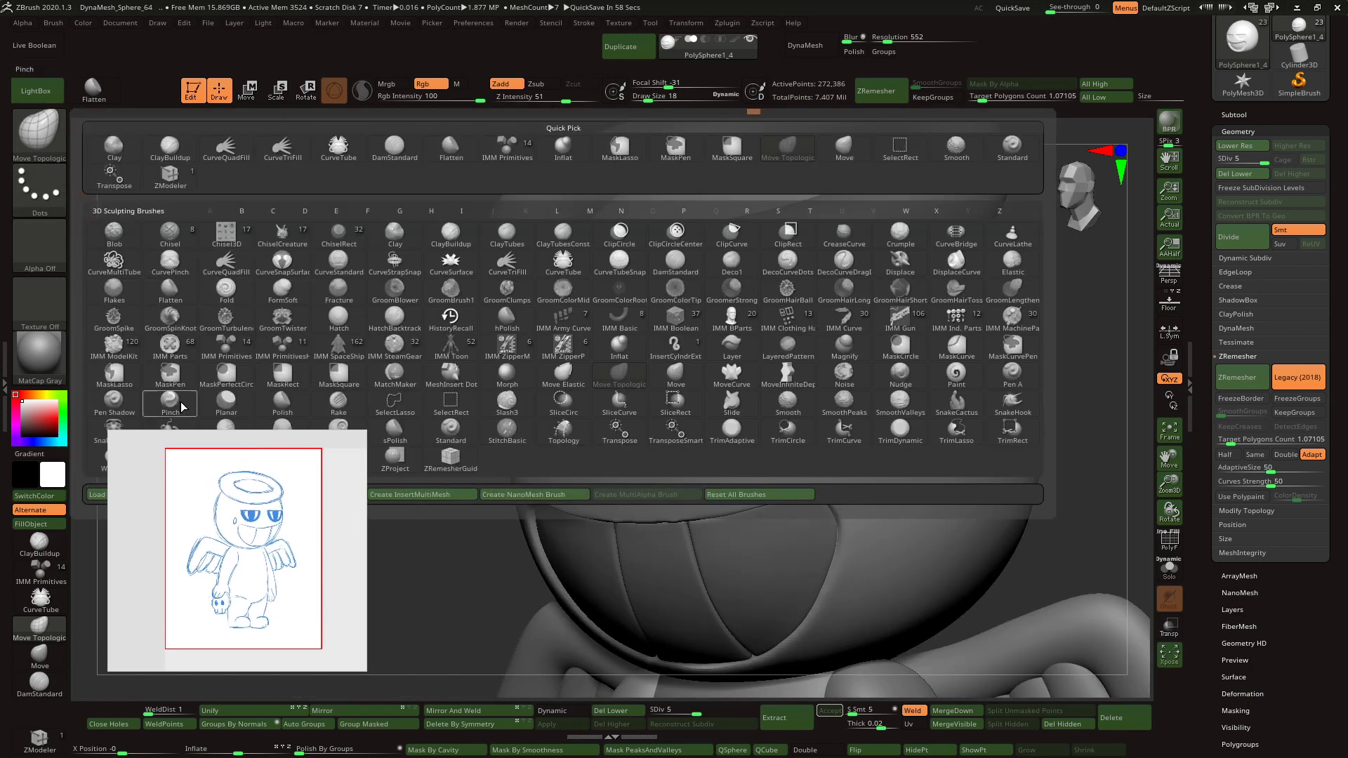
{"action": "key", "text": "p"}
{"action": "key", "text": "i"}
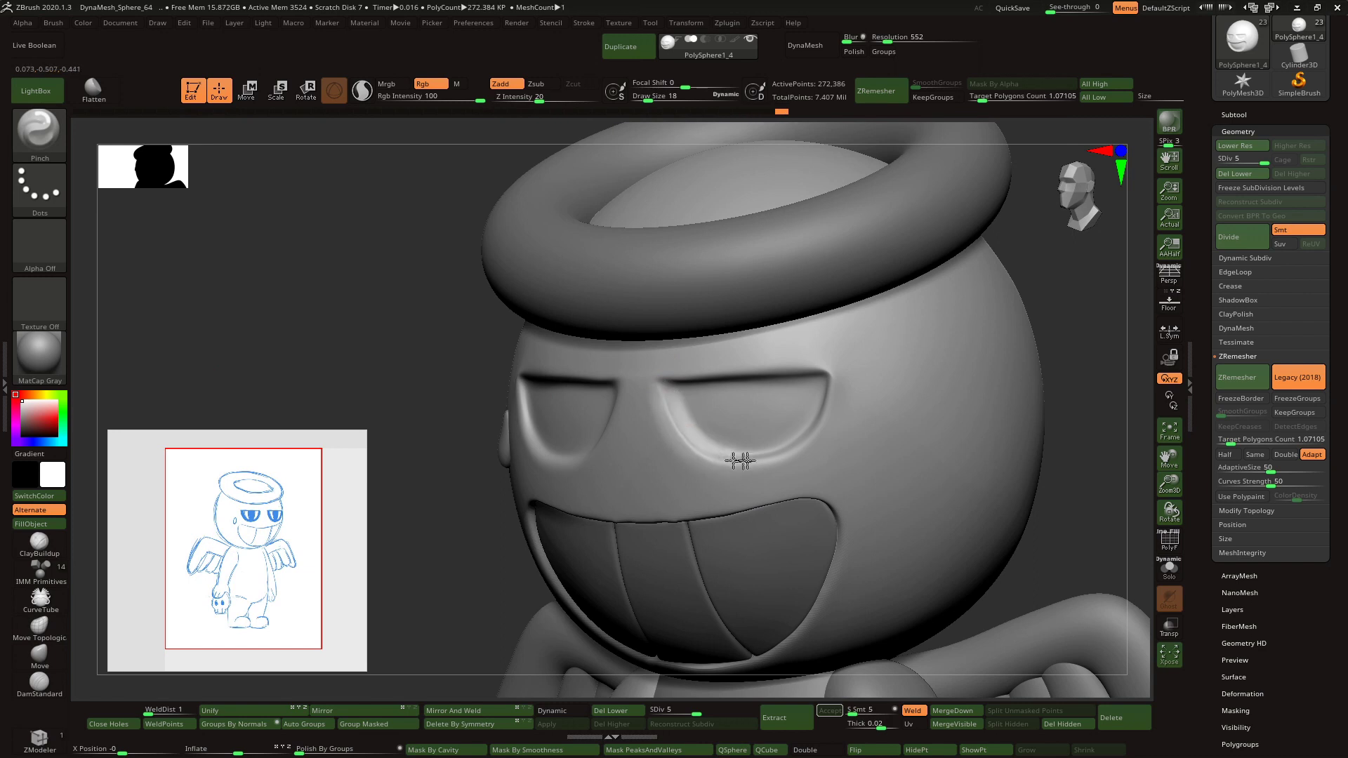
{"action": "mouse_move", "coordinate": [825, 386]}
{"action": "left_mouse_down"}
{"action": "mouse_move", "coordinate": [759, 464]}
{"action": "mouse_move", "coordinate": [708, 452]}
{"action": "left_mouse_up"}
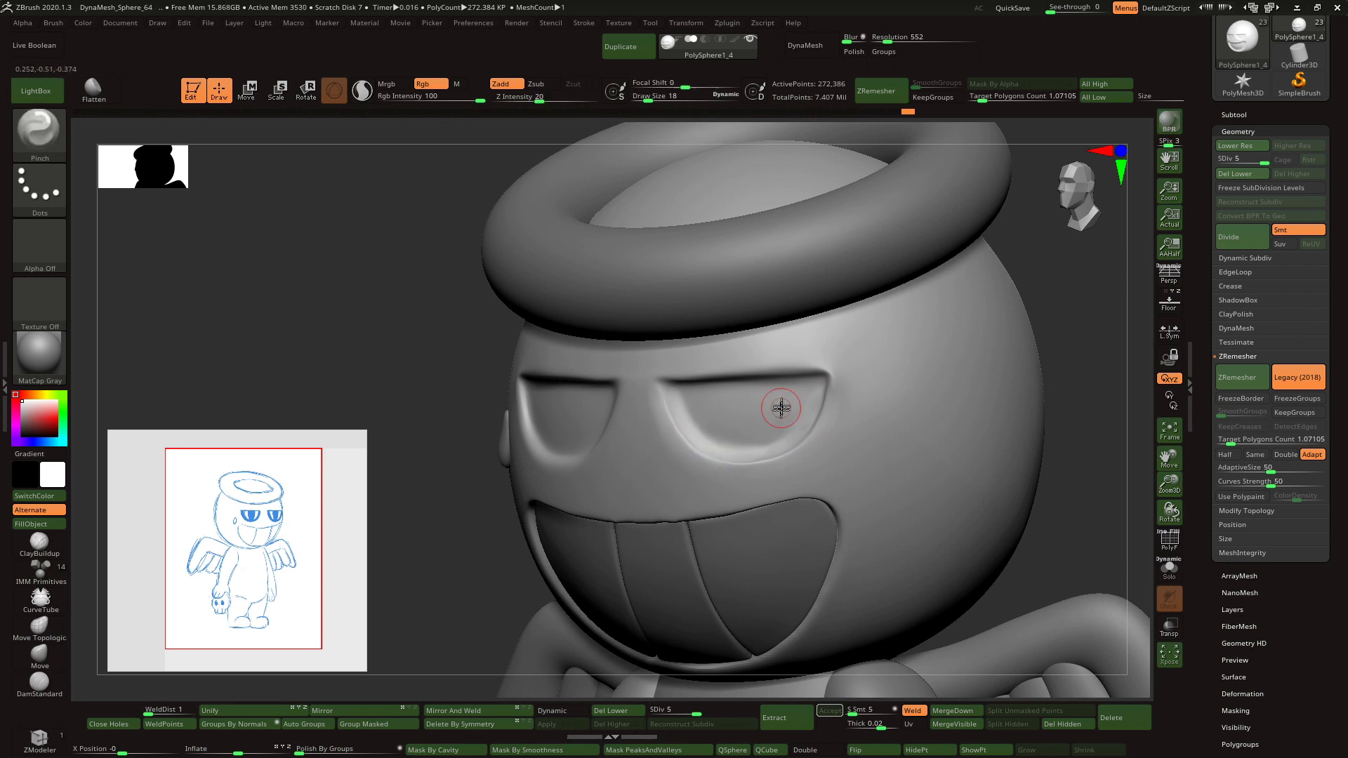
{"action": "right_click_drag", "start_coordinate": [782, 400], "coordinate": [828, 304], "text": "shift"}
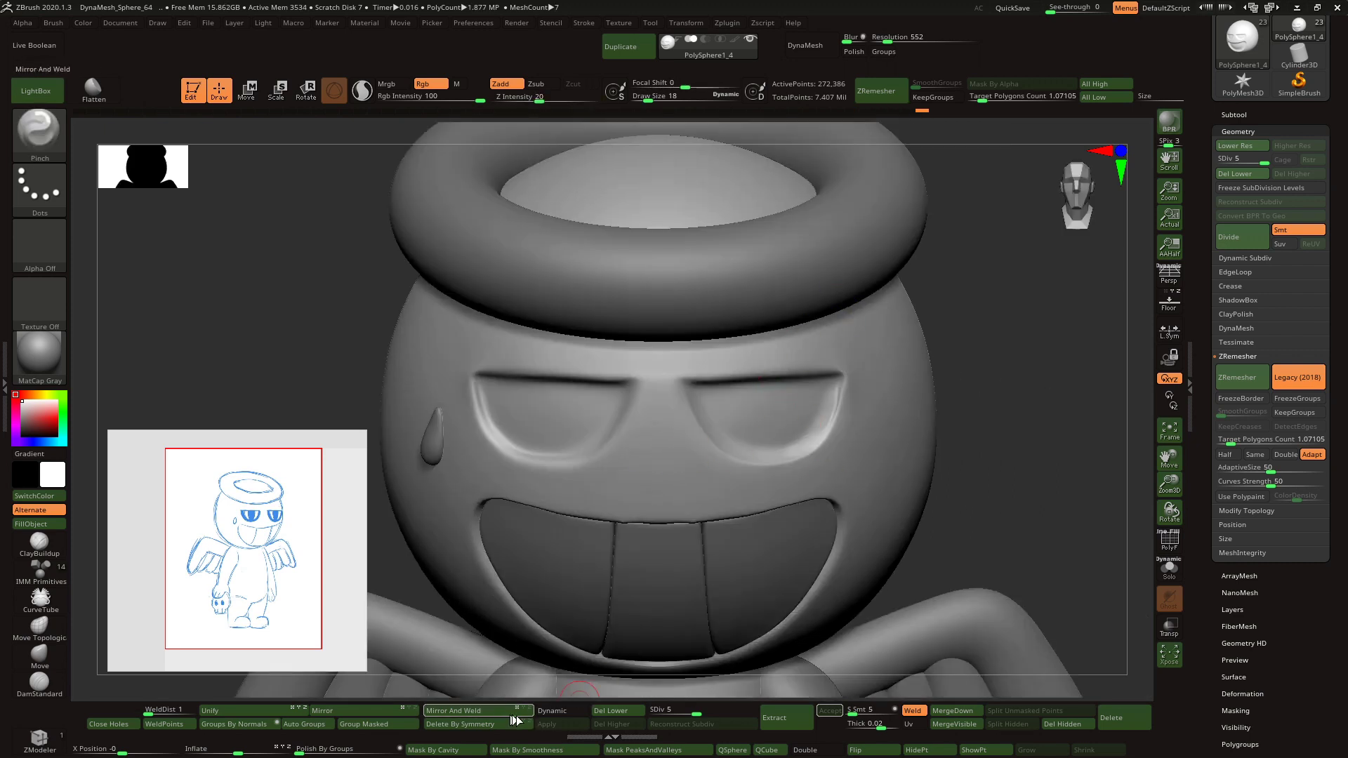
- Delete the head's lower subdivision levels and mirror and weld its mesh
{"action": "left_click", "coordinate": [609, 710]}
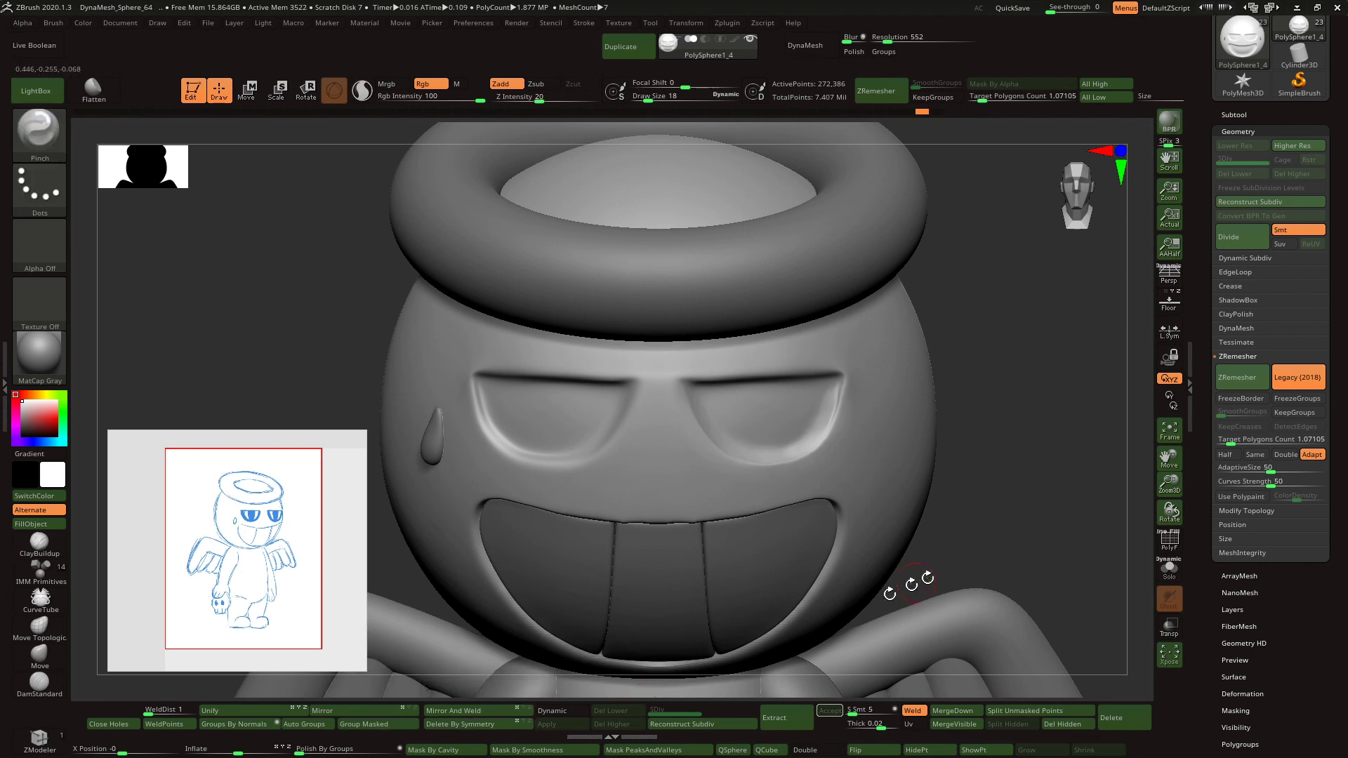
{"action": "left_click", "coordinate": [391, 712]}
{"action": "left_click", "coordinate": [466, 712]}
- Enable Polish for DynaMesh, try smoothing the outer edge of the eye socket, and undo the stroke
{"action": "left_click", "coordinate": [853, 51]}
{"action": "left_click", "coordinate": [829, 46]}
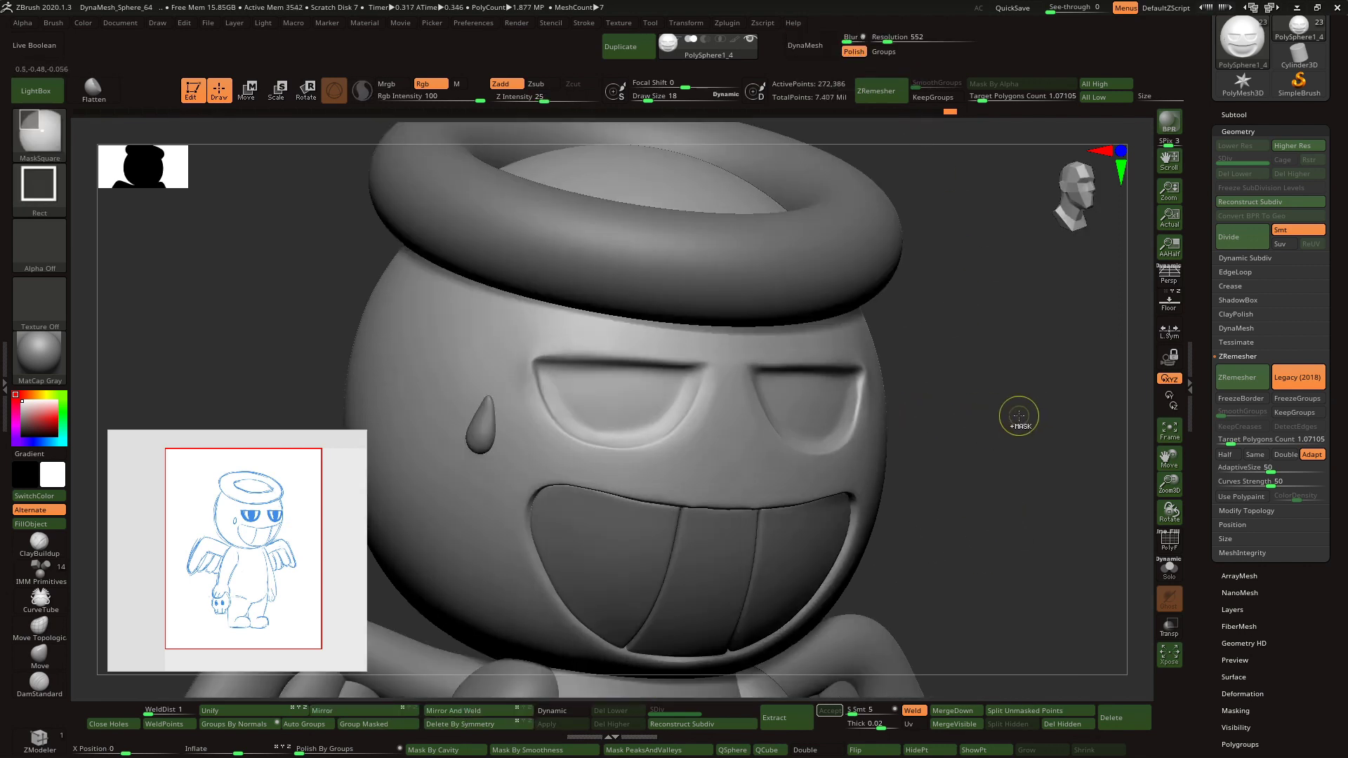
{"action": "key", "text": "ctrl+z"}
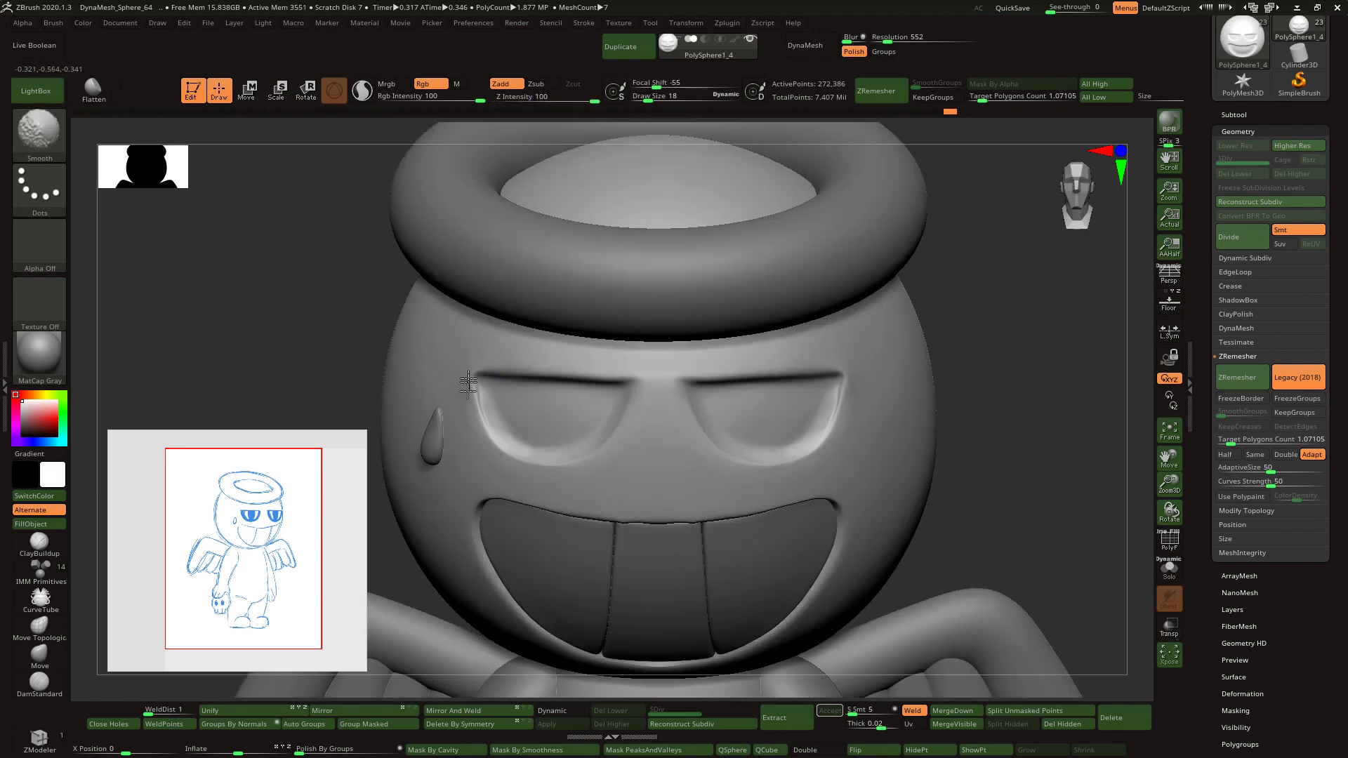
{"action": "key", "text": "shift"}
{"action": "left_click_drag", "start_coordinate": [480, 419], "coordinate": [497, 426], "text": "shift"}
{"action": "key", "text": "ctrl+z"}
- Try remeshing the head with DynaMesh and smoothing the upper edges of both eye sockets, and undo it
{"action": "left_click", "coordinate": [804, 45]}
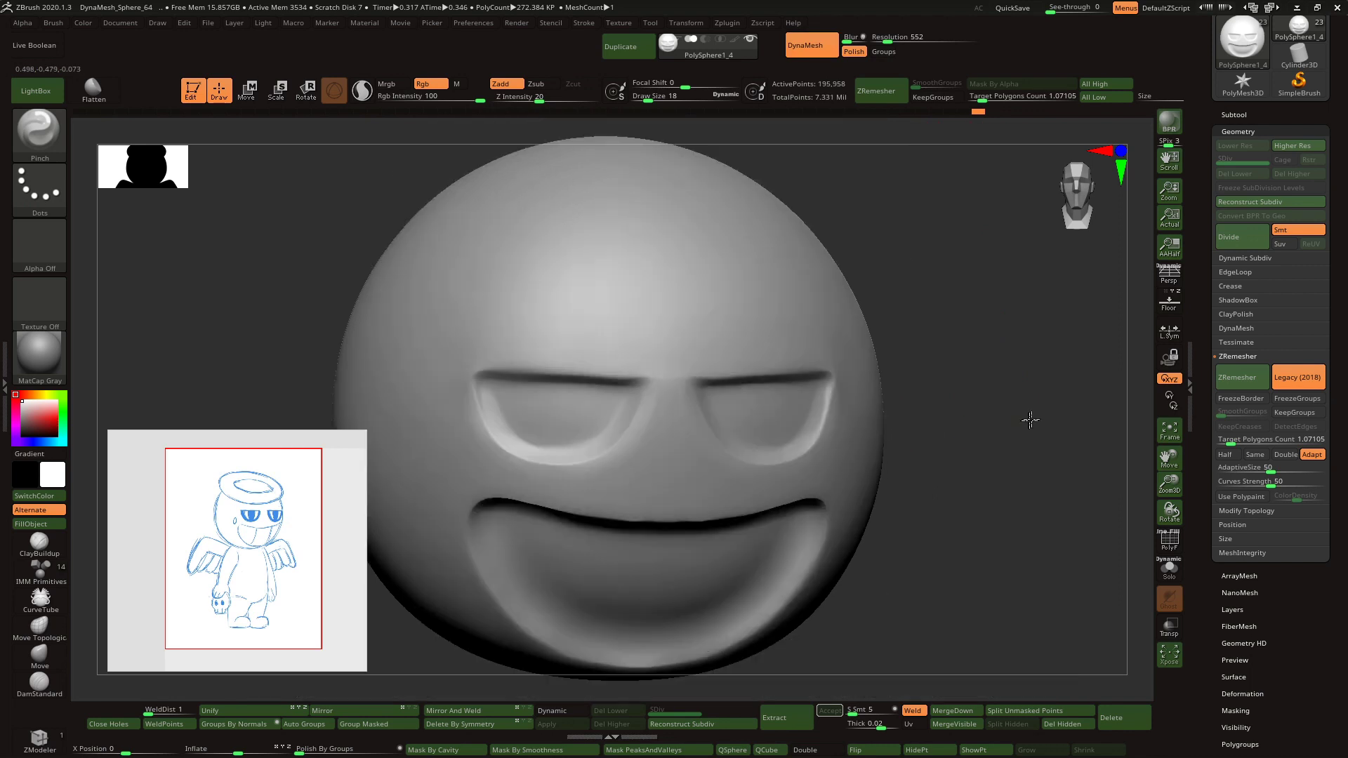
{"action": "left_click_drag", "start_coordinate": [473, 368], "coordinate": [632, 383], "text": "shift"}
{"action": "right_click_drag", "start_coordinate": [616, 426], "coordinate": [579, 426]}
{"action": "left_click_drag", "start_coordinate": [692, 379], "coordinate": [822, 365], "text": "shift"}
{"action": "left_click_drag", "start_coordinate": [739, 372], "coordinate": [817, 347], "text": "shift"}
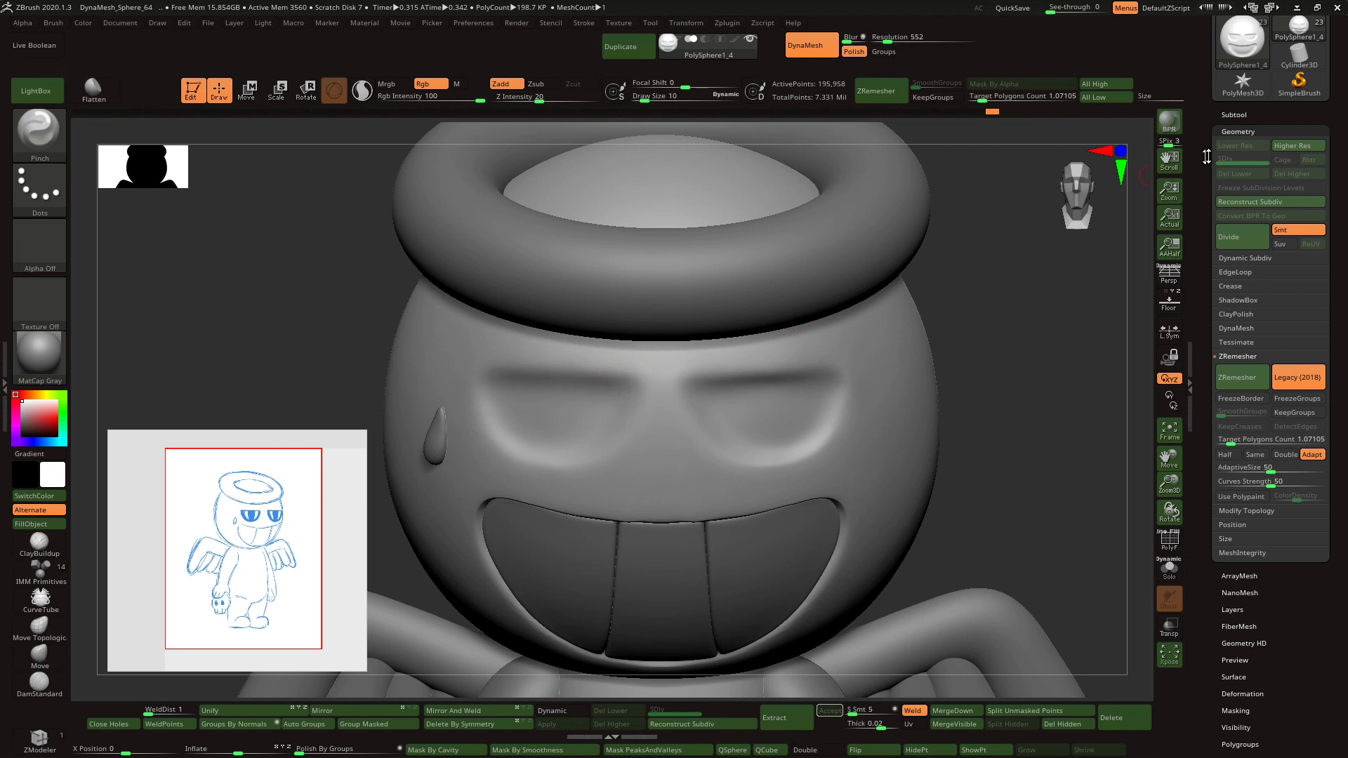
{"action": "left_click", "coordinate": [1233, 115]}
{"action": "right_click_drag", "start_coordinate": [1011, 406], "coordinate": [939, 391]}
{"action": "key", "text": "ctrl+z"}
{"action": "key", "text": "ctrl+z"}
- Select the PolySphere subtool that carries the masked eye shapes
{"action": "left_click_drag", "start_coordinate": [1218, 207], "coordinate": [1220, 129]}
{"action": "mouse_move", "coordinate": [1232, 158]}
{"action": "key", "text": "XF86AudioLowerVolume"}
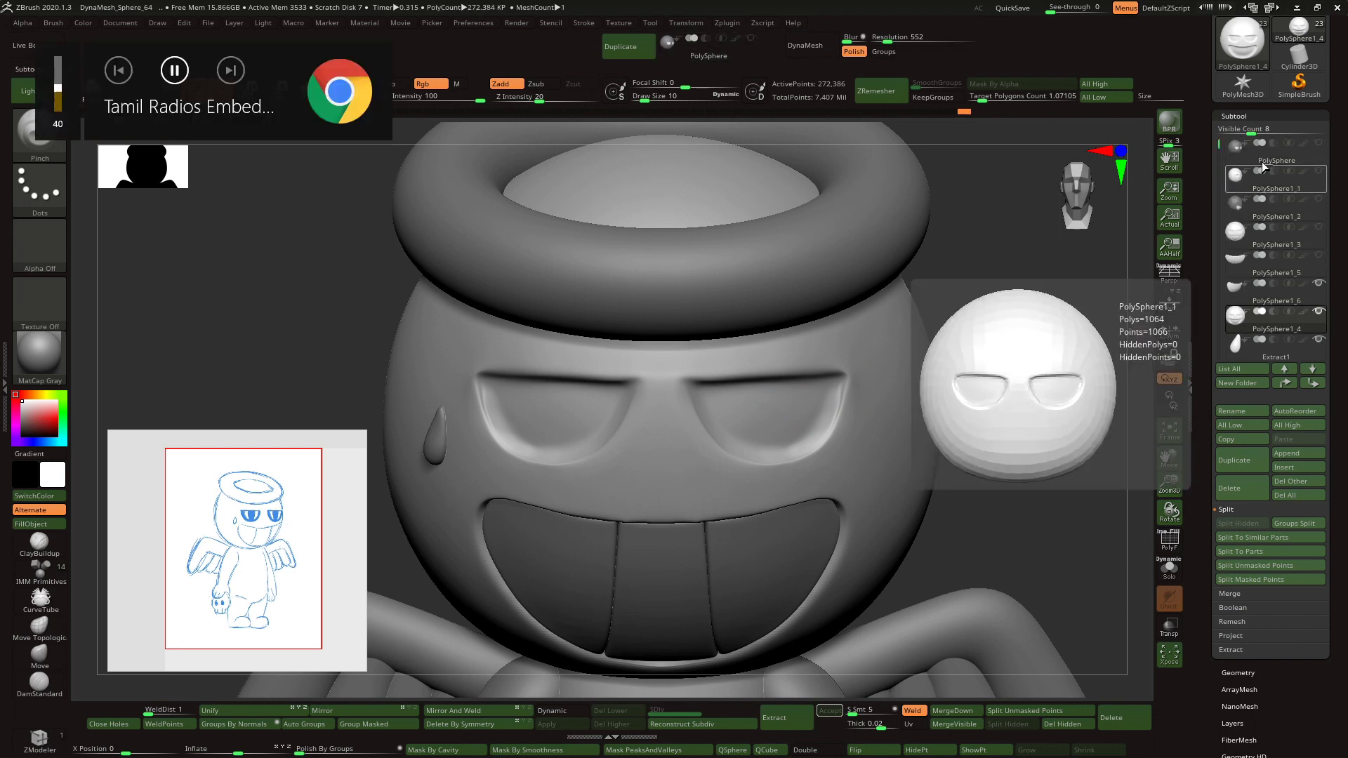
{"action": "key", "text": "Up"}
{"action": "left_click_drag", "start_coordinate": [1132, 476], "coordinate": [1053, 486]}
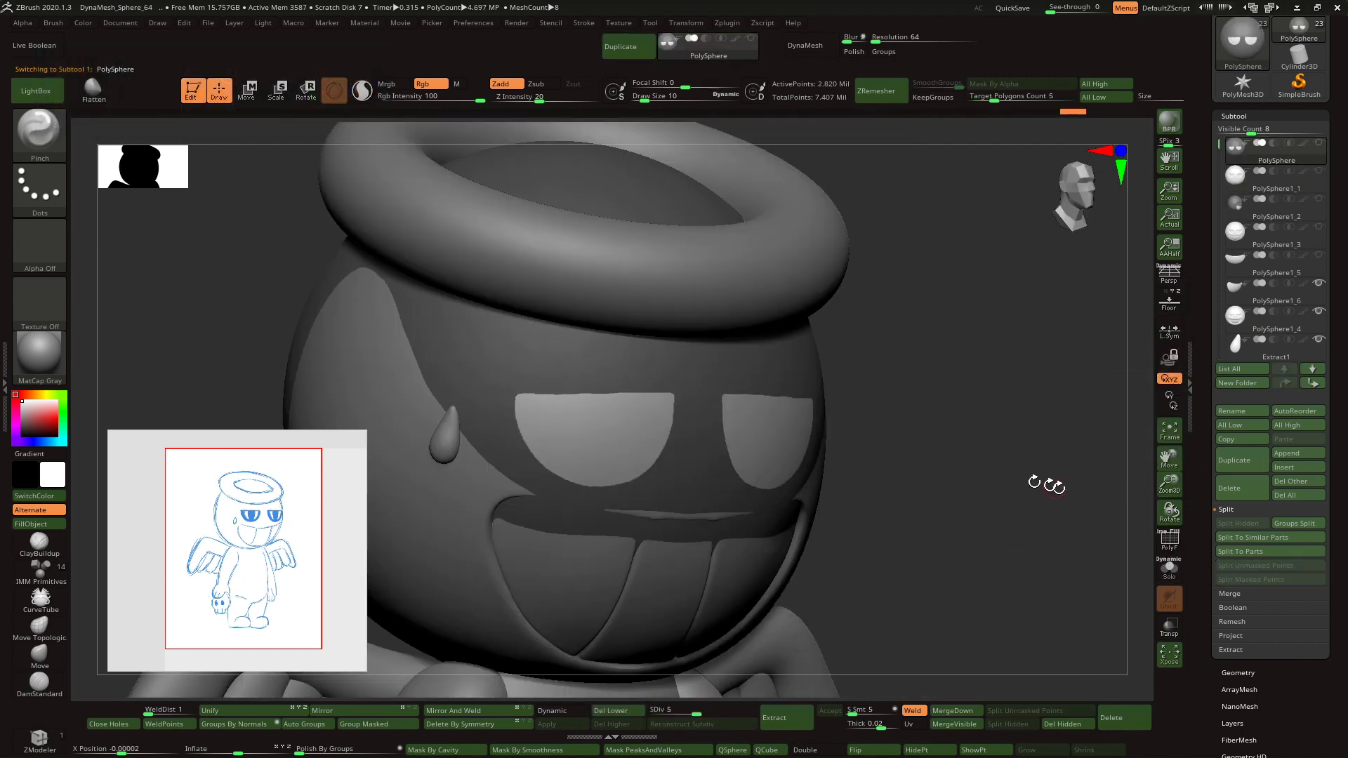
{"action": "left_click", "coordinate": [776, 436], "text": "ctrl+shift"}
{"action": "key", "text": "ctrl+z"}
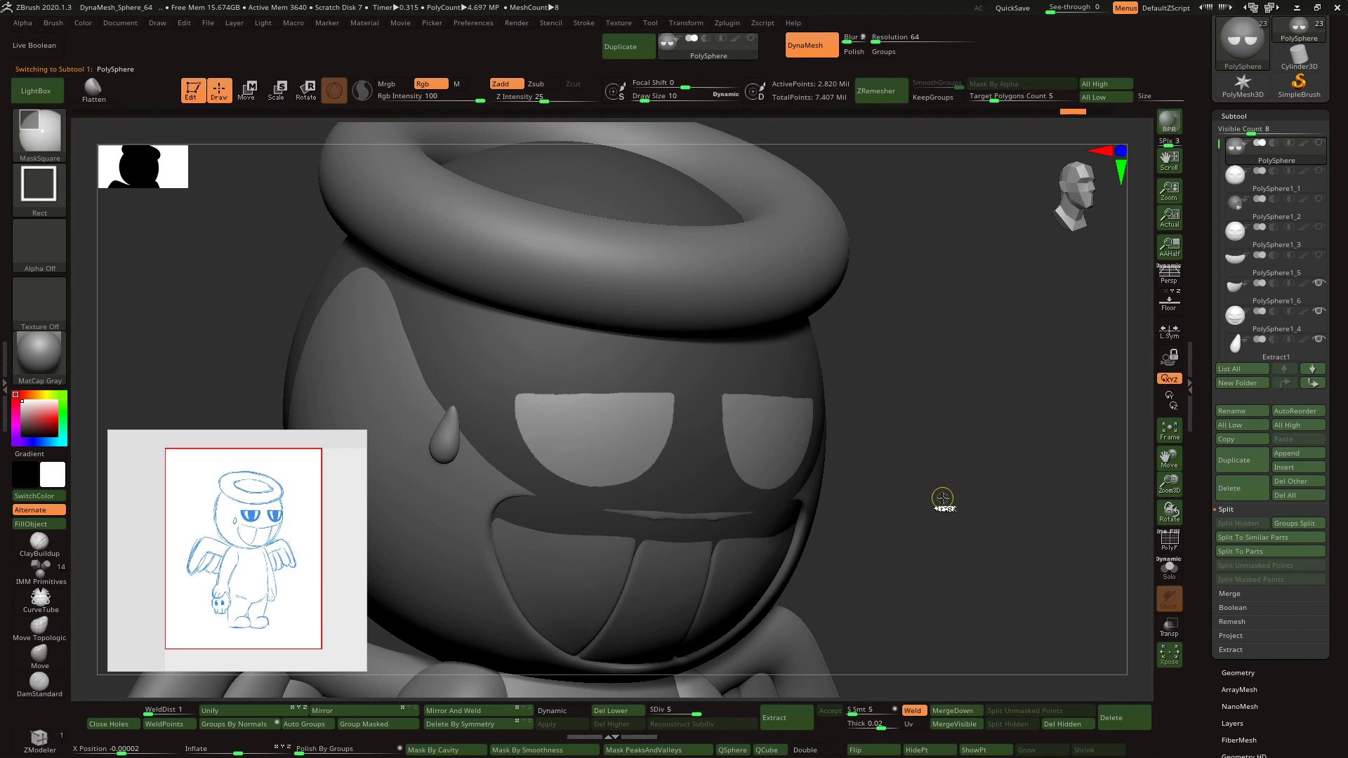
- Put the two eye shapes in their own polygroup and delete the rest of the sphere
{"action": "left_click", "coordinate": [942, 498], "text": "ctrl"}
{"action": "left_click", "coordinate": [379, 723]}
{"action": "left_click_drag", "start_coordinate": [895, 478], "coordinate": [861, 451], "text": "ctrl"}
{"action": "left_click", "coordinate": [625, 428], "text": "ctrl+shift"}
{"action": "left_click", "coordinate": [1049, 725]}
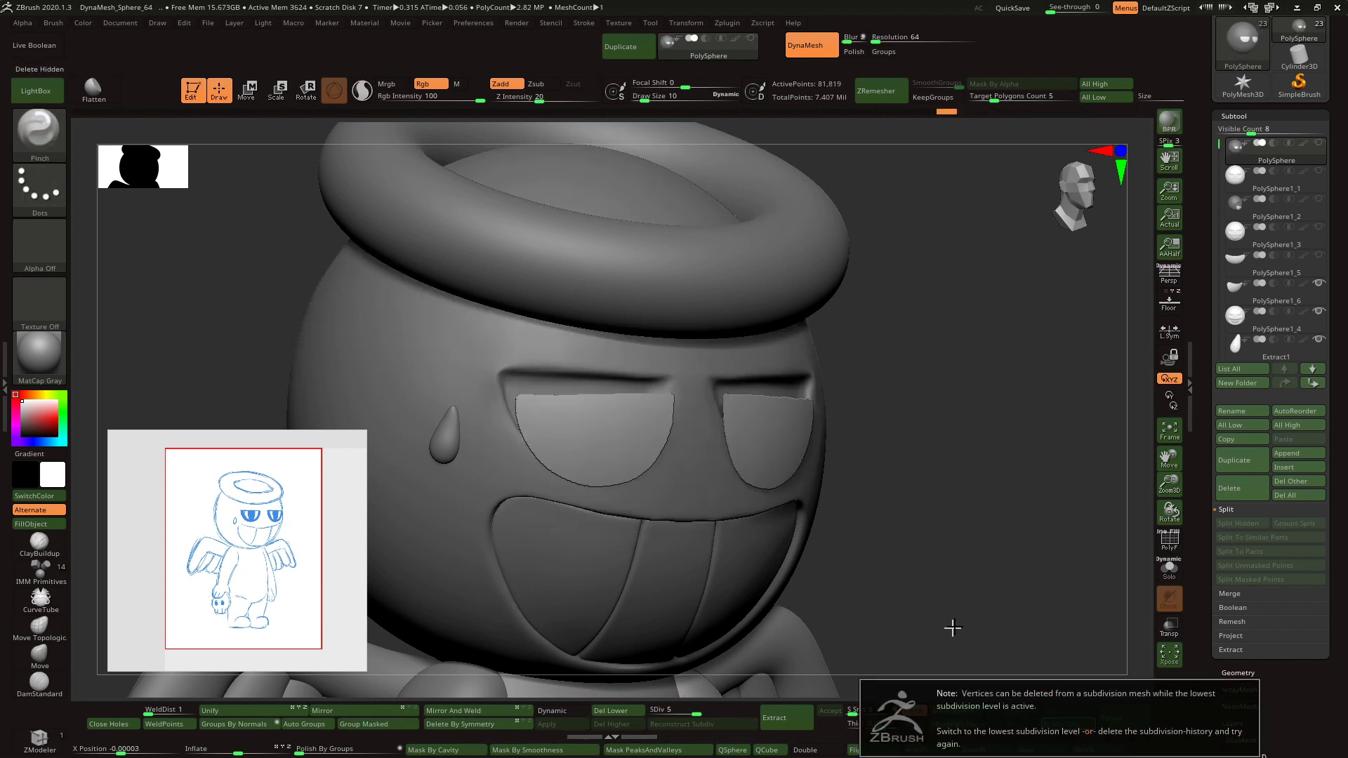
{"action": "left_click", "coordinate": [617, 710]}
{"action": "left_click", "coordinate": [1063, 724]}
{"action": "left_click_drag", "start_coordinate": [1035, 574], "coordinate": [934, 526], "text": "shift"}
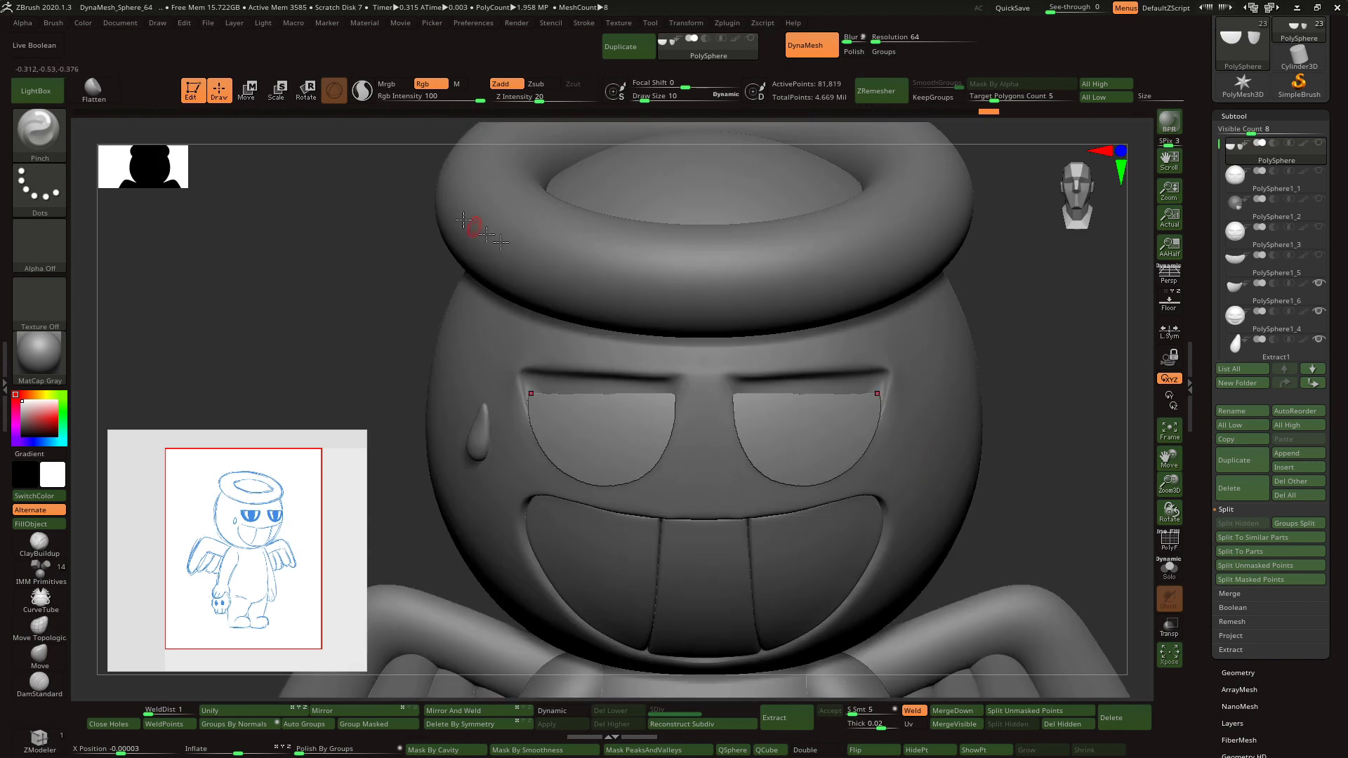
- Show the wireframe and ZRemesh the two eye pieces at a target polygon count of 0.10495
{"action": "left_click", "coordinate": [1175, 544]}
{"action": "left_click", "coordinate": [1239, 671]}
{"action": "left_click", "coordinate": [1223, 441]}
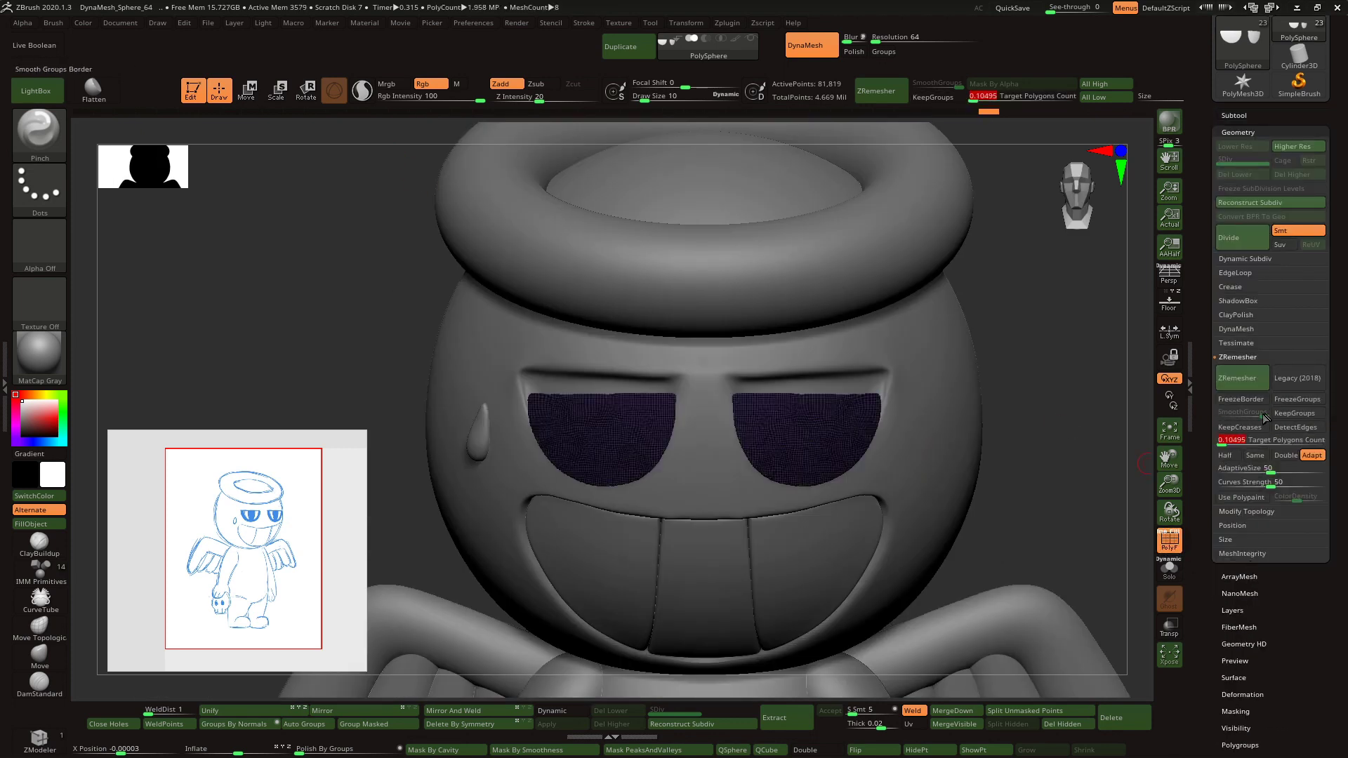
{"action": "left_click", "coordinate": [1242, 379]}
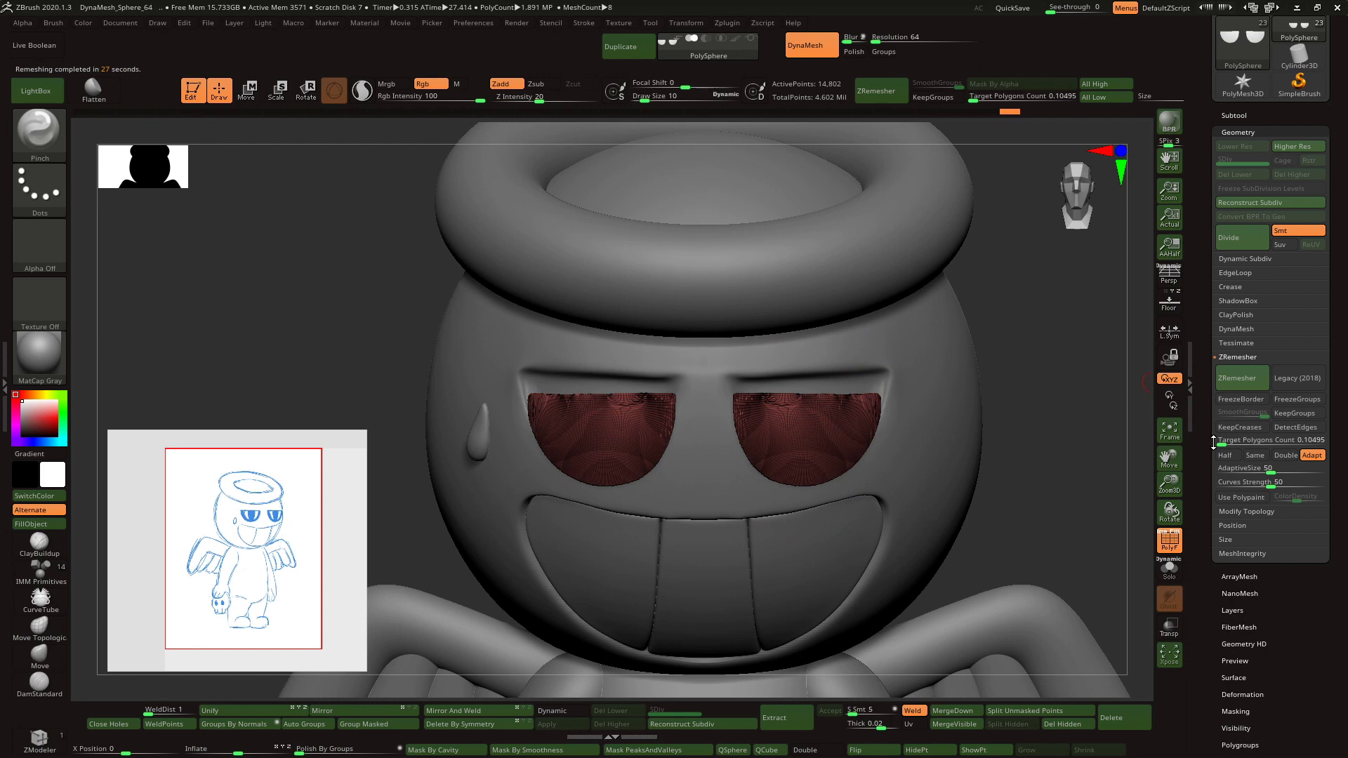
{"action": "left_click", "coordinate": [1227, 383]}
{"action": "key", "text": "Escape"}
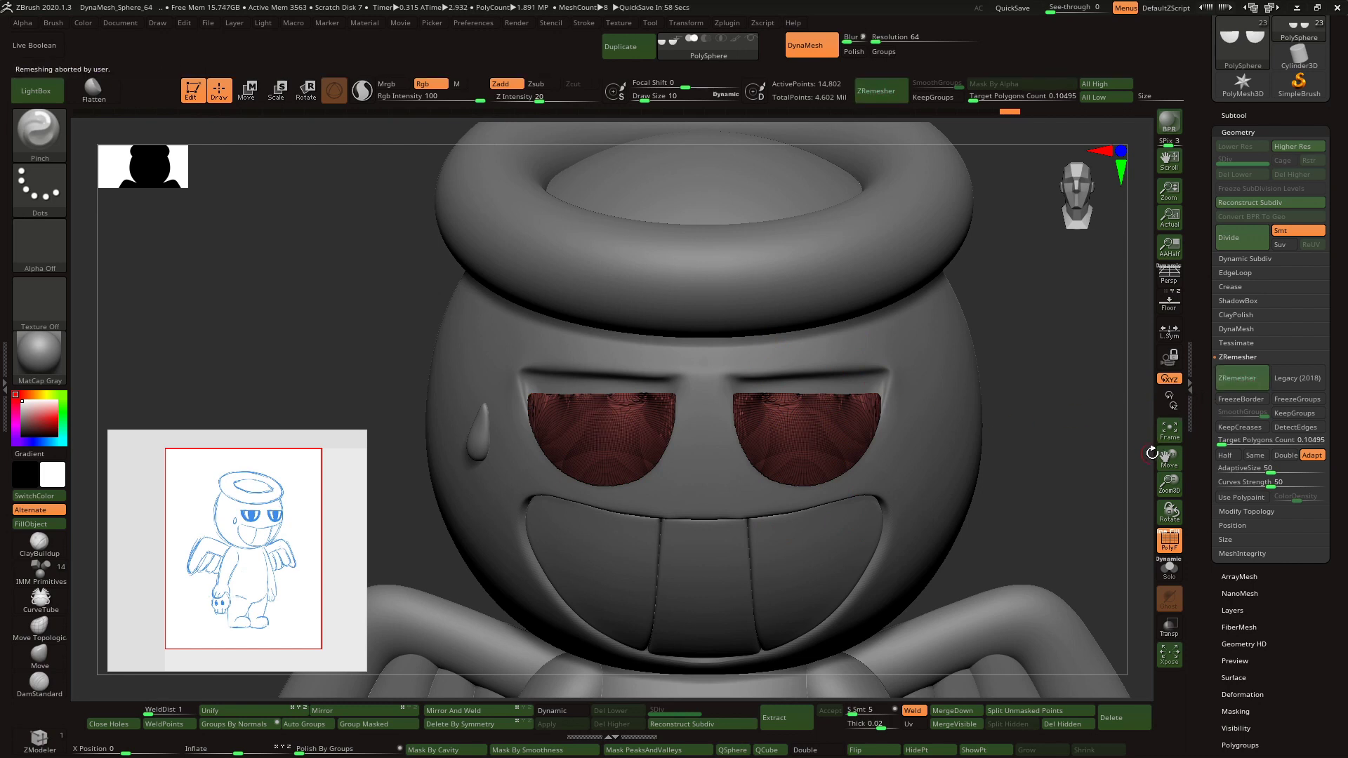
- Repeat the ZRemesher pass on the eye pieces for a coarse, clean grid and undo the last pass
{"action": "left_click_drag", "start_coordinate": [1083, 495], "coordinate": [1114, 518]}
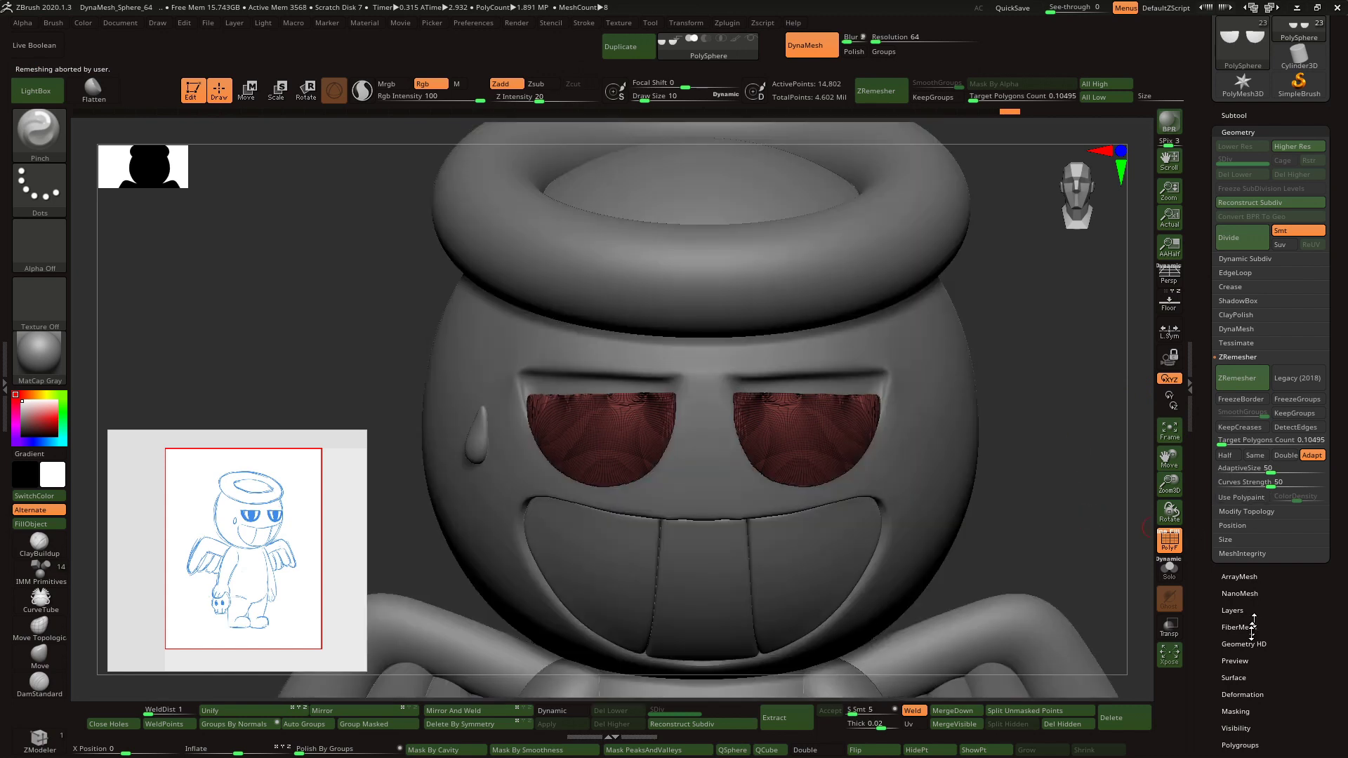
{"action": "left_click", "coordinate": [1238, 694]}
{"action": "left_click", "coordinate": [1241, 132]}
{"action": "left_click", "coordinate": [1238, 380]}
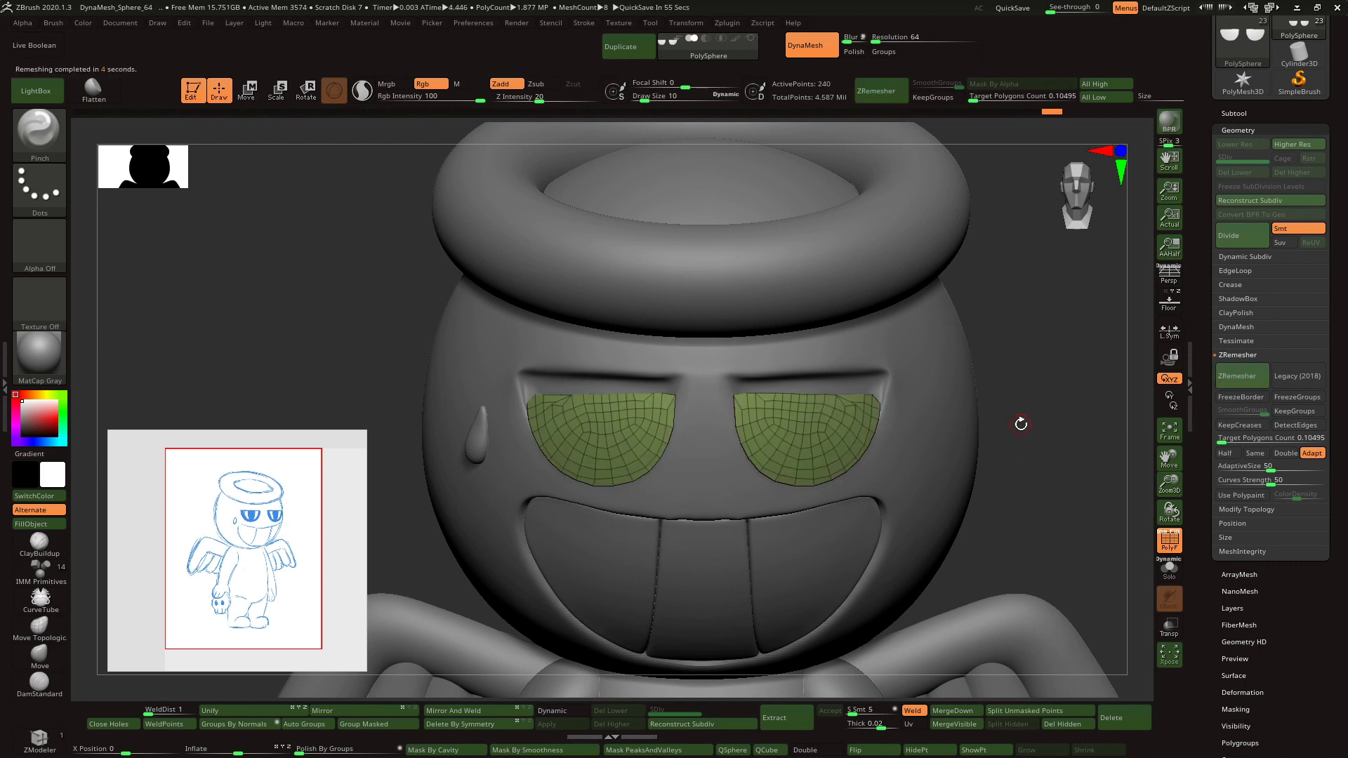
{"action": "left_click", "coordinate": [1237, 375]}
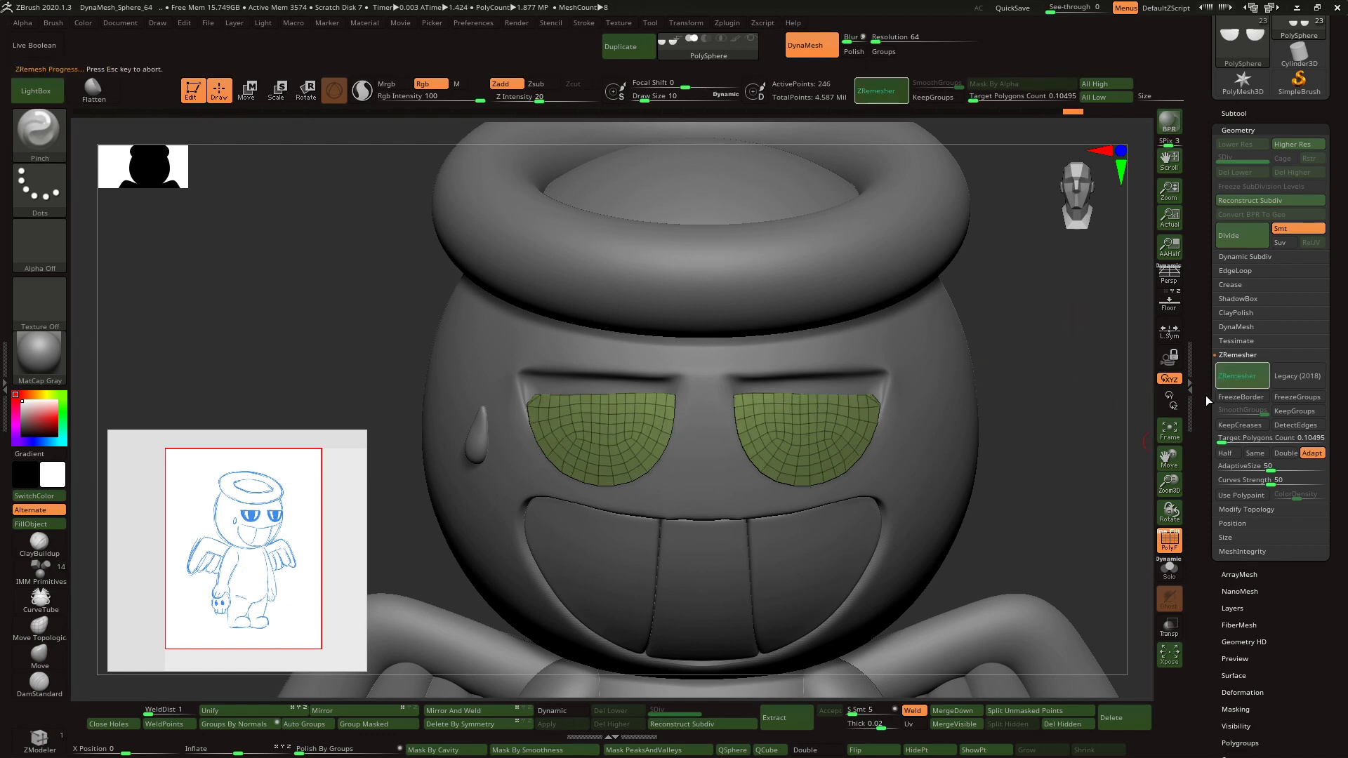
{"action": "key", "text": "ctrl+z"}
{"action": "key", "text": "space"}
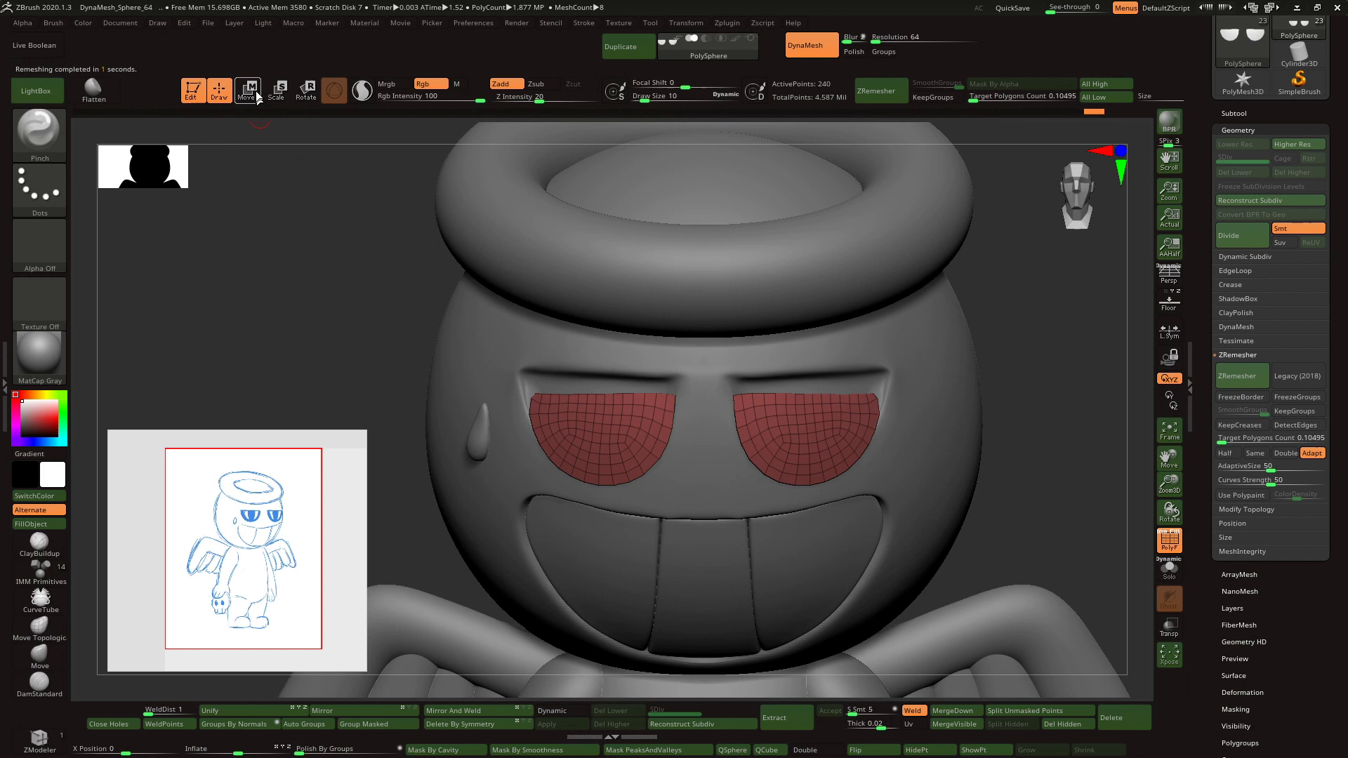
- Raise the two eye pieces and enlarge them slightly so they line up with the eye sockets
{"action": "left_click", "coordinate": [248, 90]}
{"action": "left_click_drag", "start_coordinate": [704, 315], "coordinate": [703, 295]}
{"action": "left_click_drag", "start_coordinate": [658, 374], "coordinate": [663, 345]}
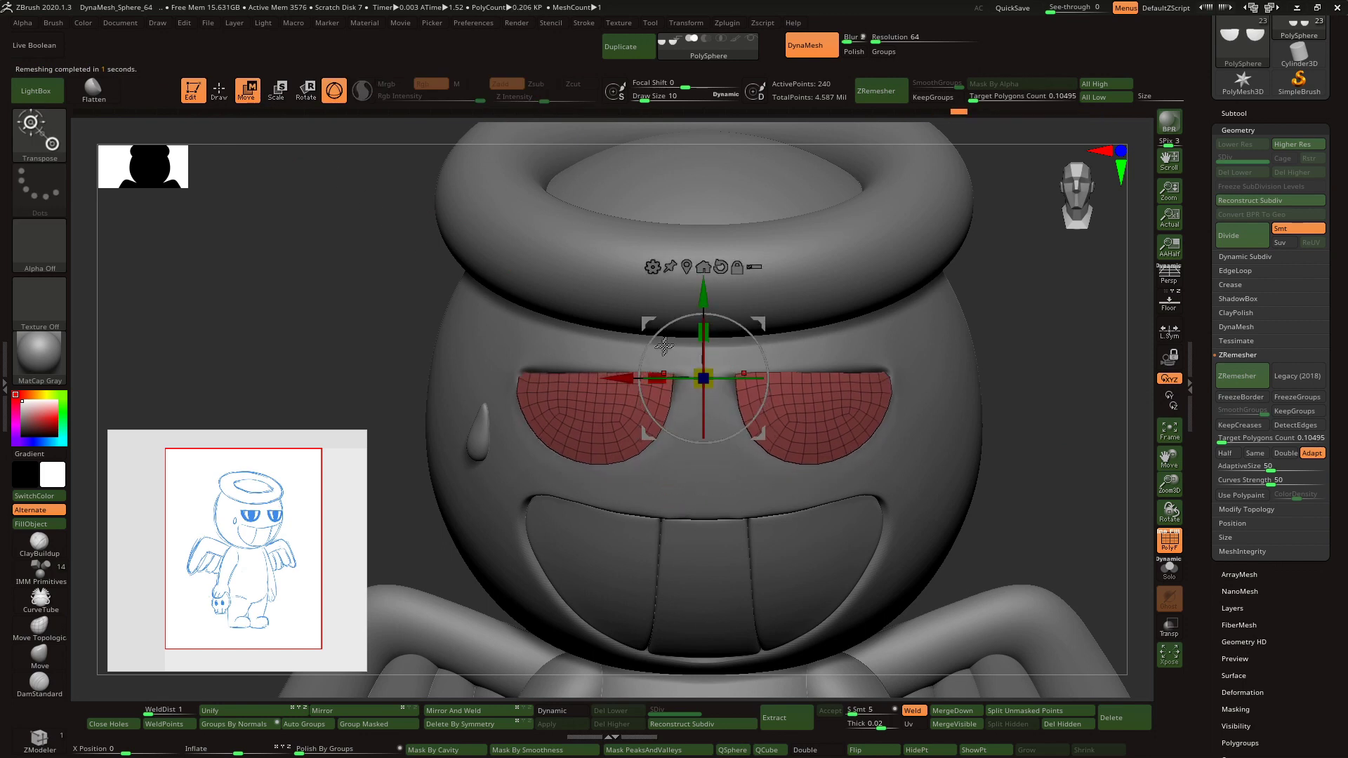
{"action": "left_click", "coordinate": [219, 94]}
{"action": "left_click_drag", "start_coordinate": [254, 295], "coordinate": [352, 306]}
{"action": "left_click_drag", "start_coordinate": [975, 408], "coordinate": [1053, 397]}
{"action": "left_click_drag", "start_coordinate": [1169, 458], "coordinate": [1062, 471]}
- Adjust the eye pieces' angle and depth from the side so they sit slightly back in the eye sockets
{"action": "left_click", "coordinate": [306, 91]}
{"action": "left_click", "coordinate": [728, 424], "text": "alt"}
{"action": "left_click_drag", "start_coordinate": [813, 424], "coordinate": [767, 380]}
{"action": "left_click_drag", "start_coordinate": [913, 390], "coordinate": [776, 362]}
{"action": "left_click_drag", "start_coordinate": [888, 358], "coordinate": [930, 356], "text": "shift"}
{"action": "left_click_drag", "start_coordinate": [926, 412], "coordinate": [918, 414]}
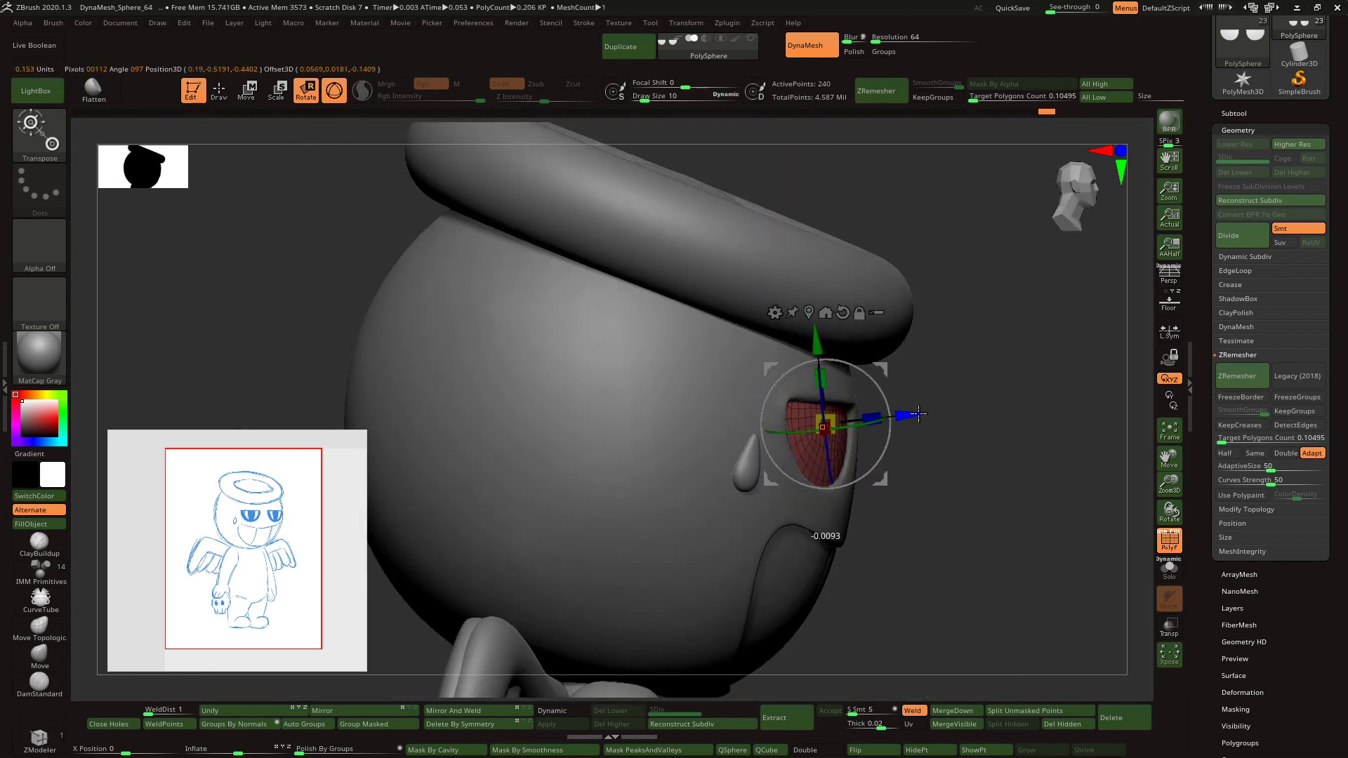
{"action": "left_click_drag", "start_coordinate": [935, 362], "coordinate": [909, 349], "text": "shift"}
{"action": "key", "text": "q"}
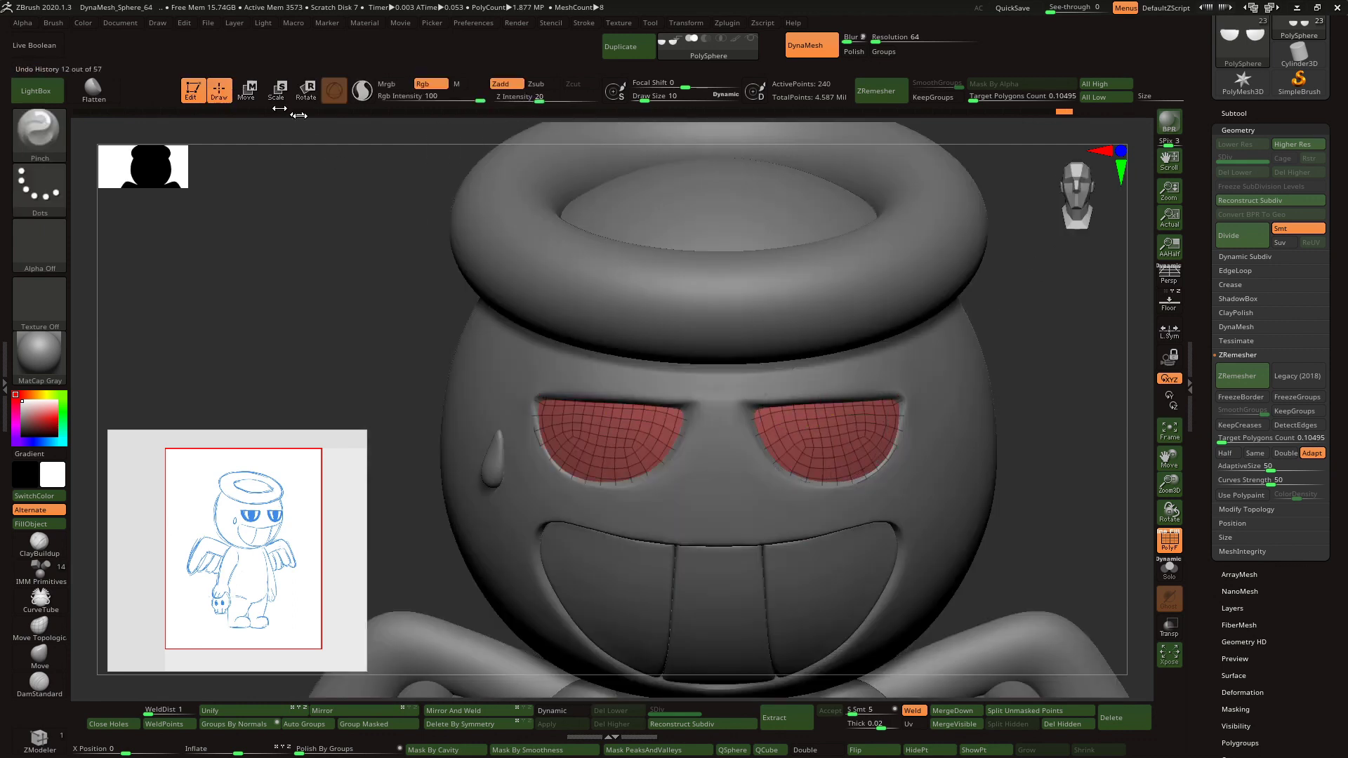
- Duplicate the eye pieces subtool and isolate the copy
{"action": "left_click", "coordinate": [1233, 113]}
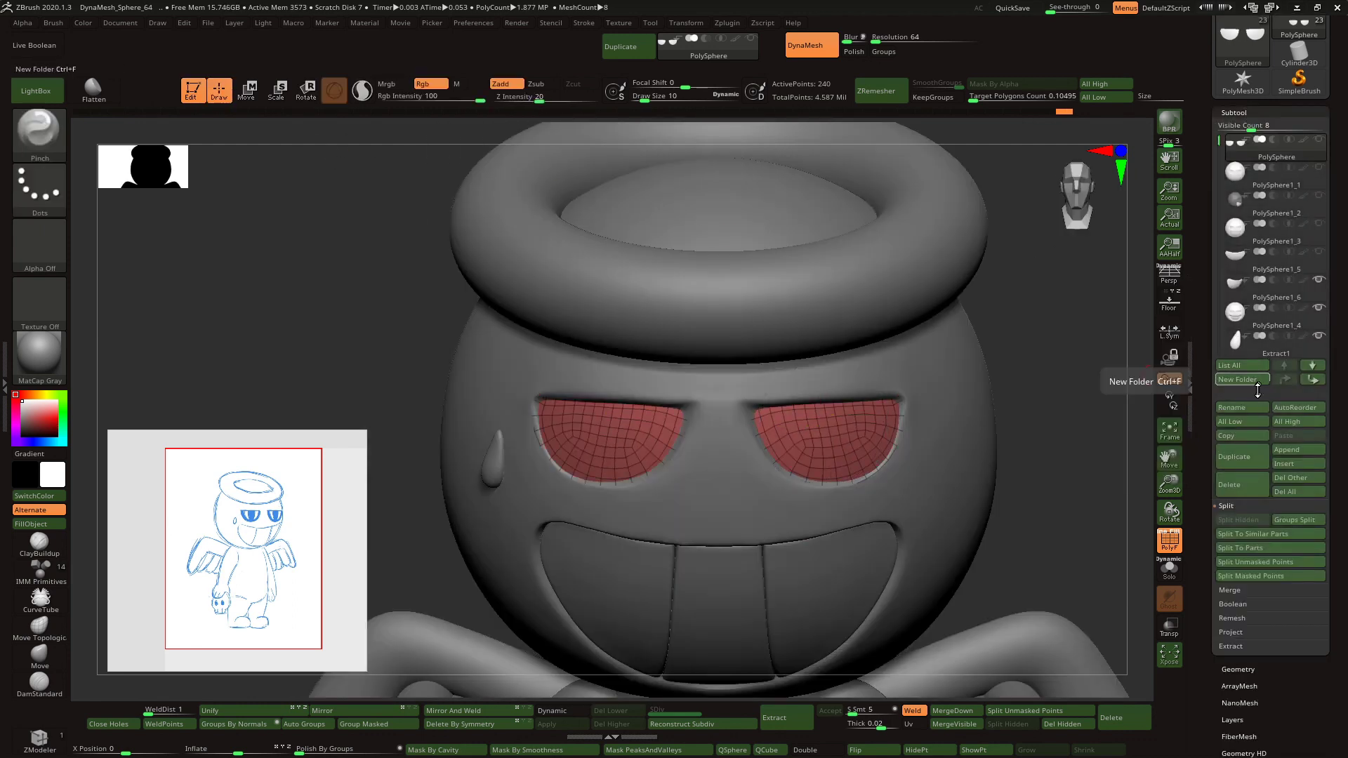
{"action": "left_click", "coordinate": [1241, 456]}
{"action": "left_click", "coordinate": [1275, 175]}
{"action": "left_click_drag", "start_coordinate": [1060, 484], "coordinate": [1122, 514]}
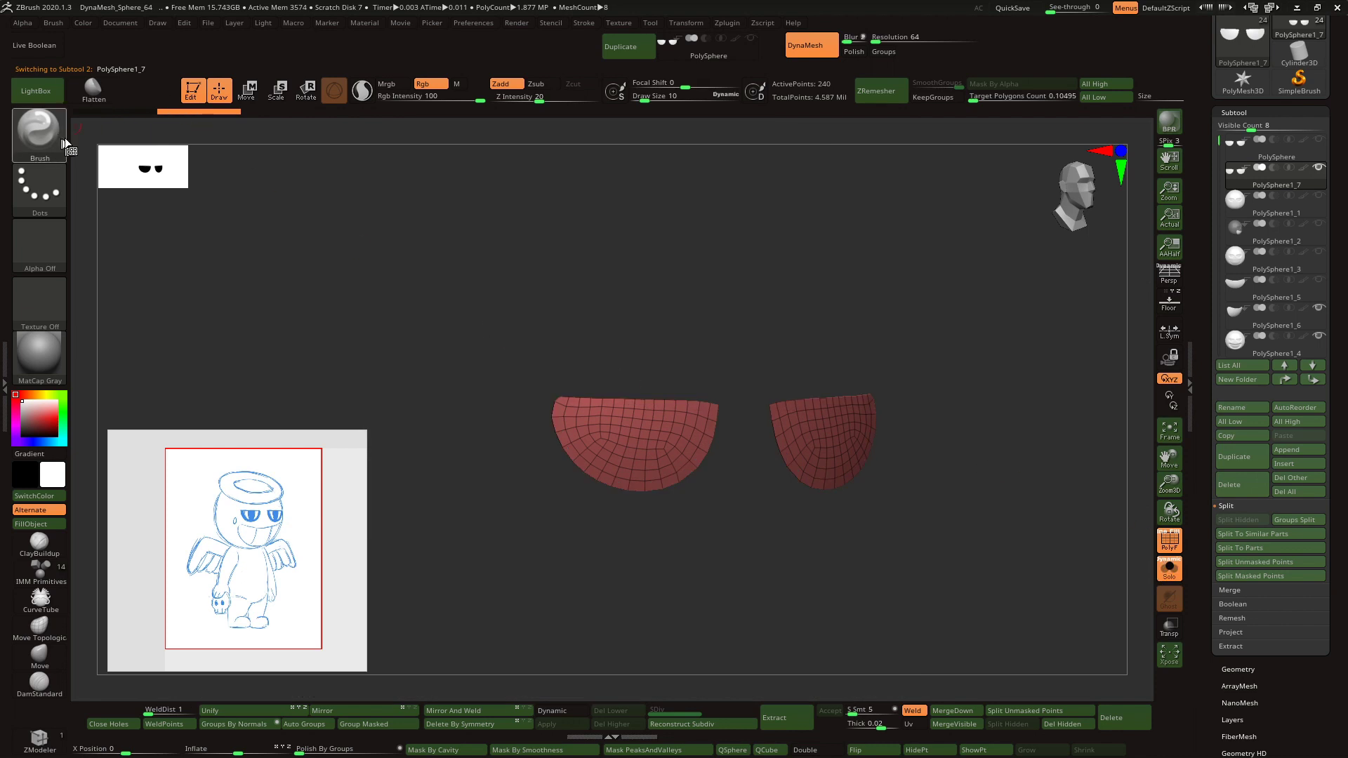
- Extrude all polygons of the isolated eye pieces with the ZModeler brush to give them thickness
{"action": "left_click", "coordinate": [39, 134]}
{"action": "left_click", "coordinate": [449, 424]}
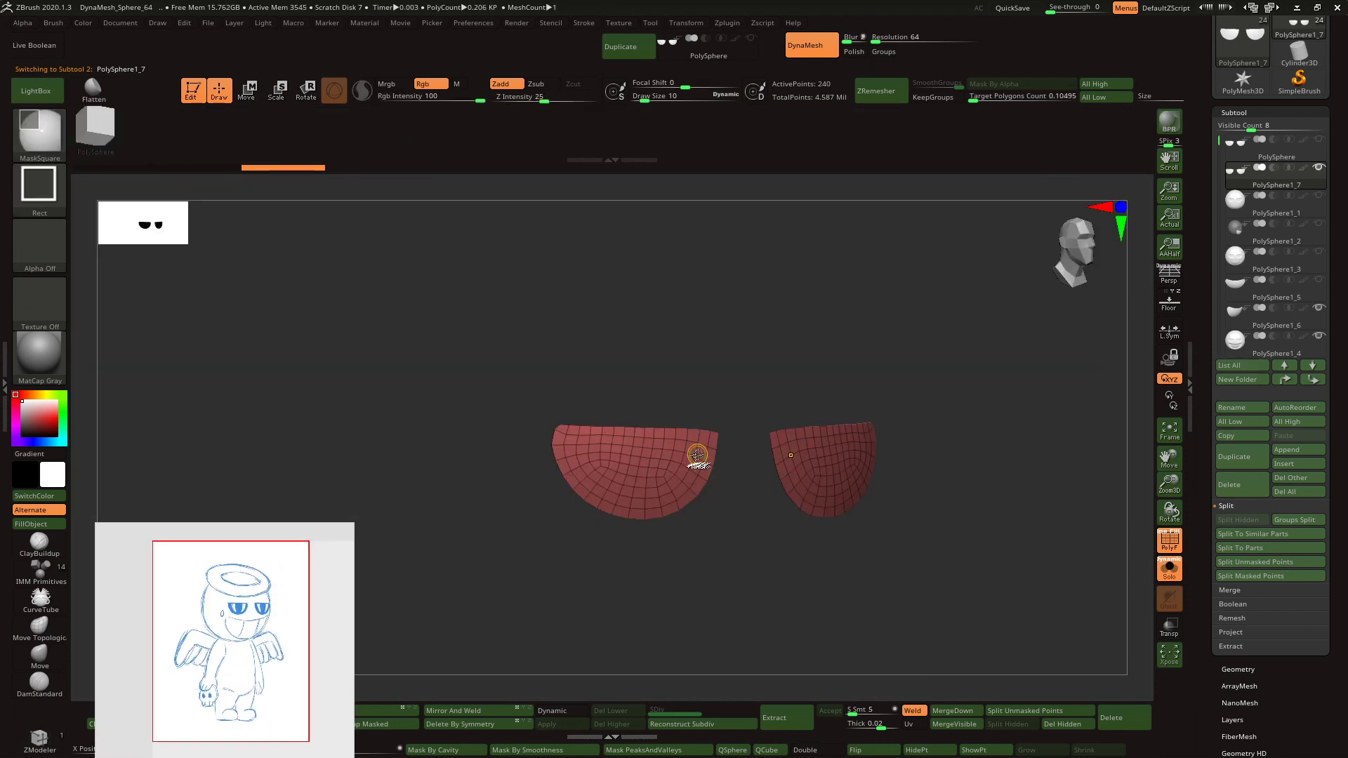
{"action": "key", "text": "space"}
{"action": "left_click", "coordinate": [716, 350]}
{"action": "left_click_drag", "start_coordinate": [713, 439], "coordinate": [744, 447]}
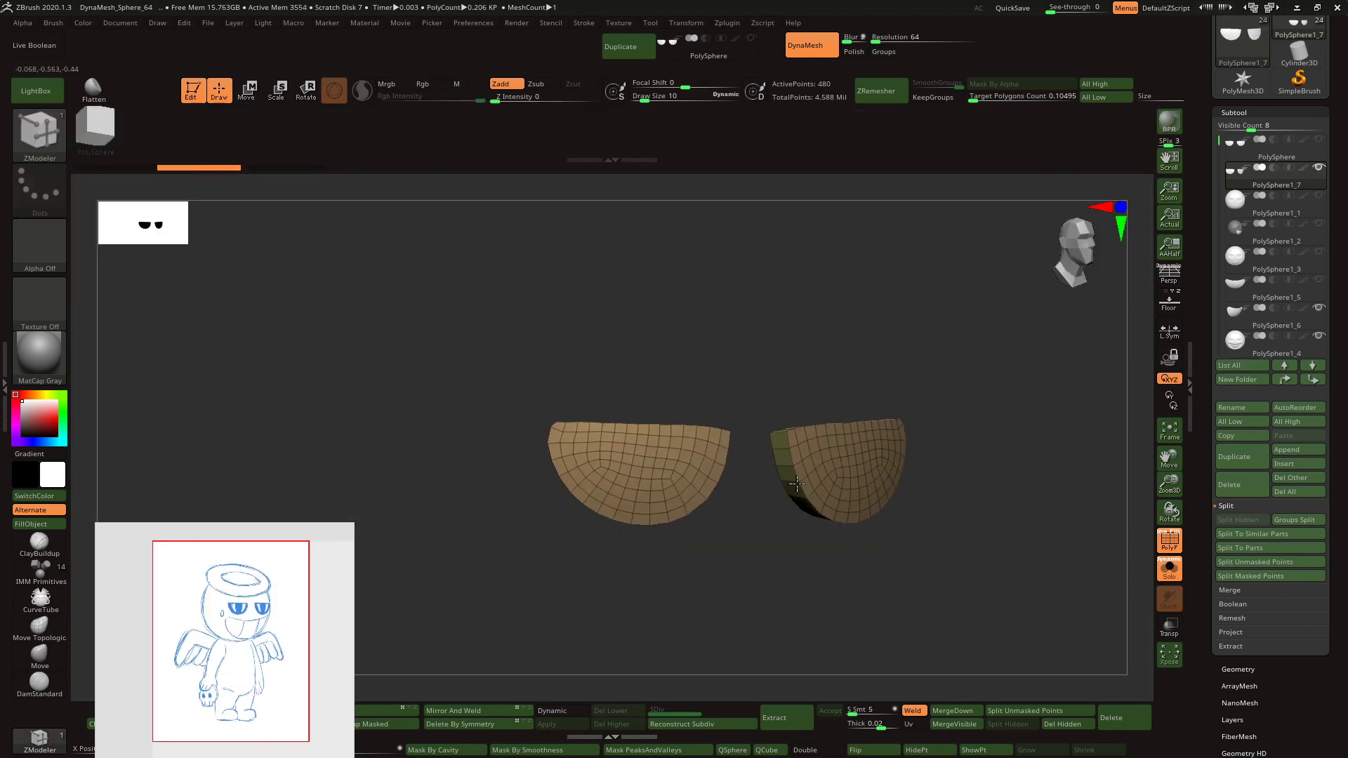
- Regroup the thickened eye pieces' polygons with Groups By Normals
{"action": "left_click_drag", "start_coordinate": [808, 393], "coordinate": [762, 397], "text": "shift"}
{"action": "left_click", "coordinate": [271, 721]}
{"action": "left_click_drag", "start_coordinate": [527, 590], "coordinate": [562, 617]}
- Isolate the narrow polygroups along the upper edge of both eye pieces
{"action": "left_click", "coordinate": [711, 440], "text": "ctrl+shift"}
{"action": "left_click_drag", "start_coordinate": [933, 466], "coordinate": [948, 477], "text": "ctrl+shift"}
{"action": "left_click", "coordinate": [926, 435], "text": "ctrl+shift"}
{"action": "left_click", "coordinate": [925, 396], "text": "ctrl+shift"}
{"action": "left_click_drag", "start_coordinate": [965, 411], "coordinate": [981, 425], "text": "ctrl+shift"}
{"action": "mouse_move", "coordinate": [997, 425]}
{"action": "left_mouse_down", "text": "shift"}
{"action": "mouse_move", "coordinate": [1025, 376]}
{"action": "mouse_move", "coordinate": [1011, 421]}
{"action": "mouse_move", "coordinate": [1006, 405]}
{"action": "left_mouse_up", "text": "shift"}
{"action": "left_click", "coordinate": [891, 401], "text": "ctrl+shift"}
{"action": "left_click", "coordinate": [1006, 404], "text": "ctrl+shift"}
{"action": "left_click", "coordinate": [906, 392], "text": "ctrl+shift"}
{"action": "key", "text": "ctrl+shift+a"}
{"action": "left_click_drag", "start_coordinate": [877, 492], "coordinate": [849, 448], "text": "ctrl+shift"}
{"action": "left_click", "coordinate": [849, 449], "text": "ctrl+shift"}
{"action": "left_click_drag", "start_coordinate": [730, 523], "coordinate": [689, 542]}
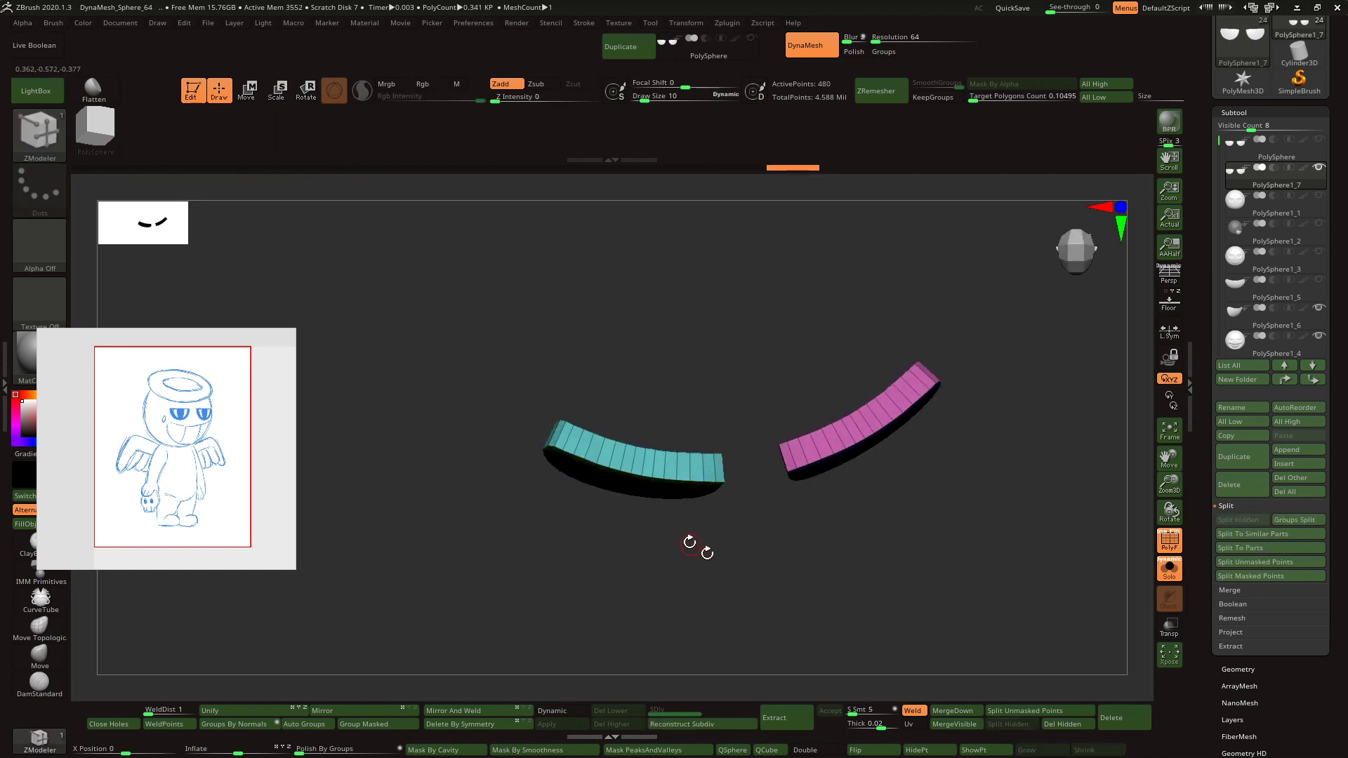
- Turn on double-sided display and separate the upper edge strips into their own polygroups, apart from the rest of each eye piece
{"action": "left_click", "coordinate": [615, 454], "text": "ctrl+shift"}
{"action": "left_click", "coordinate": [615, 454], "text": "ctrl+shift"}
{"action": "left_click", "coordinate": [897, 402], "text": "ctrl+shift"}
{"action": "left_click_drag", "start_coordinate": [976, 394], "coordinate": [997, 393], "text": "ctrl+shift"}
{"action": "left_click_drag", "start_coordinate": [1011, 397], "coordinate": [1023, 460]}
{"action": "left_click", "coordinate": [814, 750]}
{"action": "left_click_drag", "start_coordinate": [744, 562], "coordinate": [678, 442]}
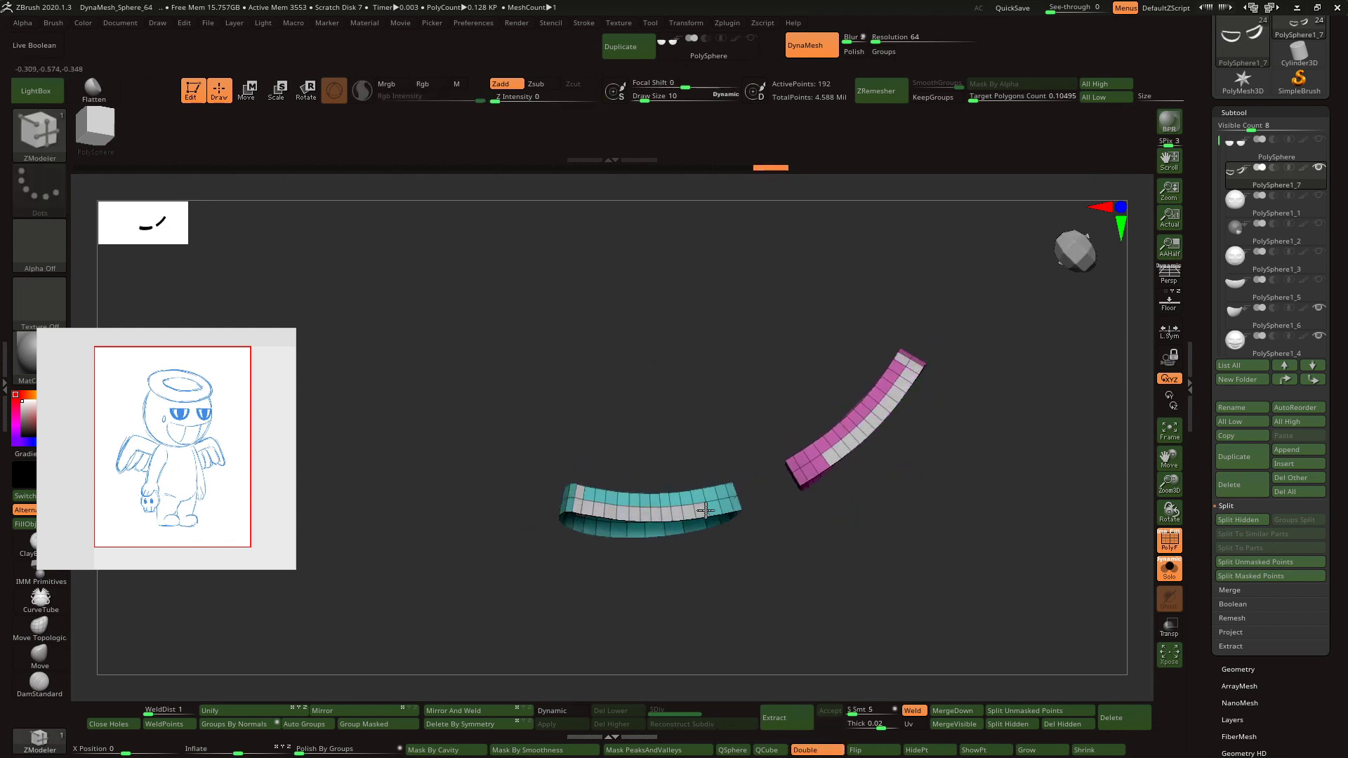
{"action": "left_click_drag", "start_coordinate": [727, 513], "coordinate": [1028, 491]}
{"action": "left_click", "coordinate": [864, 488], "text": "ctrl+alt+shift"}
{"action": "left_click", "coordinate": [313, 724]}
{"action": "left_click", "coordinate": [1099, 534], "text": "ctrl+shift"}
{"action": "left_click_drag", "start_coordinate": [1105, 535], "coordinate": [1095, 566]}
- ZRemesh the eye pieces with KeepGroups on and a target polygon count of 0.41708
{"action": "left_click", "coordinate": [1237, 669]}
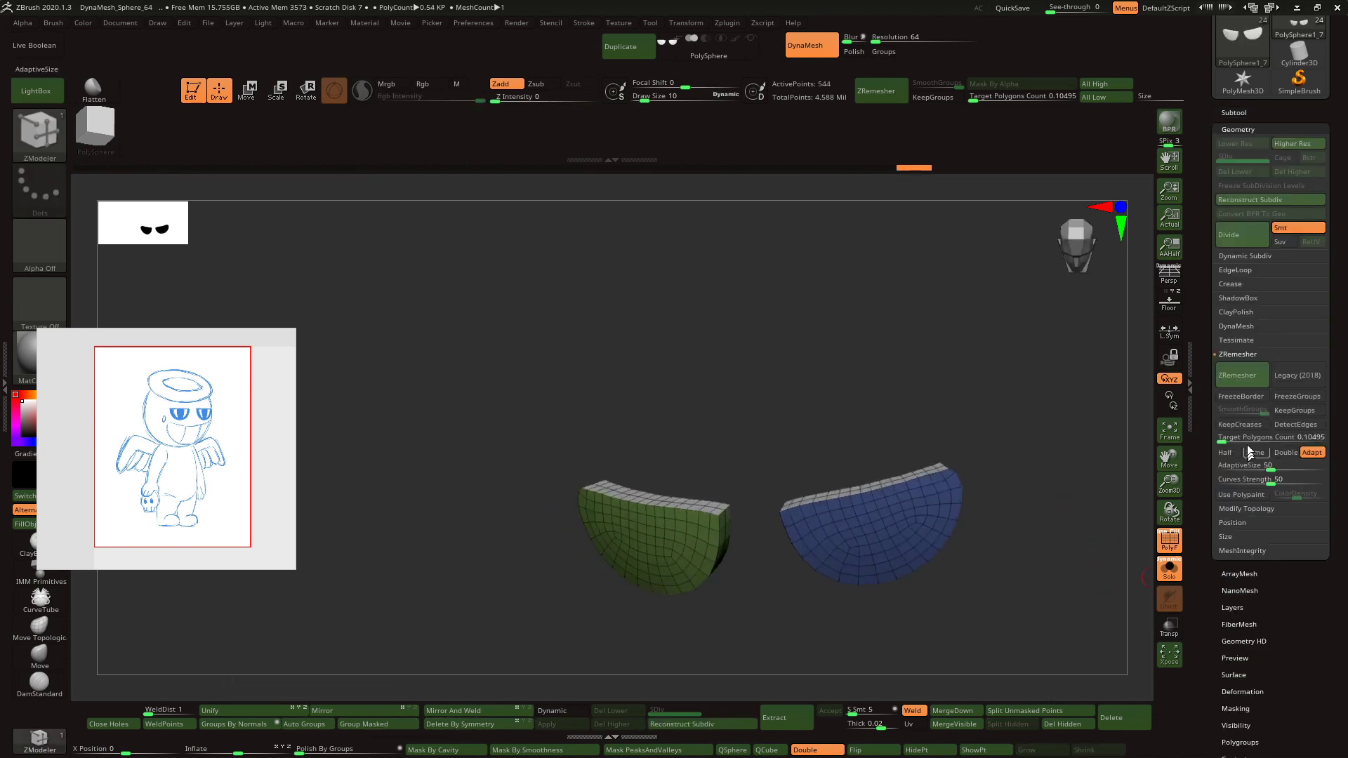
{"action": "left_click", "coordinate": [1230, 284]}
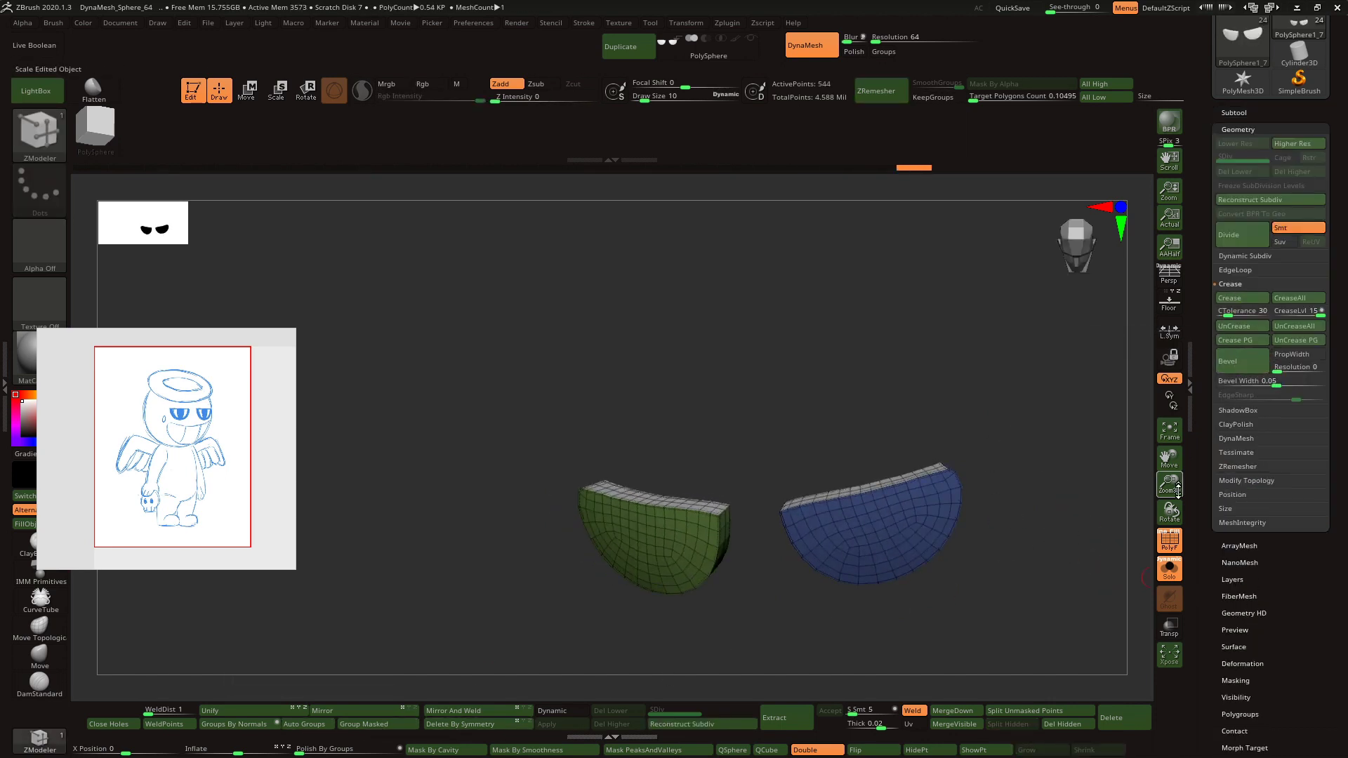
{"action": "left_click", "coordinate": [1230, 284]}
{"action": "left_click", "coordinate": [1237, 354]}
{"action": "left_click_drag", "start_coordinate": [1224, 439], "coordinate": [1249, 439]}
{"action": "left_click", "coordinate": [1253, 383]}
{"action": "left_click_drag", "start_coordinate": [1059, 455], "coordinate": [1067, 422]}
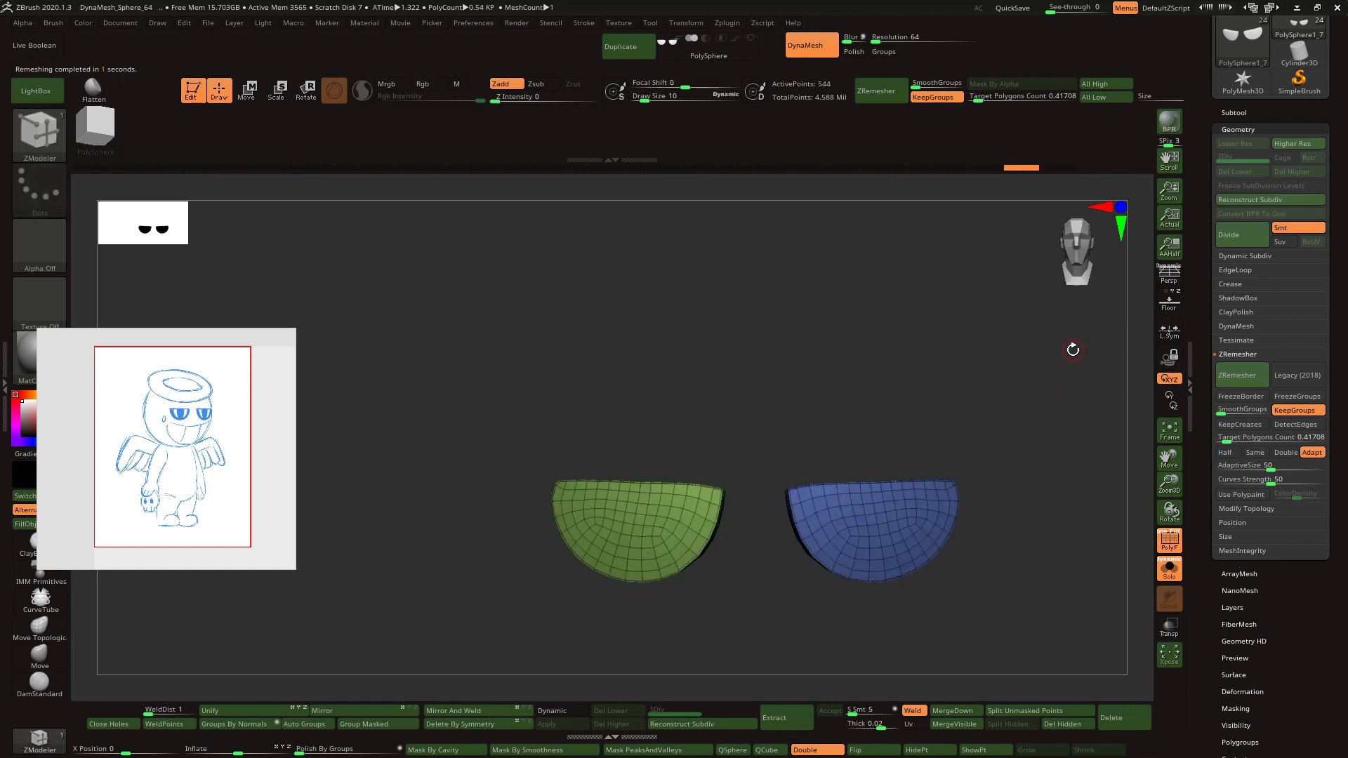
- Set the target polygon count to 0.1 and ZRemesh the eye pieces again for a coarser grid
{"action": "left_click", "coordinate": [1221, 439]}
{"action": "left_click", "coordinate": [1225, 389]}
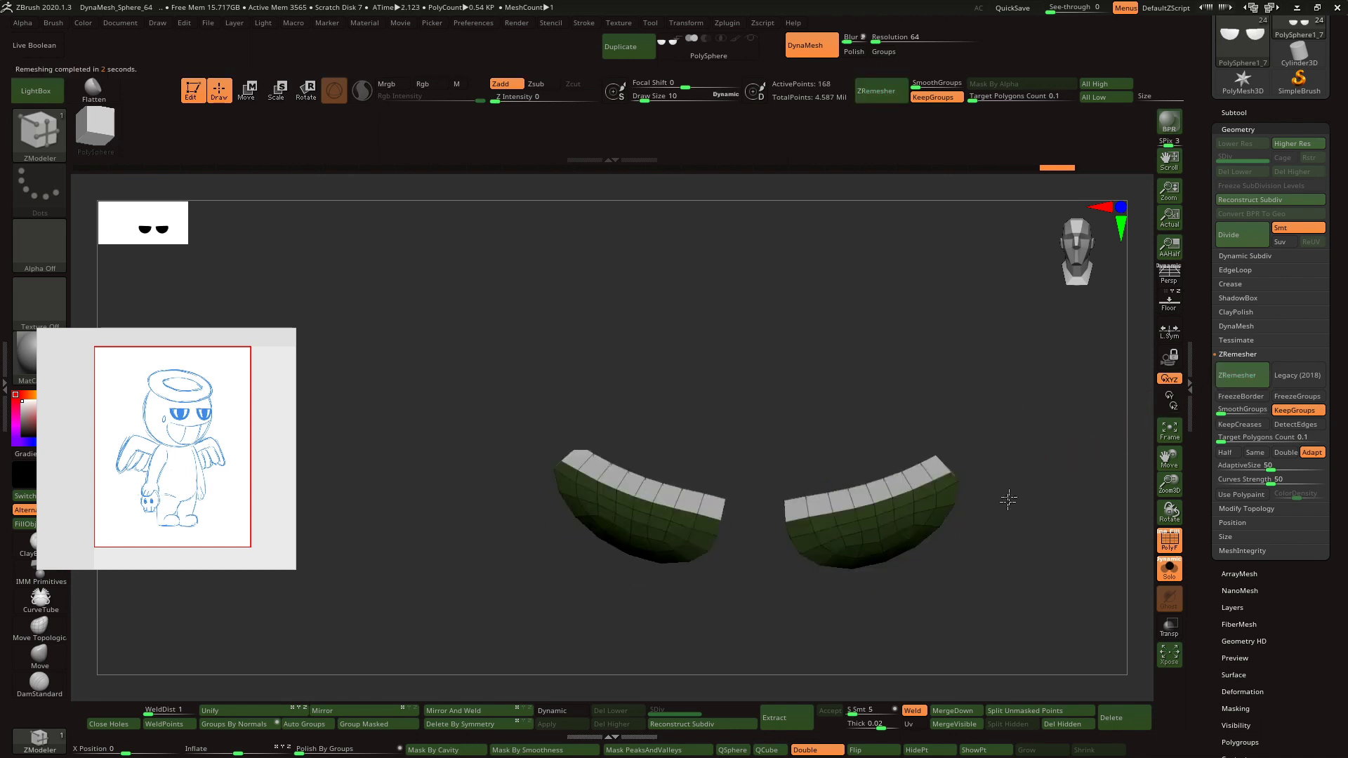
{"action": "key", "text": "ctrl"}
{"action": "key", "text": "ctrl+z"}
{"action": "mouse_move", "coordinate": [948, 500]}
{"action": "left_mouse_down", "text": "ctrl"}
{"action": "mouse_move", "coordinate": [924, 403]}
{"action": "mouse_move", "coordinate": [716, 322]}
{"action": "left_mouse_up", "text": "ctrl"}
{"action": "key", "text": "ctrl+z"}
{"action": "left_click", "coordinate": [971, 473], "text": "ctrl"}
- Refine the outer edges of the eye pieces with the Move Topological brush at draw size 30
{"action": "key", "text": "b"}
{"action": "left_click", "coordinate": [788, 149]}
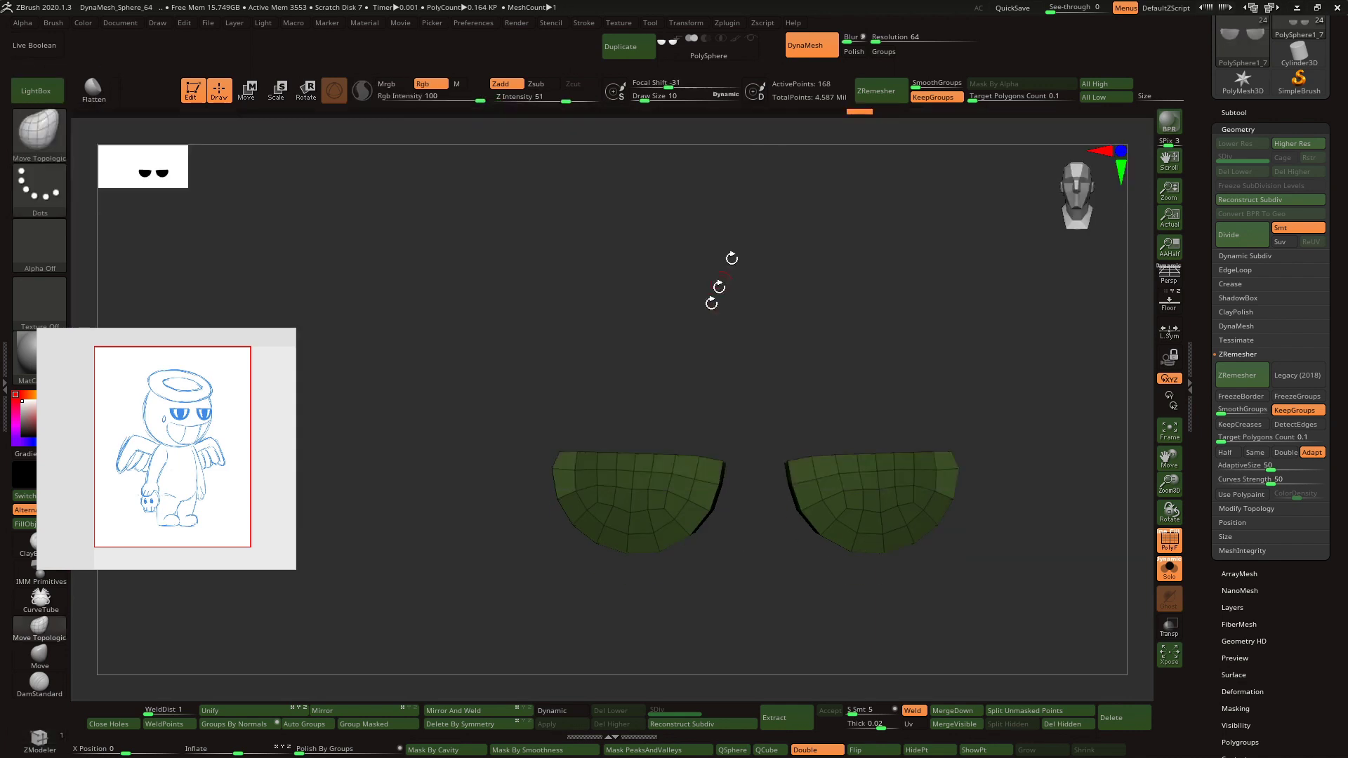
{"action": "left_click_drag", "start_coordinate": [632, 421], "coordinate": [561, 472]}
{"action": "left_click_drag", "start_coordinate": [695, 414], "coordinate": [584, 460], "text": "shift"}
{"action": "left_click_drag", "start_coordinate": [491, 428], "coordinate": [569, 410], "text": "shift"}
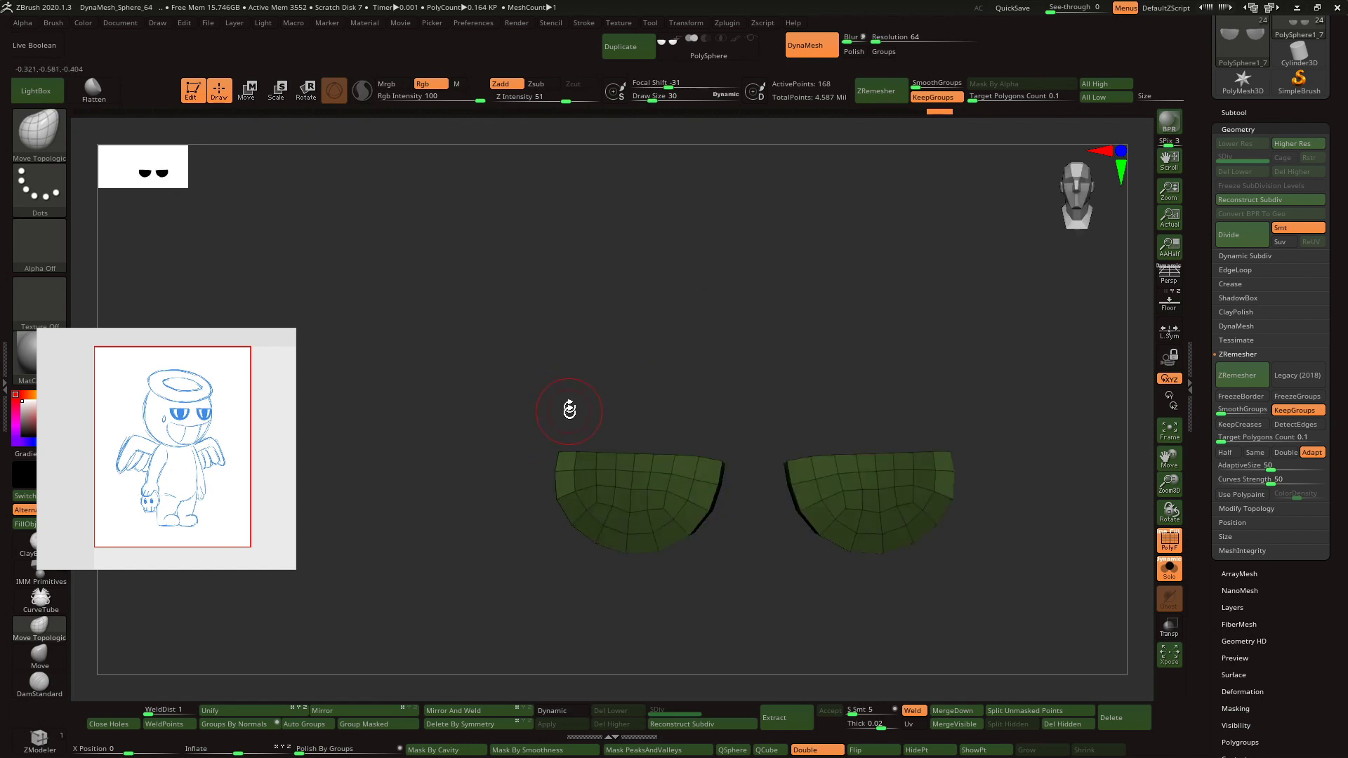
- Isolate the front faces of the eye pieces, delete the hidden geometry, and show the whole character again without wireframe
{"action": "left_click", "coordinate": [567, 500], "text": "ctrl"}
{"action": "left_click", "coordinate": [641, 464], "text": "ctrl+shift"}
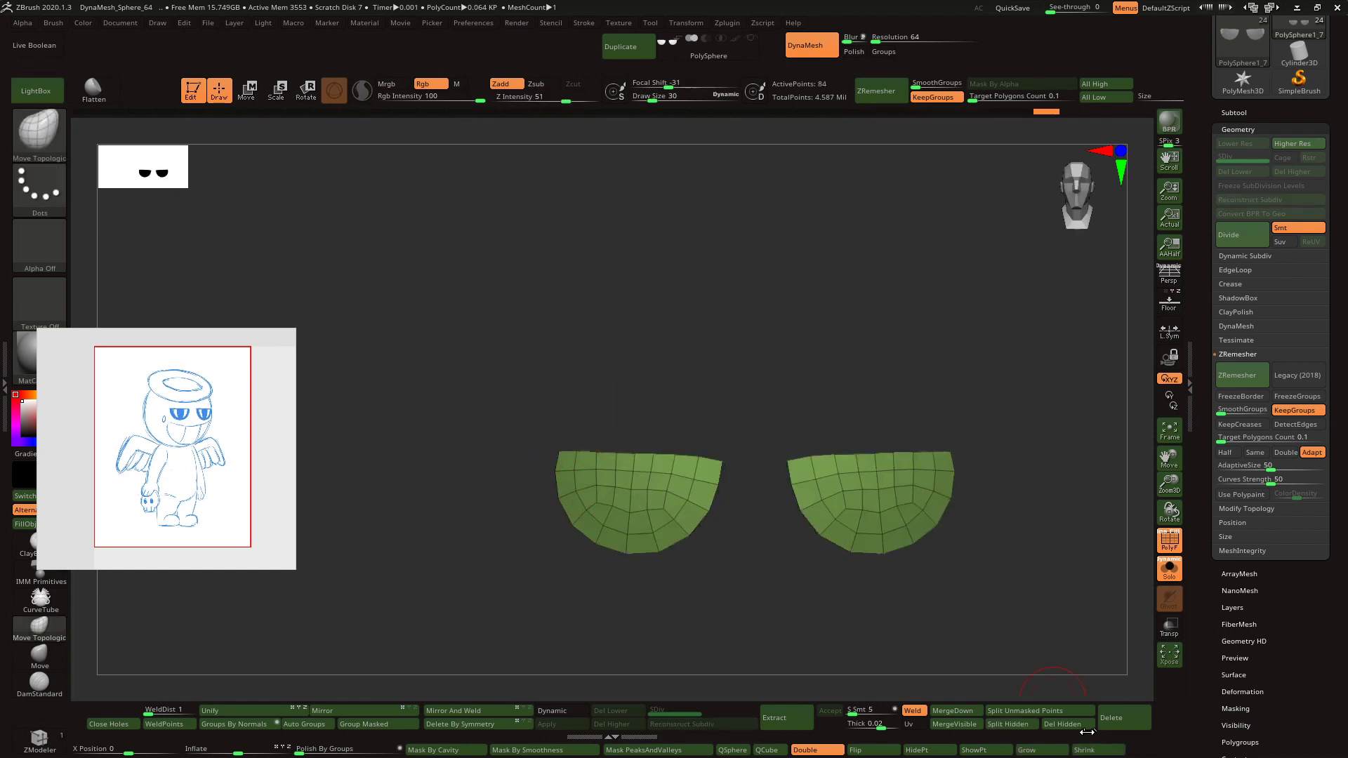
{"action": "left_click", "coordinate": [1062, 724]}
{"action": "left_click", "coordinate": [1168, 540]}
{"action": "left_click", "coordinate": [1168, 567]}
{"action": "left_click_drag", "start_coordinate": [1053, 540], "coordinate": [1112, 553]}
- Switch to the ZModeler brush and try extruding the eye faces to give them thickness
{"action": "left_click", "coordinate": [39, 132]}
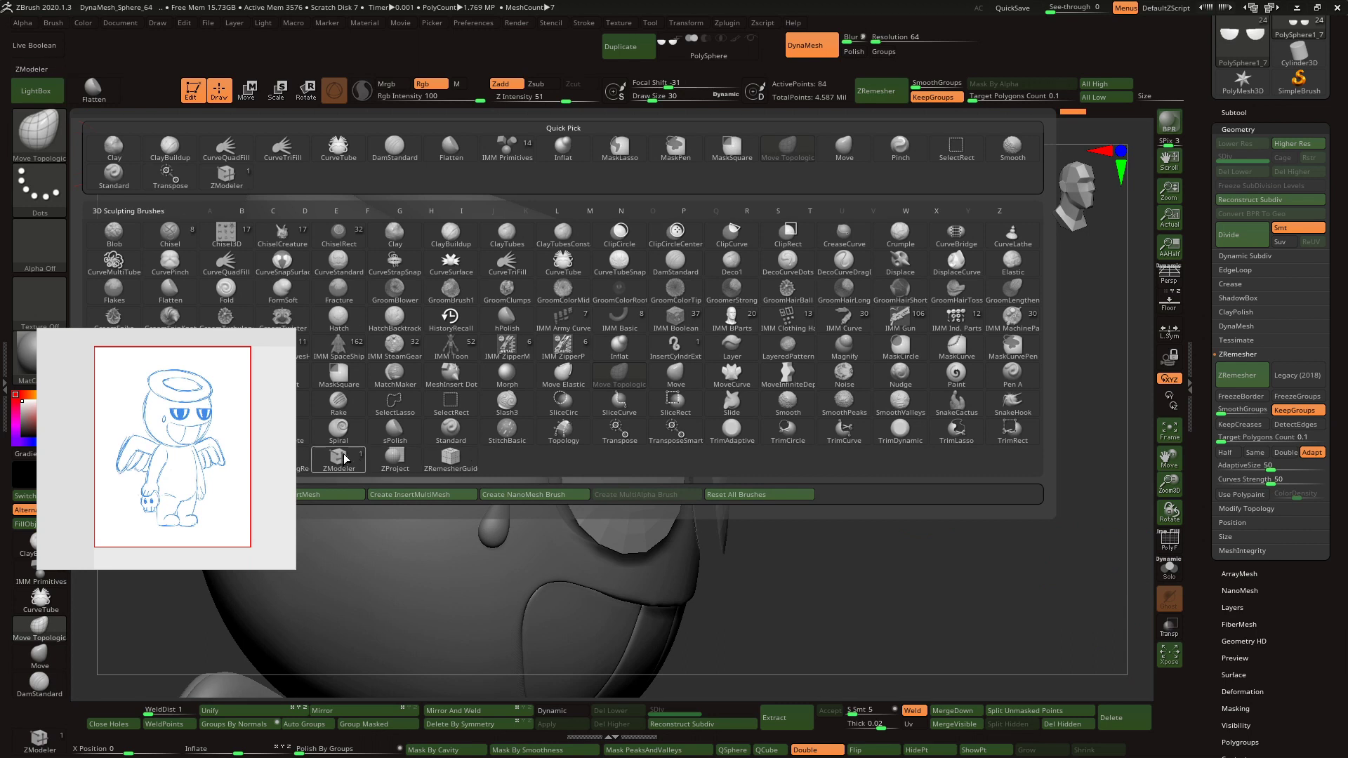
{"action": "left_click", "coordinate": [338, 457]}
{"action": "left_click_drag", "start_coordinate": [593, 500], "coordinate": [565, 506]}
{"action": "left_click_drag", "start_coordinate": [617, 431], "coordinate": [605, 427], "text": "shift"}
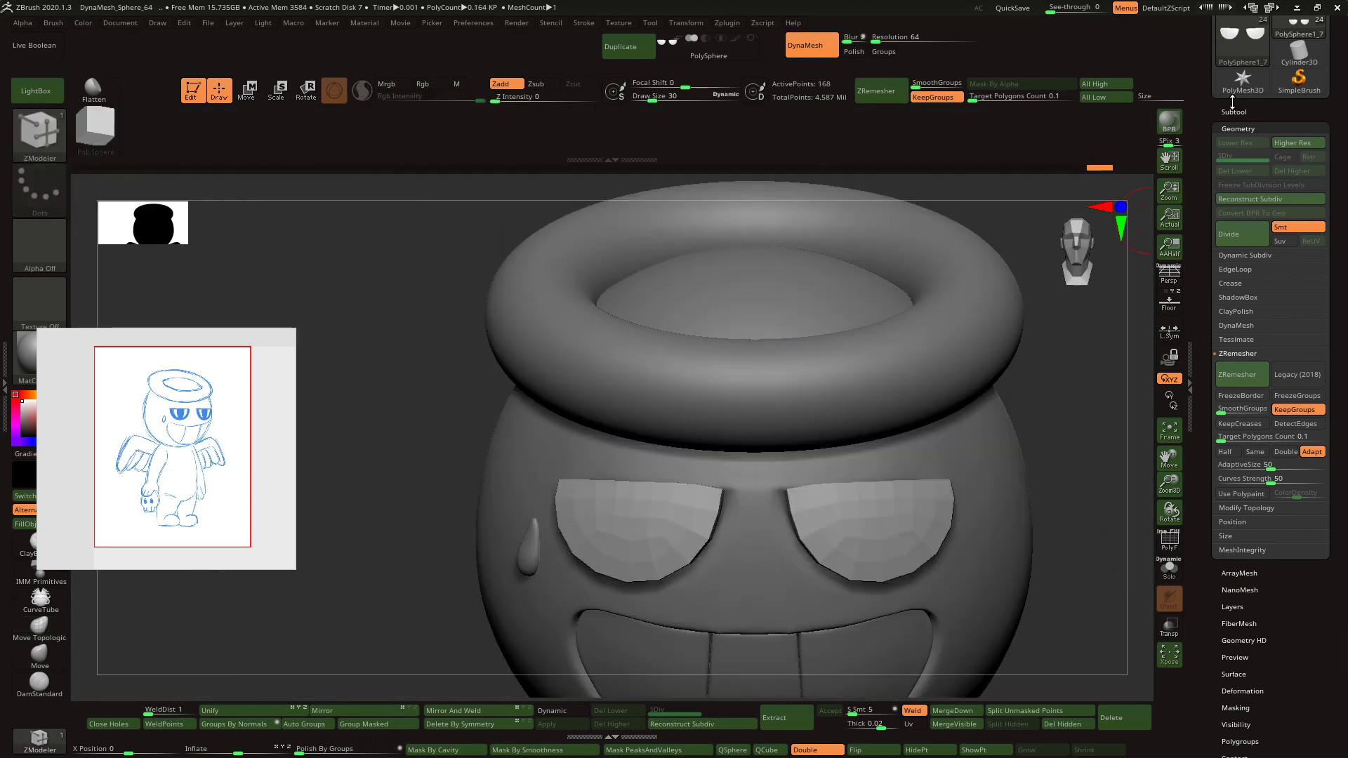
- Duplicate the eye faces subtool as a backup and keep the copy hidden
{"action": "left_click", "coordinate": [1241, 113]}
{"action": "left_click", "coordinate": [1245, 452]}
{"action": "right_click_drag", "start_coordinate": [851, 522], "coordinate": [1029, 553]}
{"action": "left_click", "coordinate": [1305, 180]}
{"action": "left_click", "coordinate": [1320, 197]}
{"action": "left_click", "coordinate": [1320, 169]}
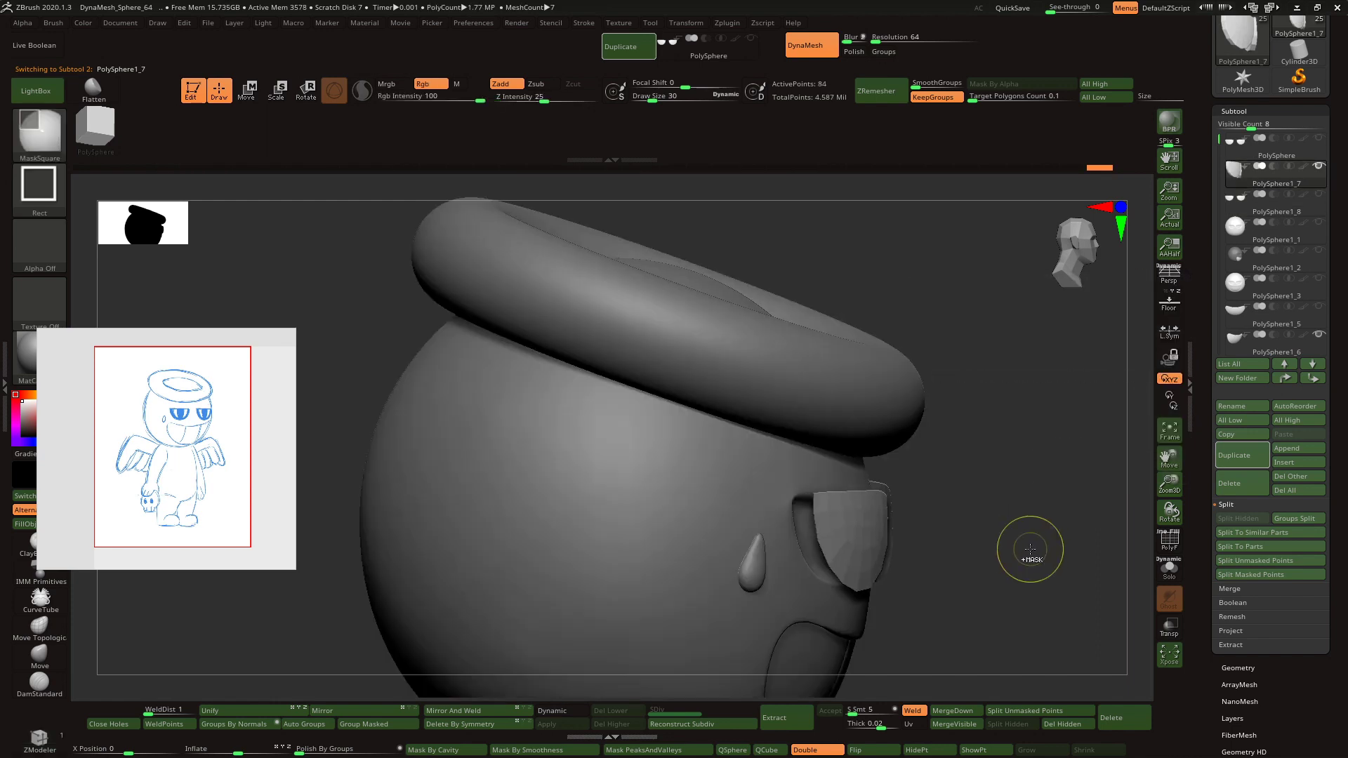
- Extrude all faces of the visible eye pieces with ZModeler to give them depth and show the wireframe
{"action": "left_click_drag", "start_coordinate": [834, 544], "coordinate": [790, 539]}
{"action": "right_click_drag", "start_coordinate": [983, 562], "coordinate": [956, 612]}
{"action": "left_click", "coordinate": [1169, 542]}
- Isolate the eye pieces and crease them along their polygroup borders
{"action": "left_click", "coordinate": [1235, 668]}
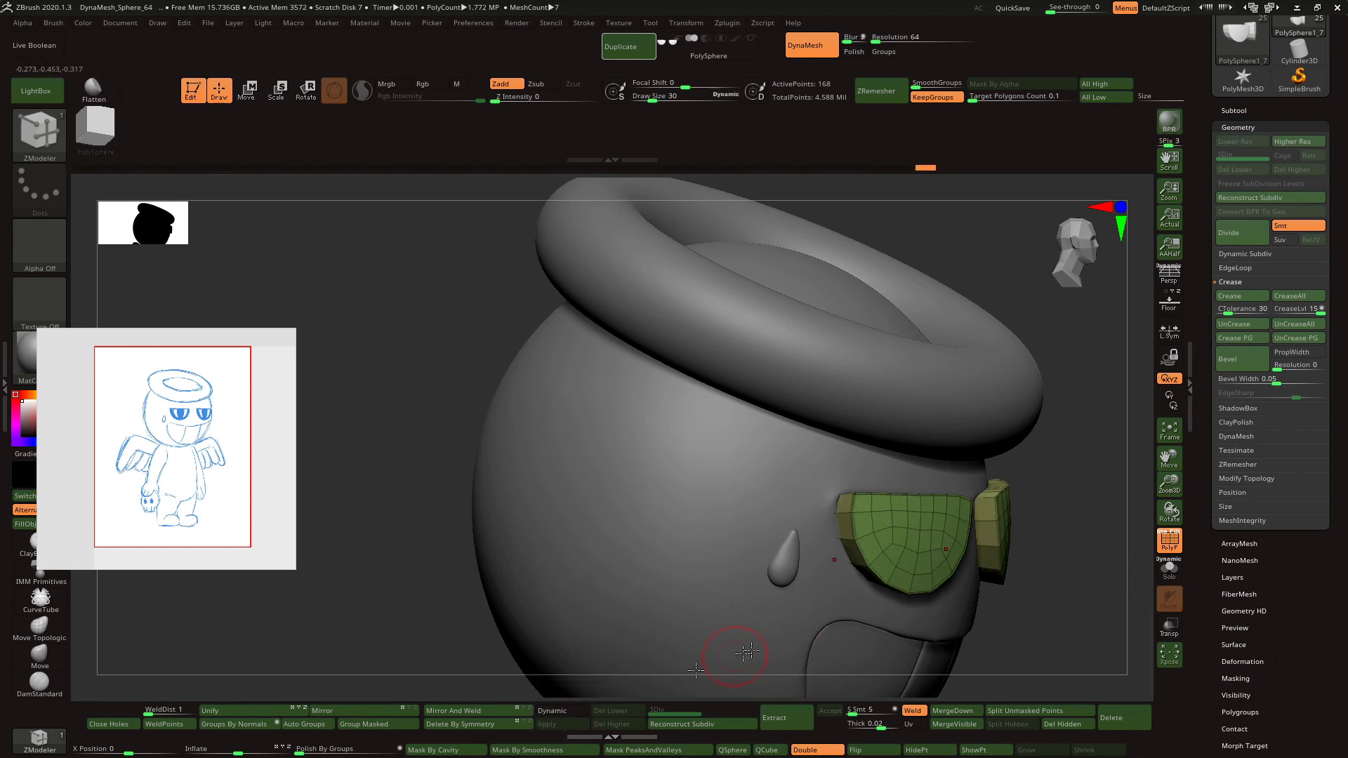
{"action": "right_click_drag", "start_coordinate": [722, 647], "coordinate": [1017, 586]}
{"action": "left_click", "coordinate": [1169, 569]}
{"action": "right_click_drag", "start_coordinate": [1116, 540], "coordinate": [1065, 478], "text": "alt"}
{"action": "left_click_drag", "start_coordinate": [572, 534], "coordinate": [743, 469], "text": "alt"}
{"action": "left_click", "coordinate": [1246, 338]}
- Apply dynamic subdivision to the creased eye pieces and show the full character again without wireframe
{"action": "left_click", "coordinate": [562, 712]}
{"action": "left_click", "coordinate": [565, 726]}
{"action": "right_click_drag", "start_coordinate": [677, 669], "coordinate": [1239, 555]}
{"action": "left_click", "coordinate": [1169, 541]}
{"action": "left_click", "coordinate": [1169, 569]}
{"action": "right_click_drag", "start_coordinate": [1020, 518], "coordinate": [1140, 457]}
- Straighten the gizmo and fine-tune the eye pieces' scale and position so they sit closer together on the face
{"action": "left_click", "coordinate": [287, 97]}
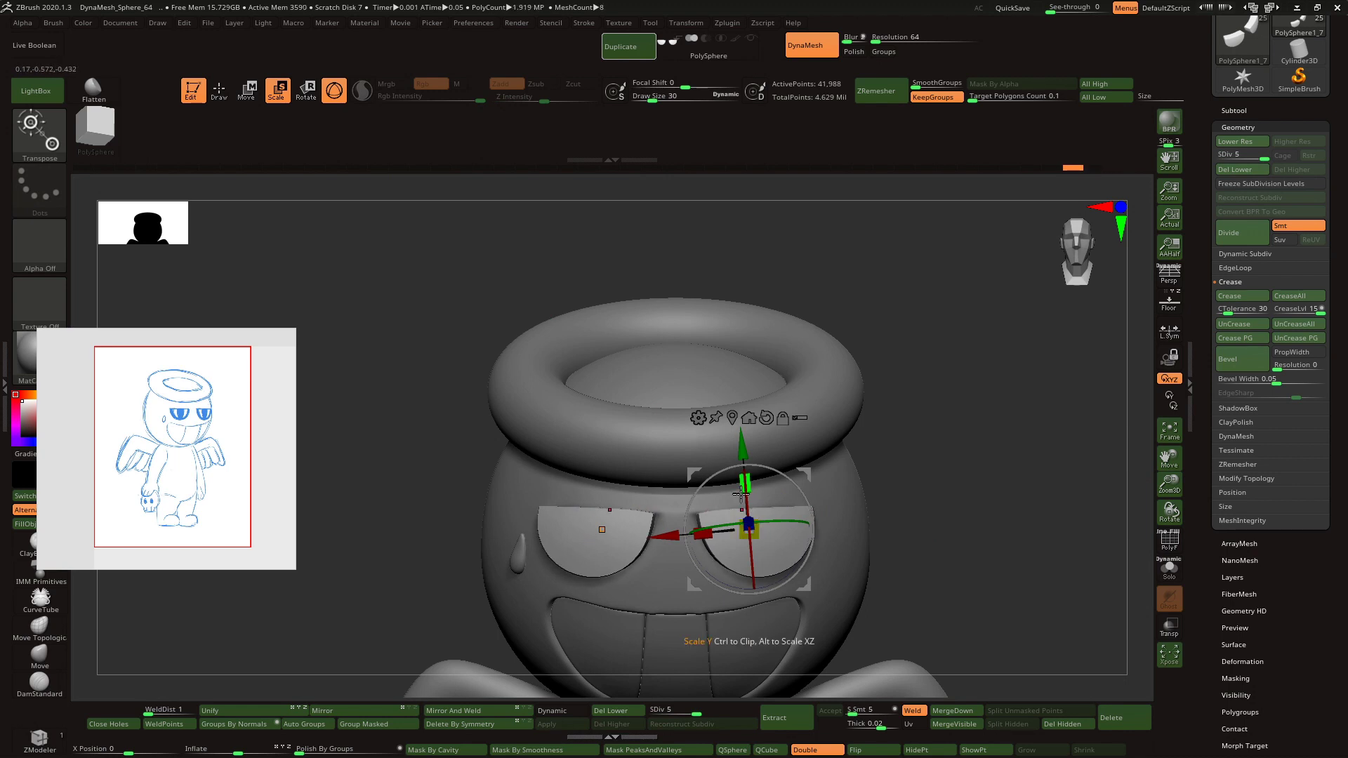
{"action": "left_click", "coordinate": [782, 419]}
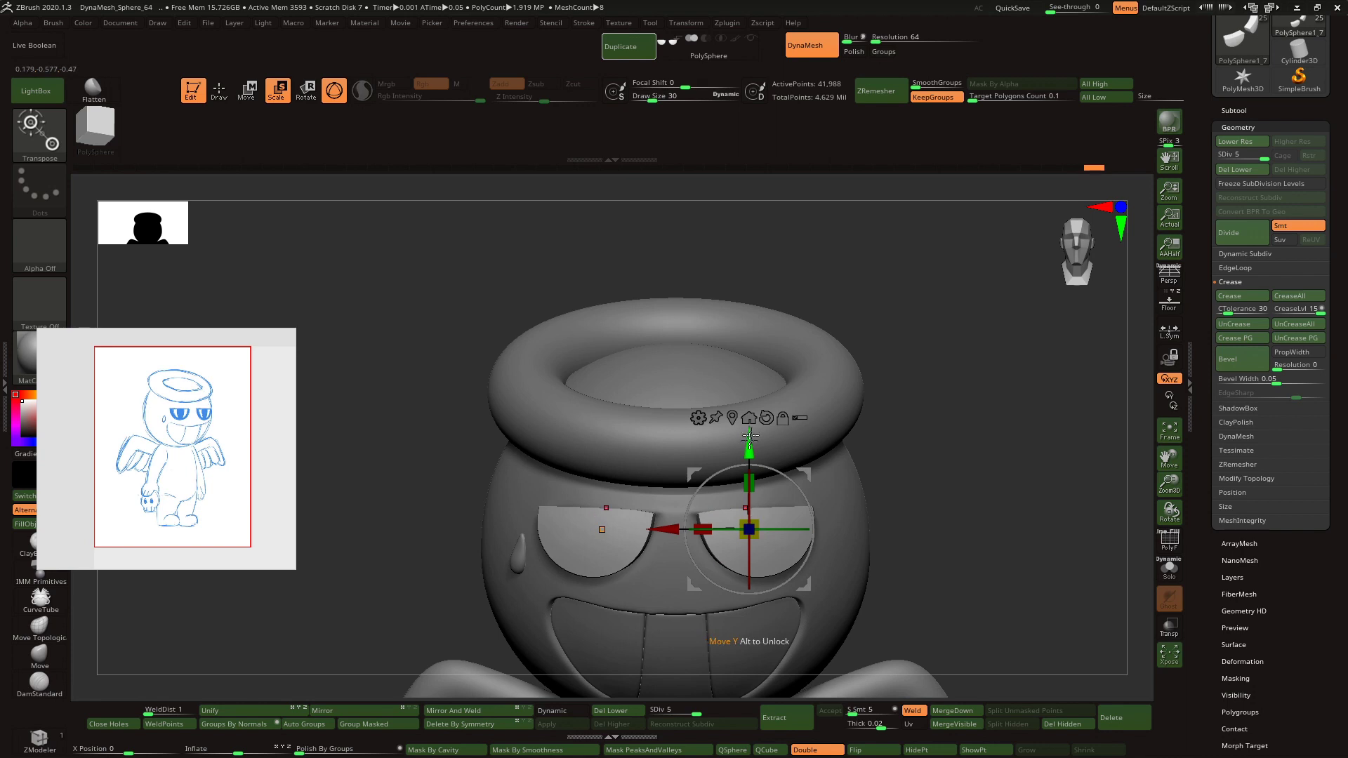
{"action": "left_click_drag", "start_coordinate": [756, 519], "coordinate": [753, 523]}
{"action": "right_click_drag", "start_coordinate": [826, 446], "coordinate": [848, 448], "text": "shift"}
{"action": "left_click_drag", "start_coordinate": [850, 472], "coordinate": [840, 475]}
{"action": "right_click_drag", "start_coordinate": [990, 414], "coordinate": [946, 406], "text": "shift"}
{"action": "left_click_drag", "start_coordinate": [1170, 453], "coordinate": [1090, 438]}
{"action": "left_click_drag", "start_coordinate": [850, 444], "coordinate": [844, 443]}
- Show the floor grid with the reference sketch behind the head and return to Draw mode
{"action": "key", "text": "shift+p"}
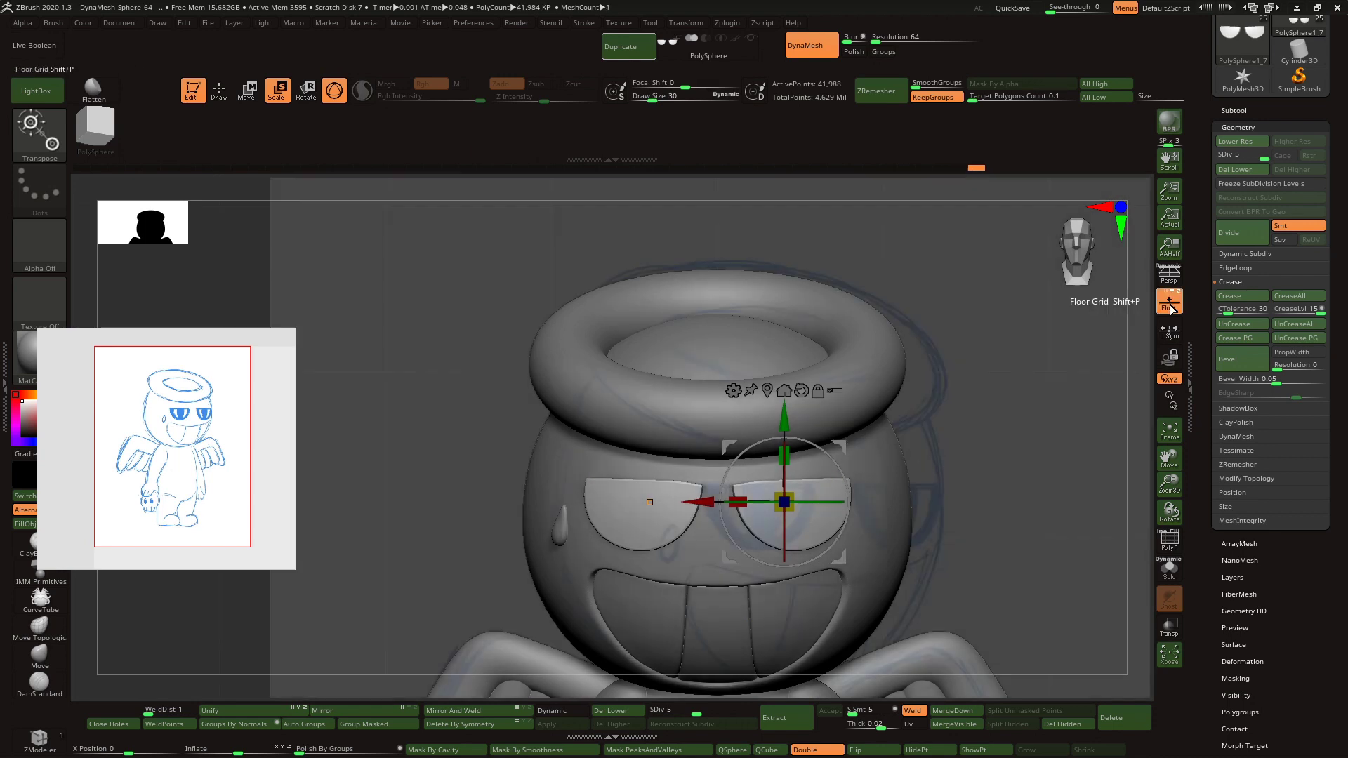
{"action": "key", "text": "q"}
{"action": "left_click_drag", "start_coordinate": [996, 337], "coordinate": [1100, 553]}
- Set the eye pieces subtool to subtraction and move it down the list below the sweat drop
{"action": "left_click", "coordinate": [1234, 110]}
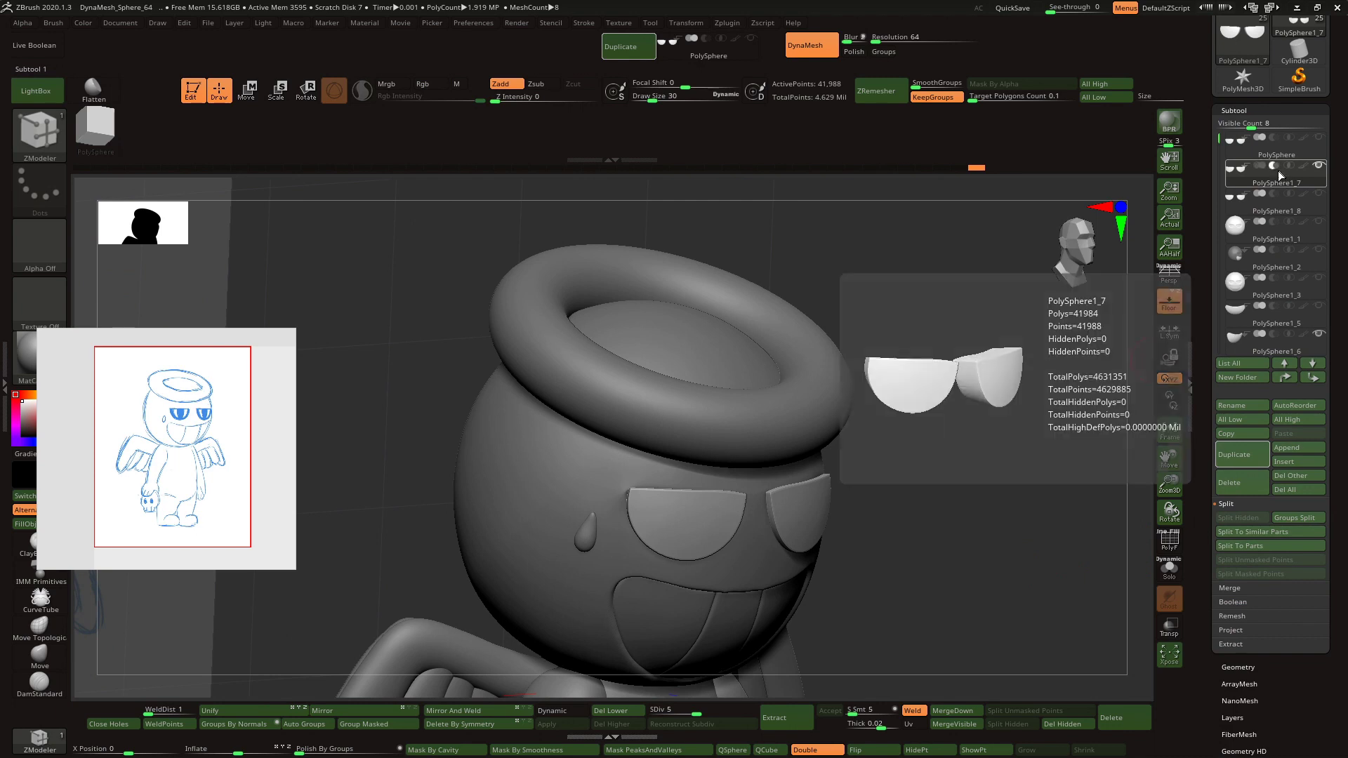
{"action": "left_click", "coordinate": [1313, 378]}
{"action": "left_click", "coordinate": [1312, 379]}
{"action": "left_click", "coordinate": [1312, 378]}
{"action": "left_click", "coordinate": [1313, 378]}
{"action": "left_click", "coordinate": [1312, 379]}
{"action": "left_click", "coordinate": [1313, 378]}
{"action": "left_click", "coordinate": [1313, 379]}
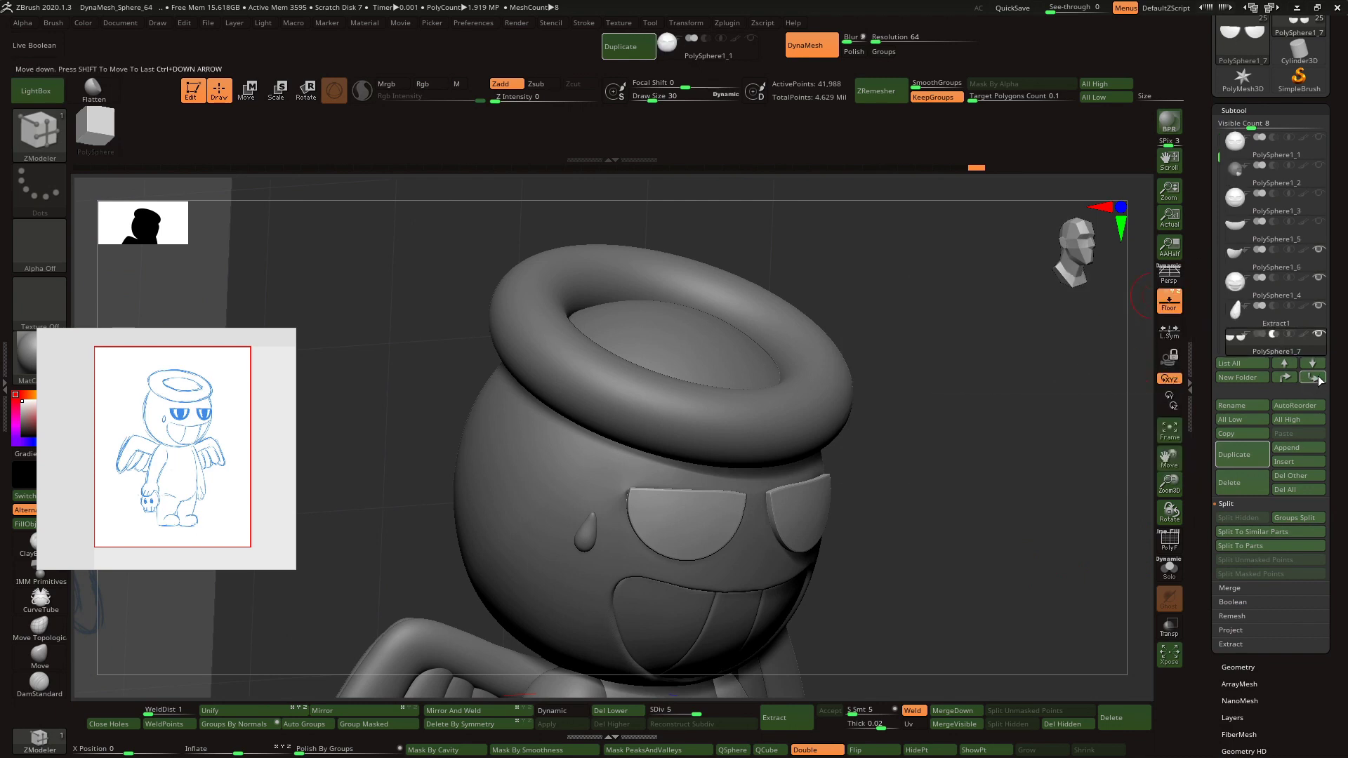
- Turn on Live Boolean to preview the eye shapes cut into the head
{"action": "left_click_drag", "start_coordinate": [989, 482], "coordinate": [1013, 485]}
{"action": "left_click", "coordinate": [37, 46]}
{"action": "left_click_drag", "start_coordinate": [948, 450], "coordinate": [1051, 497]}
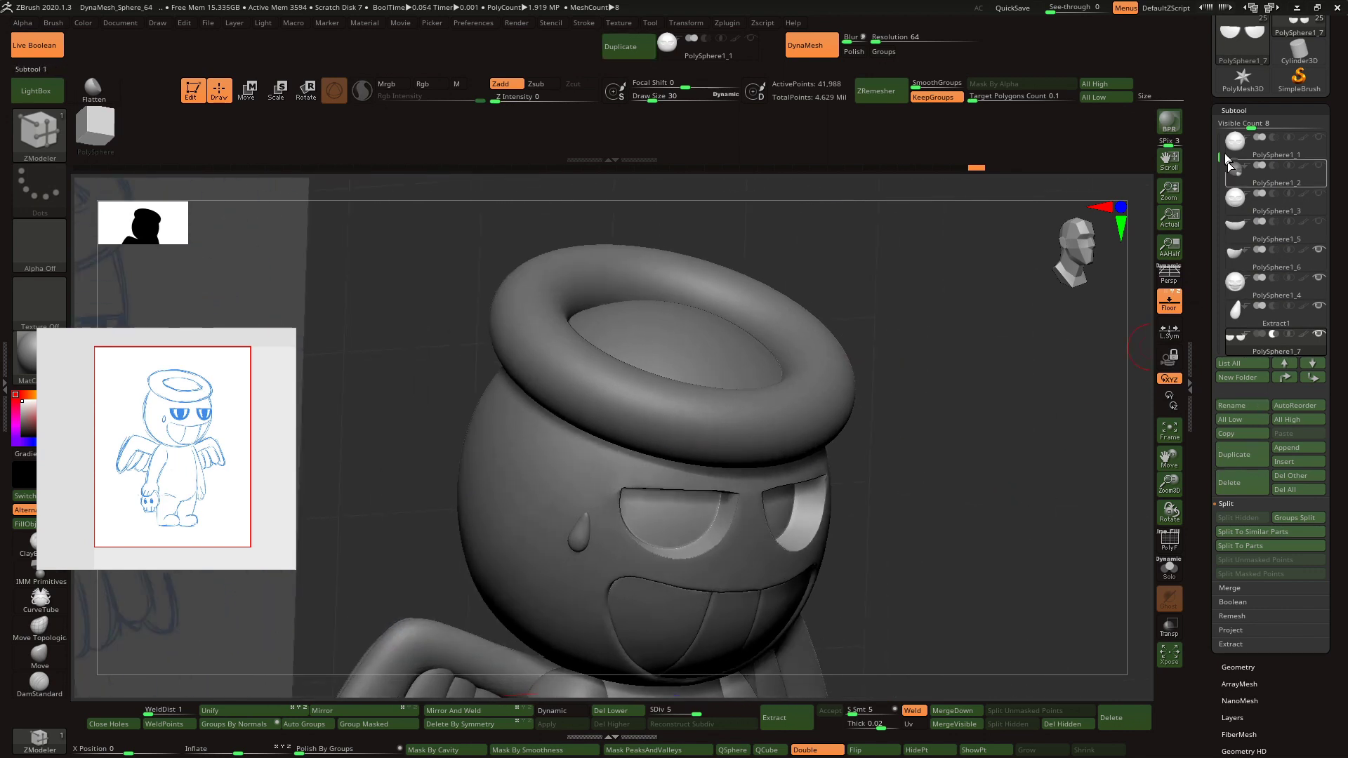
- Duplicate the eye cutter as an additive subtool and move the copy to fill the carved sockets
{"action": "left_click", "coordinate": [1233, 454]}
{"action": "left_click_drag", "start_coordinate": [983, 412], "coordinate": [618, 364]}
{"action": "key", "text": "w"}
{"action": "left_click_drag", "start_coordinate": [888, 516], "coordinate": [805, 494]}
{"action": "left_click_drag", "start_coordinate": [1041, 377], "coordinate": [1063, 368]}
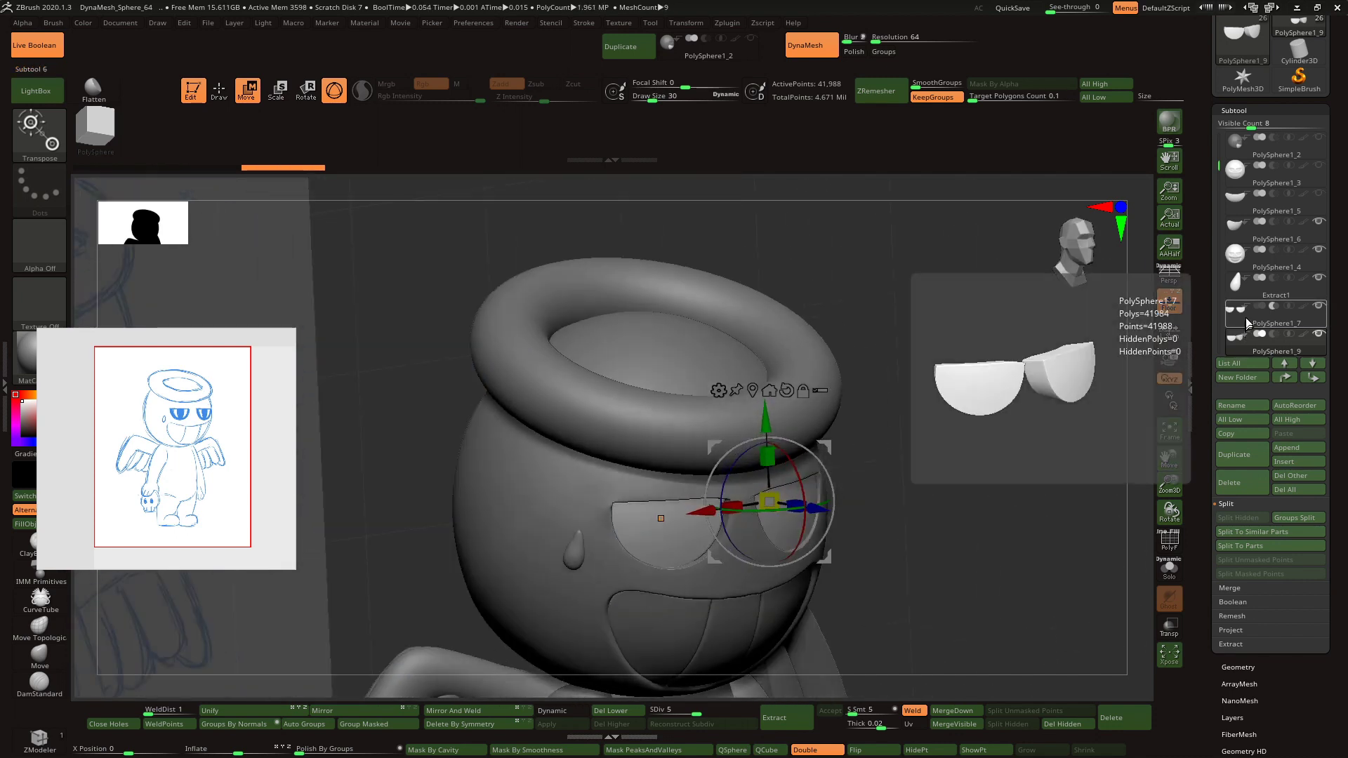
{"action": "left_click_drag", "start_coordinate": [1049, 453], "coordinate": [962, 475]}
{"action": "left_click_drag", "start_coordinate": [870, 440], "coordinate": [1136, 471]}
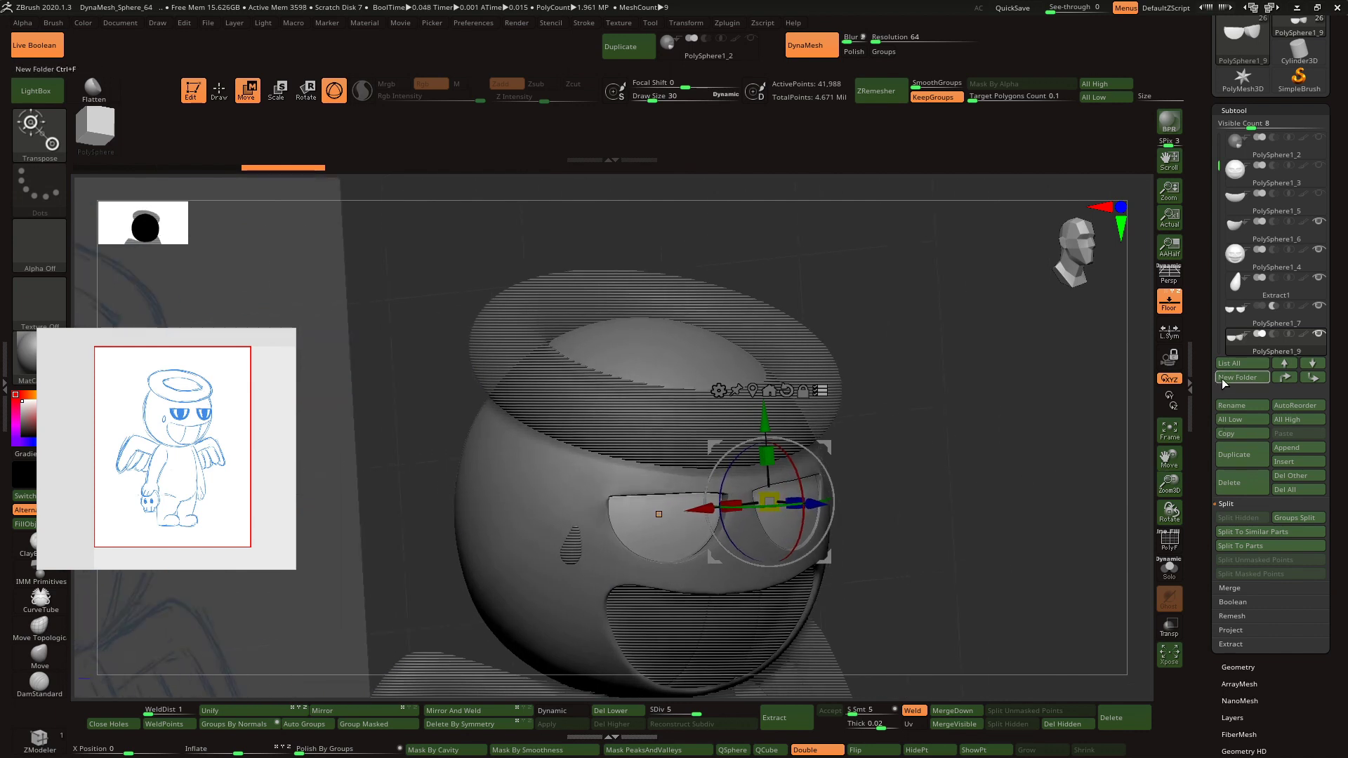
- Create a subtool folder named FACE for the head and both eye subtools, and collapse it
{"action": "left_click", "coordinate": [1236, 377]}
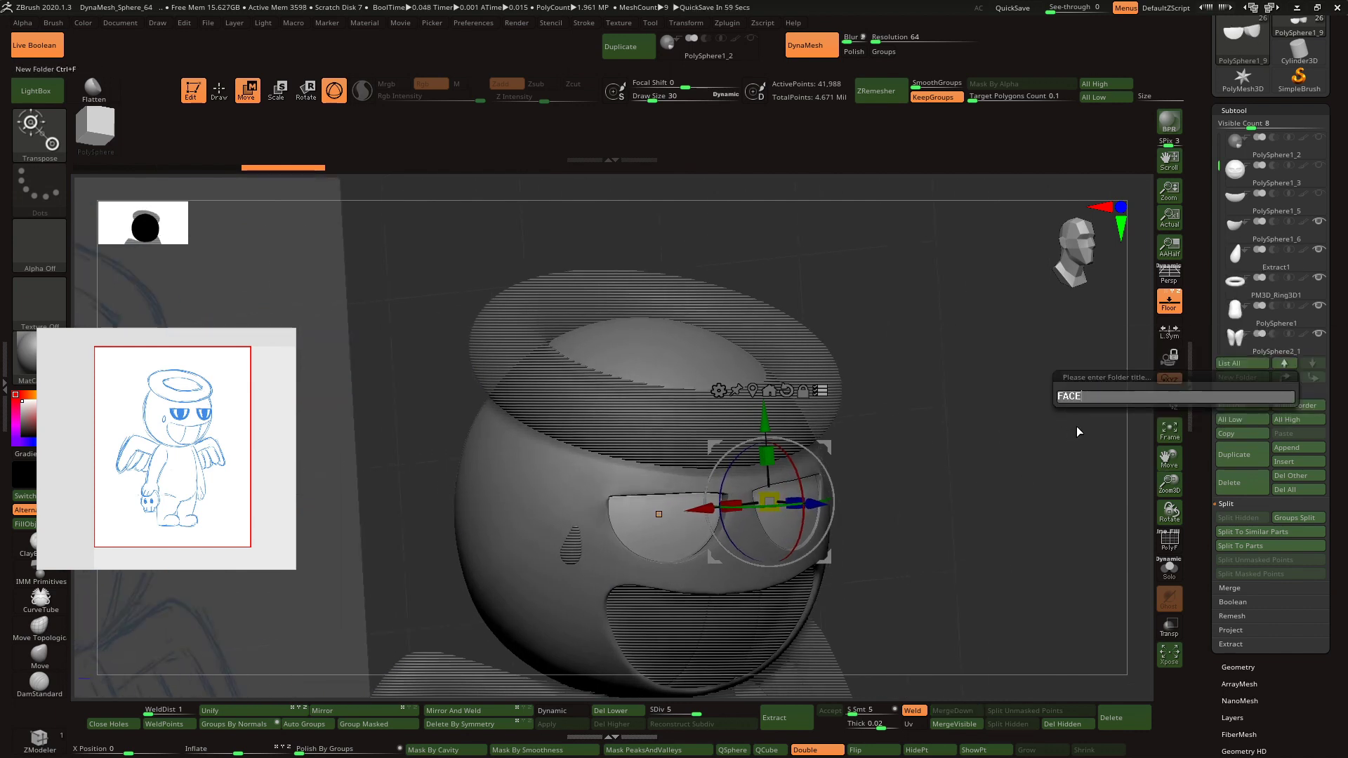
{"action": "key", "text": "Return"}
{"action": "left_click_drag", "start_coordinate": [1218, 279], "coordinate": [1219, 311]}
{"action": "left_click", "coordinate": [1235, 283]}
{"action": "left_click", "coordinate": [1235, 283]}
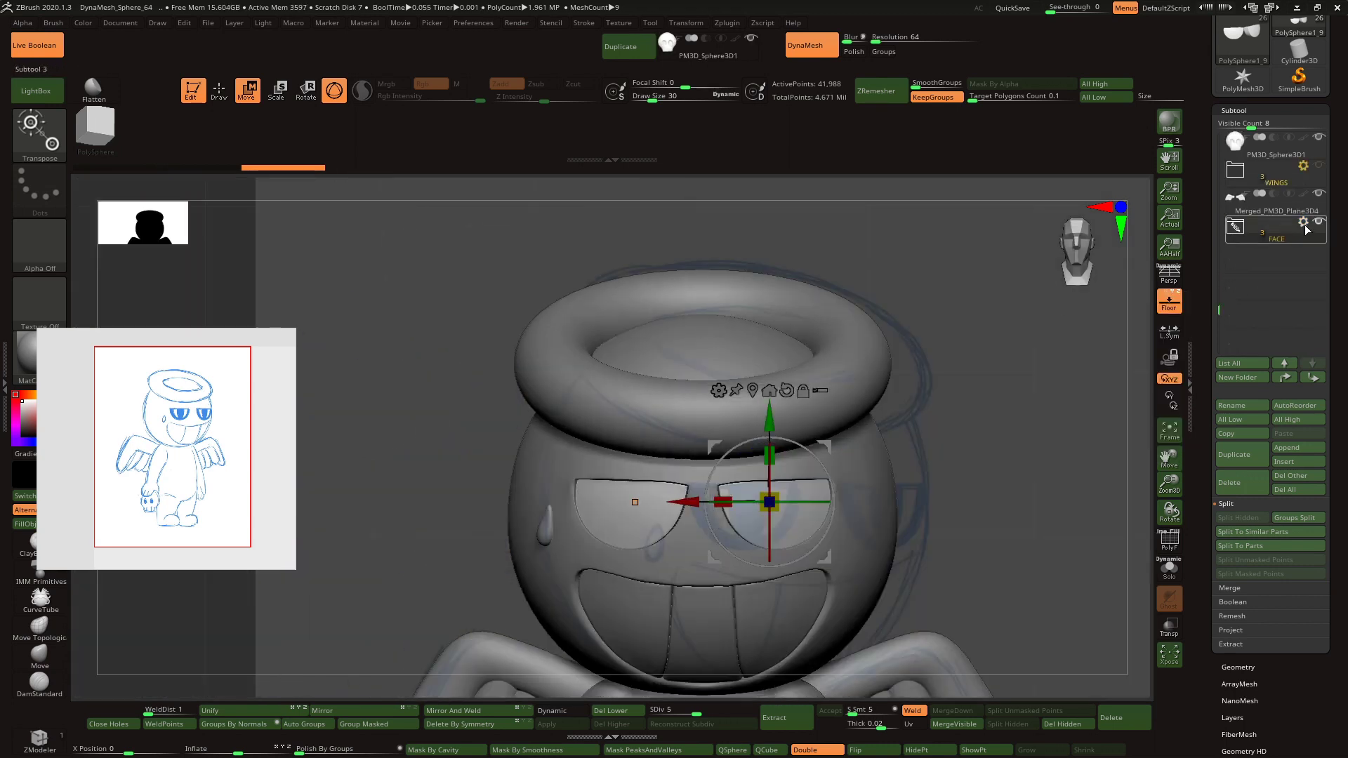
- Run Boolean Folder on the FACE folder and return to Draw mode
{"action": "left_click", "coordinate": [1302, 221]}
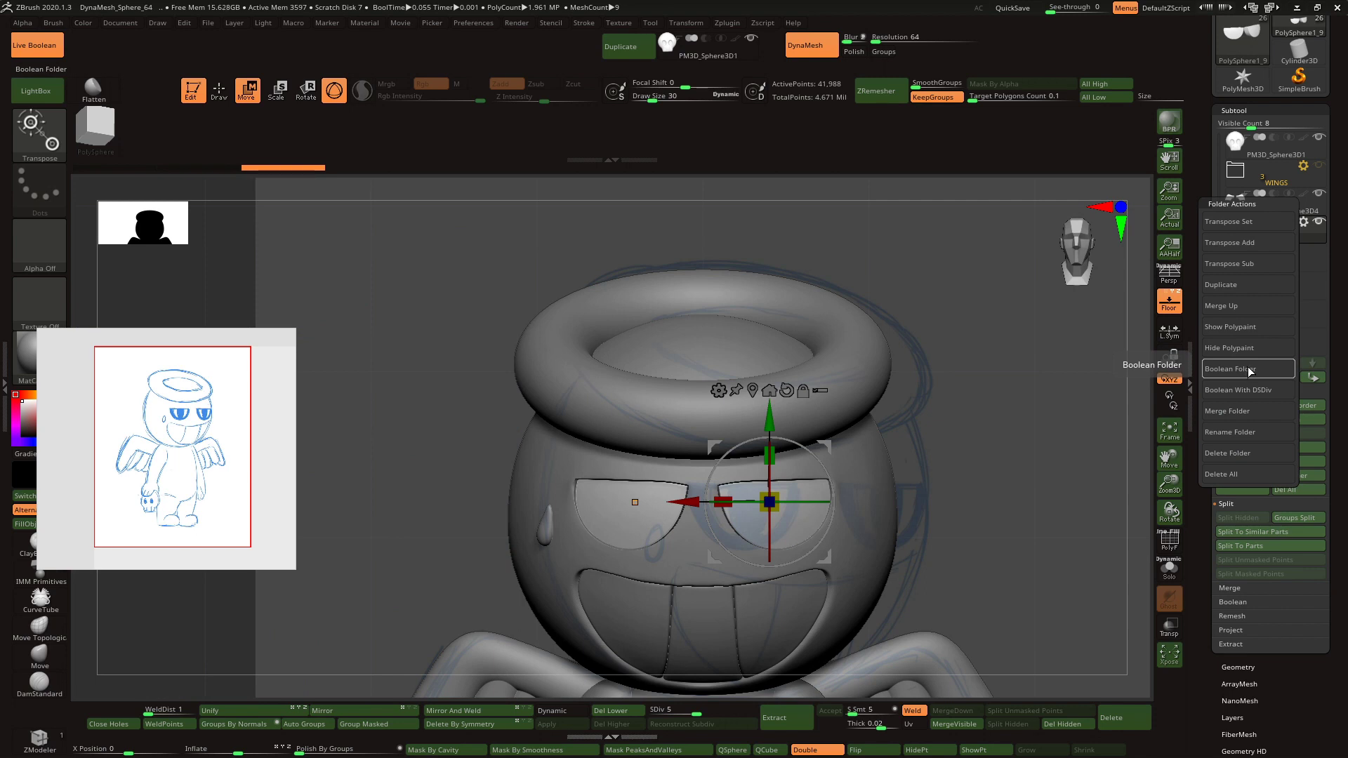
{"action": "left_click", "coordinate": [1250, 369]}
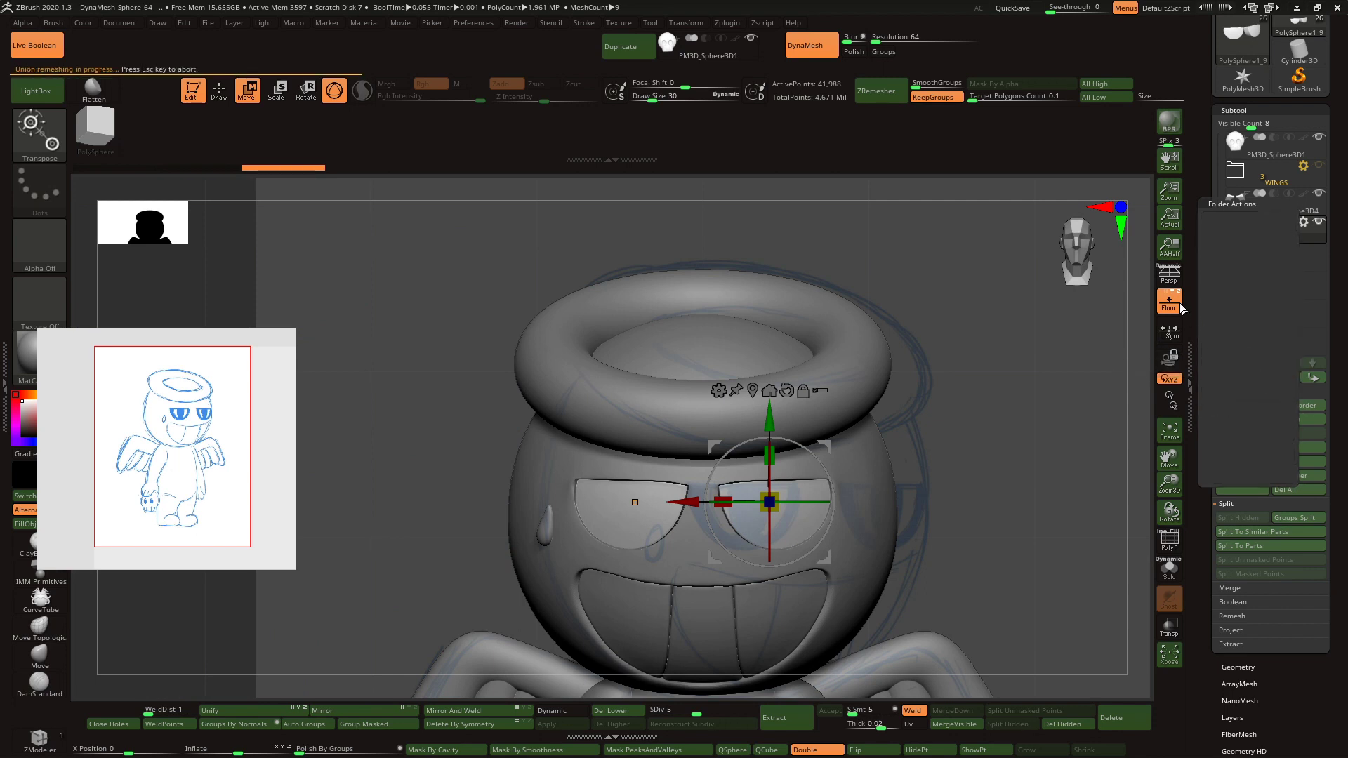
{"action": "left_click", "coordinate": [219, 89]}
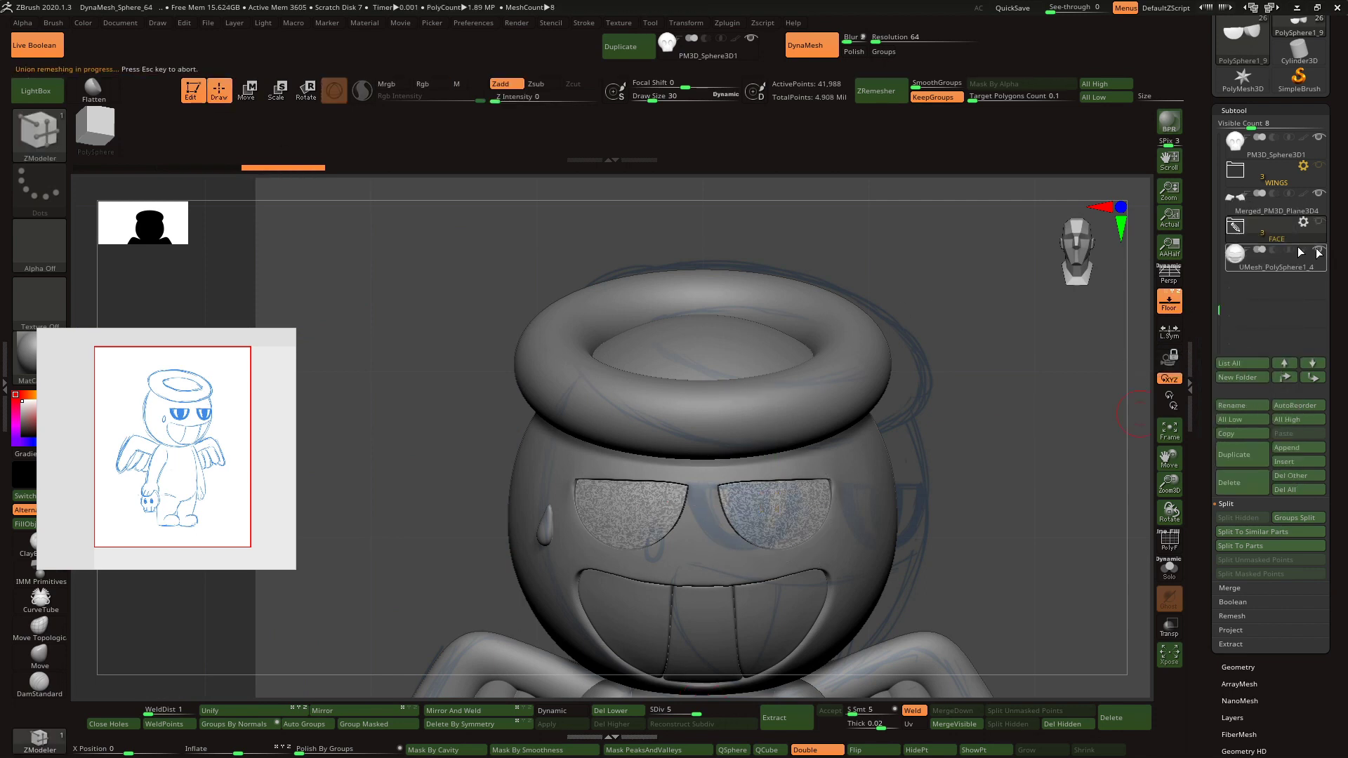
{"action": "mouse_move", "coordinate": [983, 442]}
{"action": "left_mouse_down"}
{"action": "mouse_move", "coordinate": [1017, 455]}
{"action": "mouse_move", "coordinate": [999, 467]}
{"action": "mouse_move", "coordinate": [997, 436]}
{"action": "left_mouse_up"}
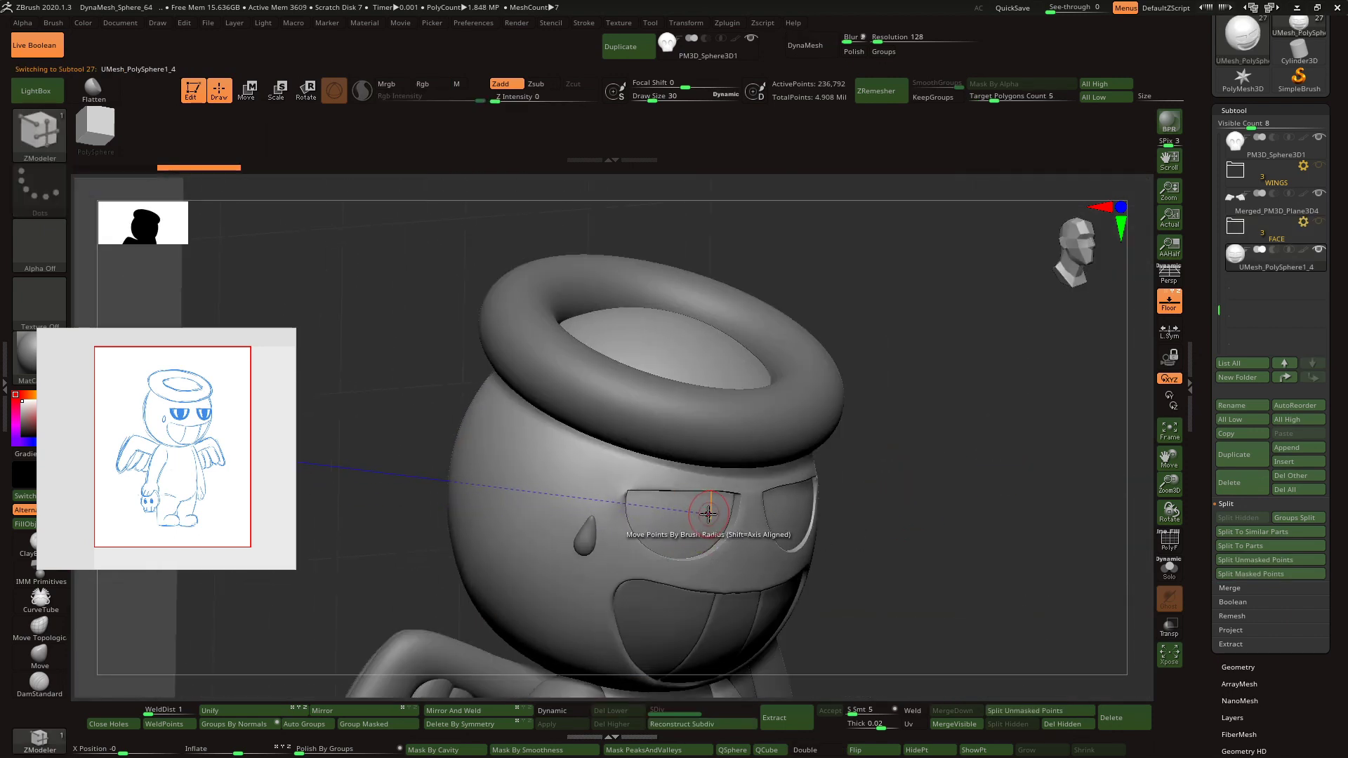
- Examine the boolean result mesh in isolation with its wireframe and reopen the FACE folder
{"action": "left_click_drag", "start_coordinate": [878, 397], "coordinate": [742, 459], "text": "shift"}
{"action": "left_click", "coordinate": [1168, 567]}
{"action": "left_click_drag", "start_coordinate": [1011, 572], "coordinate": [1088, 576]}
{"action": "left_click", "coordinate": [1168, 539]}
{"action": "left_click", "coordinate": [1168, 539]}
{"action": "left_click", "coordinate": [1283, 240]}
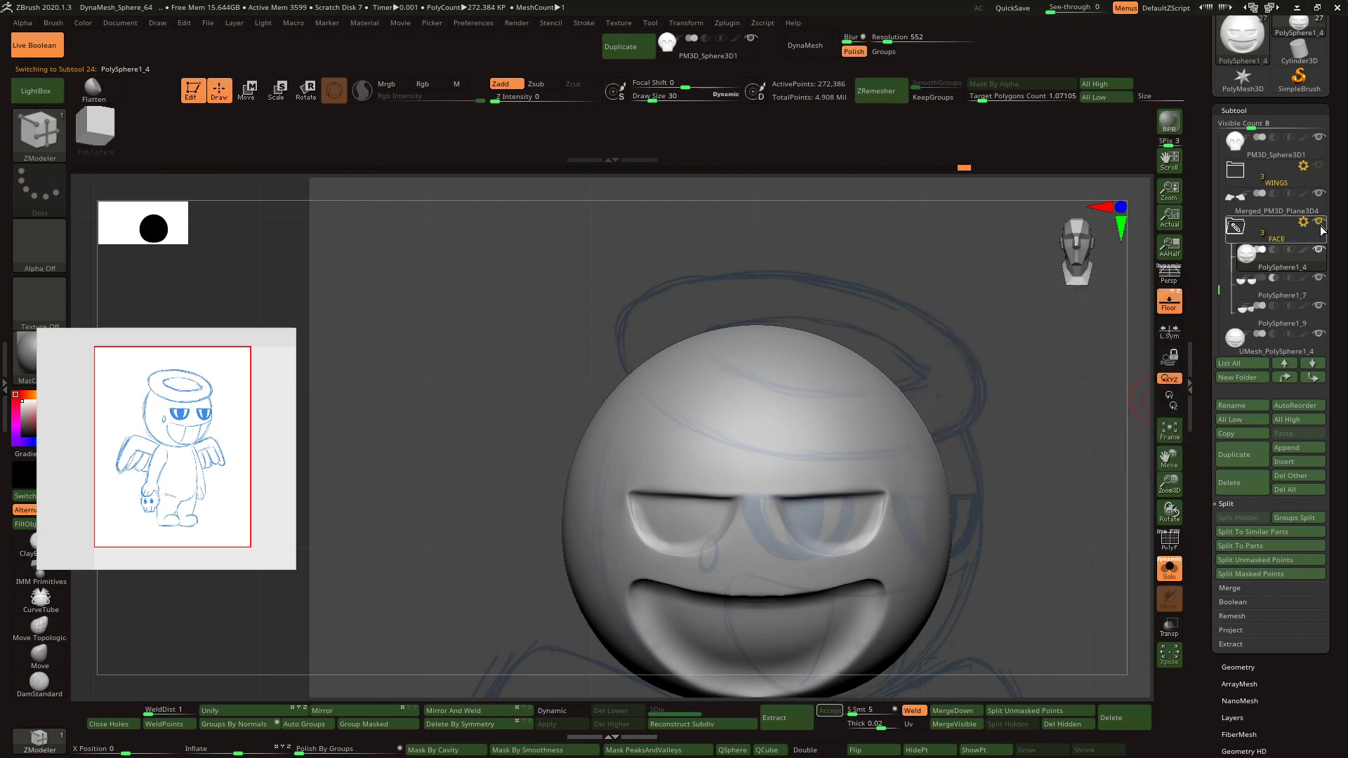
- Leave isolation, select the additive eye inserts in the FACE folder and scale them slightly so their surfaces no longer coincide with the sockets
{"action": "left_click", "coordinate": [1298, 321]}
{"action": "left_click", "coordinate": [1170, 574]}
{"action": "mouse_move", "coordinate": [1123, 565]}
{"action": "left_mouse_down"}
{"action": "mouse_move", "coordinate": [1023, 511]}
{"action": "mouse_move", "coordinate": [1005, 485]}
{"action": "left_mouse_up"}
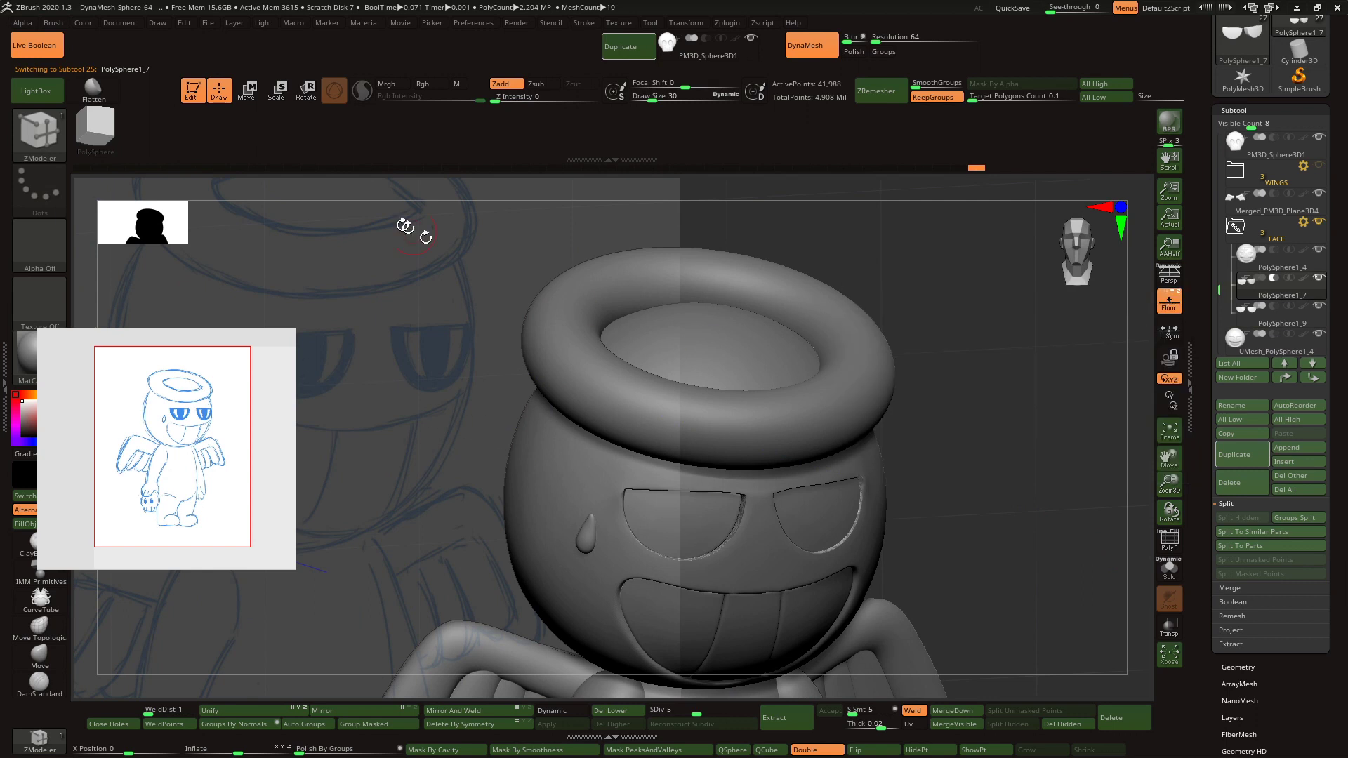
{"action": "key", "text": "e"}
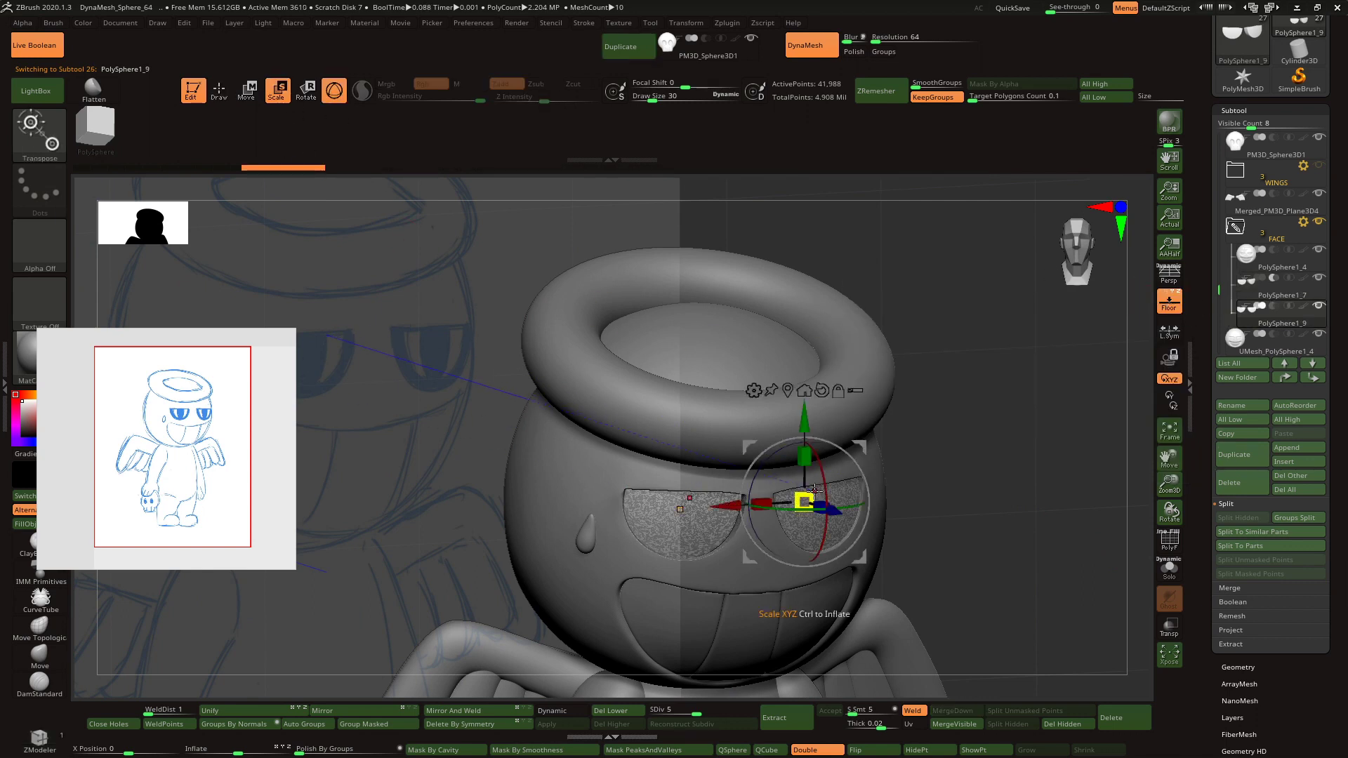
{"action": "left_click_drag", "start_coordinate": [810, 492], "coordinate": [832, 485]}
{"action": "key", "text": "ctrl+z"}
{"action": "left_click_drag", "start_coordinate": [877, 589], "coordinate": [933, 611], "text": "shift"}
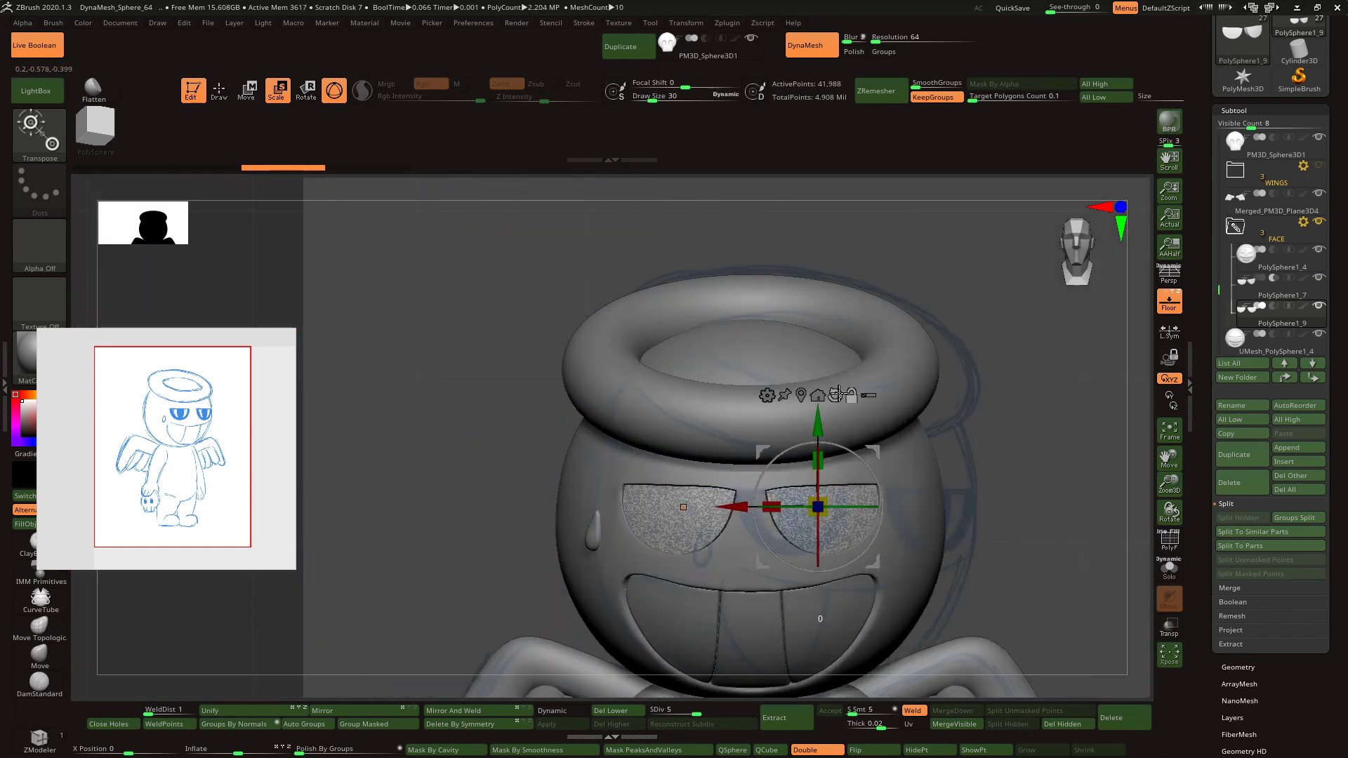
{"action": "left_click_drag", "start_coordinate": [750, 510], "coordinate": [735, 507]}
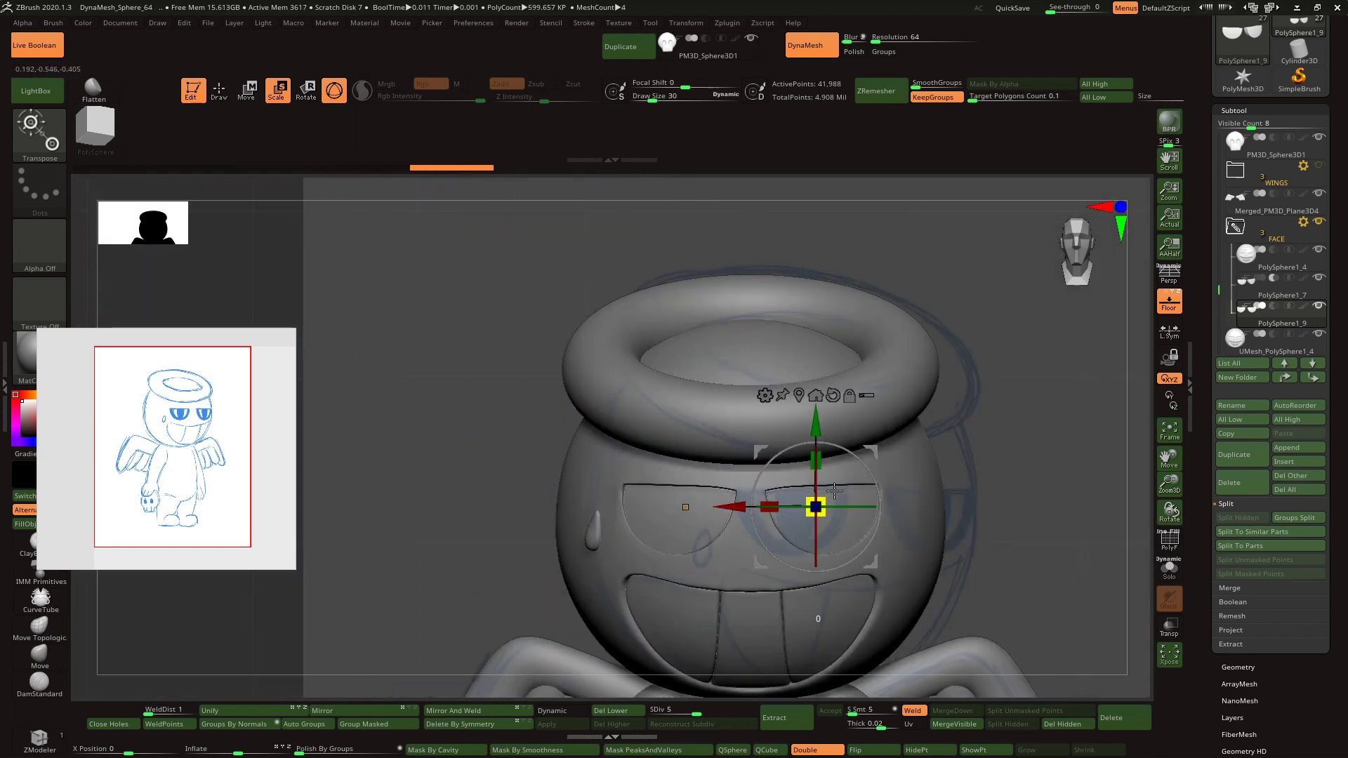
{"action": "key", "text": "q"}
{"action": "left_click_drag", "start_coordinate": [944, 400], "coordinate": [967, 398]}
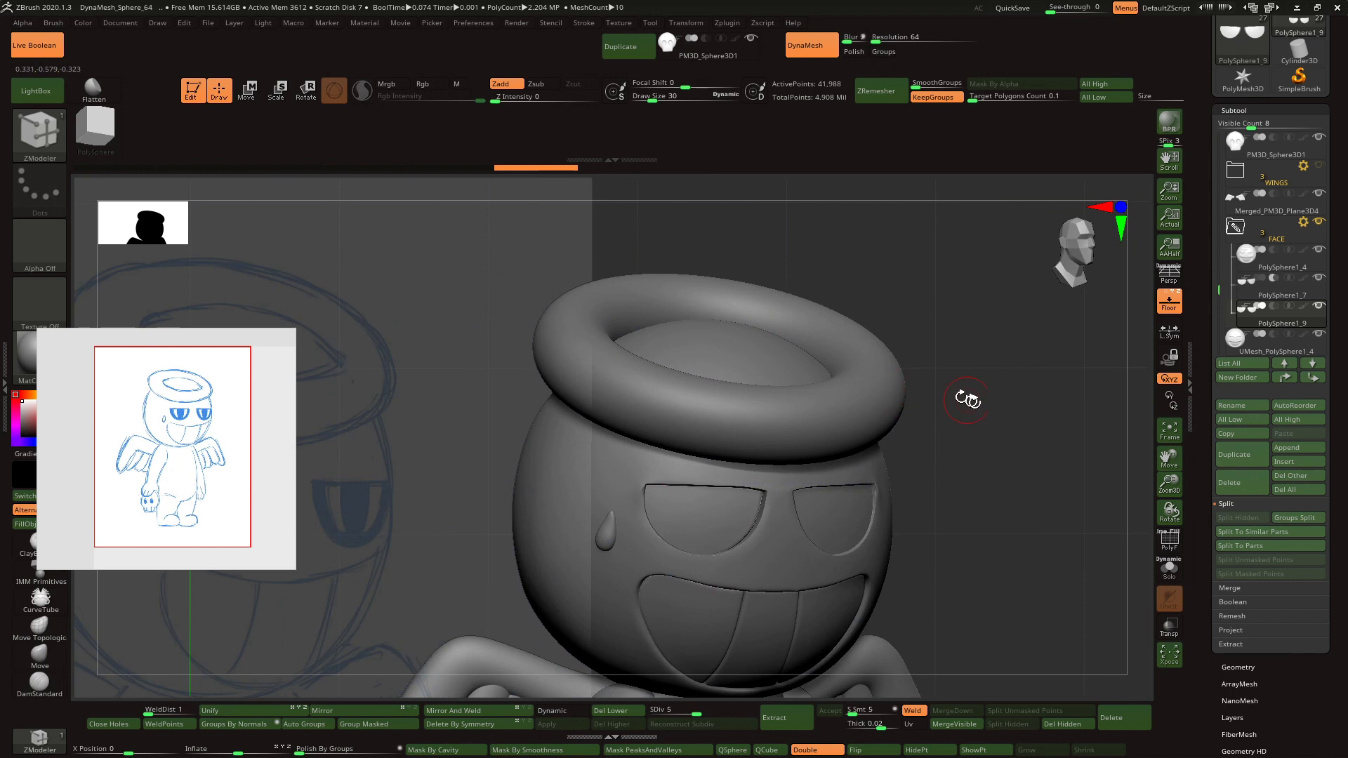
- Collapse the FACE folder and run Boolean Folder on it again
{"action": "left_click", "coordinate": [1279, 298]}
{"action": "left_click", "coordinate": [1269, 236]}
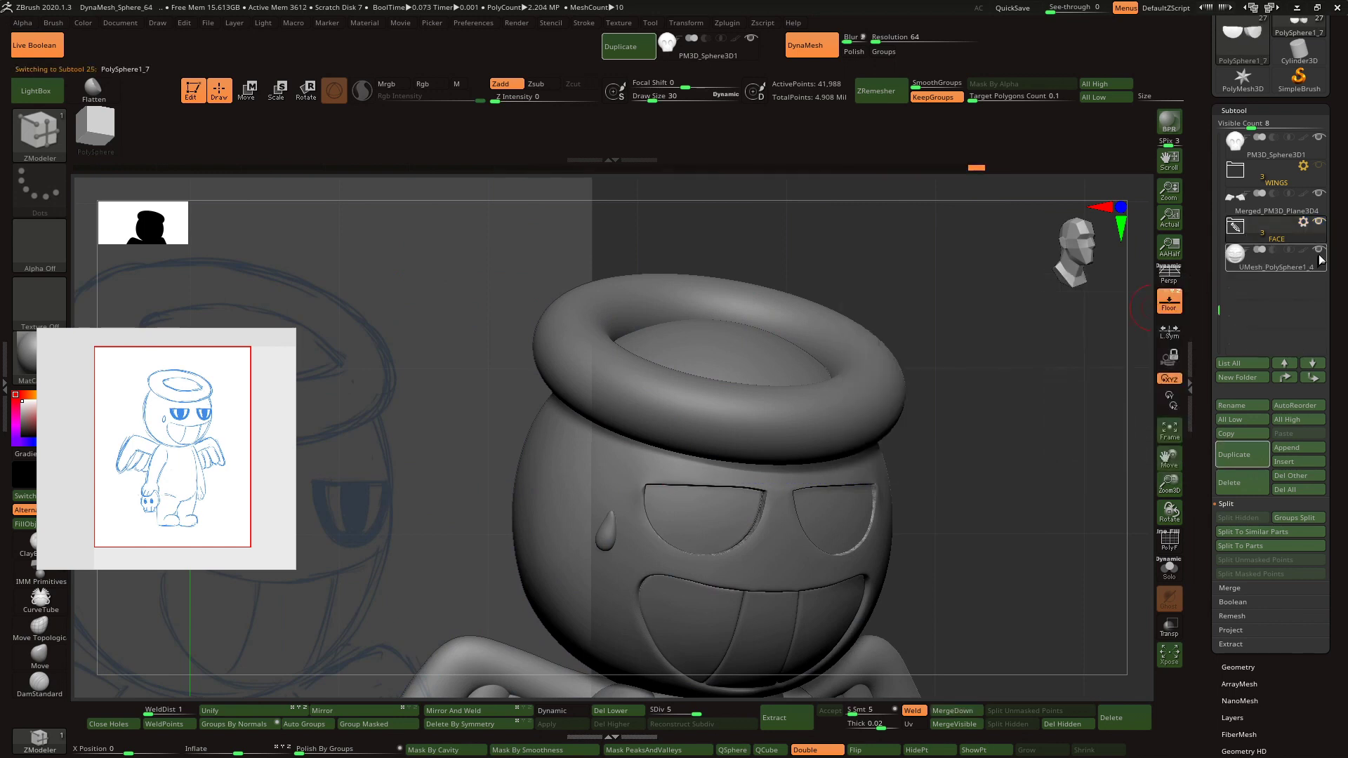
{"action": "left_click", "coordinate": [1304, 223]}
{"action": "left_click", "coordinate": [1262, 368]}
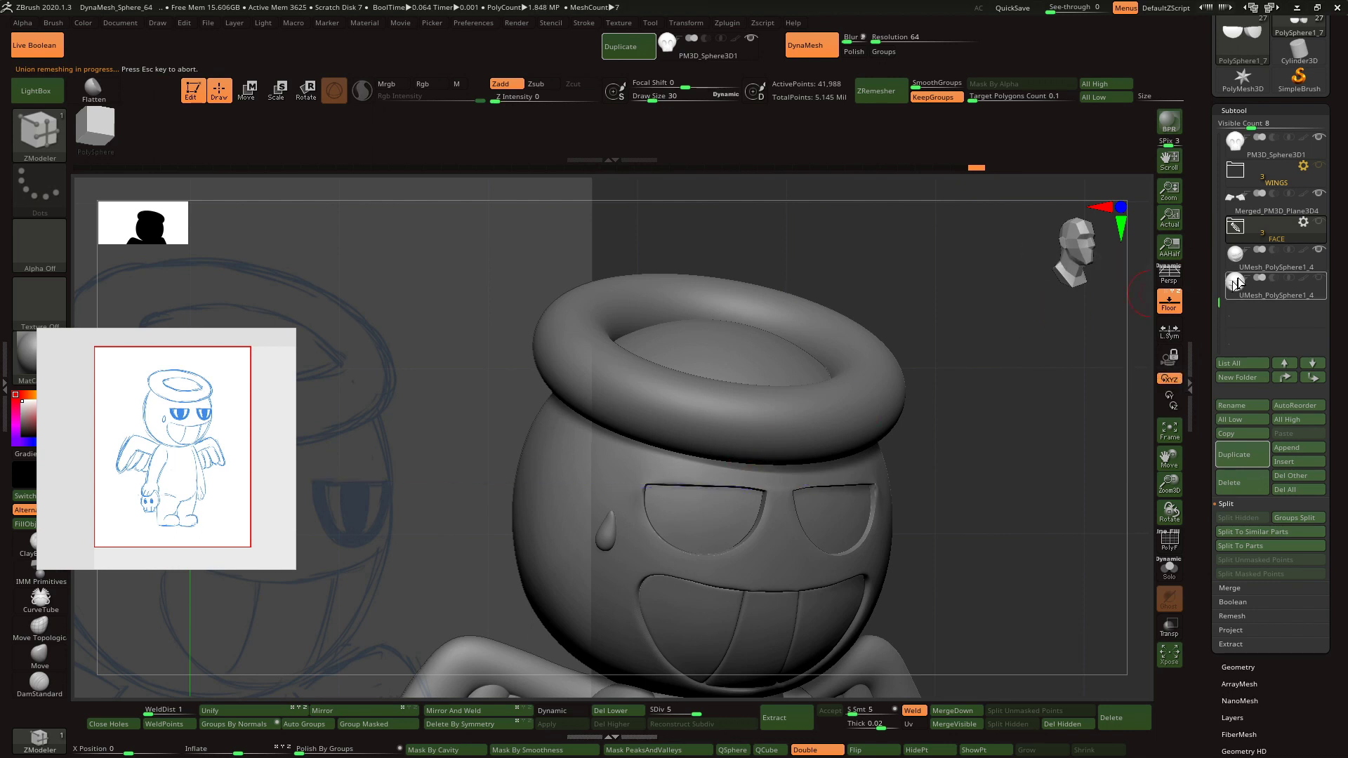
- Examine the new combined head mesh in isolation and with its wireframe, and compare it with the whole figure
{"action": "left_click", "coordinate": [1173, 543]}
{"action": "left_click", "coordinate": [1169, 567]}
{"action": "left_click", "coordinate": [1171, 565]}
{"action": "left_click", "coordinate": [1171, 536]}
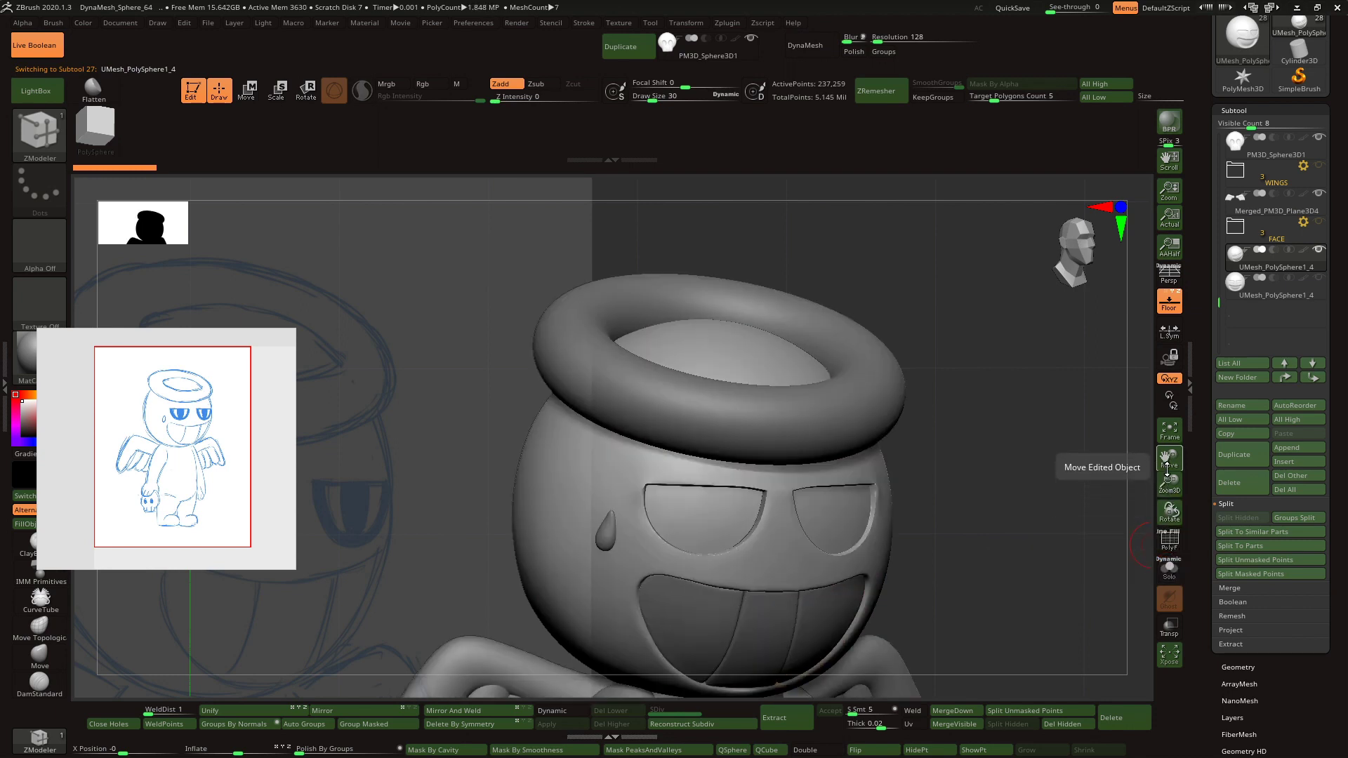
{"action": "left_click_drag", "start_coordinate": [1170, 483], "coordinate": [1053, 455]}
{"action": "left_click_drag", "start_coordinate": [1168, 458], "coordinate": [1025, 370]}
{"action": "left_click_drag", "start_coordinate": [840, 406], "coordinate": [874, 414]}
{"action": "left_click_drag", "start_coordinate": [674, 373], "coordinate": [742, 445]}
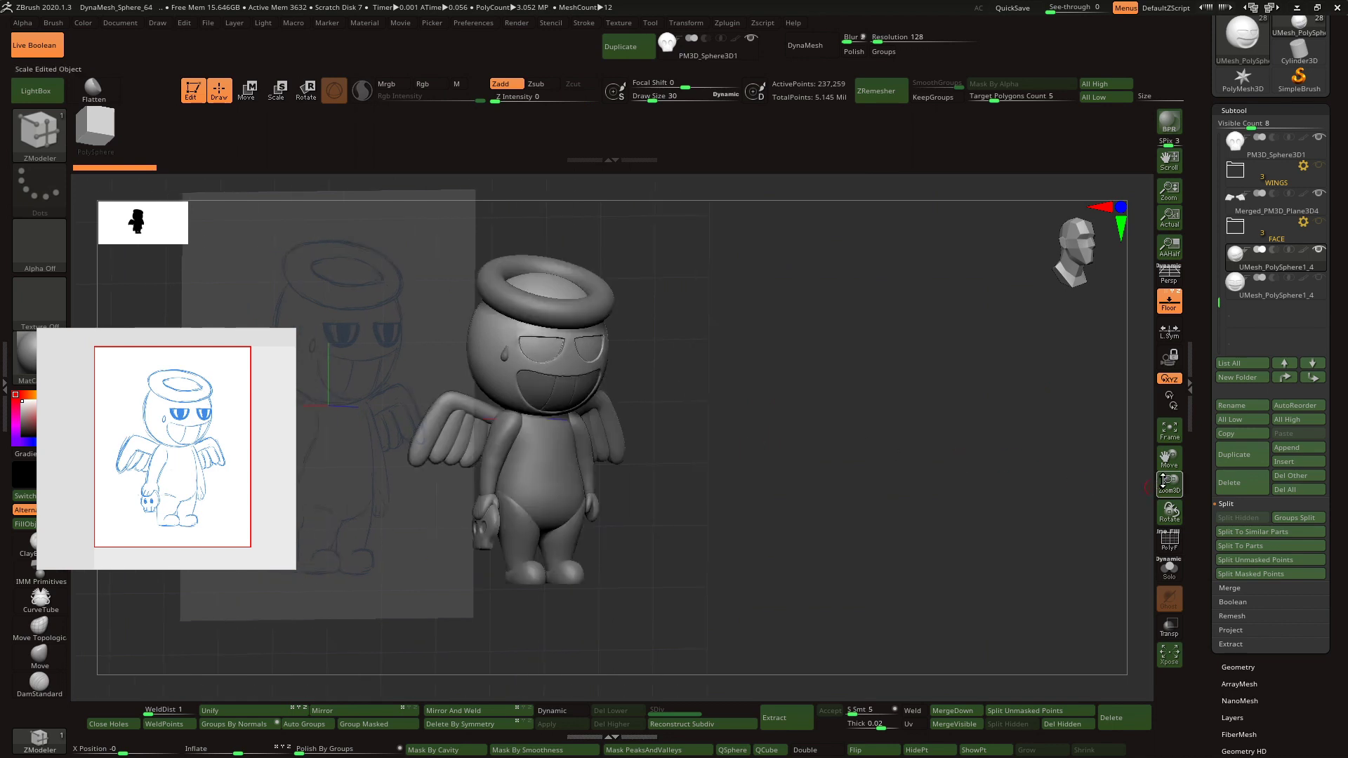
{"action": "left_click_drag", "start_coordinate": [1163, 481], "coordinate": [1168, 519]}
{"action": "left_click_drag", "start_coordinate": [1168, 449], "coordinate": [1263, 471]}
{"action": "left_click_drag", "start_coordinate": [1163, 491], "coordinate": [1167, 456]}
{"action": "left_click_drag", "start_coordinate": [863, 455], "coordinate": [831, 457], "text": "alt"}
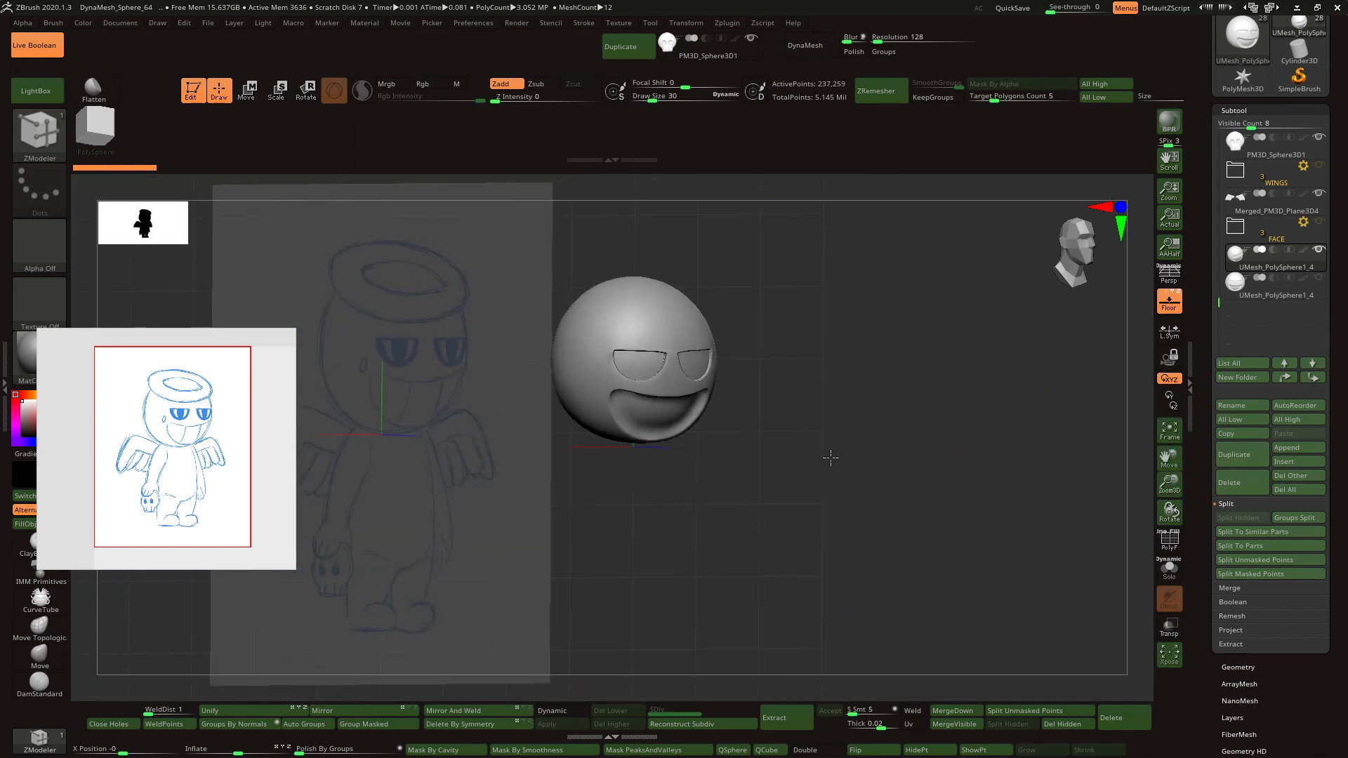
{"action": "left_click", "coordinate": [830, 458], "text": "ctrl+shift"}
- Select the legs subtool, show its wireframe, lower it to subdivision level 1 and choose the Move Topological brush
{"action": "left_click", "coordinate": [608, 604], "text": "alt"}
{"action": "left_click_drag", "start_coordinate": [839, 579], "coordinate": [764, 600], "text": "shift"}
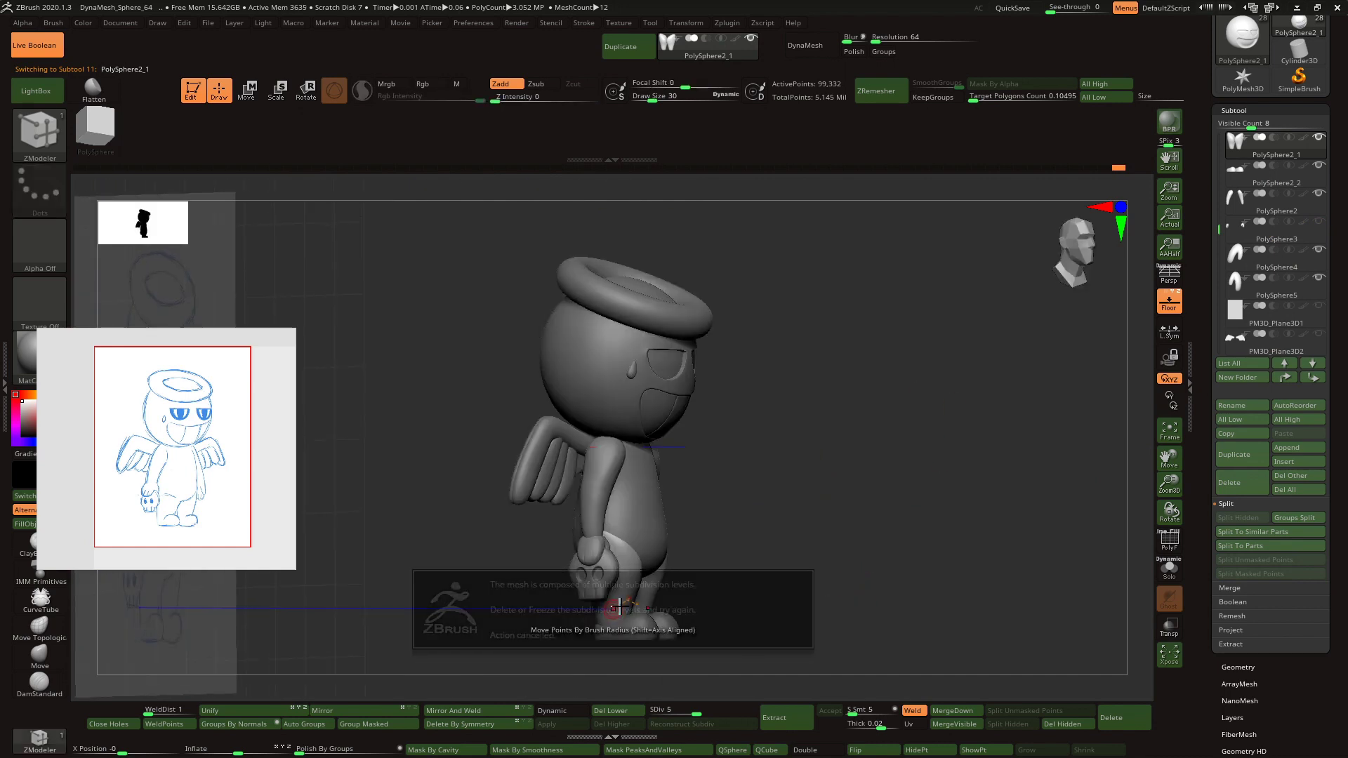
{"action": "key", "text": "shift+f"}
{"action": "left_click_drag", "start_coordinate": [1168, 483], "coordinate": [1169, 514]}
{"action": "left_click_drag", "start_coordinate": [1170, 463], "coordinate": [1190, 359]}
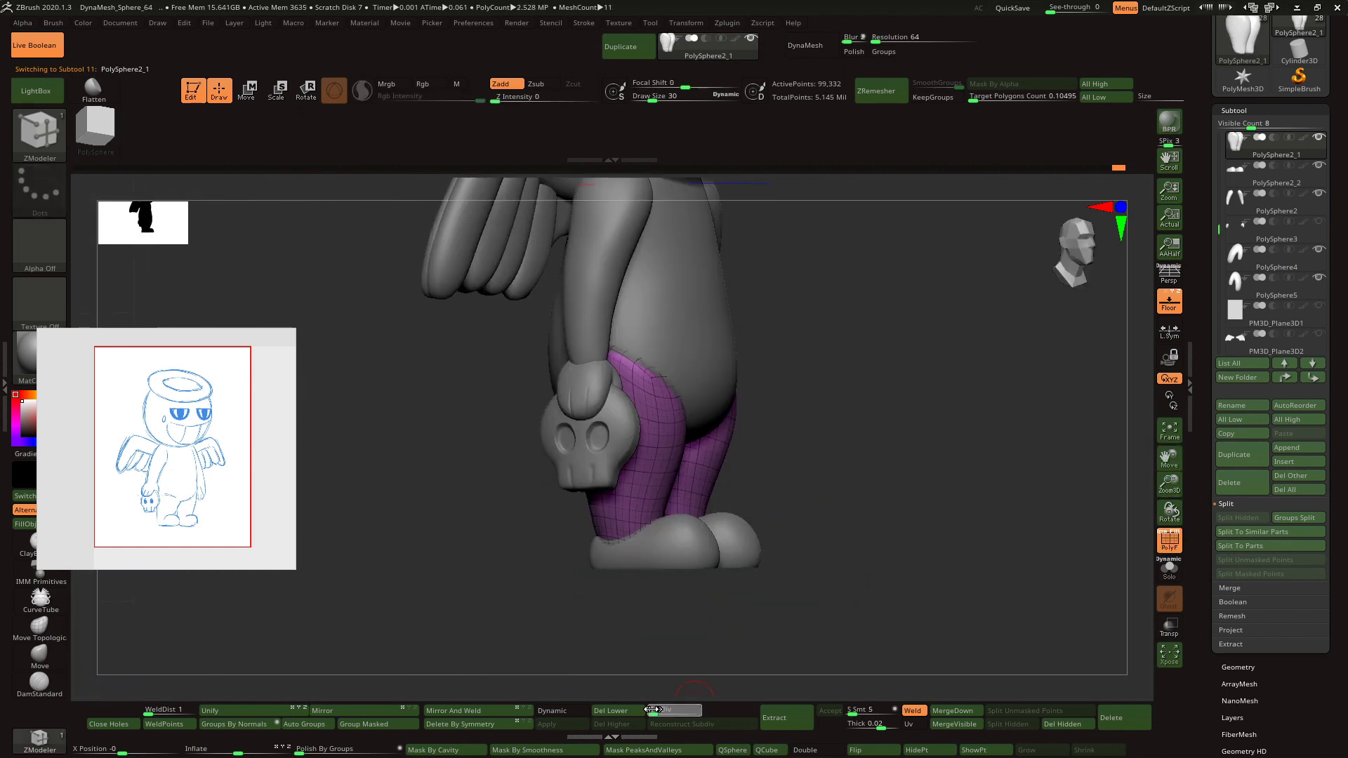
{"action": "left_click", "coordinate": [653, 712]}
{"action": "left_click", "coordinate": [39, 134]}
{"action": "left_click", "coordinate": [782, 153]}
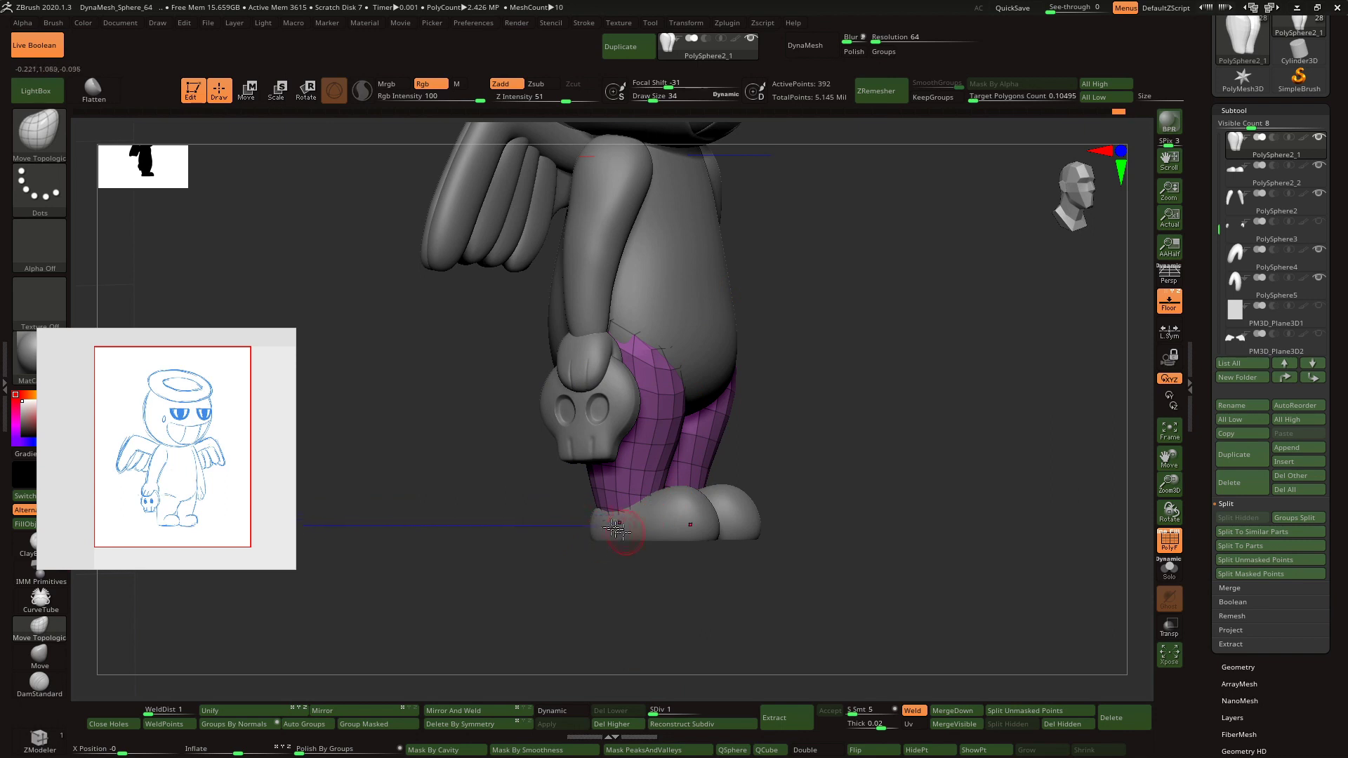
- Reshape the lower ends of the legs around the ankles from the side and back
{"action": "left_click_drag", "start_coordinate": [589, 499], "coordinate": [676, 540]}
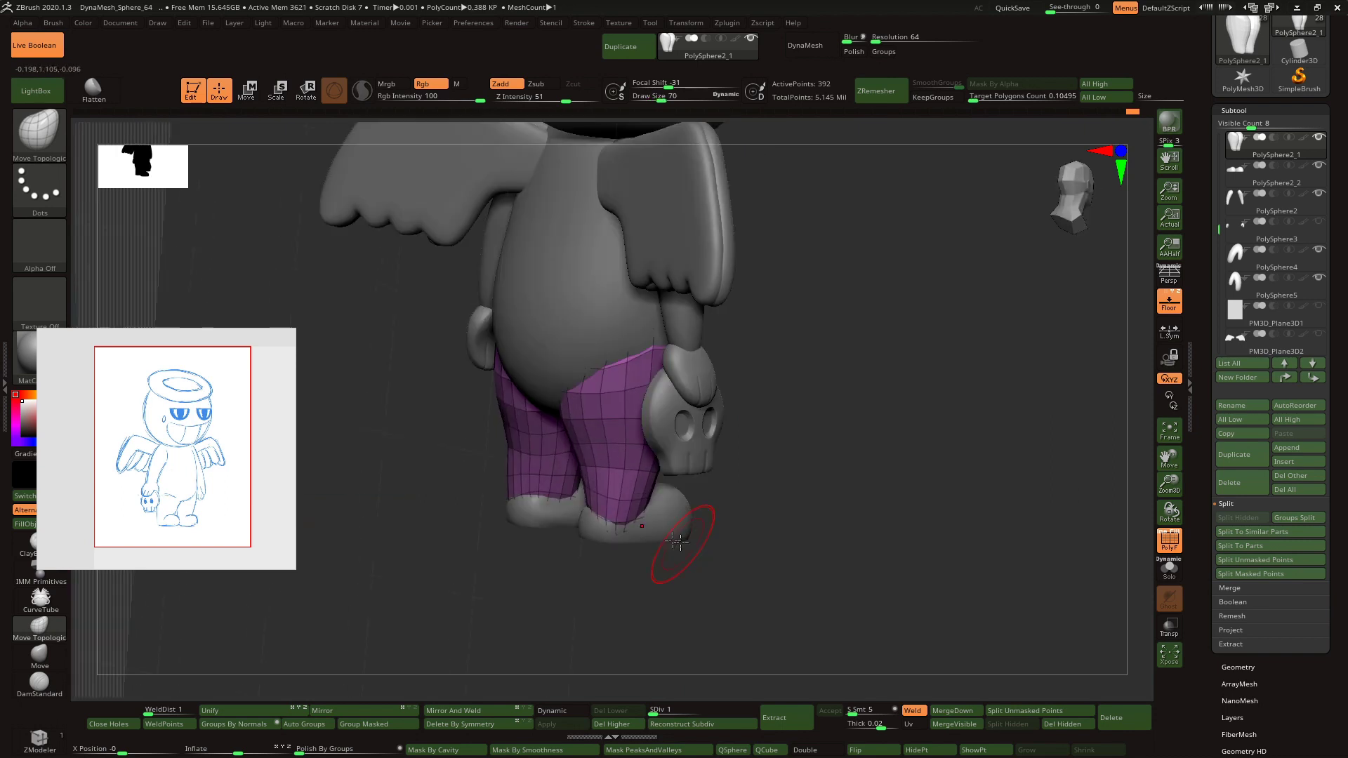
{"action": "right_click_drag", "start_coordinate": [594, 525], "coordinate": [667, 547]}
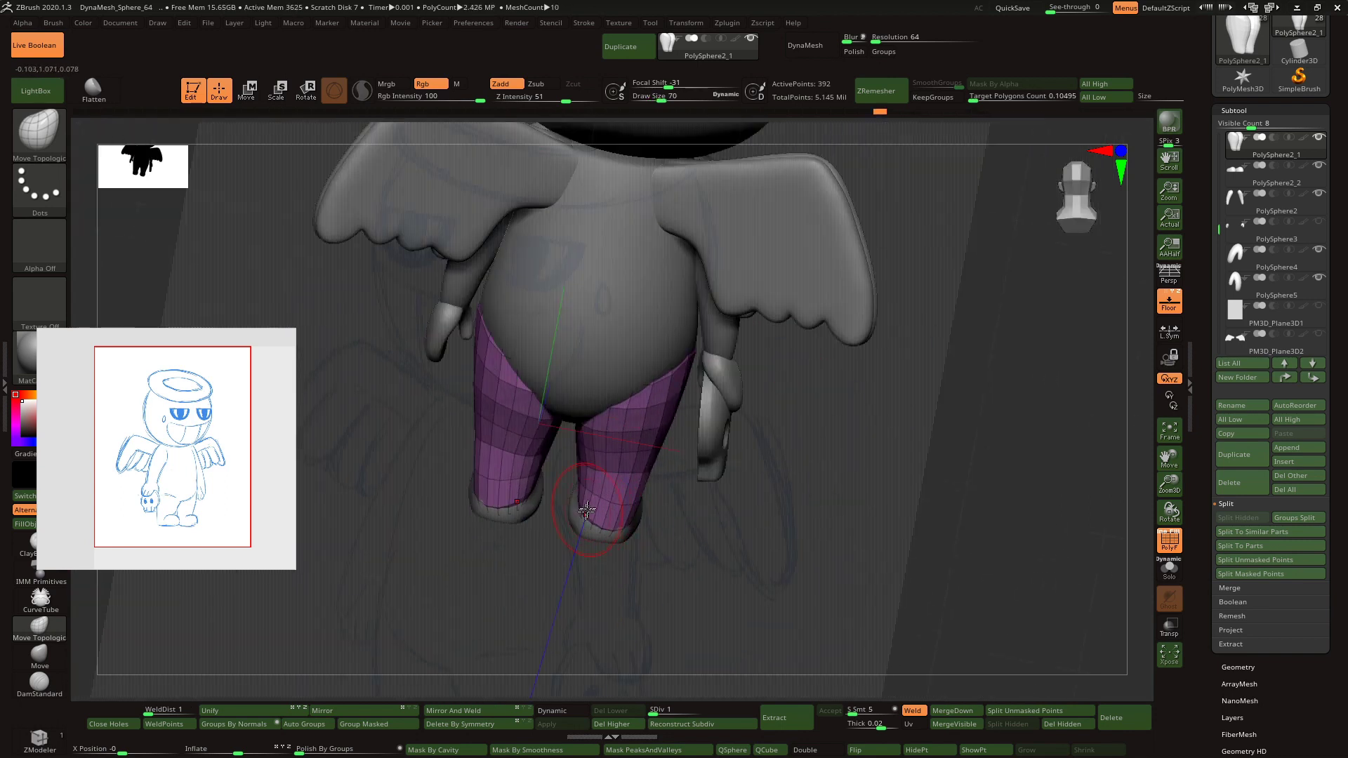
{"action": "key", "text": "shift"}
{"action": "mouse_move", "coordinate": [605, 467]}
{"action": "left_mouse_down"}
{"action": "mouse_move", "coordinate": [603, 508]}
{"action": "mouse_move", "coordinate": [581, 481]}
{"action": "mouse_move", "coordinate": [858, 502]}
{"action": "mouse_move", "coordinate": [612, 531]}
{"action": "mouse_move", "coordinate": [686, 557]}
{"action": "mouse_move", "coordinate": [610, 526]}
{"action": "mouse_move", "coordinate": [582, 475]}
{"action": "left_mouse_up"}
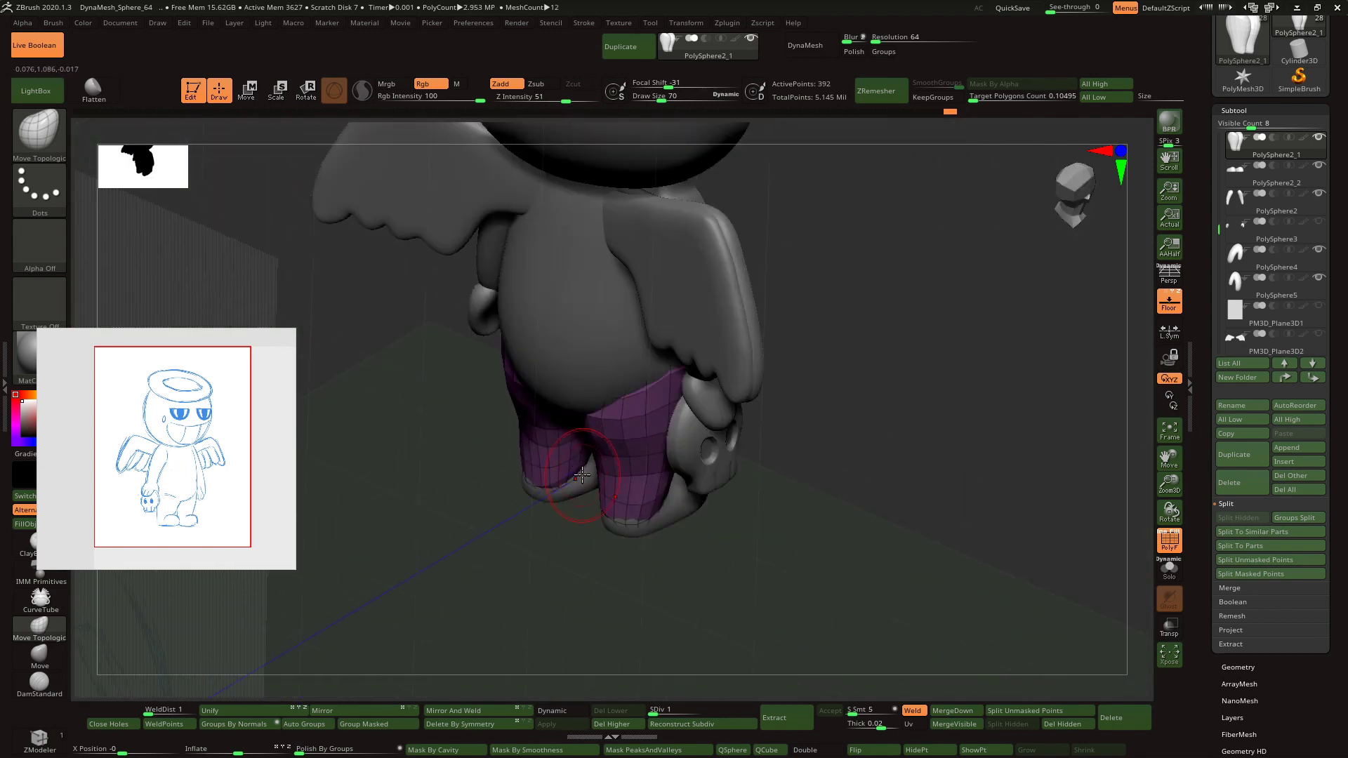
{"action": "right_click_drag", "start_coordinate": [590, 457], "coordinate": [647, 426]}
{"action": "right_click", "coordinate": [647, 427]}
- Return the legs to subdivision level 5, hide the wireframe and review the full character
{"action": "left_click", "coordinate": [698, 708]}
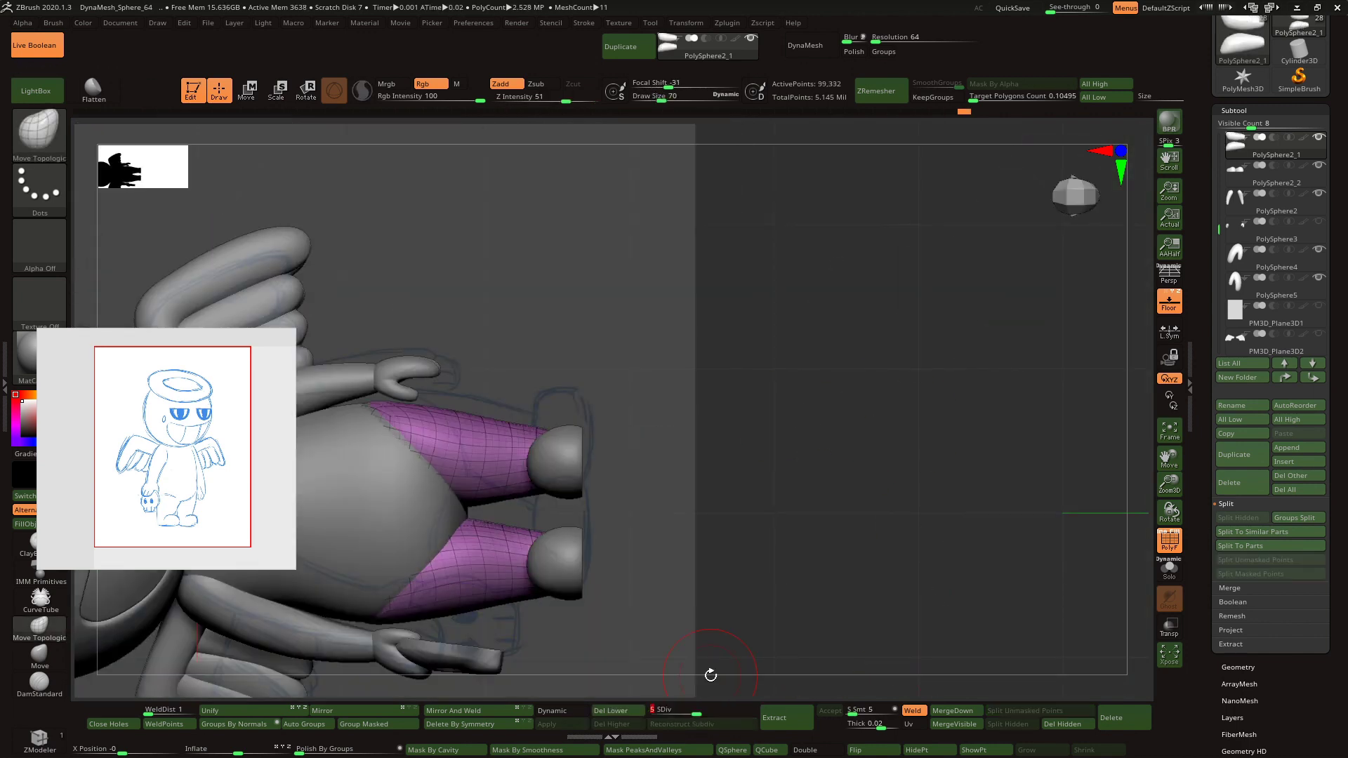
{"action": "key", "text": "shift+f"}
{"action": "left_click_drag", "start_coordinate": [1017, 475], "coordinate": [948, 533]}
{"action": "right_click_drag", "start_coordinate": [947, 533], "coordinate": [905, 551]}
{"action": "mouse_move", "coordinate": [983, 449]}
{"action": "right_mouse_down", "text": "shift"}
{"action": "mouse_move", "coordinate": [1128, 505]}
{"action": "mouse_move", "coordinate": [1169, 462]}
{"action": "right_mouse_up", "text": "shift"}
{"action": "left_click_drag", "start_coordinate": [1057, 484], "coordinate": [1048, 489]}
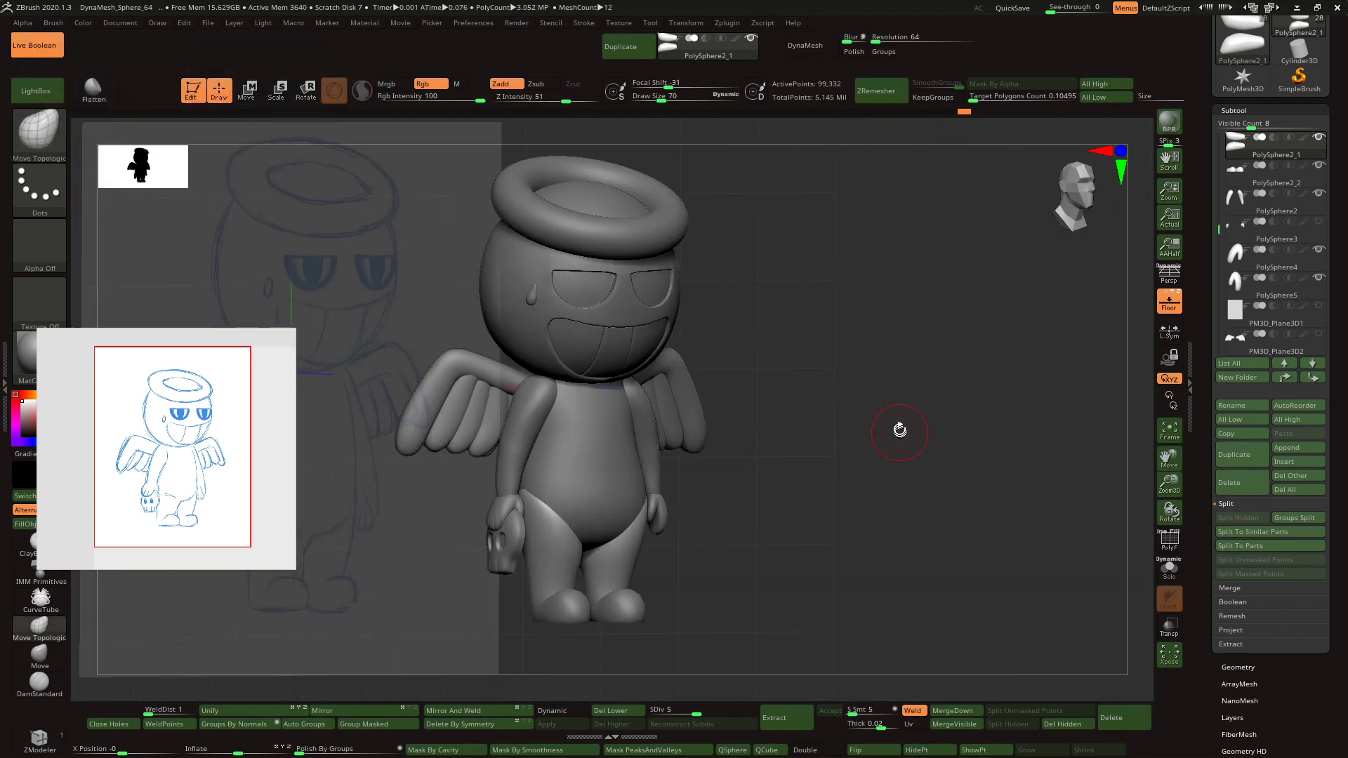
- Duplicate the combined head mesh and leave only the eye surfaces visible on the copy
{"action": "left_click", "coordinate": [668, 290], "text": "alt"}
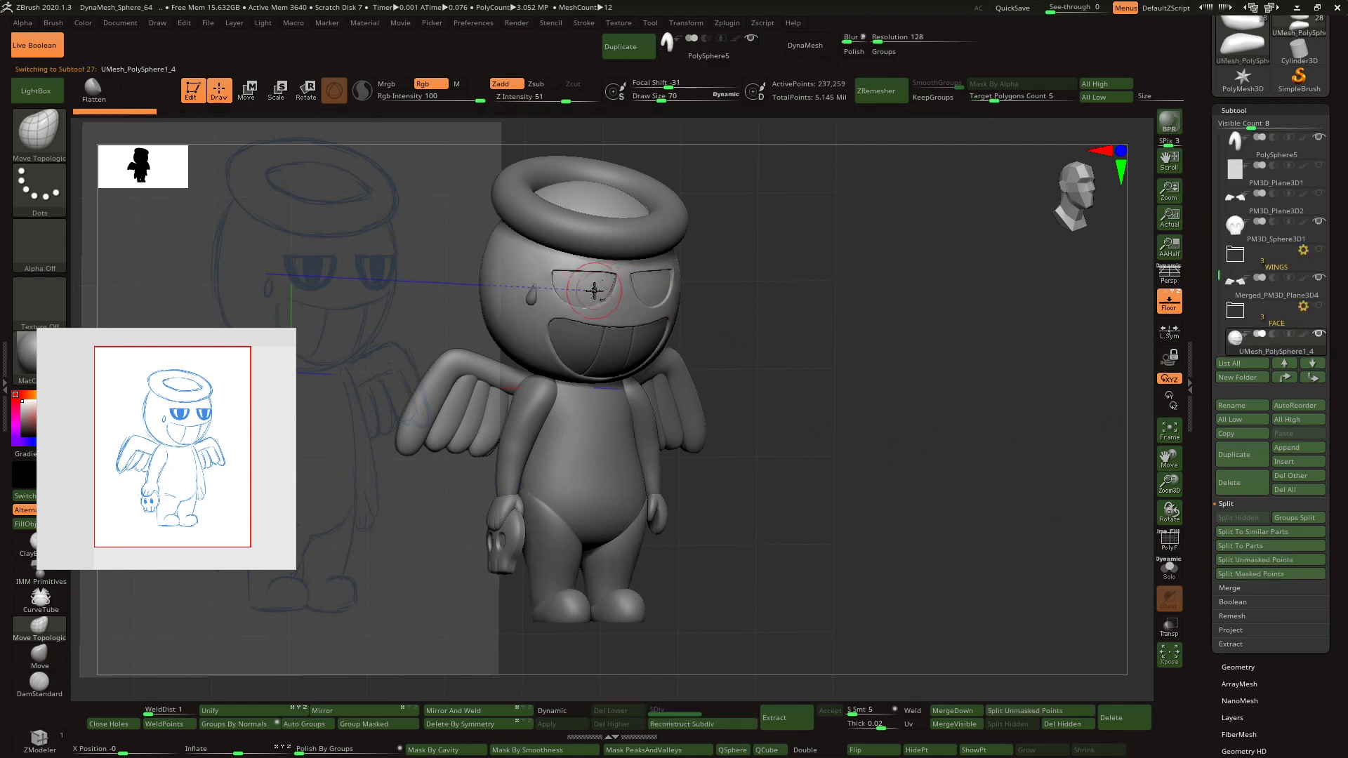
{"action": "left_click", "coordinate": [1222, 454]}
{"action": "left_click", "coordinate": [1246, 340]}
{"action": "left_click", "coordinate": [593, 288], "text": "ctrl+shift"}
{"action": "left_click", "coordinate": [1177, 538]}
{"action": "left_click_drag", "start_coordinate": [1171, 485], "coordinate": [1184, 511]}
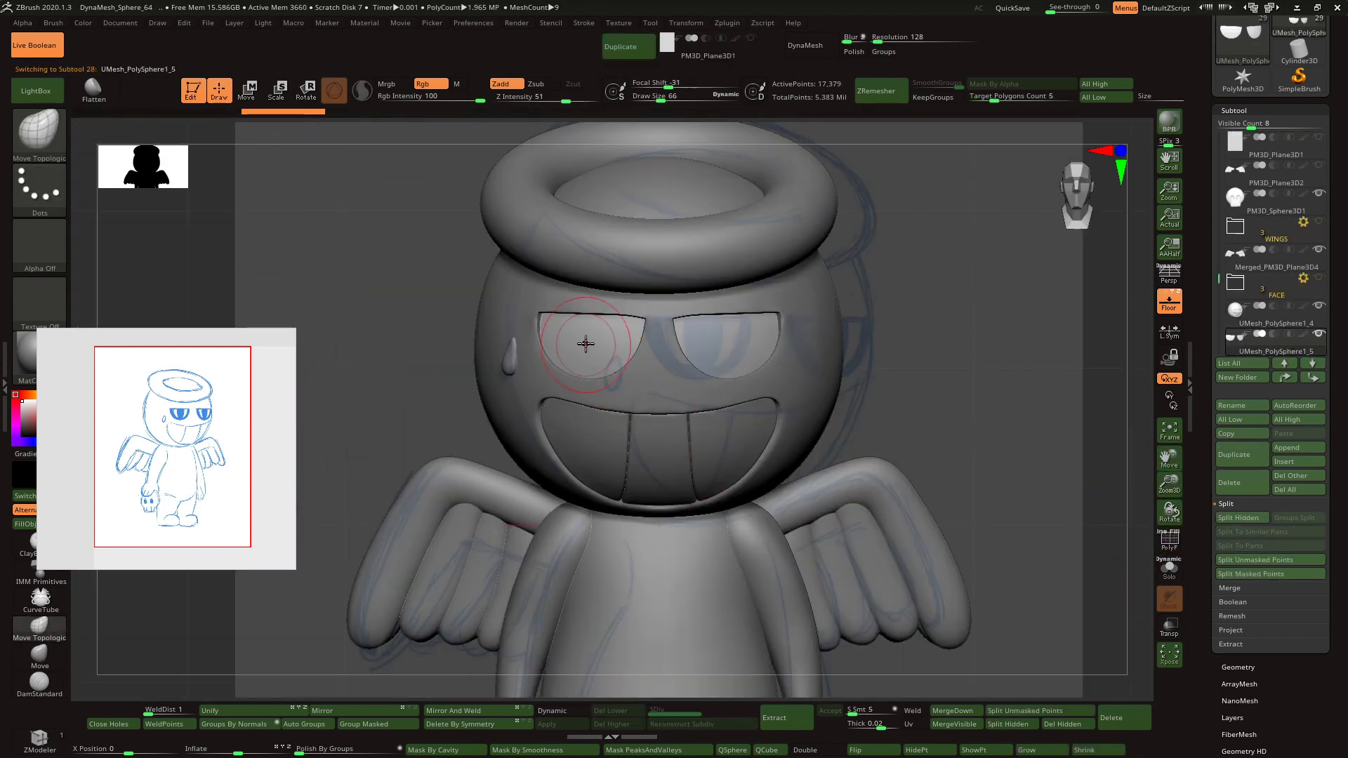
- Mask the iris shapes on both eye surfaces and extract them as a new subtool with a thickness of 0.02
{"action": "key", "text": "ctrl"}
{"action": "left_click_drag", "start_coordinate": [584, 338], "coordinate": [593, 329], "text": "ctrl"}
{"action": "key", "text": "ctrl+z"}
{"action": "left_click", "coordinate": [39, 134], "text": "ctrl"}
{"action": "left_click", "coordinate": [241, 219], "text": "ctrl"}
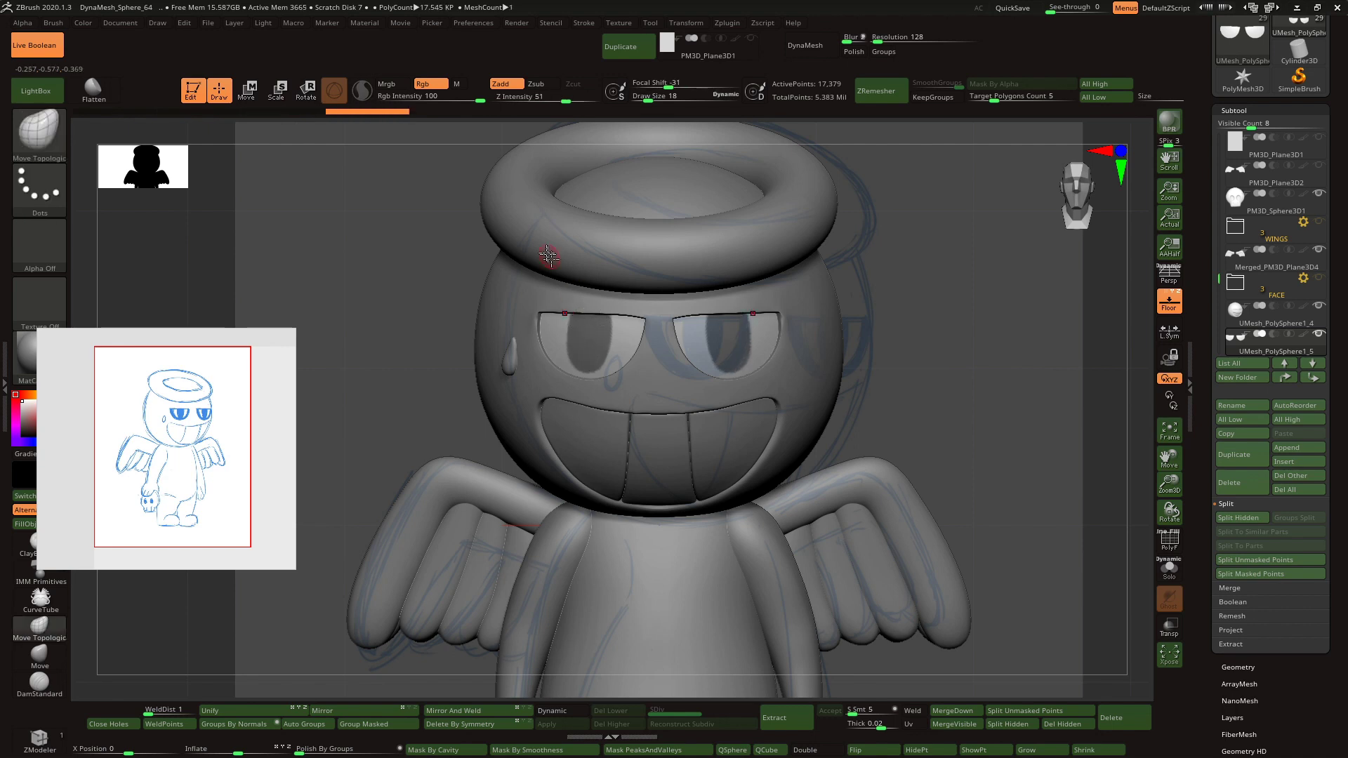
{"action": "left_click", "coordinate": [774, 718]}
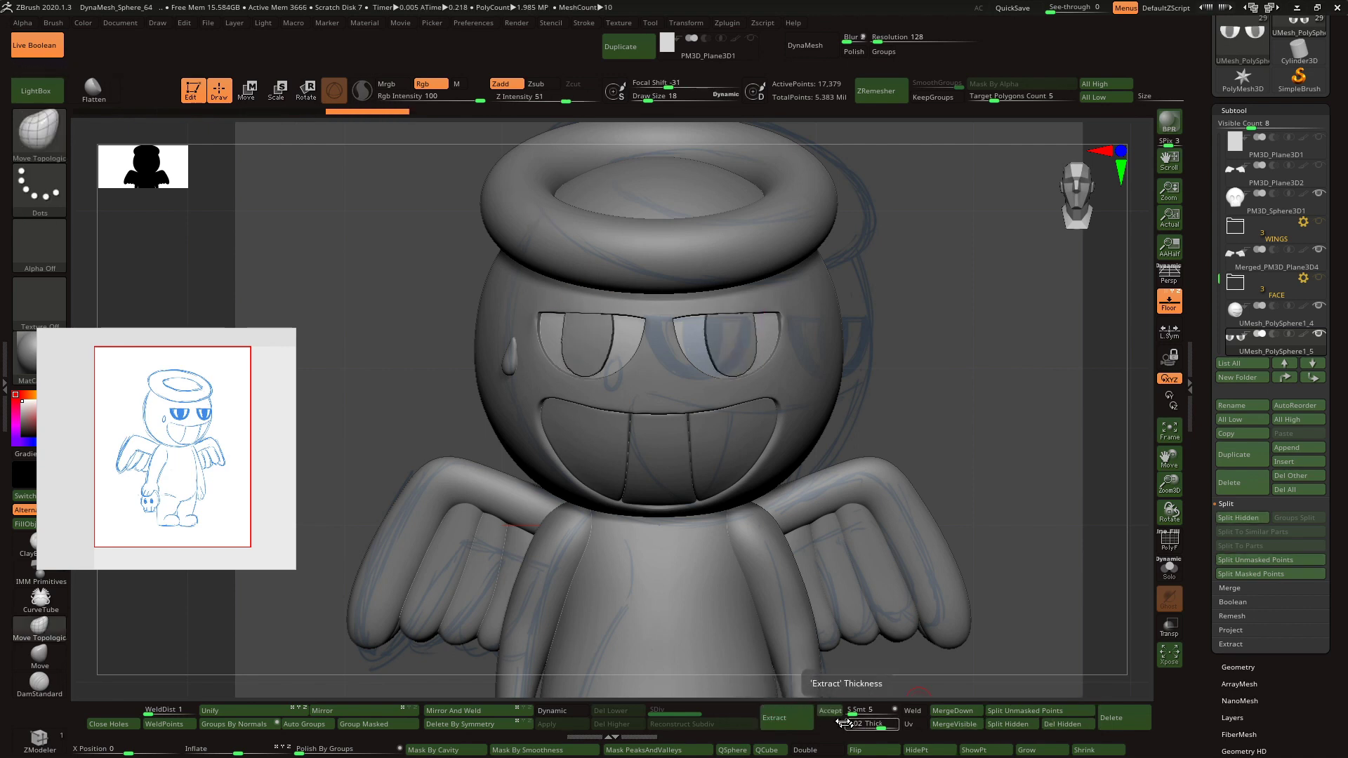
{"action": "left_click", "coordinate": [830, 711]}
- Move the extracted irises slightly back into the eyes and return to Draw mode
{"action": "left_click_drag", "start_coordinate": [892, 442], "coordinate": [1011, 445]}
{"action": "left_click", "coordinate": [247, 90]}
{"action": "left_click_drag", "start_coordinate": [677, 314], "coordinate": [780, 316]}
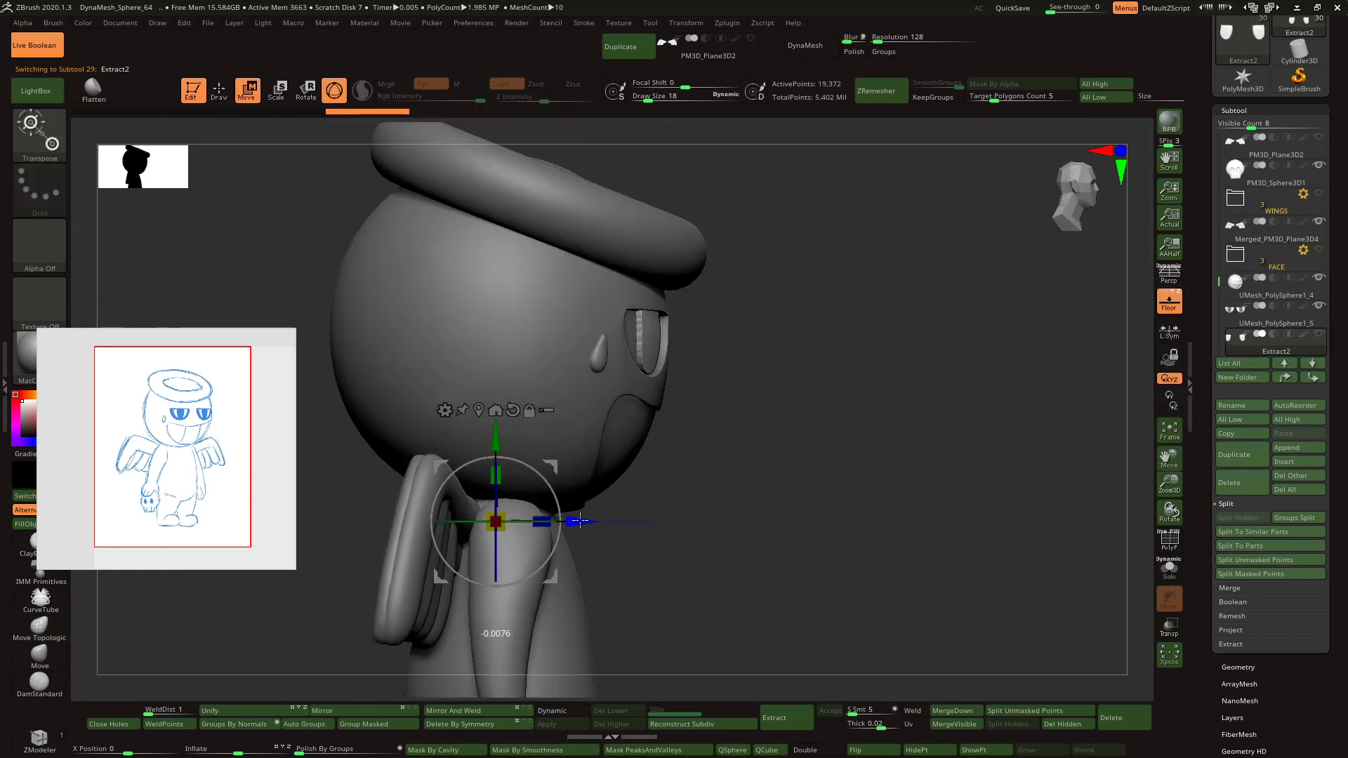
{"action": "left_click", "coordinate": [219, 90]}
{"action": "mouse_move", "coordinate": [822, 379]}
{"action": "left_mouse_down"}
{"action": "mouse_move", "coordinate": [667, 390]}
{"action": "mouse_move", "coordinate": [752, 396]}
{"action": "mouse_move", "coordinate": [818, 365]}
{"action": "left_mouse_up"}
- DynaMesh the iris pieces at resolution 528 with Polish enabled
{"action": "key", "text": "space"}
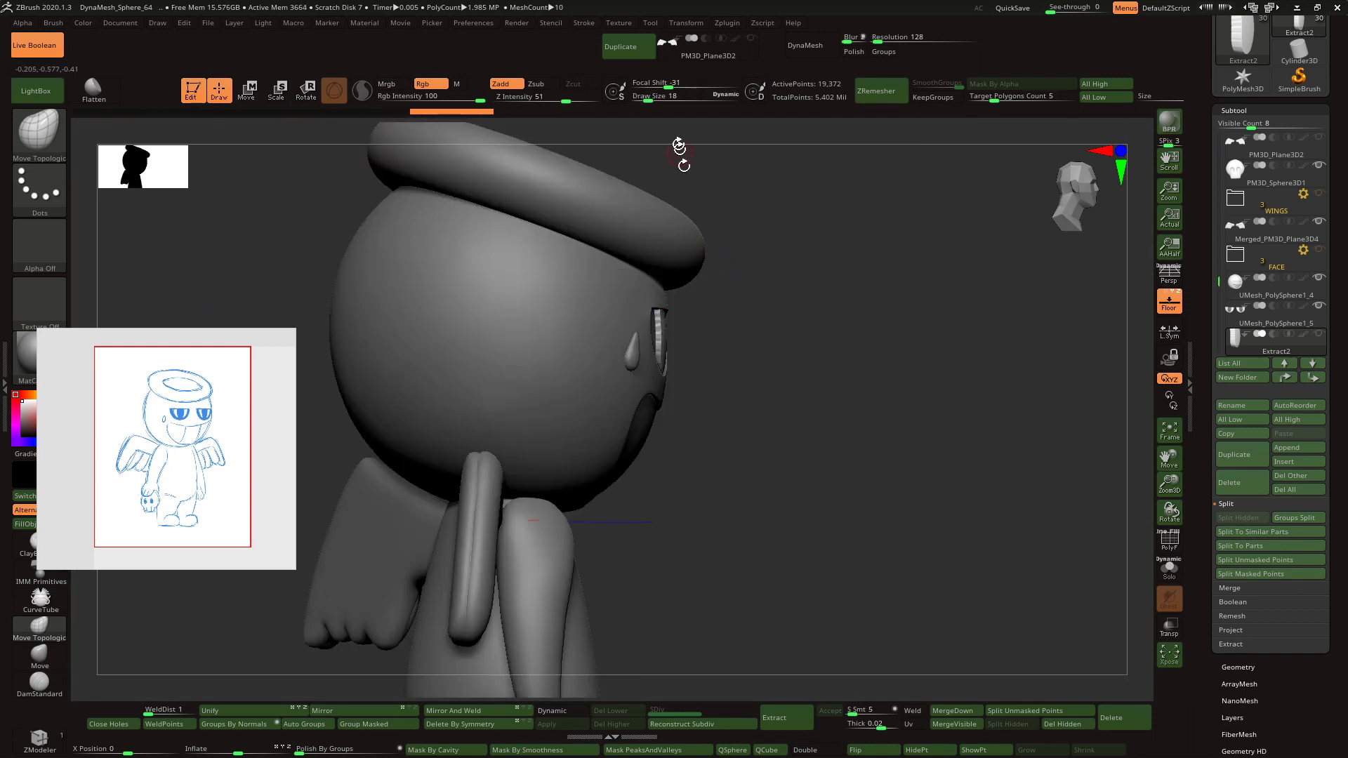
{"action": "left_click_drag", "start_coordinate": [877, 40], "coordinate": [887, 40]}
{"action": "left_click", "coordinate": [854, 52]}
{"action": "left_click", "coordinate": [805, 45]}
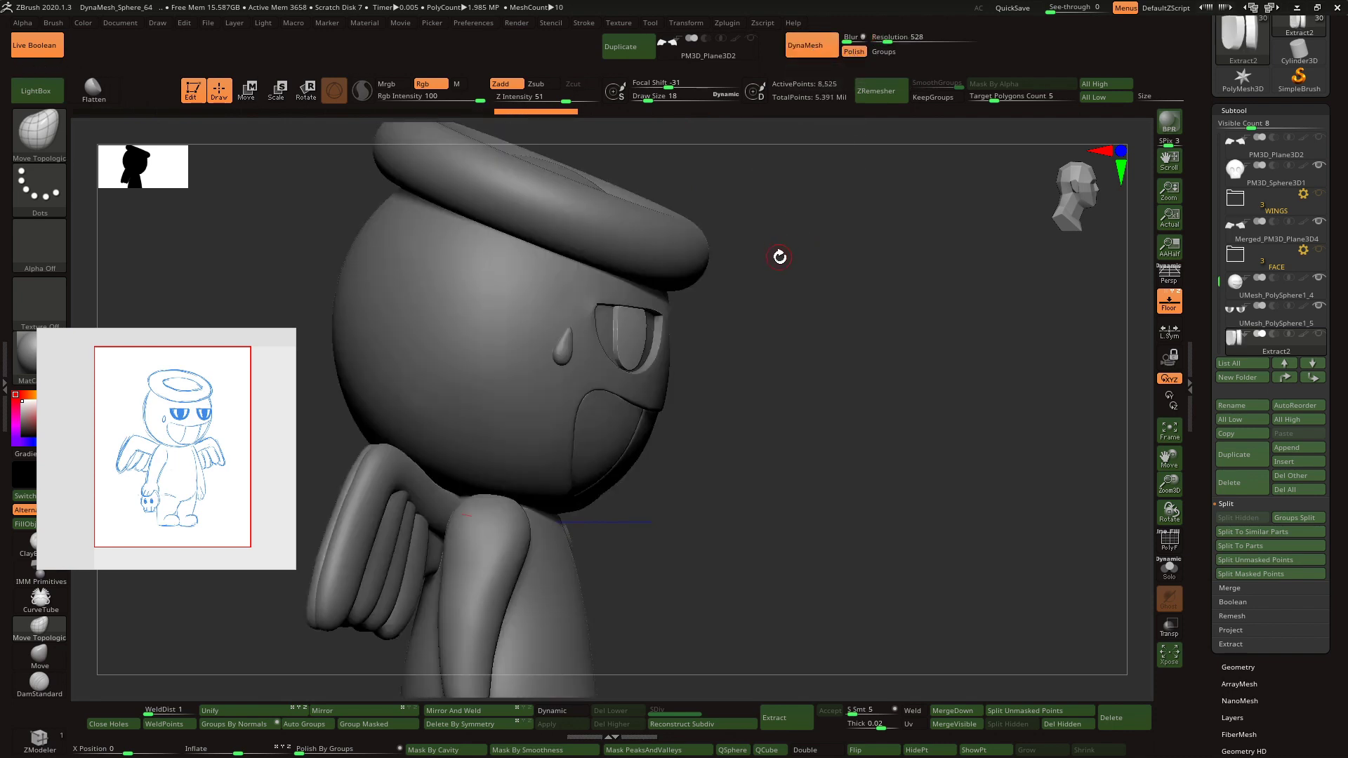
{"action": "left_click_drag", "start_coordinate": [883, 384], "coordinate": [628, 345], "text": "shift"}
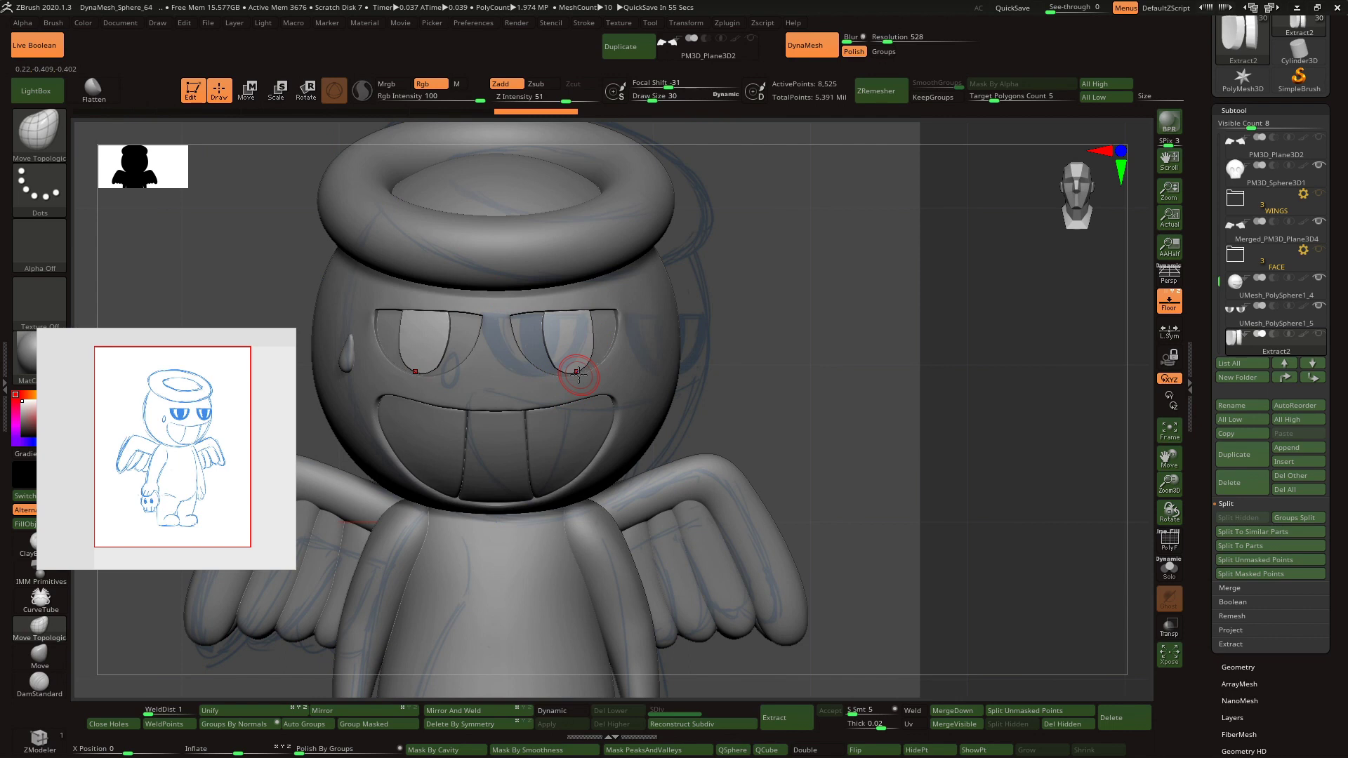
- Smooth the irises into narrower U-shapes, centre the transform gizmo on one iris and rotate them slightly
{"action": "left_click_drag", "start_coordinate": [546, 324], "coordinate": [584, 360], "text": "shift"}
{"action": "left_click", "coordinate": [251, 90]}
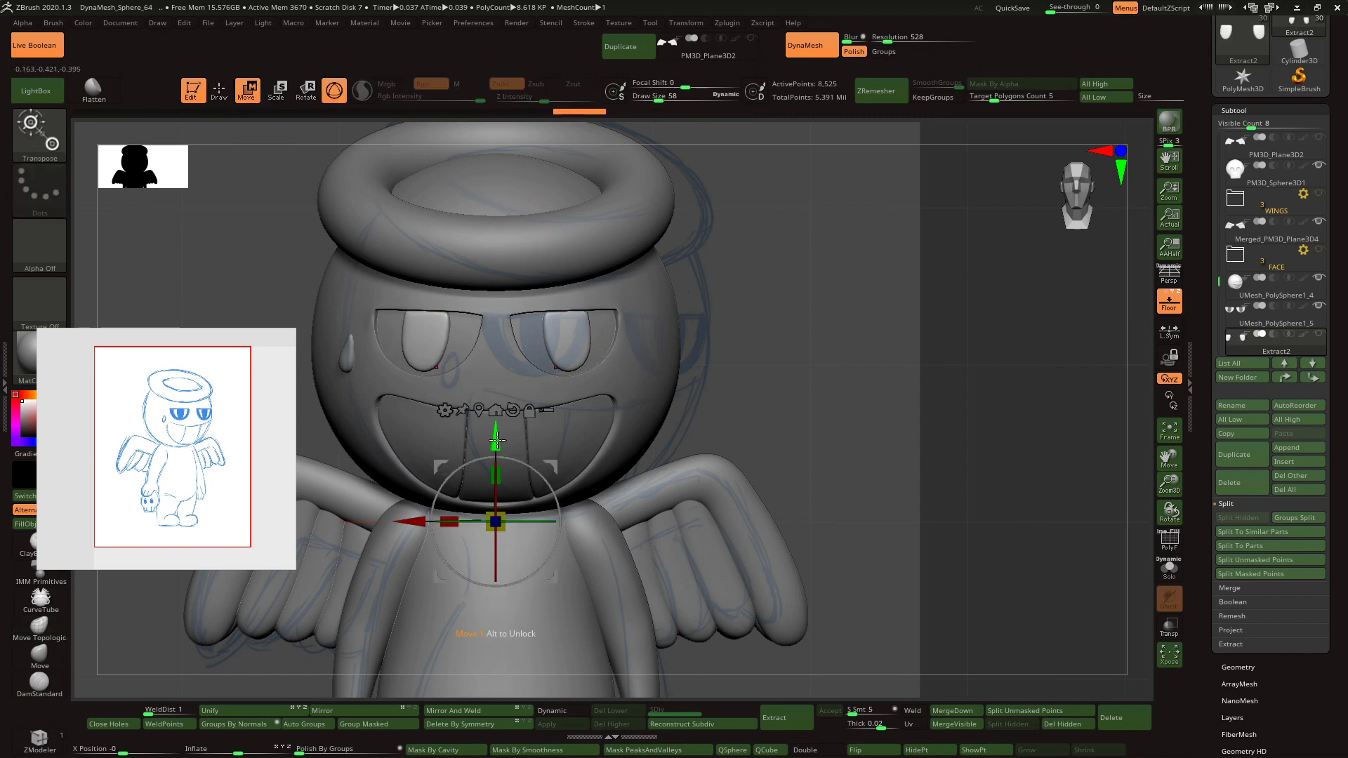
{"action": "left_click", "coordinate": [479, 405]}
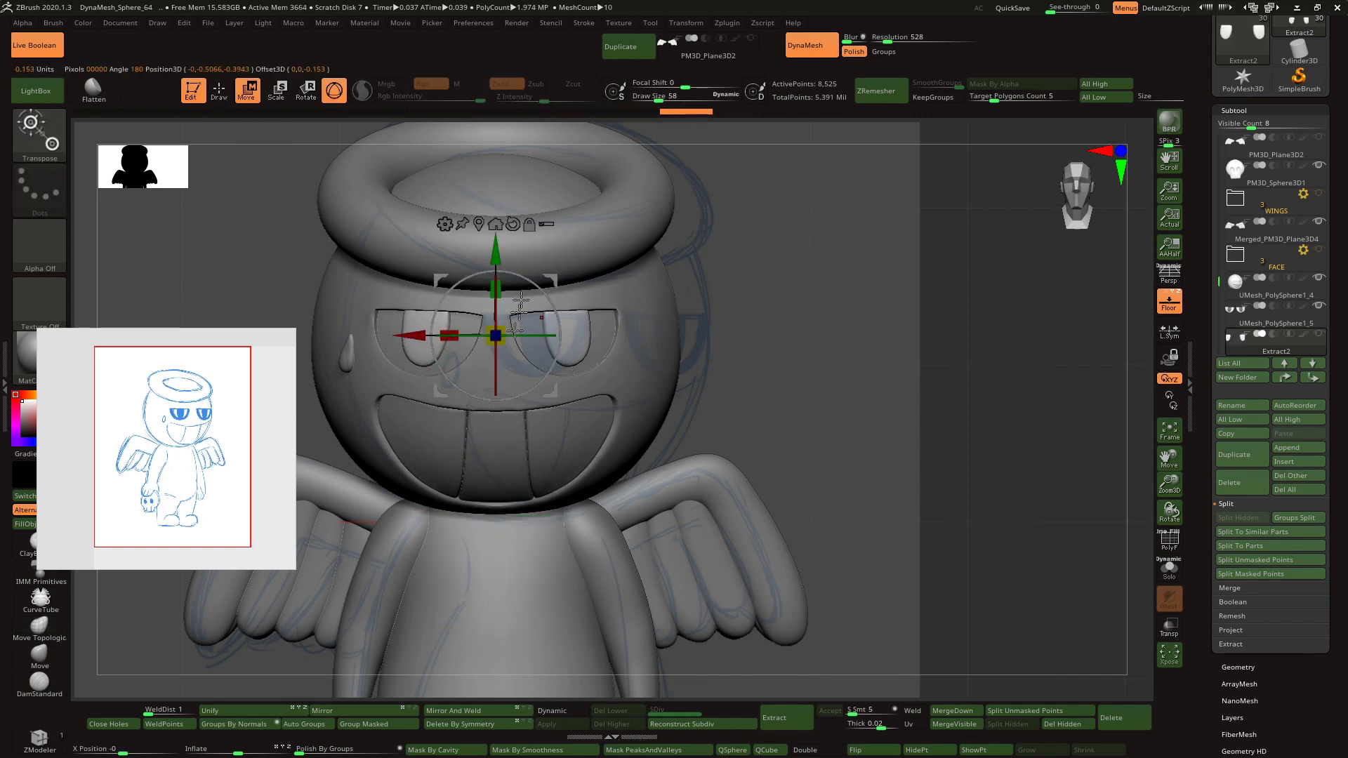
{"action": "left_click", "coordinate": [479, 224]}
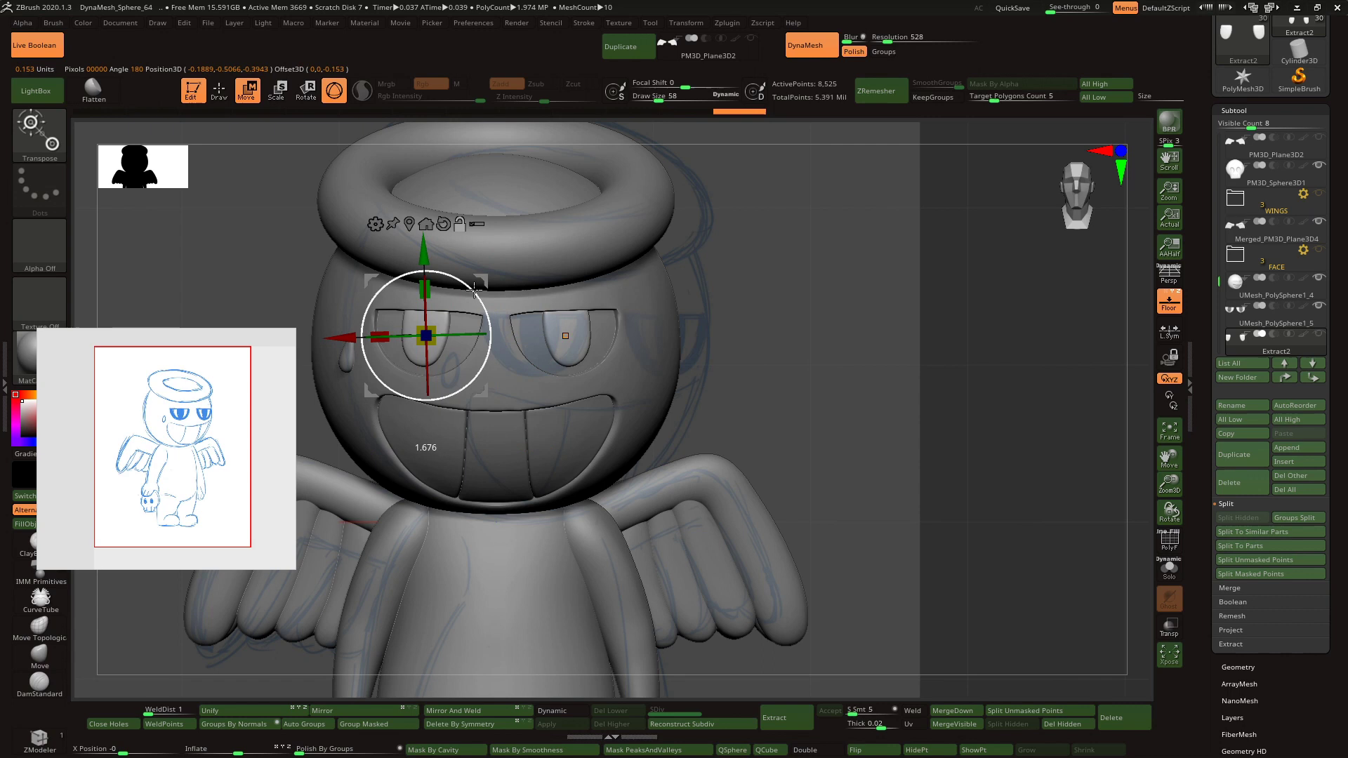
{"action": "left_click", "coordinate": [219, 90]}
- ZRemesh the irises to a low polygon count and apply Dynamic Subdivision to the mesh
{"action": "left_click_drag", "start_coordinate": [749, 340], "coordinate": [895, 404]}
{"action": "left_click", "coordinate": [1246, 665]}
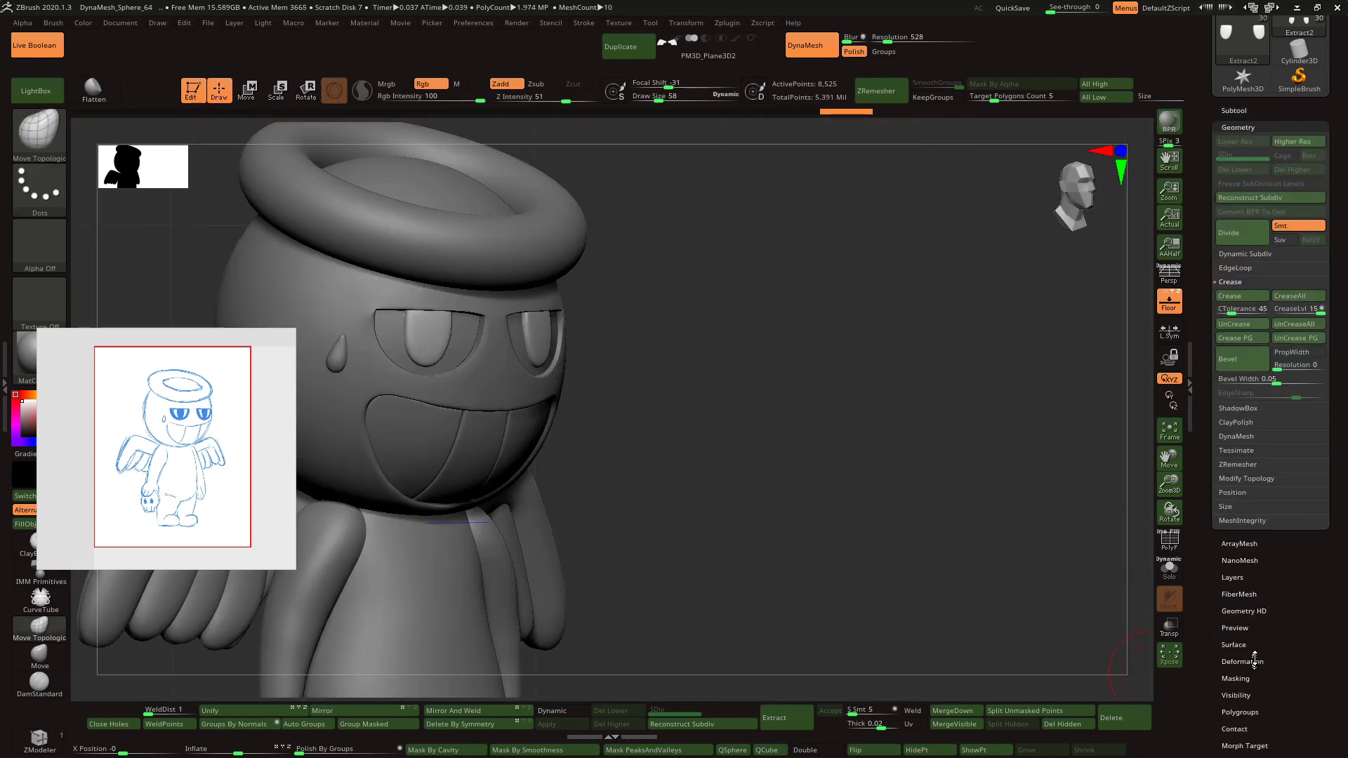
{"action": "left_click", "coordinate": [1240, 464]}
{"action": "left_click", "coordinate": [1233, 376]}
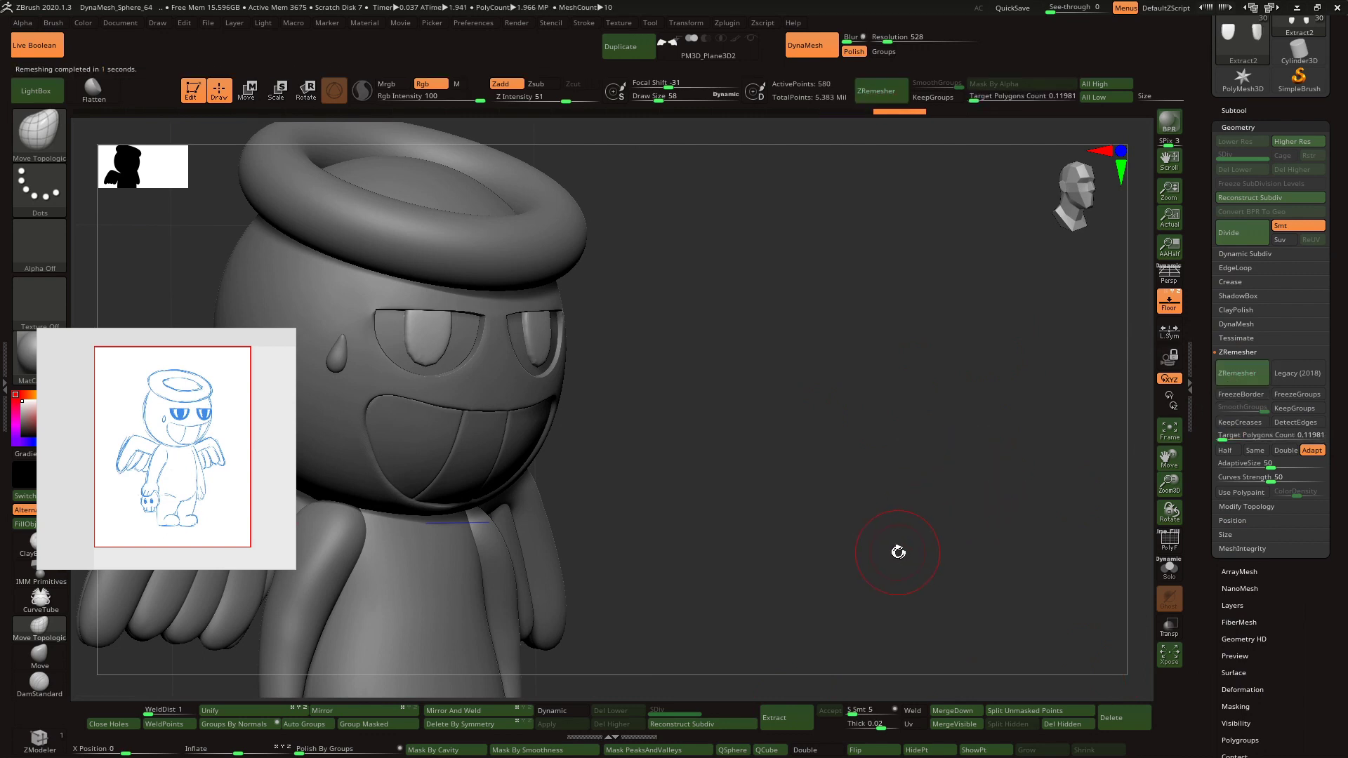
{"action": "left_click_drag", "start_coordinate": [911, 566], "coordinate": [784, 656], "text": "shift"}
{"action": "left_click", "coordinate": [564, 715]}
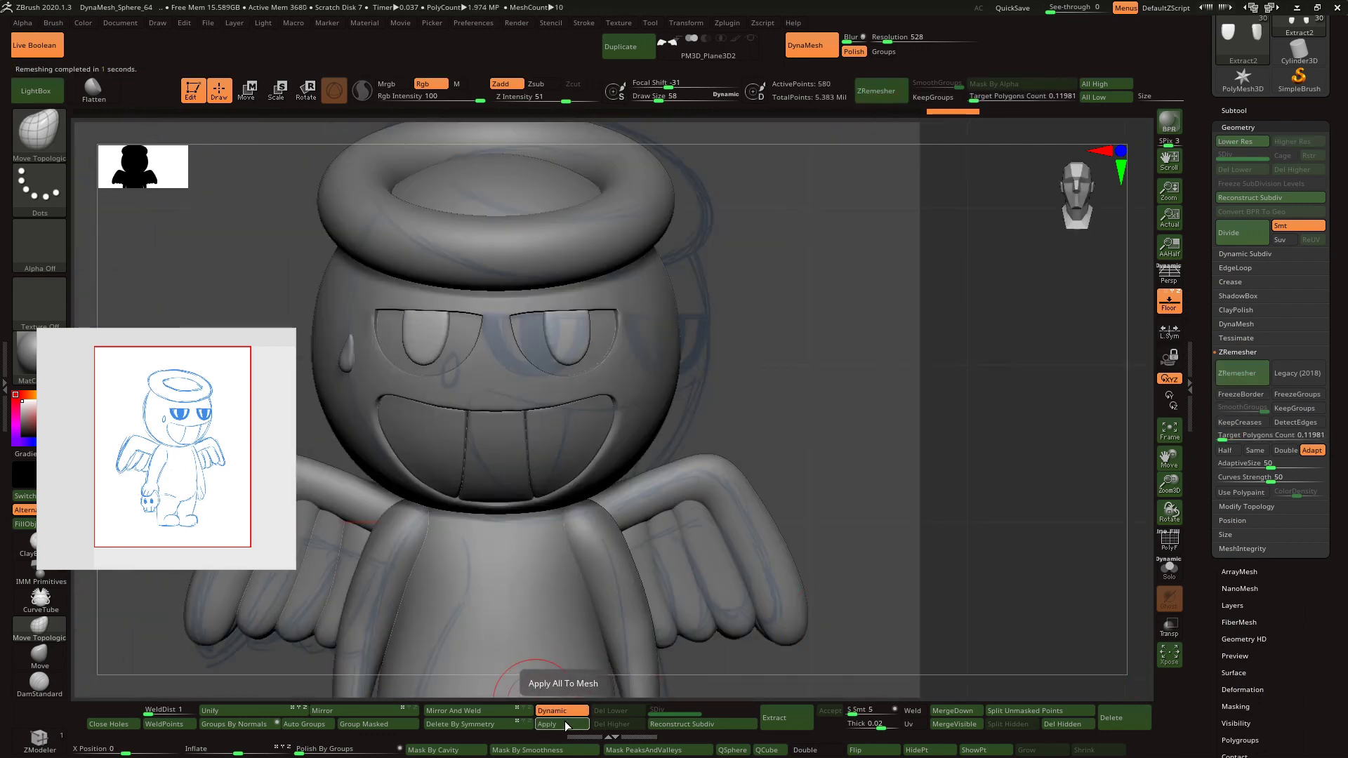
{"action": "left_click", "coordinate": [566, 724]}
- Turn off the floor grid and review the whole character
{"action": "left_click_drag", "start_coordinate": [1169, 484], "coordinate": [1116, 506]}
{"action": "left_click", "coordinate": [1169, 301]}
{"action": "key", "text": "space"}
{"action": "left_click_drag", "start_coordinate": [990, 482], "coordinate": [992, 497]}
{"action": "left_click_drag", "start_coordinate": [1006, 429], "coordinate": [1004, 419]}
{"action": "key", "text": "space"}
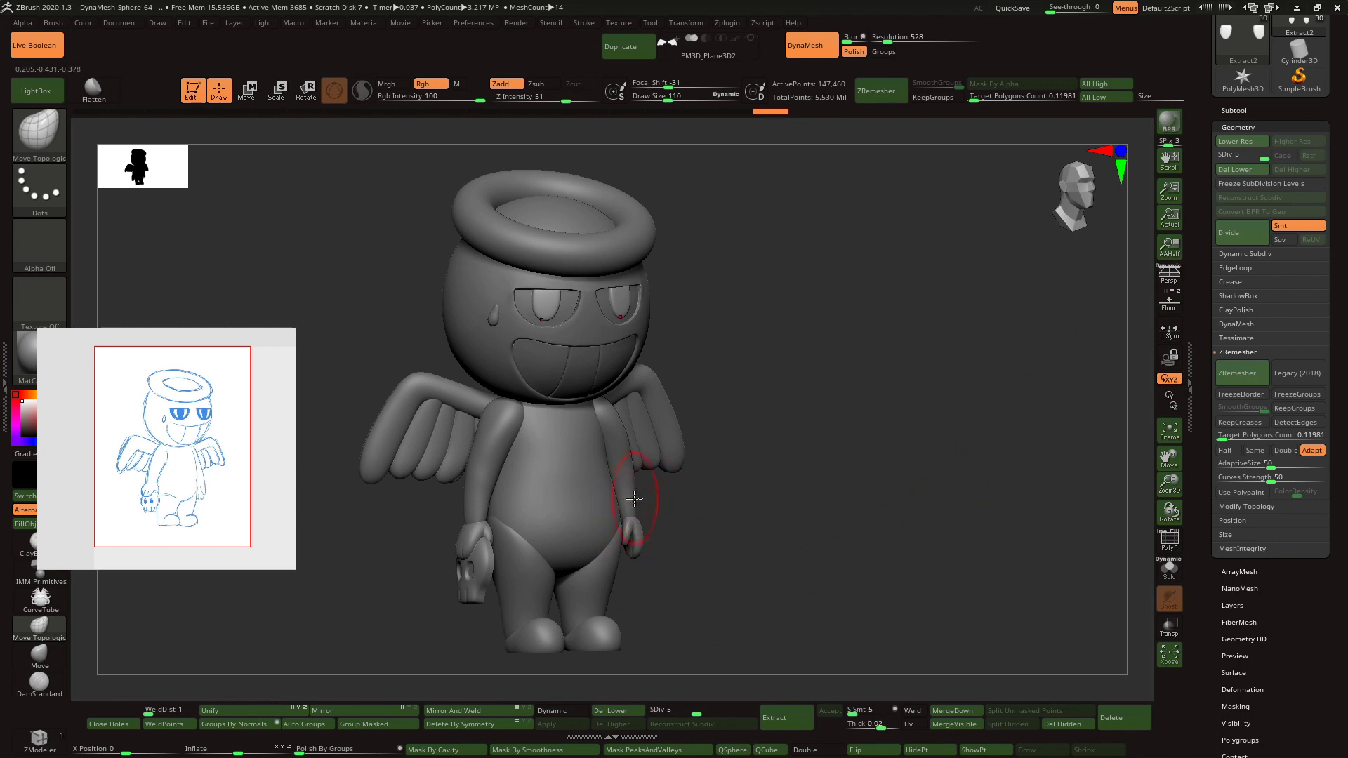
- Select the arms subtool, lower it to subdivision level 1 and choose the Inflat brush
{"action": "left_click", "coordinate": [634, 499], "text": "alt"}
{"action": "left_click_drag", "start_coordinate": [659, 498], "coordinate": [723, 499], "text": "shift"}
{"action": "left_click_drag", "start_coordinate": [695, 712], "coordinate": [638, 700]}
{"action": "left_click", "coordinate": [47, 140]}
{"action": "left_click", "coordinate": [563, 147]}
- Adjust the thickness of the arms with the Inflat brush at subdivision level 1, working from the front and the side
{"action": "left_click_drag", "start_coordinate": [608, 499], "coordinate": [603, 476]}
{"action": "left_click_drag", "start_coordinate": [695, 426], "coordinate": [683, 461]}
{"action": "left_click_drag", "start_coordinate": [744, 502], "coordinate": [695, 520], "text": "shift"}
{"action": "left_click_drag", "start_coordinate": [803, 488], "coordinate": [855, 485]}
{"action": "left_click_drag", "start_coordinate": [752, 497], "coordinate": [753, 514]}
{"action": "left_click_drag", "start_coordinate": [800, 497], "coordinate": [671, 483]}
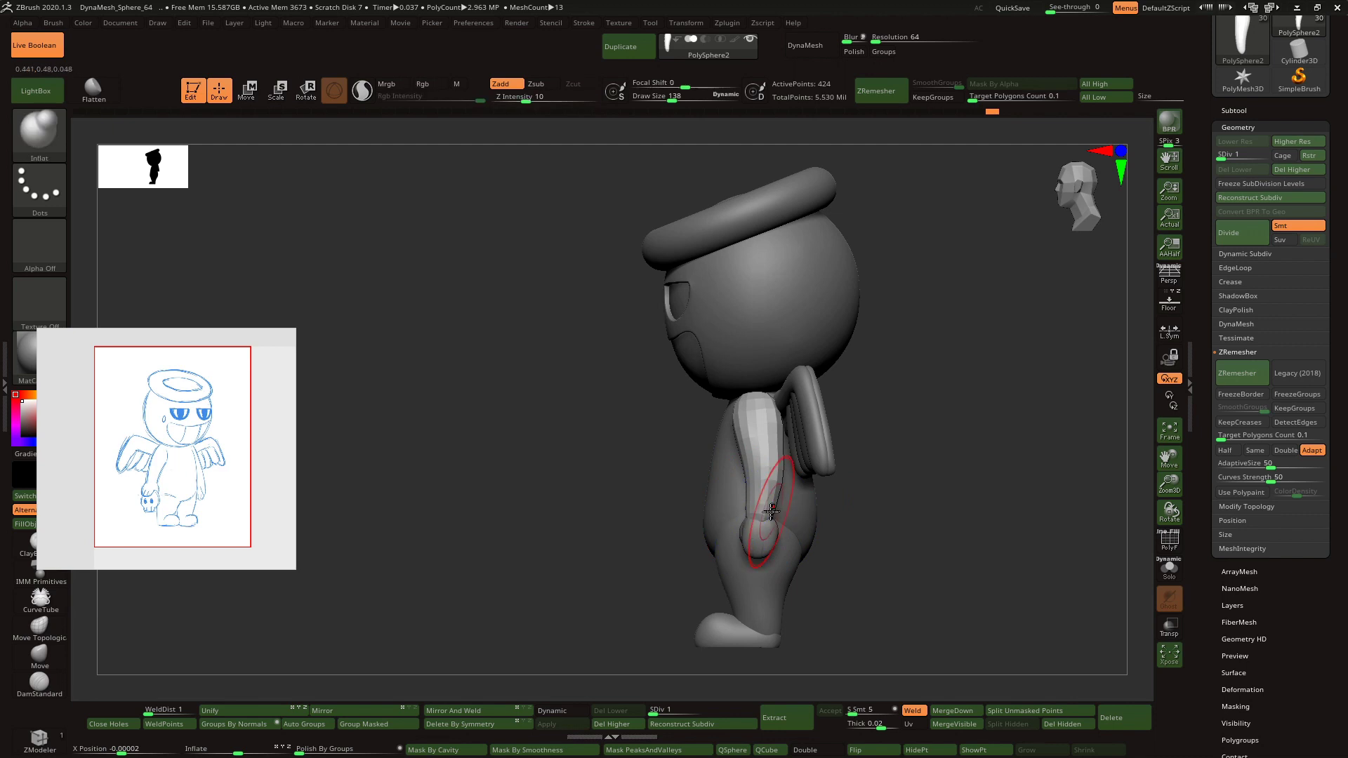
- Switch to the Move Topological brush and raise the arms back to subdivision level 5
{"action": "key", "text": "b"}
{"action": "left_click", "coordinate": [785, 146]}
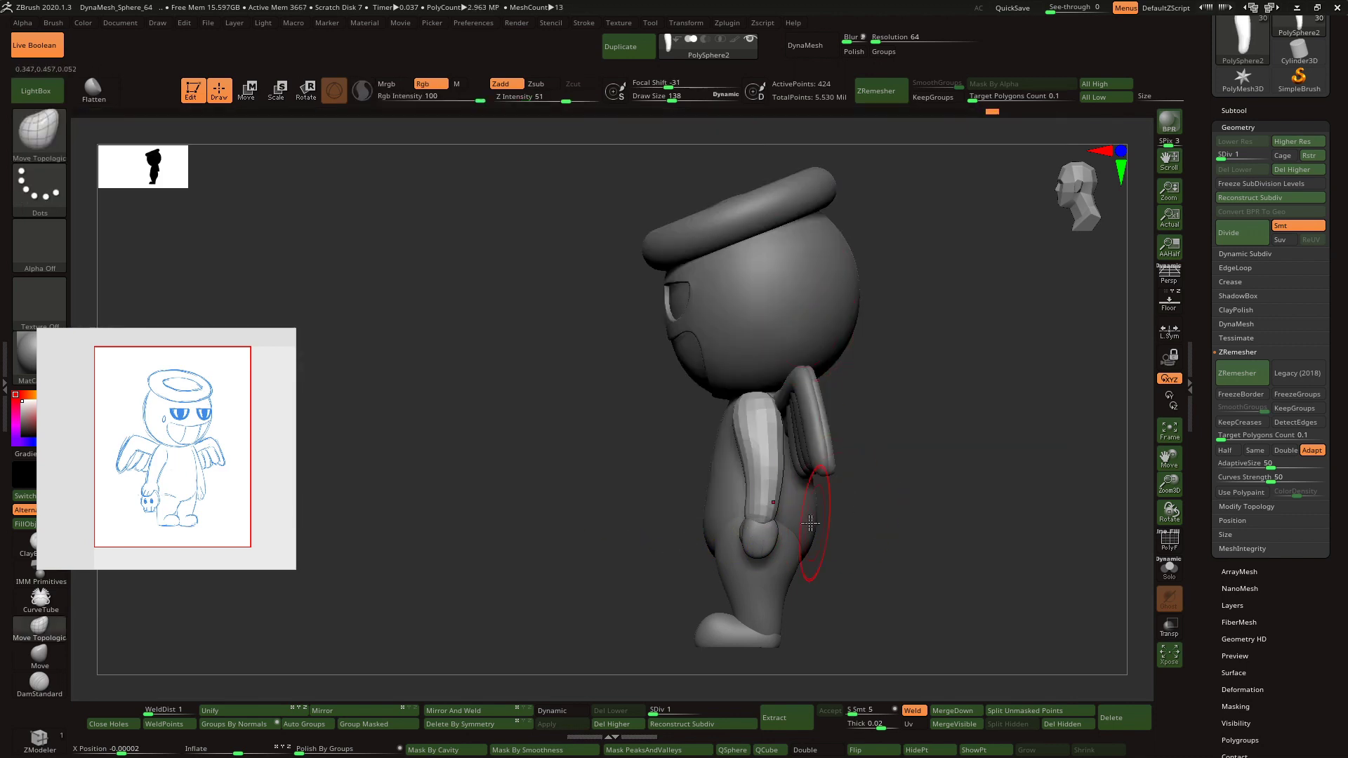
{"action": "left_click_drag", "start_coordinate": [853, 530], "coordinate": [876, 527], "text": "shift"}
{"action": "left_click_drag", "start_coordinate": [656, 713], "coordinate": [713, 706]}
{"action": "left_click_drag", "start_coordinate": [906, 558], "coordinate": [938, 572]}
- Select the irises subtool and make it visible again
{"action": "left_click", "coordinate": [1234, 111]}
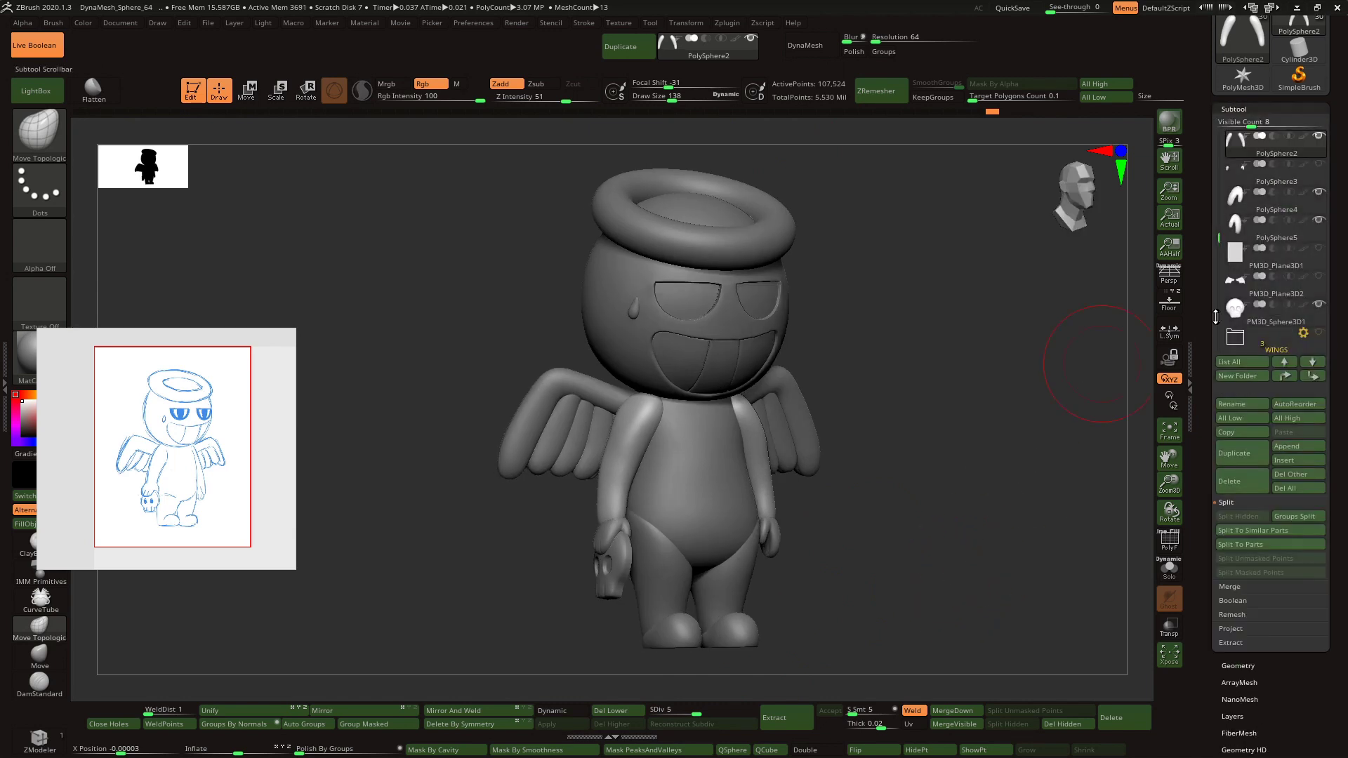
{"action": "left_click_drag", "start_coordinate": [1217, 277], "coordinate": [1217, 297]}
{"action": "left_click", "coordinate": [1290, 287]}
{"action": "left_click", "coordinate": [1317, 250]}
- Place the character in side view near the canvas edge and draw a second copy of it beside the first
{"action": "left_click_drag", "start_coordinate": [978, 468], "coordinate": [974, 464]}
{"action": "left_click_drag", "start_coordinate": [1169, 457], "coordinate": [989, 509]}
{"action": "left_click_drag", "start_coordinate": [796, 346], "coordinate": [935, 454]}
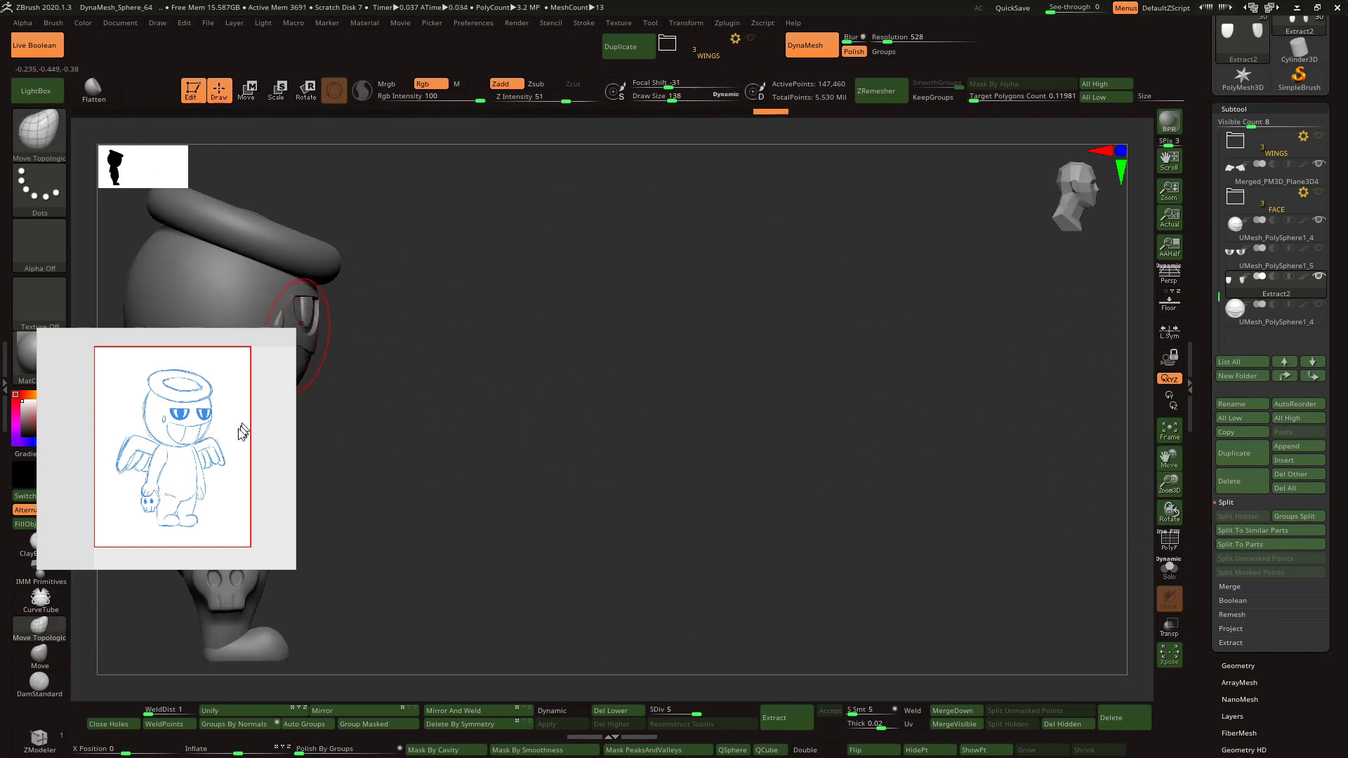
{"action": "key", "text": "ctrl+m"}
{"action": "key", "text": "t"}
{"action": "left_click", "coordinate": [475, 422]}
{"action": "left_click_drag", "start_coordinate": [624, 351], "coordinate": [637, 564]}
{"action": "key", "text": "t"}
- Turn the second copy to a near-front view, size and centre it on the canvas, and turn on perspective
{"action": "mouse_move", "coordinate": [758, 523]}
{"action": "left_mouse_down"}
{"action": "mouse_move", "coordinate": [860, 520]}
{"action": "mouse_move", "coordinate": [779, 527]}
{"action": "left_mouse_up"}
{"action": "left_click_drag", "start_coordinate": [1170, 458], "coordinate": [1085, 538]}
{"action": "left_click_drag", "start_coordinate": [1170, 484], "coordinate": [1170, 516]}
{"action": "mouse_move", "coordinate": [1171, 458]}
{"action": "left_mouse_down"}
{"action": "mouse_move", "coordinate": [1220, 454]}
{"action": "mouse_move", "coordinate": [1177, 465]}
{"action": "left_mouse_up"}
{"action": "left_click", "coordinate": [1172, 277]}
- Draw a third copy of the character on the empty side of the canvas and position it beside the others
{"action": "key", "text": "t"}
{"action": "left_click", "coordinate": [770, 377]}
{"action": "mouse_move", "coordinate": [871, 359]}
{"action": "left_mouse_down"}
{"action": "mouse_move", "coordinate": [899, 584]}
{"action": "mouse_move", "coordinate": [1074, 597]}
{"action": "left_mouse_up"}
{"action": "key", "text": "t"}
{"action": "mouse_move", "coordinate": [1170, 459]}
{"action": "left_mouse_down"}
{"action": "mouse_move", "coordinate": [1065, 579]}
{"action": "mouse_move", "coordinate": [993, 579]}
{"action": "mouse_move", "coordinate": [1241, 452]}
{"action": "mouse_move", "coordinate": [1146, 457]}
{"action": "left_mouse_up"}
- Export the three-view canvas as a JPEG image named GHJJJ in the Downloads folder
{"action": "left_click", "coordinate": [120, 23]}
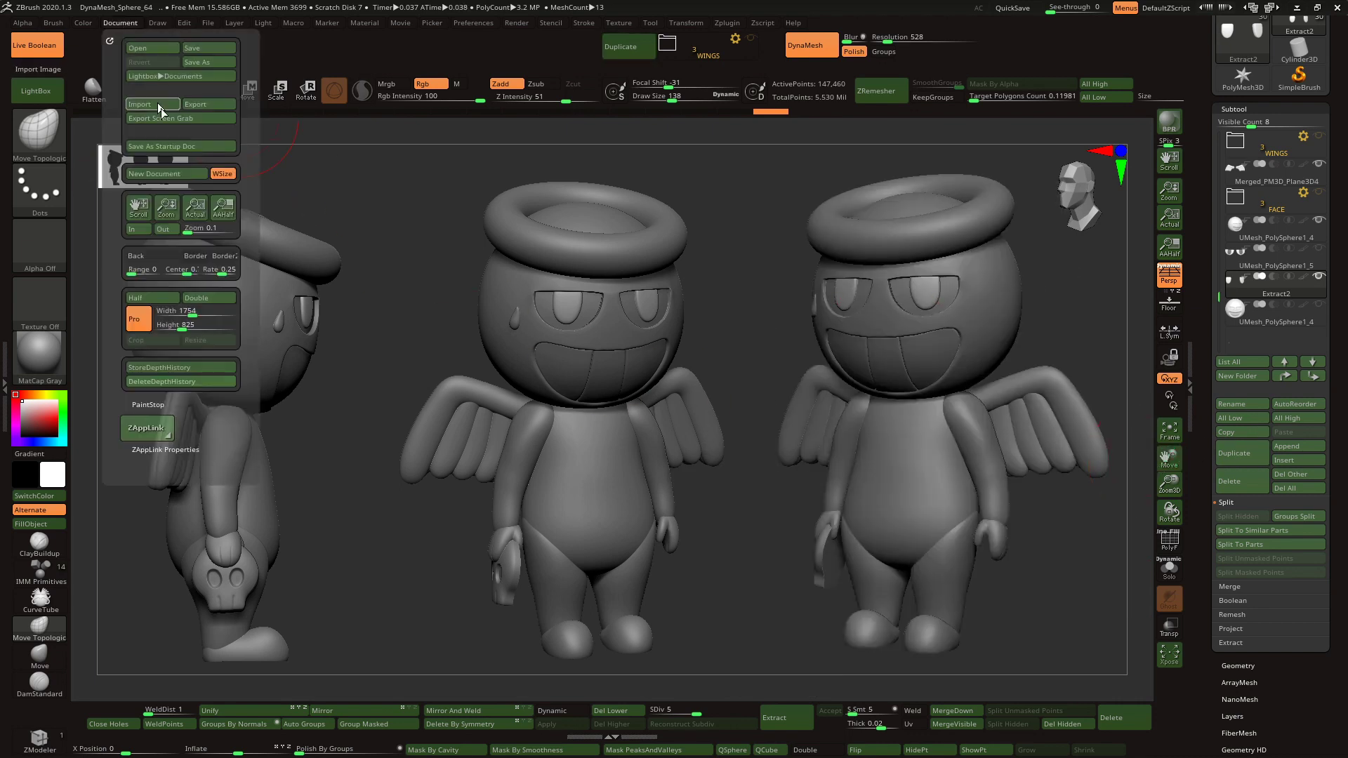
{"action": "left_click", "coordinate": [161, 108]}
{"action": "left_click", "coordinate": [178, 662]}
{"action": "type", "text": "GFHFD"}
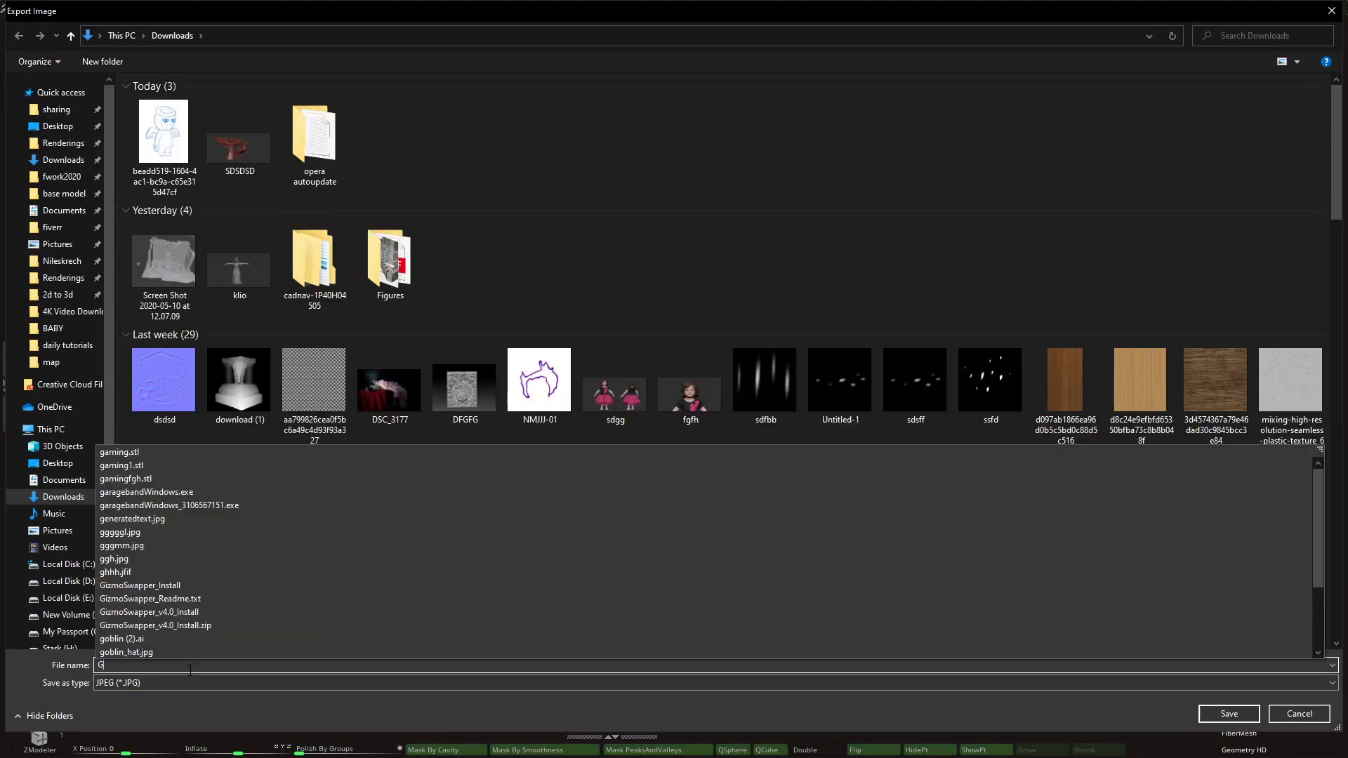
{"action": "key", "text": "Return"}
{"action": "key", "text": "Return"}
- Clear the dropped copies from the canvas and change the character's material to PolySkin
{"action": "left_click", "coordinate": [39, 355]}
{"action": "left_click", "coordinate": [117, 411]}
{"action": "key", "text": "ctrl"}
{"action": "key", "text": "ctrl+n"}
{"action": "left_click", "coordinate": [42, 354]}
{"action": "left_click", "coordinate": [116, 395]}
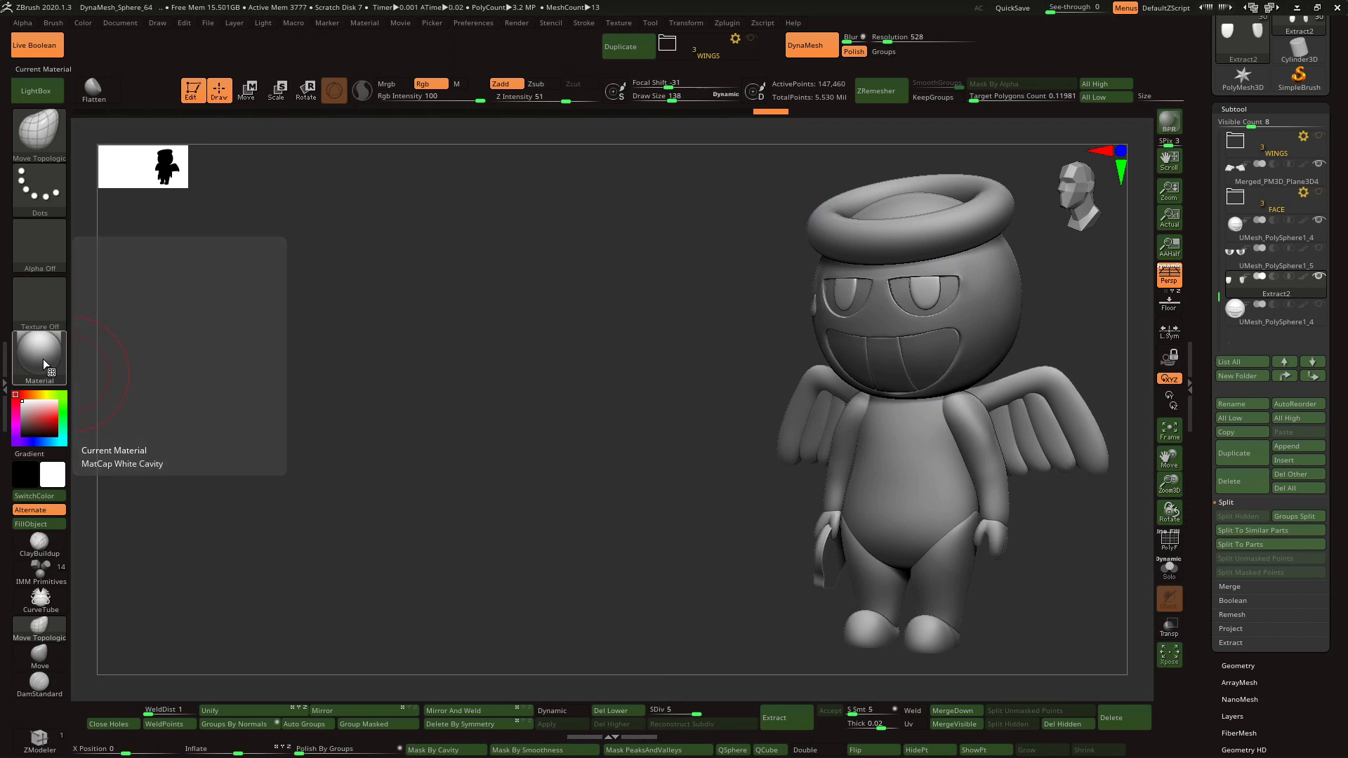
{"action": "left_click", "coordinate": [44, 359]}
{"action": "left_click", "coordinate": [168, 472]}
- Reduce the character and place it front-facing near the canvas edge, then draw a second copy beside it
{"action": "left_click_drag", "start_coordinate": [1169, 457], "coordinate": [997, 452]}
{"action": "left_click_drag", "start_coordinate": [983, 474], "coordinate": [1039, 482], "text": "shift"}
{"action": "left_click_drag", "start_coordinate": [1169, 484], "coordinate": [1036, 447]}
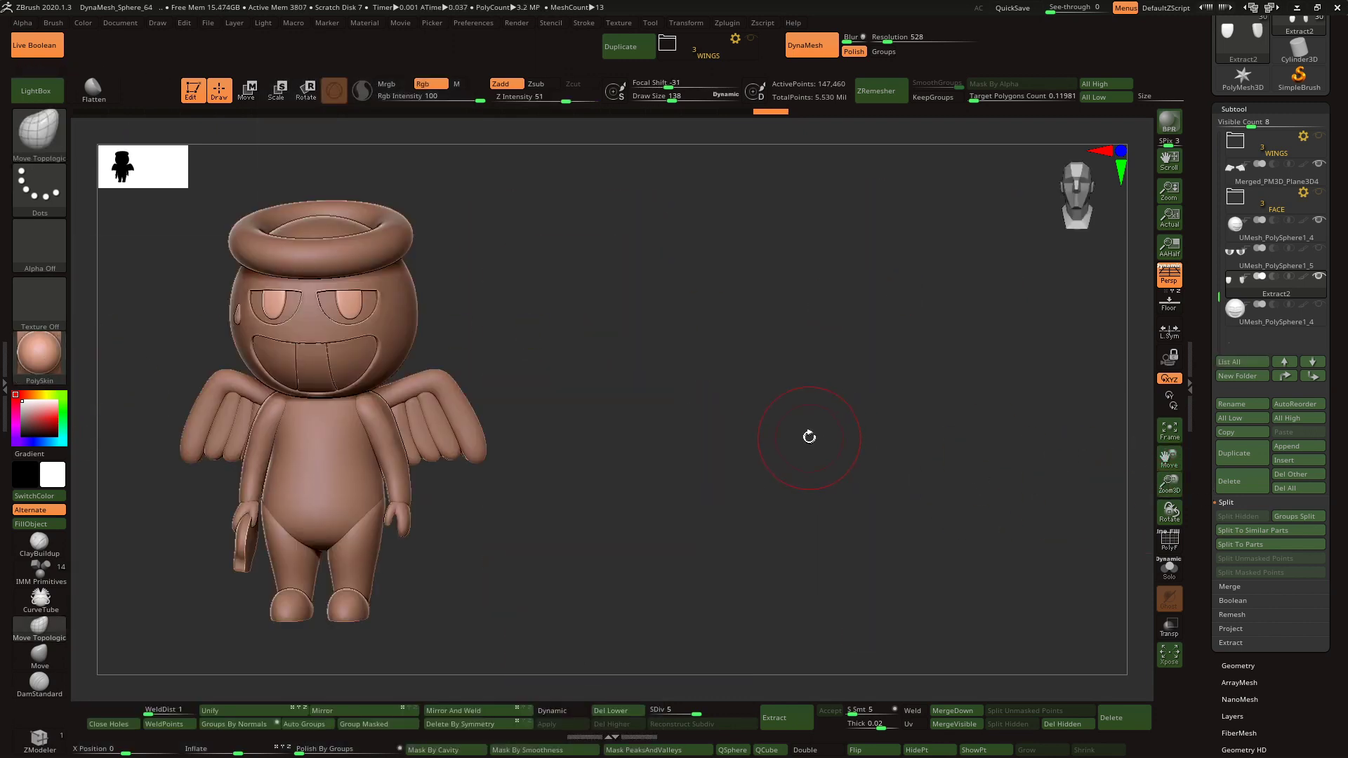
{"action": "left_click_drag", "start_coordinate": [808, 437], "coordinate": [796, 435]}
{"action": "key", "text": "t"}
{"action": "left_click_drag", "start_coordinate": [678, 541], "coordinate": [680, 546]}
{"action": "key", "text": "t"}
- Turn the second copy to a front view, scale it up and position it in the middle of the canvas
{"action": "left_click_drag", "start_coordinate": [772, 523], "coordinate": [824, 517], "text": "shift"}
{"action": "left_click_drag", "start_coordinate": [1169, 483], "coordinate": [1180, 497]}
{"action": "mouse_move", "coordinate": [1168, 457]}
{"action": "left_mouse_down"}
{"action": "mouse_move", "coordinate": [1184, 507]}
{"action": "mouse_move", "coordinate": [1164, 469]}
{"action": "left_mouse_up"}
{"action": "left_click_drag", "start_coordinate": [1169, 459], "coordinate": [1176, 436]}
{"action": "left_click_drag", "start_coordinate": [1171, 486], "coordinate": [1179, 497]}
{"action": "left_click_drag", "start_coordinate": [1170, 459], "coordinate": [1166, 474]}
- Draw a third copy beside the other two, enlarge it to match and turn it to a three-quarter side view
{"action": "key", "text": "t"}
{"action": "left_click", "coordinate": [744, 449]}
{"action": "mouse_move", "coordinate": [962, 419]}
{"action": "left_mouse_down"}
{"action": "mouse_move", "coordinate": [989, 608]}
{"action": "mouse_move", "coordinate": [1006, 627]}
{"action": "left_mouse_up"}
{"action": "key", "text": "t"}
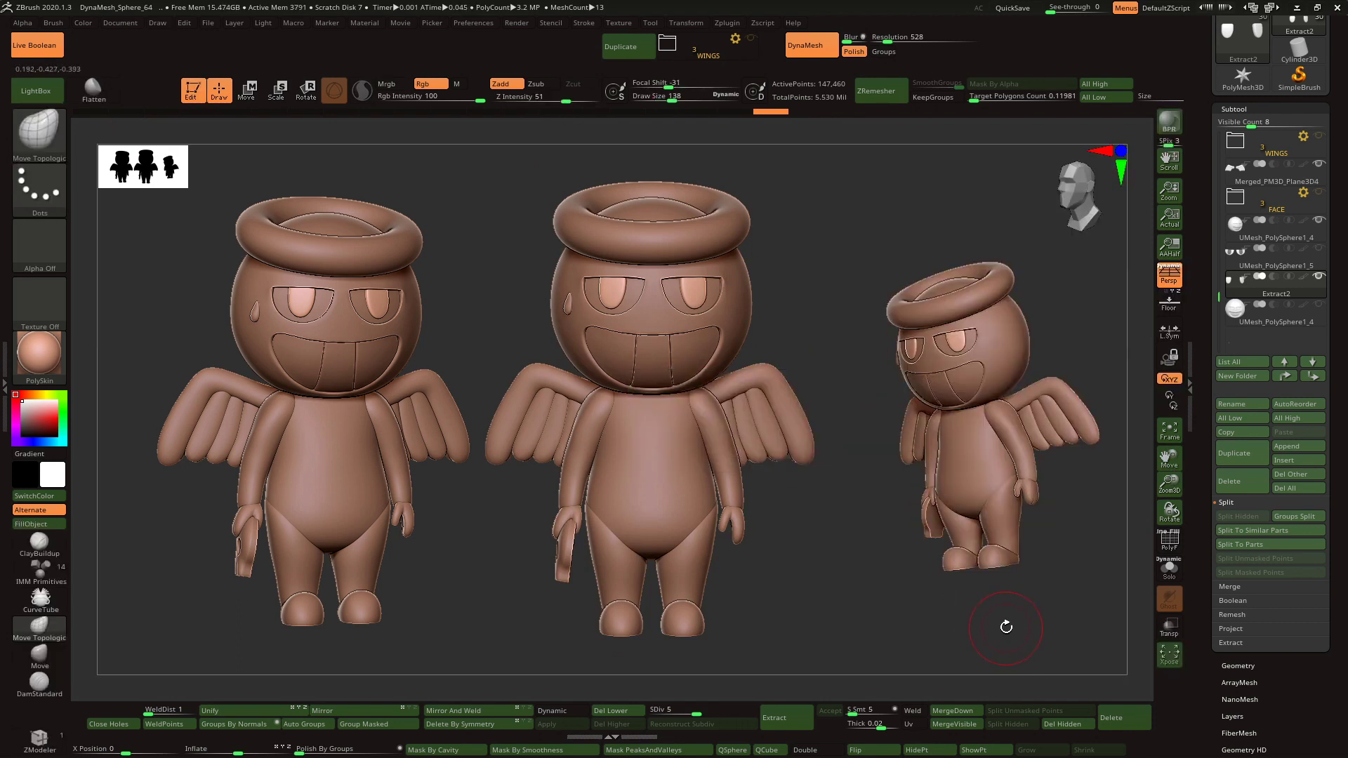
{"action": "left_click_drag", "start_coordinate": [1171, 485], "coordinate": [1169, 507]}
{"action": "left_click_drag", "start_coordinate": [1099, 562], "coordinate": [1148, 552]}
{"action": "left_click_drag", "start_coordinate": [1169, 484], "coordinate": [1168, 497]}
{"action": "left_click_drag", "start_coordinate": [1169, 458], "coordinate": [1154, 462]}
{"action": "left_click_drag", "start_coordinate": [1085, 564], "coordinate": [1098, 561]}
{"action": "left_click_drag", "start_coordinate": [1168, 482], "coordinate": [1168, 493]}
{"action": "mouse_move", "coordinate": [1168, 453]}
{"action": "left_mouse_down"}
{"action": "mouse_move", "coordinate": [1167, 476]}
{"action": "mouse_move", "coordinate": [1174, 453]}
{"action": "left_mouse_up"}
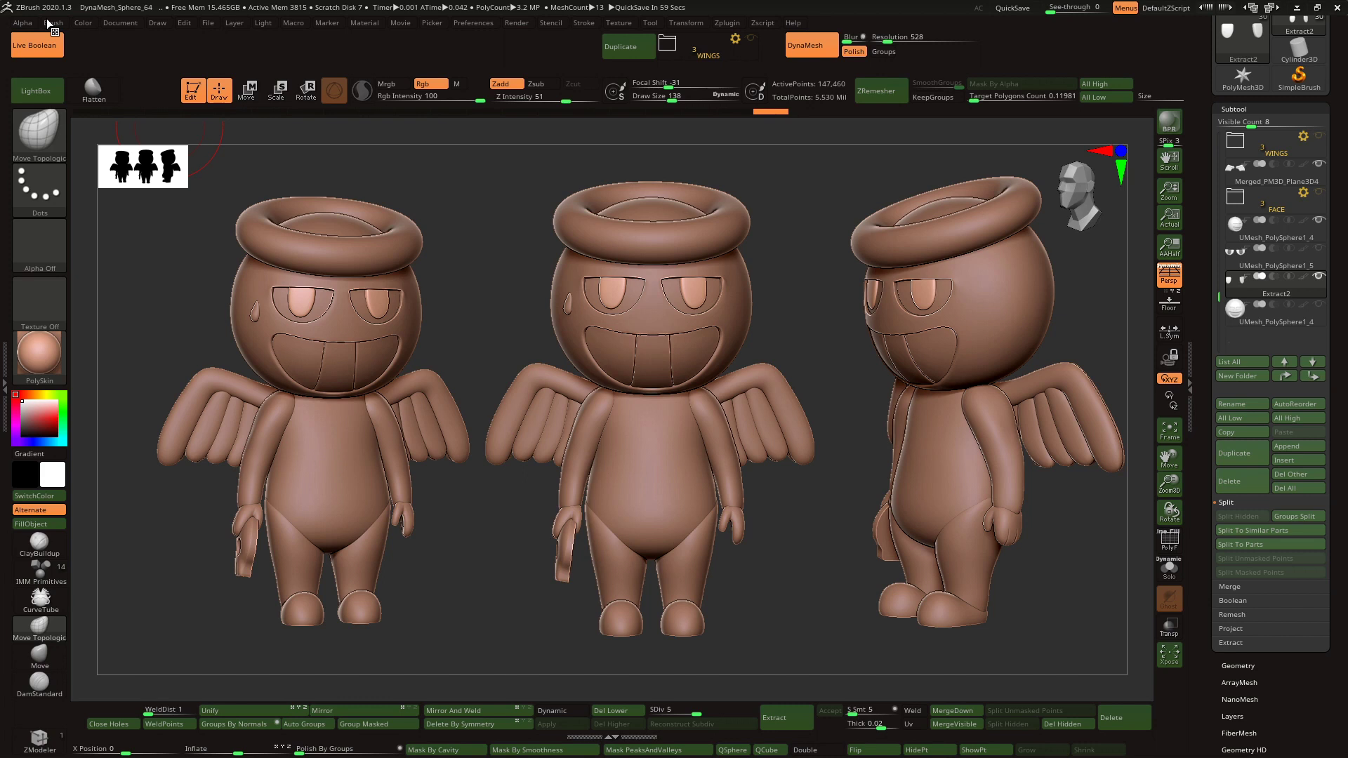
- Export the PolySkin three-view canvas as a JPEG image named DFGG in the Downloads folder
{"action": "left_click", "coordinate": [120, 22]}
{"action": "left_click", "coordinate": [204, 121]}
{"action": "type", "text": "DFGFG"}
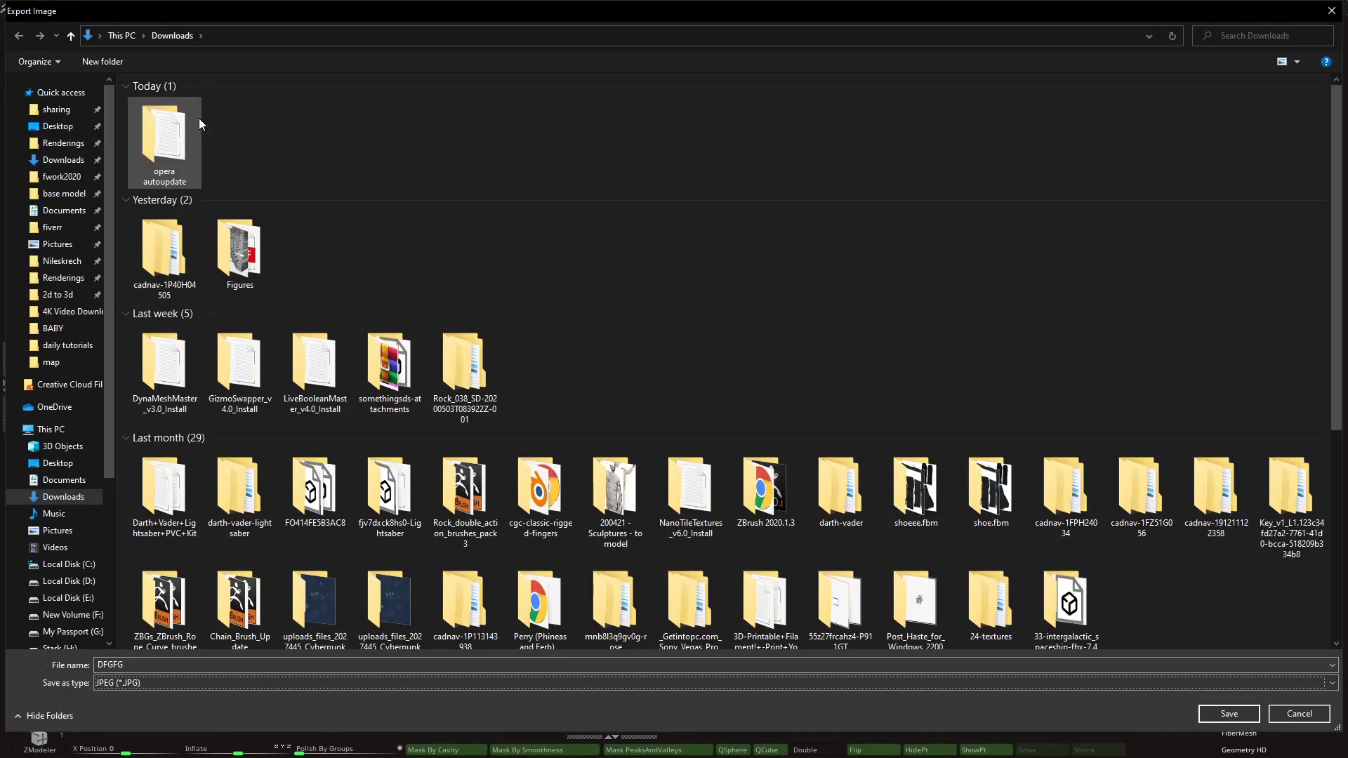
{"action": "key", "text": "Return"}
{"action": "left_click", "coordinate": [765, 382]}
{"action": "double_click", "coordinate": [151, 664]}
{"action": "type", "text": "DFGG"}
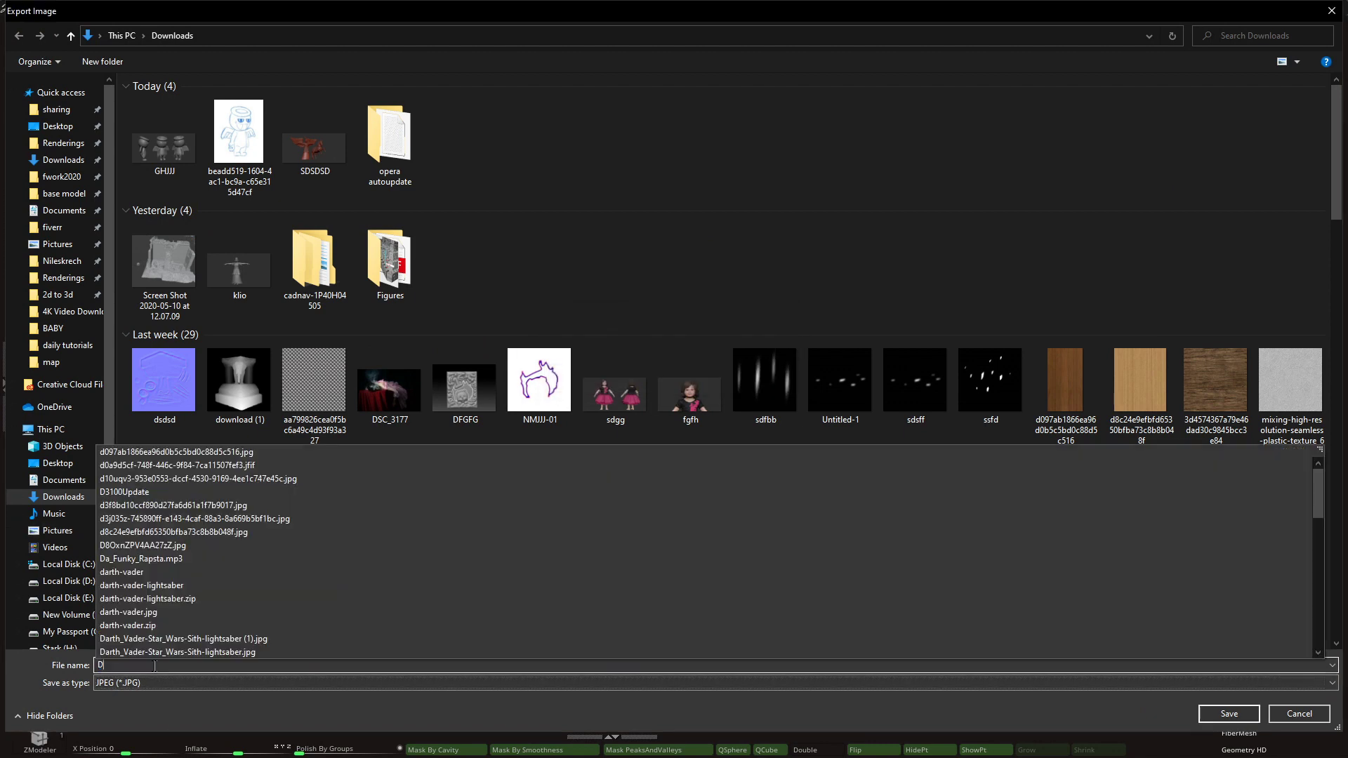
{"action": "key", "text": "Return"}
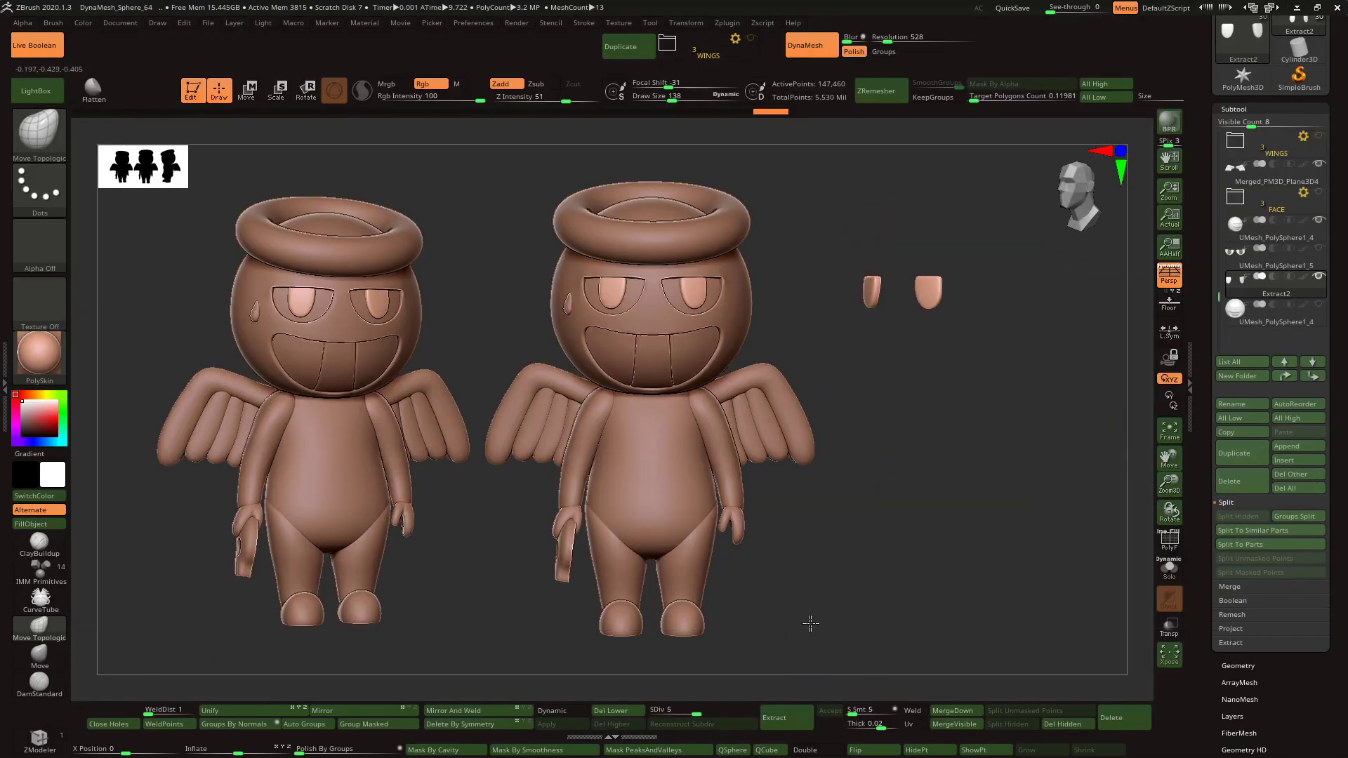
- Turn the active character to the front, centre it on the cleared canvas and record a turntable movie
{"action": "left_click_drag", "start_coordinate": [806, 623], "coordinate": [1116, 534]}
{"action": "left_click_drag", "start_coordinate": [1167, 460], "coordinate": [881, 491]}
{"action": "left_click", "coordinate": [400, 22]}
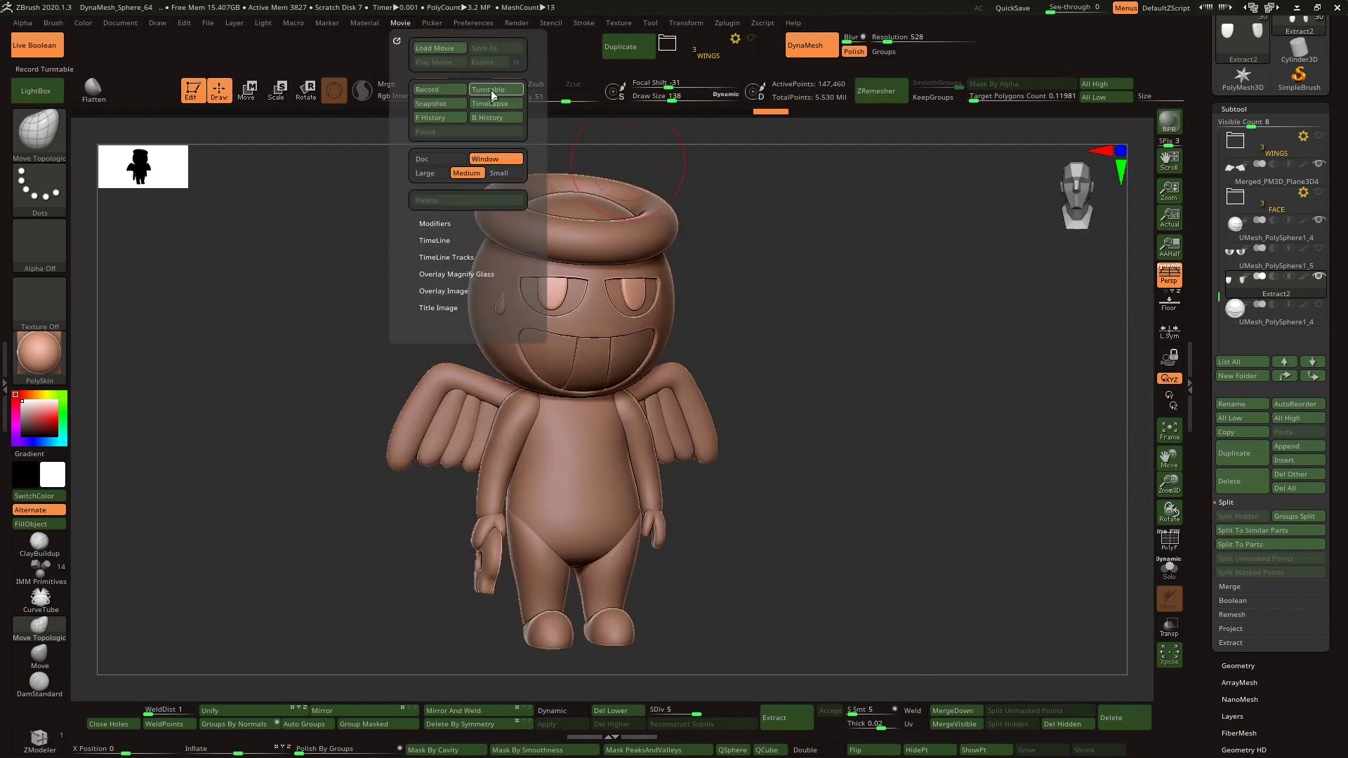
{"action": "left_click", "coordinate": [491, 91]}
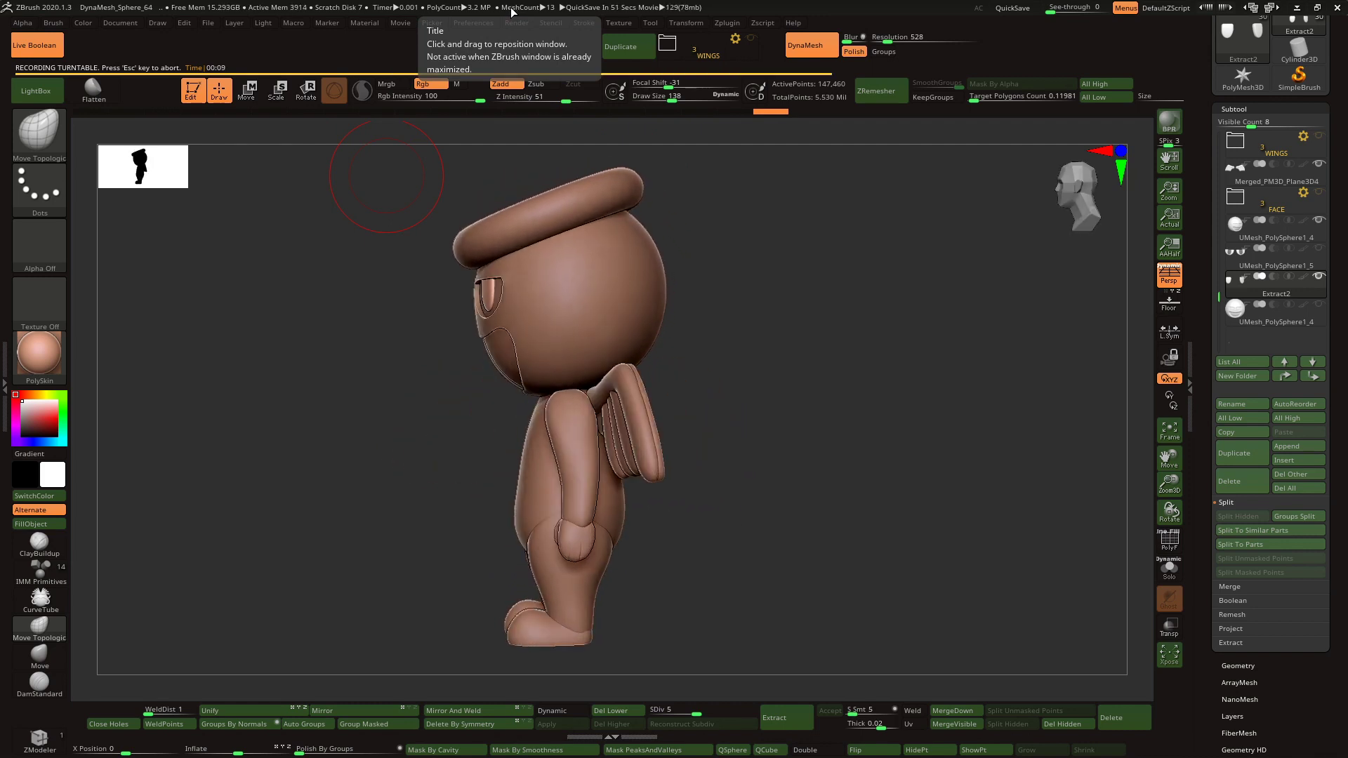
{"action": "left_click", "coordinate": [806, 353]}
{"action": "left_click_drag", "start_coordinate": [790, 364], "coordinate": [795, 362]}
{"action": "left_click", "coordinate": [685, 186]}
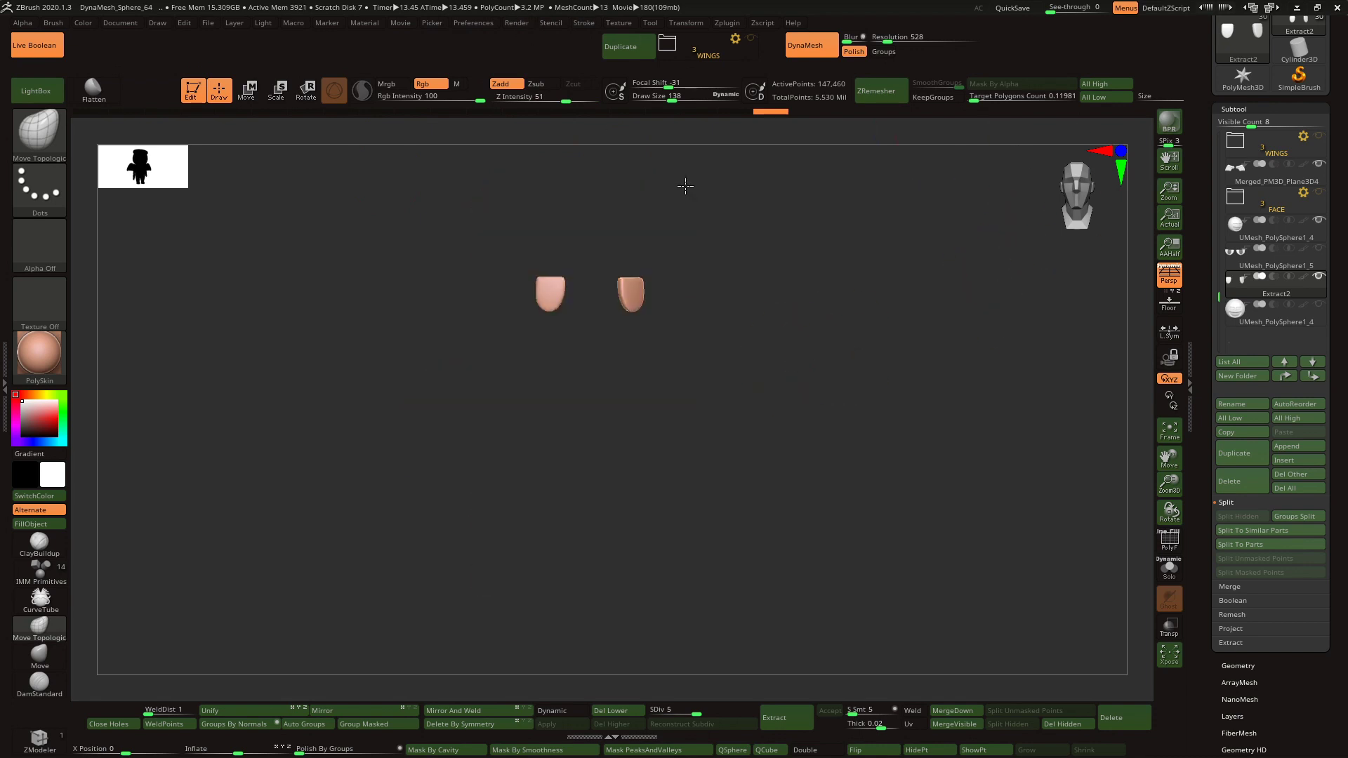
- Set the BPR shadow FStrength to about 0.48, GStrength to 0.66 and Blur to 4, and render the character with BPR
{"action": "left_click", "coordinate": [516, 23]}
{"action": "left_click", "coordinate": [570, 258]}
{"action": "left_click", "coordinate": [566, 507]}
{"action": "left_click", "coordinate": [562, 267]}
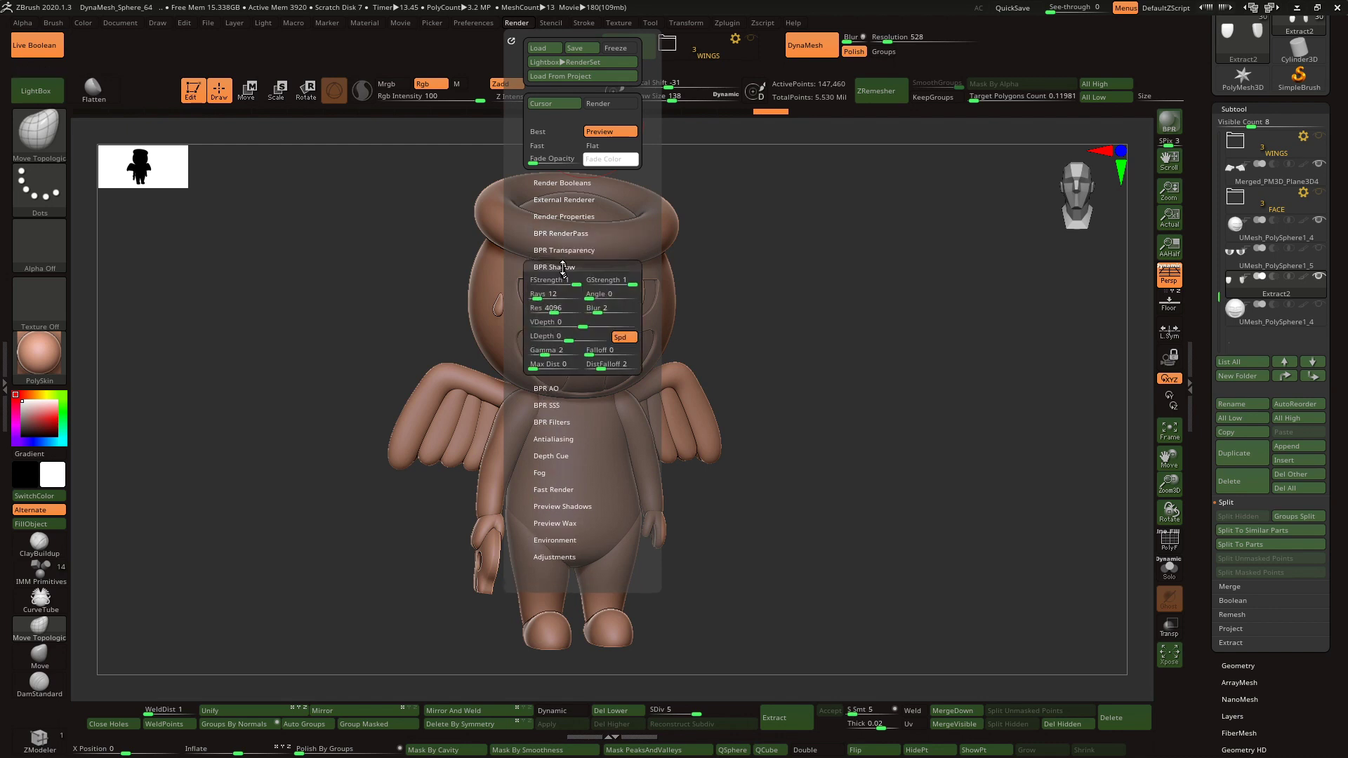
{"action": "left_click_drag", "start_coordinate": [555, 282], "coordinate": [554, 282]}
{"action": "left_click", "coordinate": [618, 281]}
{"action": "left_click", "coordinate": [600, 310]}
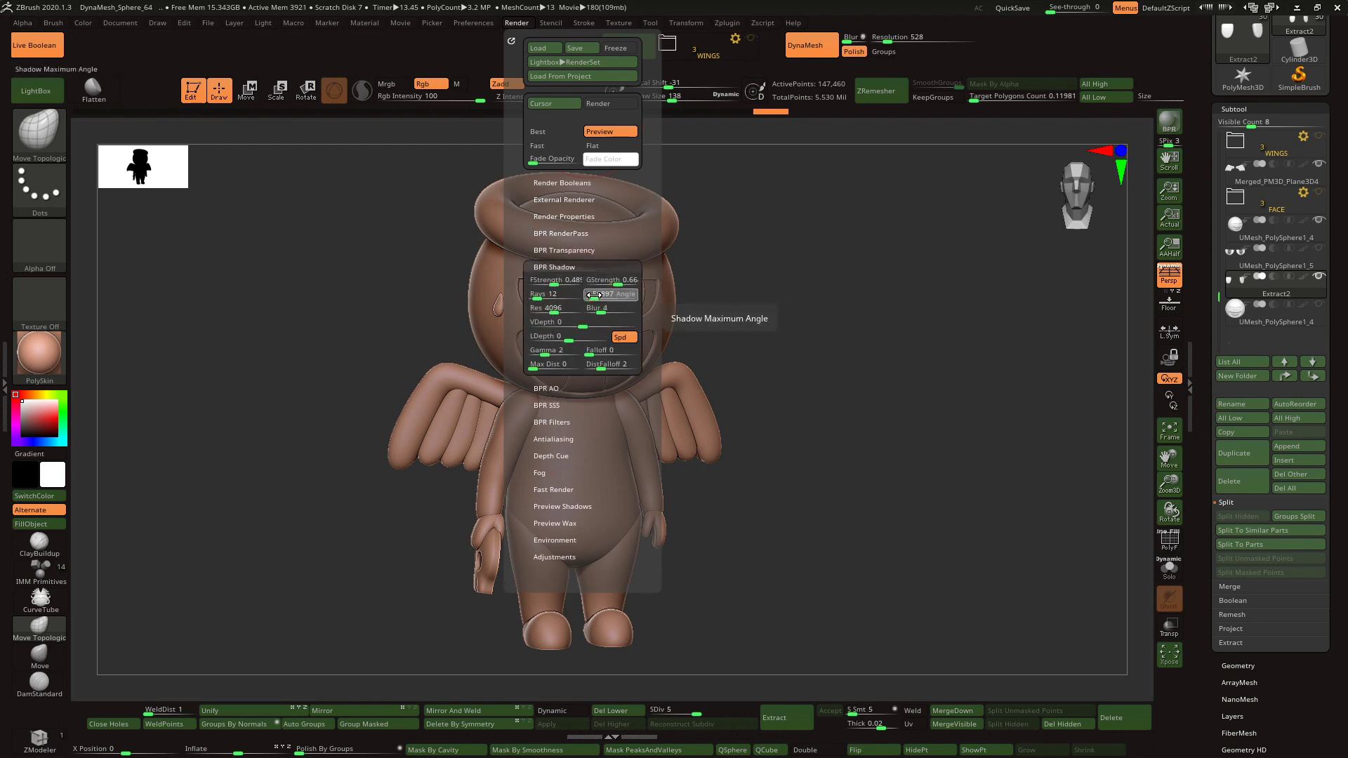
{"action": "left_click", "coordinate": [1169, 121]}
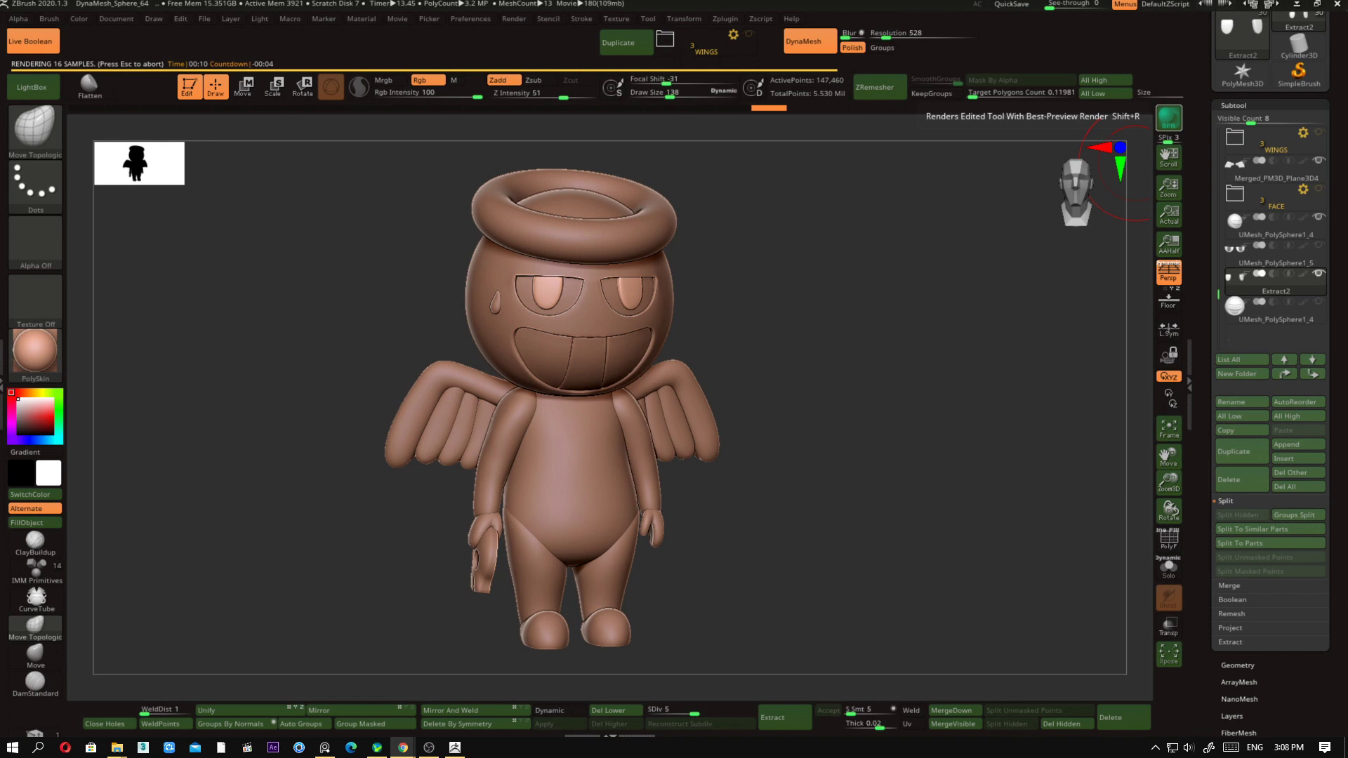
{"action": "left_click", "coordinate": [1172, 126]}
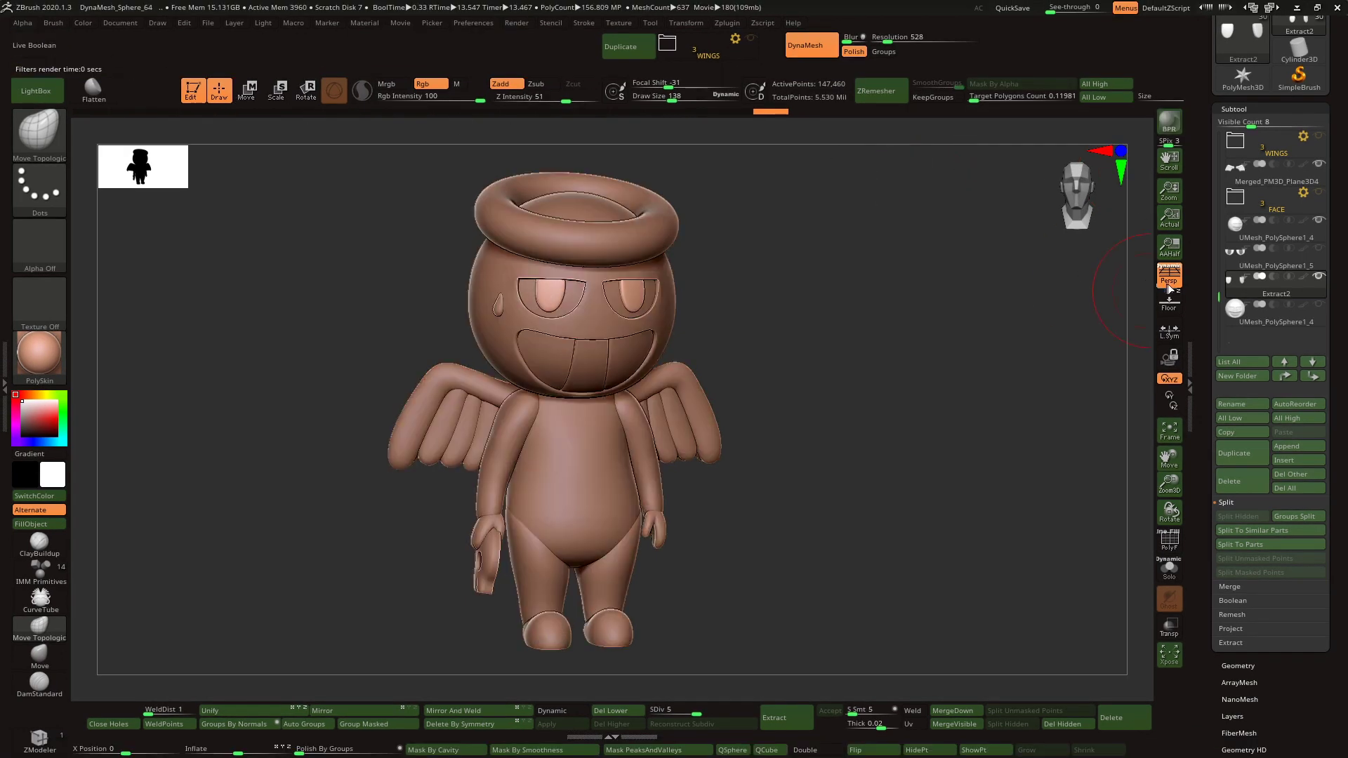